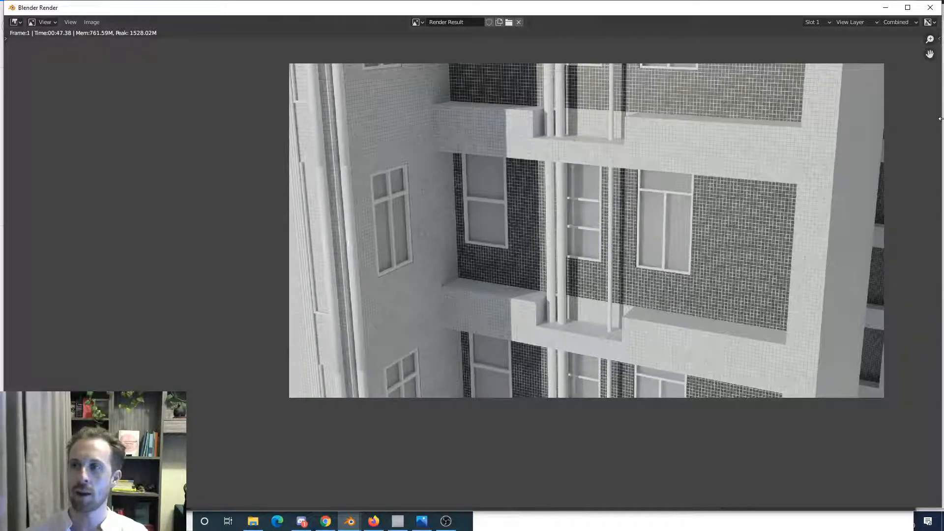
- Narrow the render result window to uncover the windows behind it, with the rendered facade zoomed out
drag(942, 113, 920, 113)
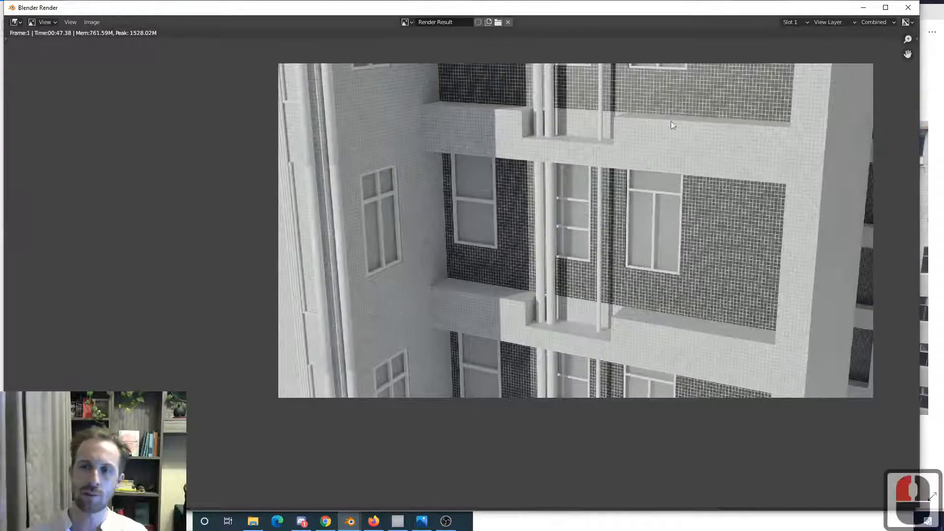
scroll(603, 215, down, 3)
middle_drag(598, 206, 327, 206)
scroll(250, 204, up, 1)
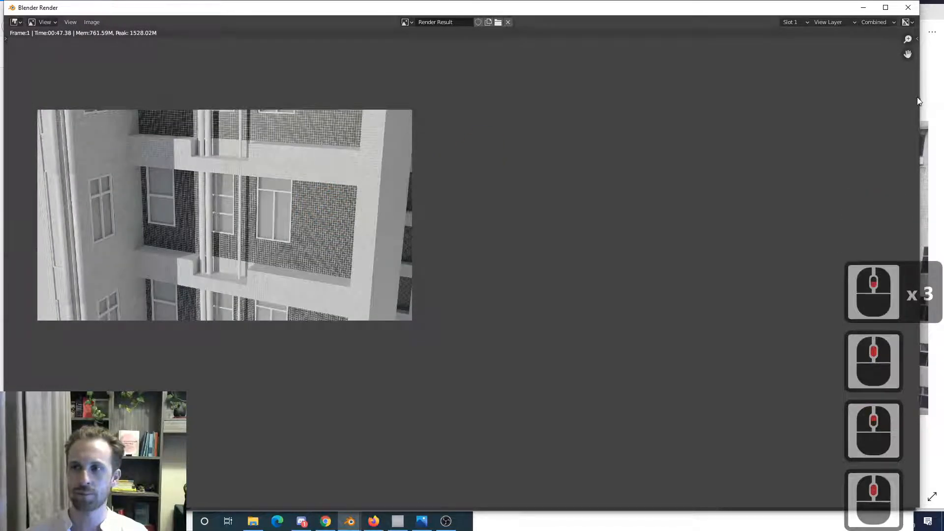
drag(919, 96, 654, 95)
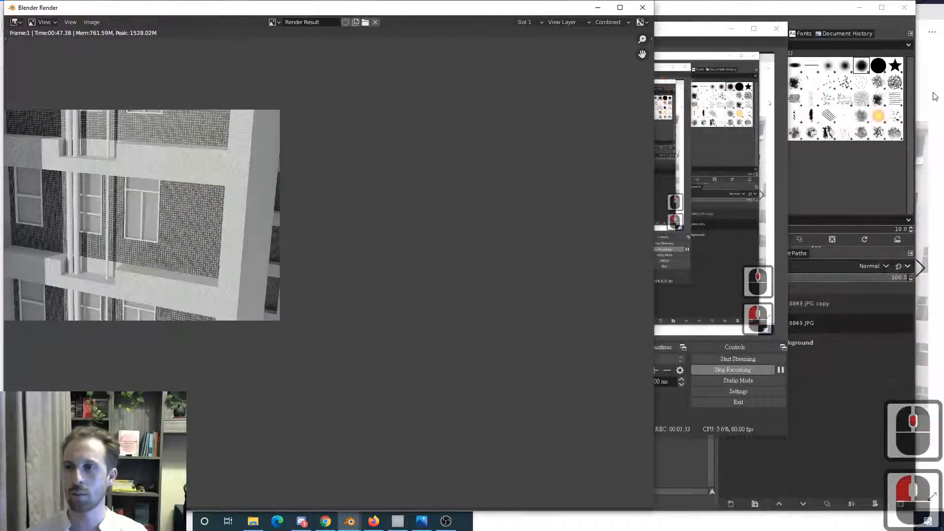
- Bring the Photos window to the front and browse from brown_tiles.png to apartment_photo.jpg
click(668, 160)
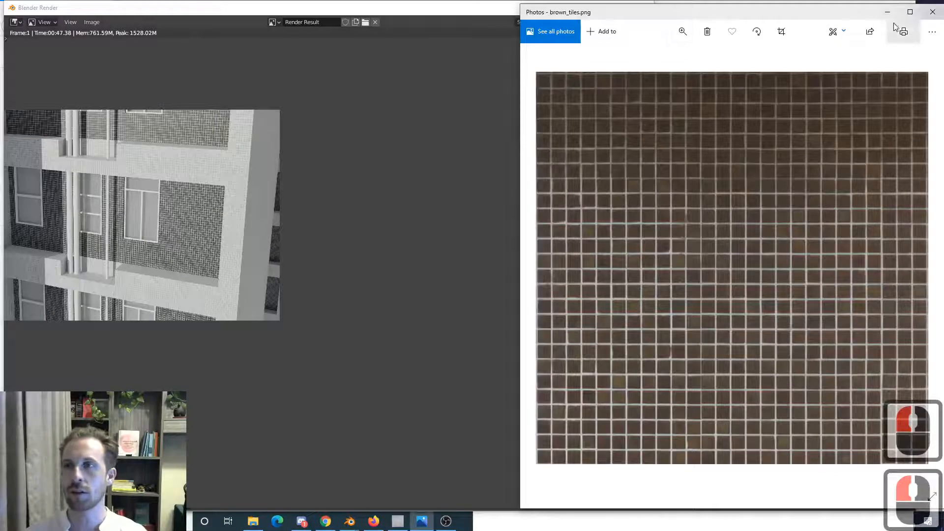
key(alt+Tab)
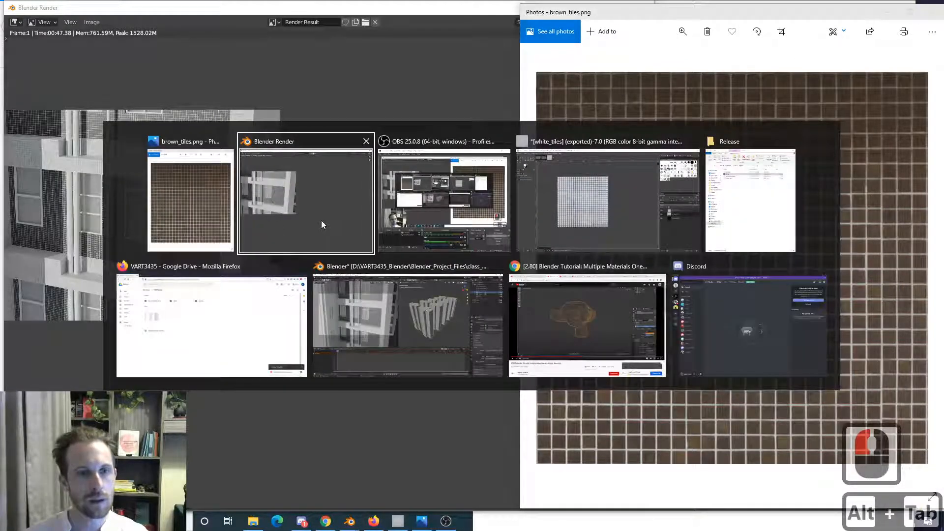
alt+click(462, 223)
click(875, 38)
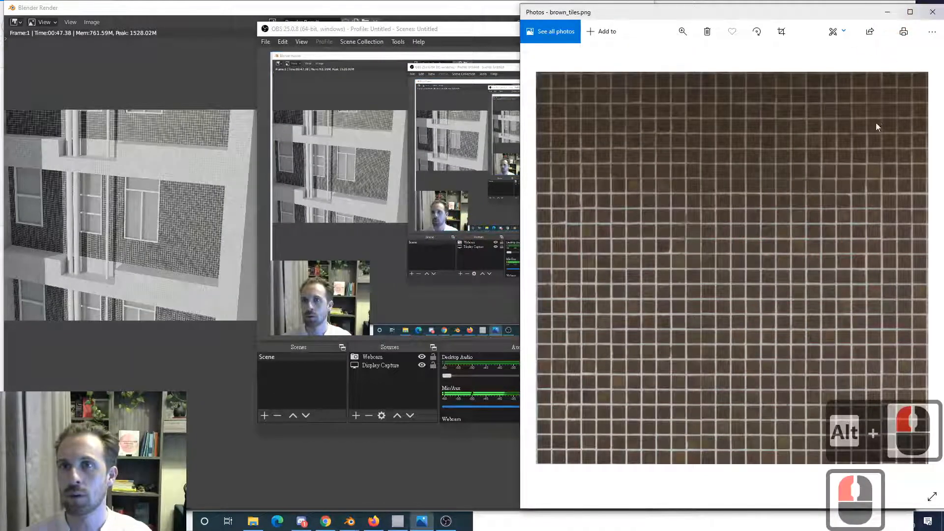
scroll(876, 124, down, 2)
scroll(769, 156, up, 2)
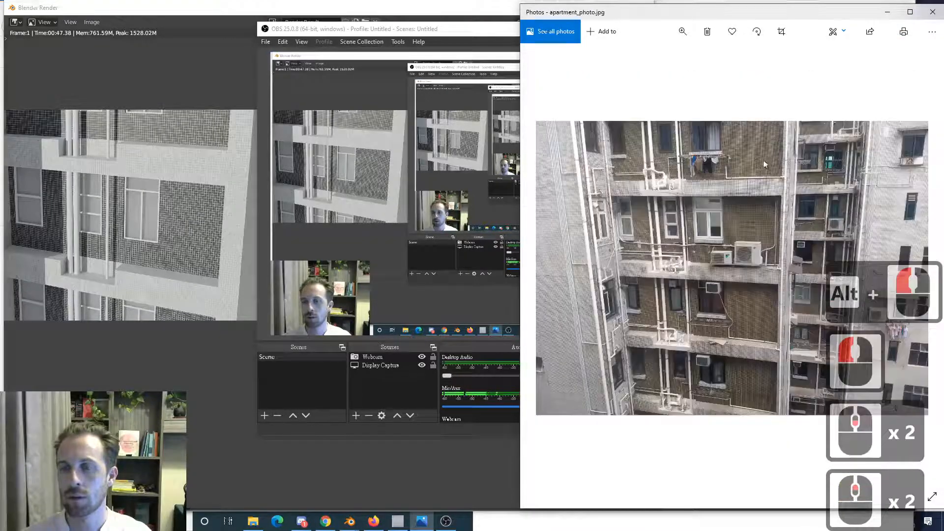
- Return to the render result window and fit it beside the apartment photo with the rendered facade centred
click(160, 396)
drag(654, 242, 507, 234)
middle_drag(140, 233, 382, 248)
scroll(382, 250, up, 2)
scroll(381, 249, down, 2)
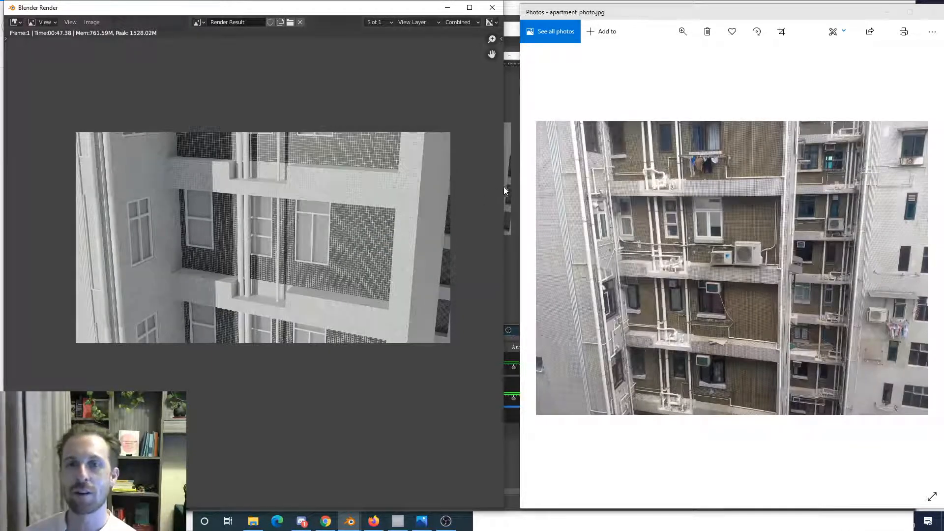
drag(504, 187, 520, 186)
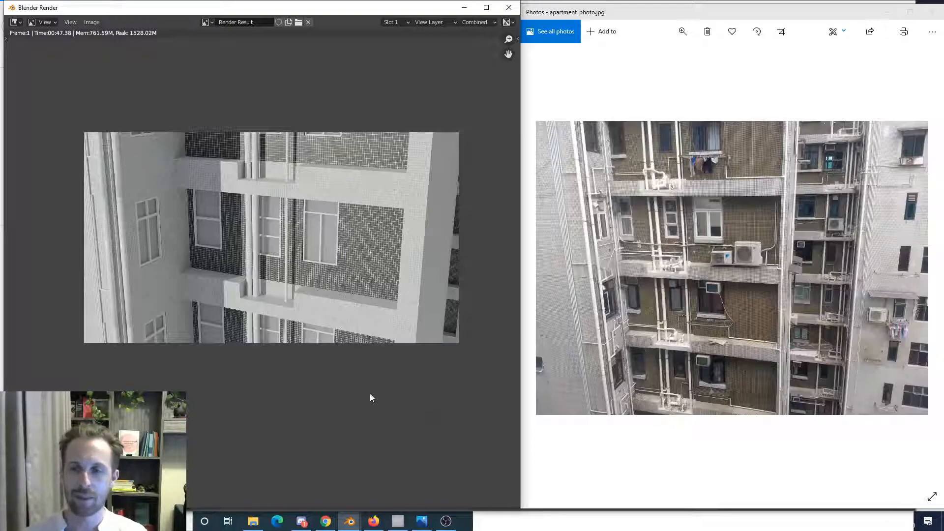
- Switch to the main Blender project window and set the camera viewport's shading to Material Preview
key(alt+Tab)
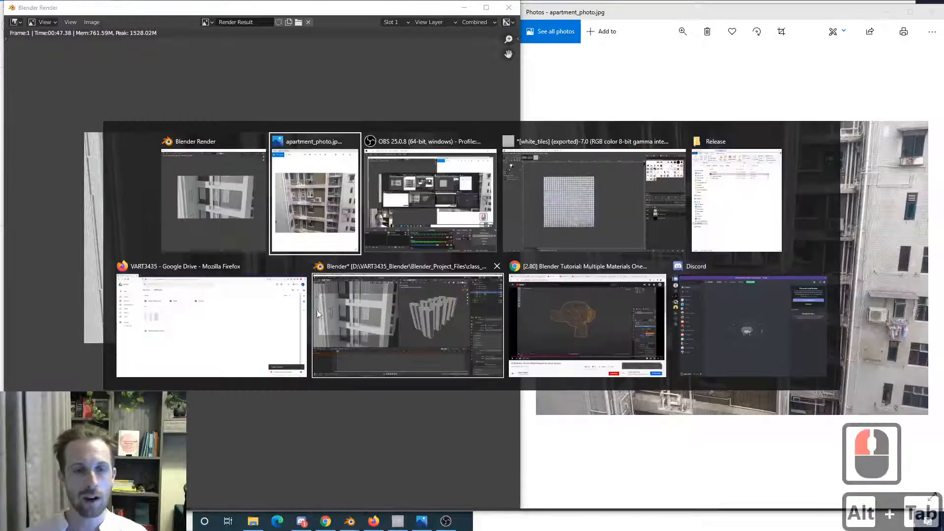
alt+click(390, 315)
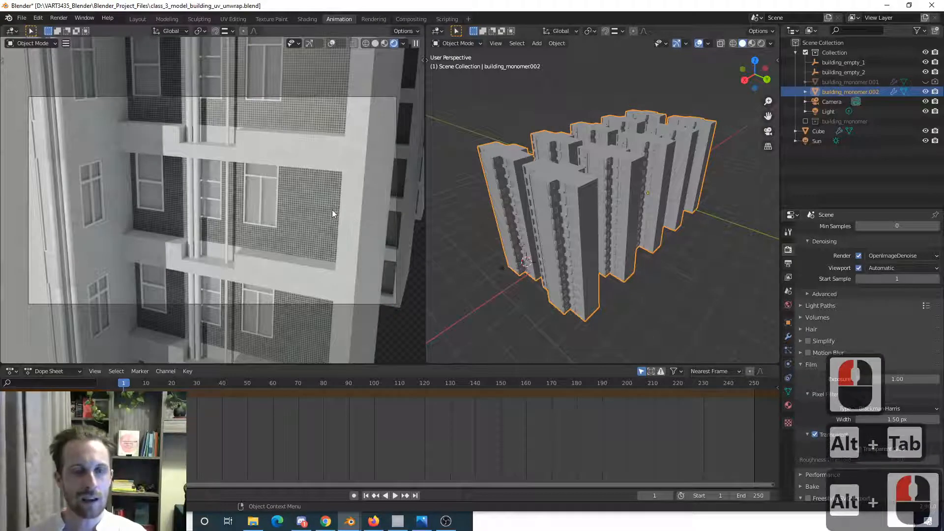
scroll(332, 209, up, 5)
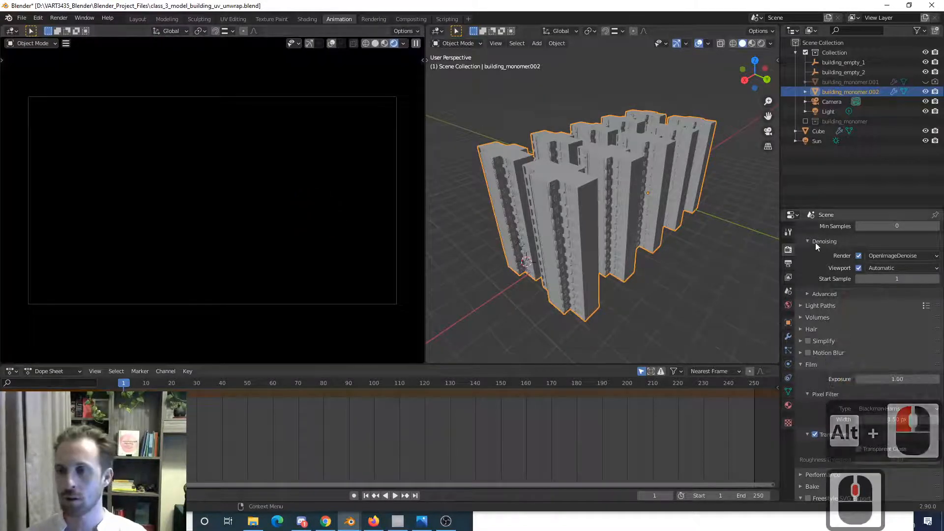
key(z)
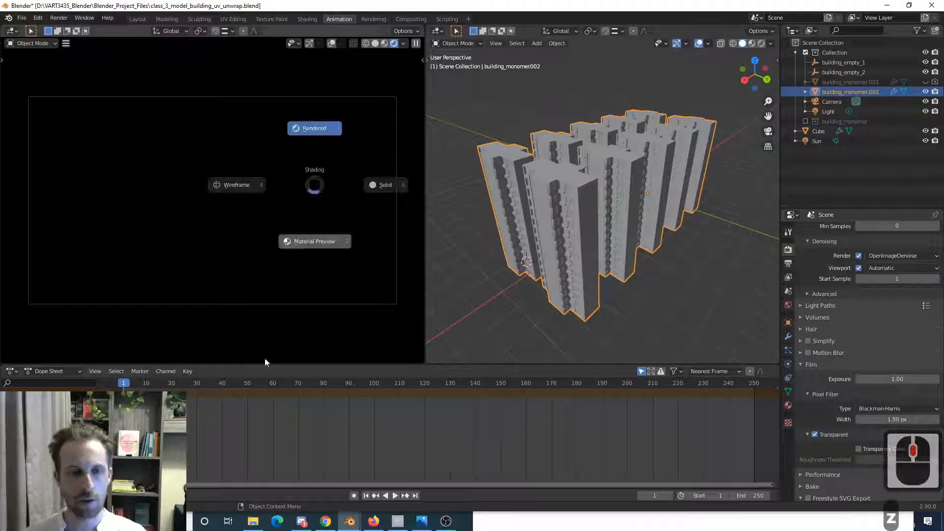
click(293, 244)
scroll(267, 227, up, 2)
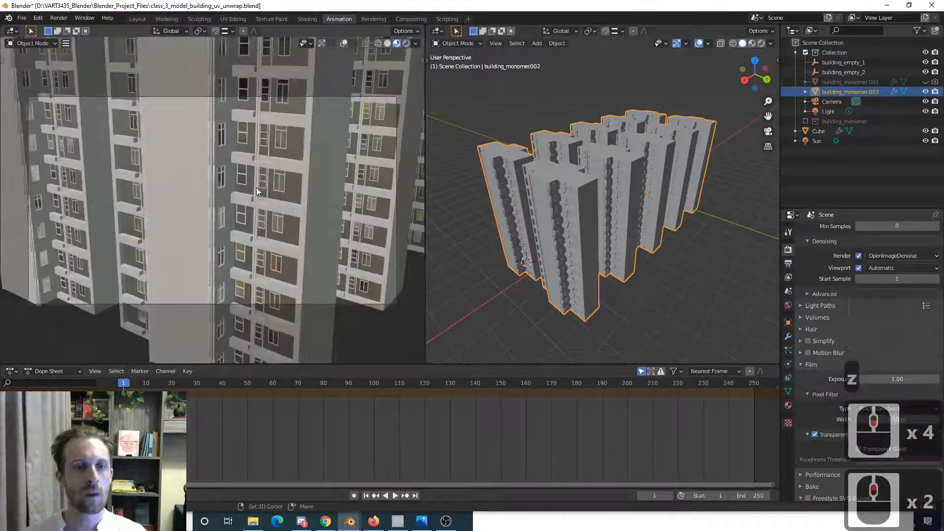
shift+middle_drag(255, 188, 226, 240)
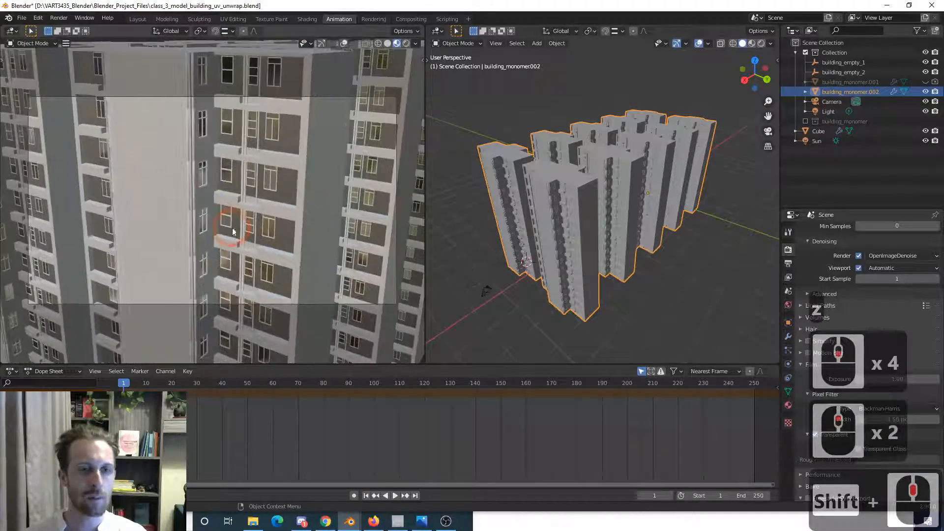
middle_drag(487, 224, 533, 197)
scroll(513, 193, up, 1)
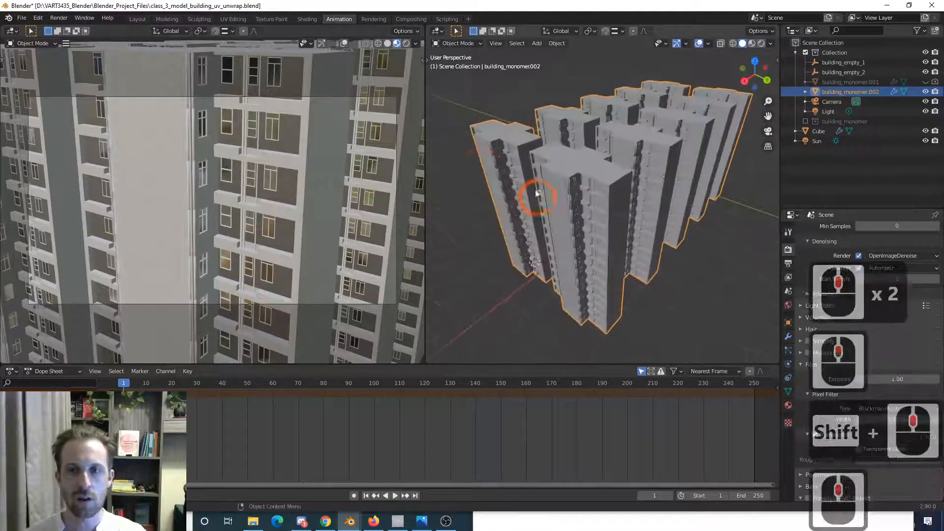
- Open the recent file class_2_model_building_demonstration.blend, discarding the current project's changes
click(23, 18)
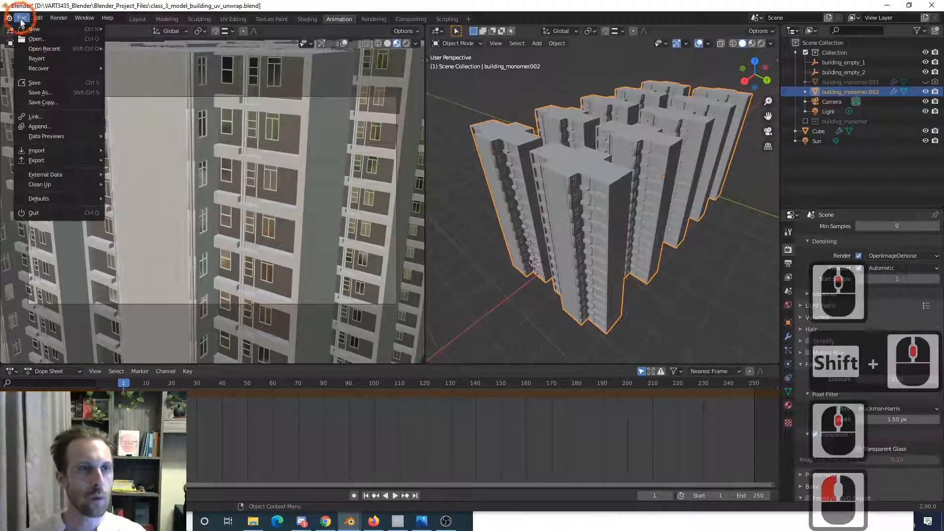
mouse_move(44, 49)
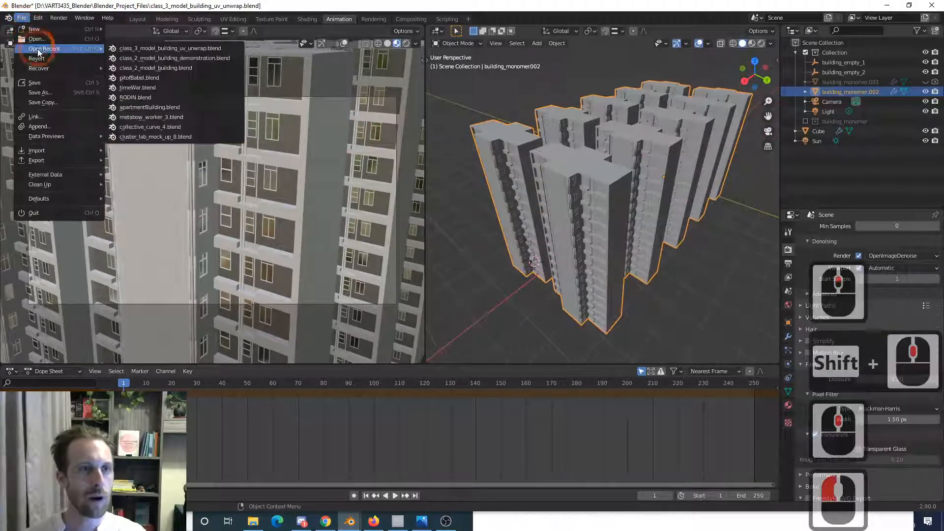
click(158, 49)
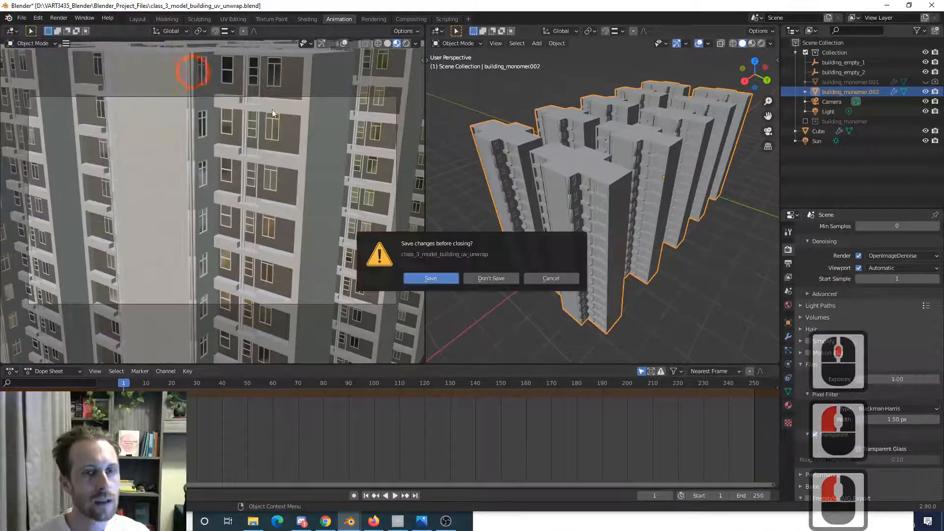
click(482, 279)
middle_drag(443, 290, 319, 254)
shift+middle_drag(256, 255, 339, 231)
scroll(365, 237, up, 3)
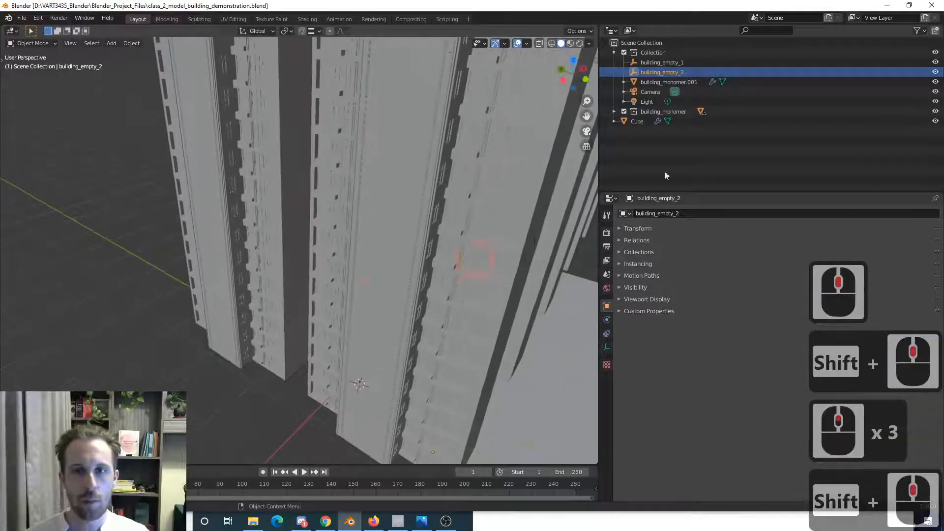
- Enter Edit Mode on building_monomer.001 and select all of its geometry to locate the base module
click(451, 206)
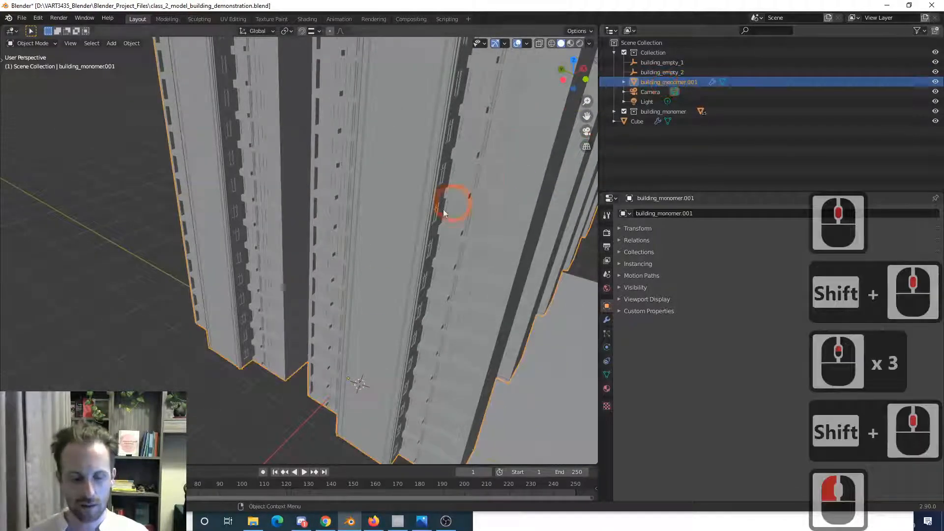
key(Tab)
scroll(381, 220, down, 3)
middle_drag(381, 220, 377, 256)
scroll(312, 274, down, 2)
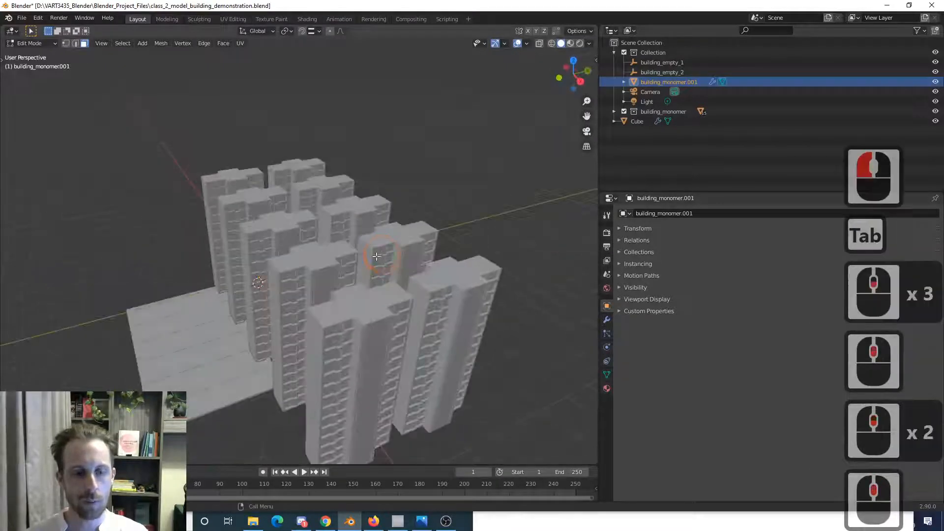
key(a)
shift+middle_drag(284, 276, 313, 300)
scroll(232, 275, up, 3)
scroll(326, 276, up, 6)
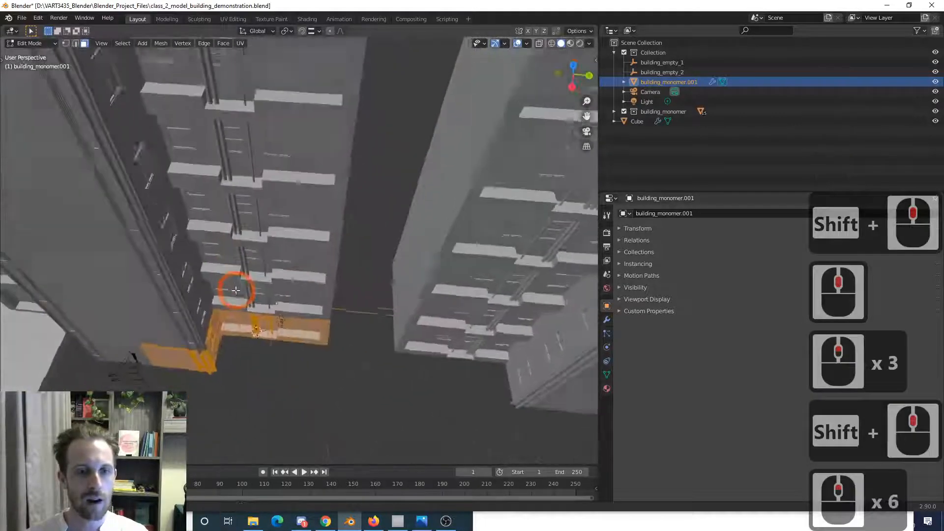
- Examine the selected ground-floor module up close, deselect its geometry and return to Object Mode
middle_drag(236, 290, 304, 154)
scroll(246, 276, up, 3)
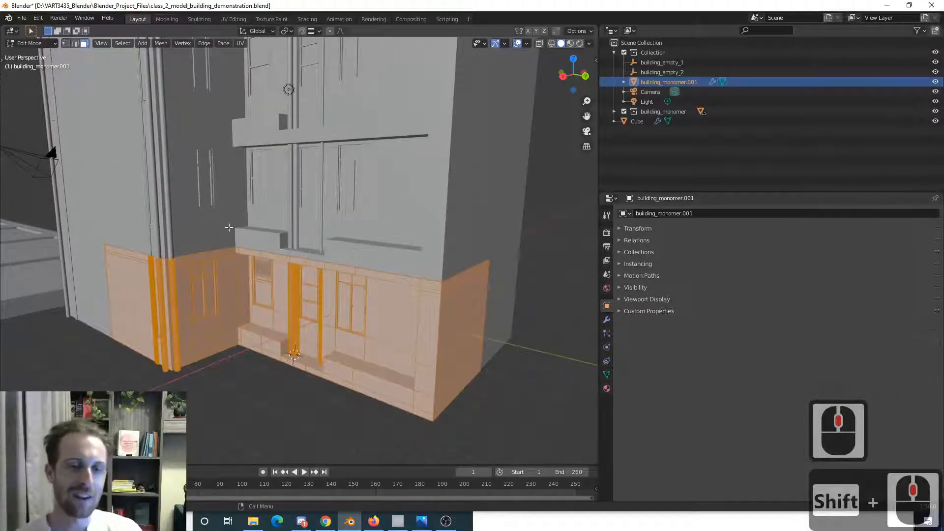
scroll(251, 290, up, 1)
shift+middle_drag(253, 295, 262, 263)
scroll(262, 263, up, 2)
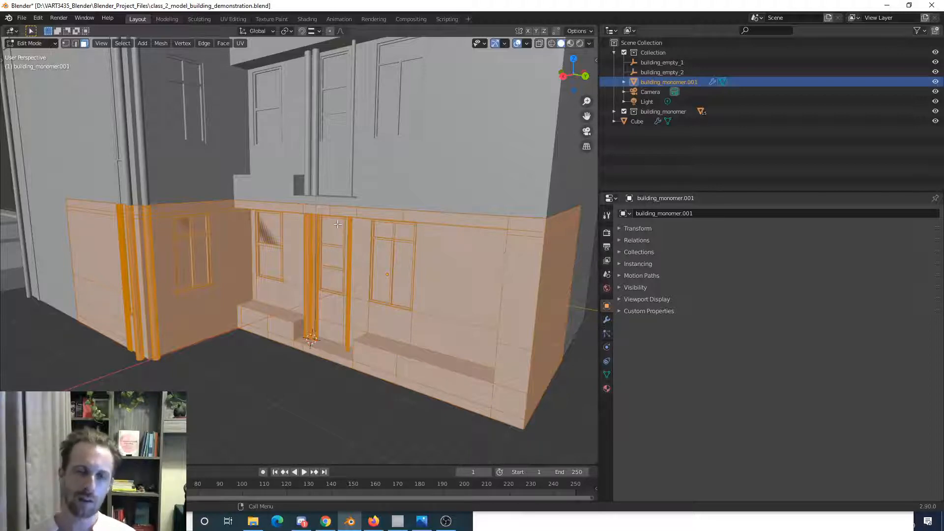
click(238, 386)
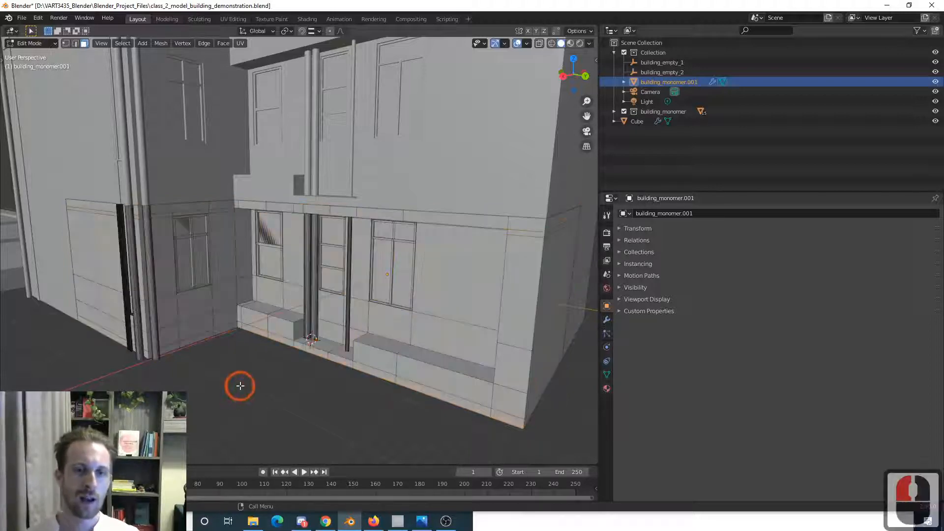
key(Tab)
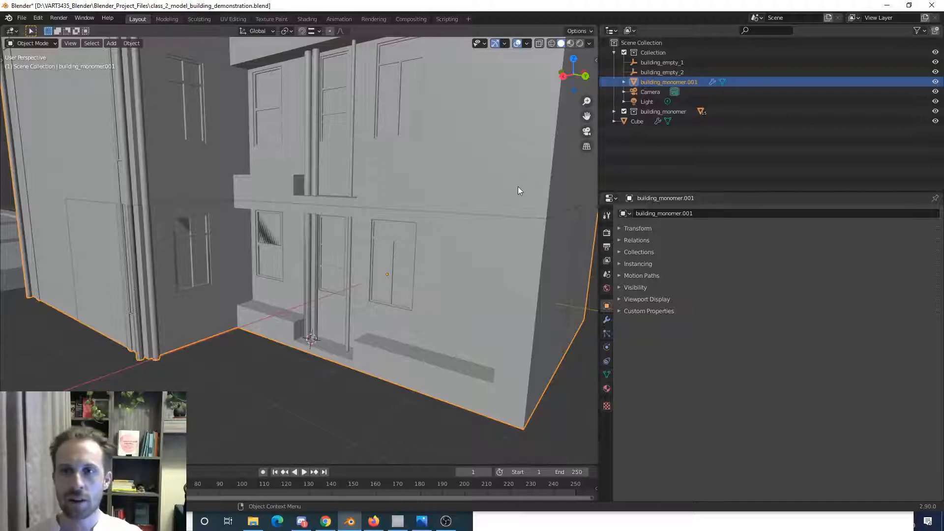
- Select the building_monomer collection and hide the arrayed towers, building_monomer.001, from the viewport
scroll(315, 173, down, 9)
middle_drag(244, 191, 336, 167)
scroll(248, 217, down, 3)
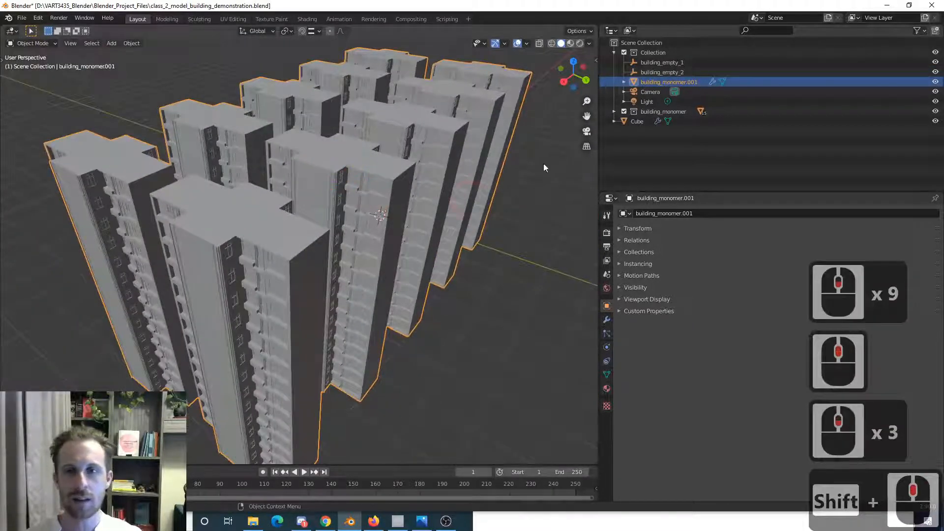
click(651, 112)
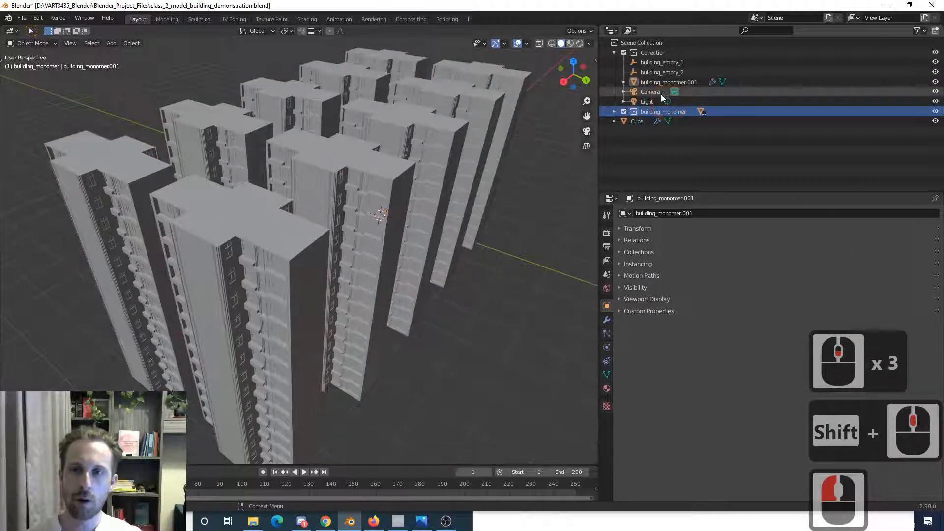
click(934, 82)
scroll(443, 203, up, 3)
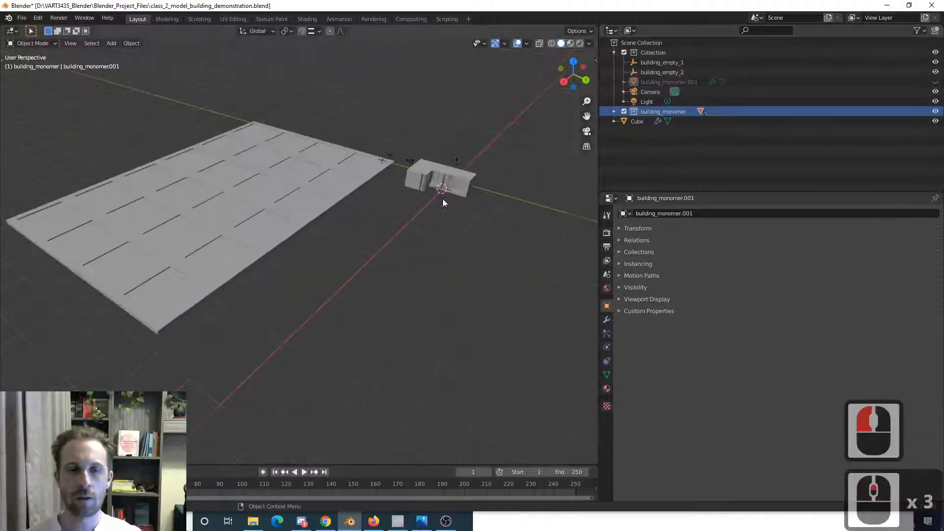
shift+middle_drag(448, 183, 373, 209)
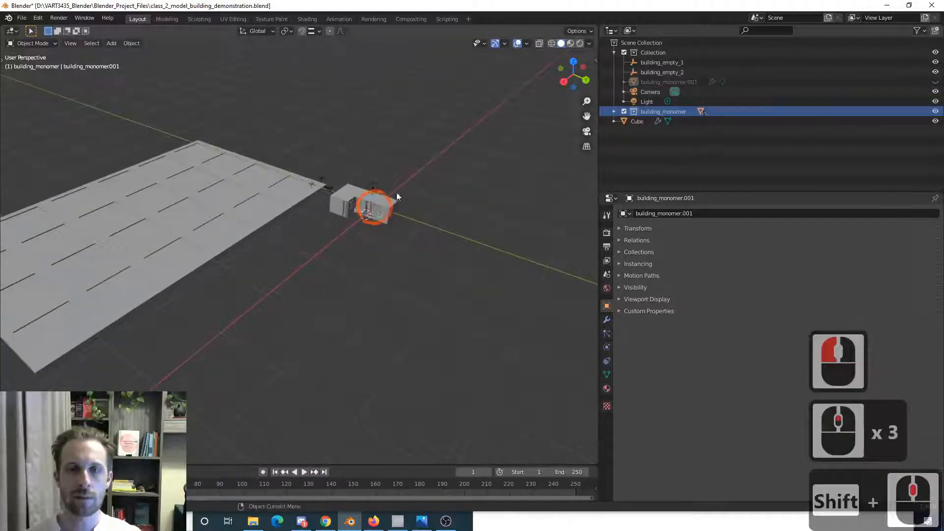
- Expand the building_monomer collection, enlarge the outliner to list all its pipes and windows, and frame the single module
click(613, 111)
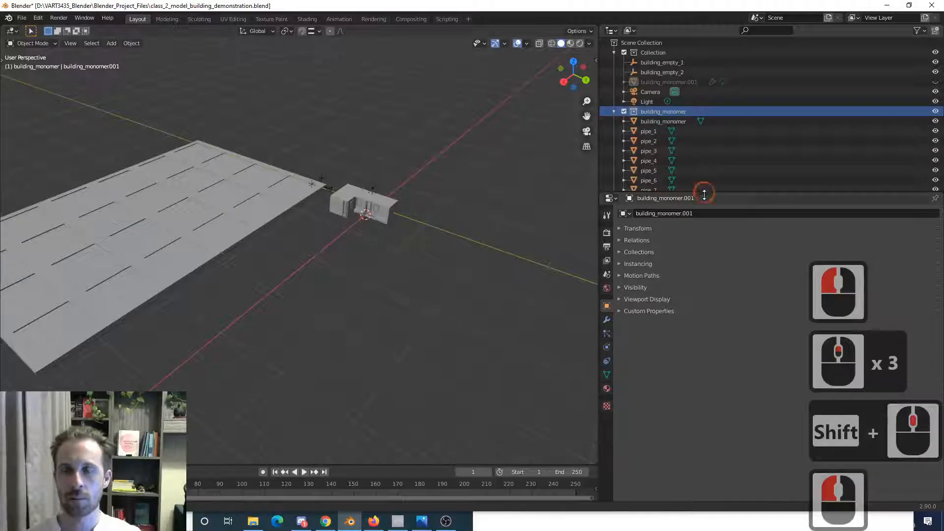
drag(704, 194, 671, 369)
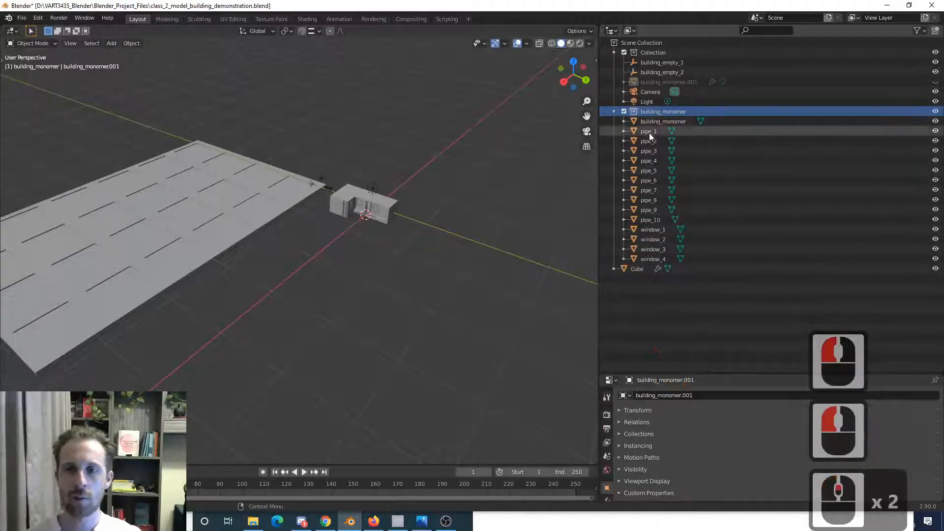
scroll(367, 234, up, 6)
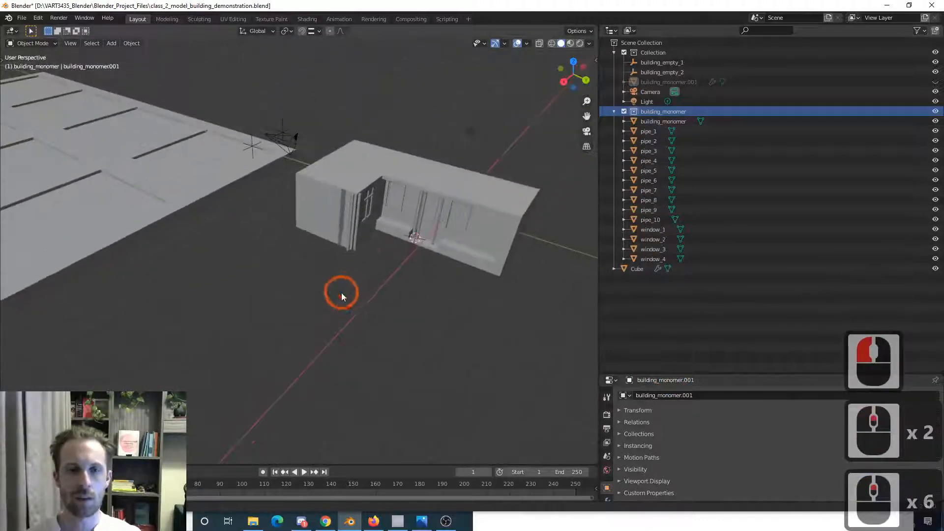
shift+middle_drag(341, 293, 348, 289)
scroll(441, 233, up, 2)
shift+middle_drag(442, 232, 369, 210)
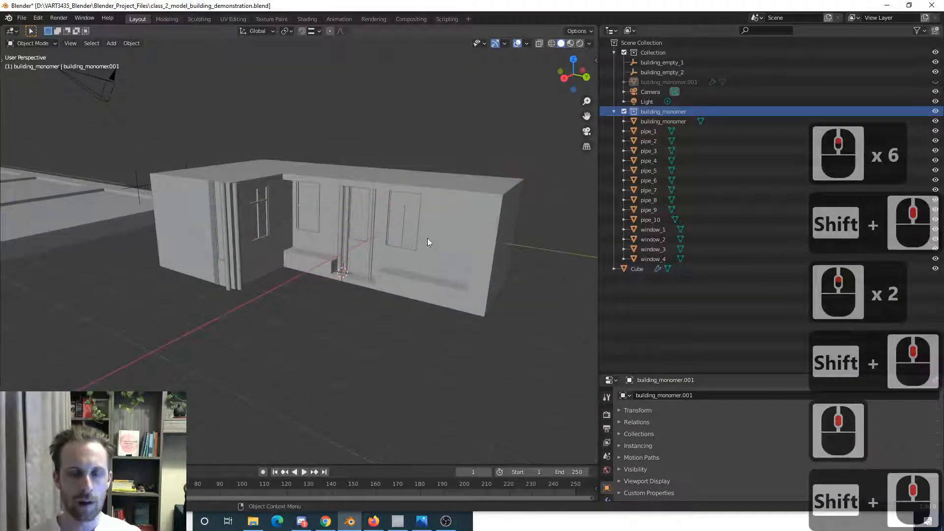
- Select the building_monomer mesh, the main body of the module, in the viewport
shift+middle_drag(412, 241, 392, 240)
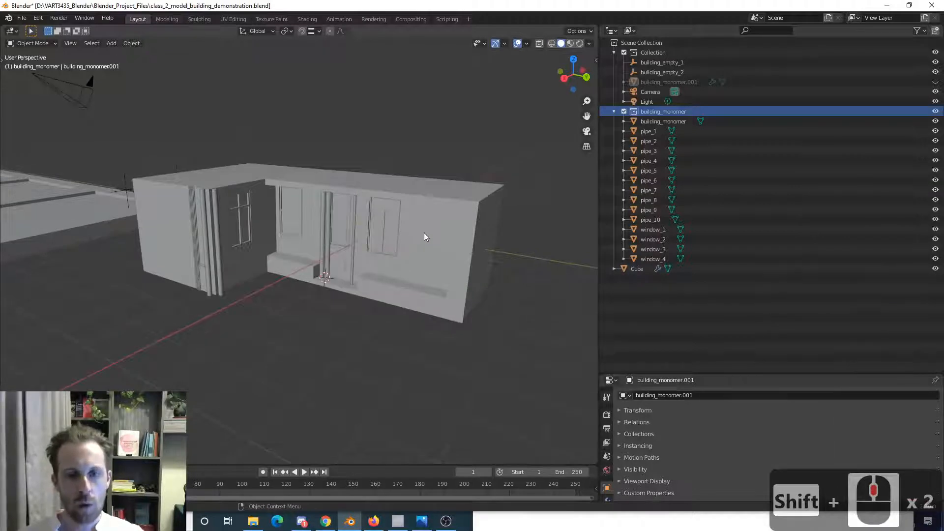
scroll(424, 233, up, 2)
scroll(389, 229, up, 2)
click(404, 192)
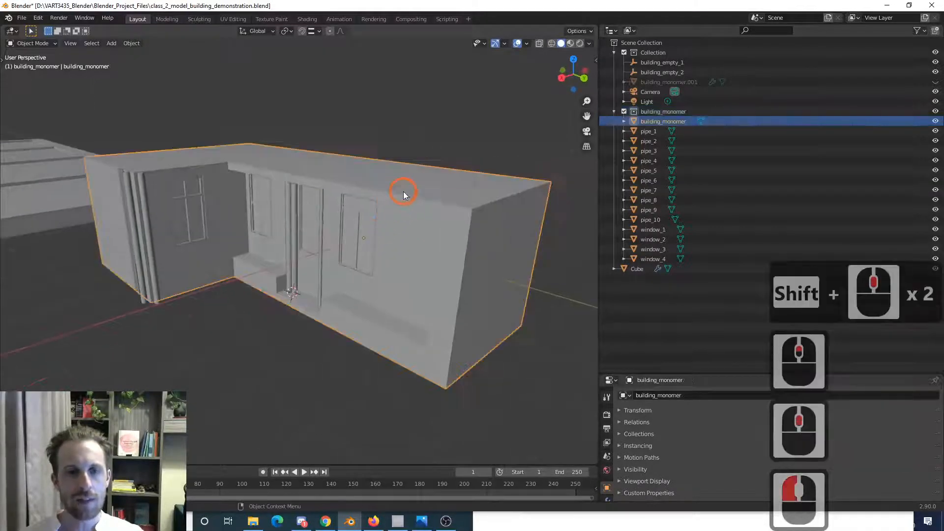
- Reduce the Blender window and resize the Photos window to compare apartment_photo.jpg side by side with the module
click(908, 8)
drag(940, 26, 521, 26)
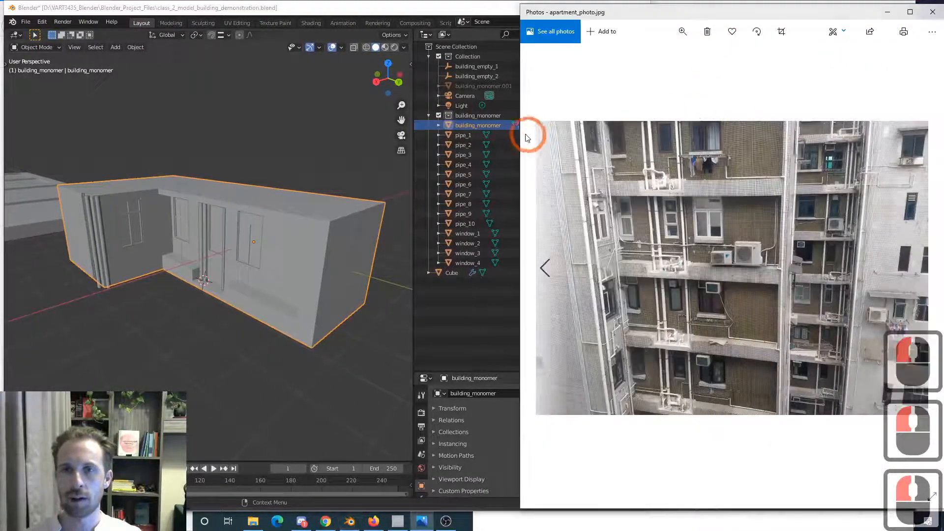
drag(528, 137, 643, 112)
scroll(800, 232, down, 1)
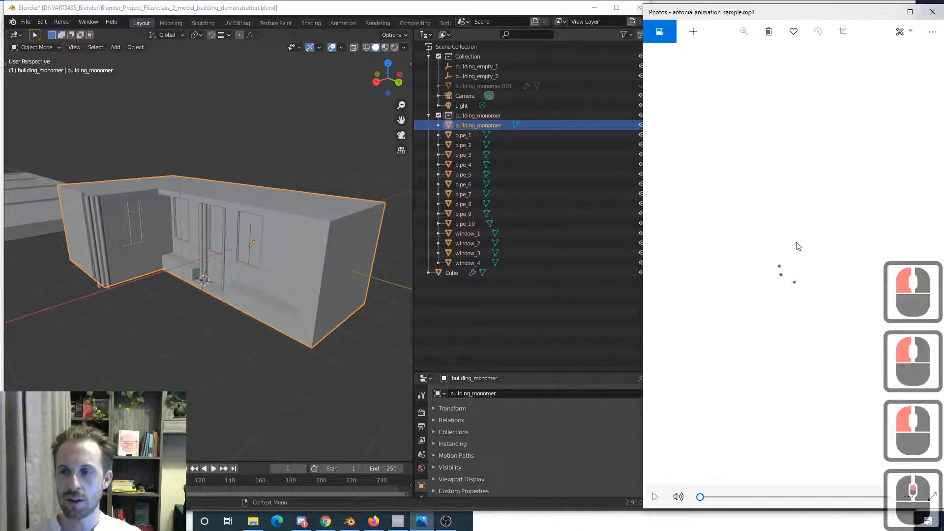
scroll(796, 243, up, 1)
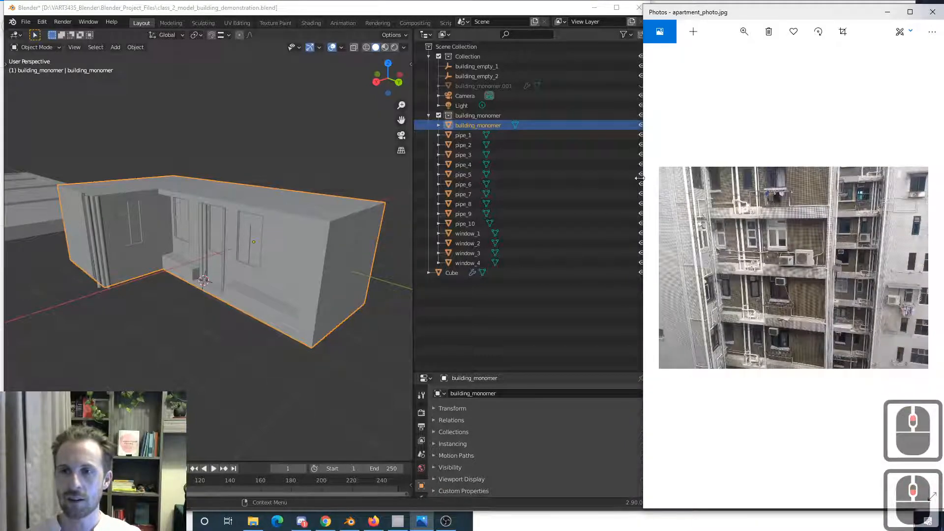
drag(642, 176, 535, 174)
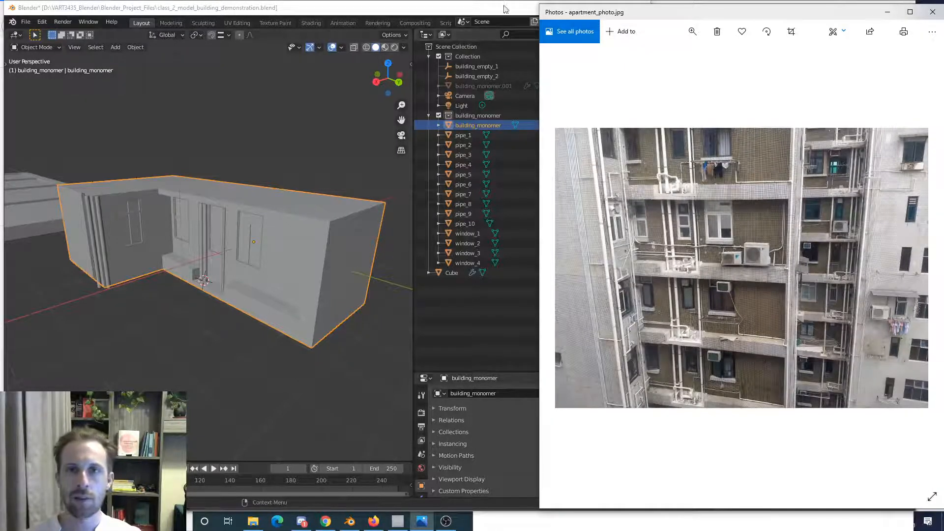
- Return to Blender, widen its window across the screen and view the module from slightly above
click(521, 15)
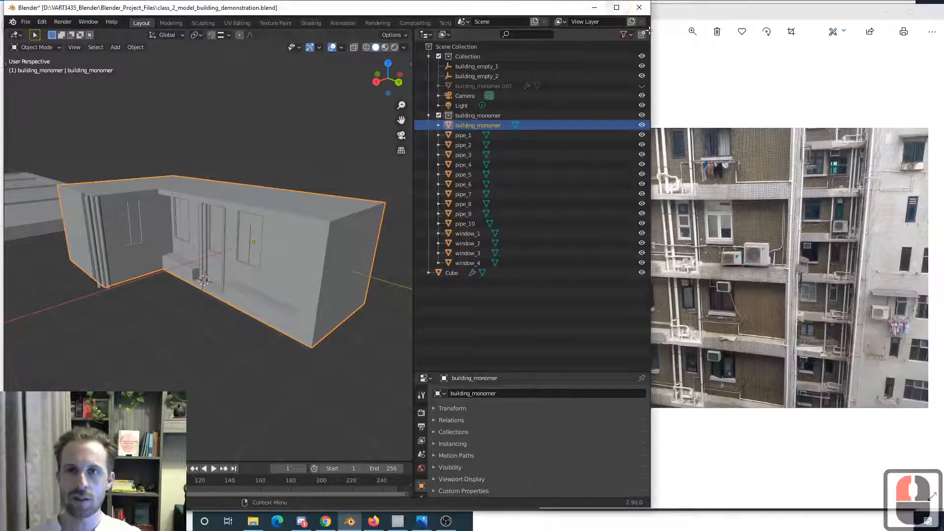
drag(652, 31, 937, 34)
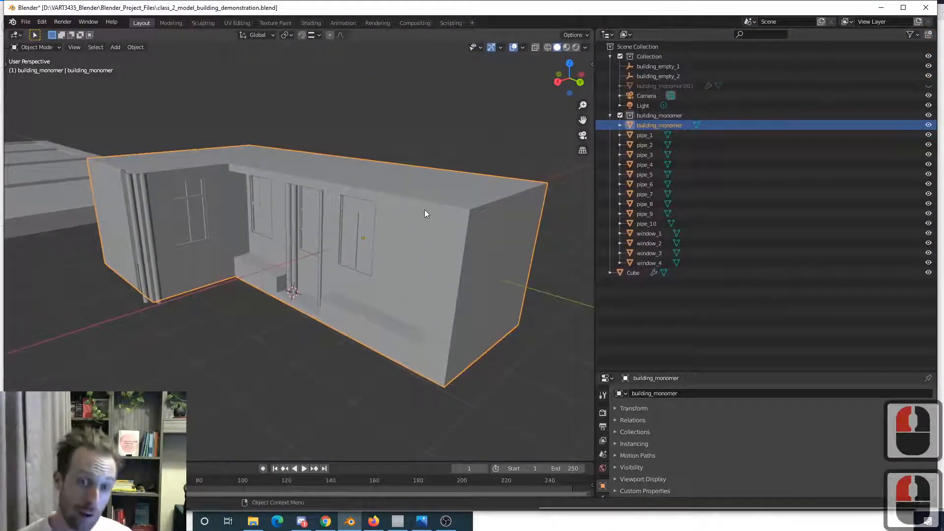
mouse_move(426, 213)
middle_down()
mouse_move(423, 197)
mouse_move(442, 204)
mouse_move(440, 218)
middle_up()
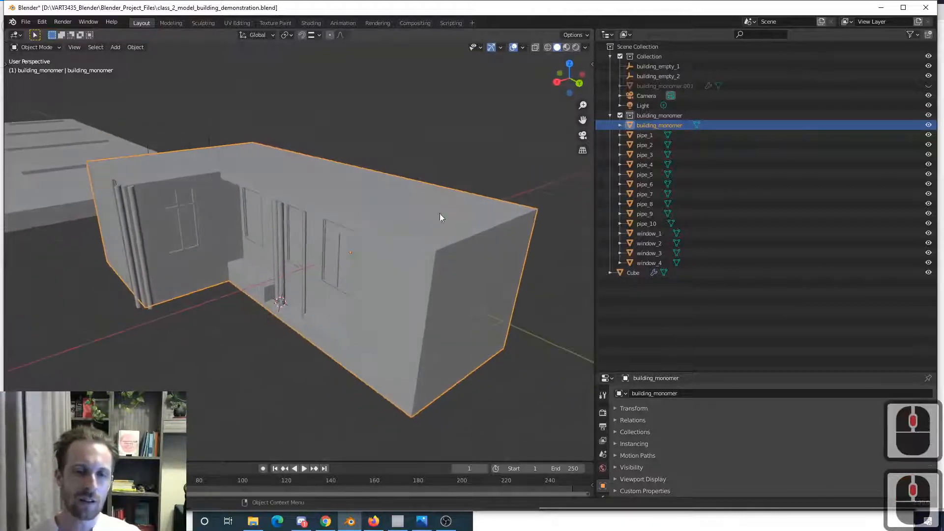
middle_drag(364, 259, 370, 255)
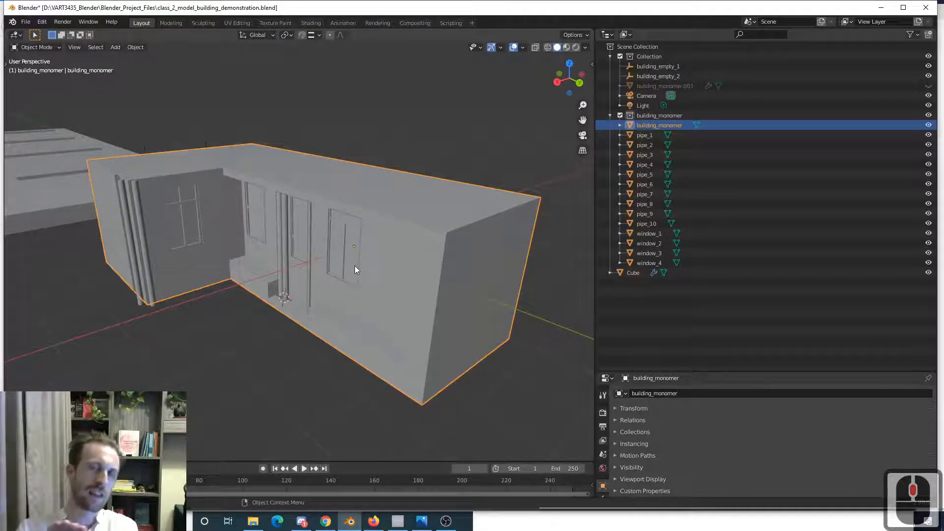
middle_drag(320, 314, 342, 286)
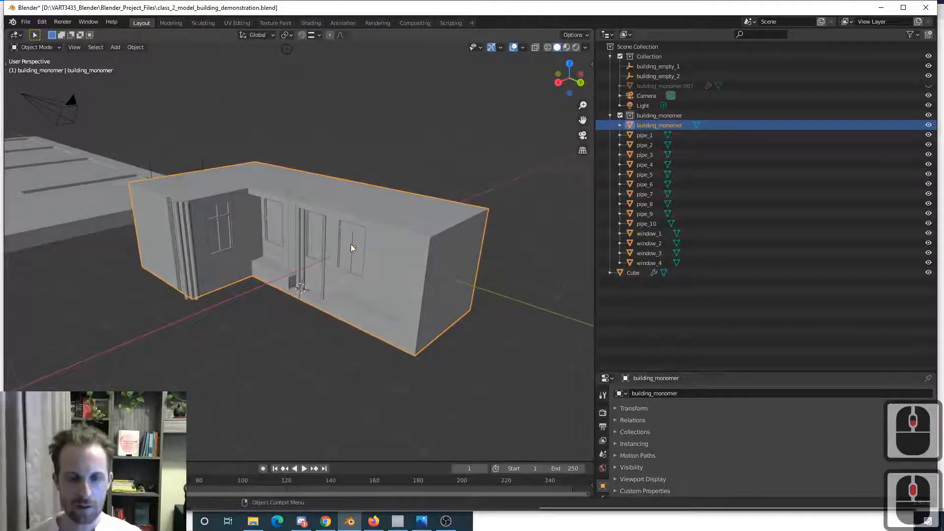
- Display the transform properties of building_monomer in the viewport and make sure the object is selected
key(n)
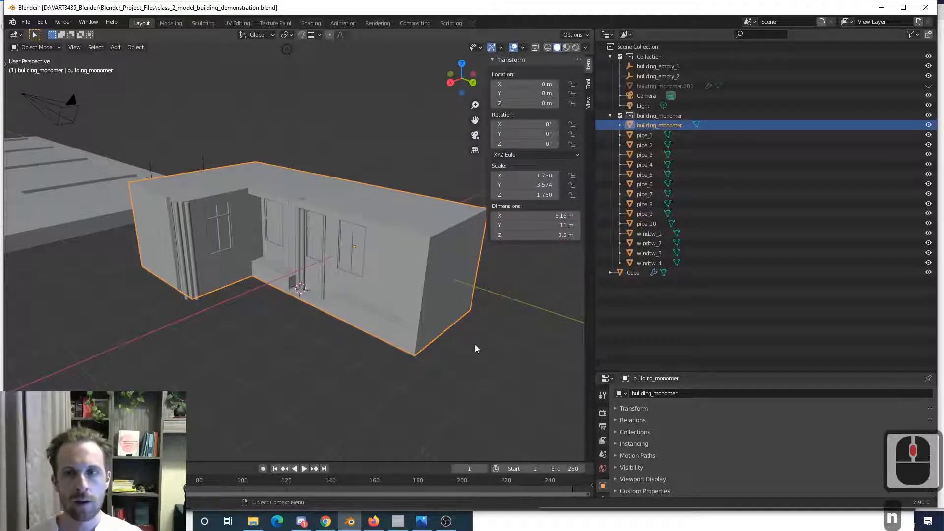
click(485, 329)
click(650, 125)
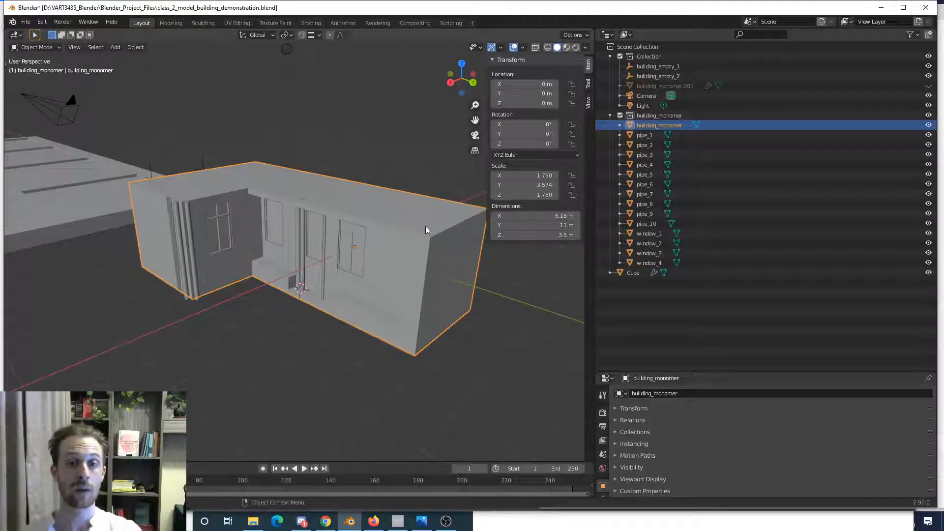
scroll(400, 229, down, 2)
scroll(396, 228, down, 1)
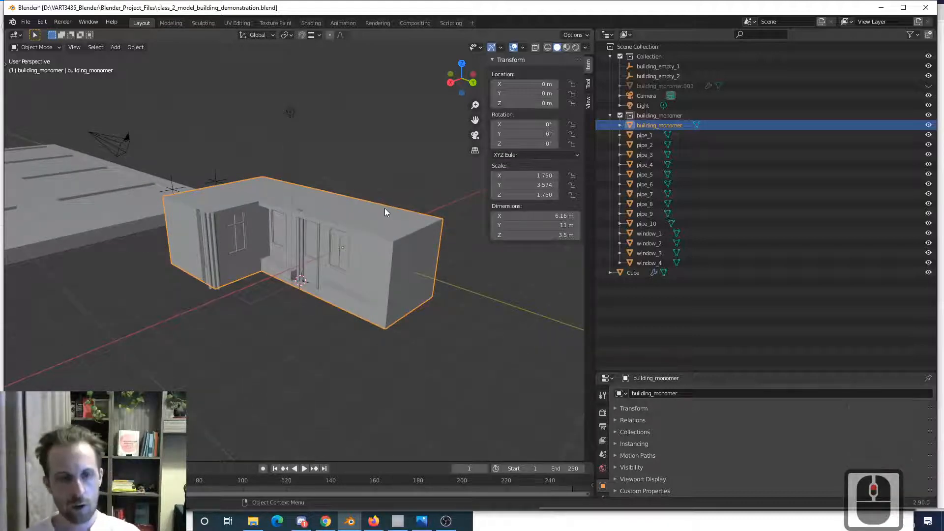
middle_drag(361, 220, 357, 223)
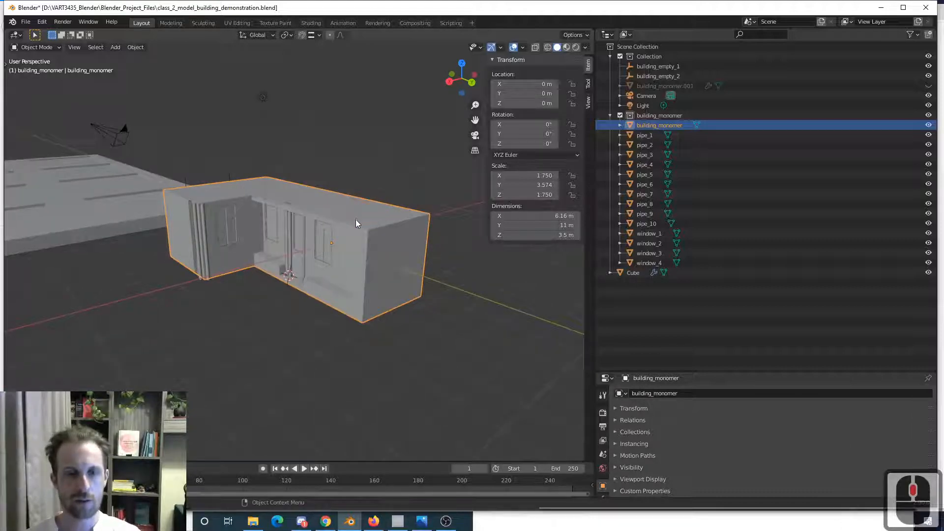
key(ctrl+a)
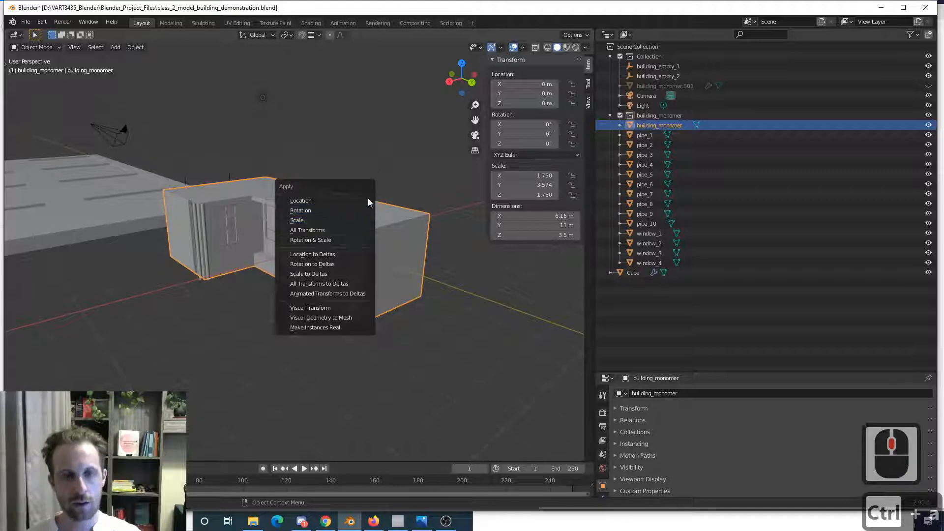
click(391, 157)
key(ctrl+a)
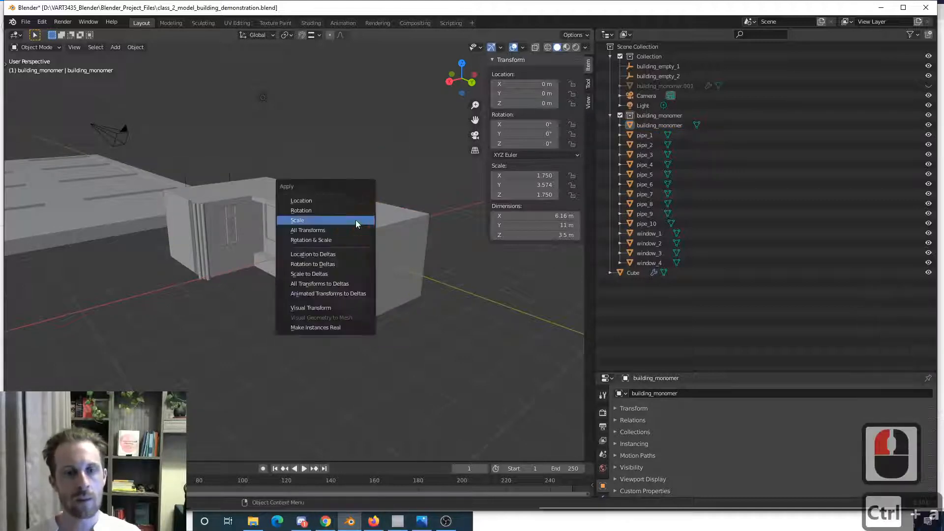
click(356, 220)
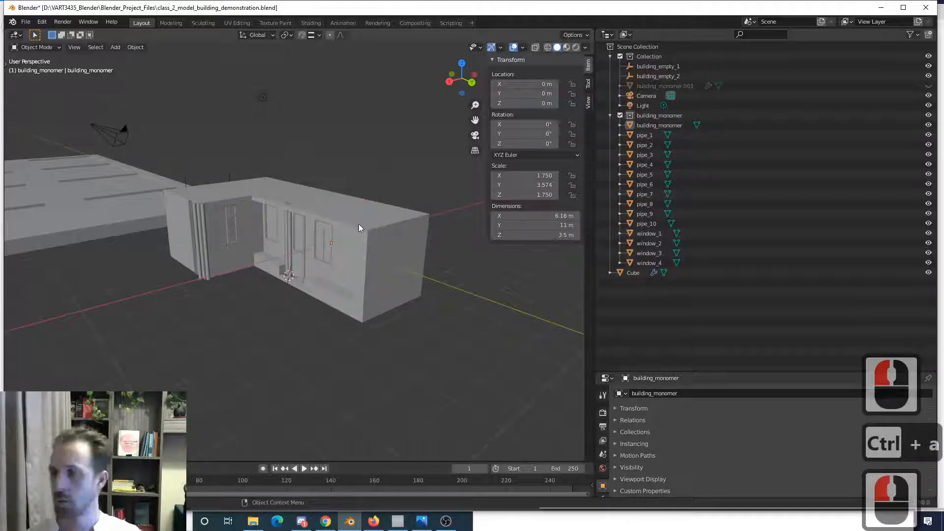
- Select building_monomer, apply its scale and keep the object selected
click(359, 225)
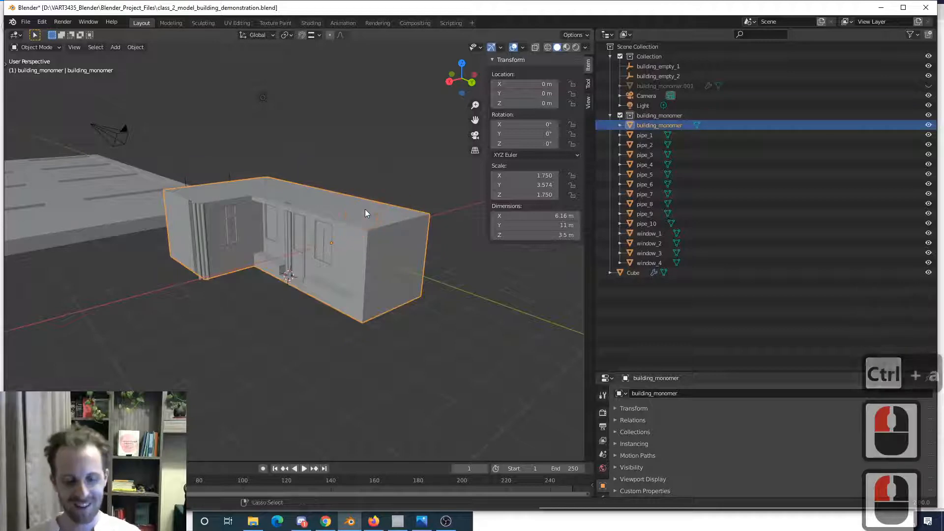
key(ctrl+a)
click(366, 213)
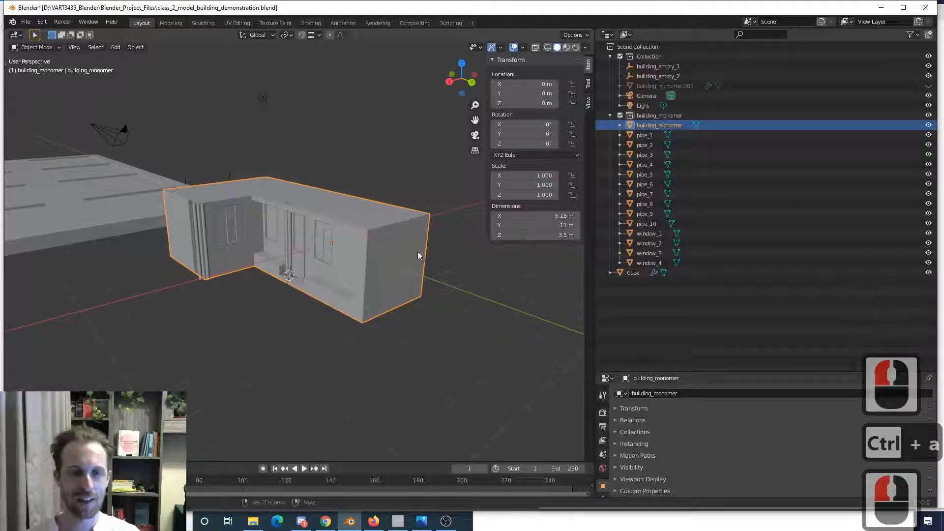
shift+middle_drag(417, 252, 406, 267)
middle_drag(406, 267, 415, 272)
click(426, 211)
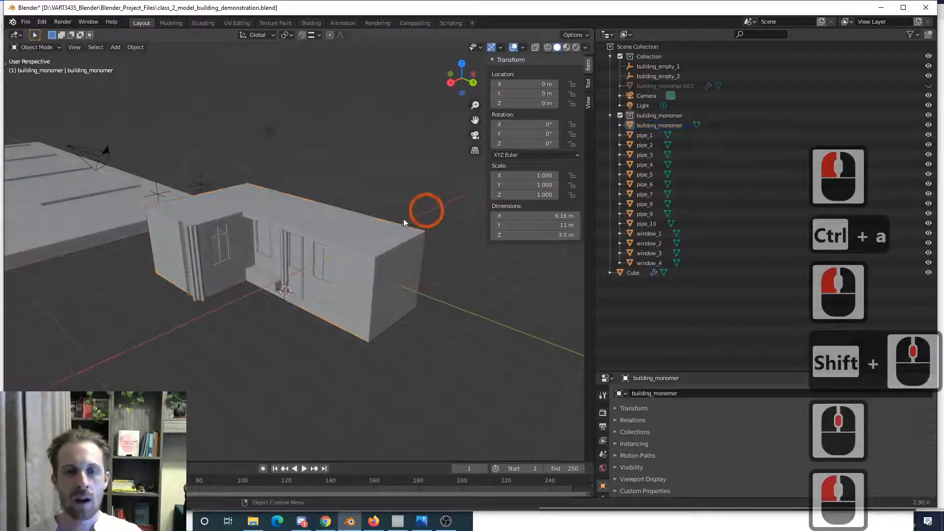
click(389, 240)
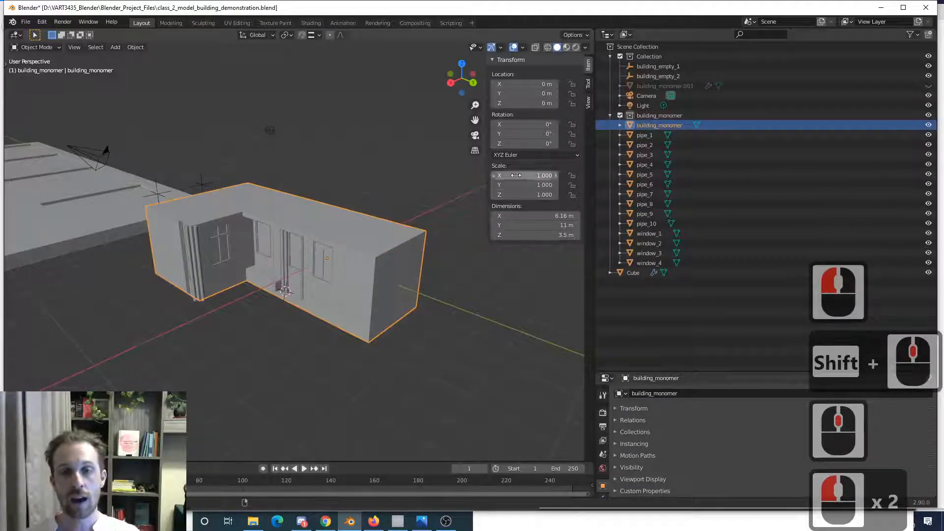
click(415, 185)
click(376, 234)
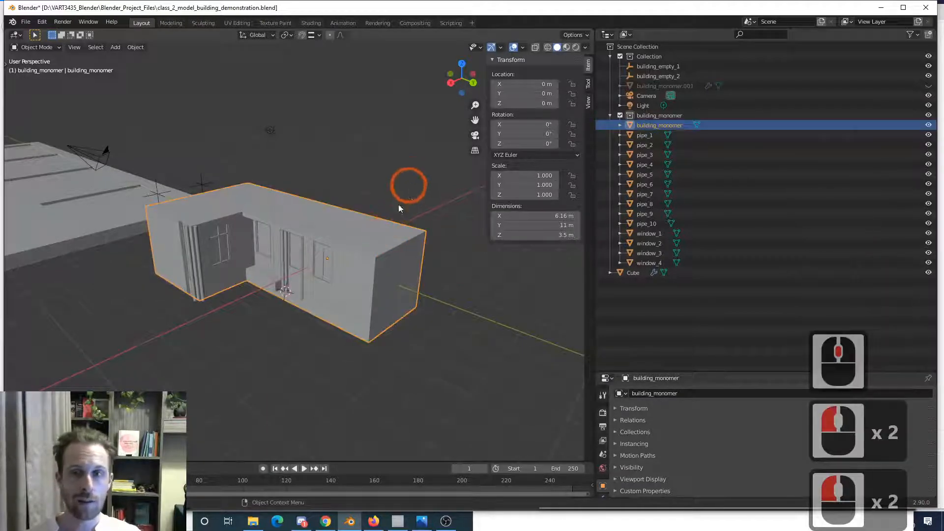
- Examine building_monomer's mesh in Edit Mode, return to Object Mode and check its scale values
key(Tab)
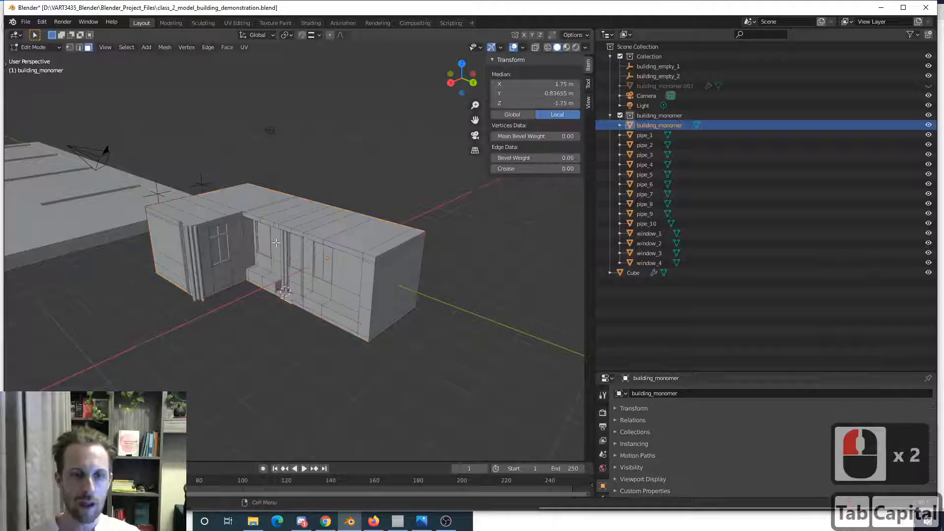
key(a)
middle_drag(212, 235, 277, 243)
key(Tab)
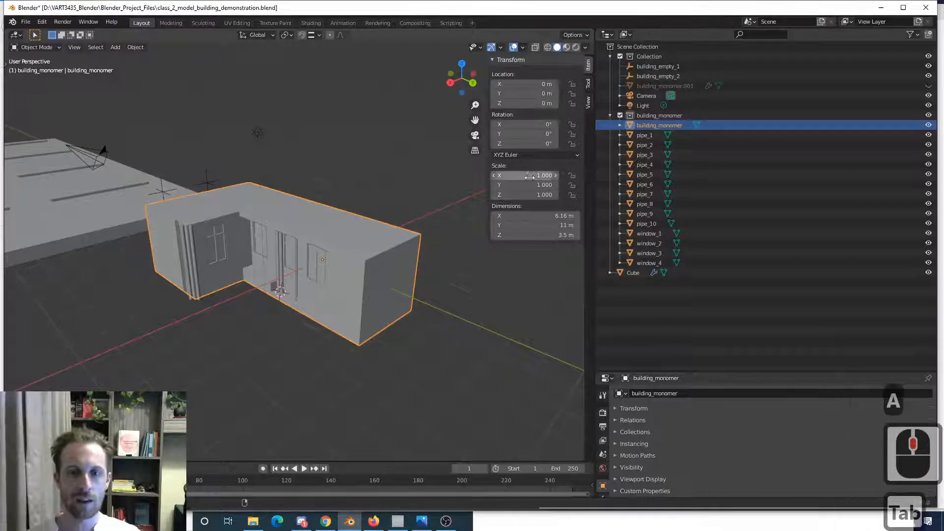
middle_drag(412, 197, 345, 185)
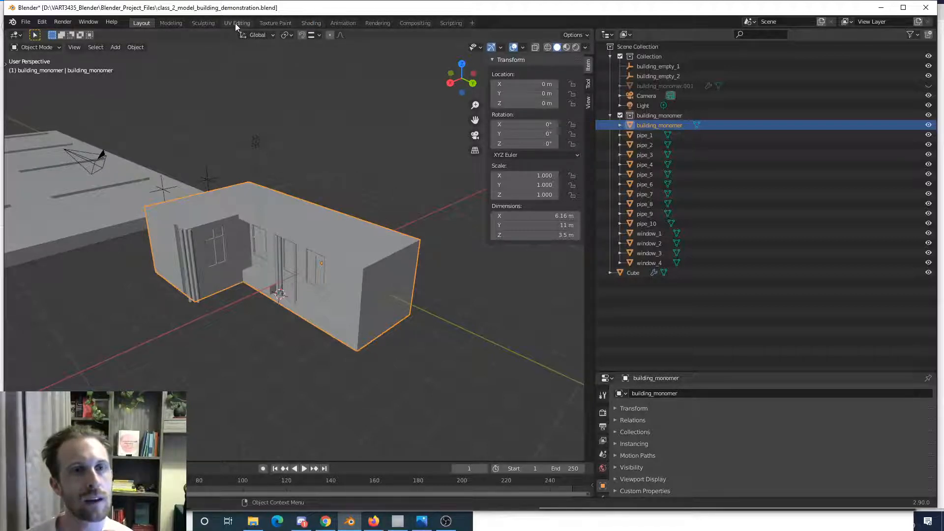
- Switch to the Shading workspace, frame the front of the module and display it in Material Preview
click(311, 23)
click(420, 172)
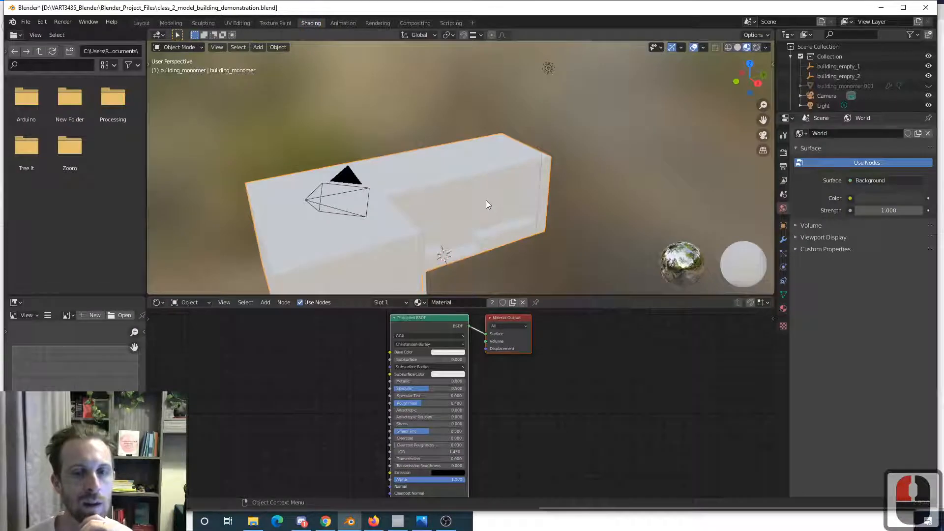
mouse_move(449, 187)
middle_down()
mouse_move(362, 187)
mouse_move(400, 166)
middle_up()
key(z)
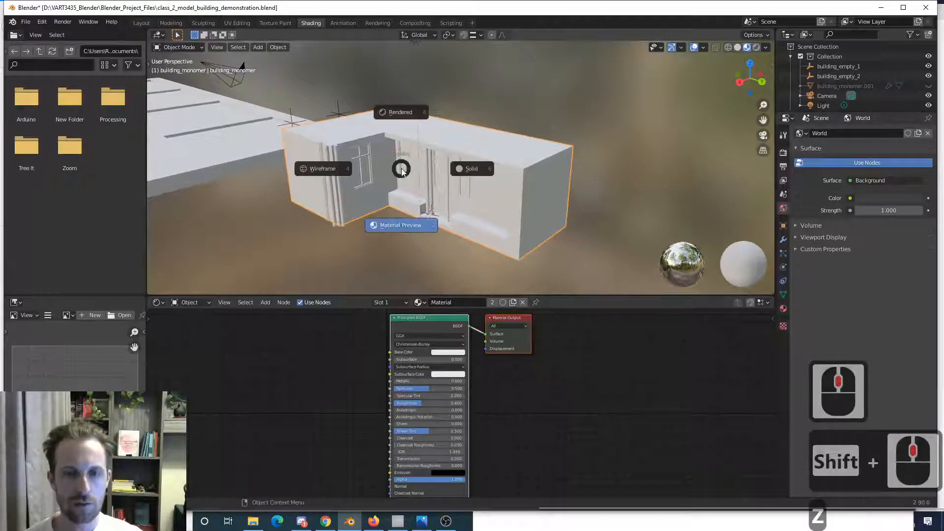
click(410, 227)
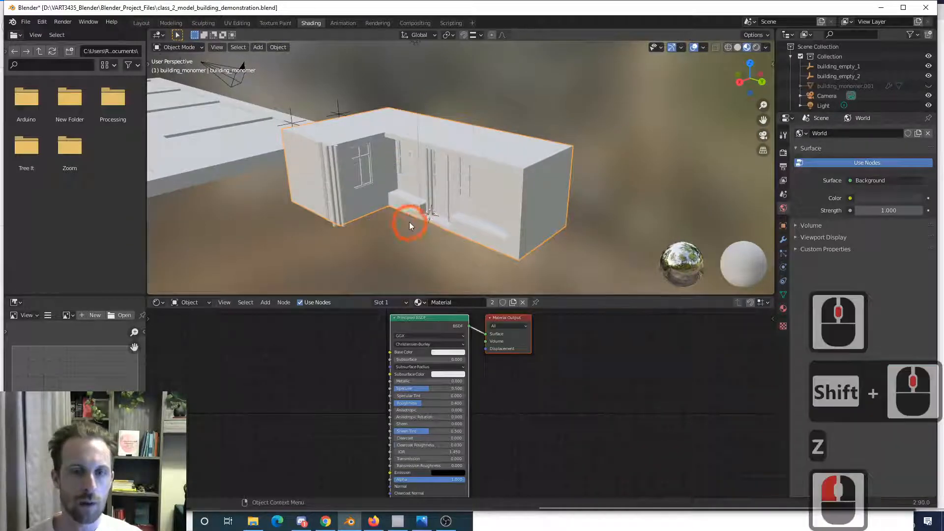
middle_drag(409, 222, 402, 220)
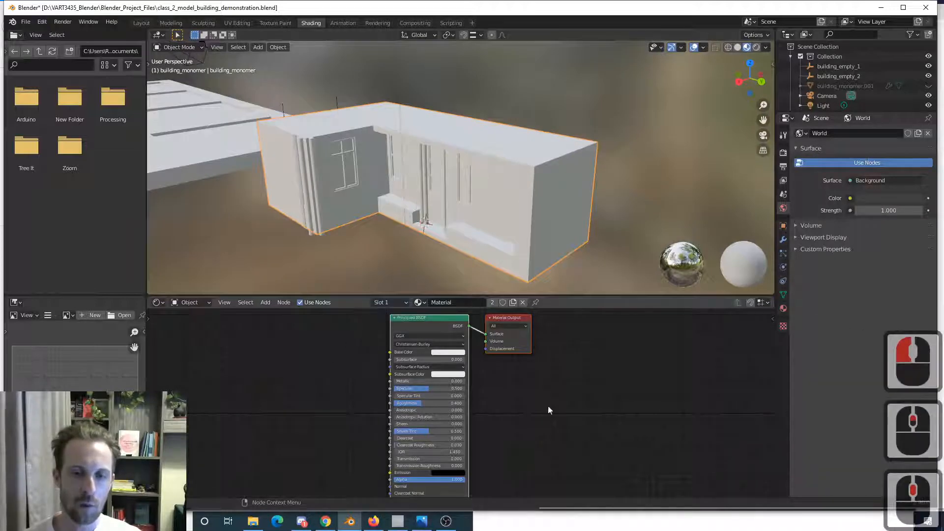
- Spread out the material's nodes by moving Material Output away from the Principled BSDF and repositioning the Principled BSDF
scroll(352, 404, down, 2)
click(503, 333)
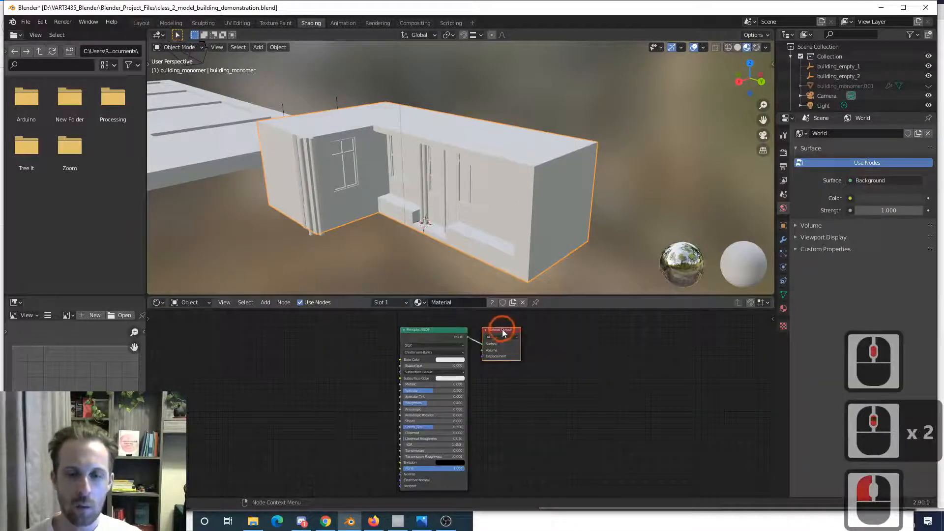
scroll(504, 334, up, 3)
scroll(504, 333, down, 1)
shift+middle_drag(504, 333, 489, 358)
scroll(489, 358, up, 3)
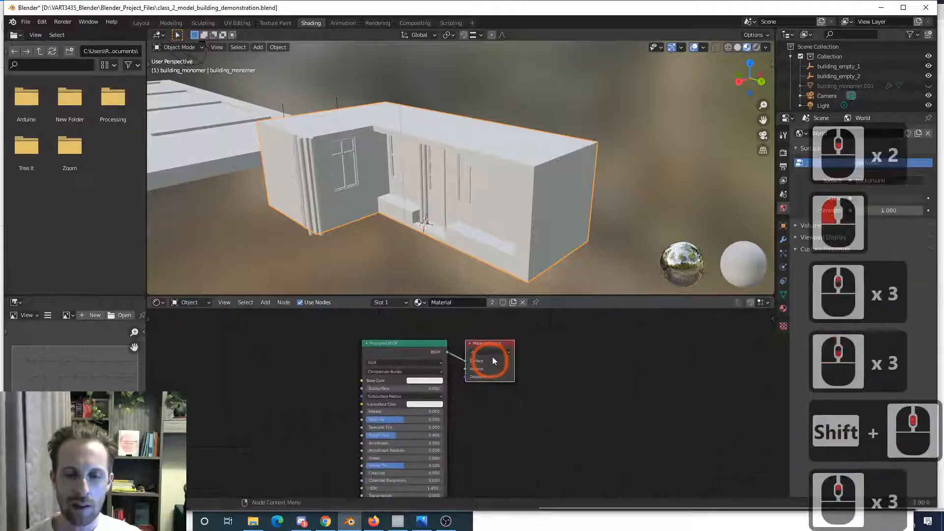
drag(496, 344, 563, 338)
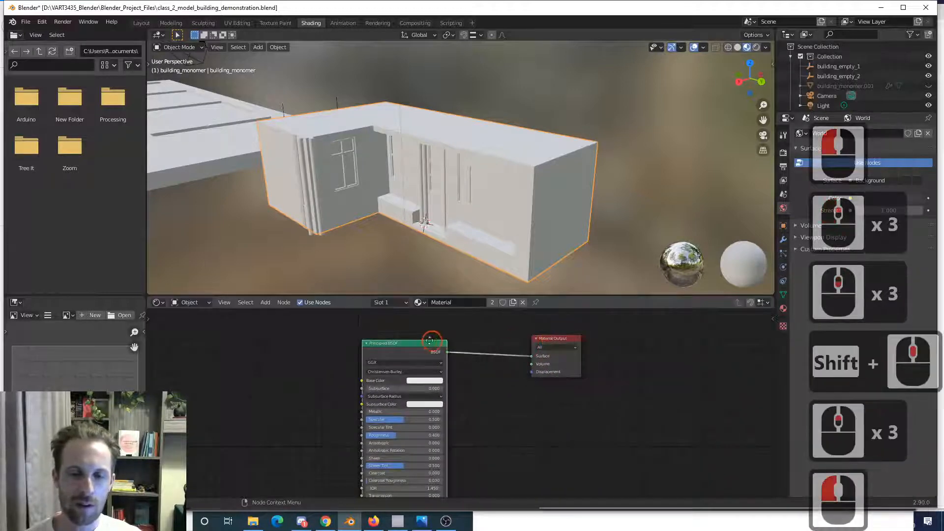
mouse_move(432, 337)
mouse_down()
mouse_move(385, 334)
mouse_move(477, 344)
mouse_move(444, 337)
mouse_up()
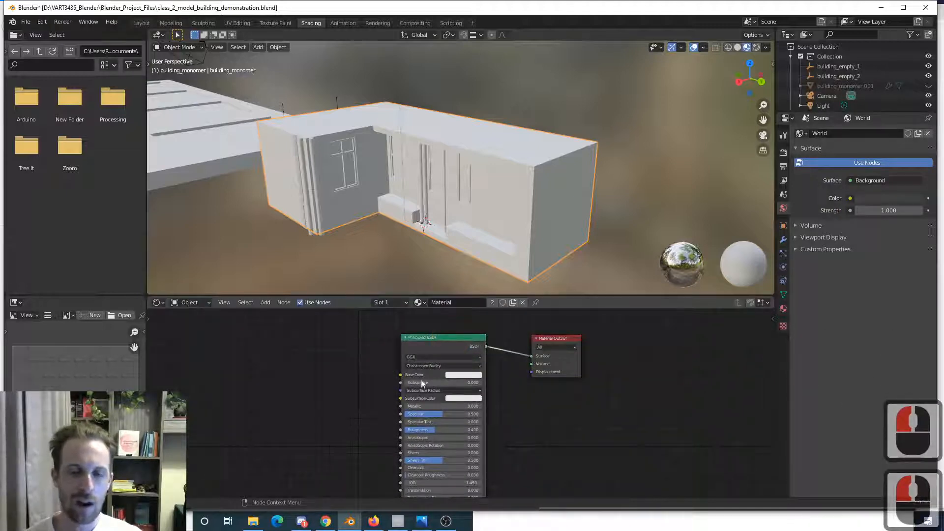
scroll(421, 384, down, 8)
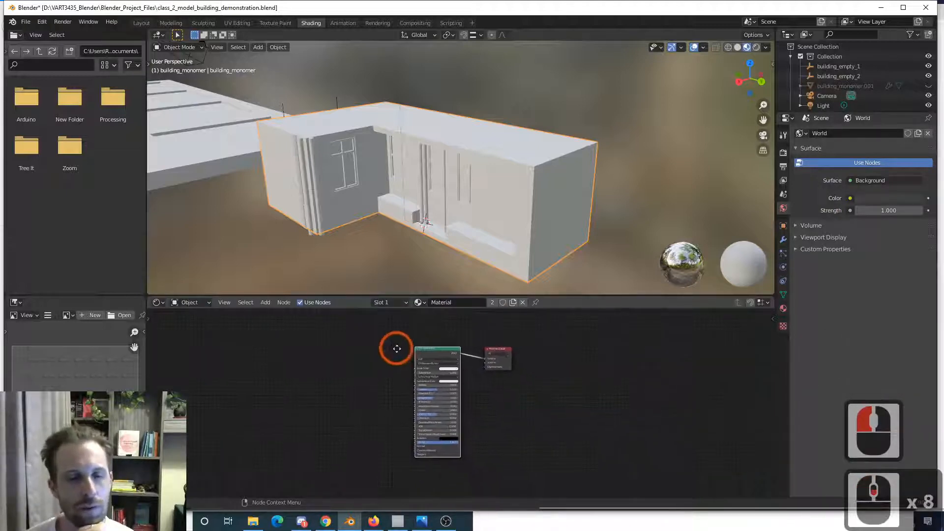
middle_drag(397, 349, 398, 350)
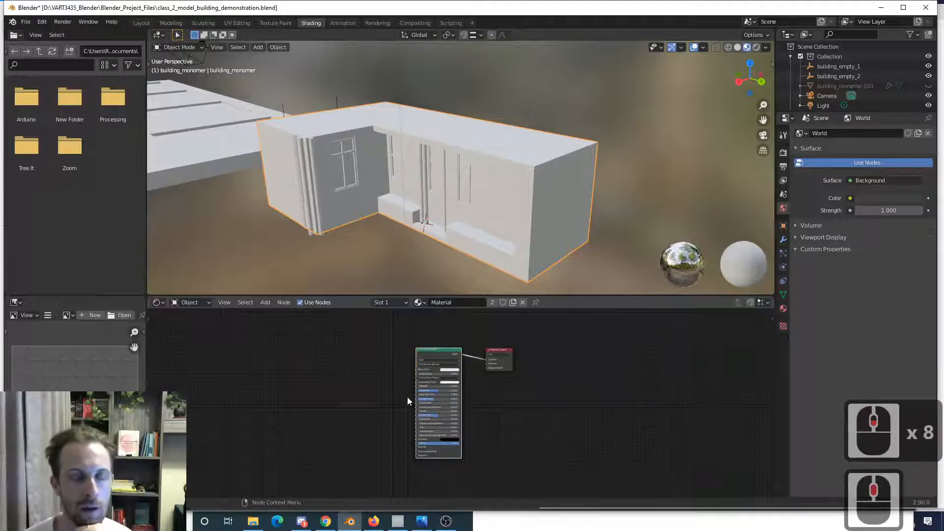
scroll(407, 389, up, 3)
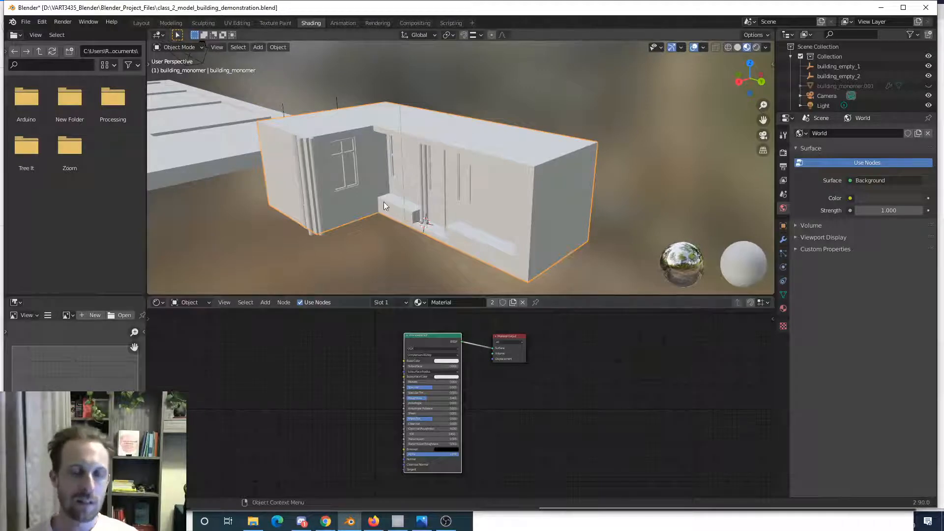
mouse_move(399, 207)
middle_down()
mouse_move(407, 196)
mouse_move(390, 212)
mouse_move(398, 219)
middle_up()
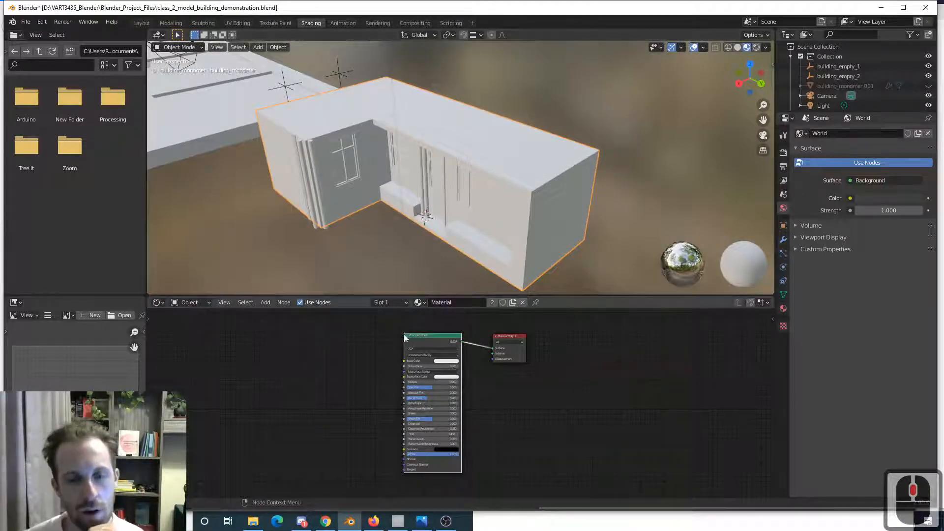
double_click(432, 137)
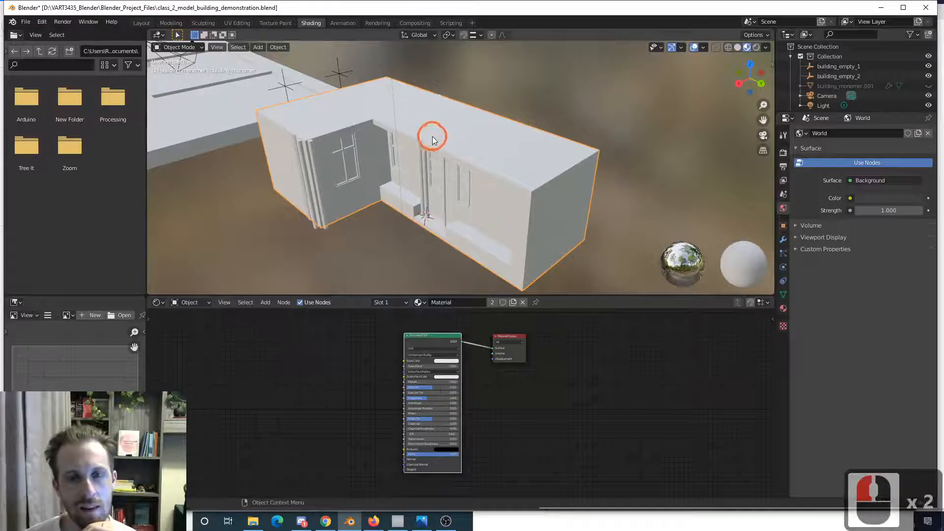
scroll(444, 382, up, 2)
scroll(444, 381, up, 3)
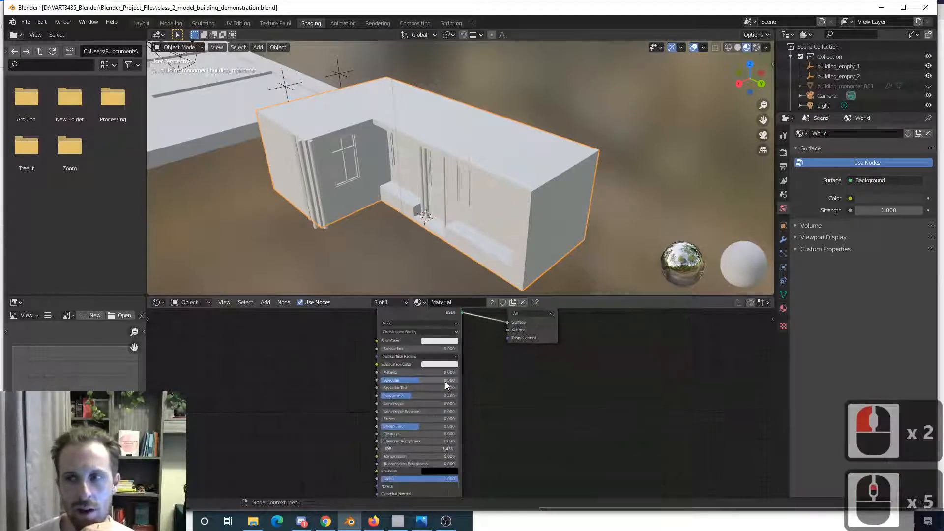
middle_drag(472, 354, 503, 407)
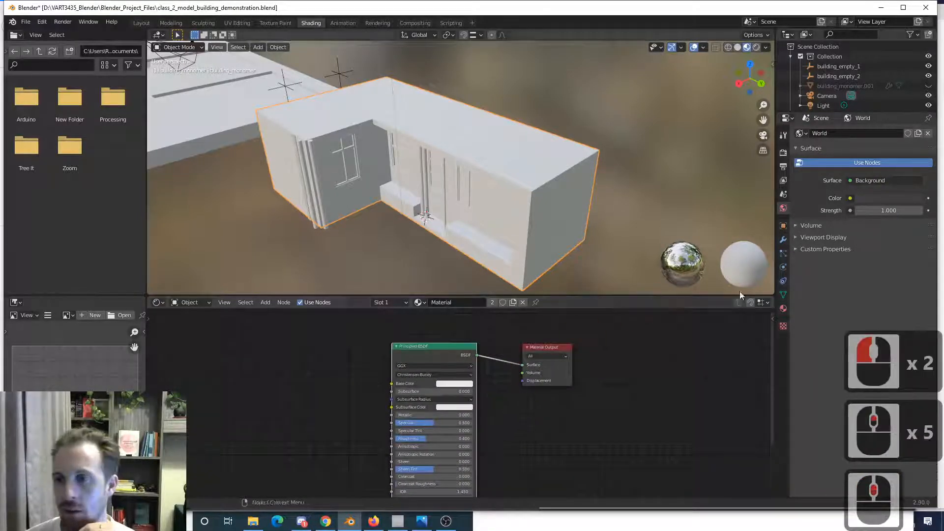
- Show building_monomer's material properties and rename its material UV_test_material
click(783, 308)
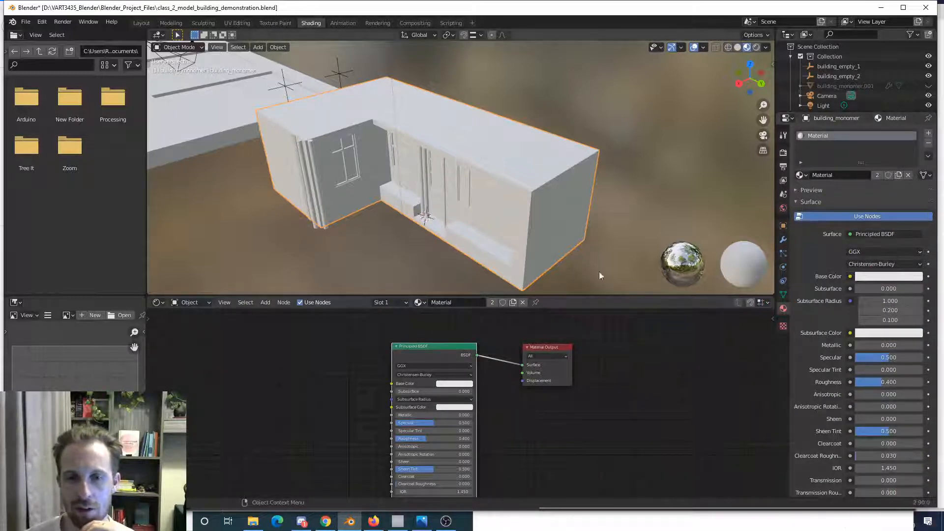
click(842, 175)
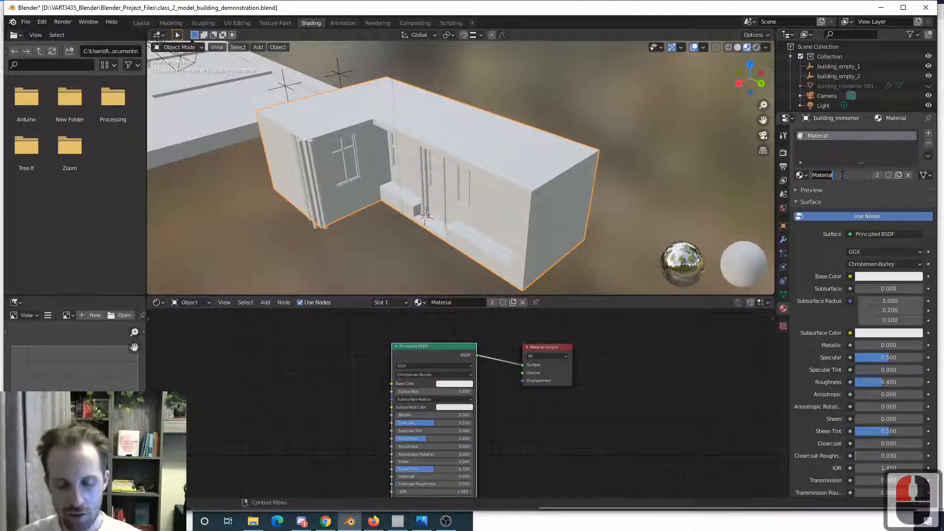
text(uv_TEST)
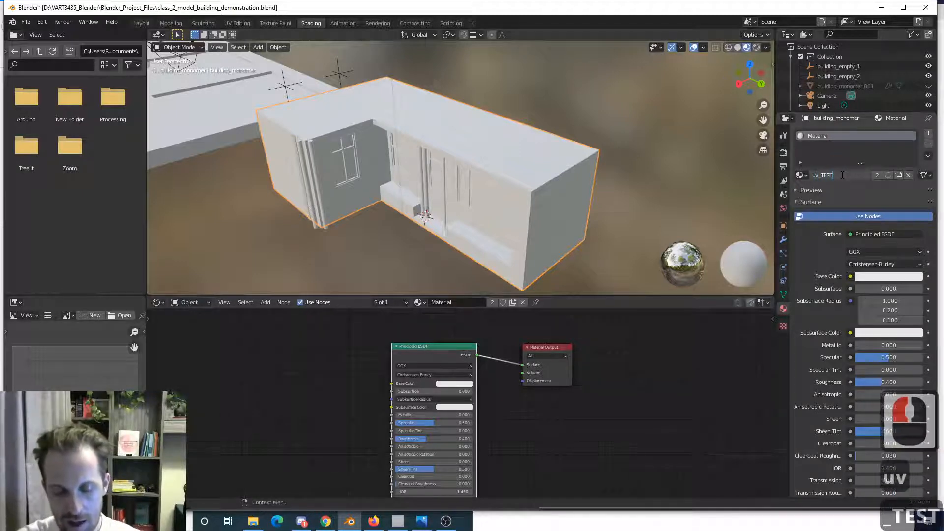
text(_MATERIAL)
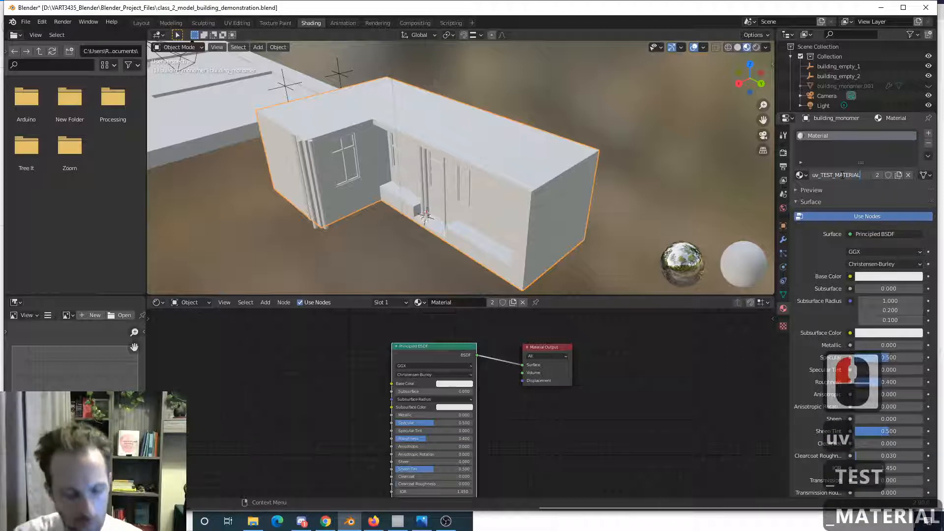
key(Caps_Lock)
double_click(857, 175)
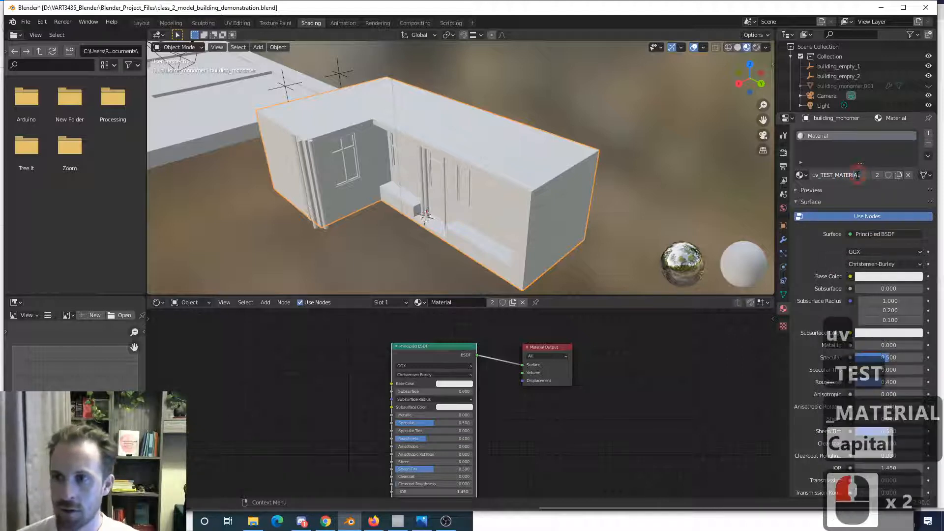
drag(863, 175, 829, 174)
click(798, 175)
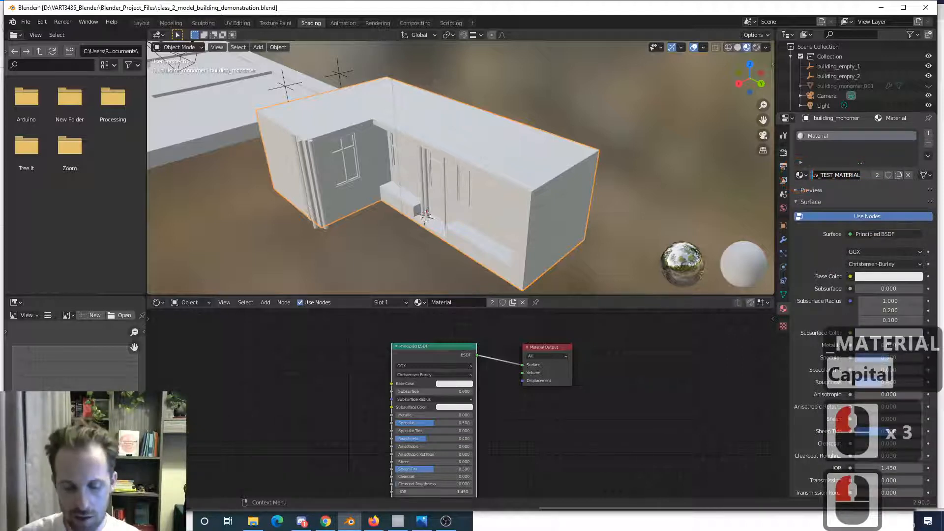
text(UV_test_m)
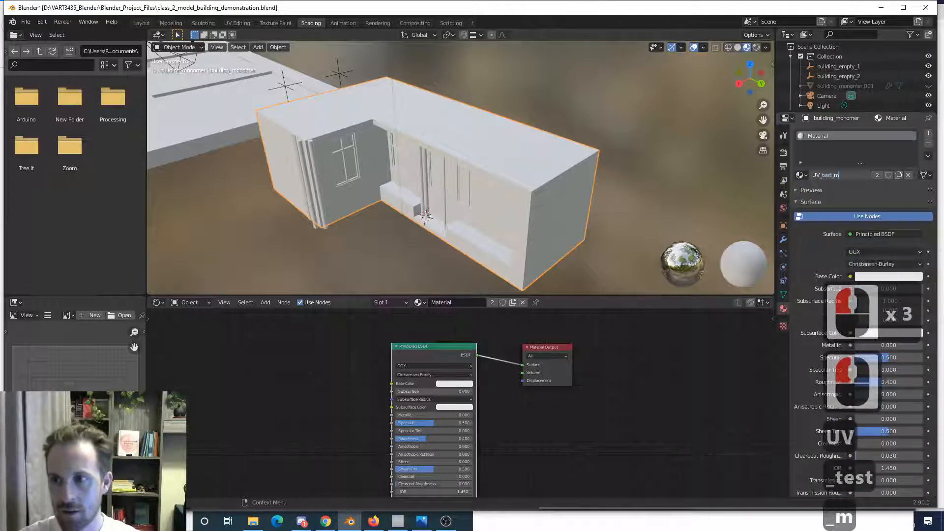
text(aterial)
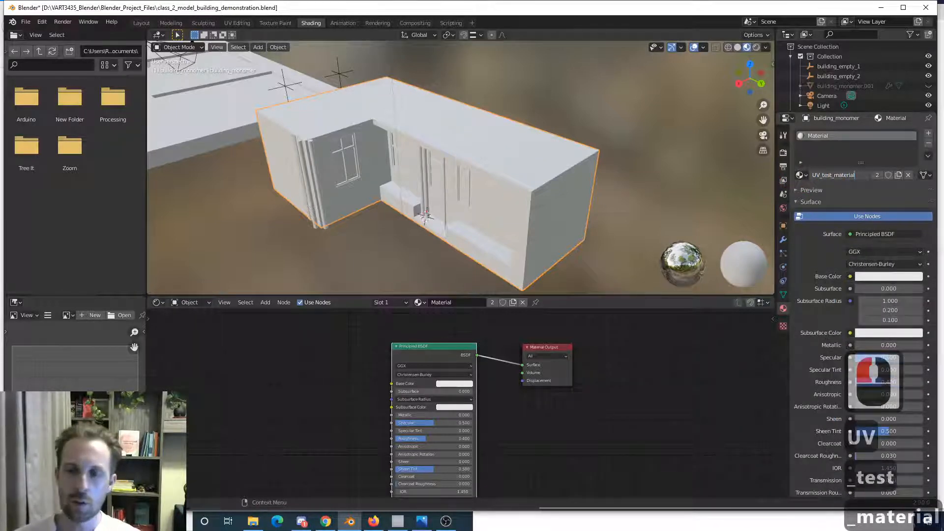
click(692, 351)
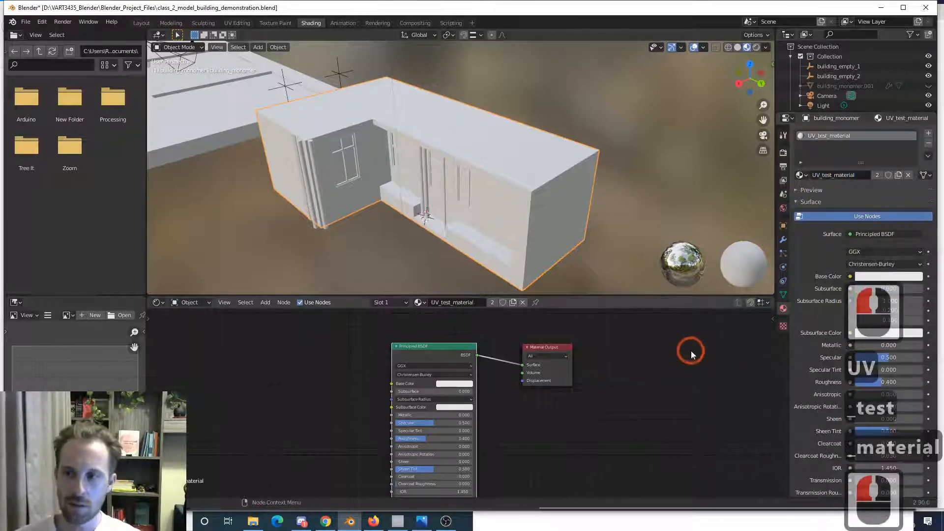
- Tint the Principled BSDF's Base Color light blue and switch the viewport to Solid shading
click(462, 384)
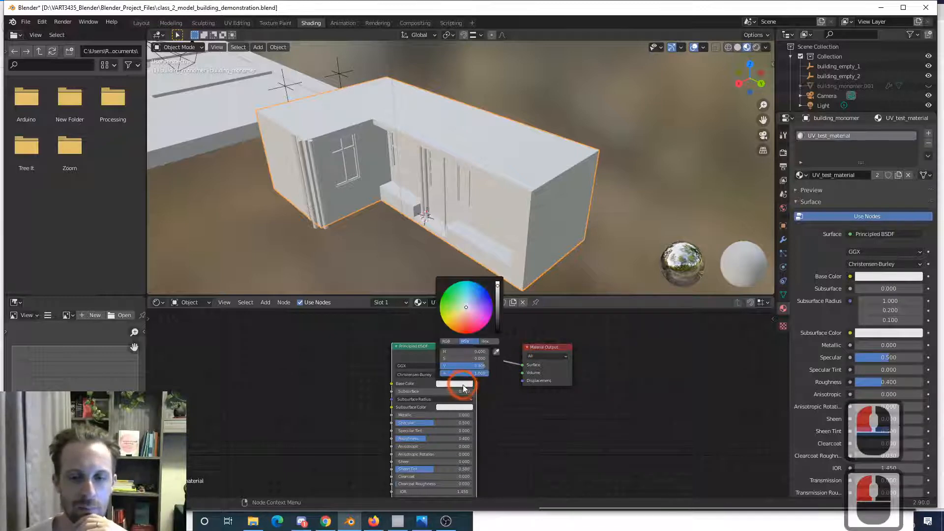
mouse_move(470, 309)
mouse_down()
mouse_move(480, 317)
mouse_move(454, 318)
mouse_move(458, 297)
mouse_move(457, 312)
mouse_move(476, 310)
mouse_move(468, 301)
mouse_up()
key(z)
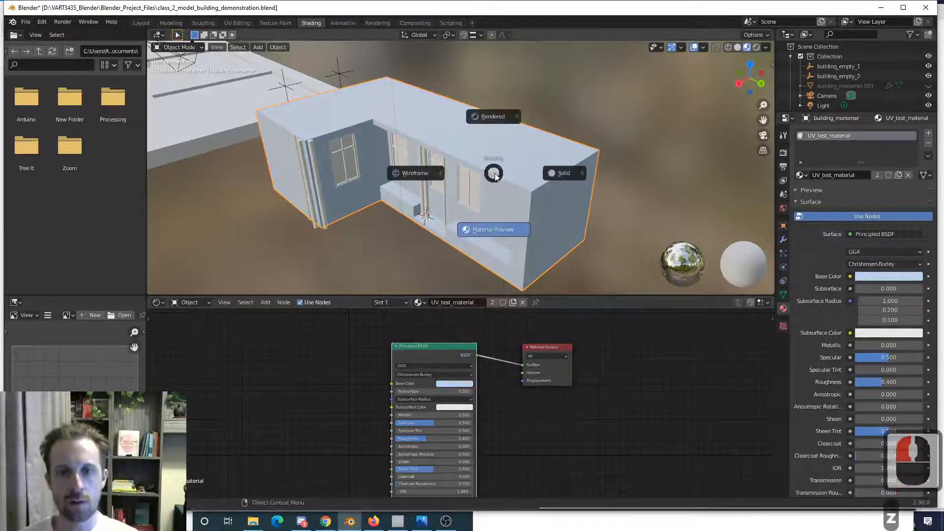
click(544, 194)
- Change the Base Color to pale lavender while in Solid shading, and return the viewport to Material Preview
click(458, 394)
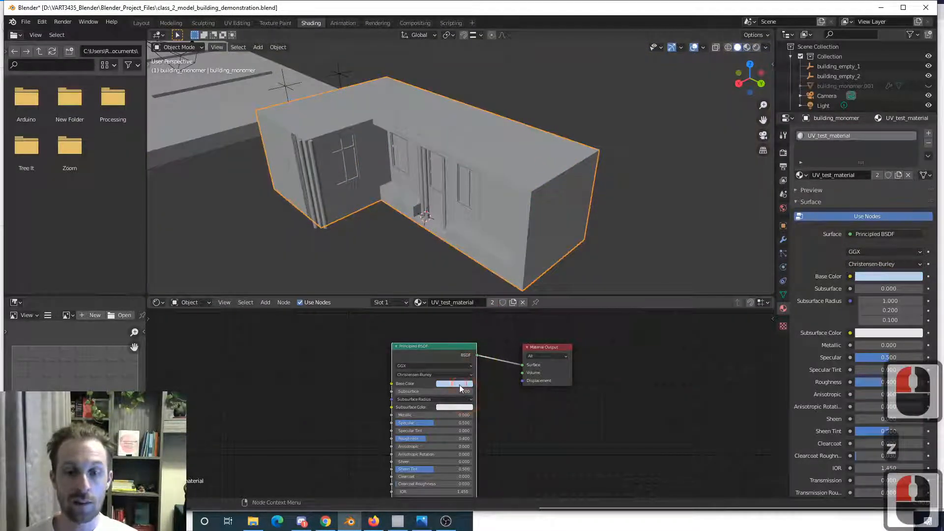
click(459, 383)
drag(465, 305, 469, 304)
key(z)
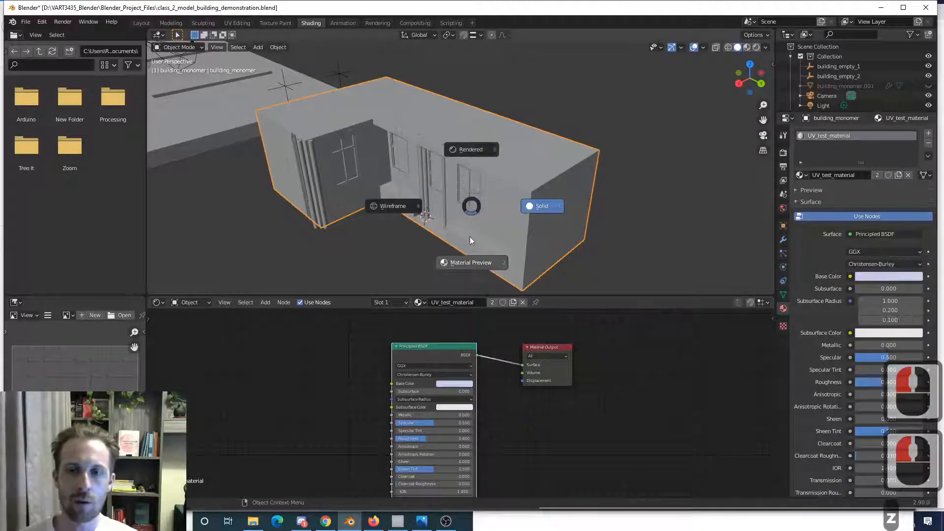
click(470, 262)
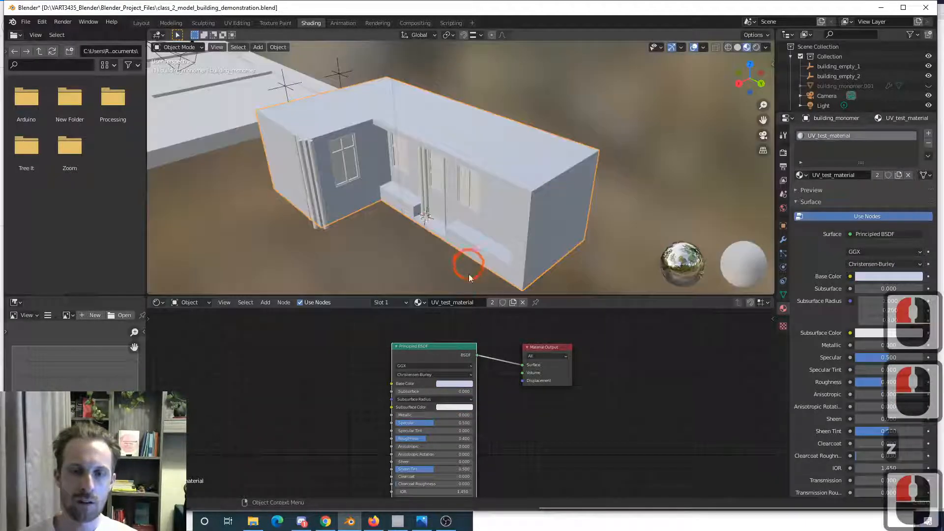
- Set the Principled BSDF's Base Color to a pale yellow
click(454, 384)
mouse_move(462, 302)
mouse_down()
mouse_move(454, 295)
mouse_move(461, 312)
mouse_up()
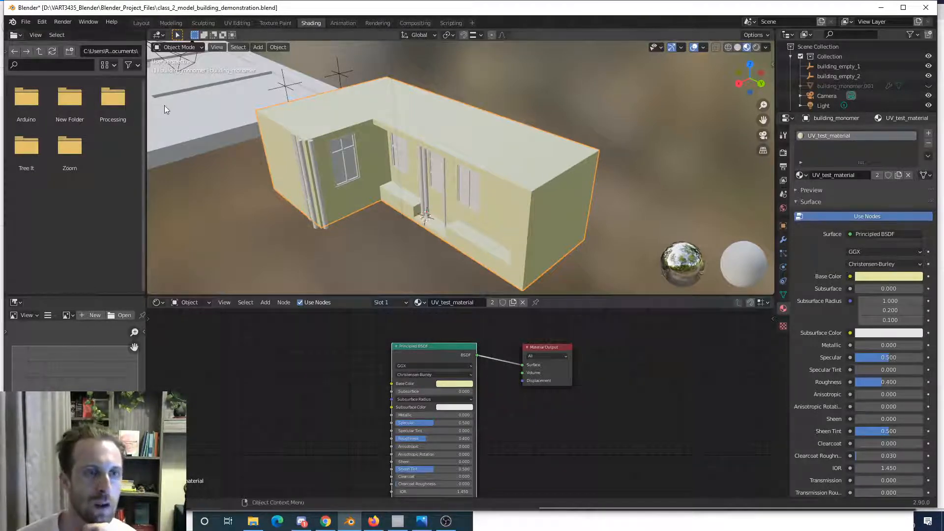
- Browse to the D:\ drive in the file browser and open the first Art_Applic… folder inside Dropbox
click(40, 51)
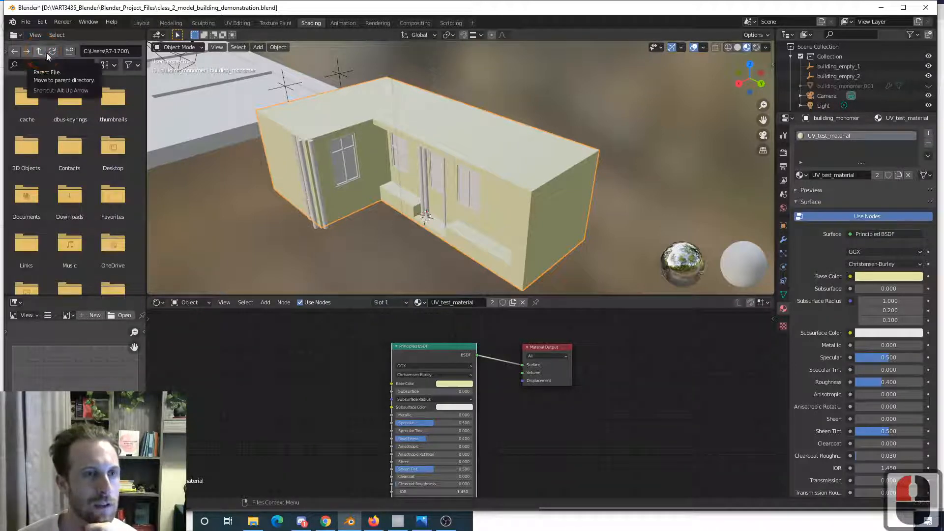
click(89, 51)
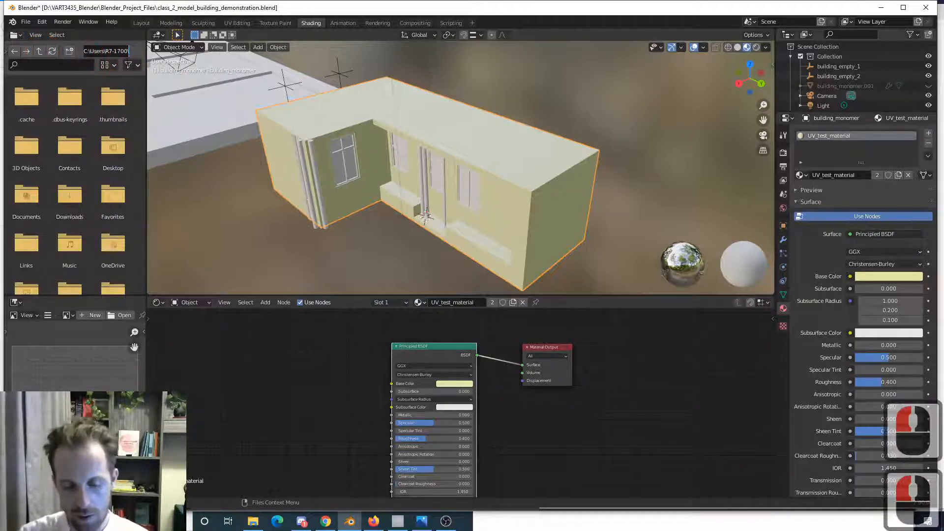
text(D:\)
key(Return)
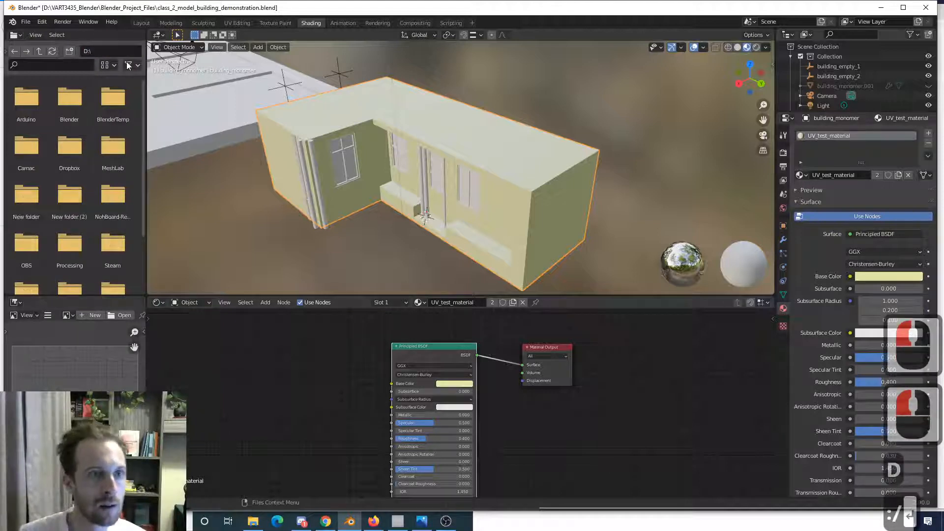
scroll(66, 181, down, 1)
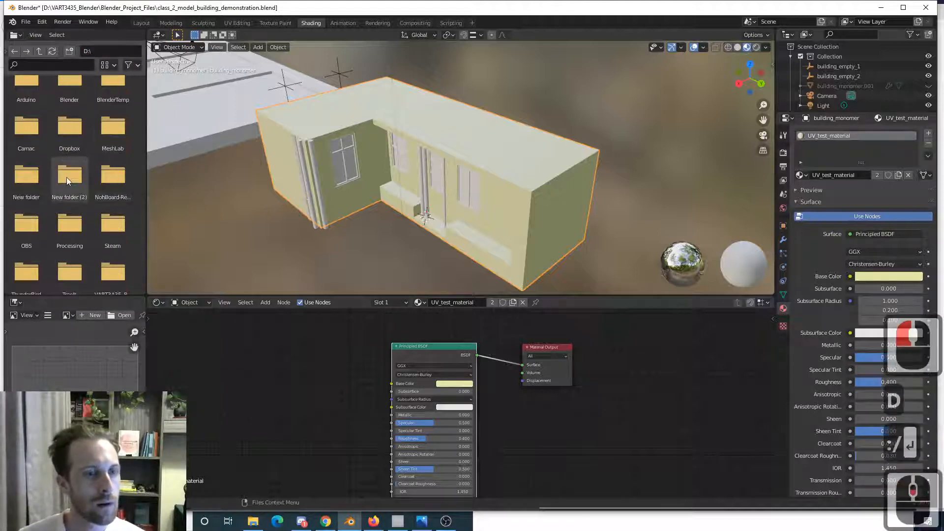
double_click(64, 116)
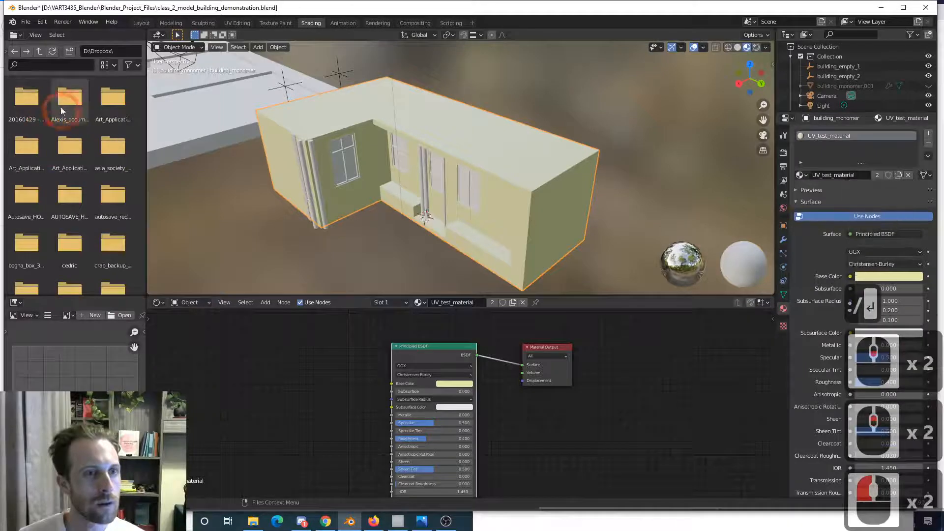
double_click(100, 101)
scroll(70, 187, down, 4)
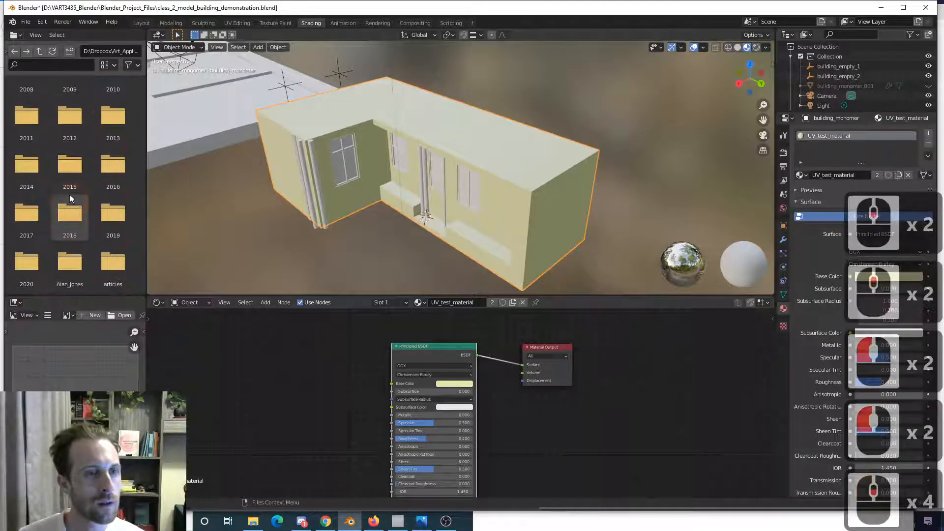
- Display the files as a Vertical List and open the cg_tex… folder
click(107, 64)
click(98, 97)
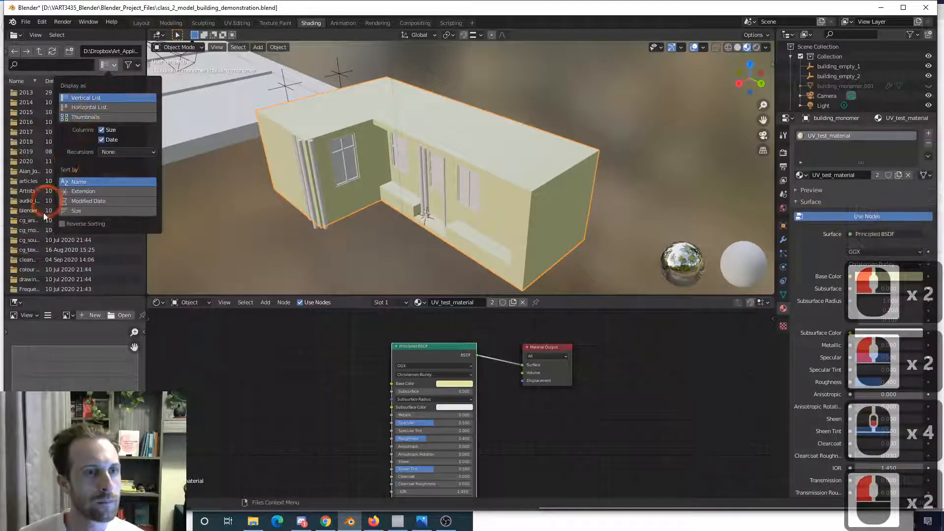
double_click(35, 248)
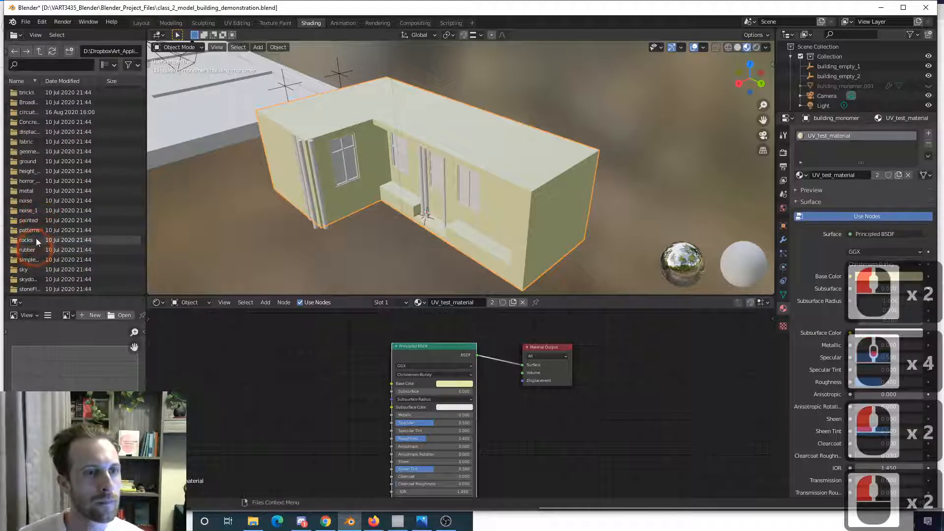
- Add UVTextureChecker.png from the texture folder to the material as an image texture node placed before the Principled BSDF
scroll(33, 256, down, 5)
click(14, 280)
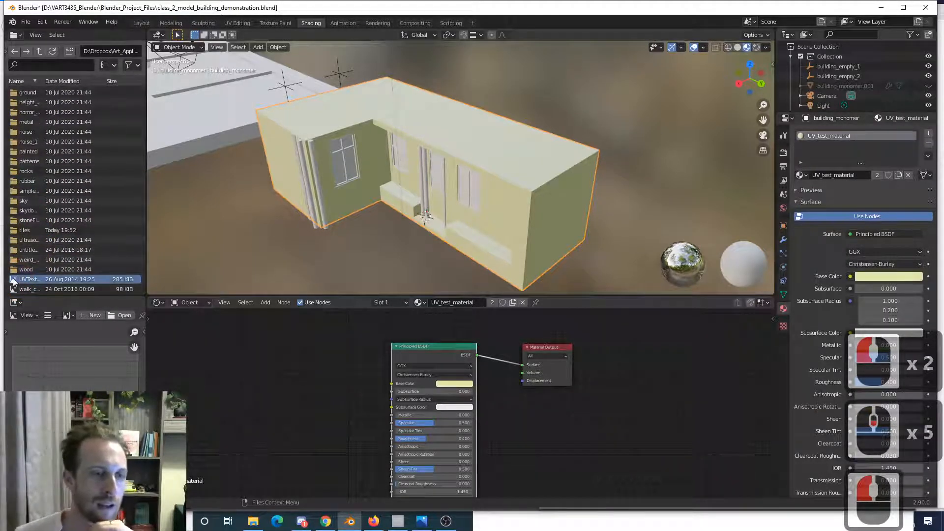
drag(14, 280, 235, 356)
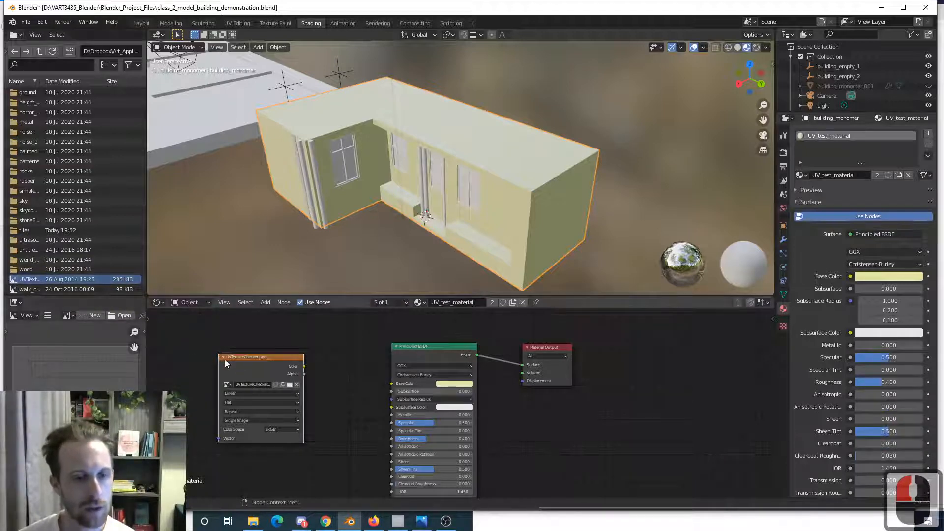
drag(244, 357, 244, 354)
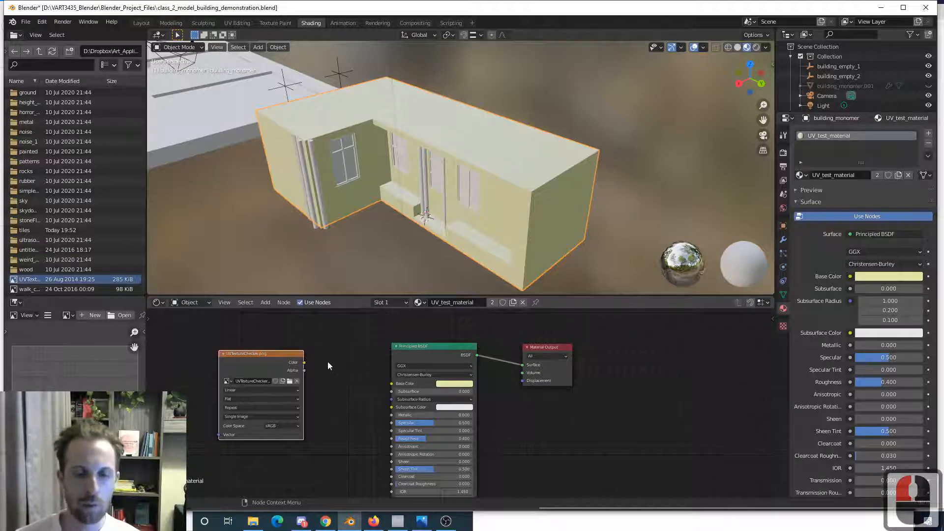
- Add an empty Image Texture node between the UVTextureChecker.png node and the Principled BSDF
key(shift+a)
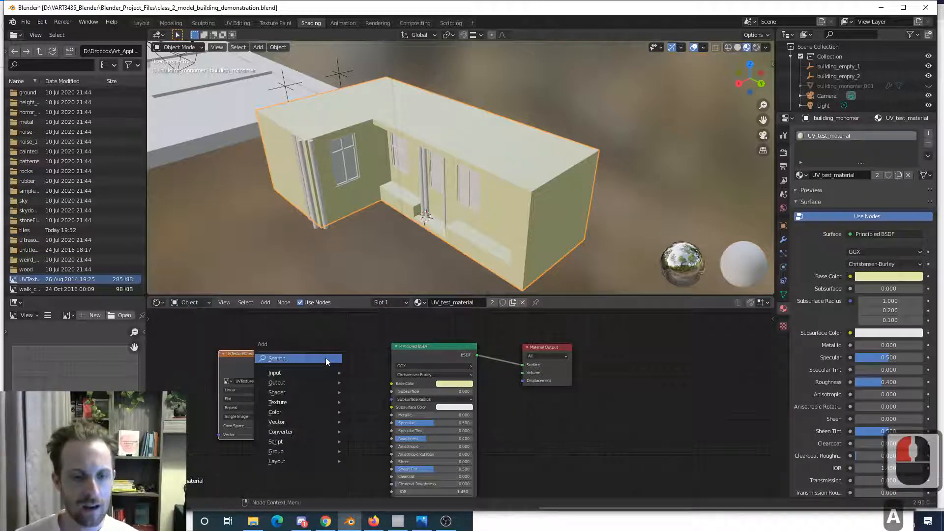
mouse_move(312, 373)
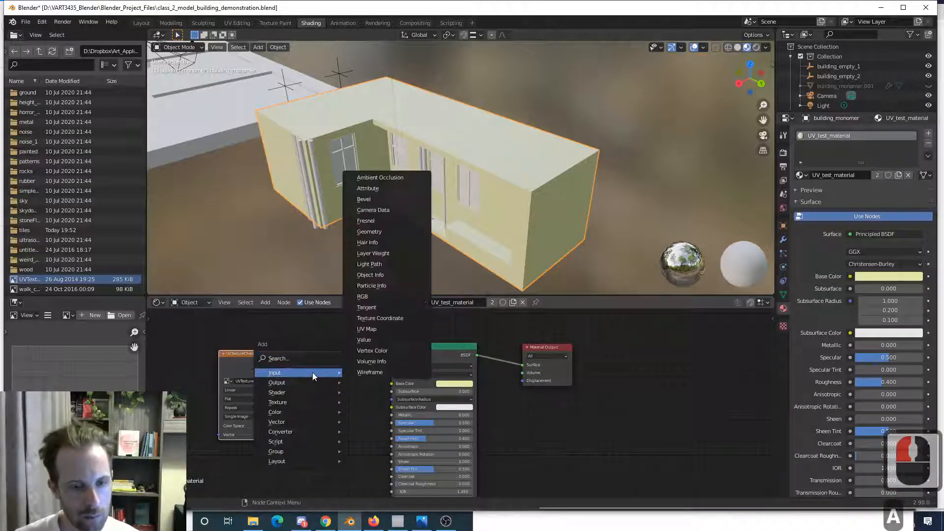
mouse_move(307, 404)
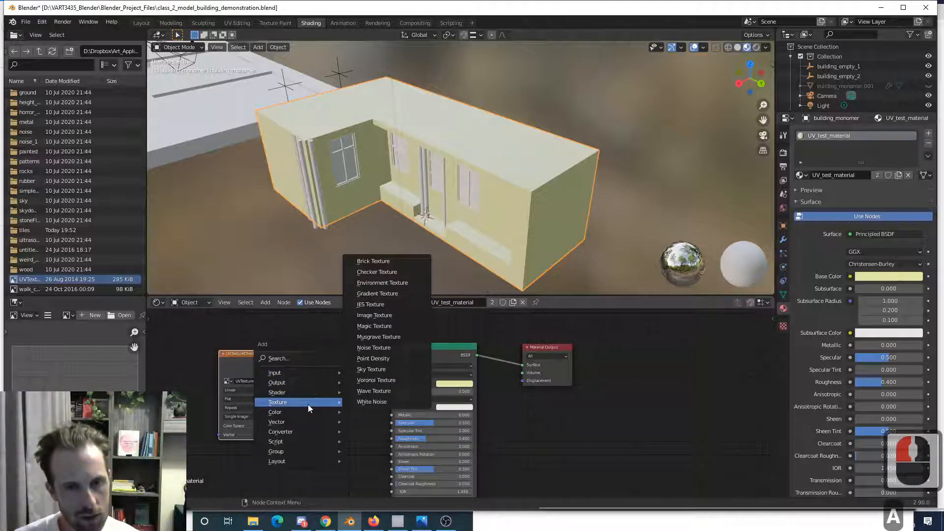
click(377, 316)
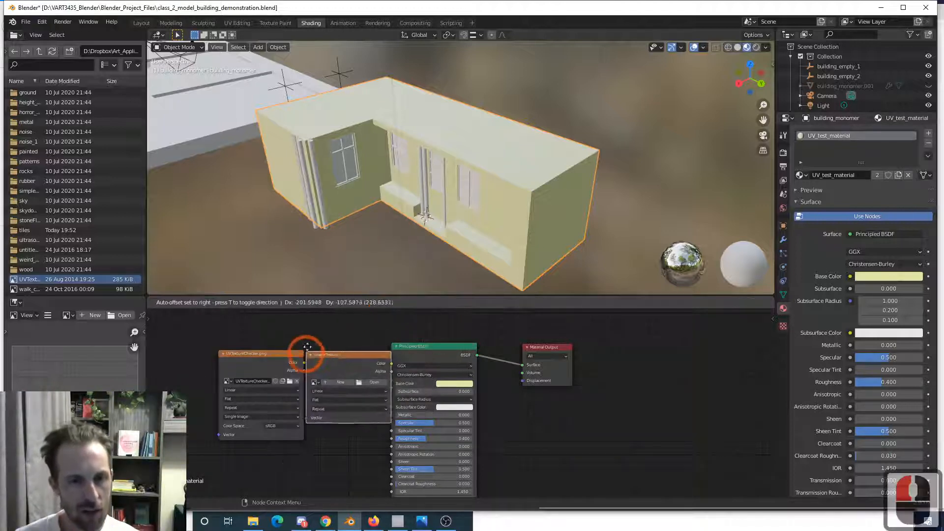
click(316, 347)
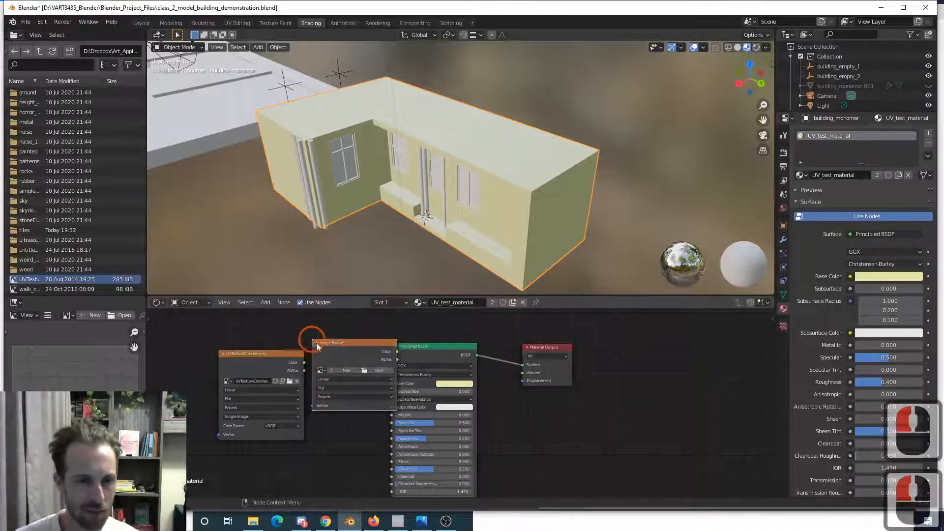
- Cancel choosing an image file for the empty Image Texture node and delete that node
click(372, 371)
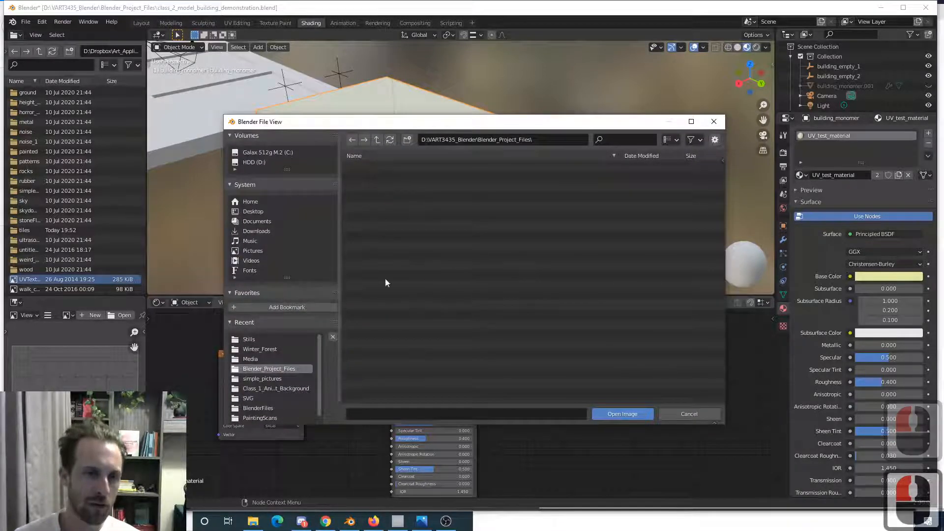
click(669, 413)
click(488, 386)
click(353, 344)
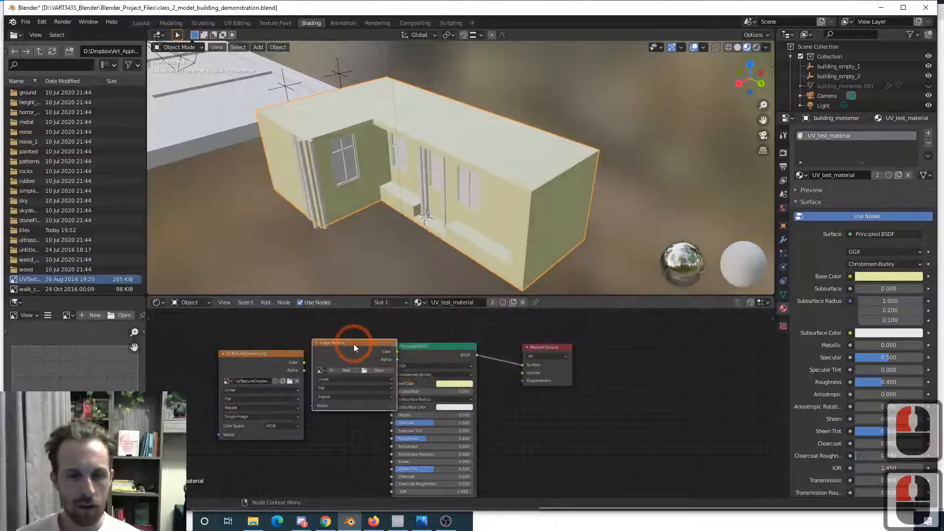
key(Delete)
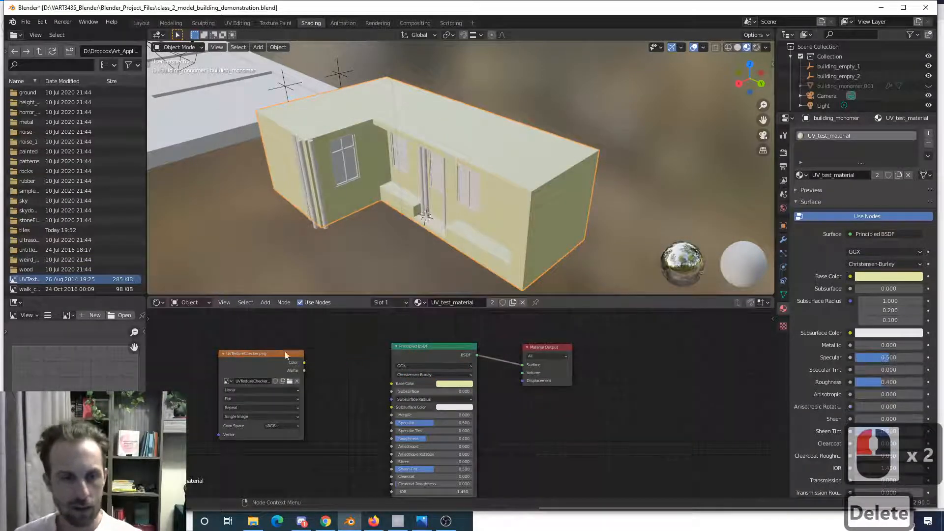
- Connect the UVTextureChecker.png node's Color output to the Principled BSDF's Base Color input
mouse_move(260, 354)
mouse_down()
mouse_move(252, 342)
mouse_move(260, 348)
mouse_up()
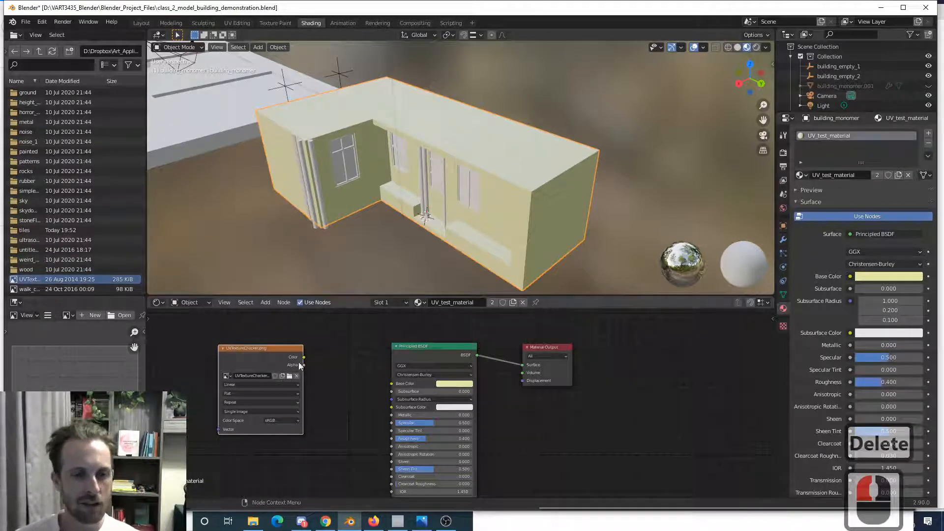
drag(303, 357, 391, 383)
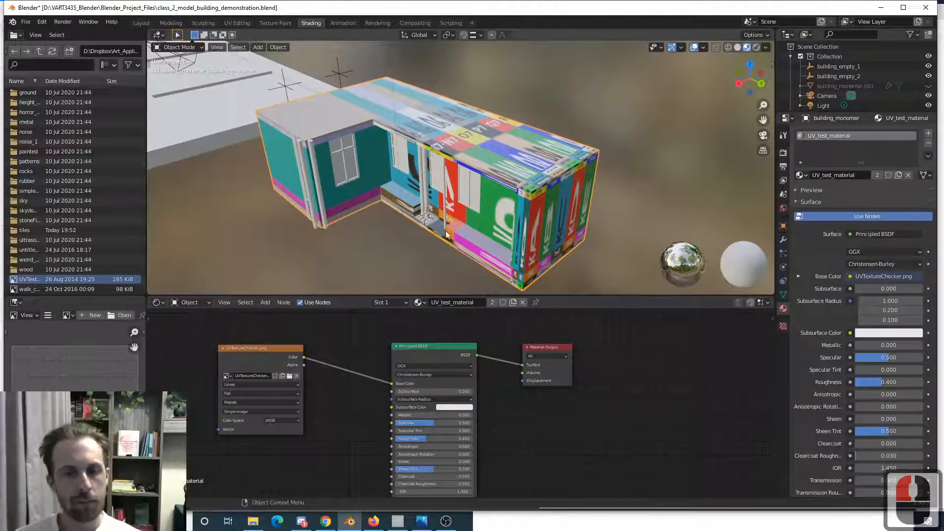
middle_drag(485, 203, 467, 164)
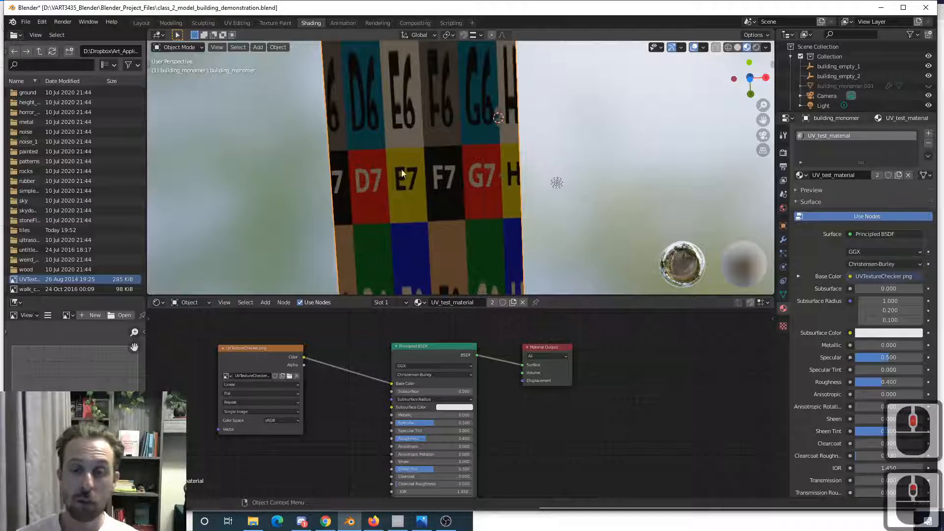
- Switch to Firefox, search Google Images for "uv checker material" and preview a multicoloured lettered checker grid
click(373, 521)
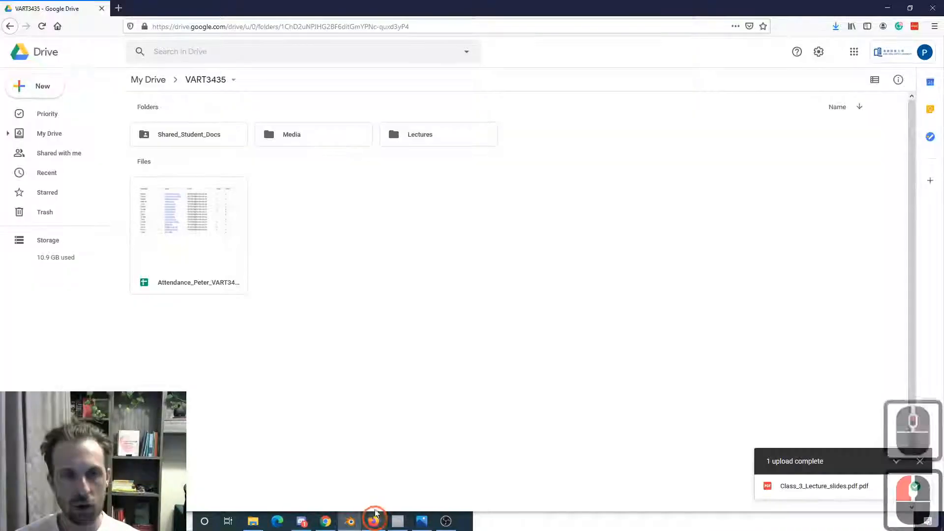
click(304, 20)
click(118, 8)
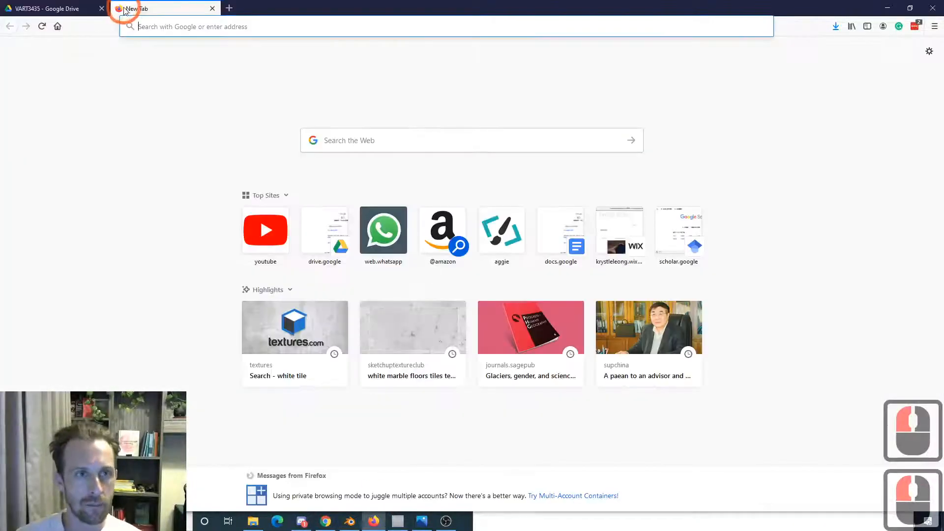
text(uv checke)
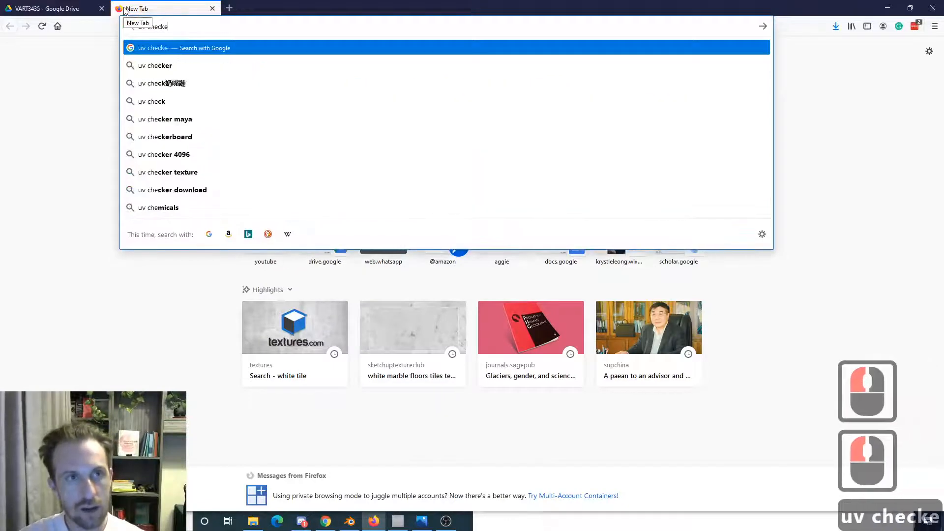
text(r material)
key(Return)
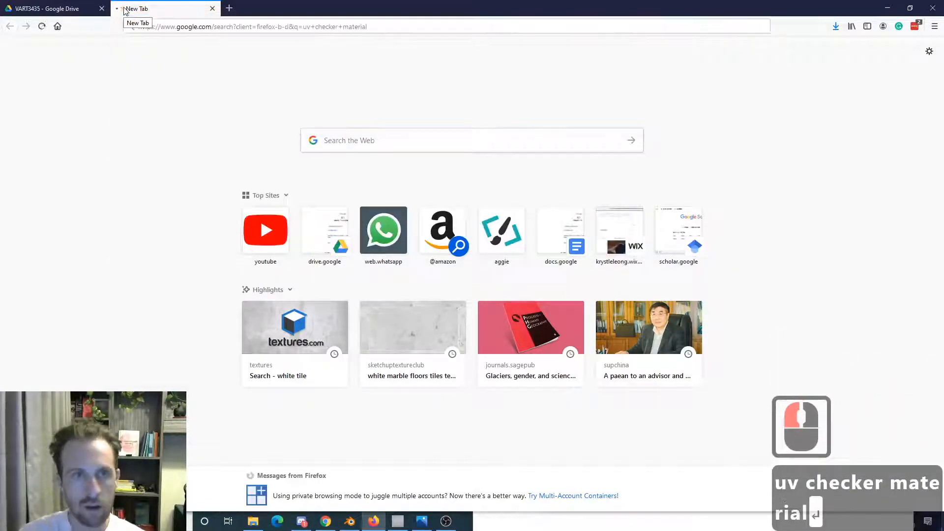
click(132, 88)
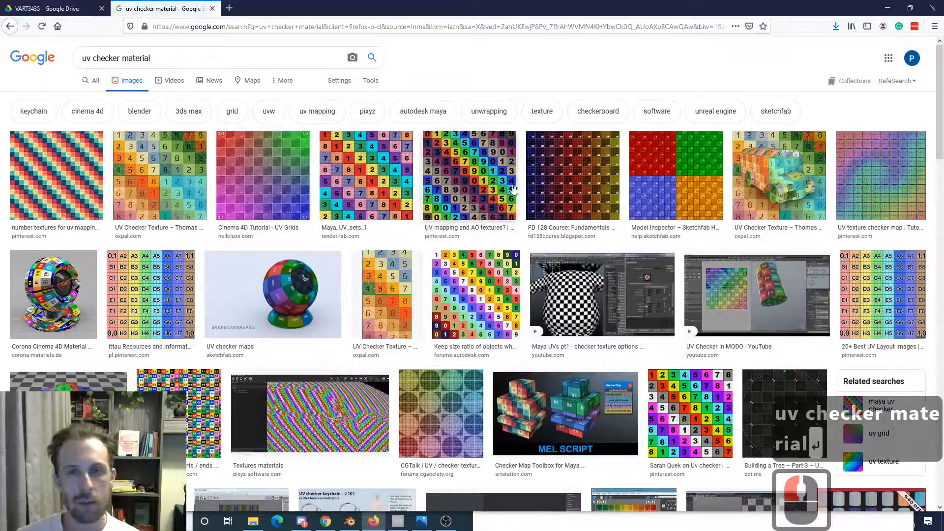
click(204, 416)
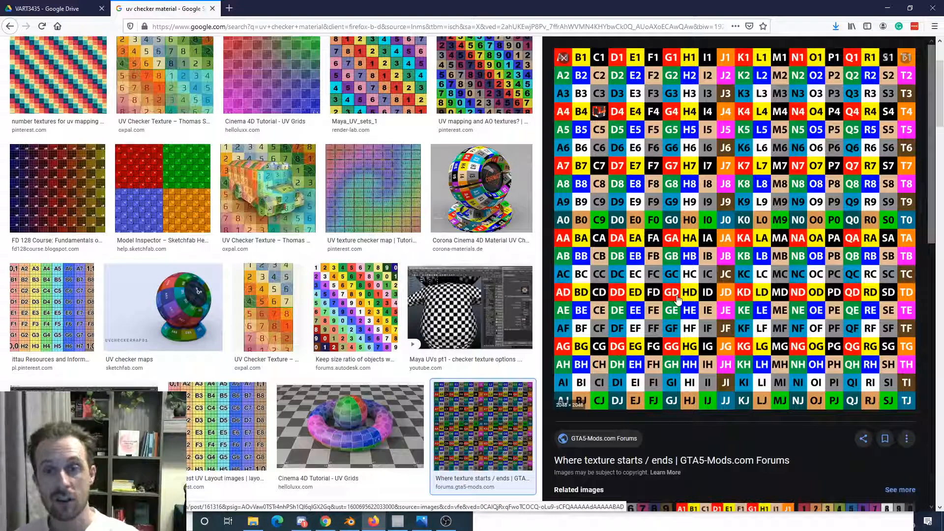
- Switch back to Blender and examine how the checker texture maps onto the building module's roof and walls
key(alt+Tab)
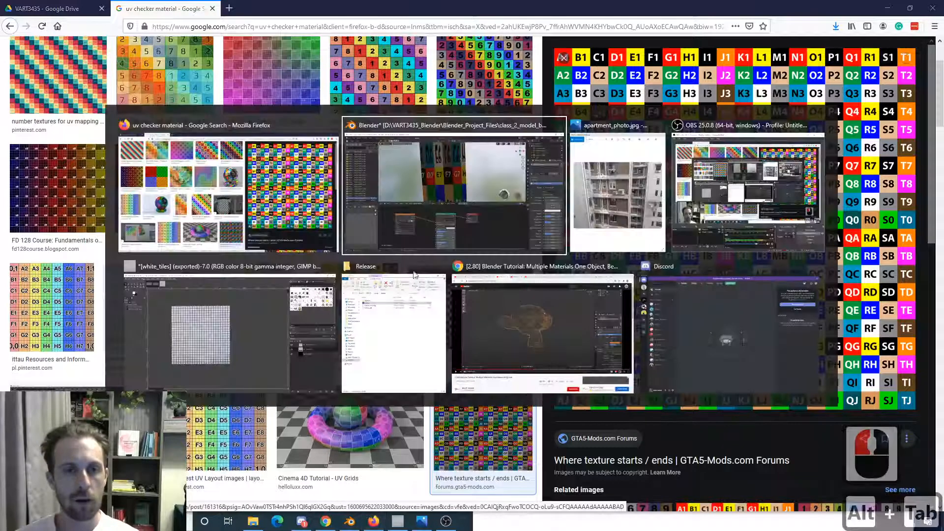
alt+click(412, 208)
middle_drag(453, 193, 471, 231)
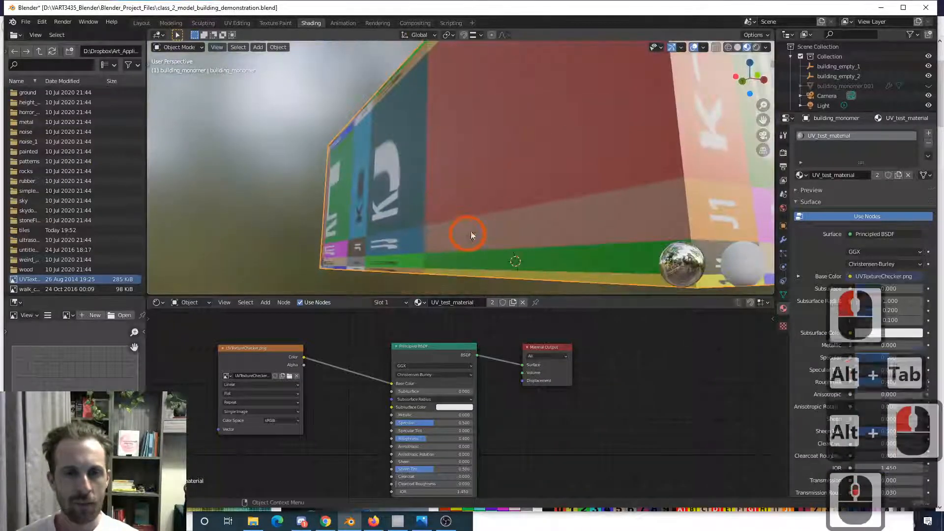
scroll(471, 231, down, 2)
middle_drag(389, 191, 474, 228)
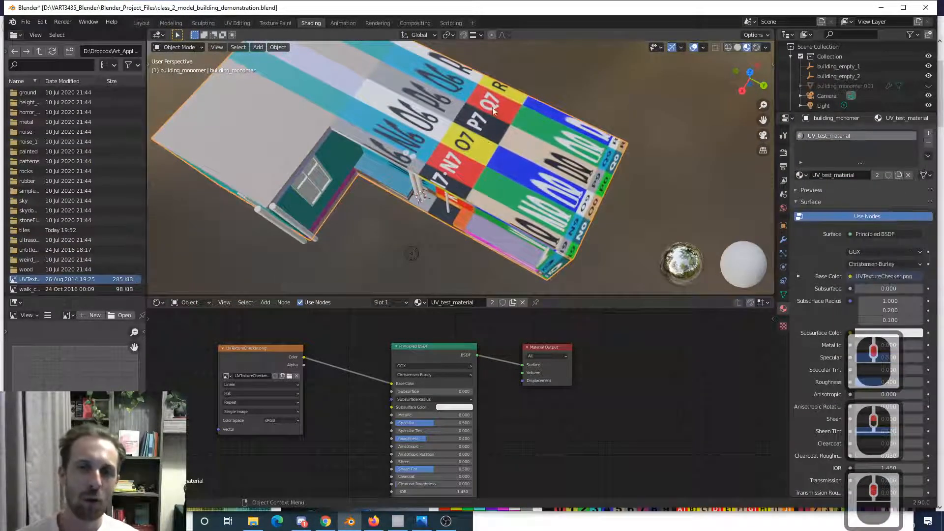
middle_drag(493, 110, 465, 167)
middle_drag(541, 199, 535, 157)
scroll(507, 174, up, 2)
scroll(463, 153, down, 2)
middle_drag(381, 147, 350, 111)
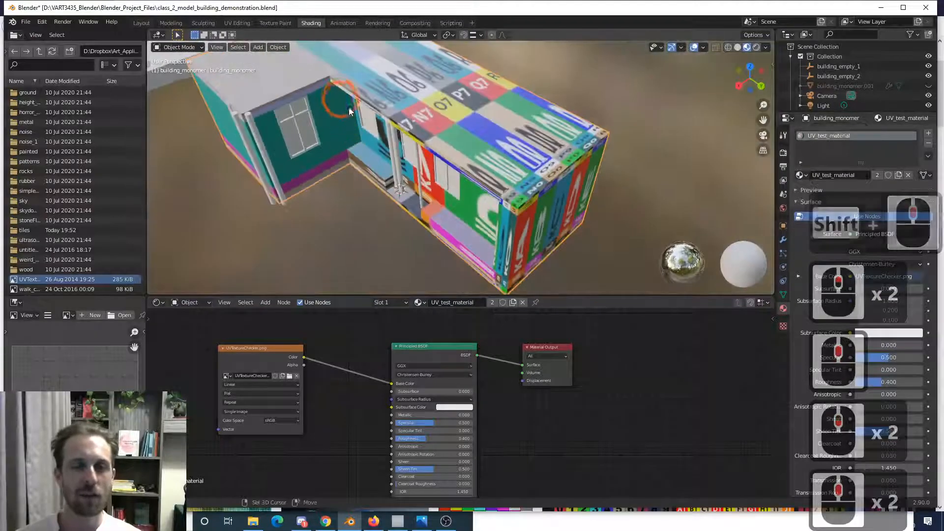
shift+middle_drag(340, 53, 399, 79)
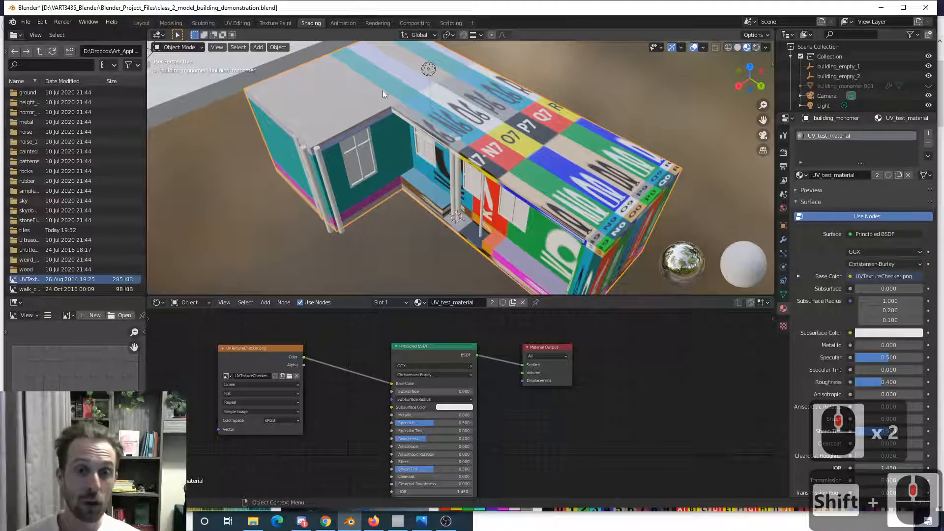
scroll(427, 146, down, 2)
middle_drag(426, 146, 404, 161)
shift+middle_drag(408, 162, 415, 168)
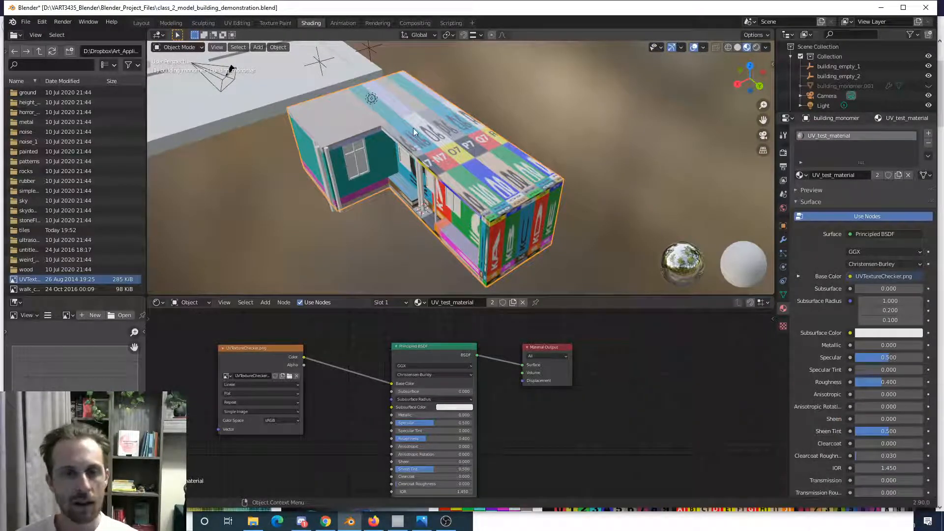
- Switch to the UV Editing workspace and show the entire checker image with the module's UV layout
click(240, 24)
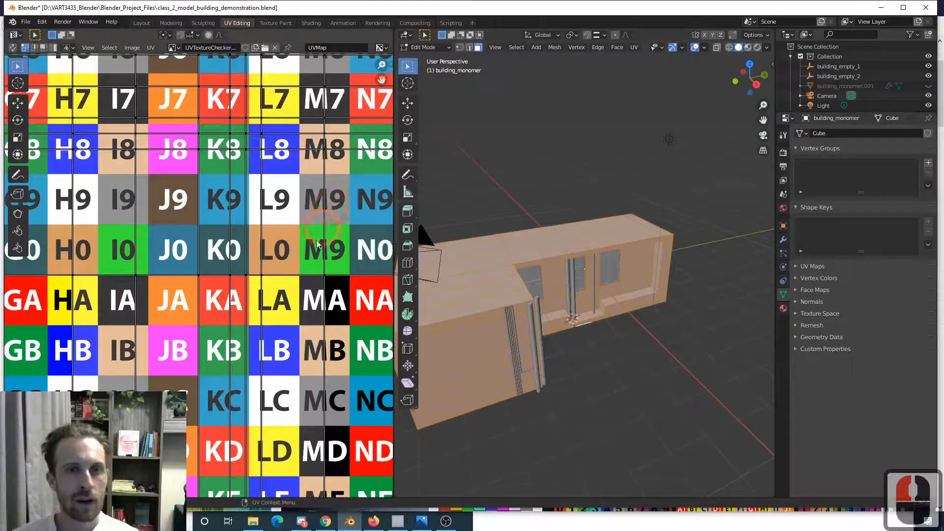
scroll(306, 266, down, 8)
scroll(305, 267, up, 2)
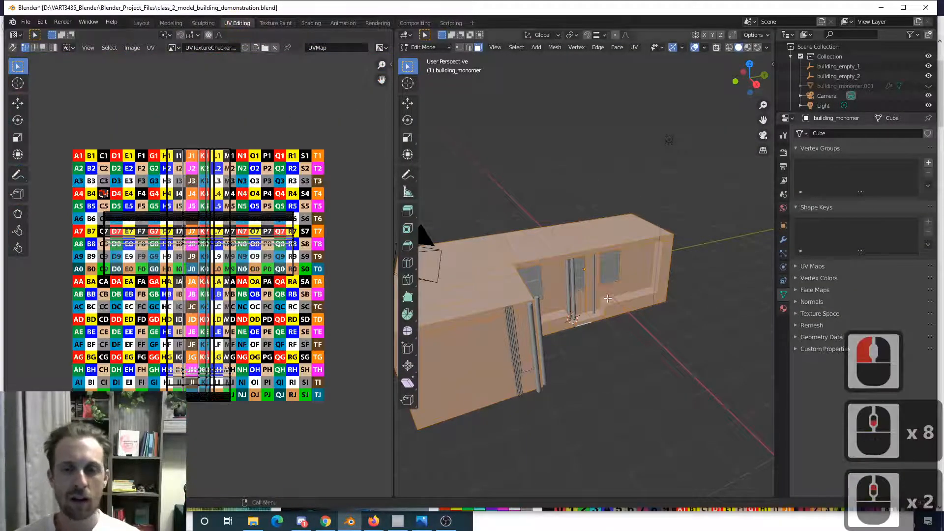
- Set the 3D viewport shading to Material Preview so the checker texture displays on the building module
middle_drag(482, 290, 544, 308)
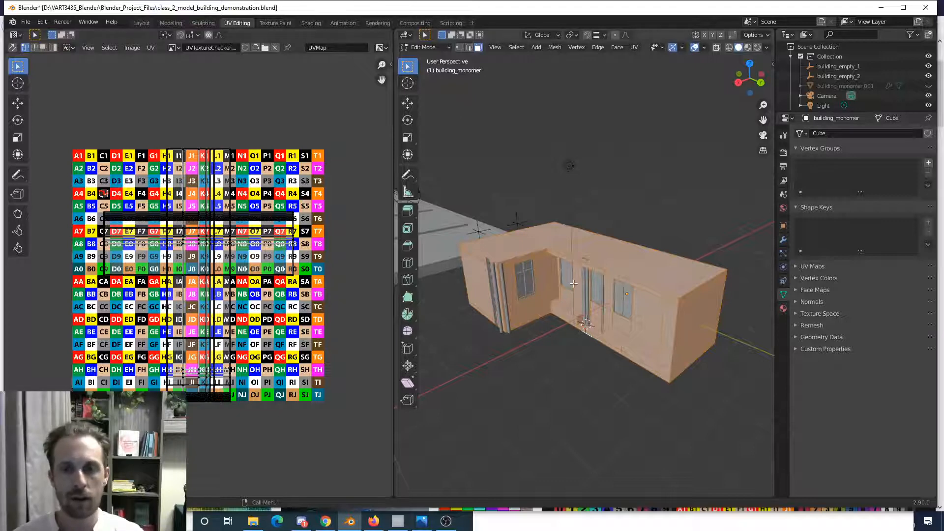
key(z)
click(574, 229)
key(z)
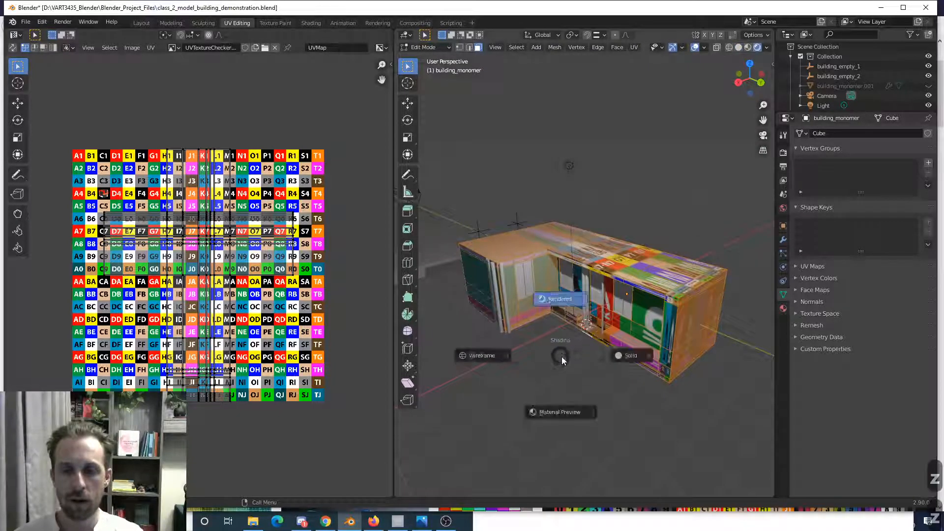
click(560, 399)
mouse_move(554, 356)
middle_down()
mouse_move(544, 320)
mouse_move(551, 350)
middle_up()
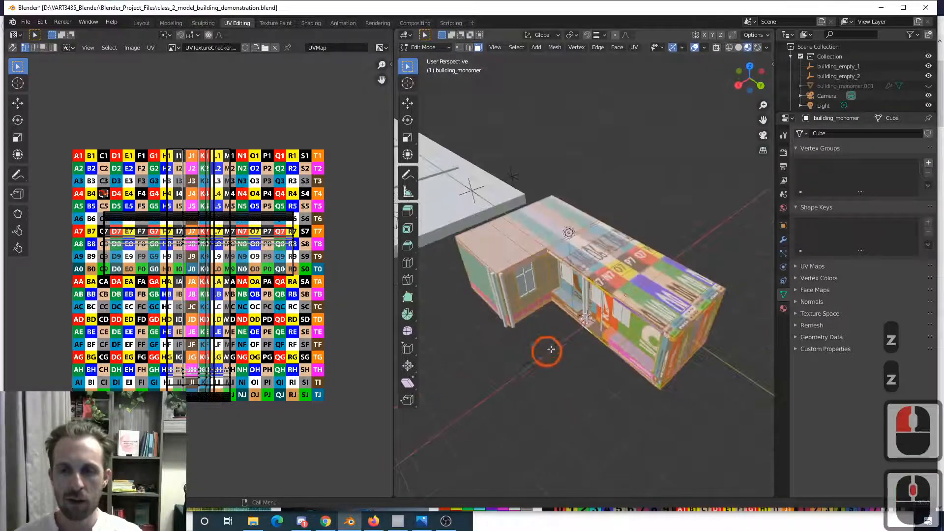
scroll(550, 350, up, 3)
middle_drag(529, 319, 582, 264)
mouse_move(582, 265)
shift+middle_down()
mouse_move(558, 238)
mouse_move(621, 244)
mouse_move(577, 265)
shift+middle_up()
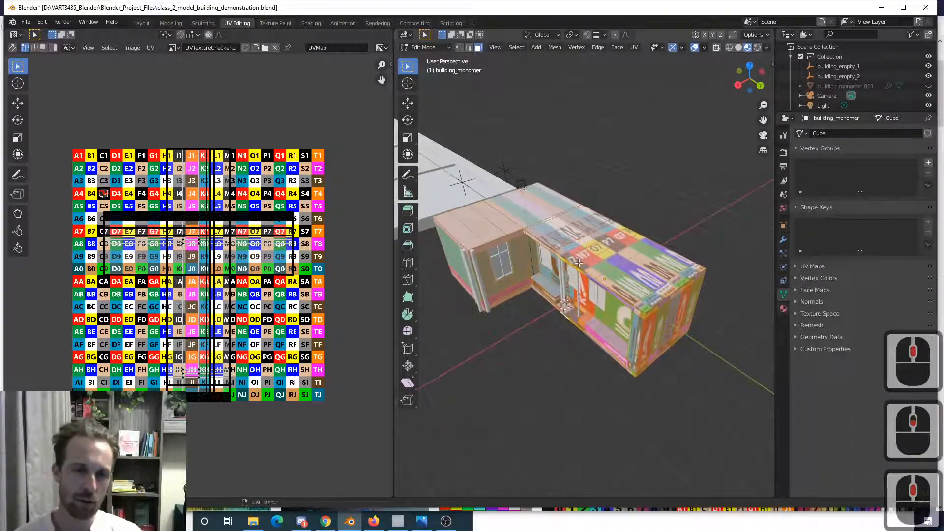
- Reselect all of the building module's faces in Edit Mode and review the available UV Mapping methods
key(Tab)
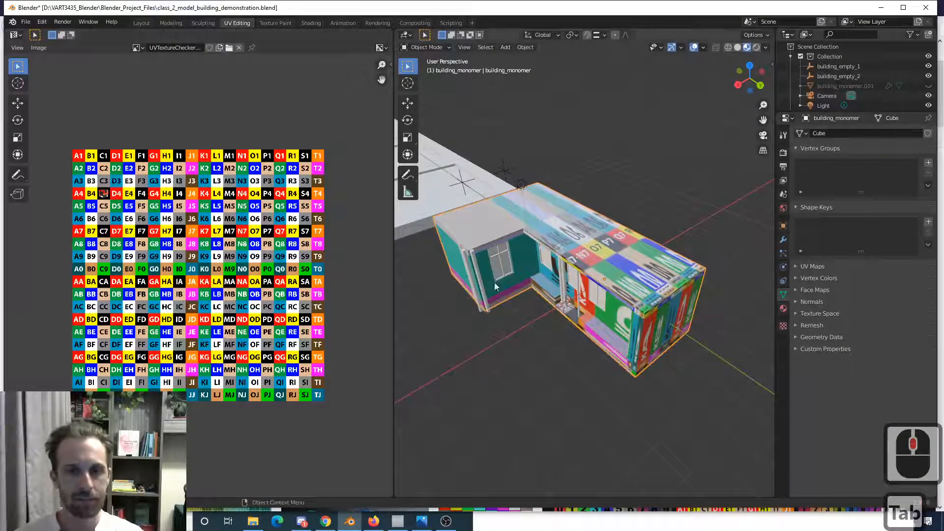
middle_drag(601, 233, 609, 238)
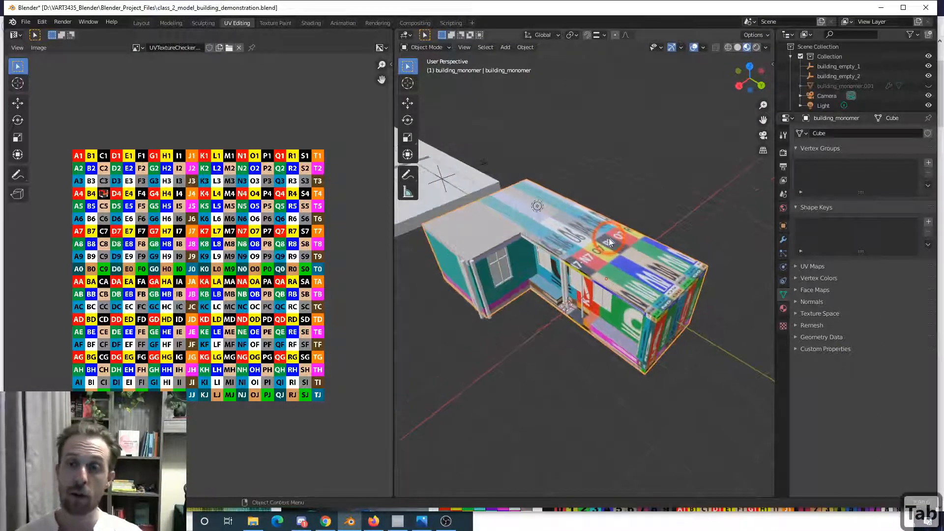
key(Tab)
click(617, 200)
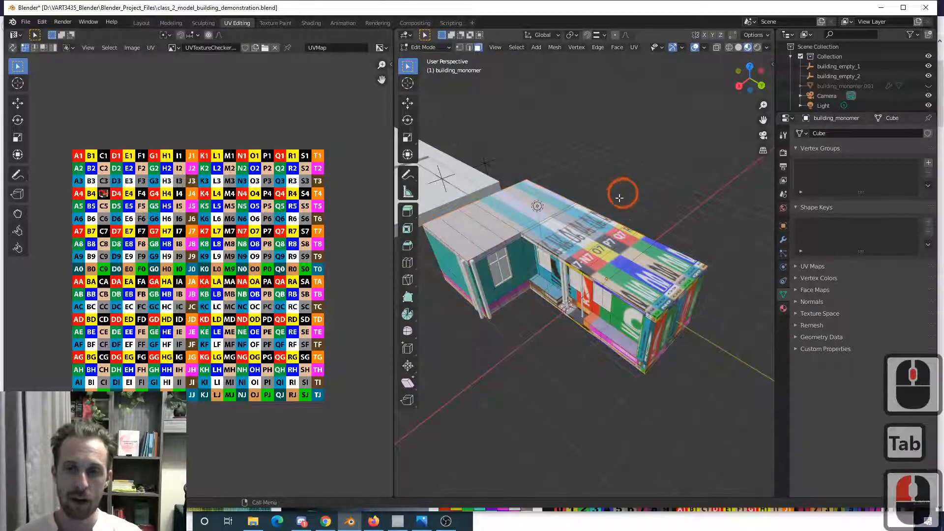
key(a)
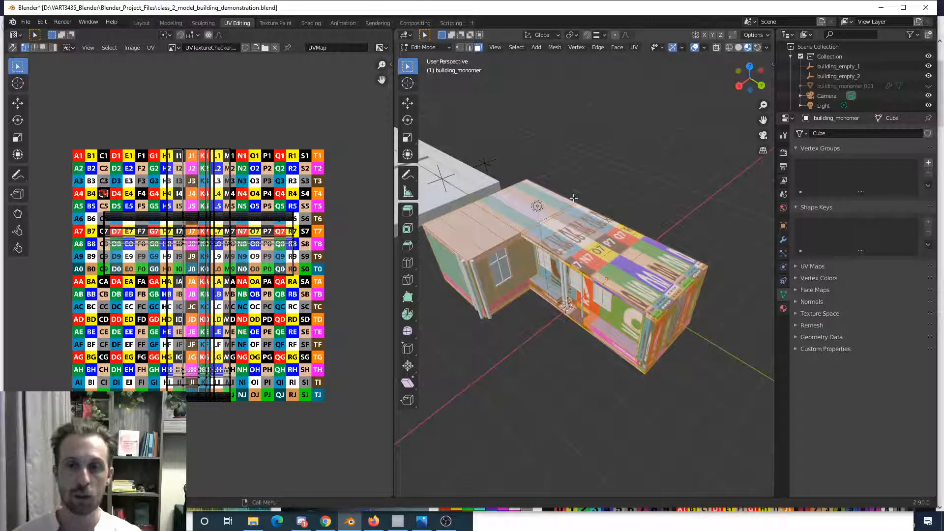
key(u)
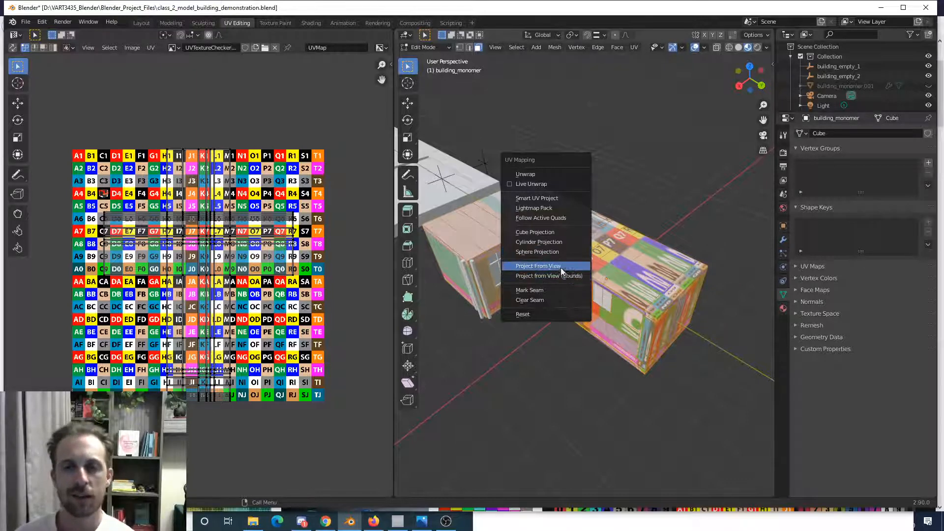
click(565, 173)
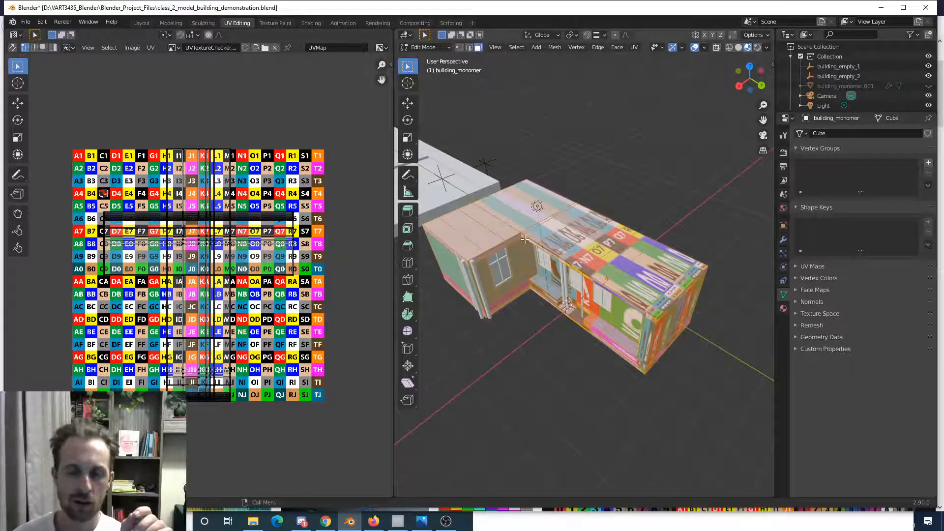
- Unwrap all of the building module's faces with Smart UV Project, using an angle limit of 66 and an island margin of 0
key(u)
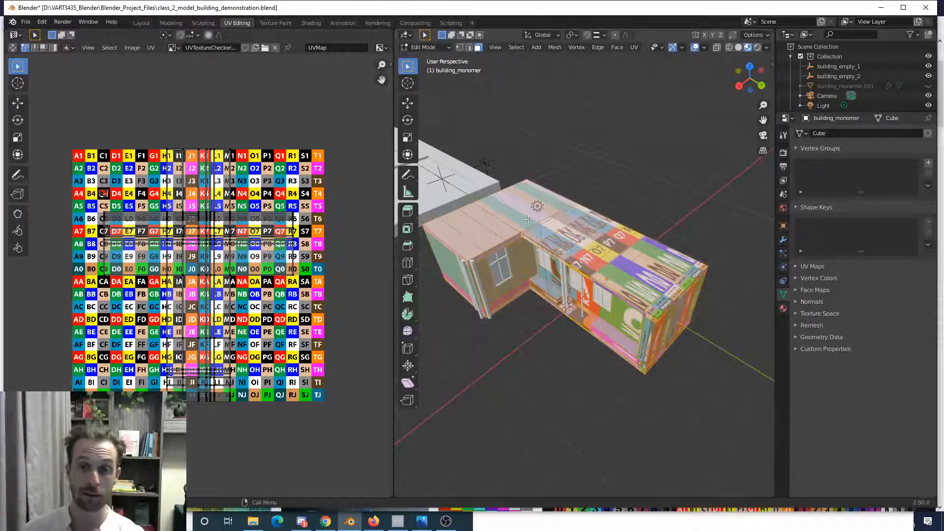
key(u)
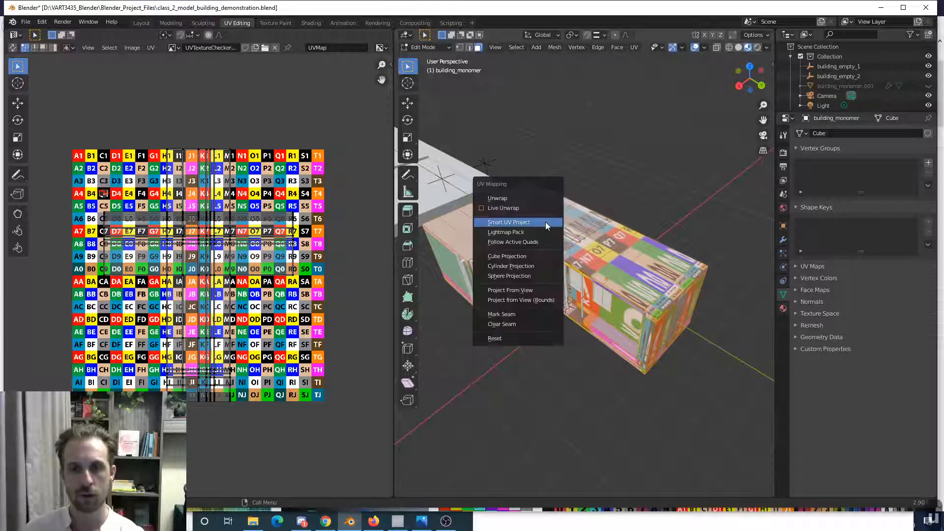
click(545, 223)
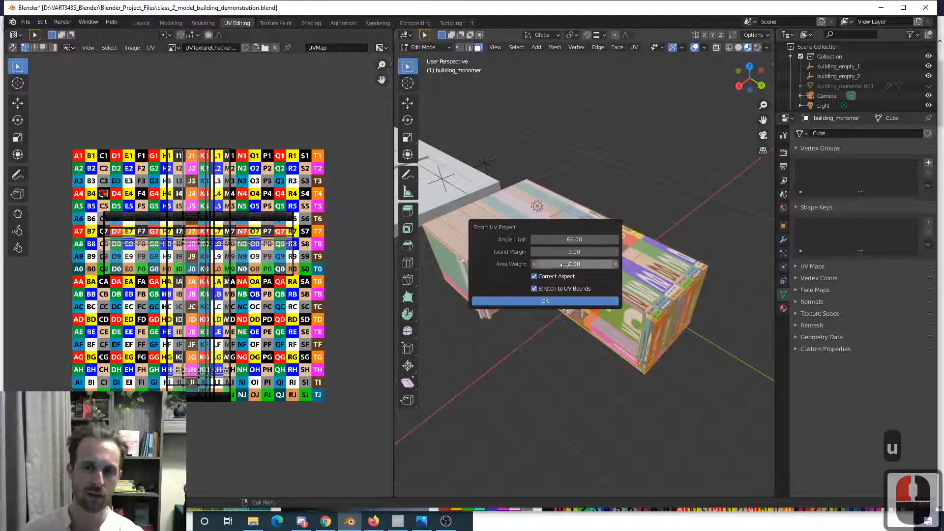
click(545, 301)
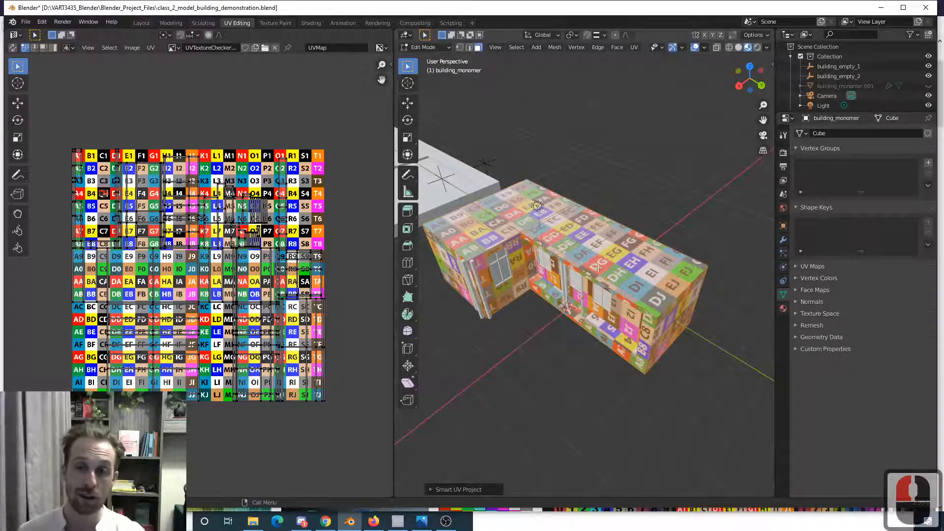
- Examine how evenly the checker squares map onto the module's roof, walls and end face after the projection
middle_drag(598, 269, 534, 262)
scroll(560, 285, up, 3)
scroll(532, 244, down, 1)
scroll(635, 295, up, 2)
scroll(522, 291, down, 3)
scroll(526, 284, up, 2)
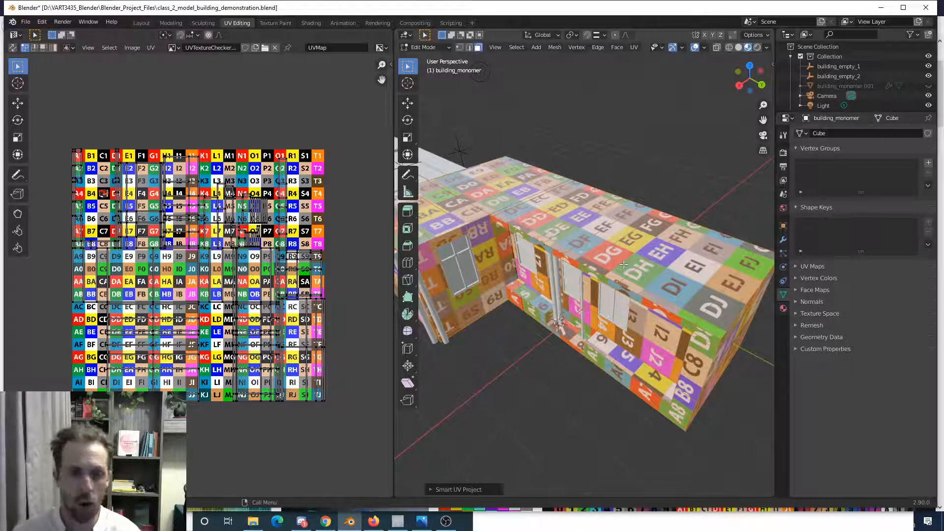
scroll(625, 266, down, 5)
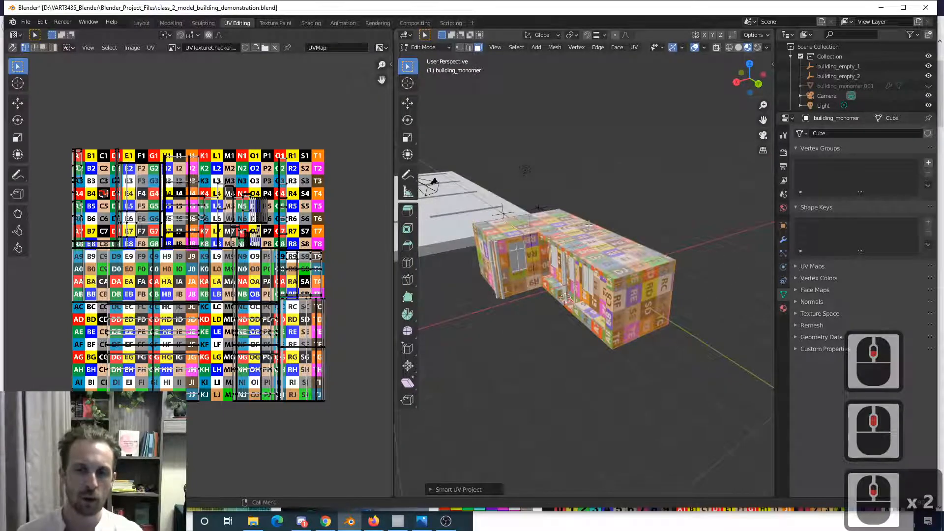
scroll(588, 225, up, 3)
shift+middle_drag(536, 251, 557, 268)
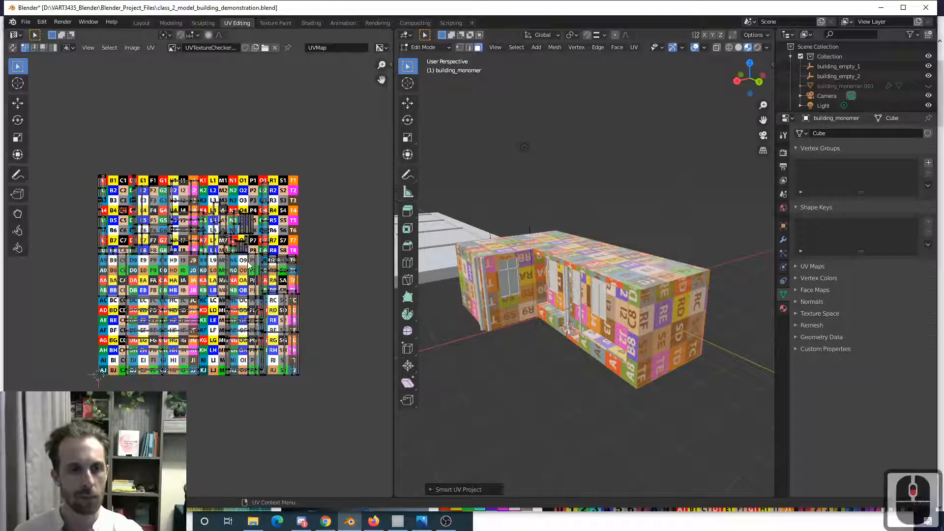
- Select the whole UV layout and move it off the checker image into the empty space diagonally above it
scroll(226, 150, down, 1)
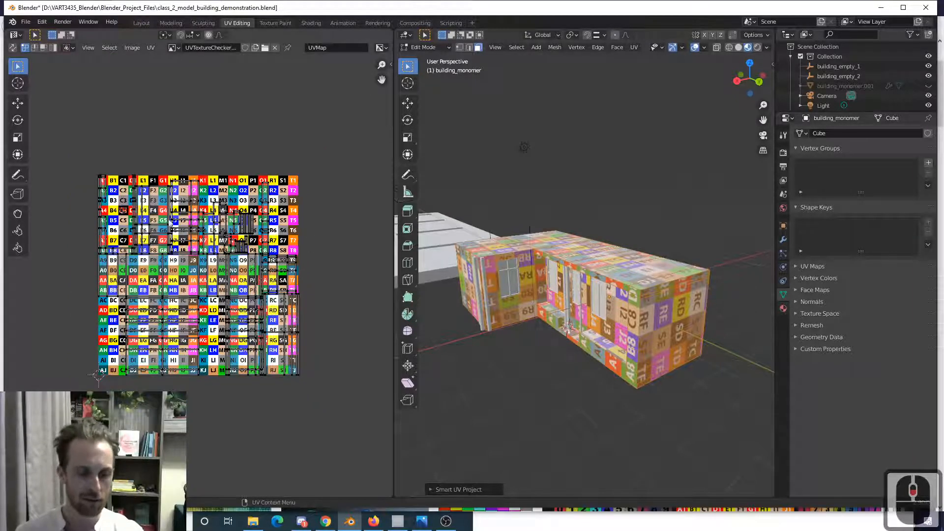
drag(69, 141, 350, 399)
key(s)
click(282, 328)
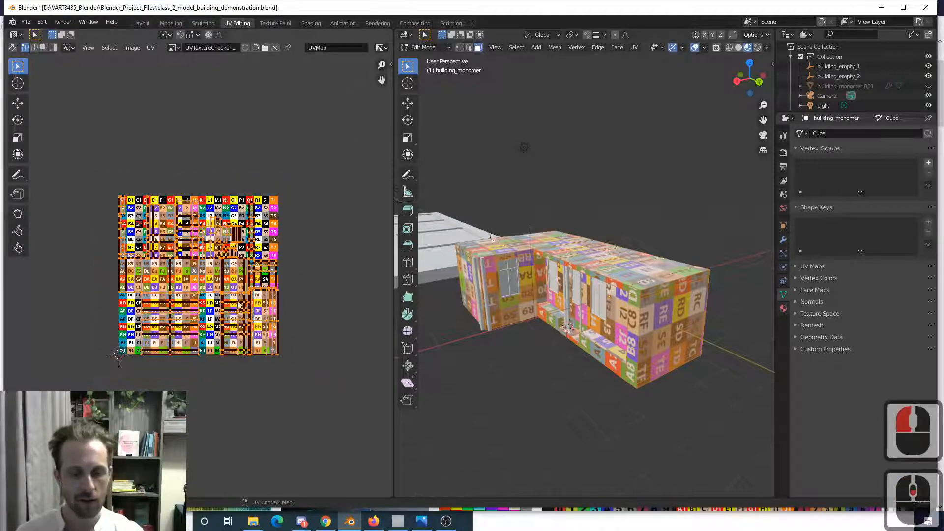
key(g)
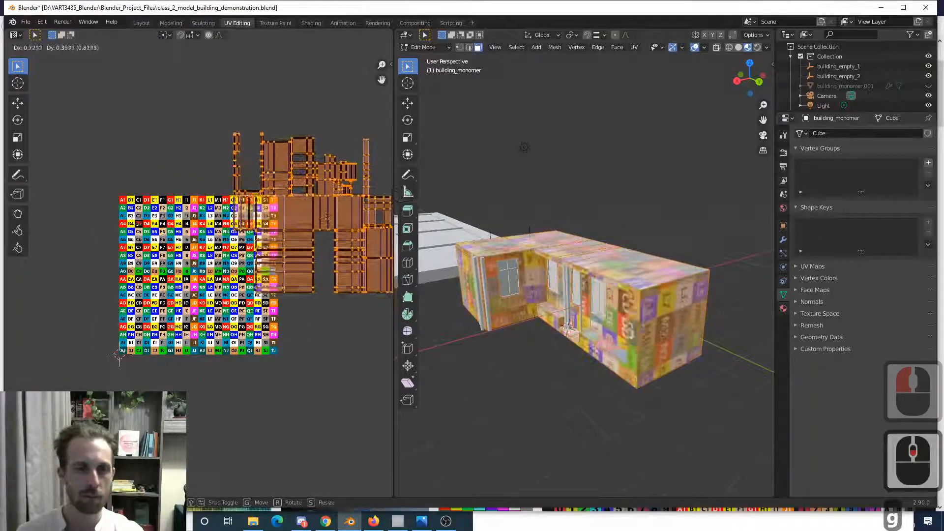
click(288, 264)
middle_drag(288, 264, 206, 276)
key(g)
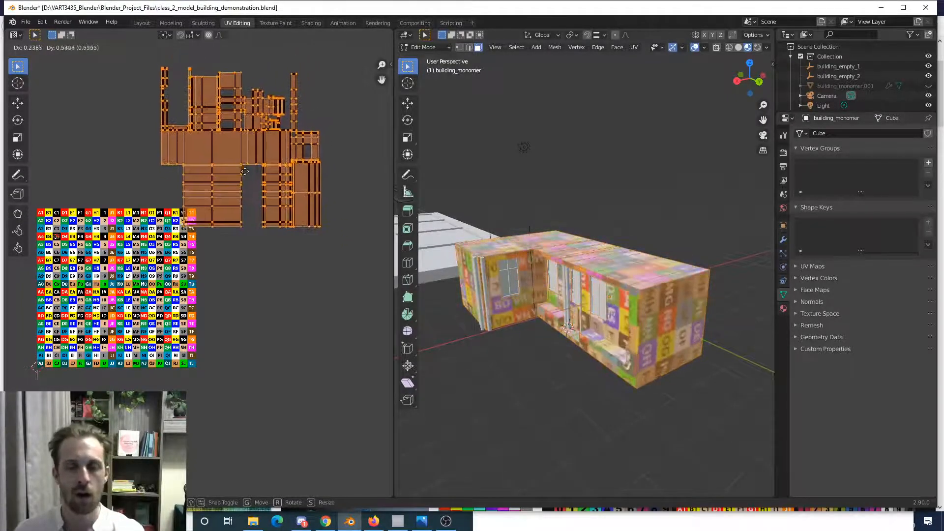
click(229, 195)
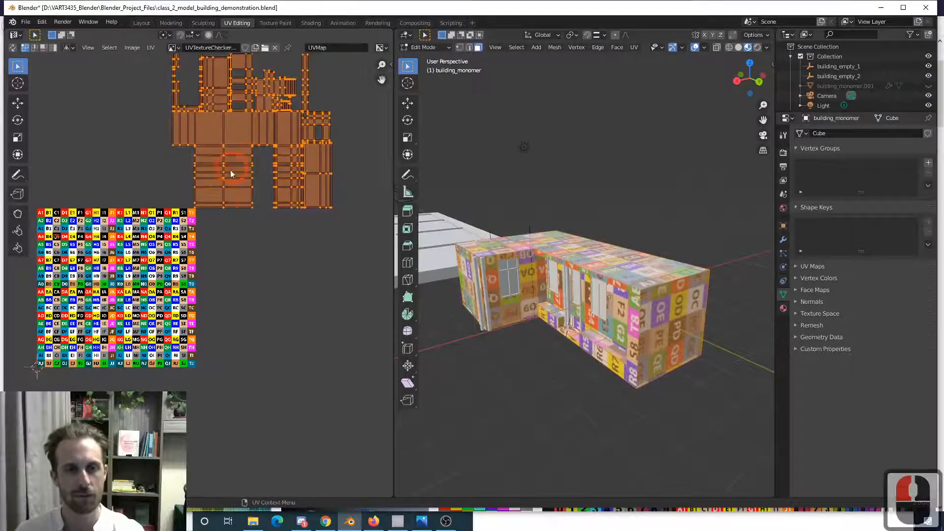
shift+middle_drag(228, 195, 210, 297)
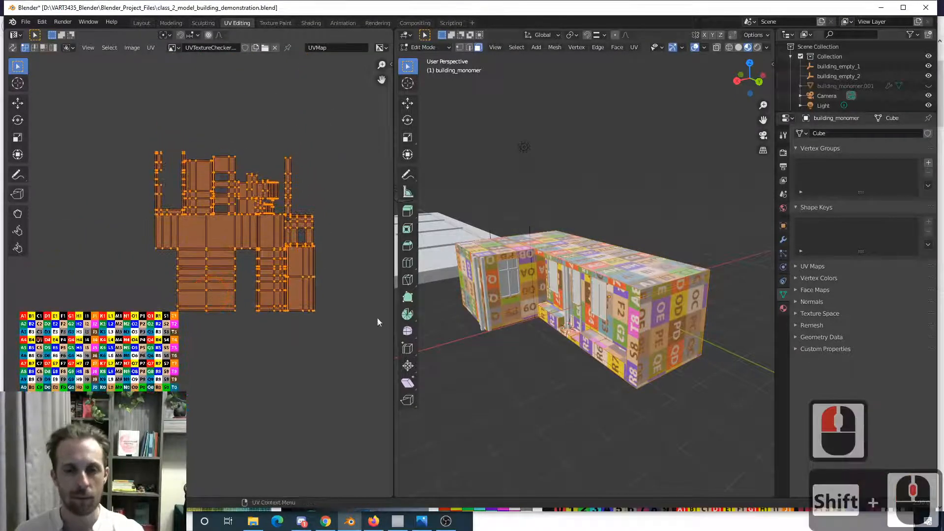
- Inspect the checker pattern's scale and orientation on the module's walls, pipes, windows and rear side
scroll(512, 327, up, 3)
middle_drag(512, 327, 559, 337)
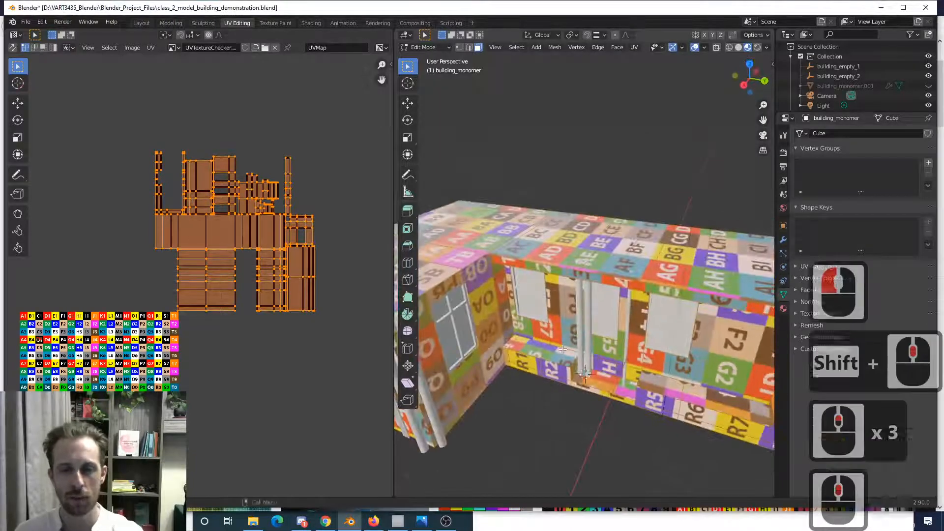
scroll(559, 337, down, 1)
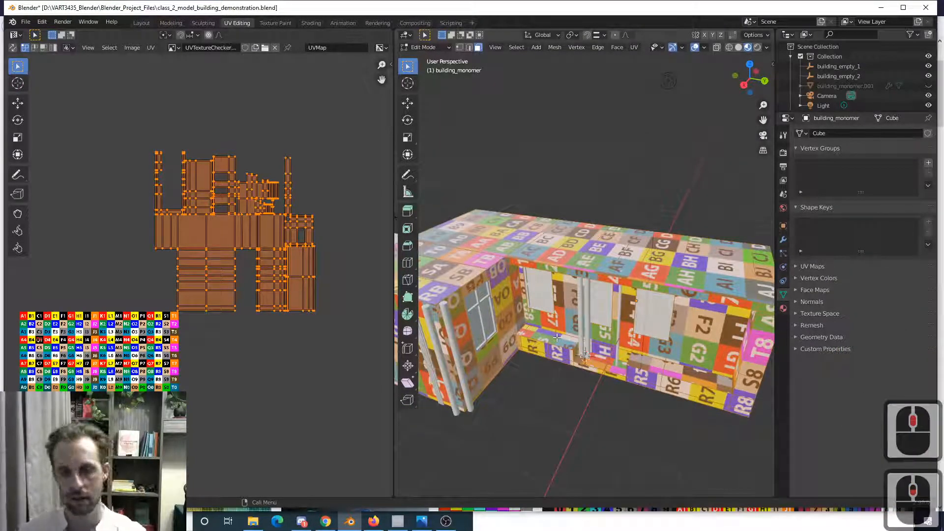
shift+middle_drag(557, 337, 489, 279)
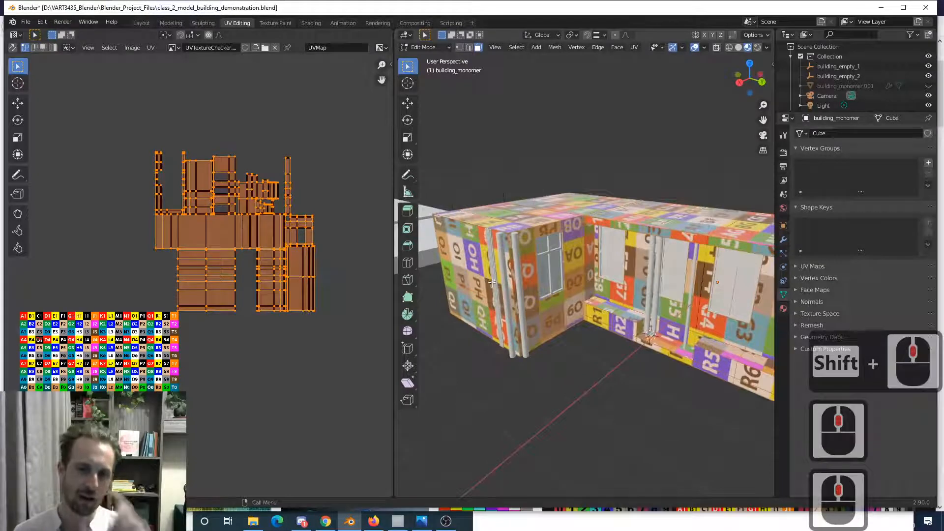
scroll(507, 285, up, 6)
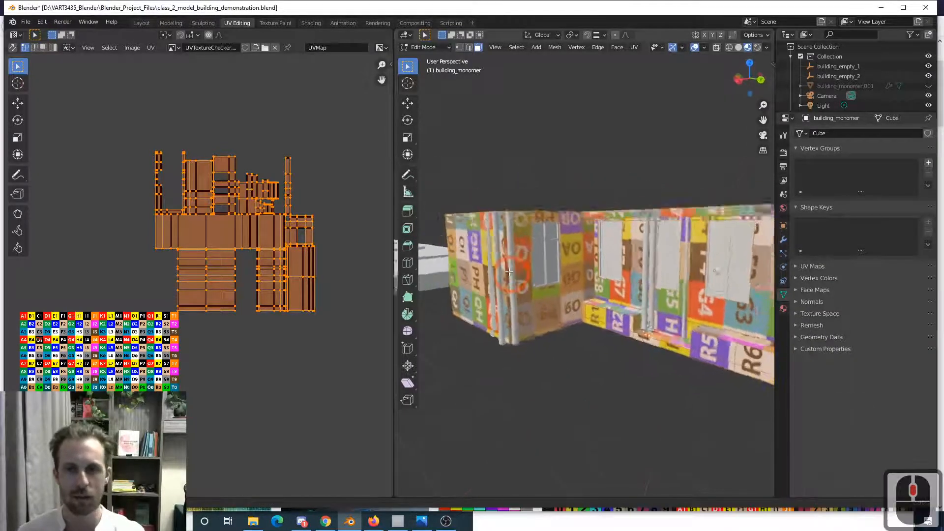
shift+middle_drag(500, 282, 550, 279)
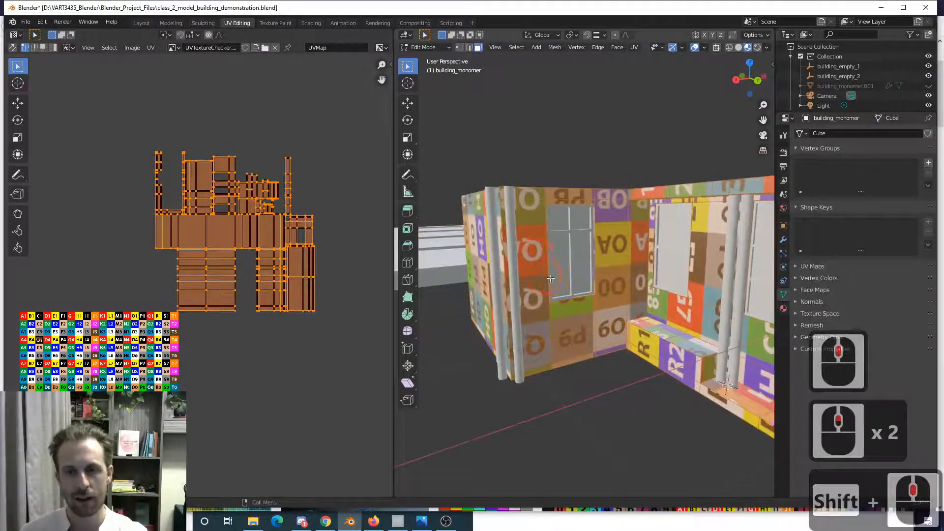
middle_drag(530, 231, 575, 247)
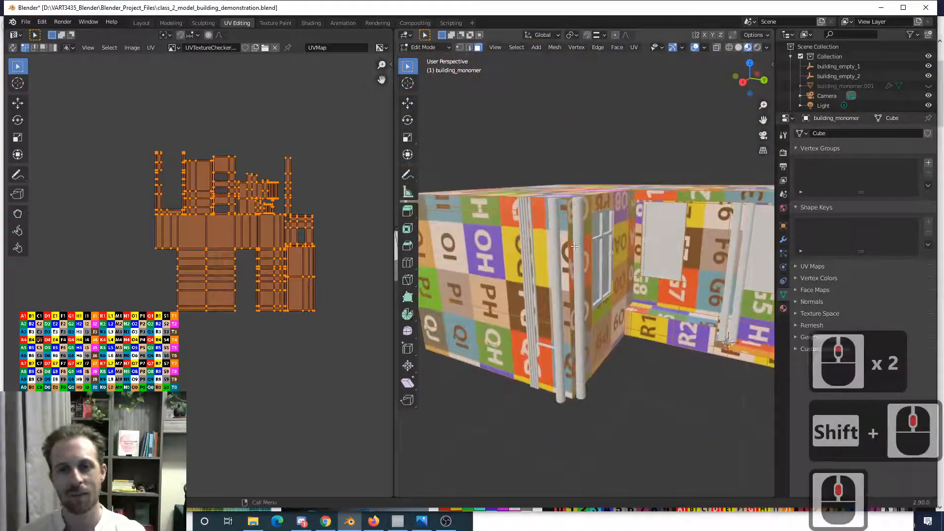
middle_drag(477, 269, 611, 273)
scroll(536, 283, down, 2)
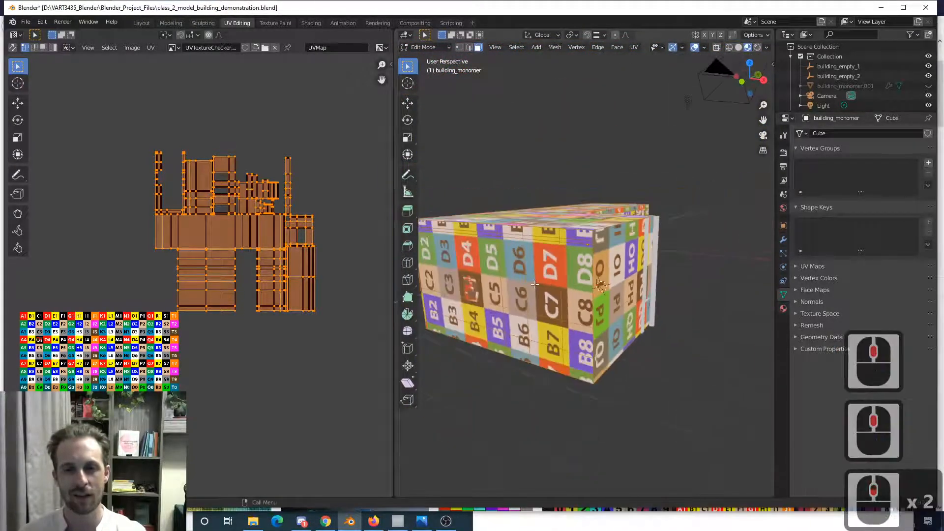
middle_drag(680, 272, 547, 281)
shift+middle_drag(657, 256, 577, 254)
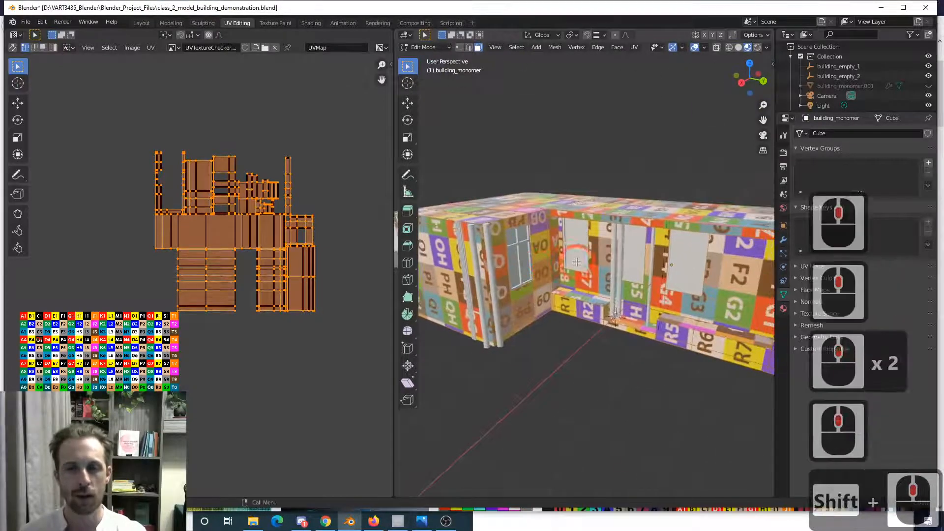
- Switch to Photos to consult the apartment_photo.jpg reference, and return to Blender with the module's faces deselected
key(alt+Tab)
alt+click(592, 217)
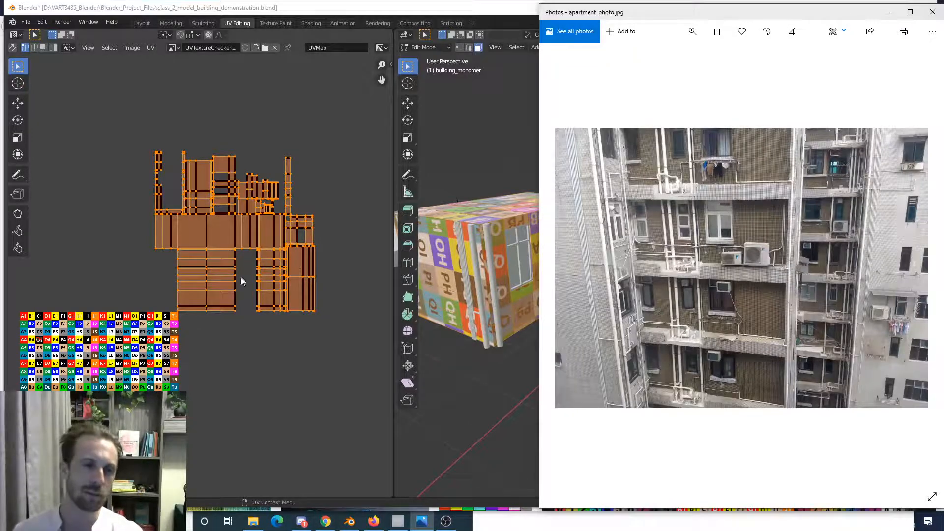
click(471, 163)
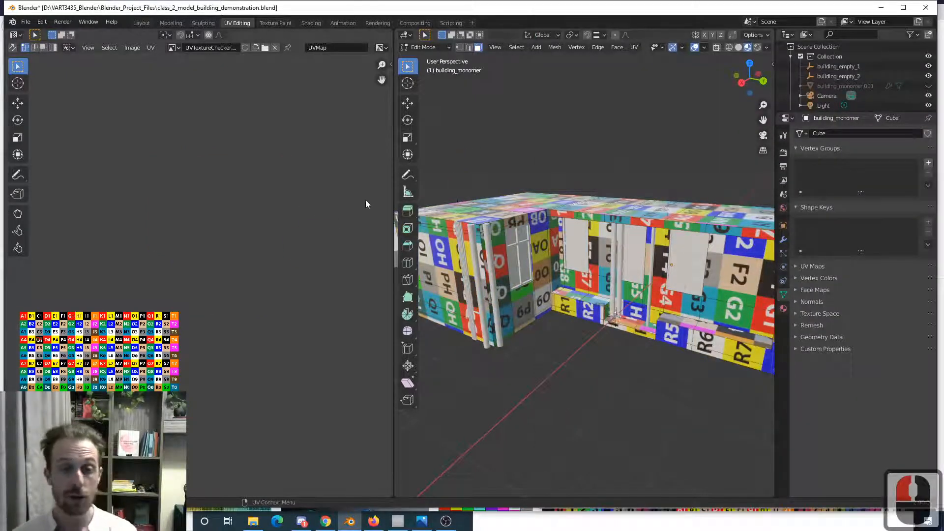
- Select individual roof faces on the module one at a time to see which part of the UV layout each occupies
mouse_move(453, 148)
mouse_down()
mouse_move(434, 152)
mouse_move(565, 192)
mouse_up()
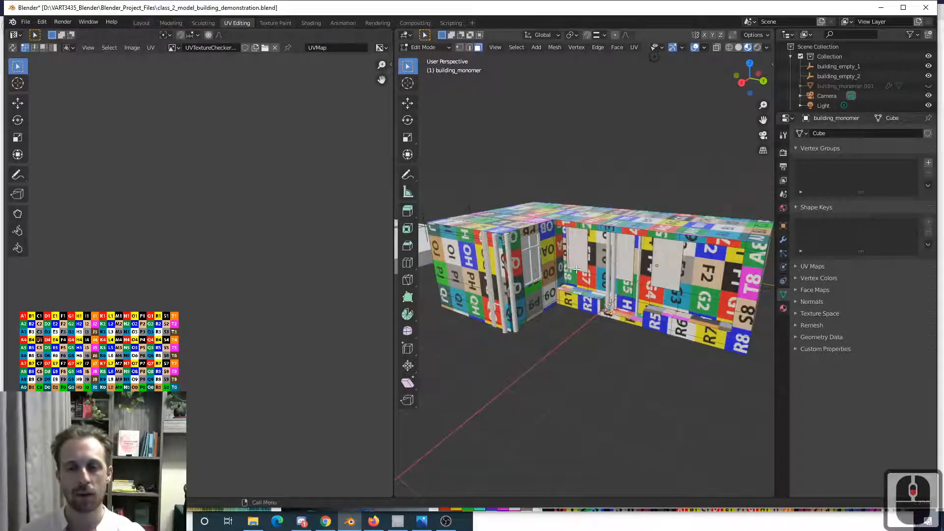
middle_drag(574, 270, 553, 285)
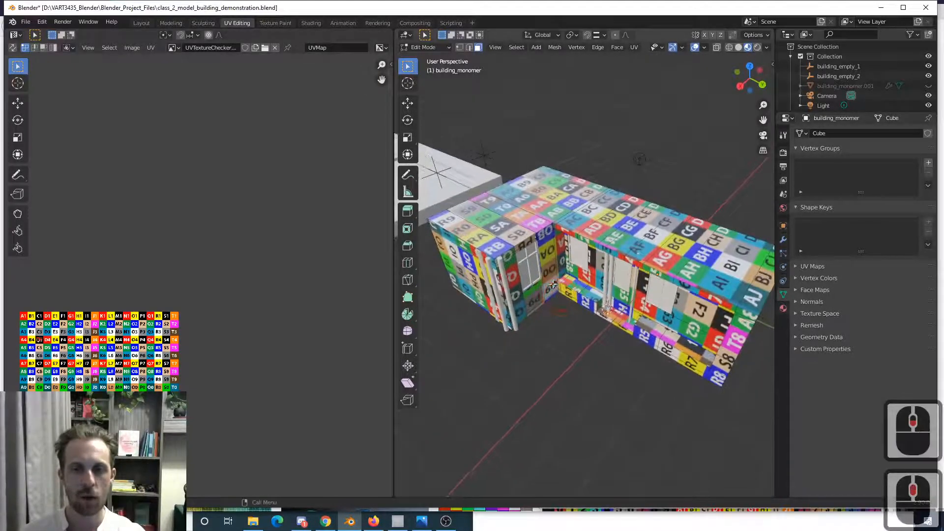
click(539, 191)
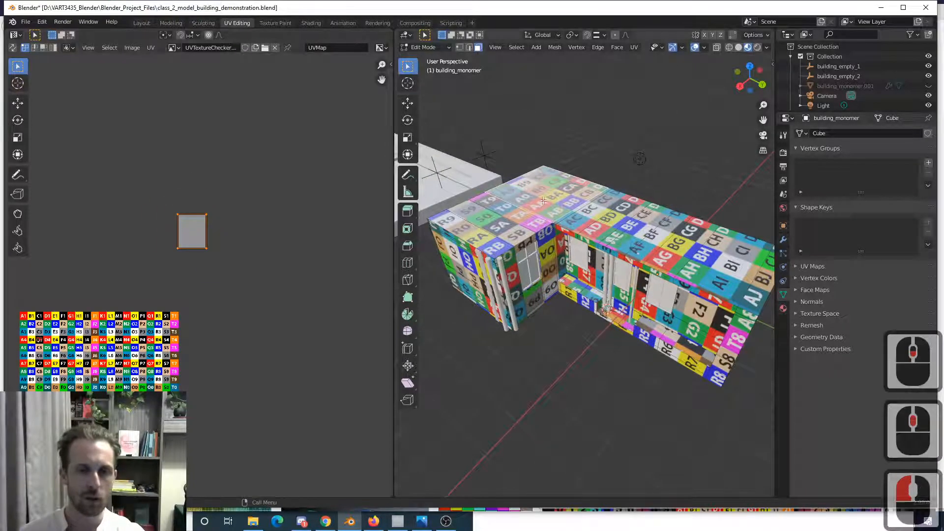
click(492, 229)
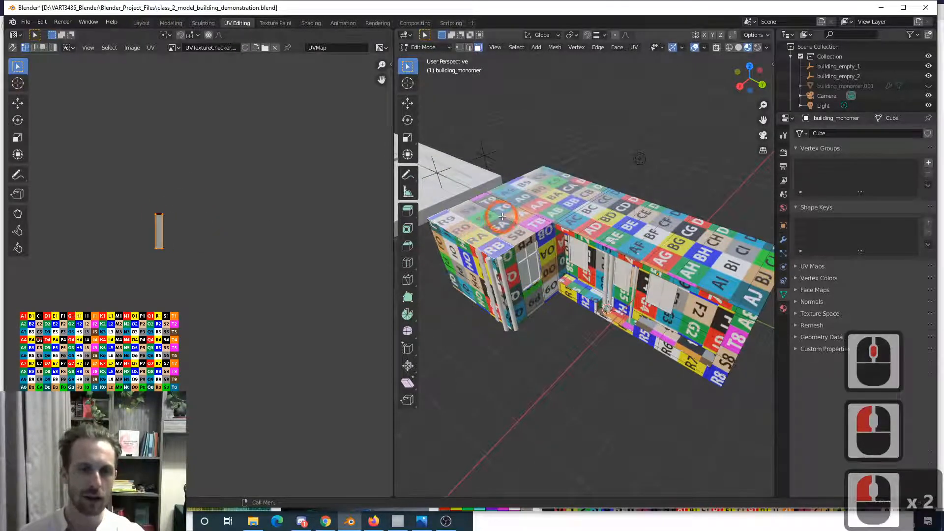
click(506, 211)
click(524, 197)
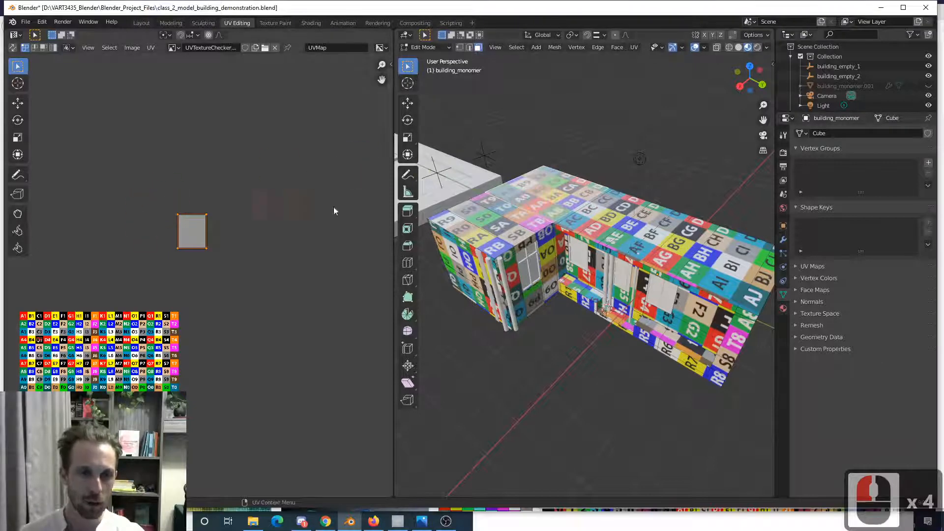
- Select all of the module's faces so the whole UV layout shows, and step through the UV selection modes from vertex to island
key(a)
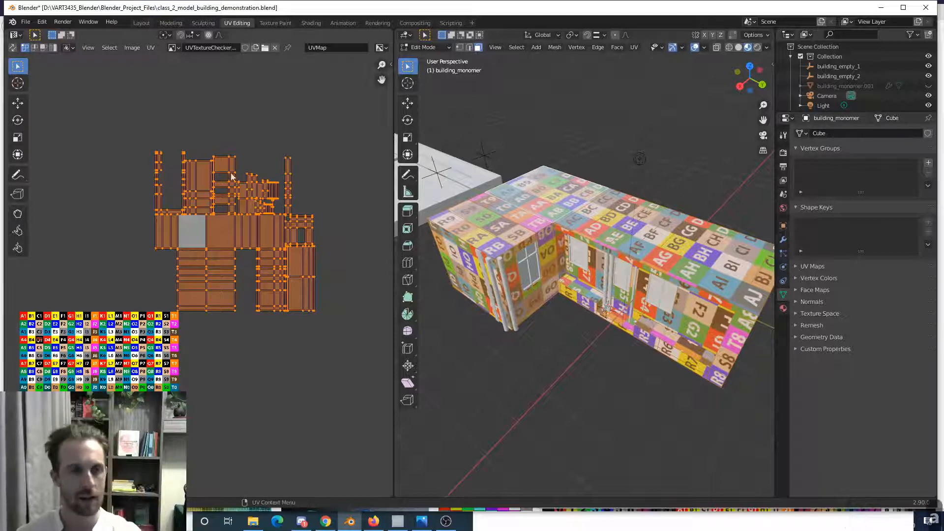
scroll(205, 175, down, 1)
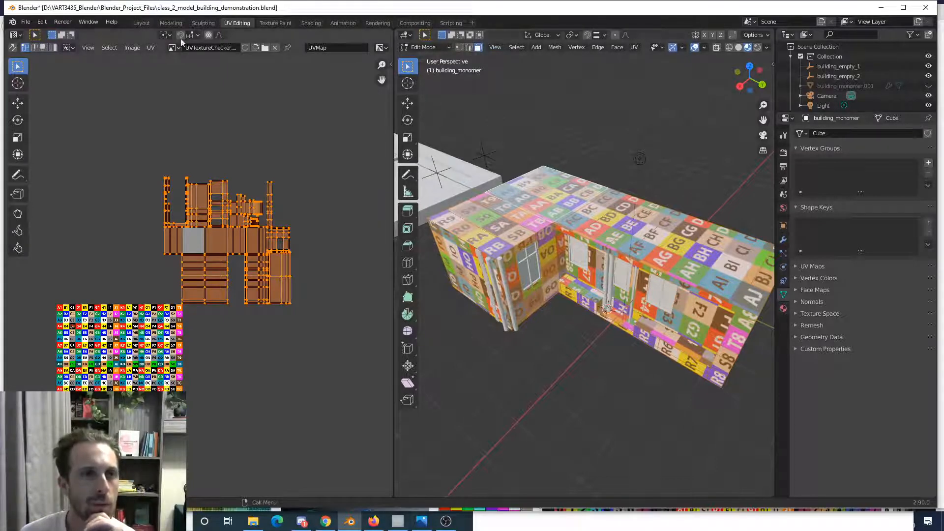
click(23, 49)
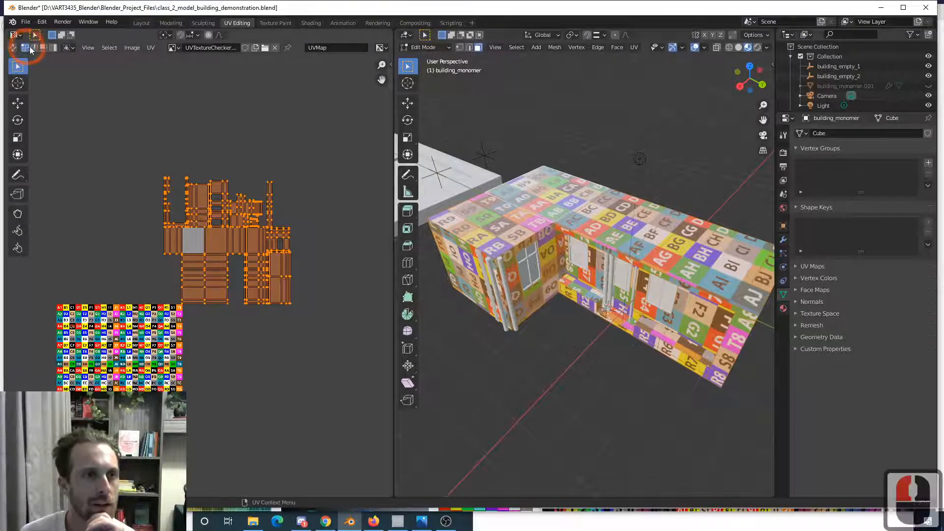
click(34, 47)
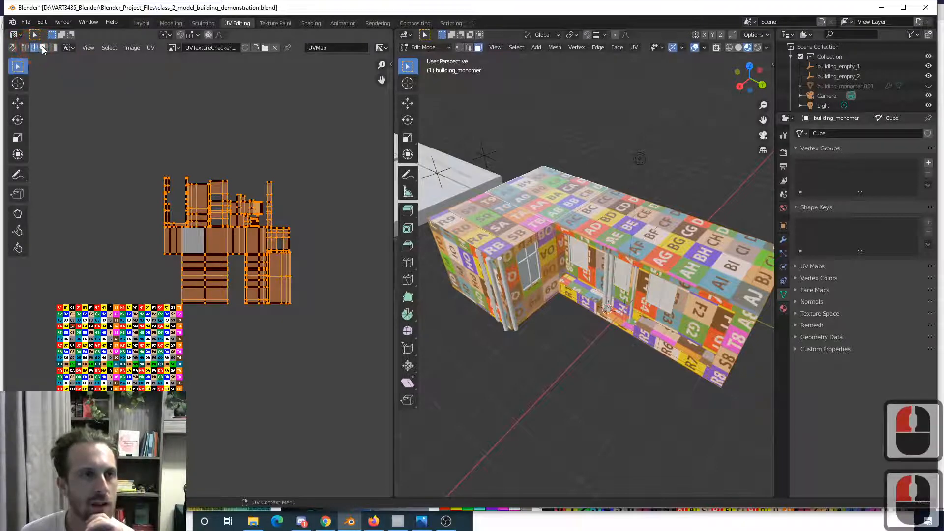
click(43, 48)
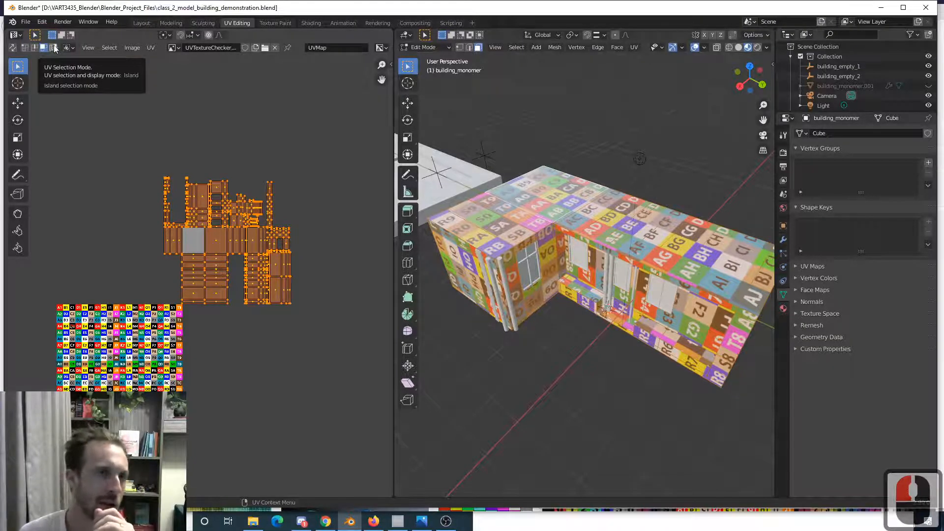
click(53, 47)
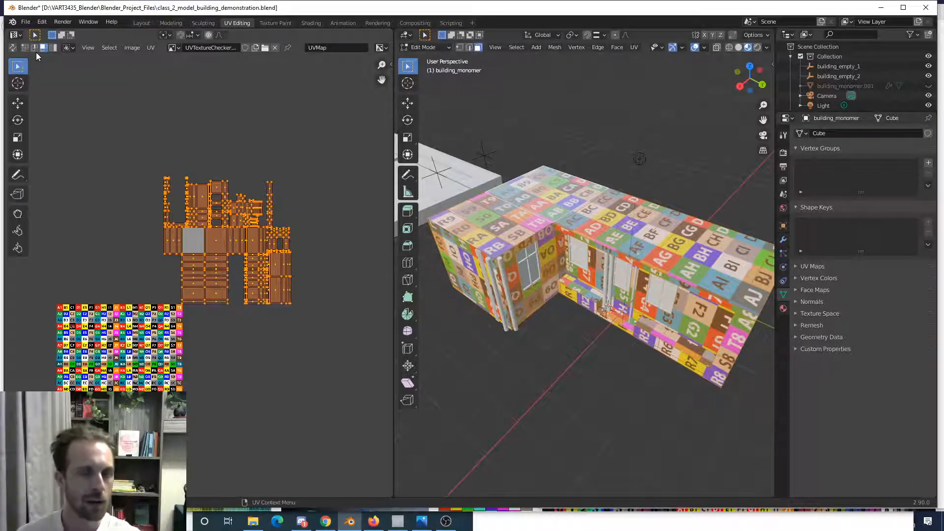
- Cycle the mesh selection in the 3D viewport through vertex, edge and face modes, ending in face mode
key(1)
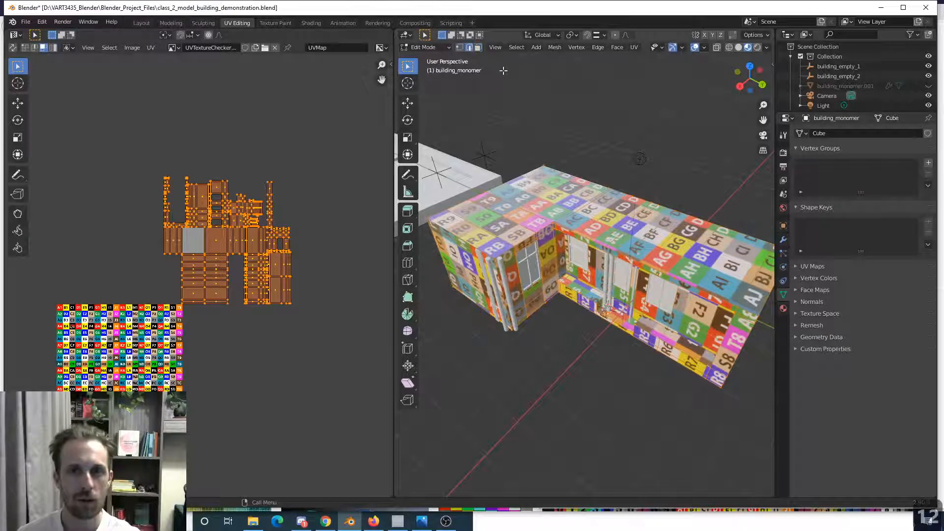
key(3)
key(1)
key(2)
key(3)
key(1)
key(2)
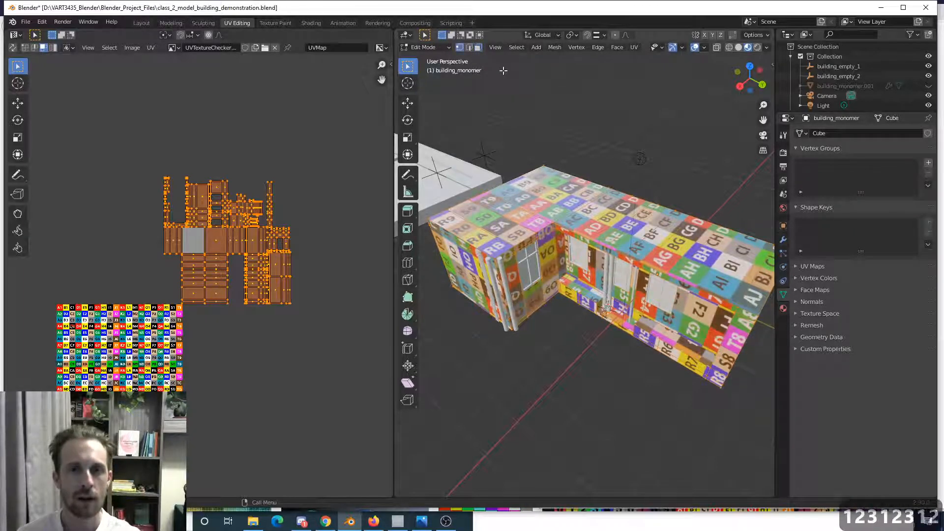
key(3)
key(1)
key(2)
key(3)
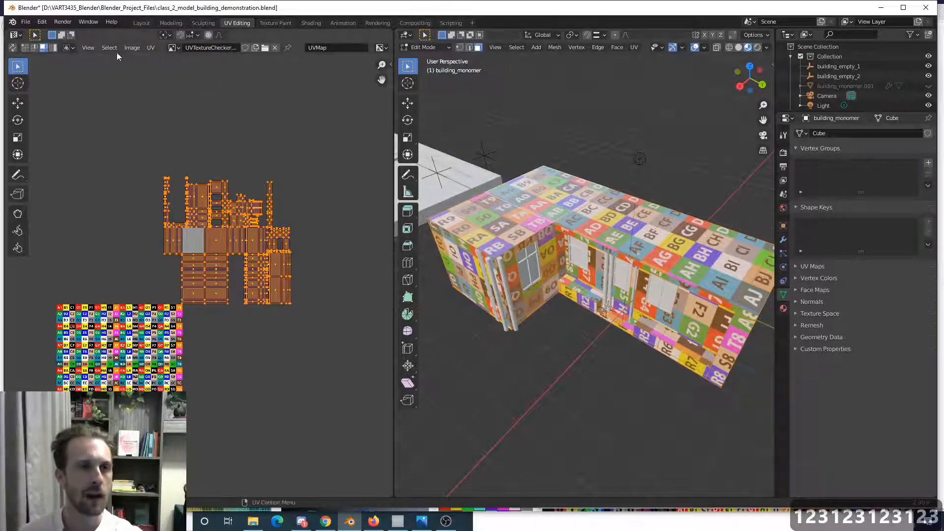
- Cycle the UV selection through vertex, edge, face and island modes, ending in vertex mode
key(1)
key(2)
key(3)
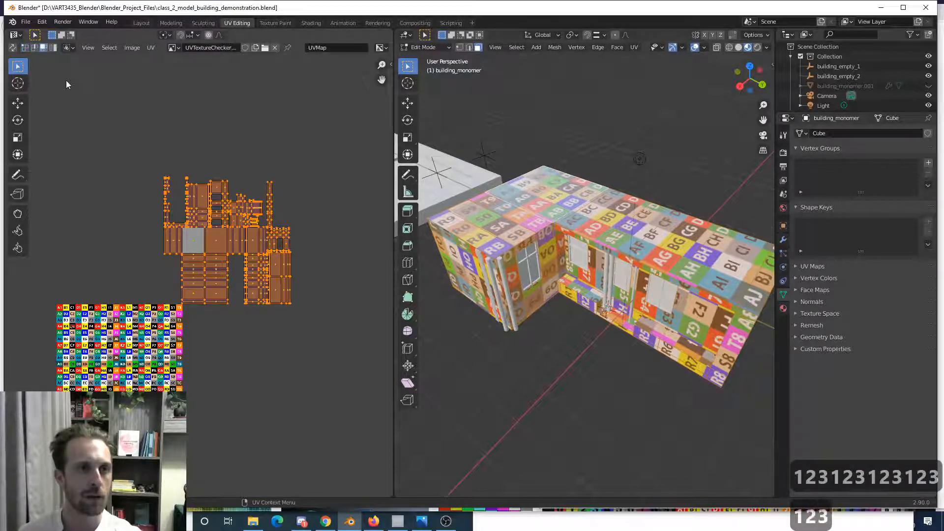
key(4)
key(1)
key(2)
key(3)
key(4)
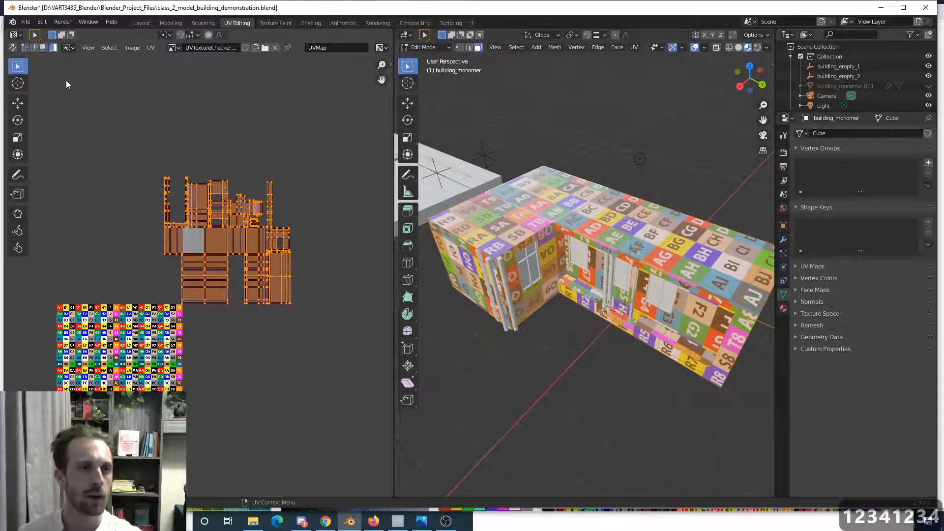
key(1)
key(2)
key(3)
key(4)
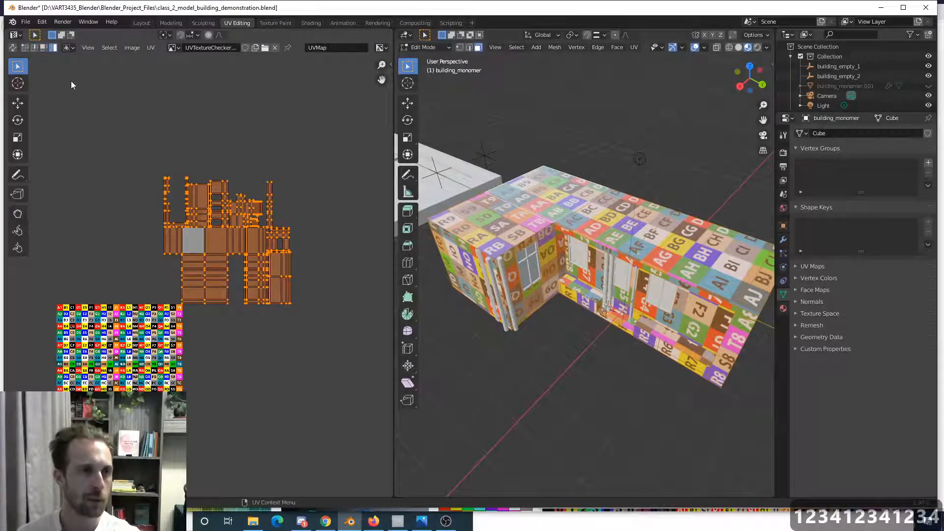
key(1)
- Try moving a single UV vertex in the column of faces below the roof island's large face
scroll(166, 209, up, 5)
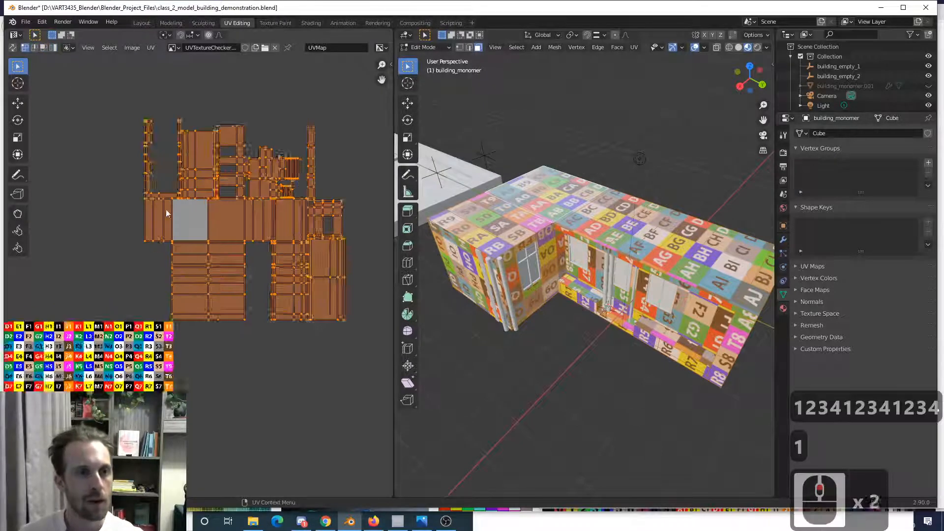
click(220, 241)
scroll(223, 239, up, 4)
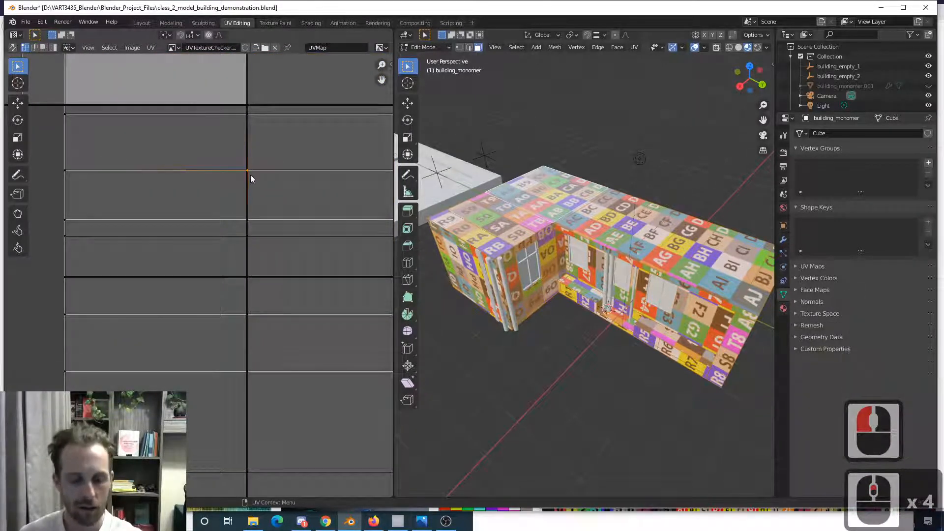
key(g)
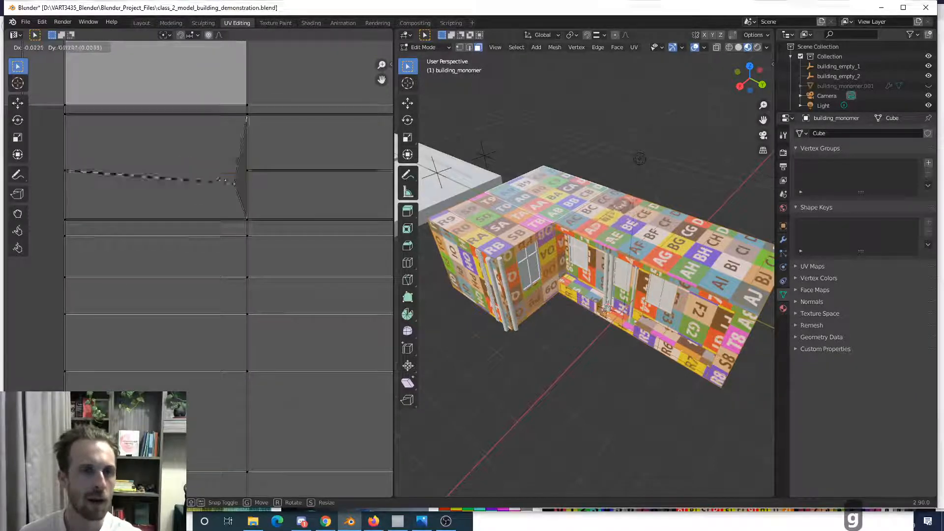
right_click(231, 170)
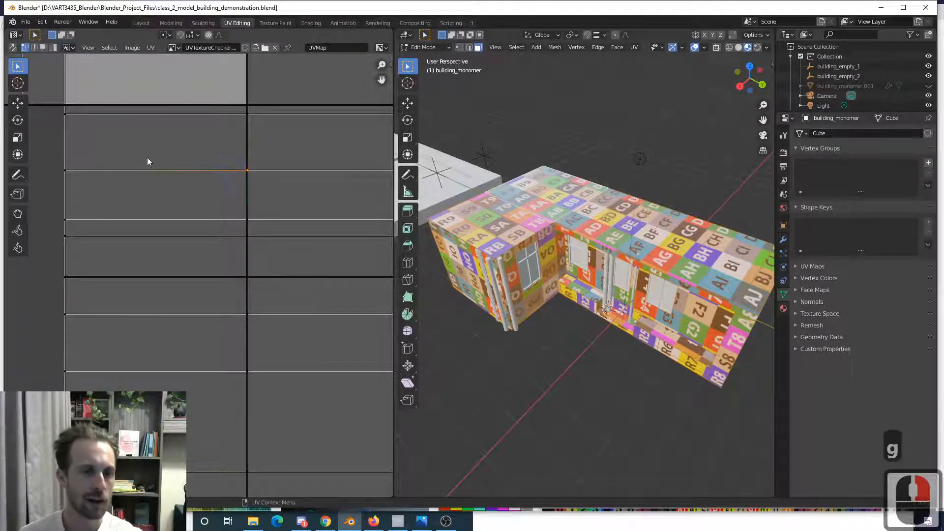
- Try moving a single outer UV edge in edge mode, and select the adjoining UV face in face mode
key(2)
click(63, 198)
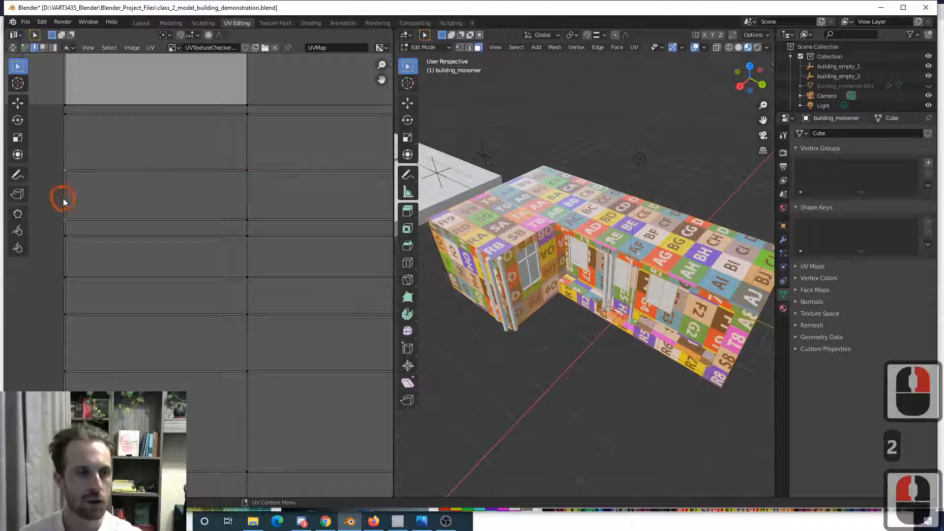
key(g)
right_click(82, 179)
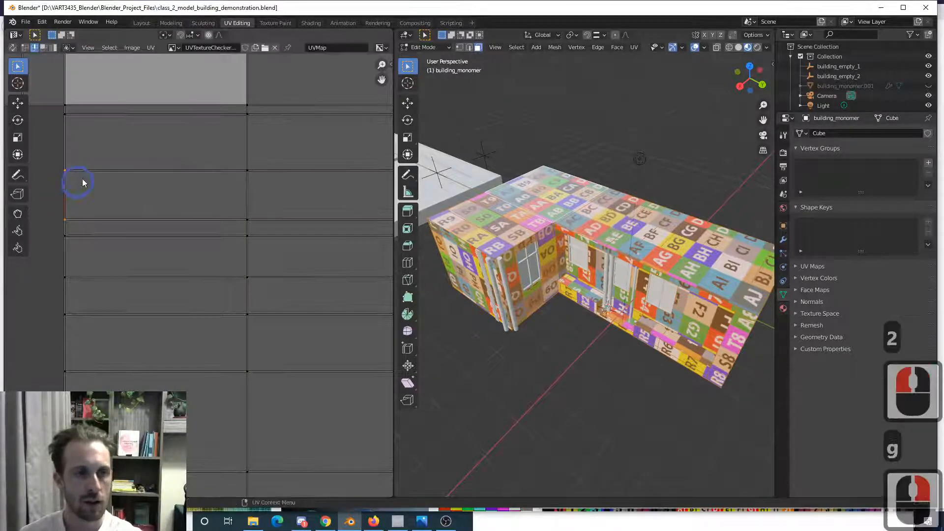
key(3)
click(107, 185)
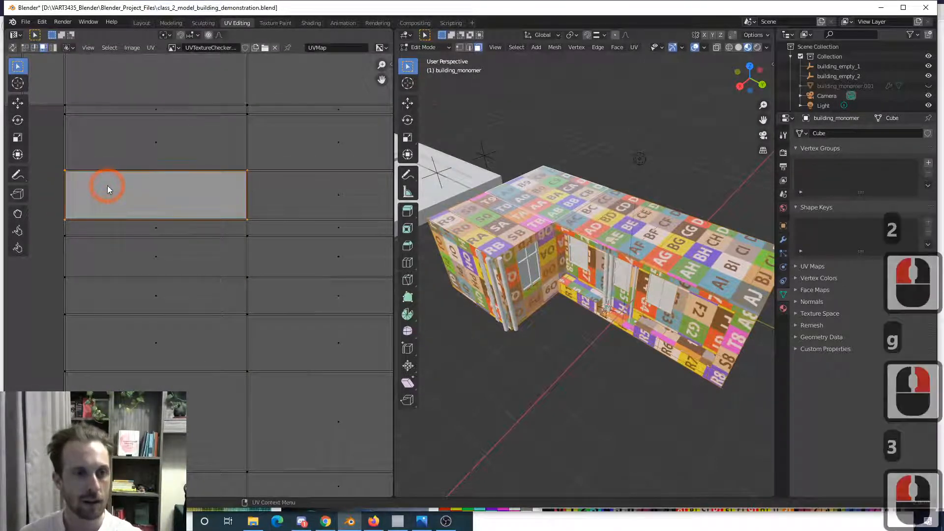
- Switch the UV selection to island mode and select the entire roof island
key(4)
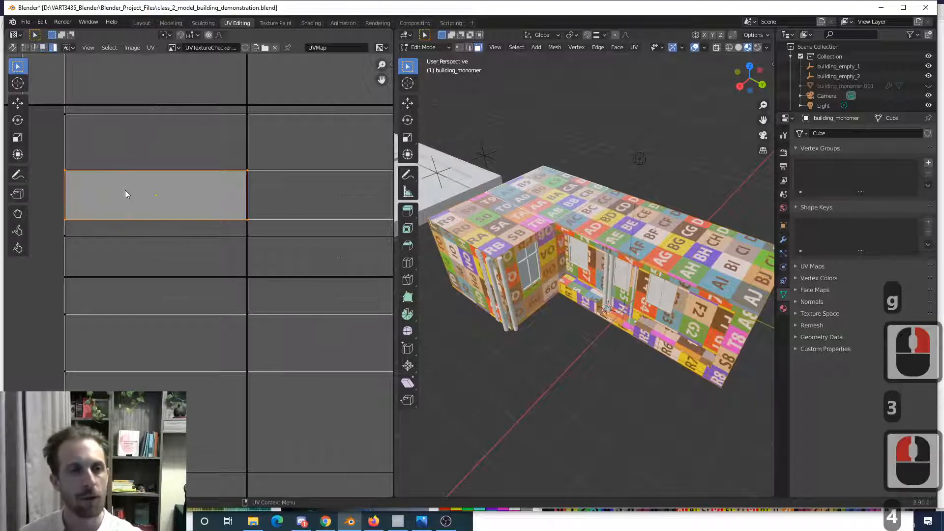
scroll(125, 190, down, 5)
click(151, 208)
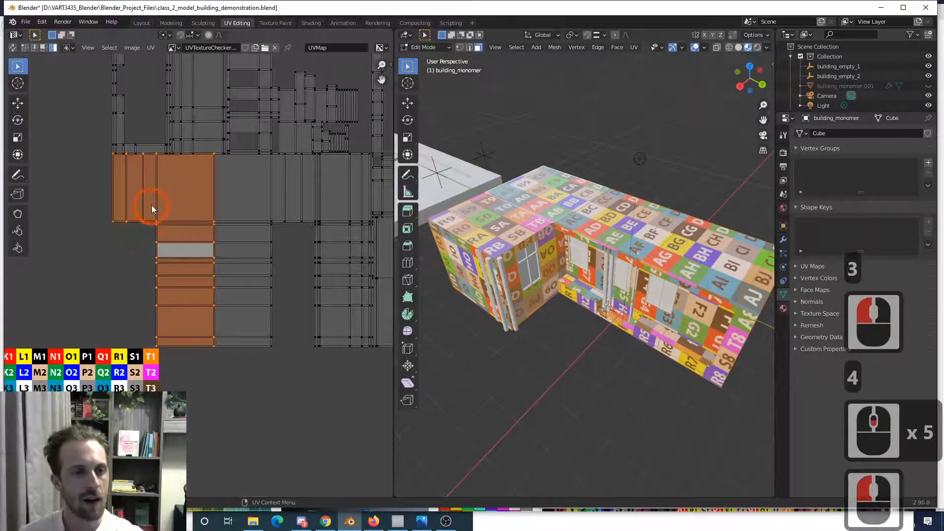
- Try moving the whole roof island diagonally away from the neighbouring UV islands
key(g)
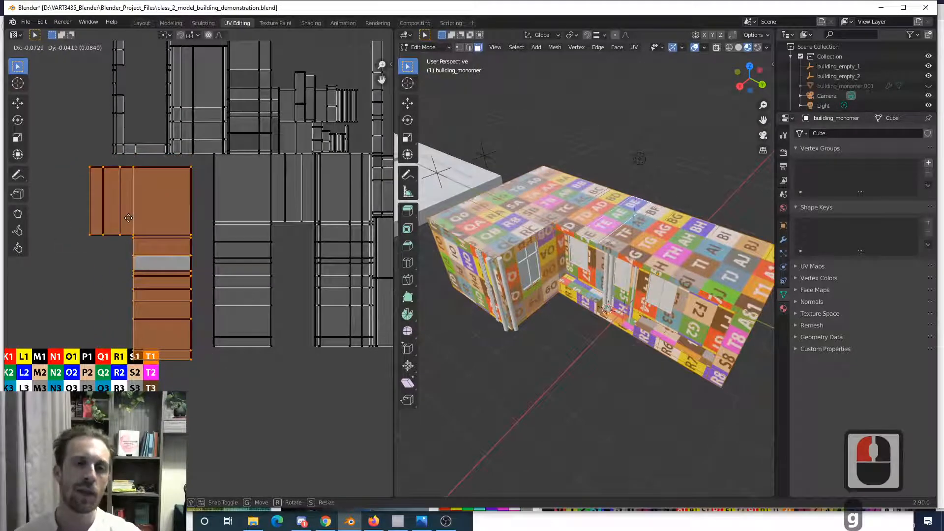
click(129, 217)
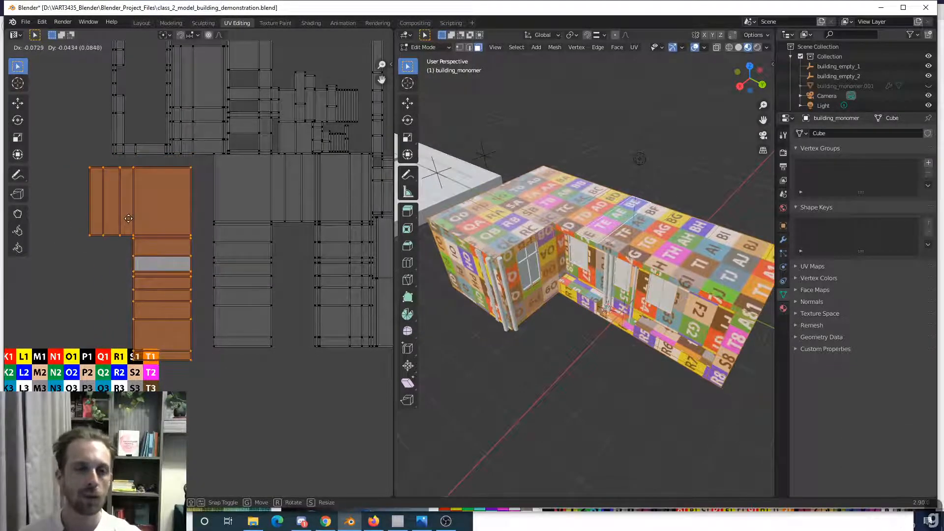
click(136, 229)
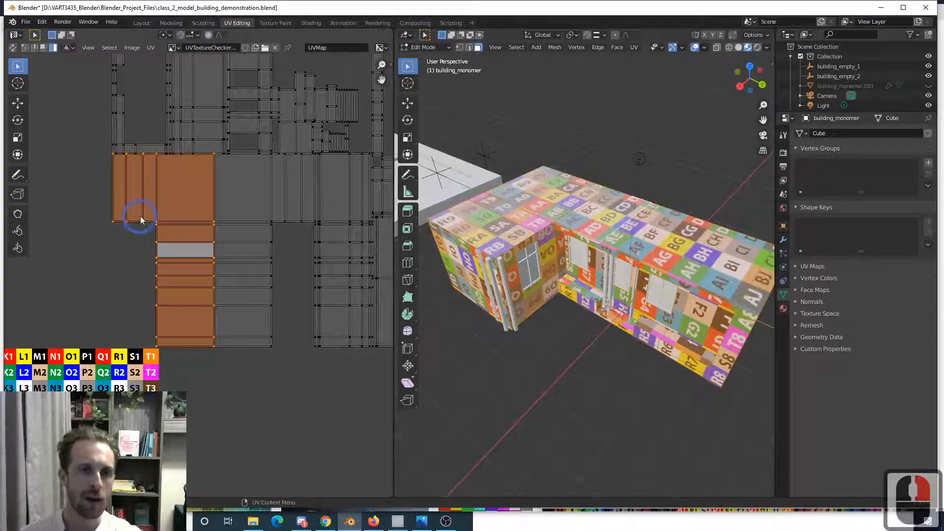
key(g)
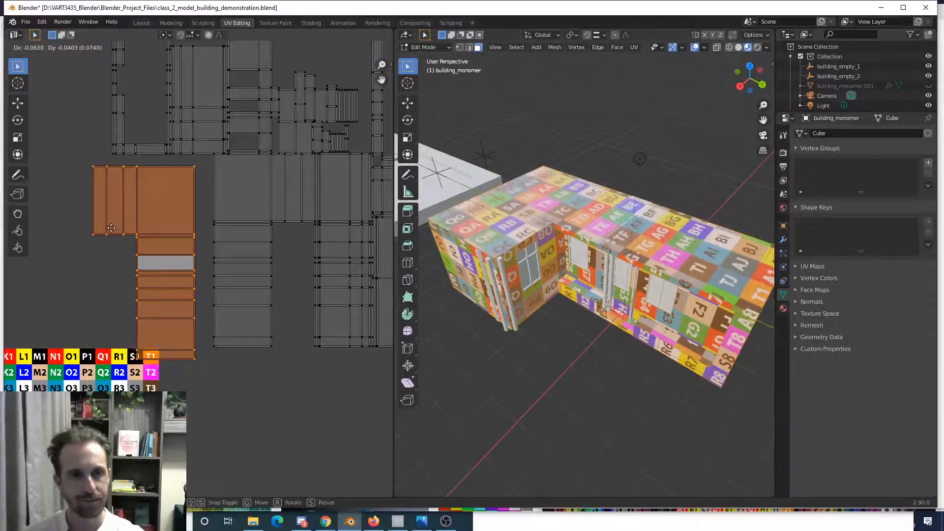
right_click(111, 228)
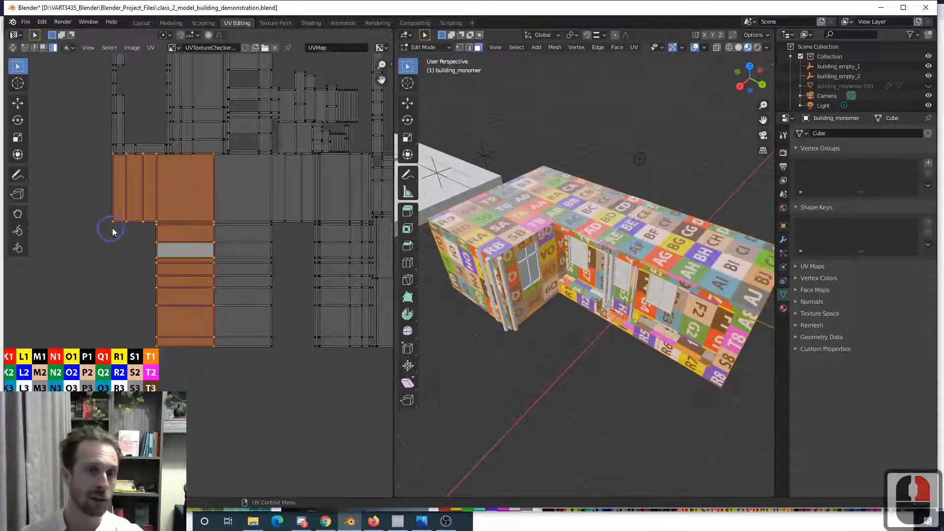
- Move the UV island of the module's underside out of the layout into the empty space beside the checker image
scroll(147, 236, down, 4)
shift+middle_drag(148, 236, 146, 203)
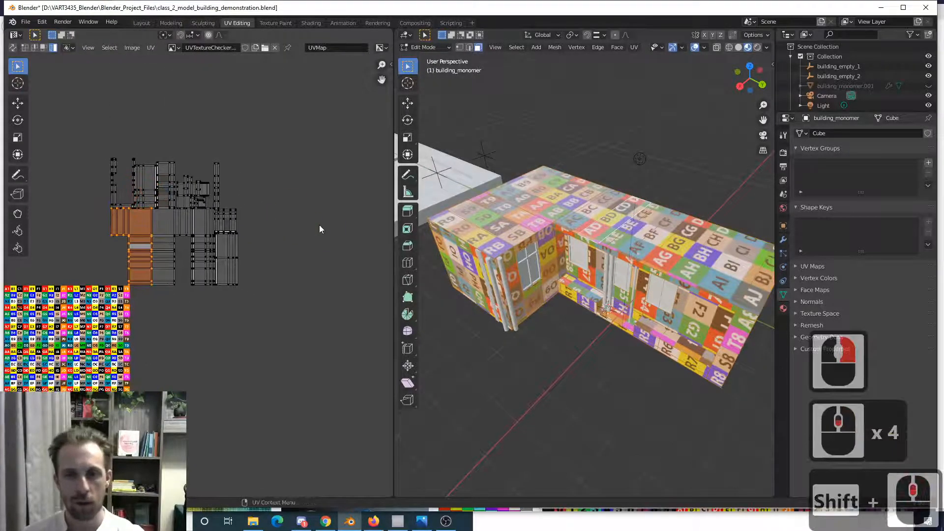
middle_drag(652, 284, 488, 256)
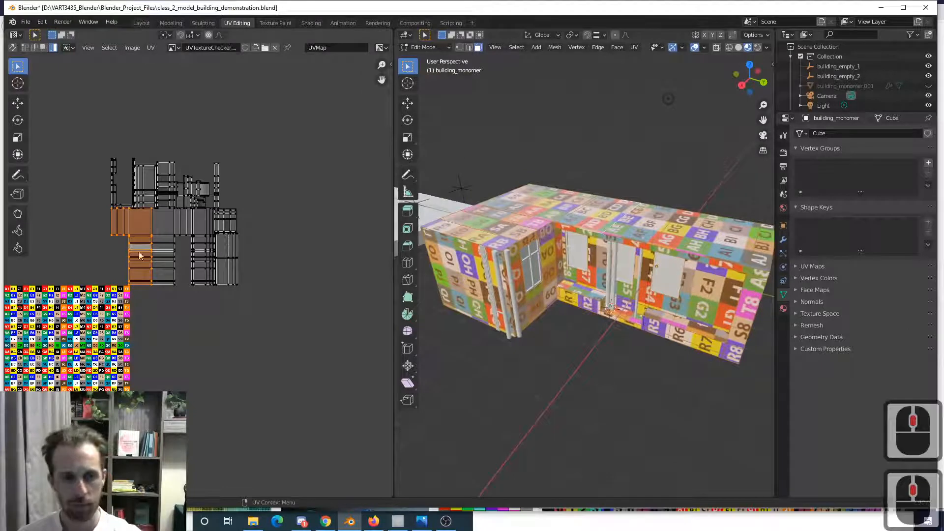
double_click(159, 283)
key(g)
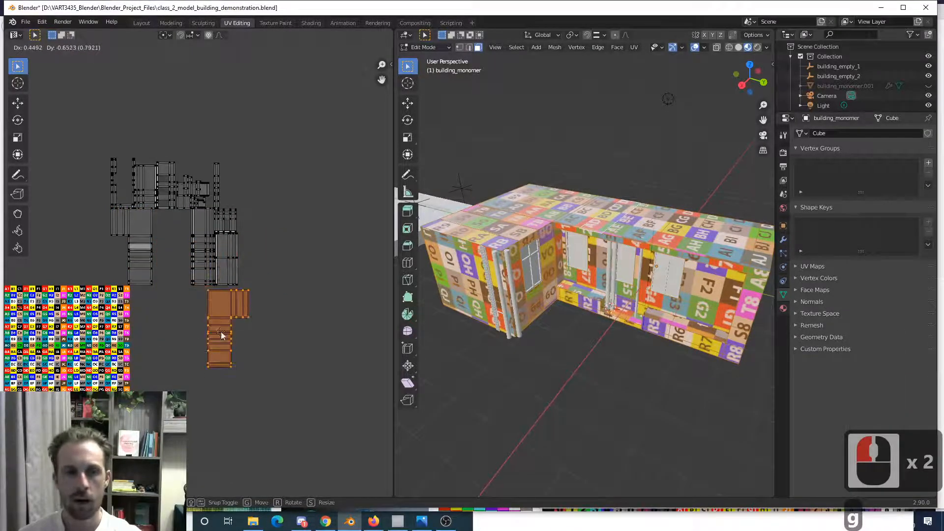
right_click(227, 336)
middle_drag(611, 325, 566, 246)
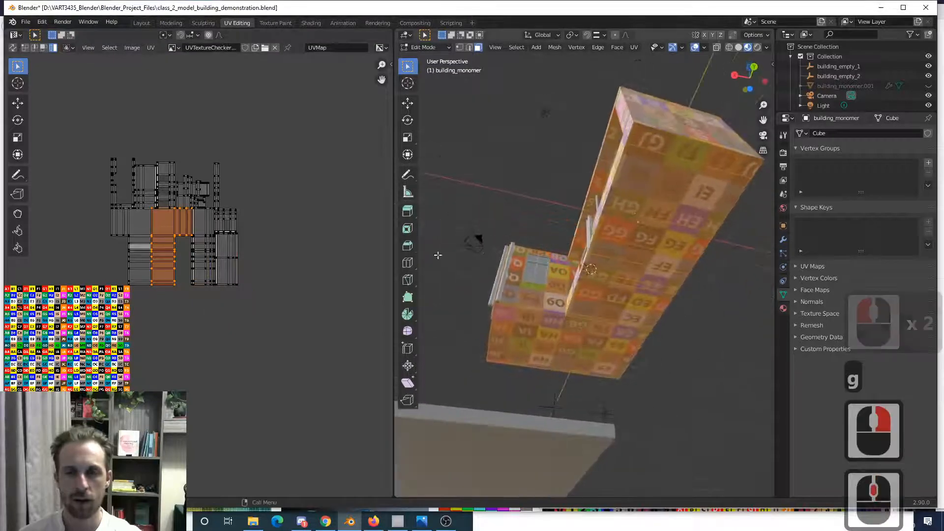
key(g)
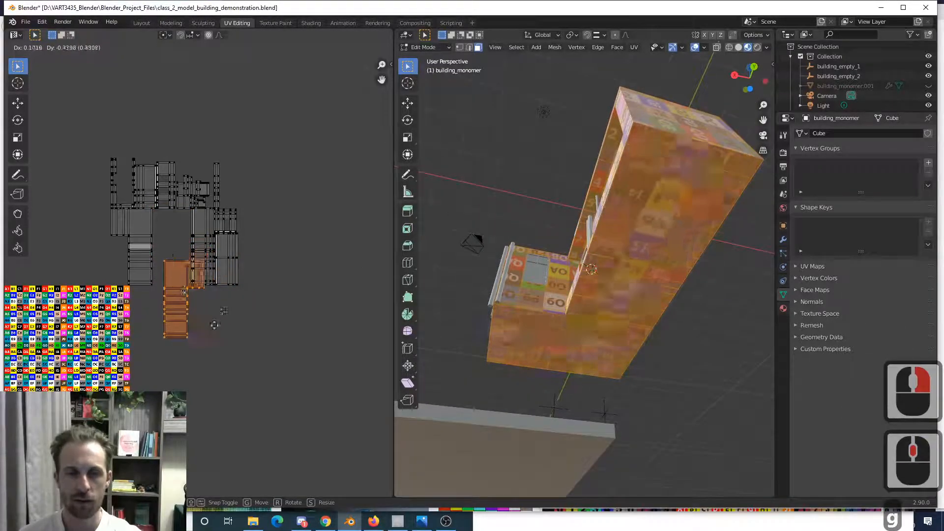
click(232, 364)
- Move the roof's UV island slightly away from the neighbouring islands into the gap left by the underside island
middle_drag(548, 290, 612, 337)
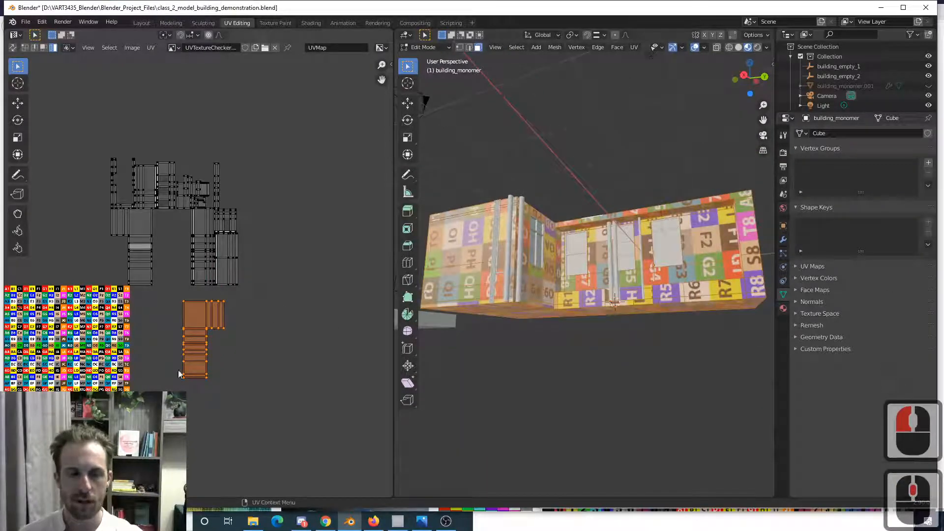
middle_drag(491, 339, 512, 358)
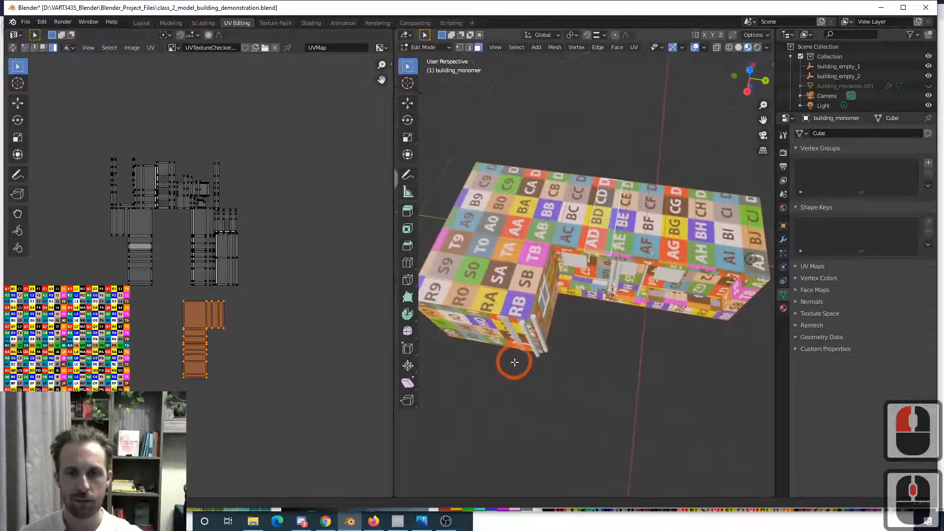
click(130, 230)
key(g)
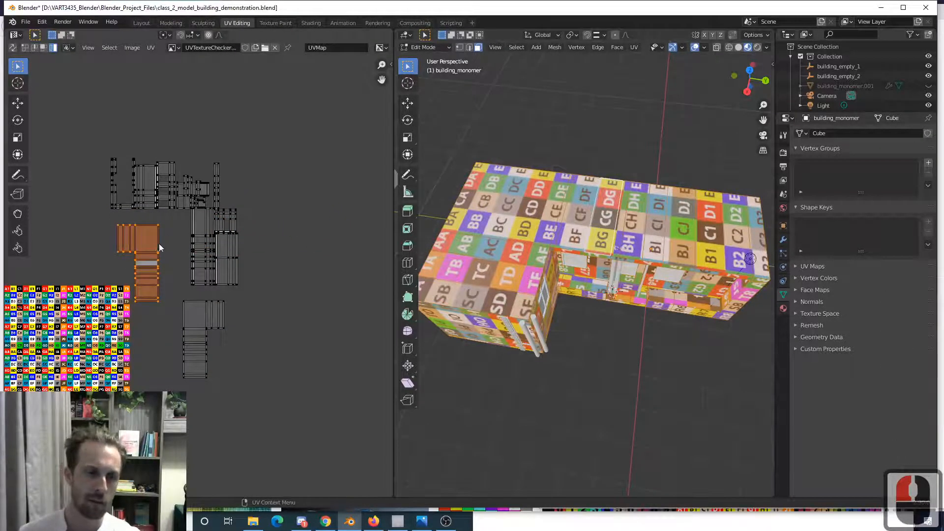
key(g)
click(144, 234)
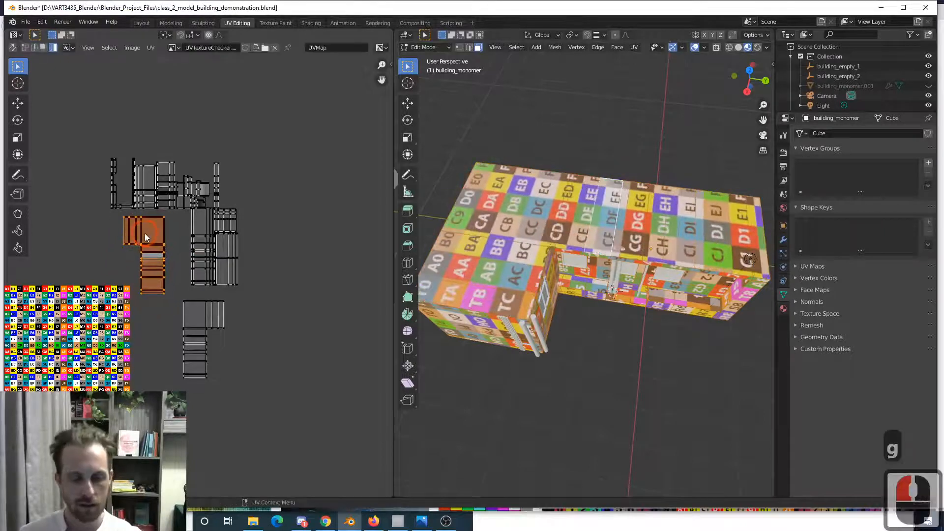
- Rotate the roof's UV island by 90° and by a further 180°, shifting it slightly away from the neighbouring island in between
text(r90)
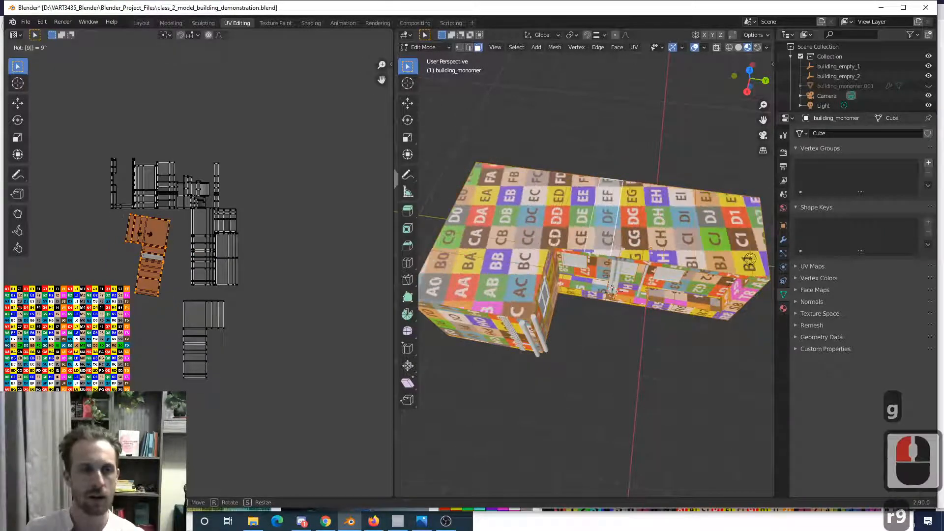
key(Return)
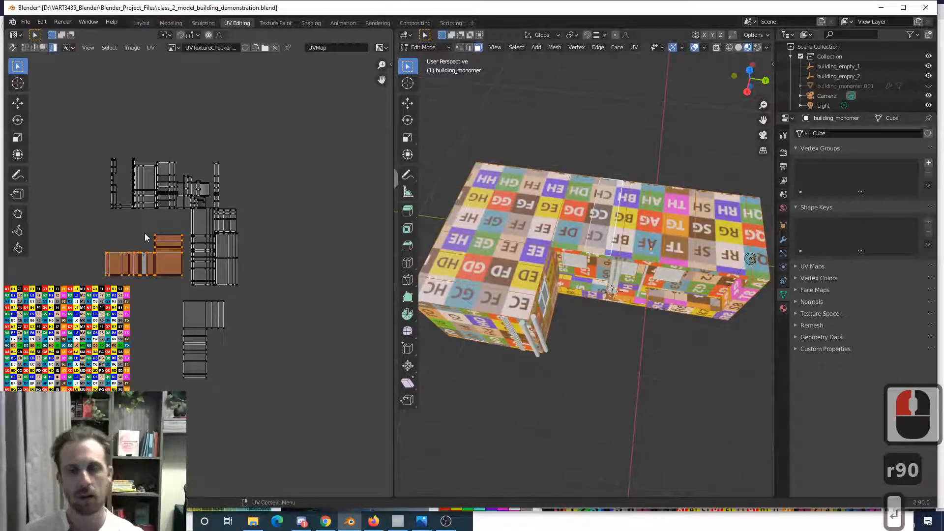
key(g)
click(176, 233)
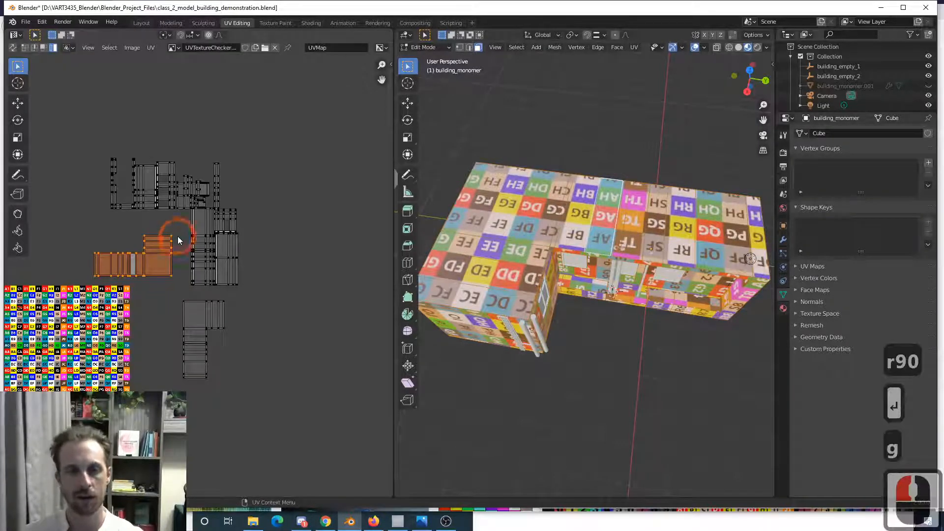
text(r)
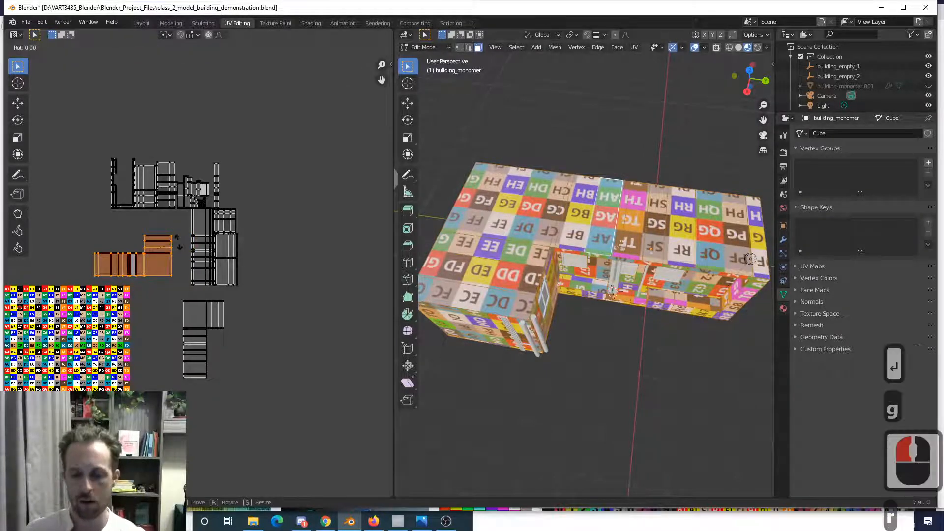
text(180)
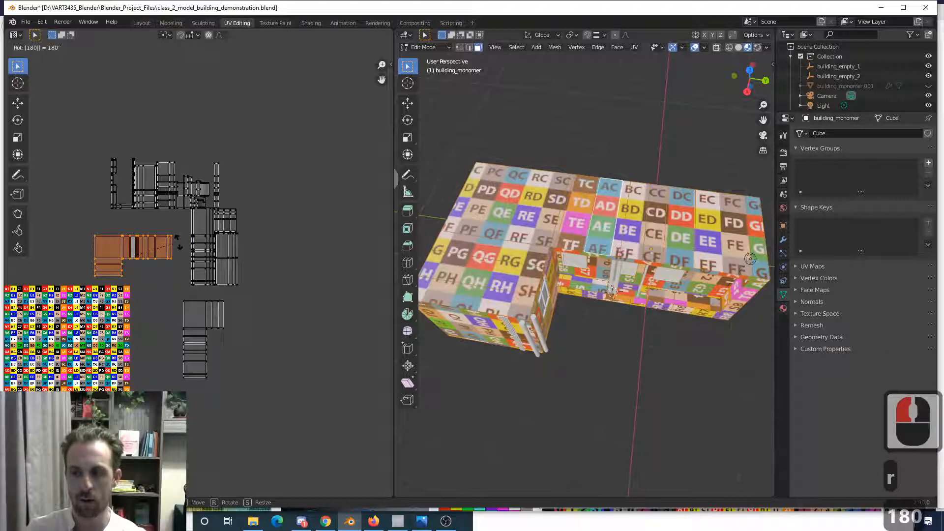
click(178, 244)
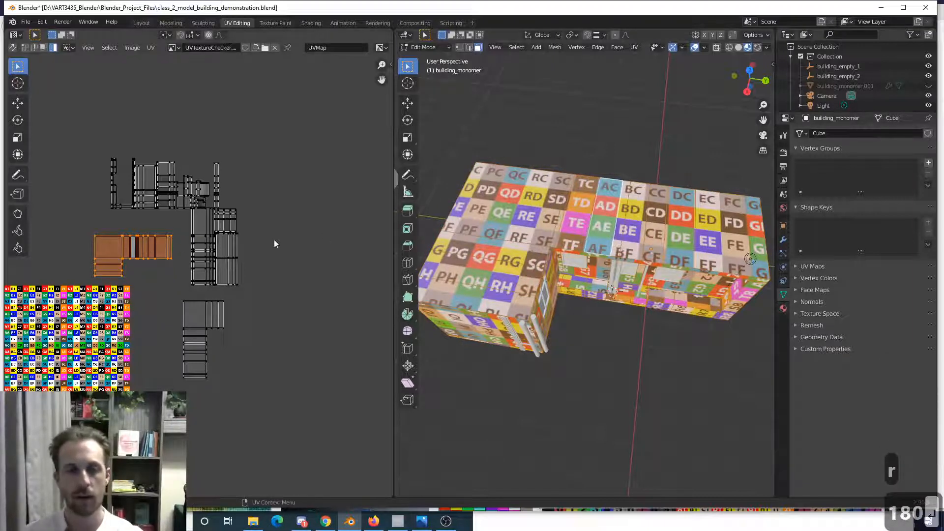
- Move the roof's UV island out of the crowded layout into the empty space beside the checker image
scroll(245, 296, down, 1)
scroll(240, 278, down, 2)
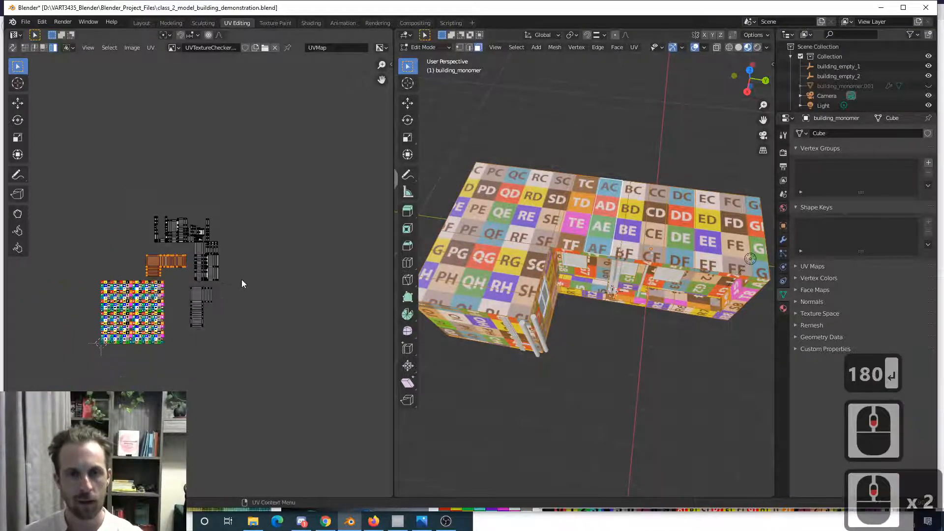
shift+middle_drag(241, 279, 185, 221)
key(g)
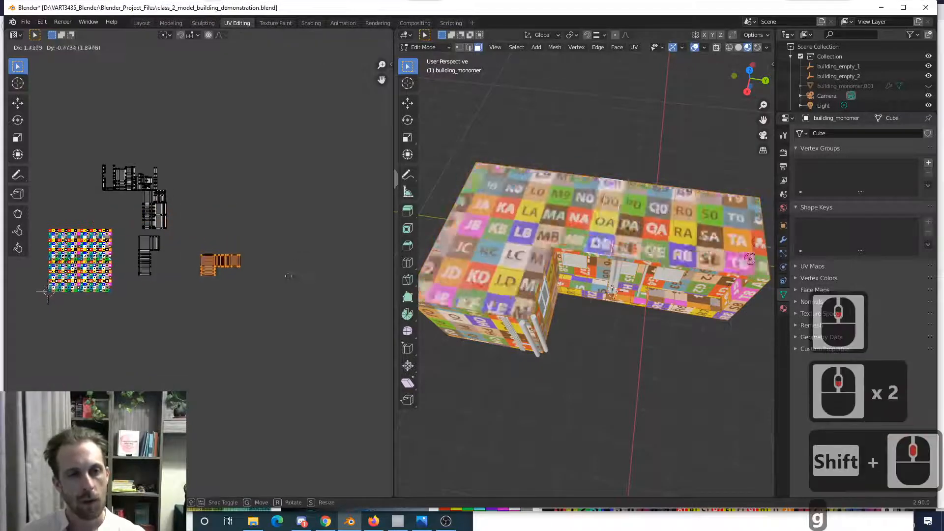
click(166, 248)
- Move the UV island of the module's underside to the empty space below the roof island
click(152, 243)
key(g)
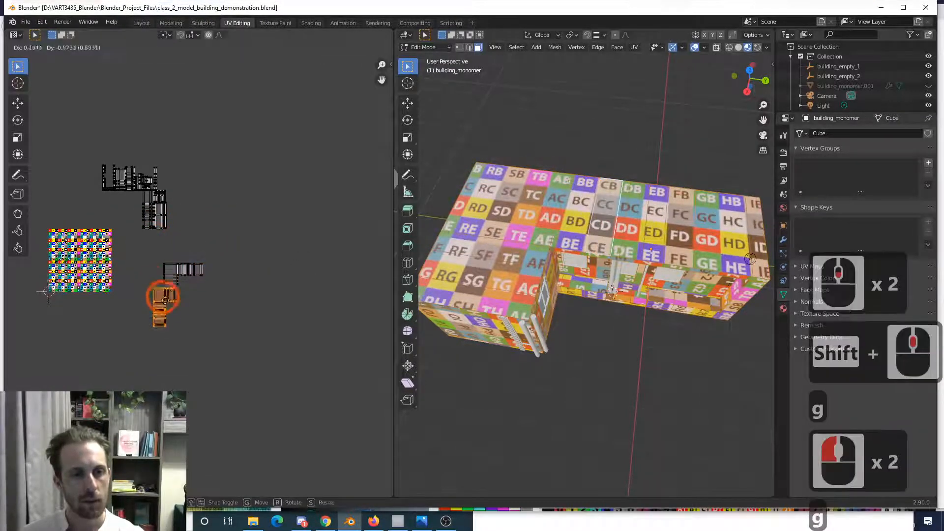
click(186, 336)
- Rotate the underside's UV island by 90° and by a further 180°, and line it up below the roof island
scroll(186, 336, up, 3)
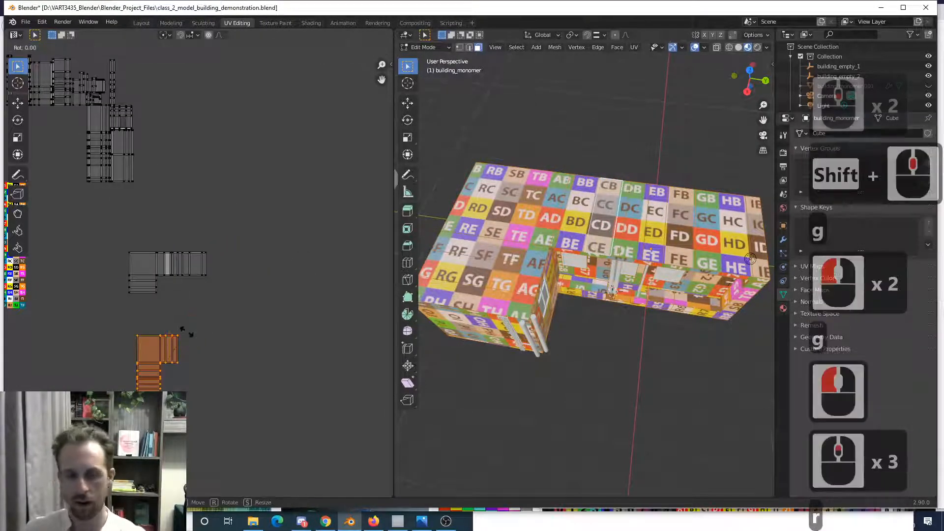
text(r90)
key(Return)
text(r180)
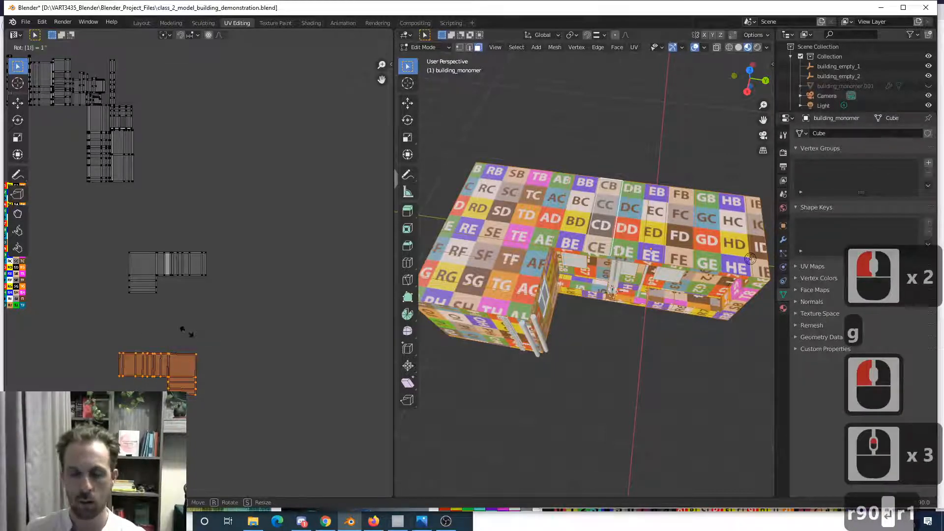
key(Return)
key(g)
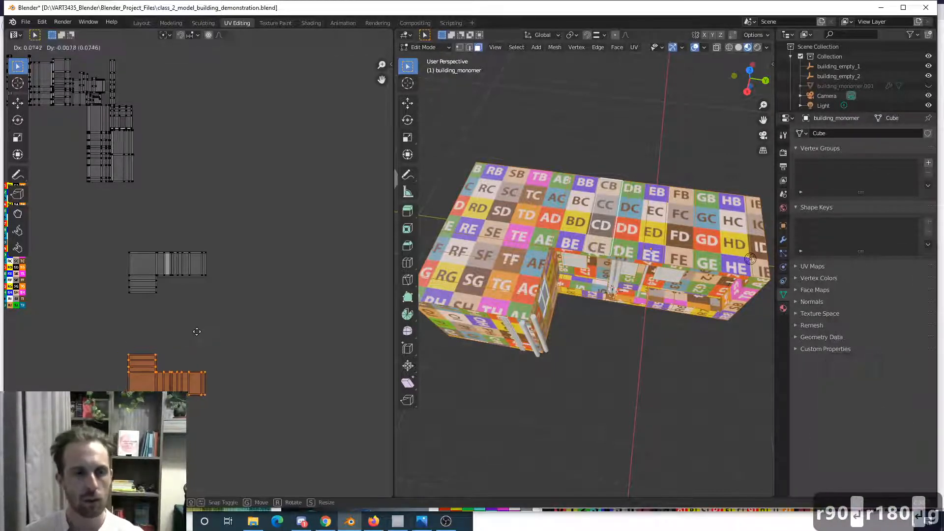
click(330, 331)
- Shift the roof's UV island slightly upward and bring the underside's island up closer beneath it
click(187, 266)
key(g)
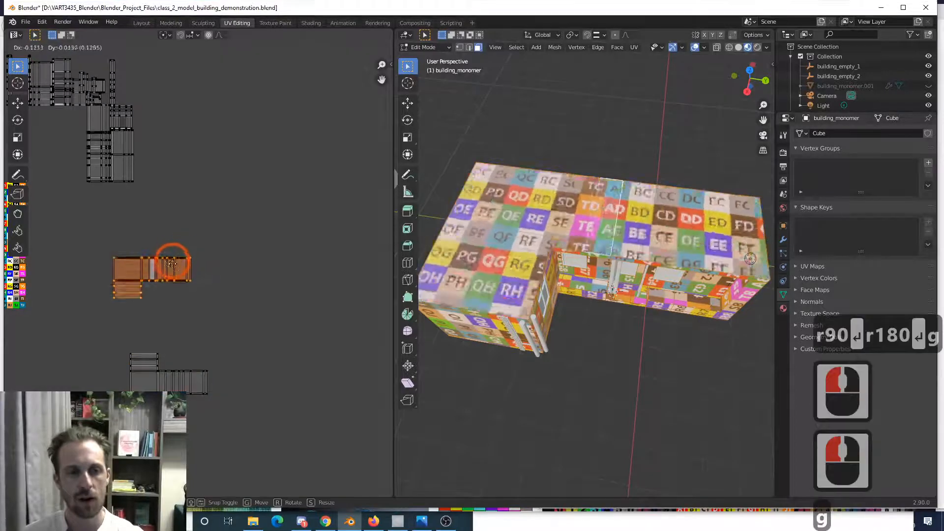
click(185, 248)
middle_drag(526, 314, 491, 162)
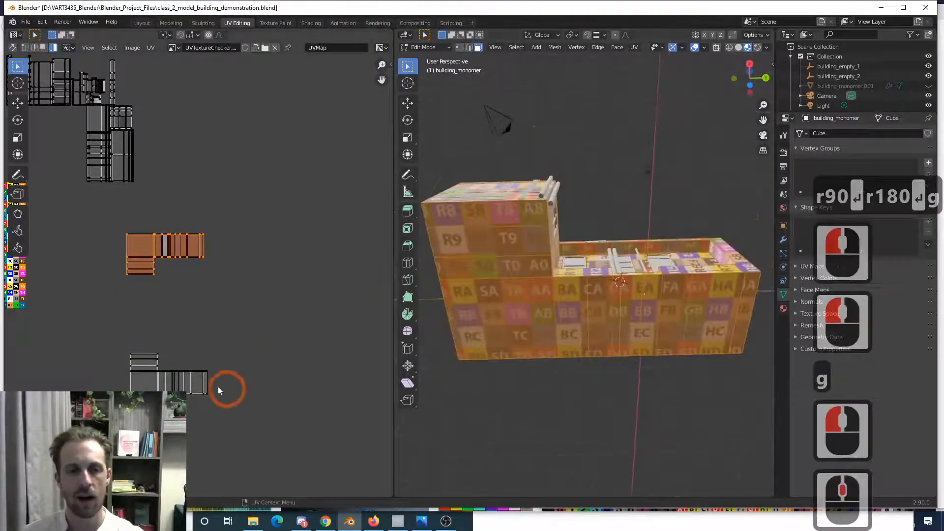
click(193, 383)
key(g)
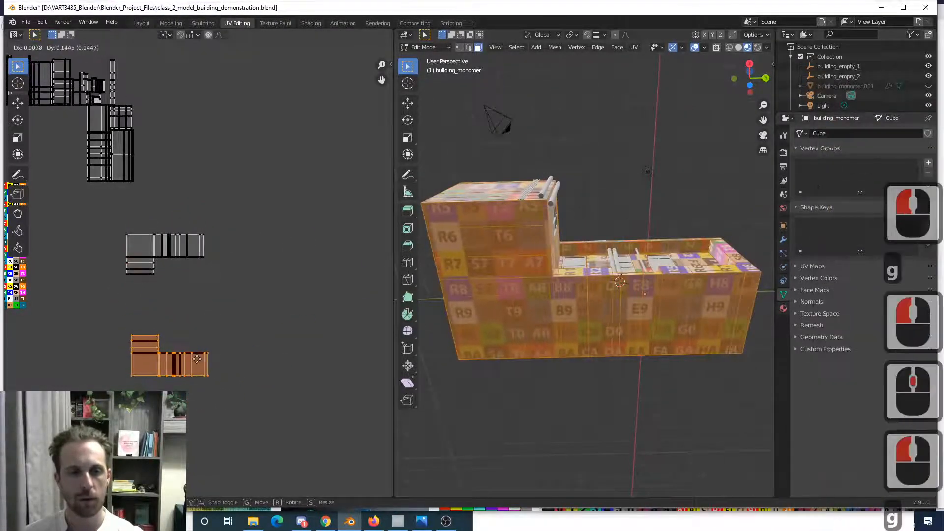
click(196, 356)
- Move the UV island of the end wall with the pipes between the roof and underside islands and rotate it 90°
middle_drag(433, 295, 526, 354)
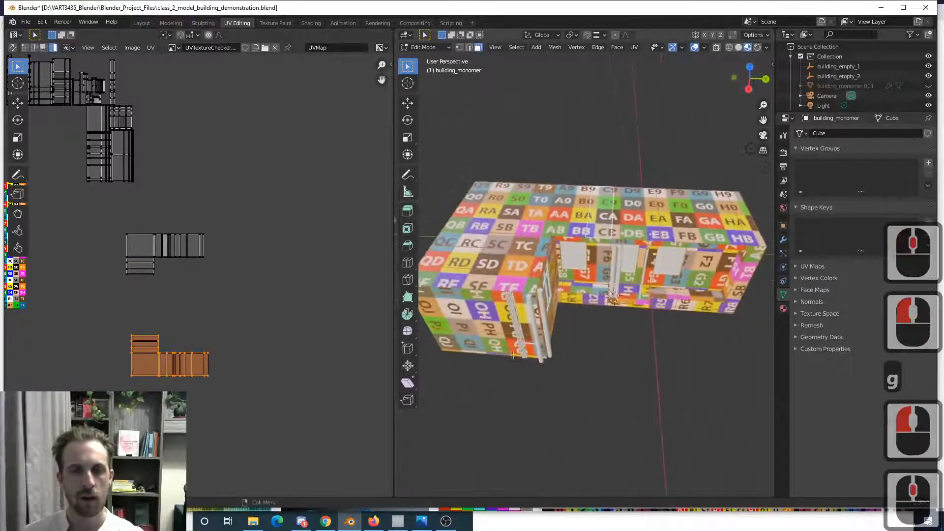
shift+middle_drag(153, 253, 244, 274)
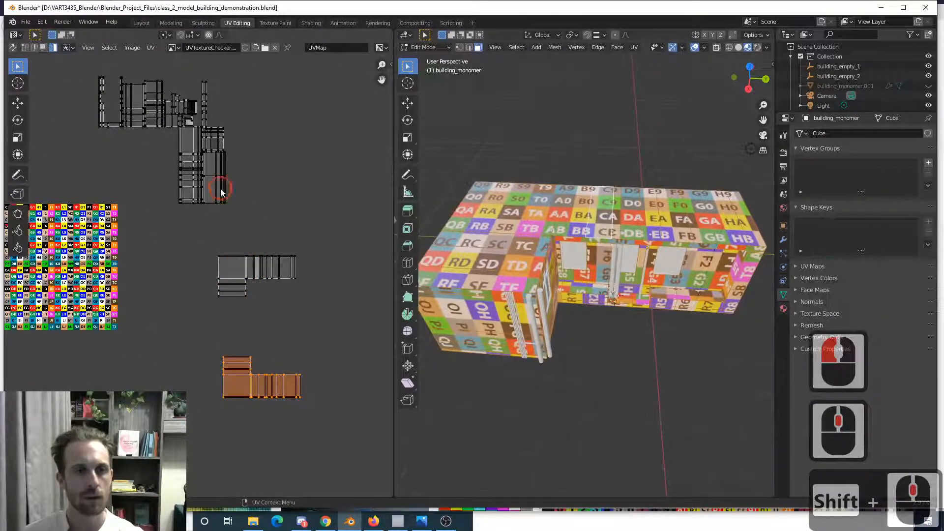
click(220, 188)
key(g)
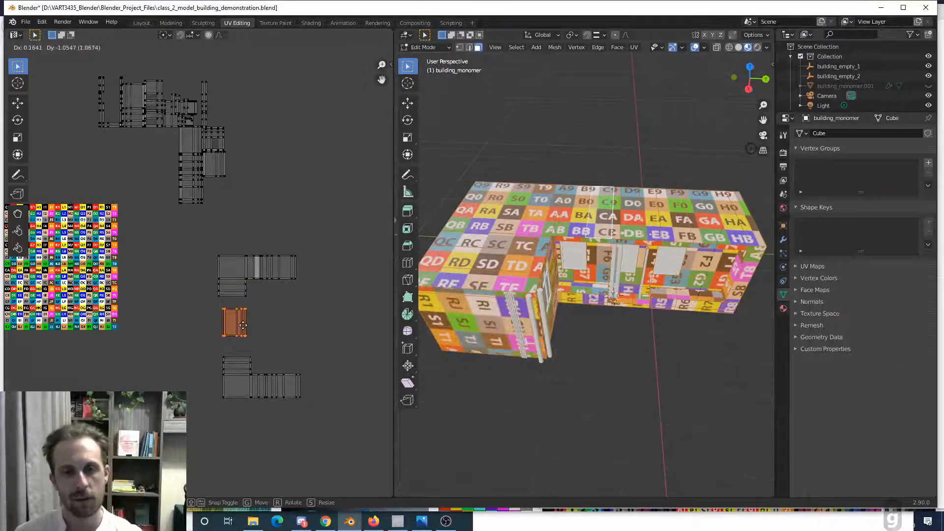
click(244, 327)
text(r90)
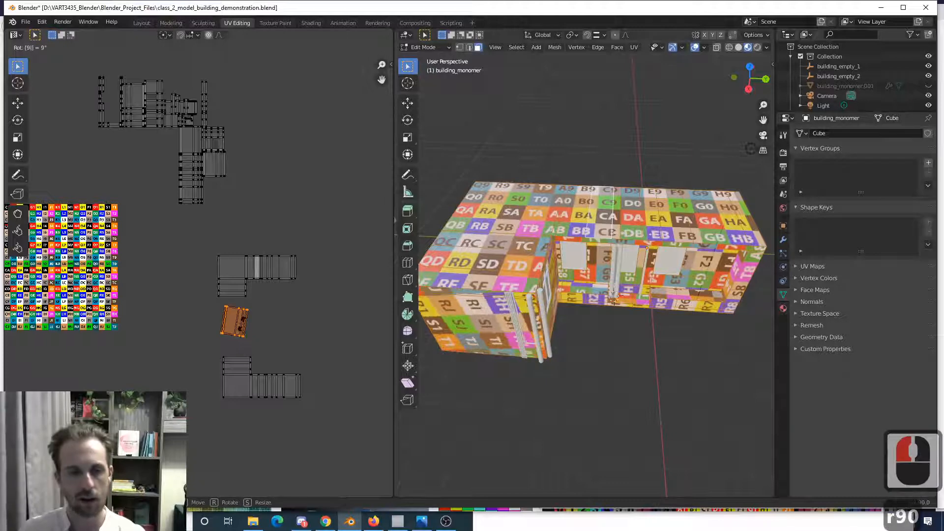
click(244, 328)
- Move the end wall's UV island up against the lower edge of the roof island
scroll(244, 328, up, 3)
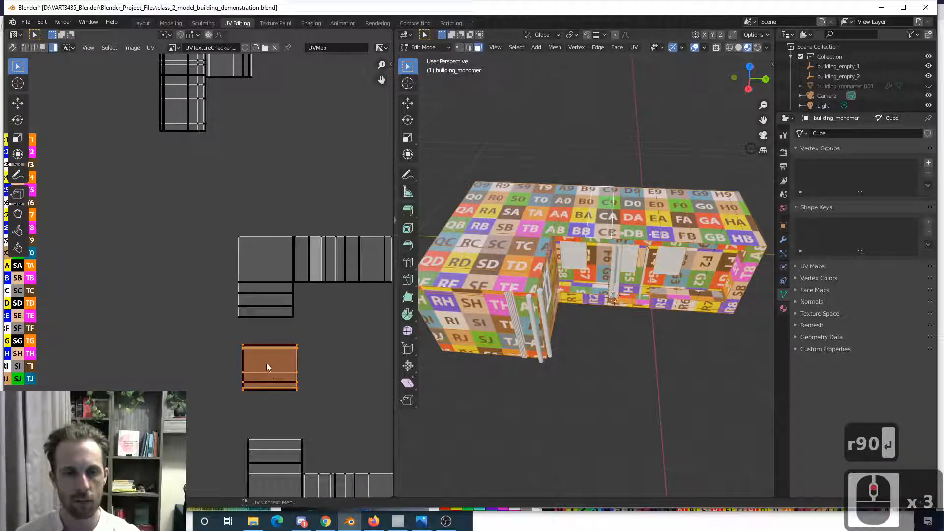
key(g)
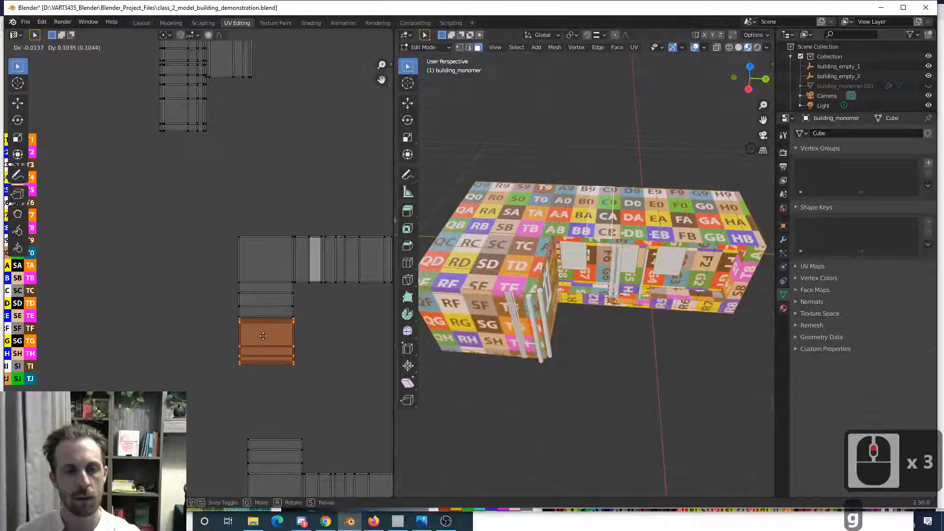
click(265, 342)
- Examine the gap and alignment between the end wall's UV island and the roof island's lower edge
scroll(269, 346, up, 4)
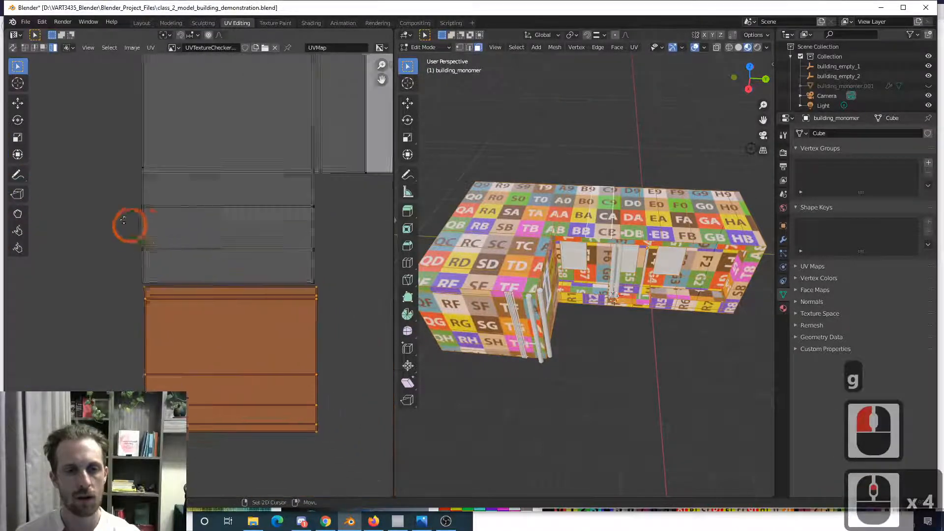
shift+middle_drag(123, 220, 119, 214)
scroll(206, 276, up, 1)
shift+middle_drag(235, 284, 224, 265)
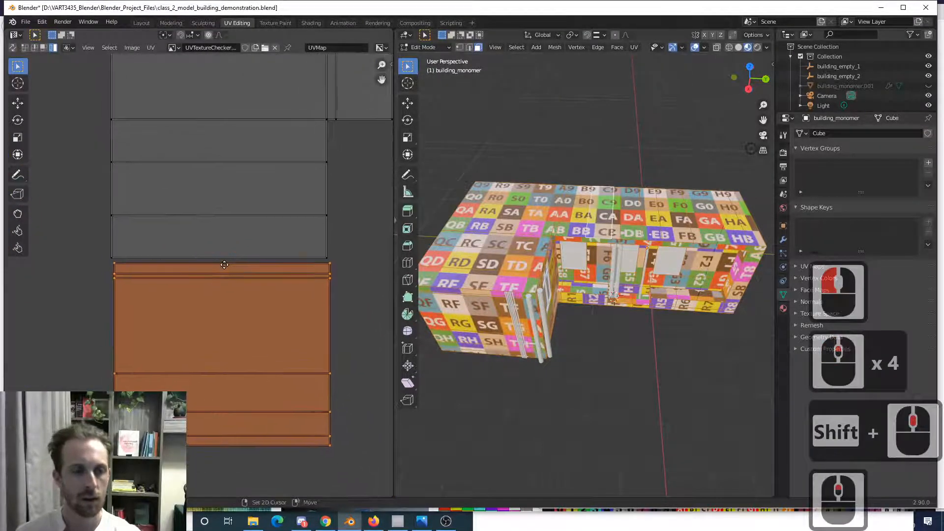
shift+middle_drag(208, 216, 131, 247)
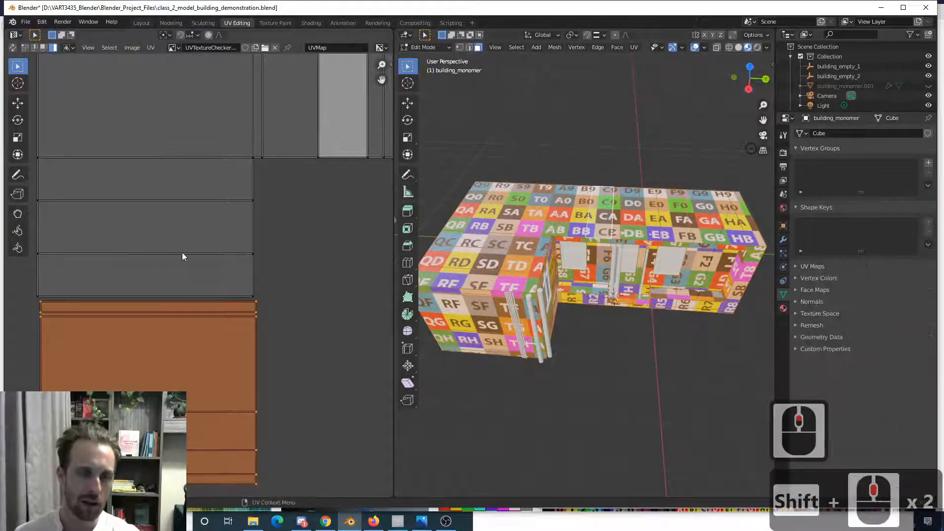
scroll(175, 246, down, 5)
scroll(173, 252, up, 5)
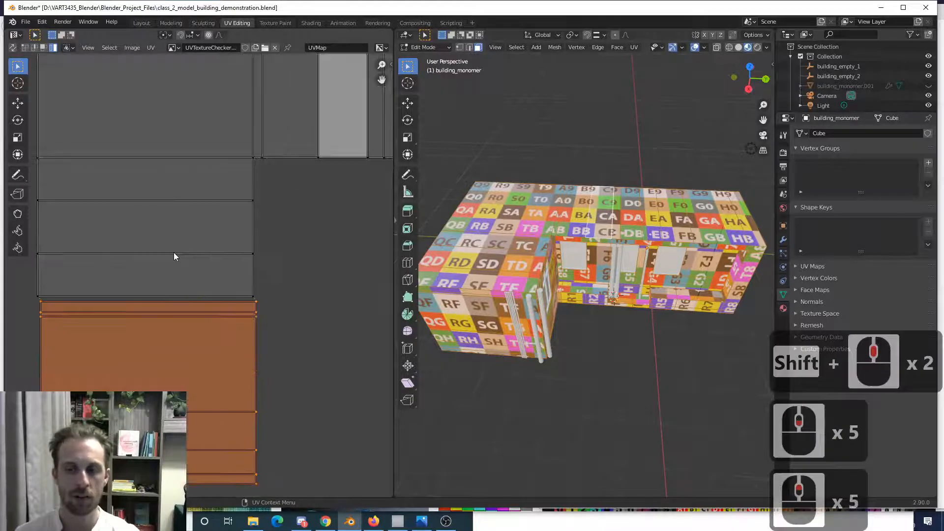
scroll(173, 252, down, 4)
scroll(174, 268, up, 3)
scroll(175, 272, down, 2)
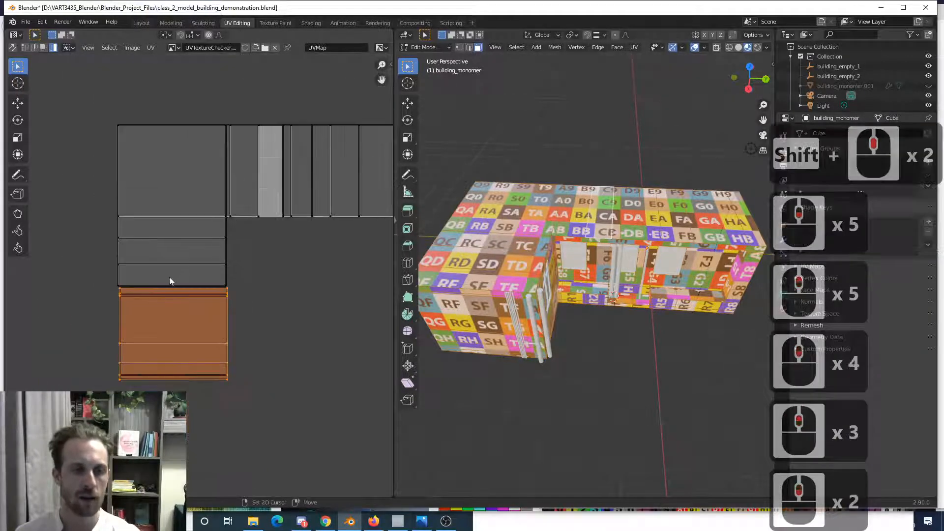
- Fine-tune the end wall's UV island so its top and side edges line up with the roof island's
shift+middle_drag(164, 278, 163, 259)
scroll(227, 255, up, 2)
scroll(236, 263, up, 2)
key(g)
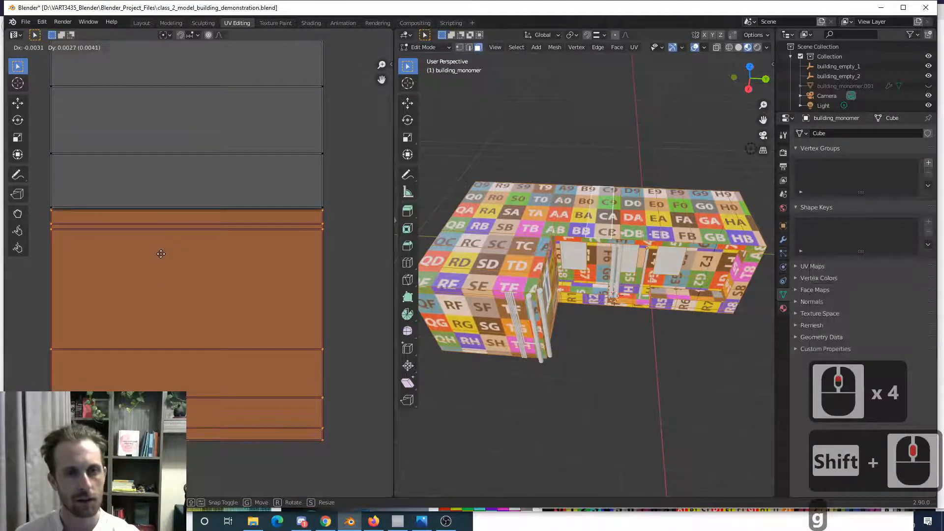
click(162, 256)
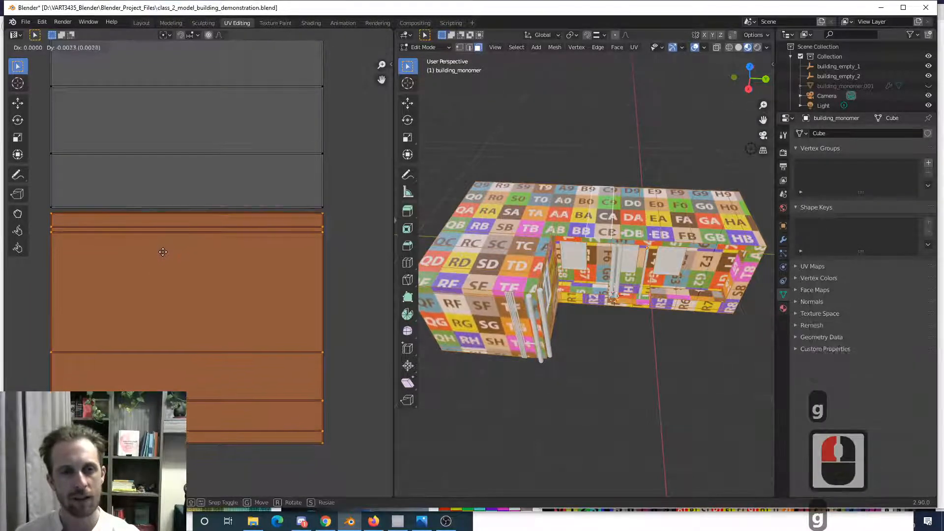
key(g)
click(163, 247)
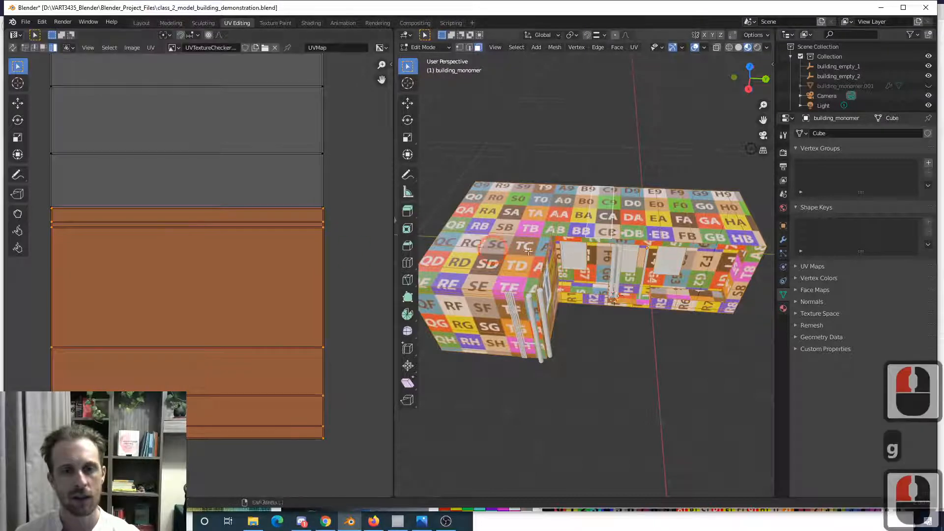
- Nudge the end wall's UV island against the roof island while checking the checker pattern along the module's roof edge
shift+middle_drag(518, 251, 570, 242)
scroll(605, 251, up, 2)
scroll(590, 234, up, 1)
key(g)
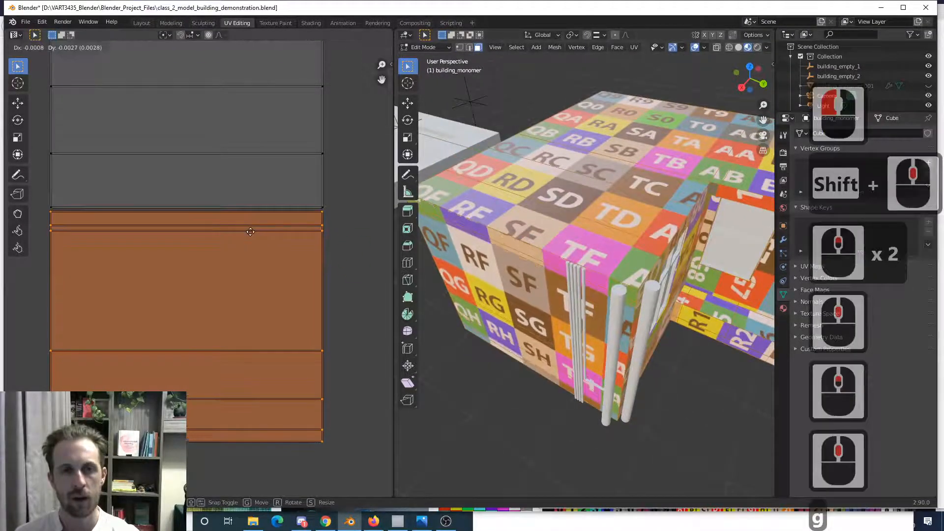
click(251, 233)
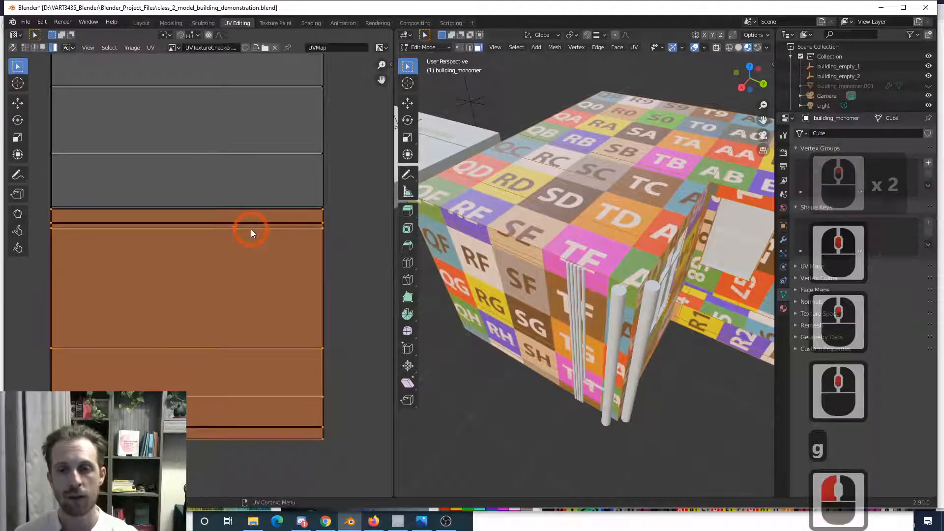
- Switch to Photos to study the building facade in apartment_photo.jpg, and return to Blender's UV layout
key(alt+Tab)
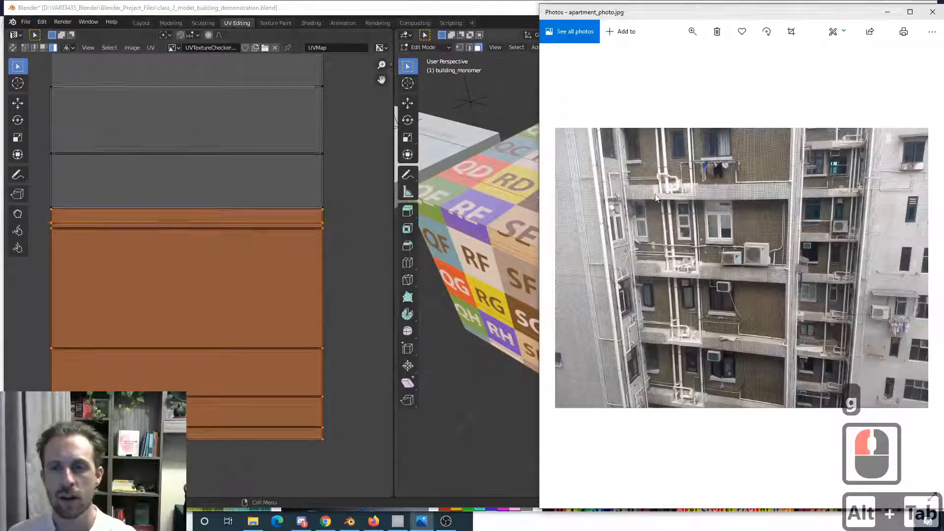
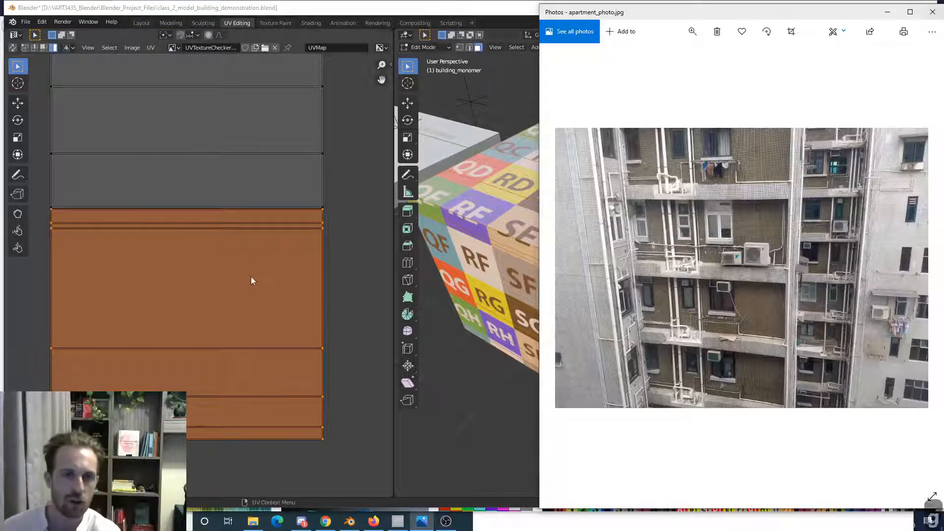
click(234, 275)
- Move the end wall's UV island aside and place it back beneath the roof island
key(g)
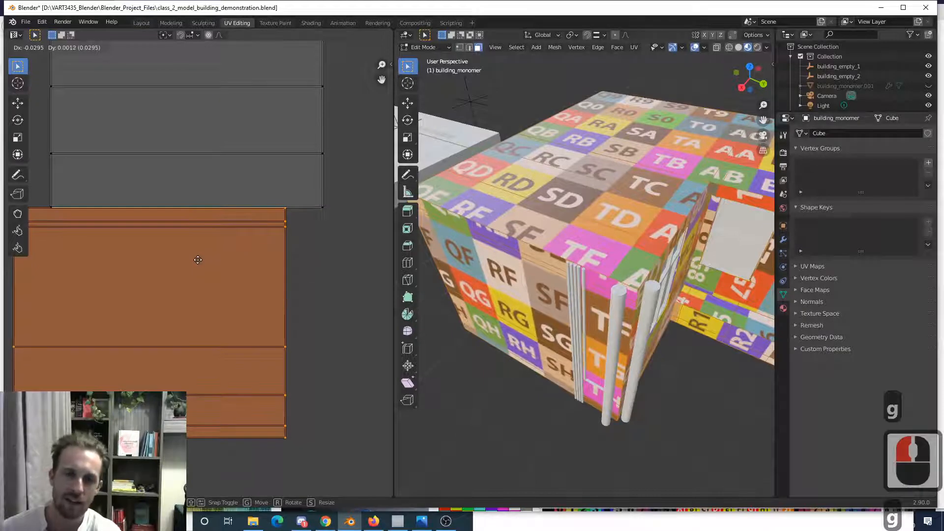
click(204, 259)
key(g)
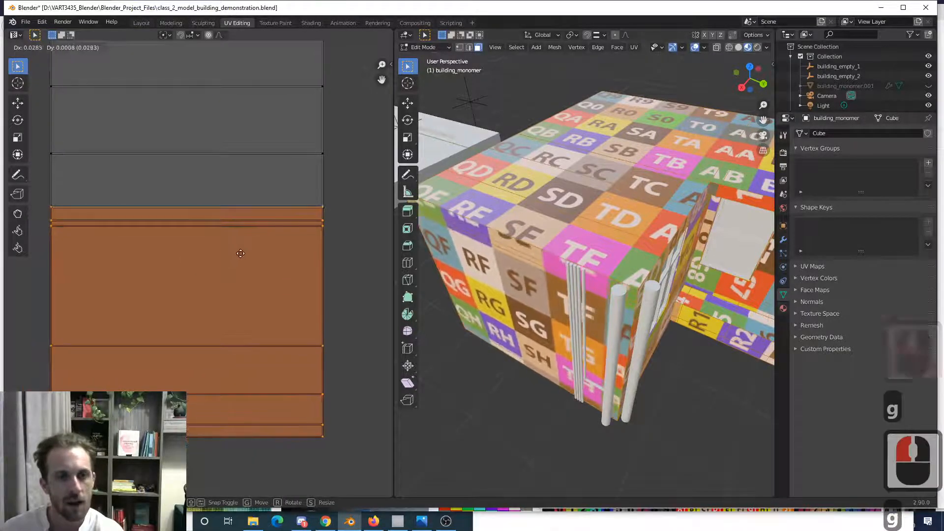
click(244, 251)
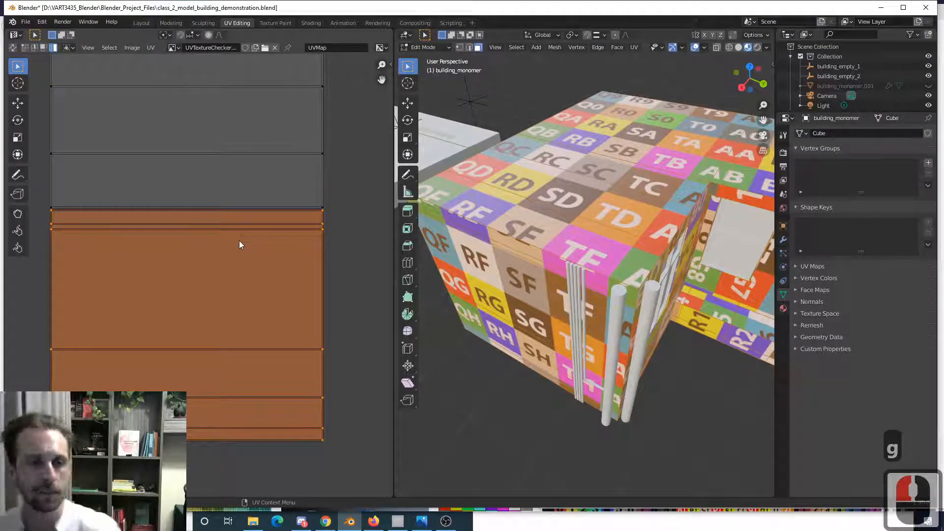
- Enable snapping in the UV editor and set its target to Vertex, with the islands' adjoining corner in view
shift+middle_drag(307, 225, 199, 300)
scroll(265, 267, up, 3)
scroll(271, 270, up, 2)
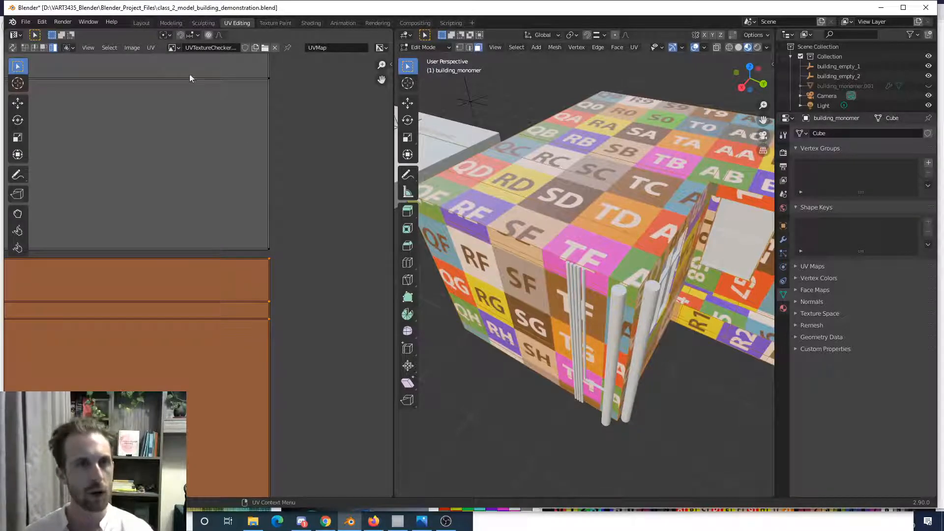
click(180, 36)
click(190, 36)
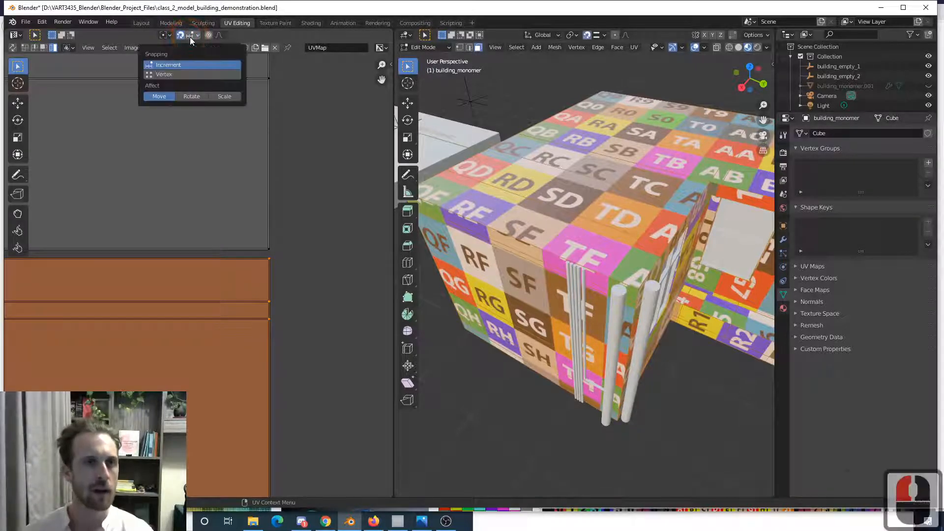
click(189, 73)
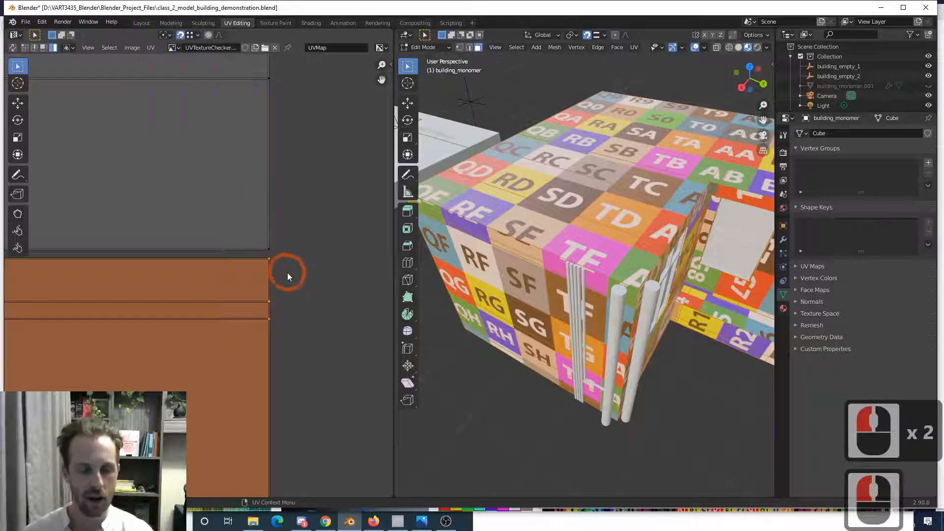
- Snap the end wall's UV island to the corner vertex of the island above, first along X and along Y after that
key(g)
key(x)
click(269, 254)
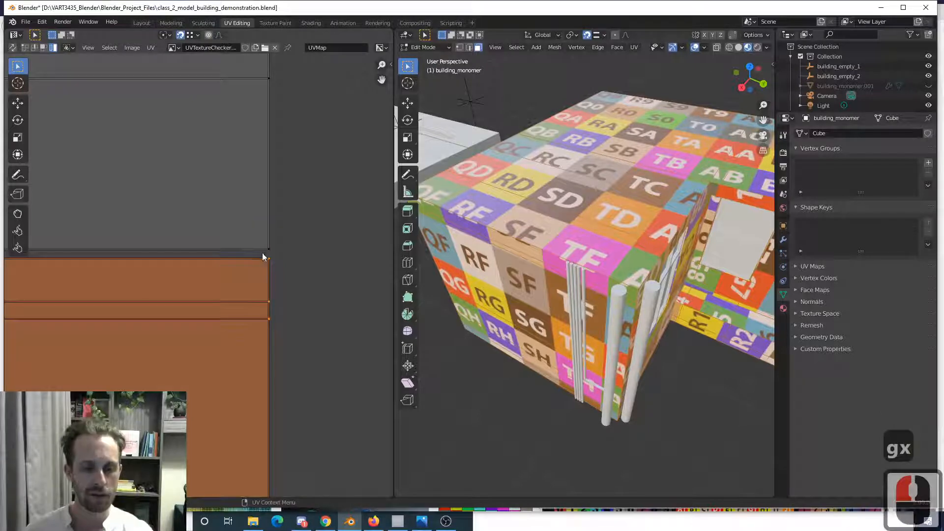
key(g)
key(y)
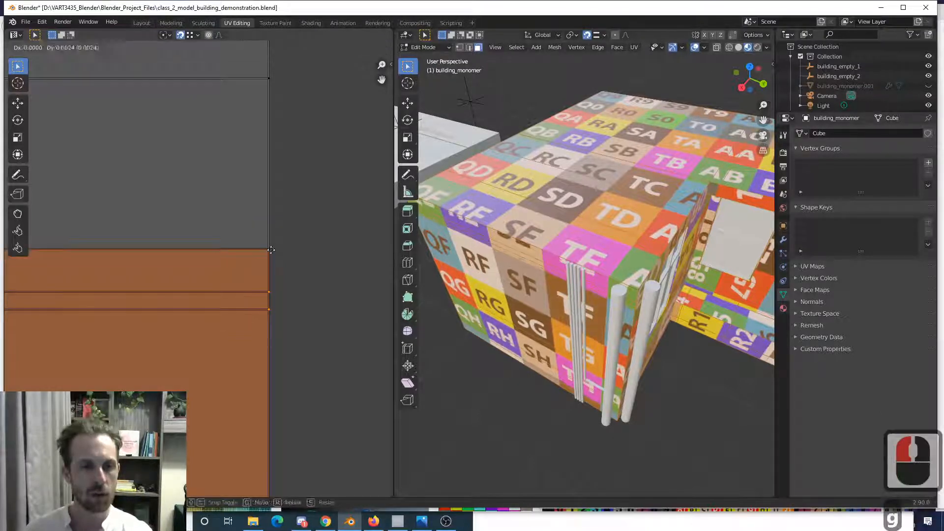
click(269, 249)
scroll(197, 268, up, 4)
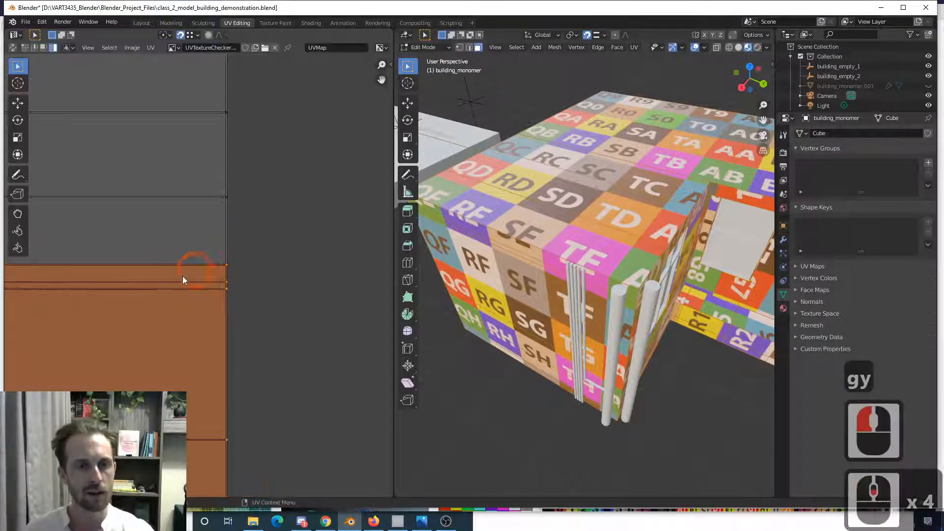
shift+middle_drag(347, 242, 322, 251)
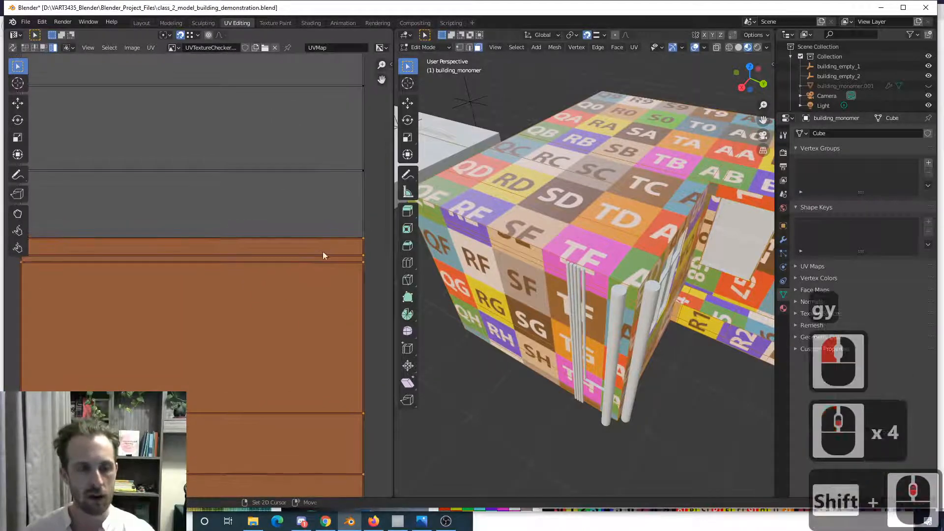
- Toggle snapping in the UV editor off and on, leaving it switched off
key(shift+Tab)
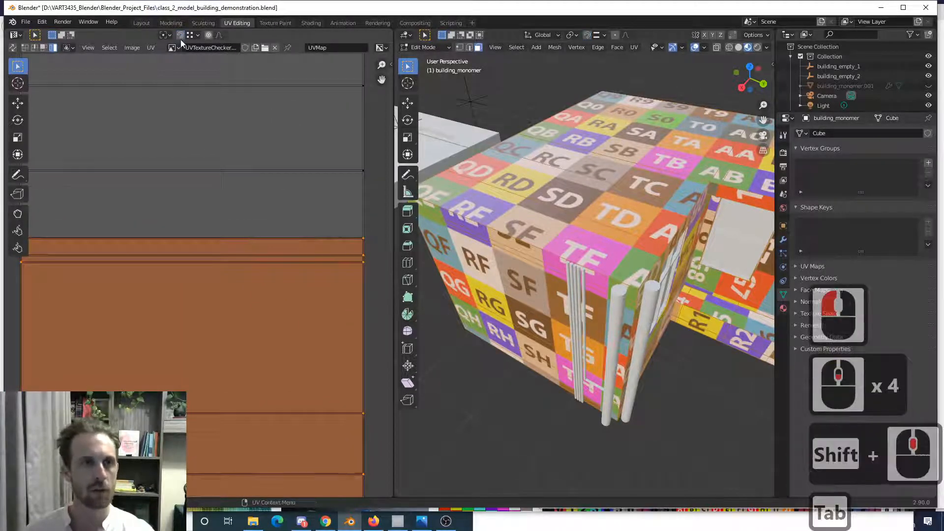
key(shift+Tab)
key(shift+Tab)
key(shift+Tab)
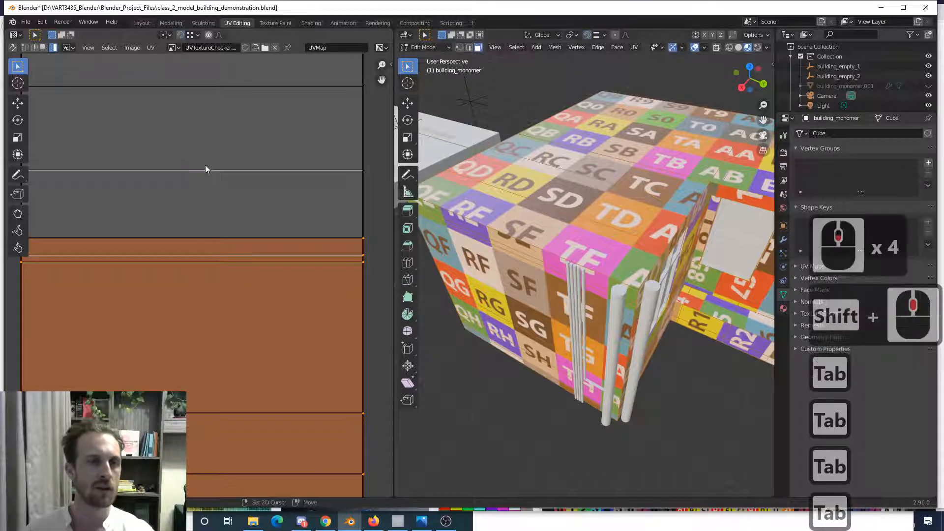
key(shift+Tab)
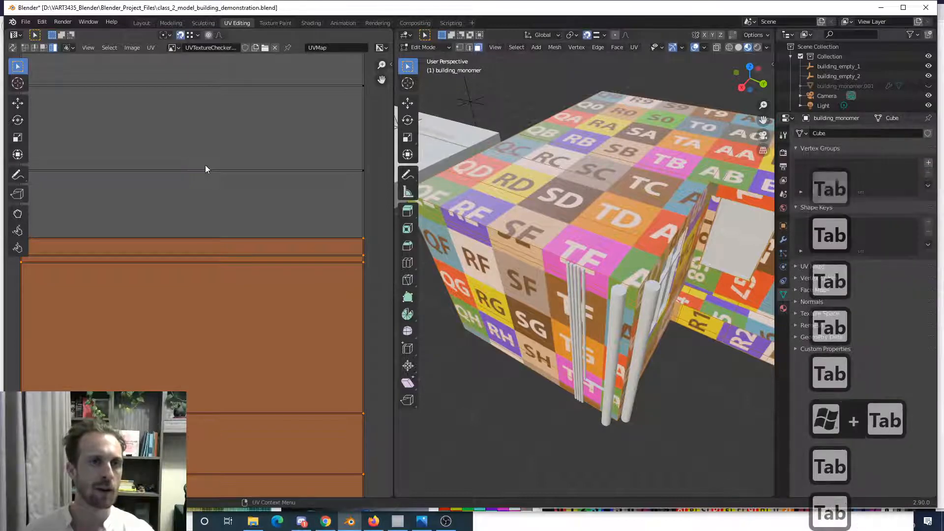
key(shift+Tab)
shift+middle_drag(327, 227, 283, 225)
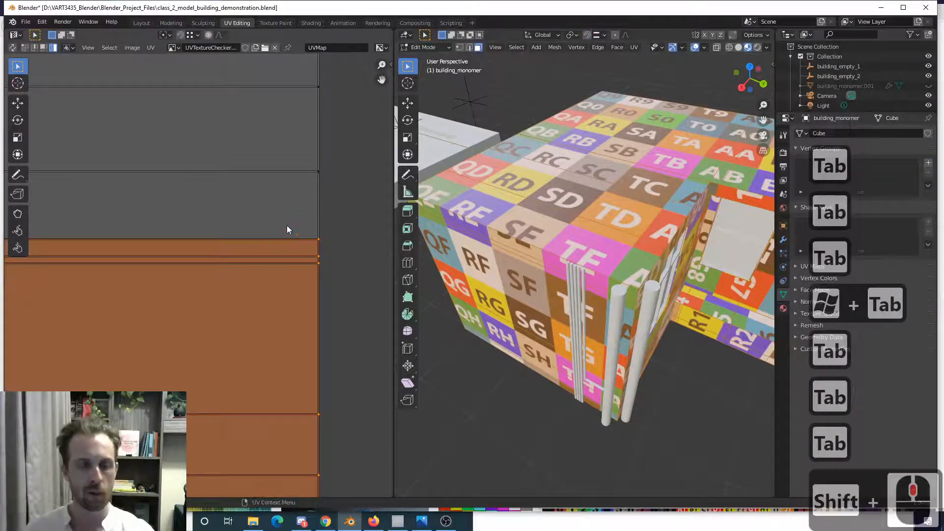
- Switch to UV vertex selection and test moving the shared corner vertex between the end wall's island and the one above, cancelling the move
key(1)
drag(309, 224, 331, 246)
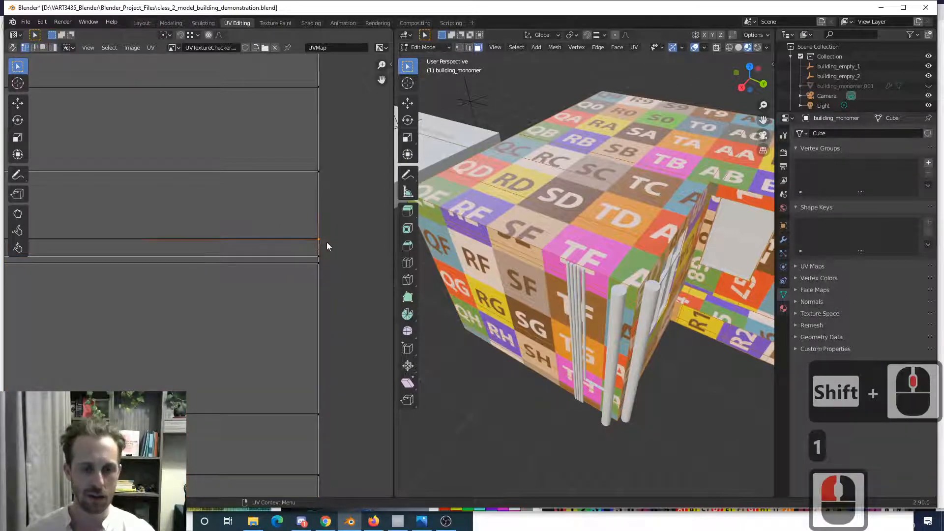
scroll(324, 241, up, 3)
shift+middle_drag(323, 241, 179, 264)
scroll(182, 261, up, 2)
shift+middle_drag(320, 216, 232, 238)
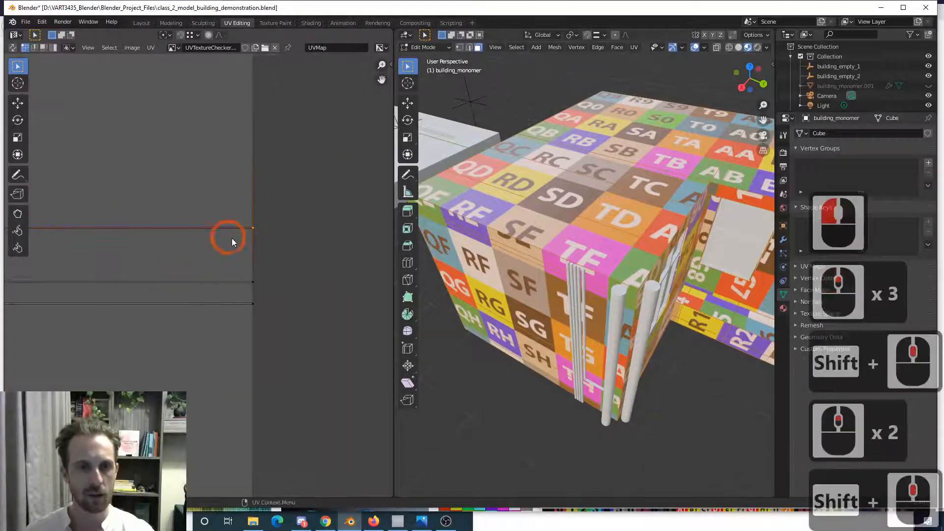
click(269, 229)
click(254, 227)
key(g)
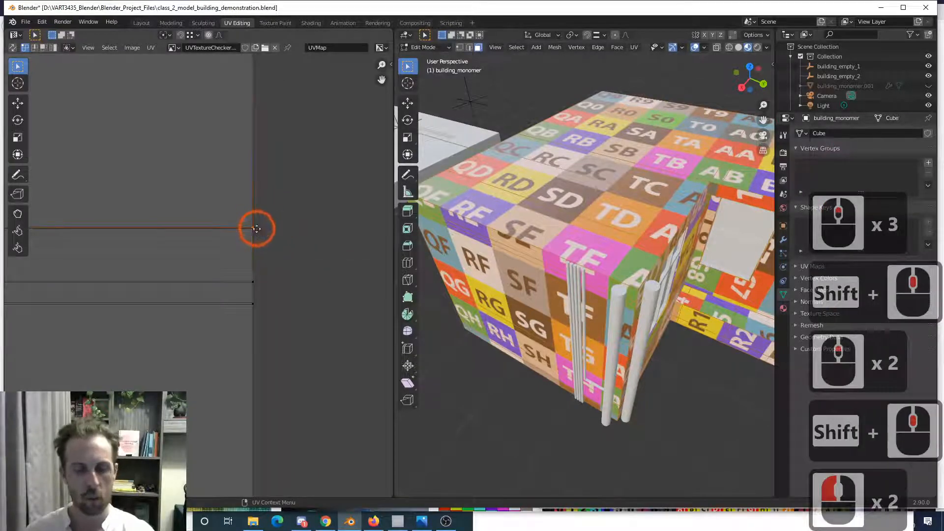
right_click(257, 274)
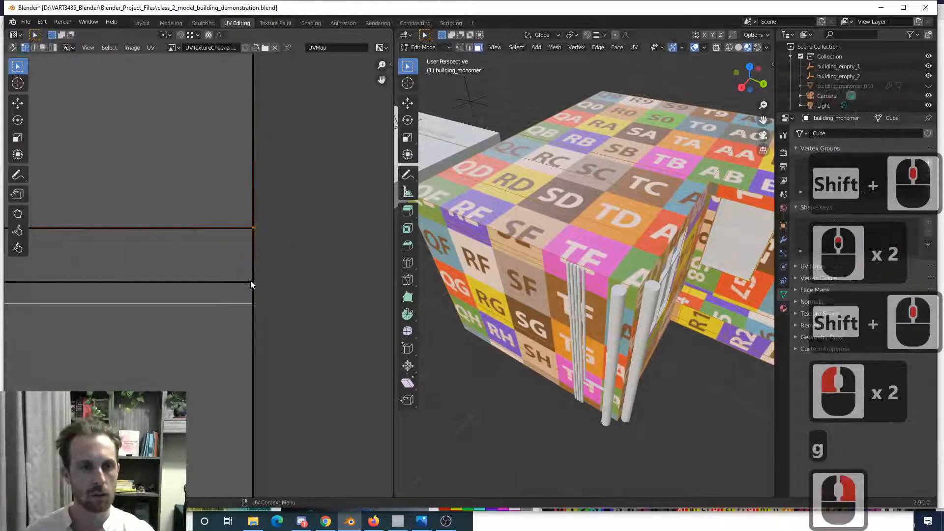
- Test moving the next two vertices down the end wall island's side edge, cancelling each move
click(251, 283)
key(g)
right_click(251, 293)
click(251, 306)
key(g)
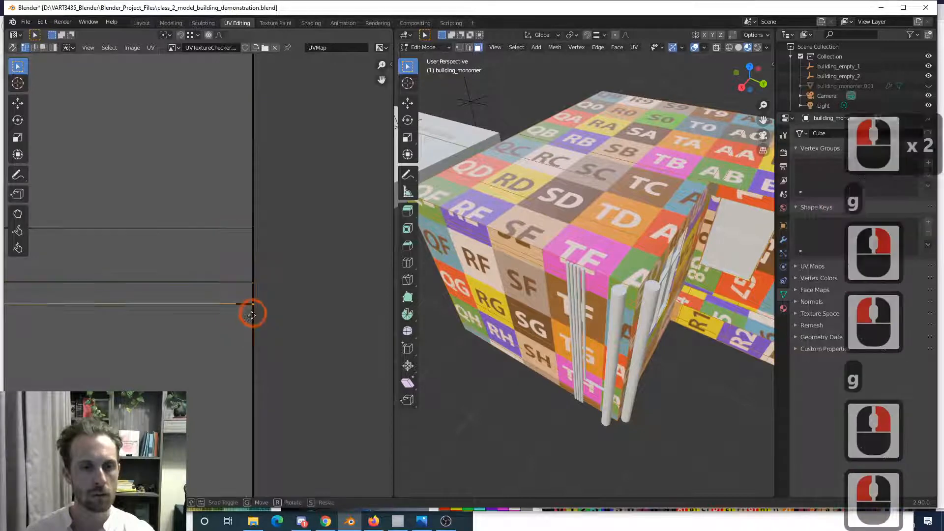
right_click(251, 315)
scroll(221, 290, up, 7)
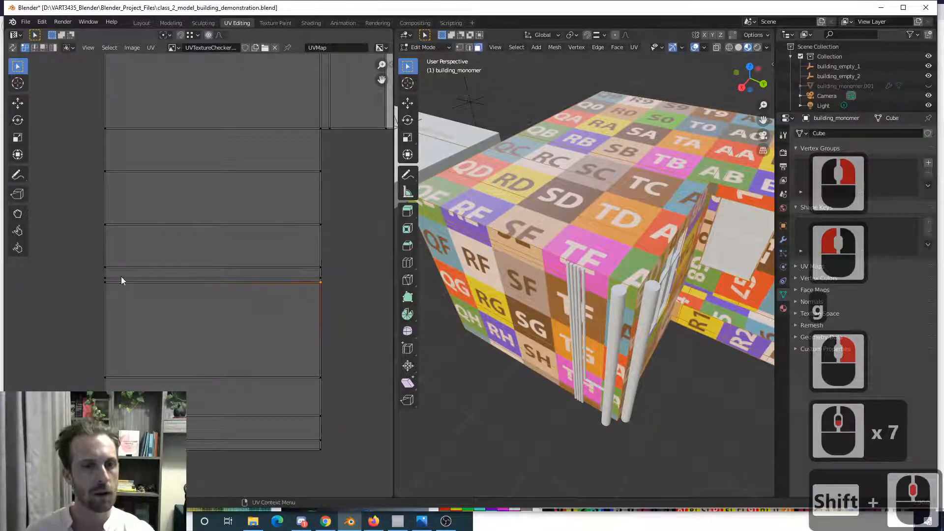
- Undo the vertex selections back to the end wall's island and try moving that island down, cancelling the move
key(ctrl+z)
key(ctrl+z)
key(ctrl+z)
key(ctrl+z)
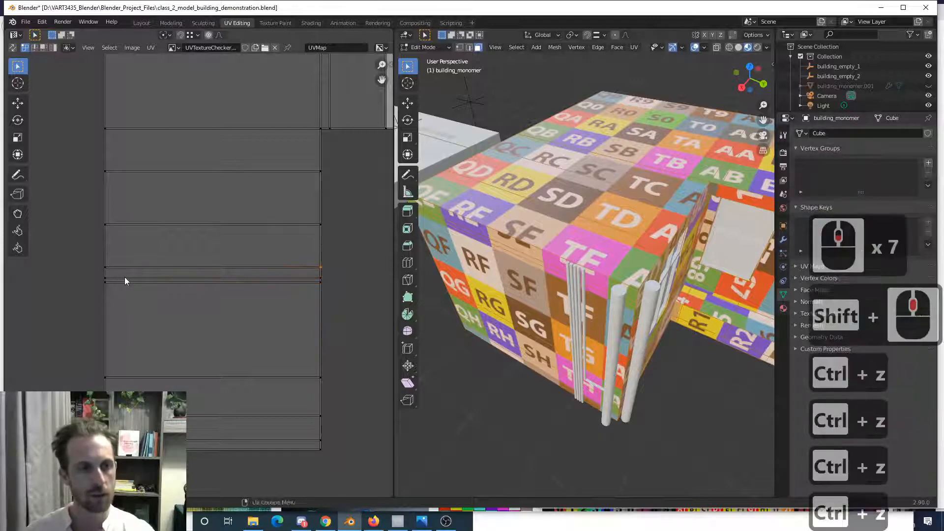
key(ctrl+z)
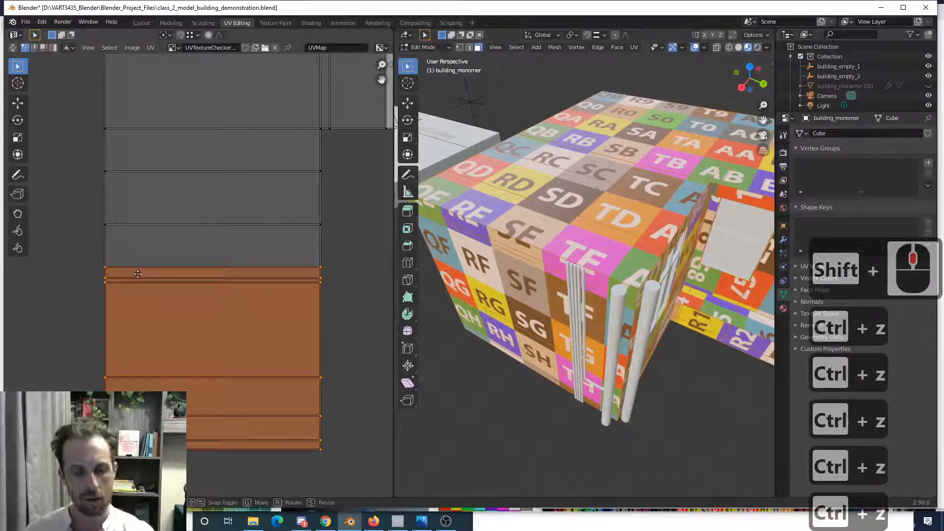
key(g)
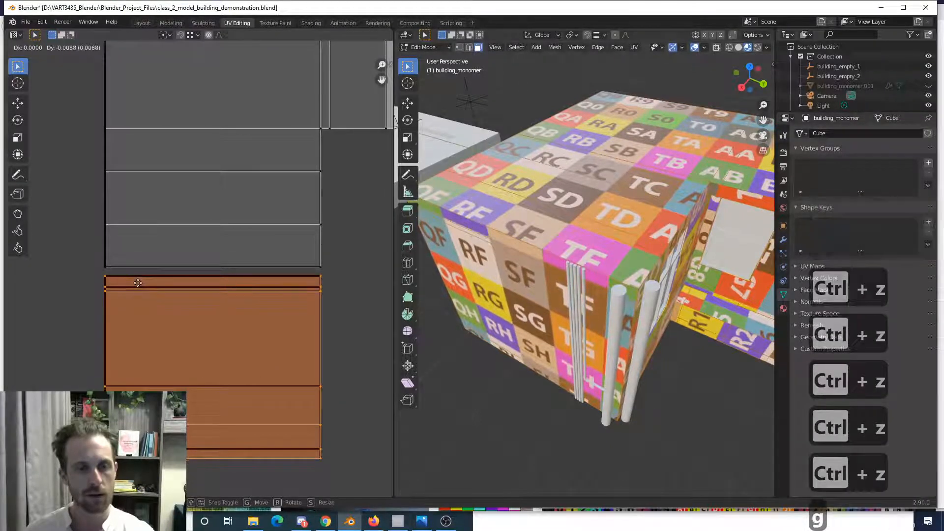
right_click(148, 282)
- Select the shared corner vertex where the two islands meet and test moving it again, cancelling the move
scroll(315, 280, up, 2)
shift+middle_drag(339, 278, 206, 287)
scroll(275, 287, up, 3)
scroll(206, 282, up, 3)
click(210, 278)
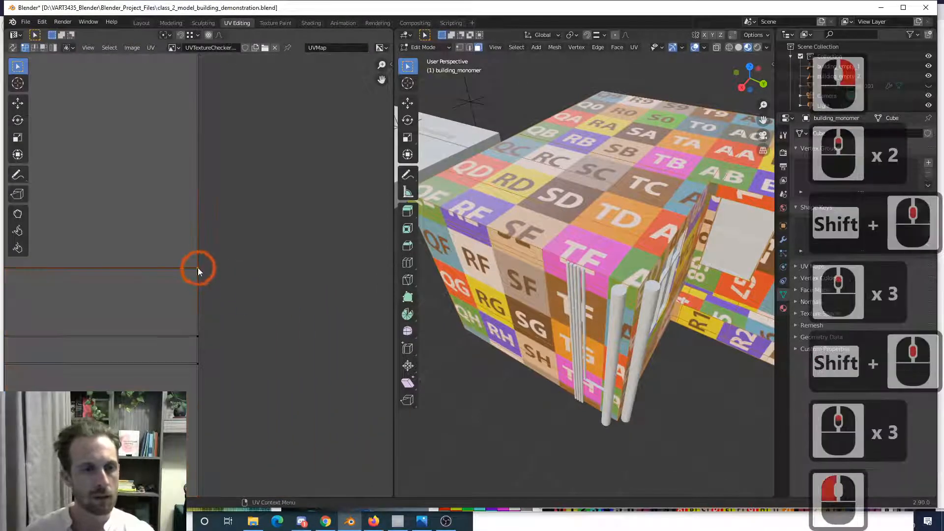
click(197, 267)
key(g)
right_click(201, 274)
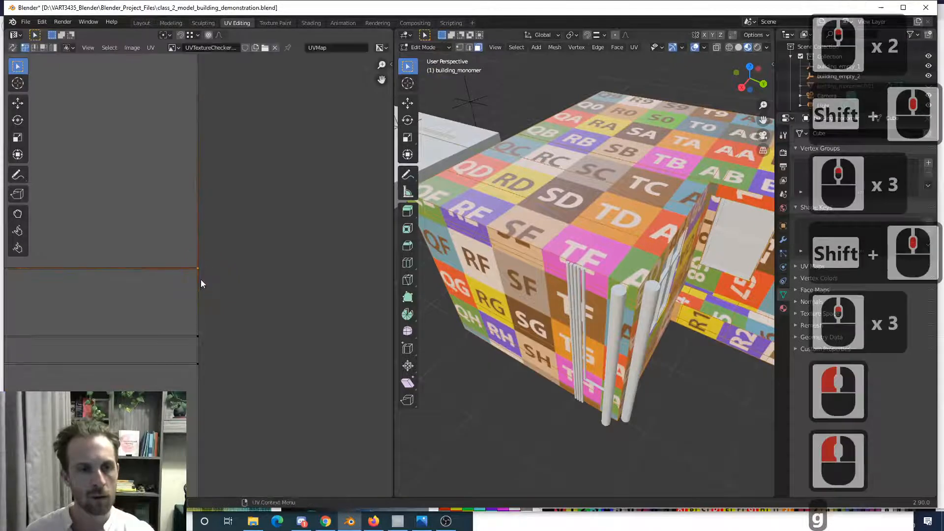
scroll(201, 284, down, 3)
scroll(199, 287, down, 5)
shift+middle_drag(284, 268, 284, 264)
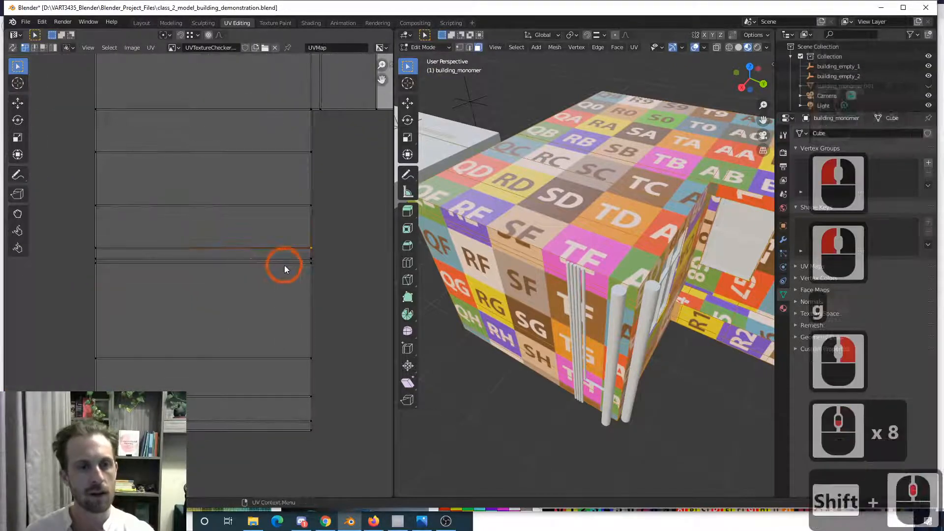
- Switch to island selection, select the joined end wall and roof islands, and move them together
key(4)
click(294, 277)
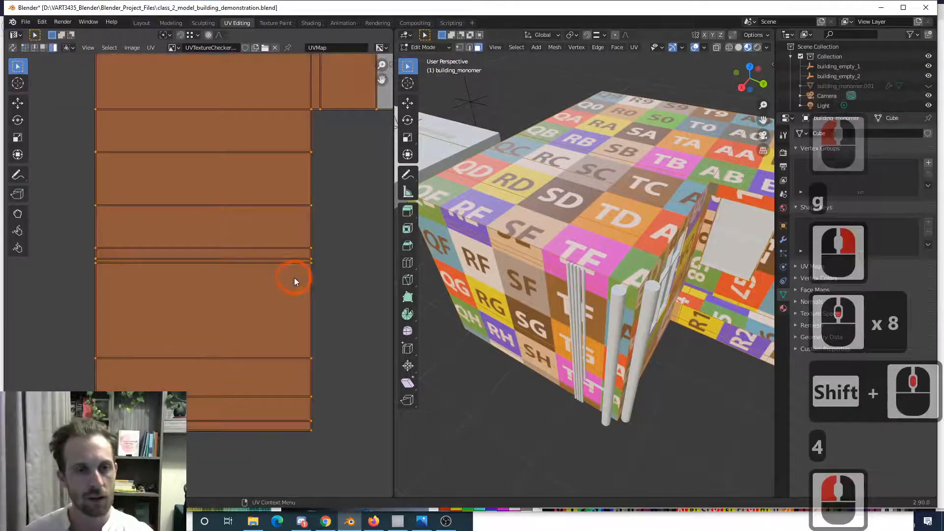
key(g)
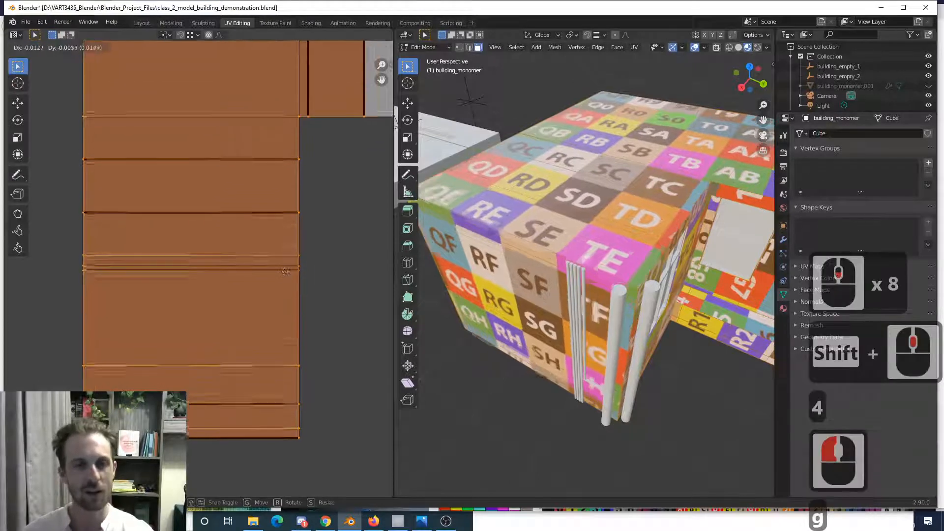
click(278, 265)
- Deselect the UVs and examine how the end wall's faces connect to the rest of the joined UV layout
scroll(264, 262, down, 6)
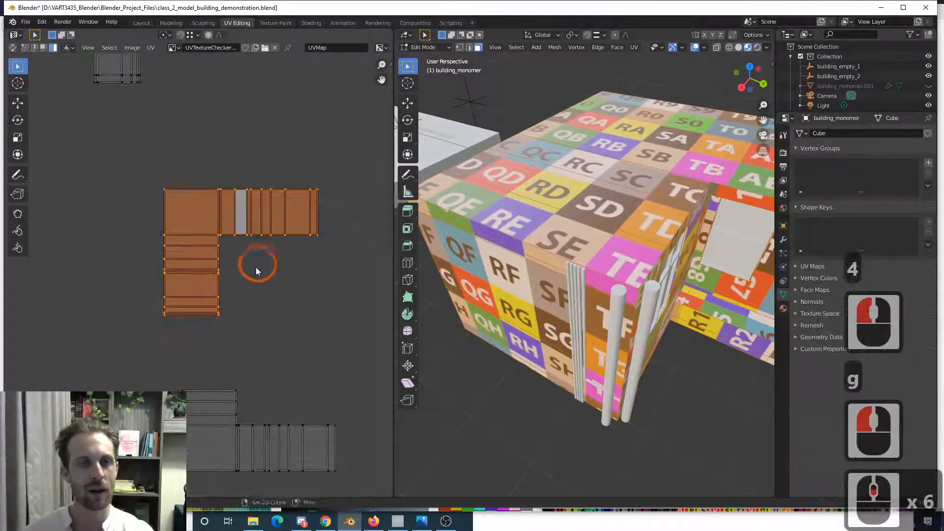
click(256, 270)
scroll(255, 271, up, 7)
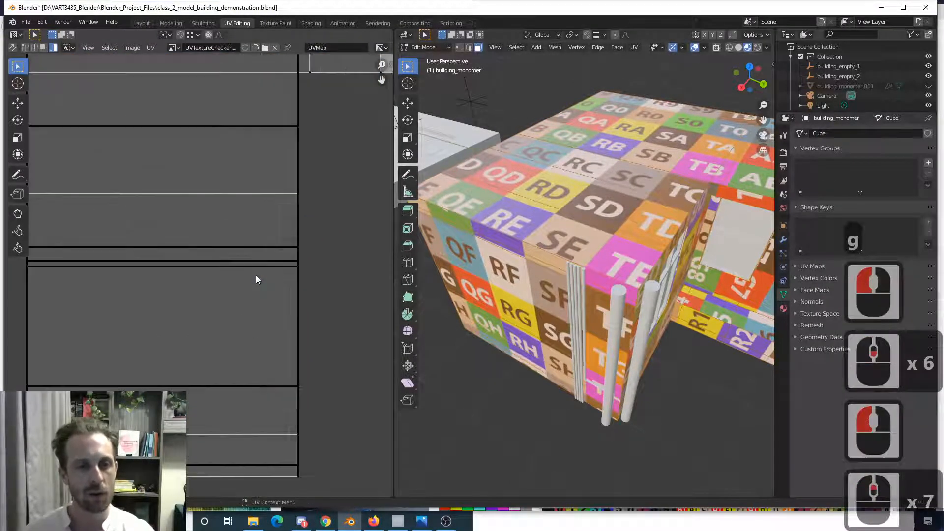
scroll(255, 276, down, 5)
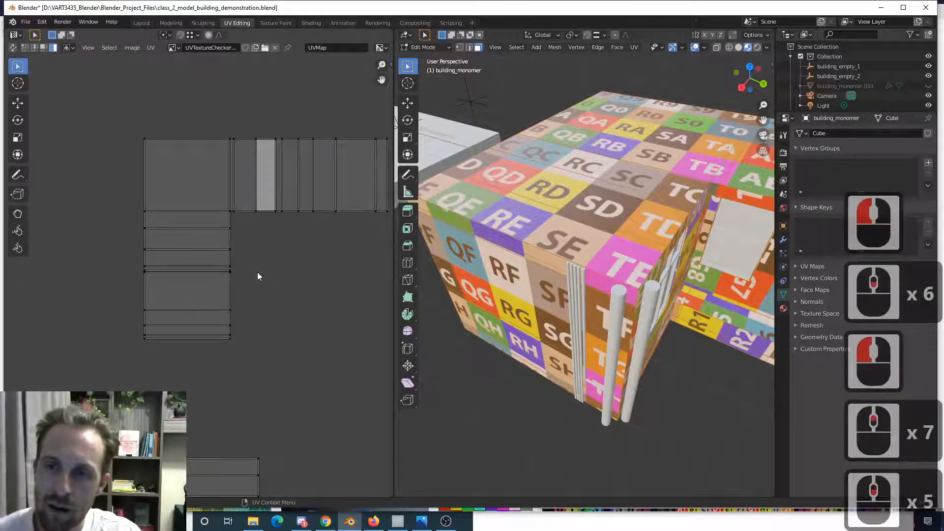
scroll(258, 273, up, 2)
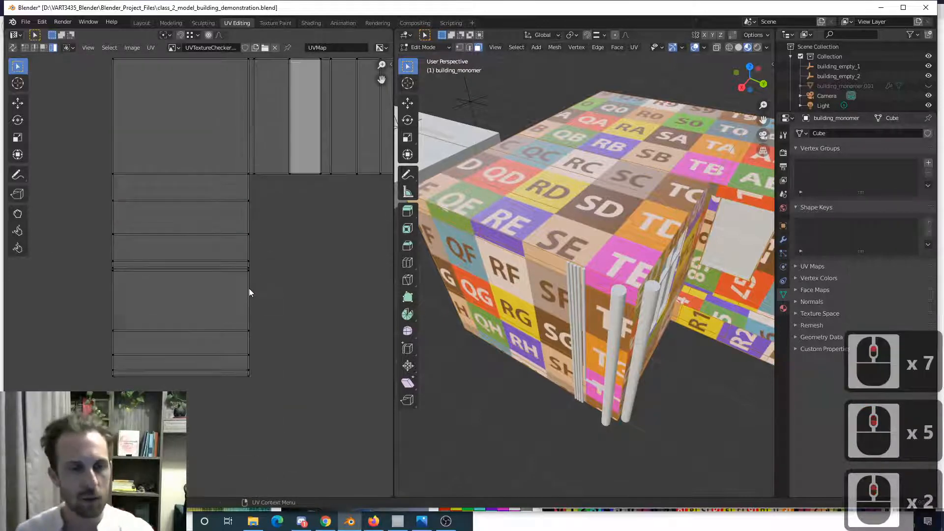
scroll(250, 293, up, 2)
scroll(250, 294, down, 2)
scroll(249, 287, up, 2)
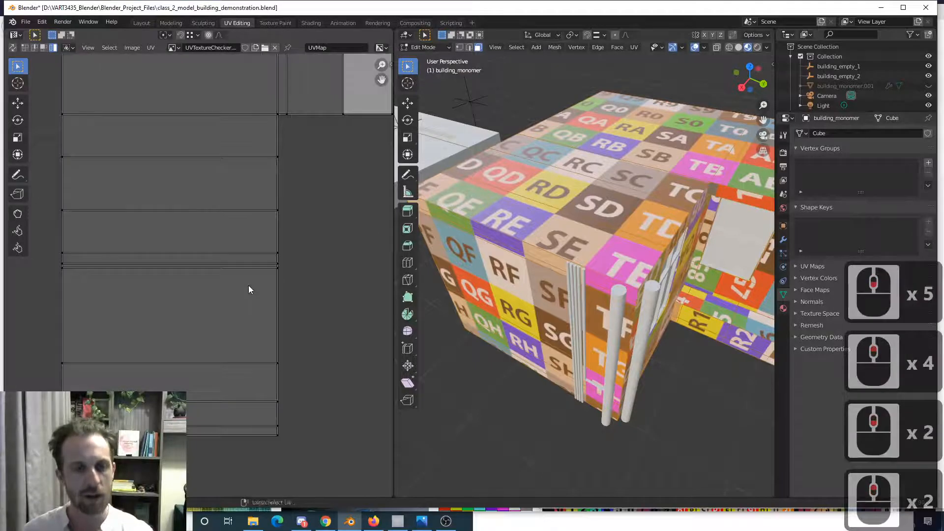
- Undo the joined island's move and the preceding selections until only the end wall's island is selected
key(ctrl+z)
key(ctrl+z)
key(ctrl+z)
key(ctrl+z)
key(ctrl+z)
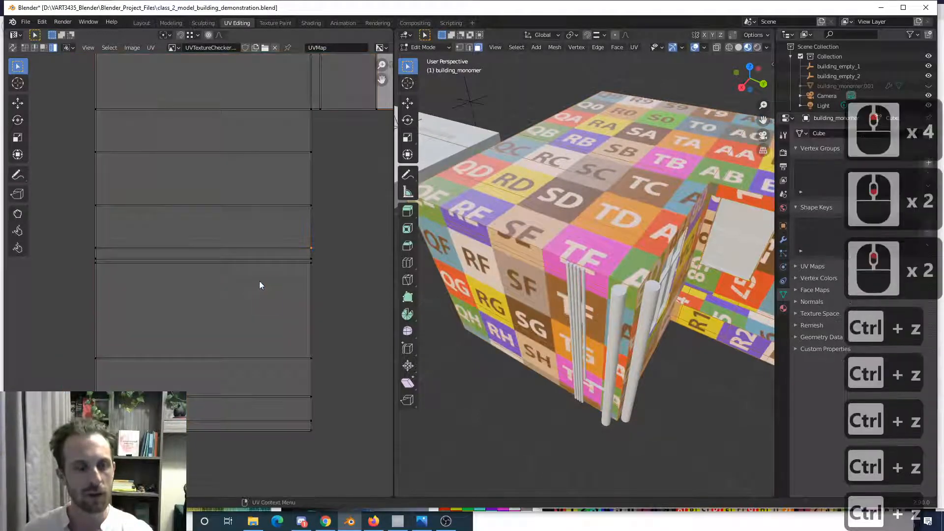
key(ctrl+z)
key(ctrl+z)
key(ctrl+z)
key(ctrl+z)
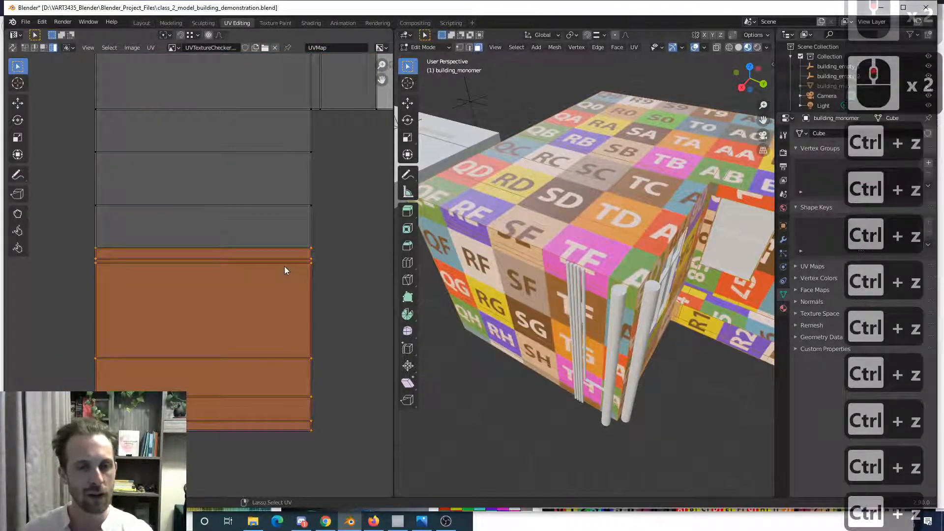
- Undo back to the end wall's selected island and shift it slightly down along Y, leaving a small gap below the roof island
key(ctrl+z)
key(ctrl+z)
key(ctrl+z)
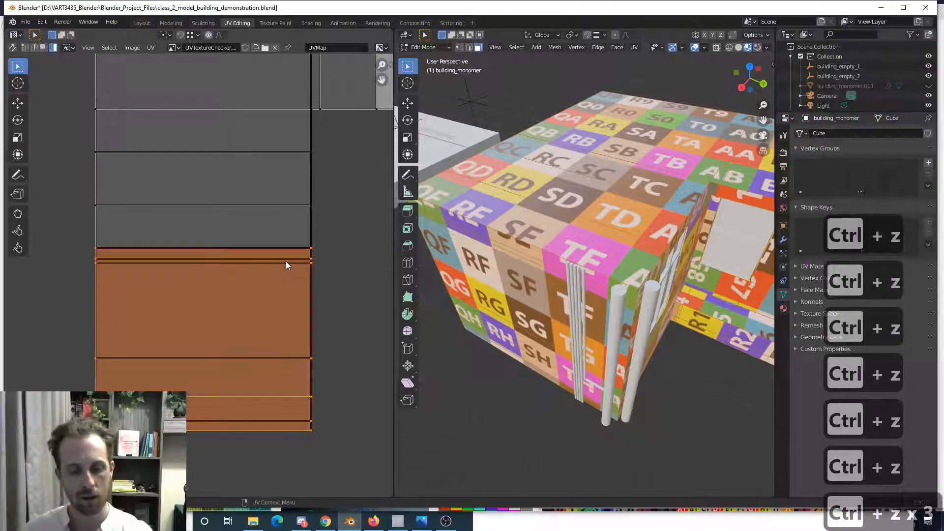
key(g)
key(y)
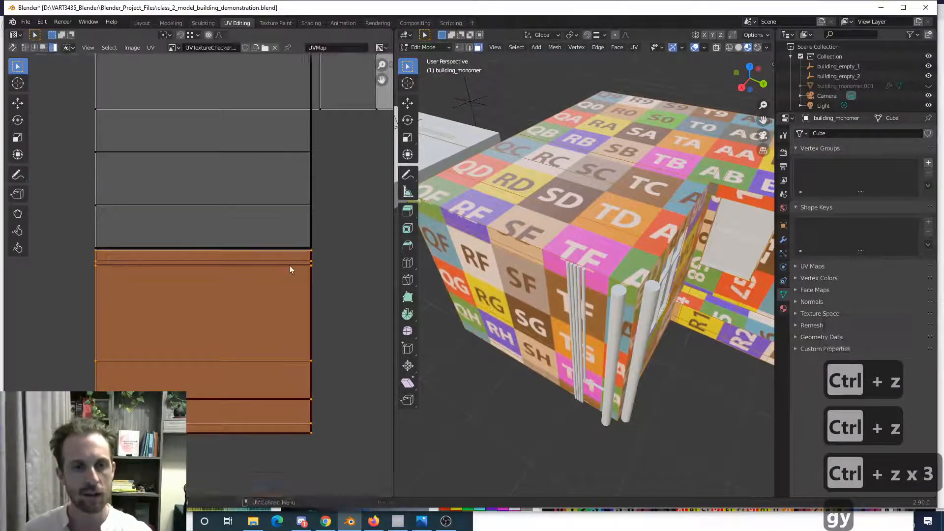
click(293, 265)
- Select both the roof and end wall islands and try to merge their UV vertices across the gap
scroll(305, 261, up, 2)
shift+scroll(274, 257, down, 1)
scroll(273, 246, up, 3)
shift+scroll(274, 233, down, 1)
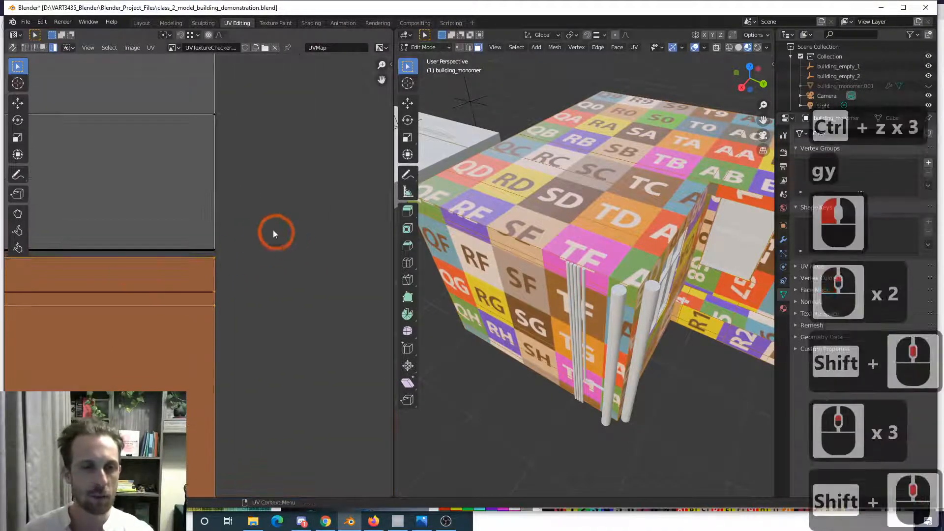
click(205, 246)
click(228, 264)
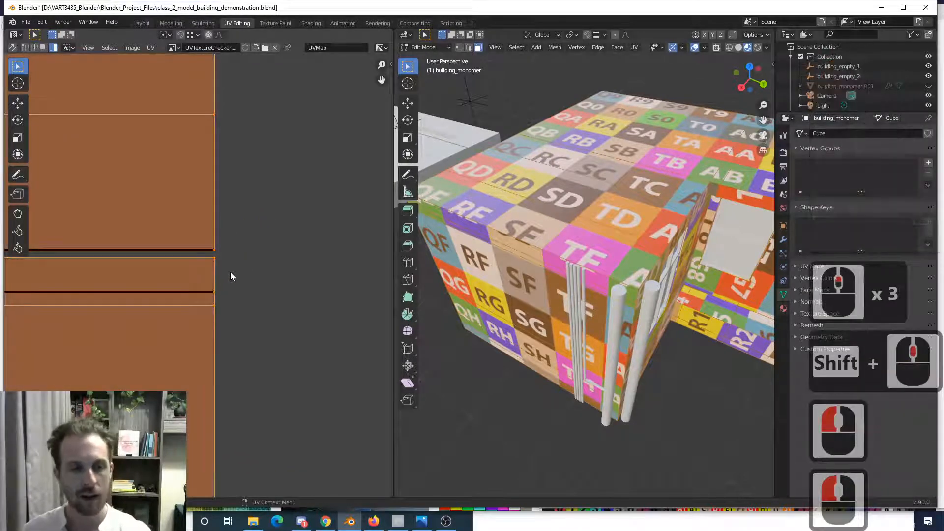
key(m)
click(224, 296)
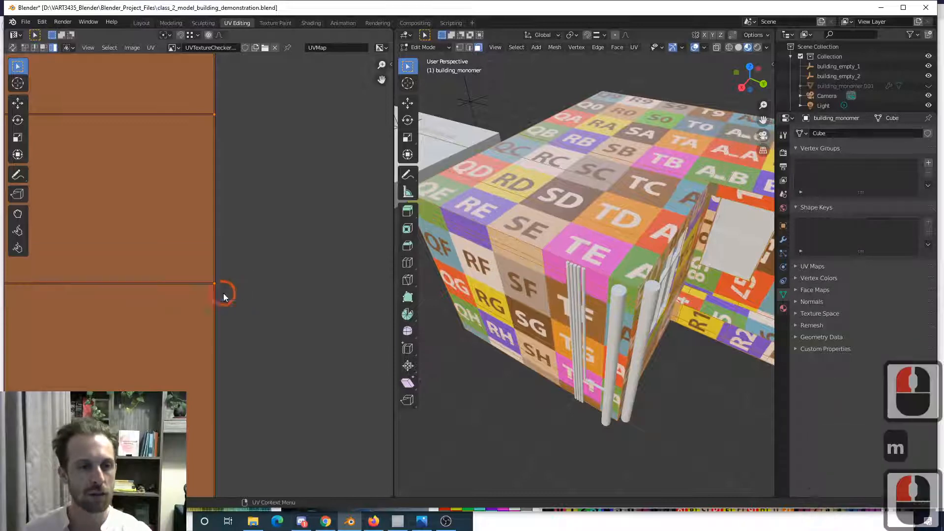
scroll(221, 285, up, 3)
scroll(223, 283, down, 6)
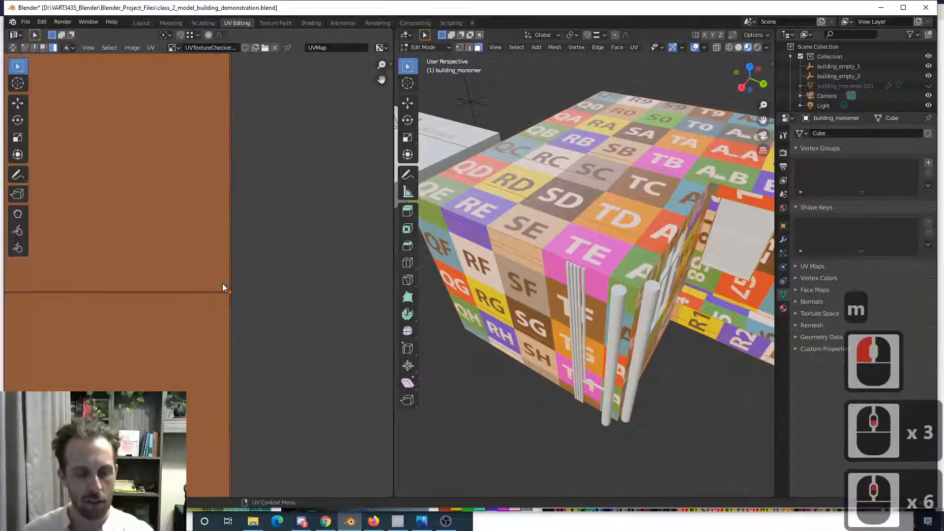
- Undo the merge of the roof and end wall UV vertices
key(ctrl+z)
scroll(220, 285, down, 4)
scroll(256, 288, up, 6)
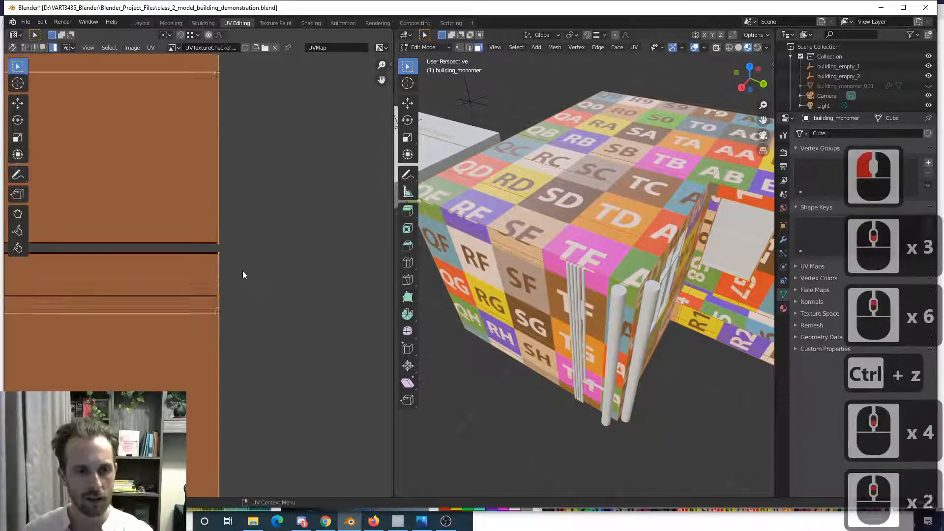
- Select only the end wall's island and, with vertex snapping on, move it up along Y onto the roof island's corner vertex
click(273, 223)
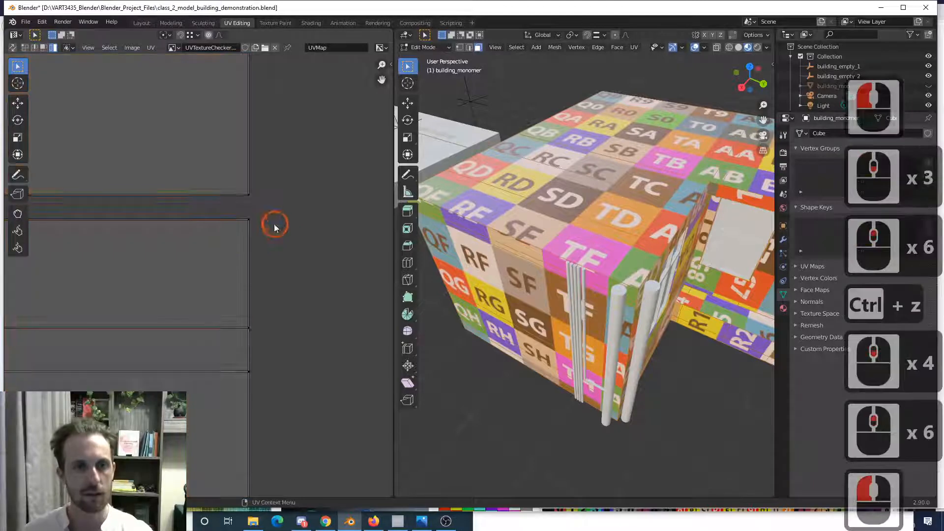
click(239, 235)
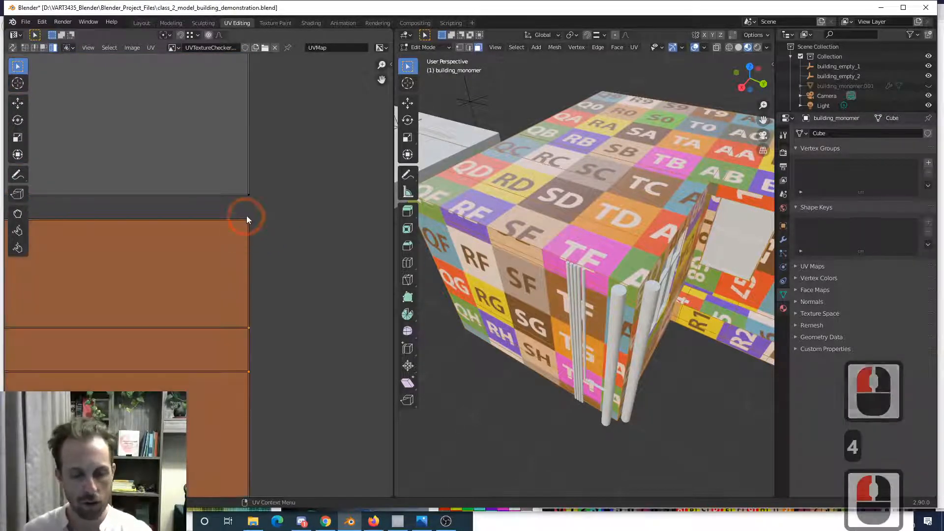
key(g)
key(y)
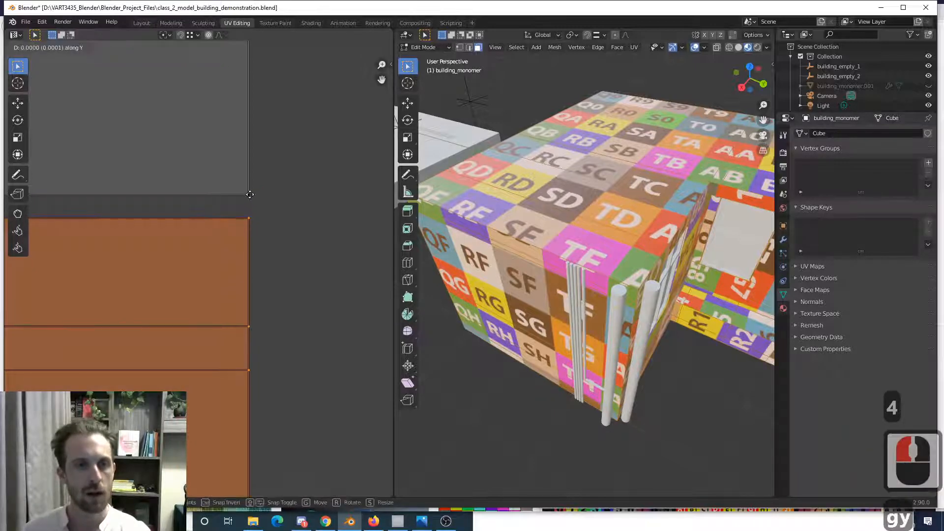
click(246, 194)
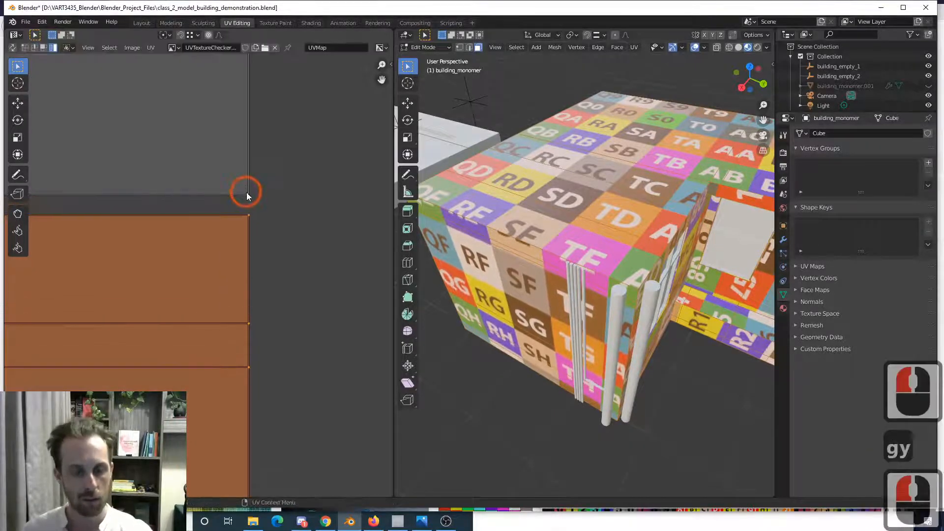
key(Tab)
click(237, 207)
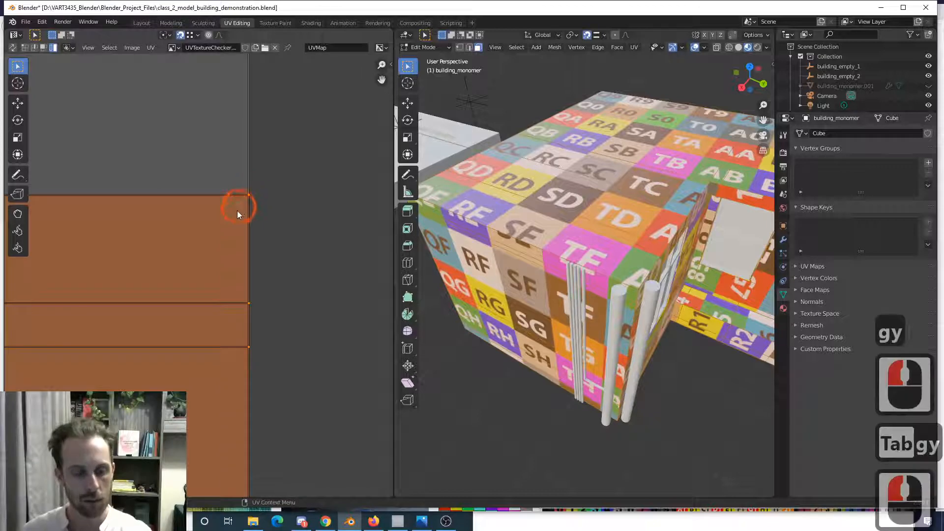
- Check the shared corner in vertex selection, then return to island selection and select the entire joined roof and wall layout
click(274, 229)
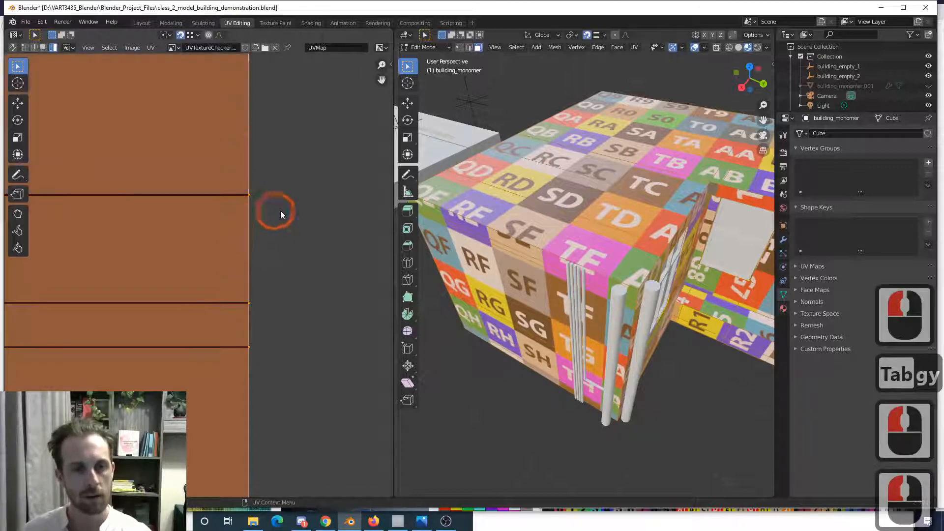
click(280, 213)
key(1)
click(259, 209)
key(4)
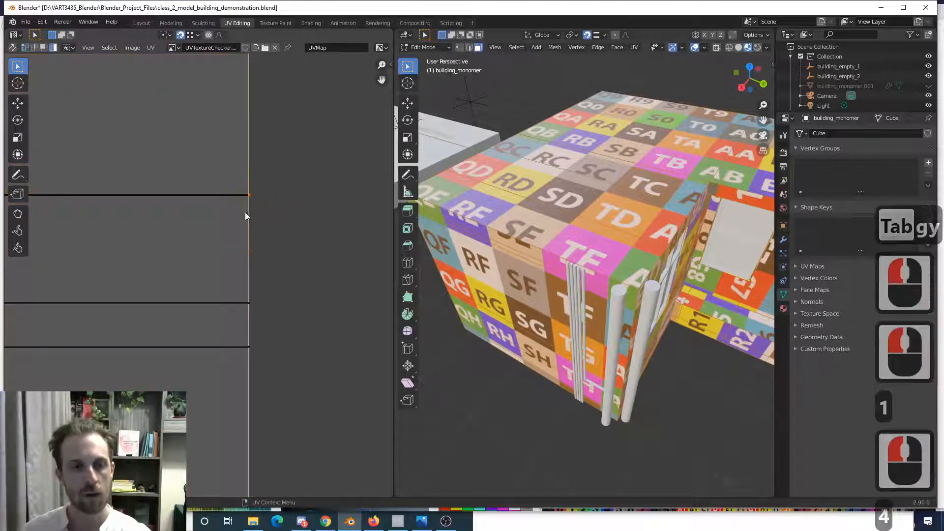
click(243, 220)
scroll(243, 220, down, 13)
shift+middle_drag(235, 232, 256, 273)
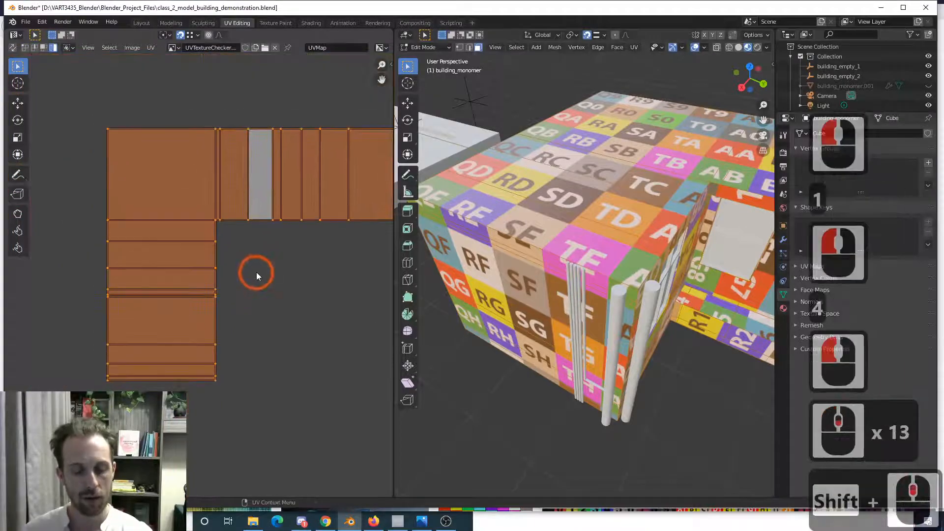
- Test moving the joined island with snapping on and off, cancelling both moves, and leave snapping off with everything deselected
key(g)
key(g)
right_click(173, 276)
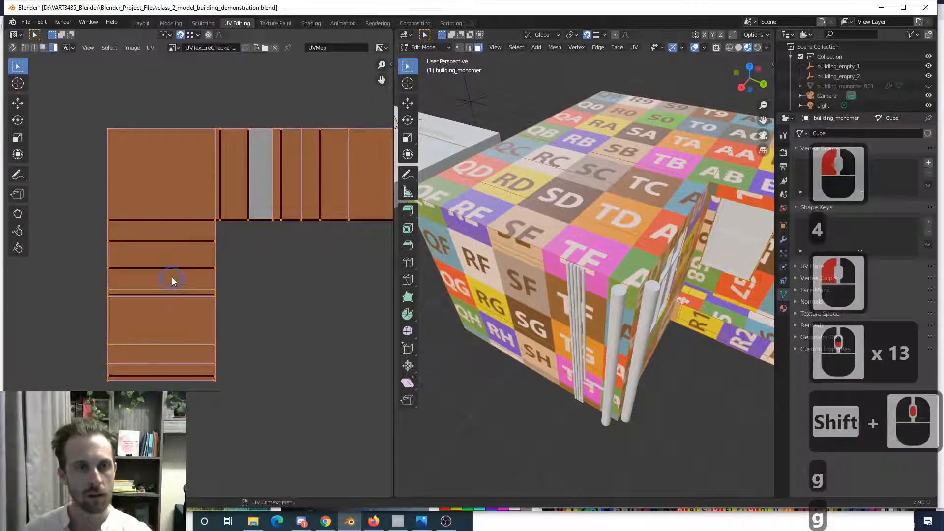
key(shift+Tab)
key(g)
right_click(199, 275)
scroll(212, 273, down, 7)
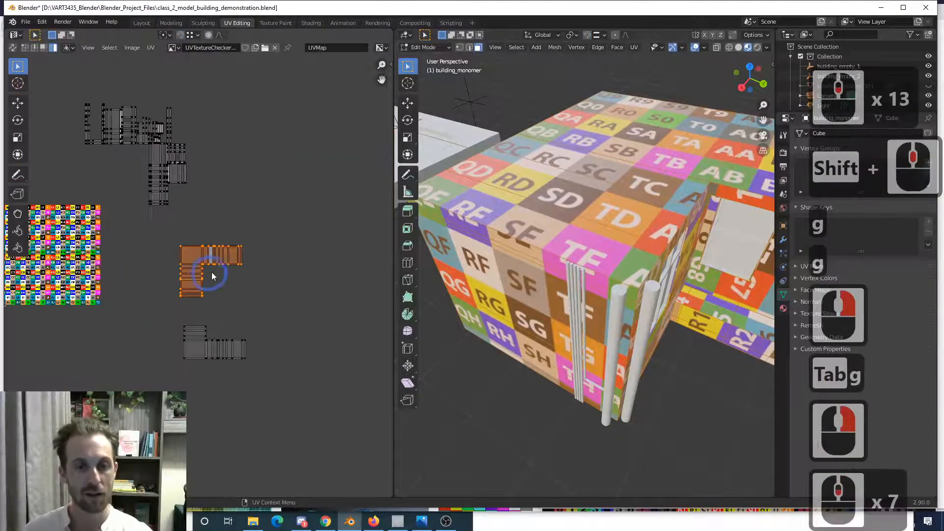
click(251, 300)
scroll(251, 297, up, 4)
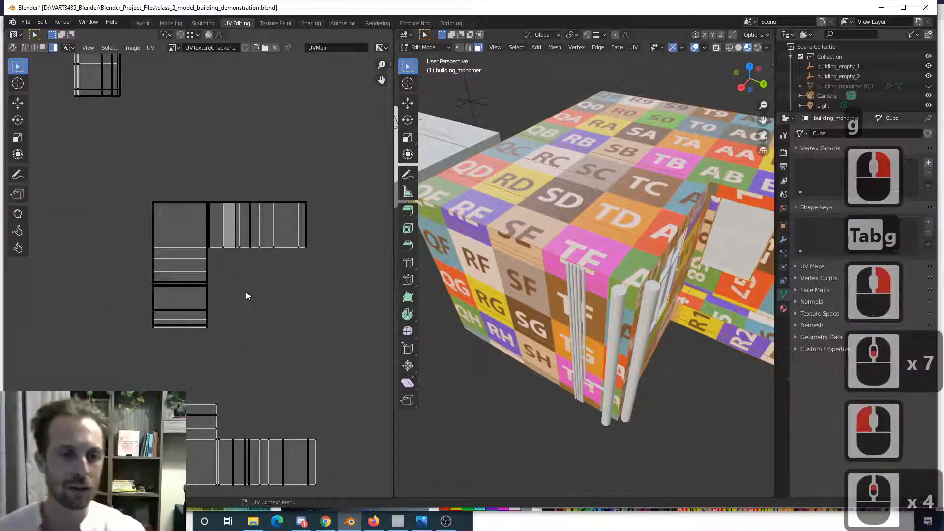
- Select the joined L-shaped island and move it closer to the checker texture, clear of the other islands
scroll(251, 285, down, 2)
scroll(253, 289, down, 1)
shift+middle_drag(187, 203, 274, 219)
scroll(580, 261, down, 2)
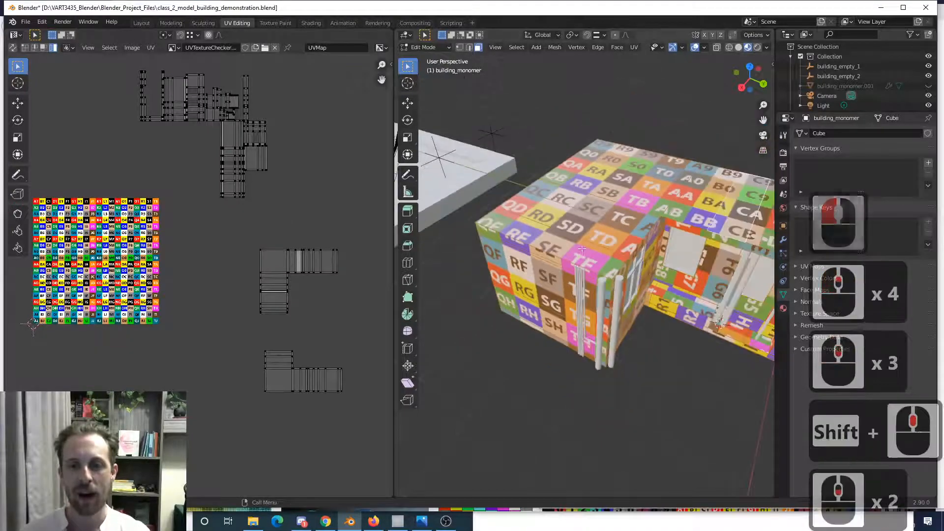
click(280, 276)
key(g)
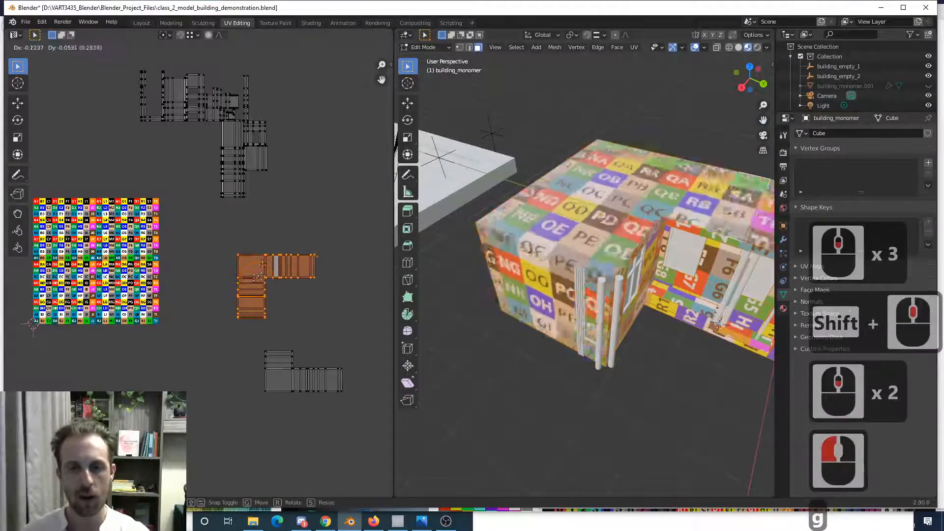
click(536, 256)
middle_drag(509, 278, 504, 236)
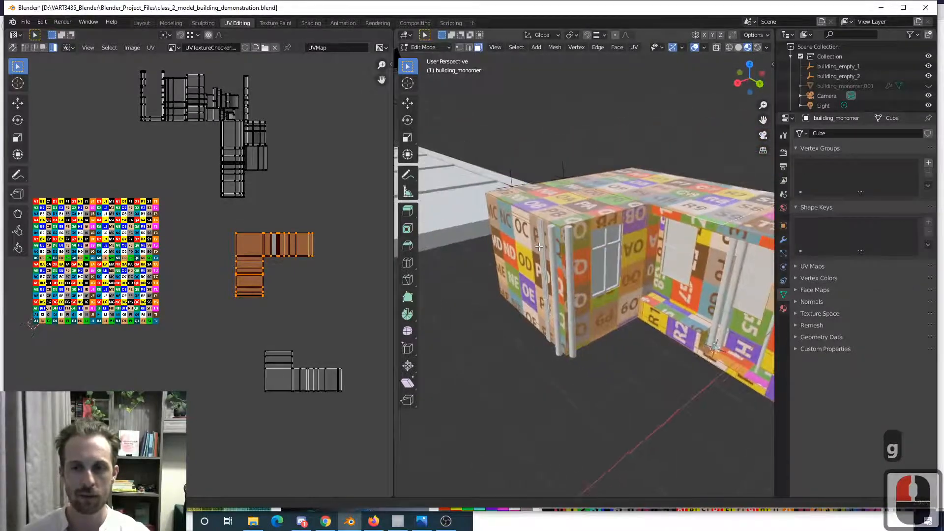
- Select the U-shaped island in the upper UV cluster and move it between the checker texture and the L-shaped island
click(155, 120)
middle_drag(492, 249, 466, 245)
scroll(513, 262, down, 3)
click(153, 123)
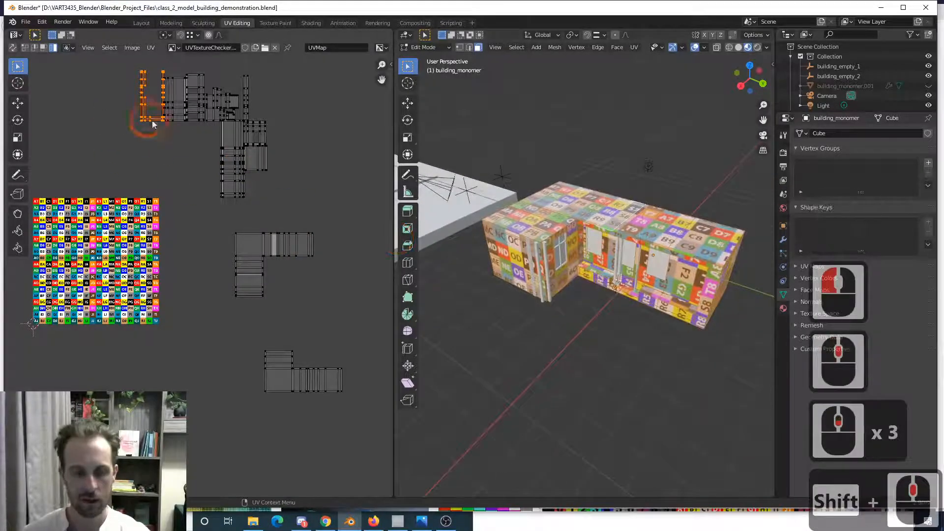
key(g)
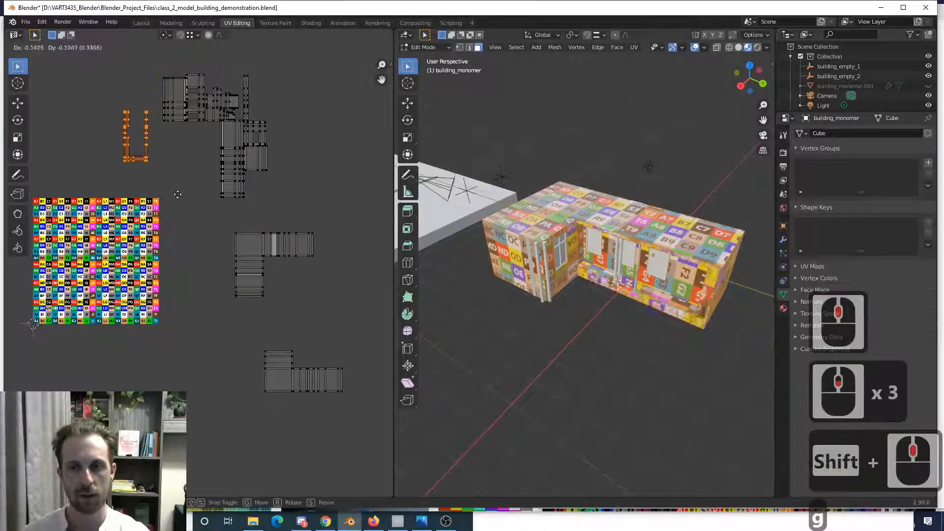
click(242, 300)
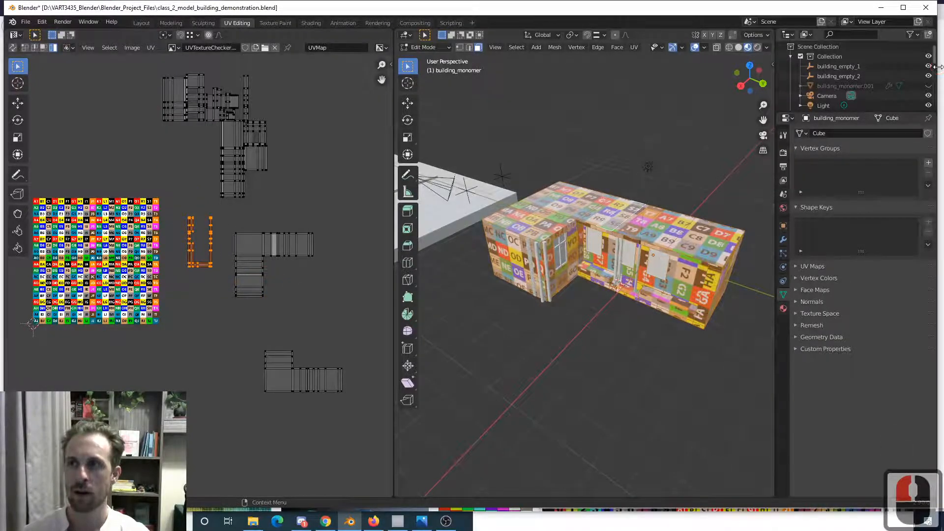
- Narrow the Blender window and resize the Photos window so apartment_photo.jpg sits beside it
drag(937, 66, 708, 69)
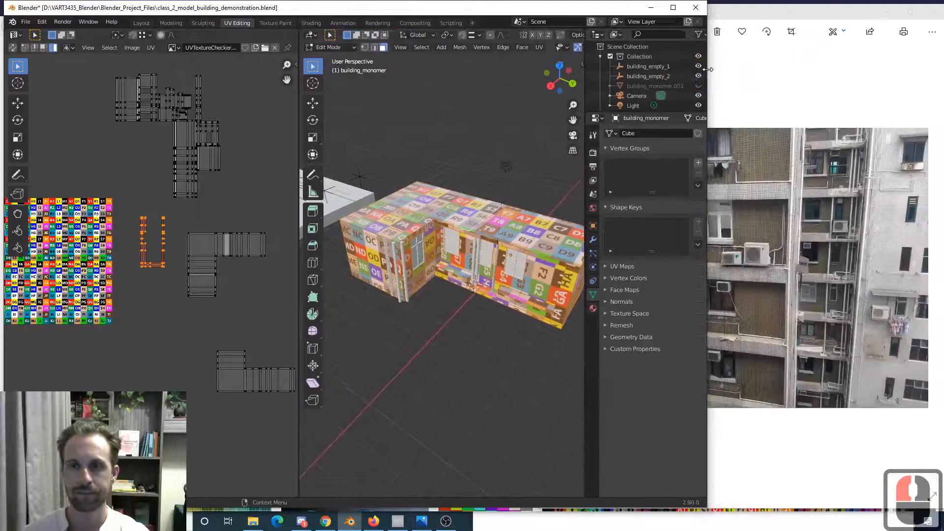
click(729, 73)
drag(536, 103, 700, 98)
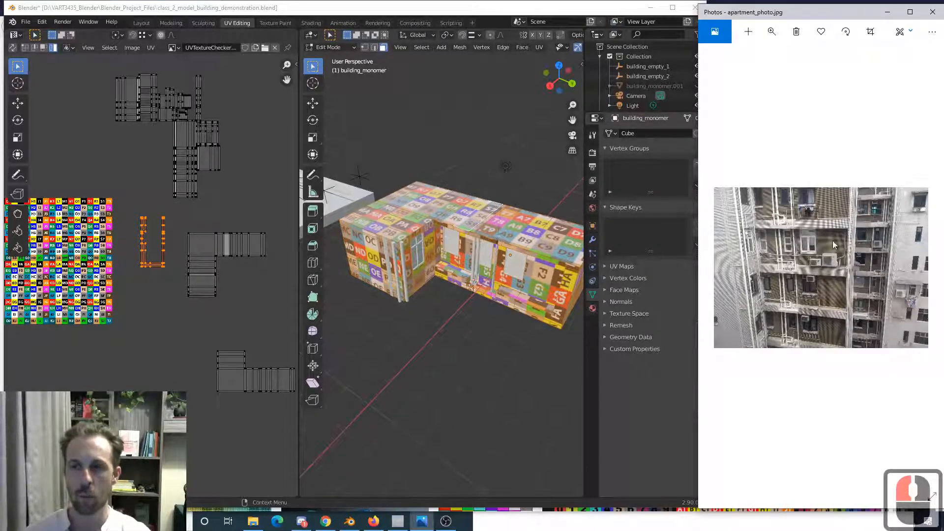
- View the model's recessed facade and zoom into apartment_photo.jpg to examine the matching balcony walls and windows
scroll(510, 291, up, 2)
middle_drag(509, 290, 457, 276)
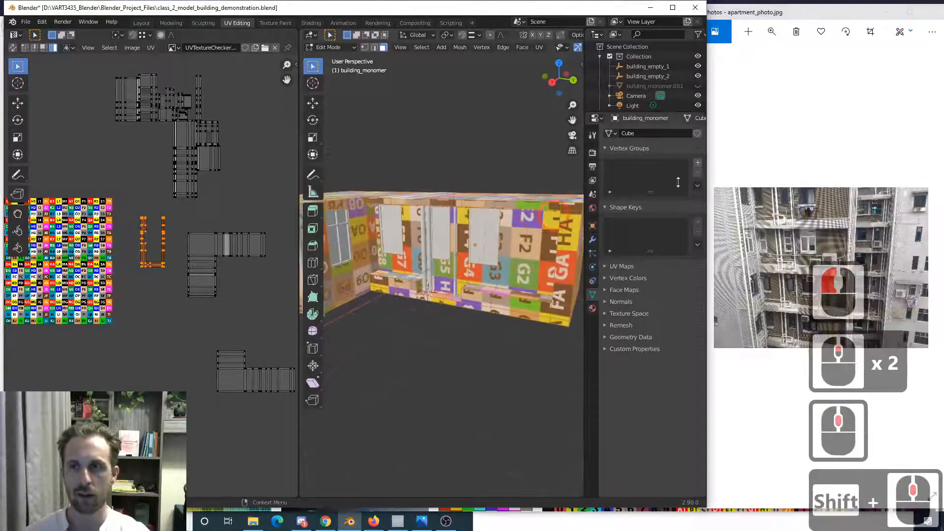
click(771, 30)
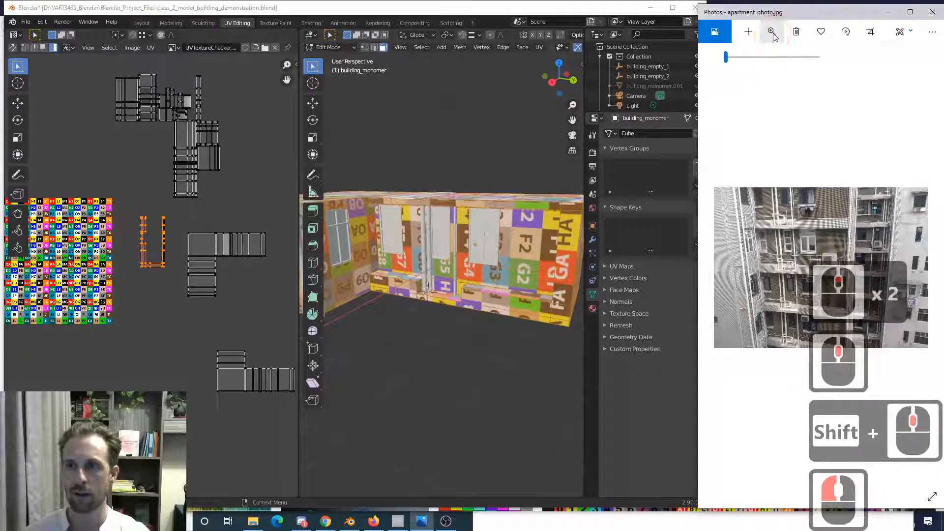
click(772, 36)
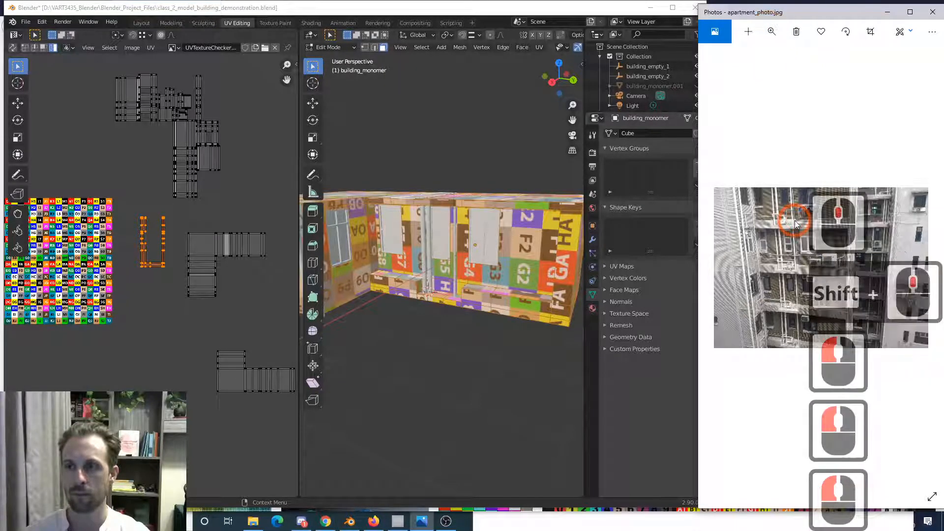
click(771, 31)
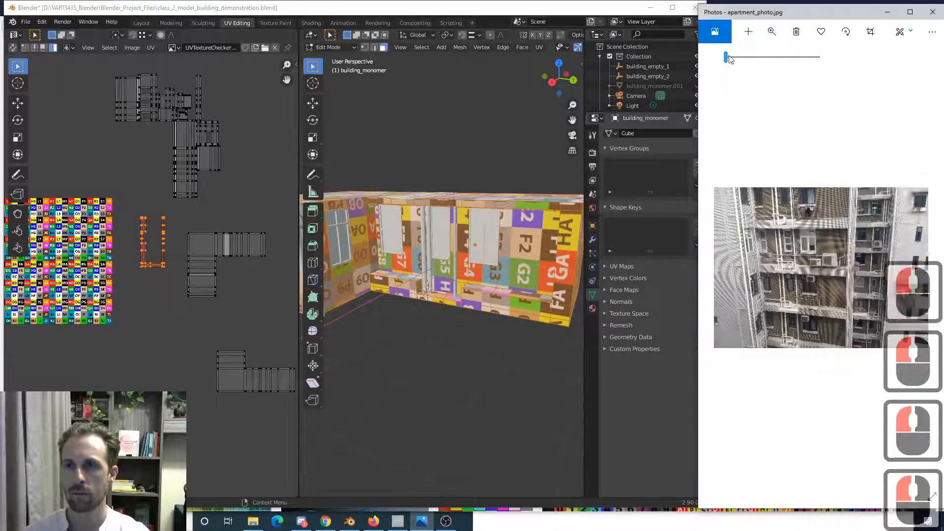
drag(727, 57, 732, 59)
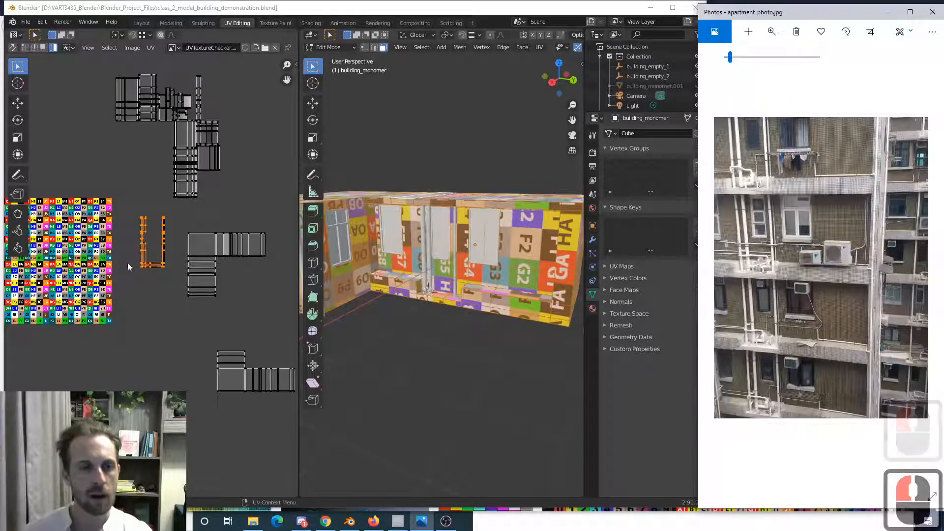
- Move the selected U-shaped island slightly lower so it sits about level with the L-shaped island
scroll(406, 266, down, 2)
middle_drag(406, 266, 385, 283)
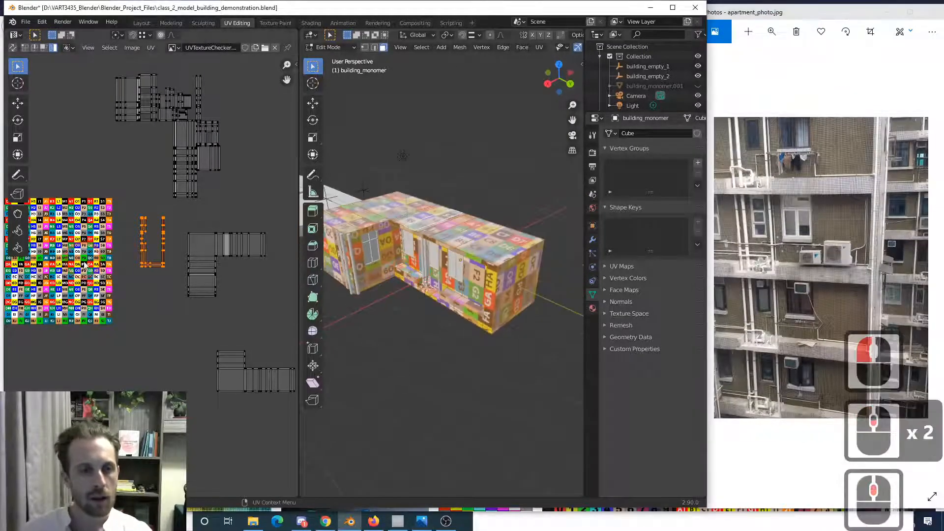
scroll(147, 257, up, 4)
key(g)
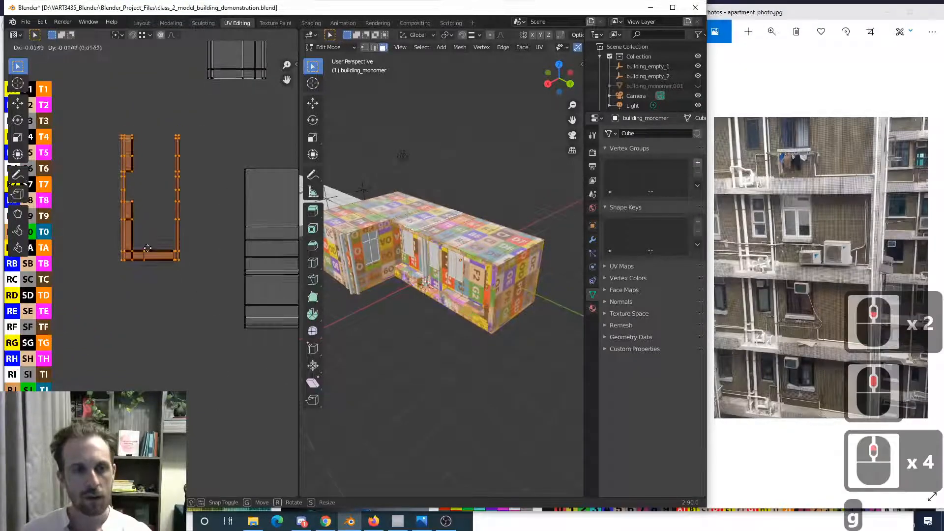
click(189, 285)
scroll(190, 286, down, 2)
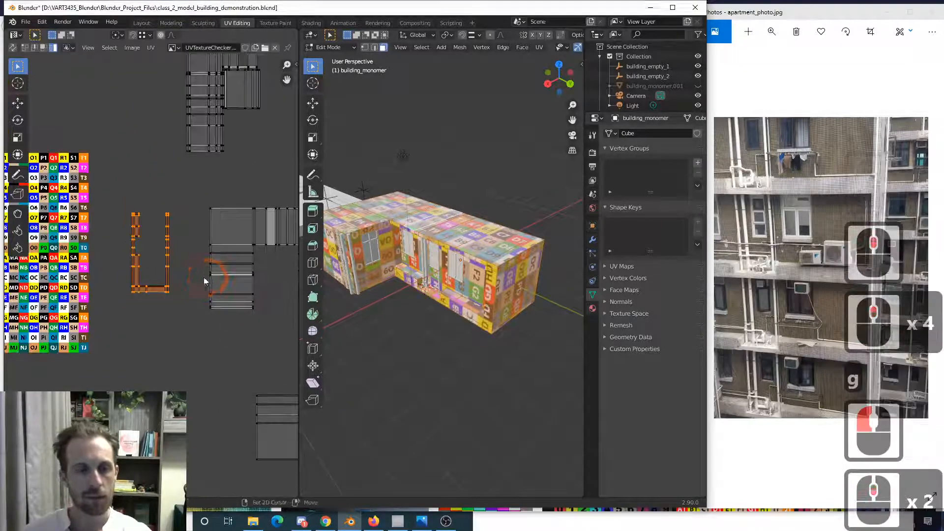
shift+middle_drag(208, 275, 172, 283)
middle_drag(412, 264, 447, 241)
scroll(447, 242, up, 2)
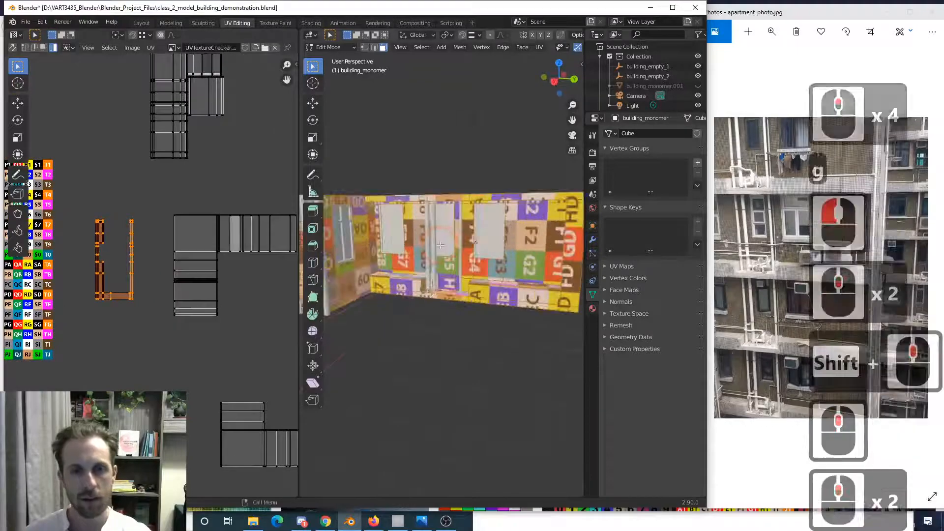
- Rotate the selected U-shaped UV island by 90 degrees and by a further 180 degrees so its closed end faces away from the checker texture
scroll(236, 302, down, 1)
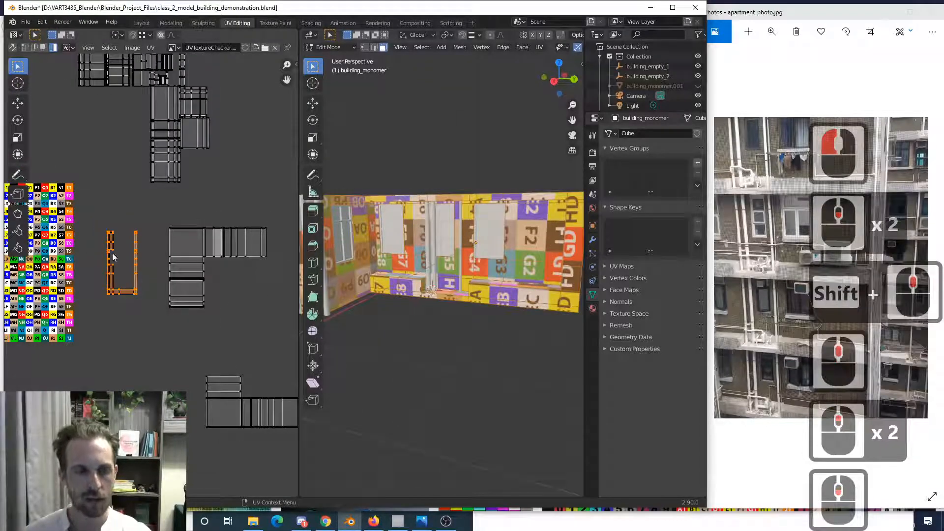
text(r90)
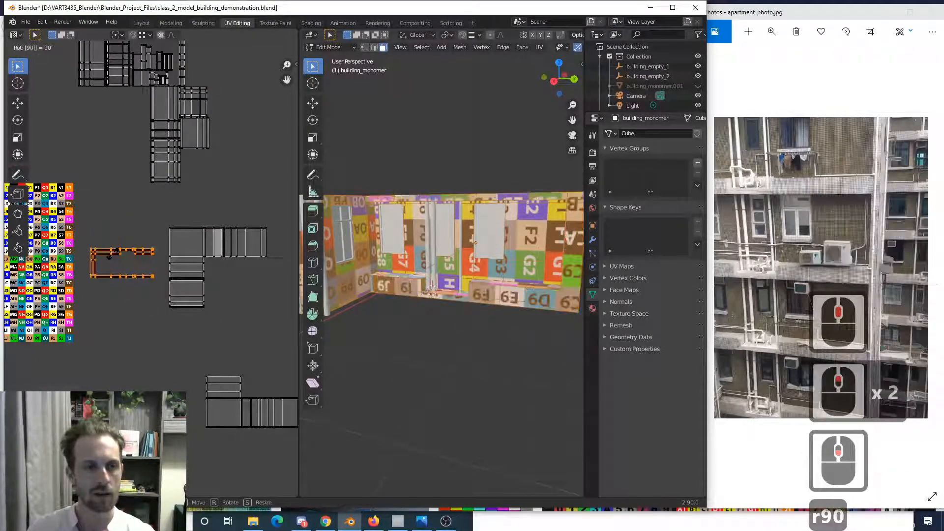
key(Return)
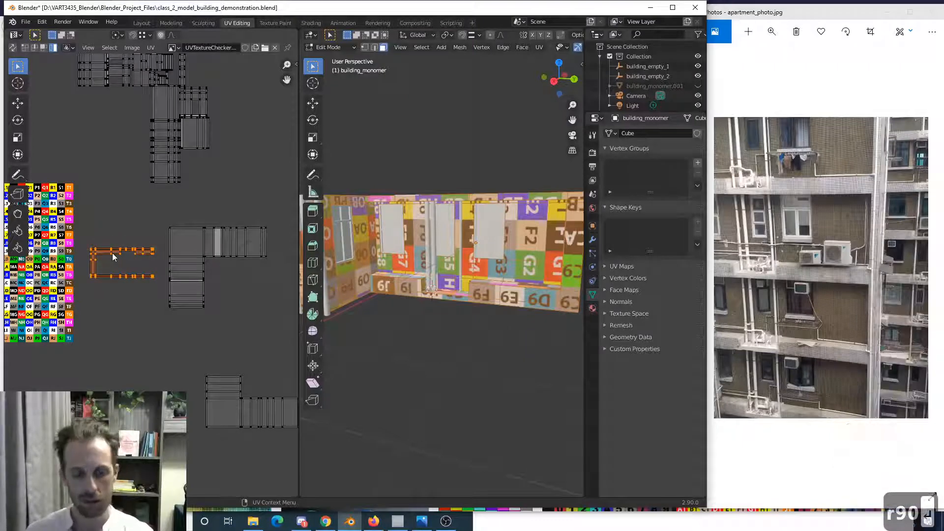
text(r180)
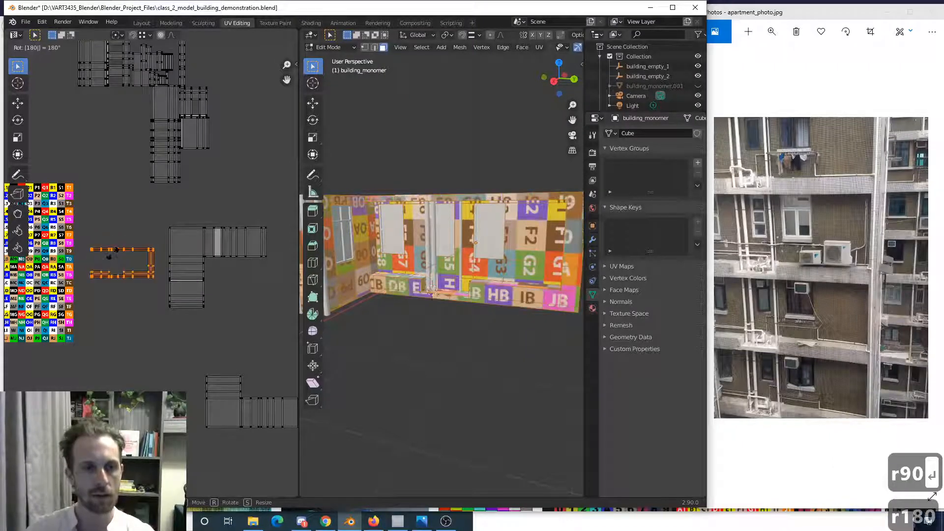
key(Return)
- Move the rotated U-shaped island into the inner corner of the L-shaped island, just beneath the edge of its horizontal arm
key(g)
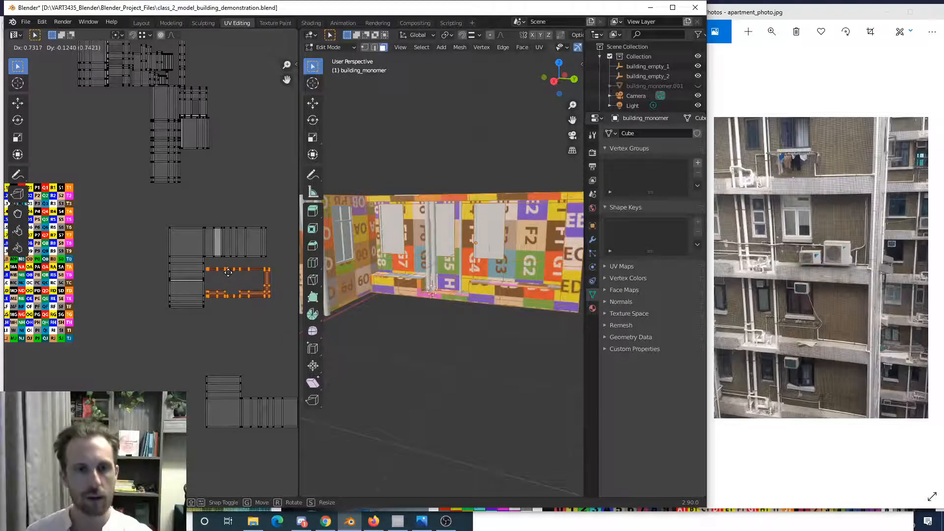
click(239, 281)
middle_drag(255, 270, 205, 285)
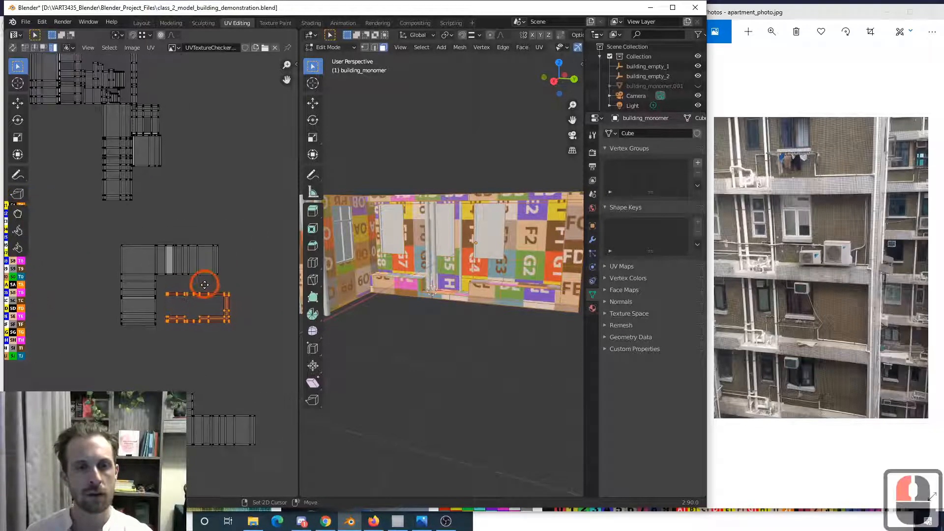
middle_drag(401, 227, 410, 251)
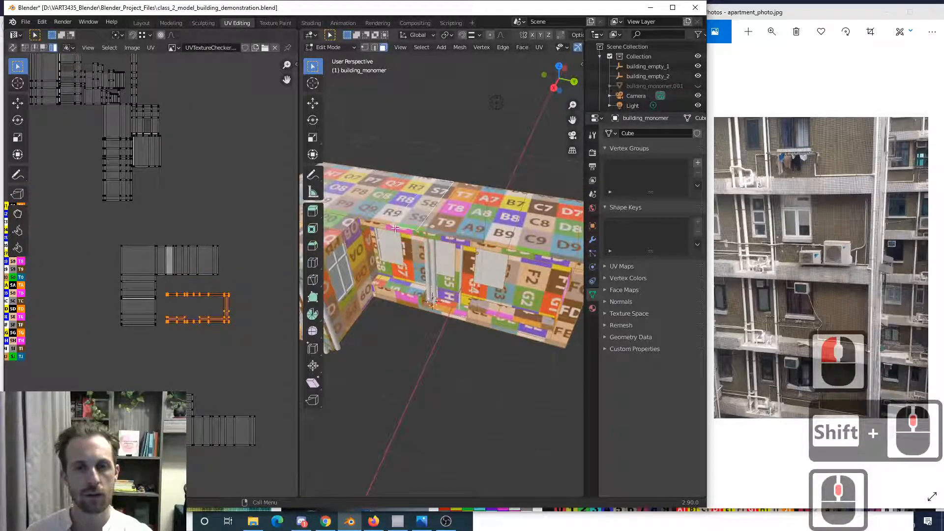
scroll(247, 278, up, 3)
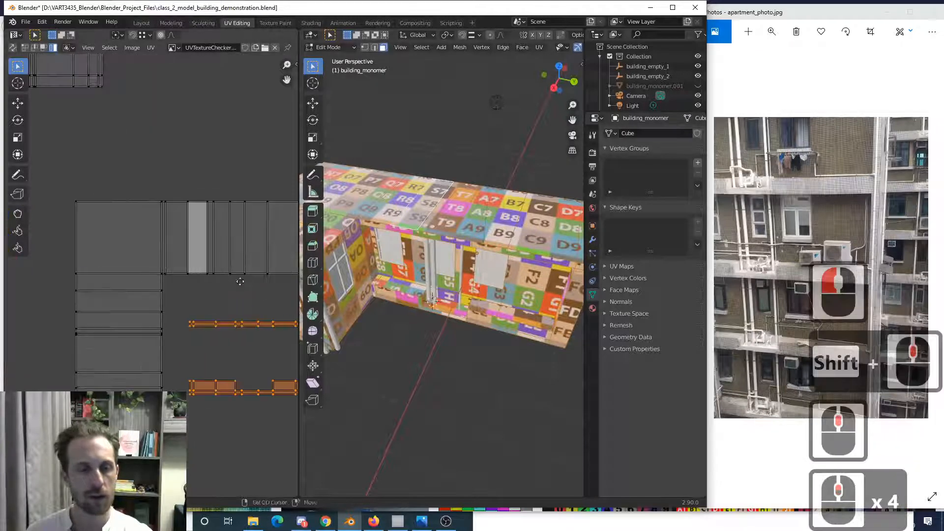
shift+middle_drag(247, 282, 170, 267)
key(g)
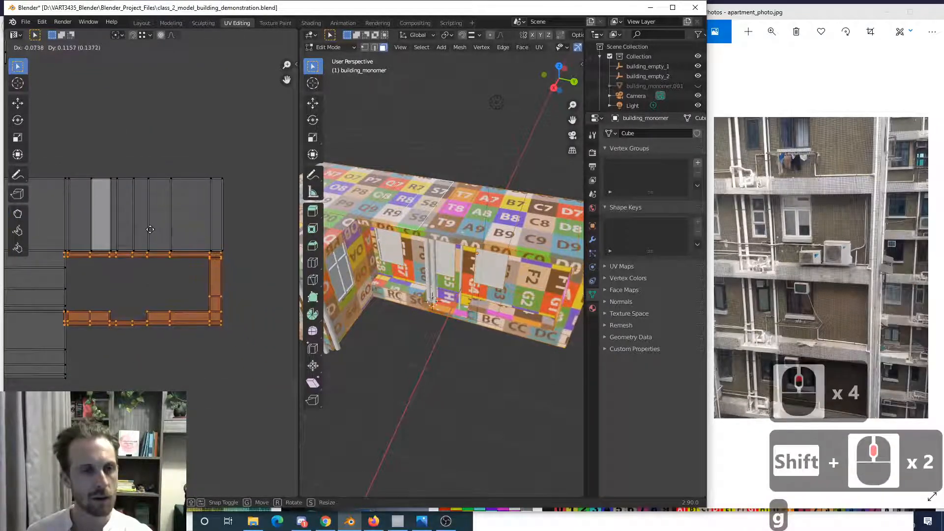
click(152, 230)
- Turn on snapping and align the U-shaped island with the L-shaped island's outer corner vertex, first along X and then along Y
scroll(190, 276, up, 3)
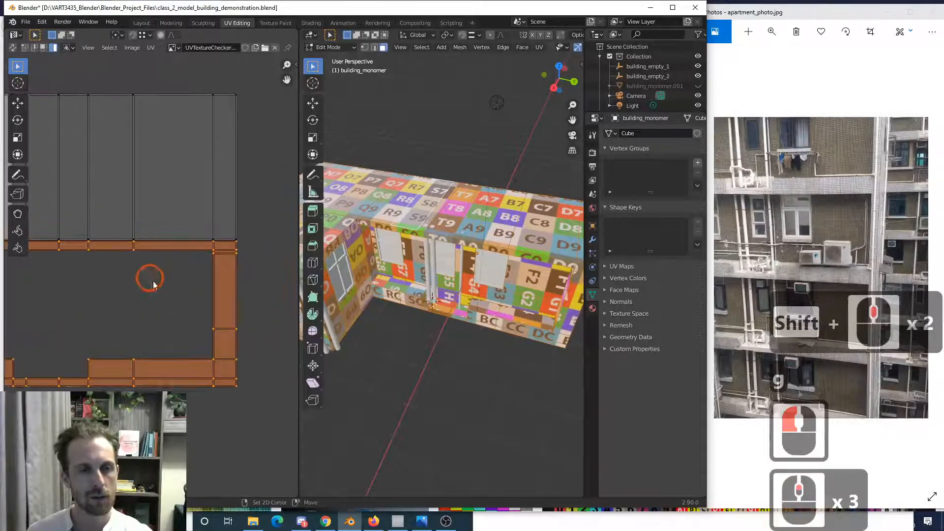
shift+middle_drag(166, 291, 141, 324)
scroll(139, 333, up, 2)
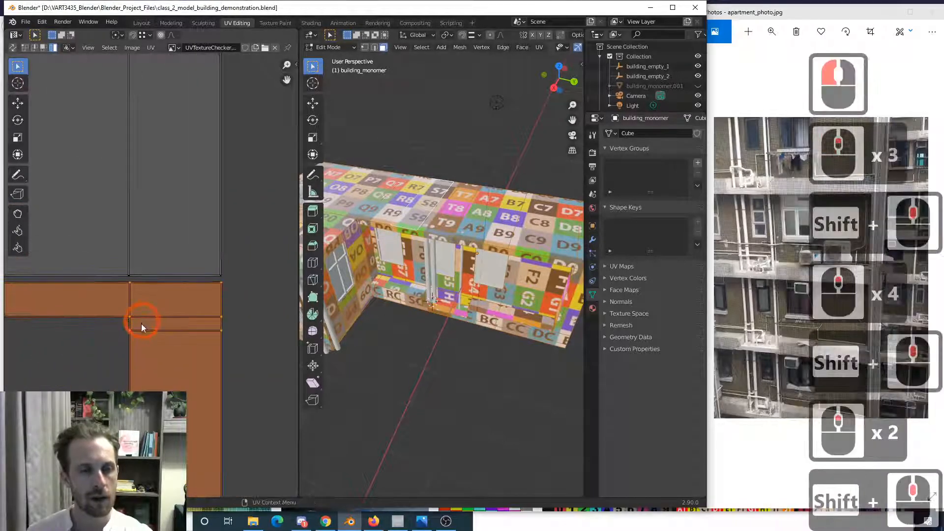
scroll(141, 323, up, 3)
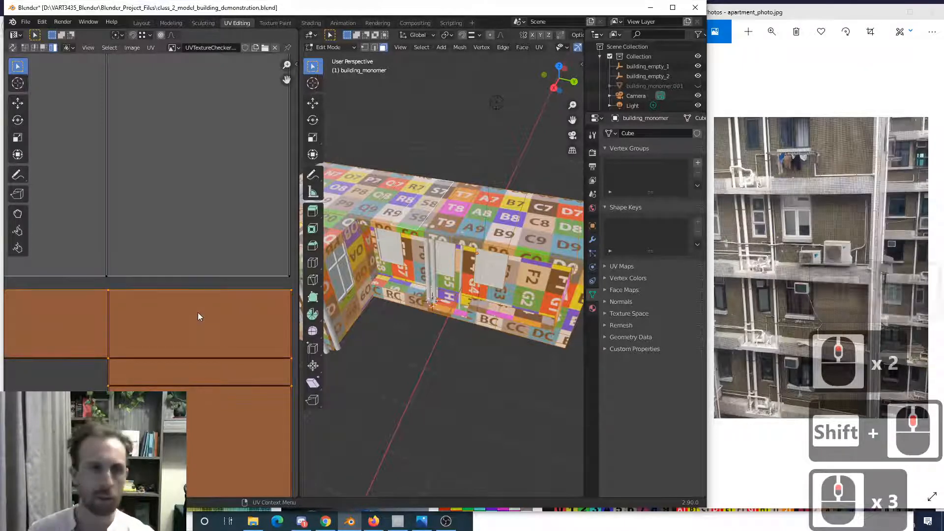
key(shift+Tab)
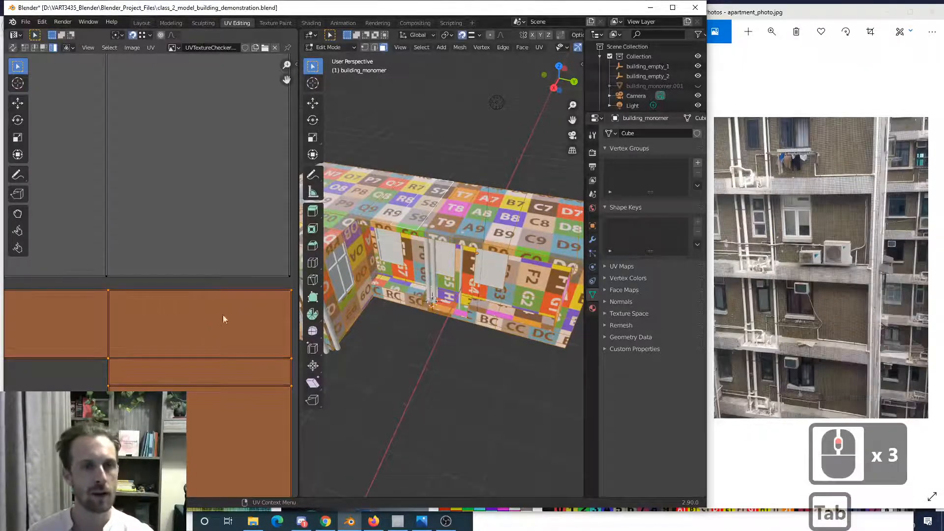
key(g)
key(x)
click(290, 276)
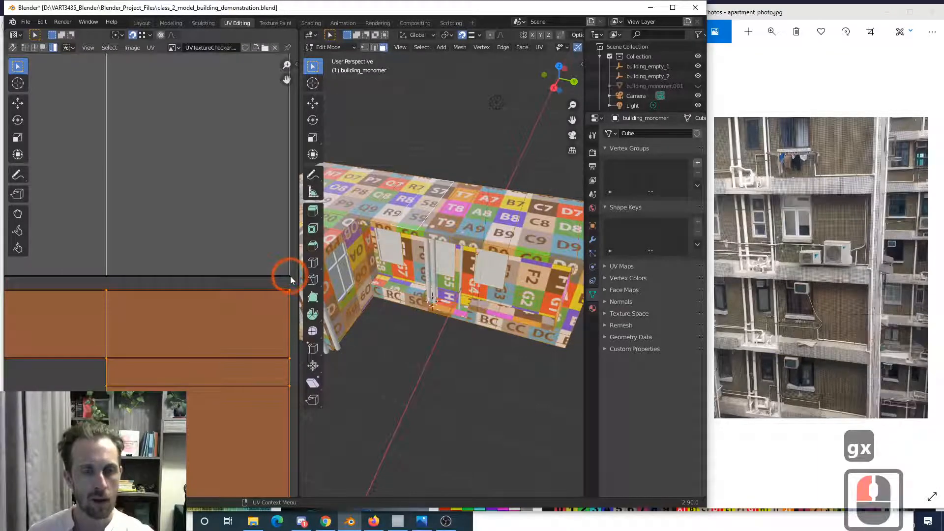
key(g)
key(y)
click(290, 276)
- Select the L-shaped island together with the attached U-shaped island and try to move them with snapping on
scroll(273, 296, down, 7)
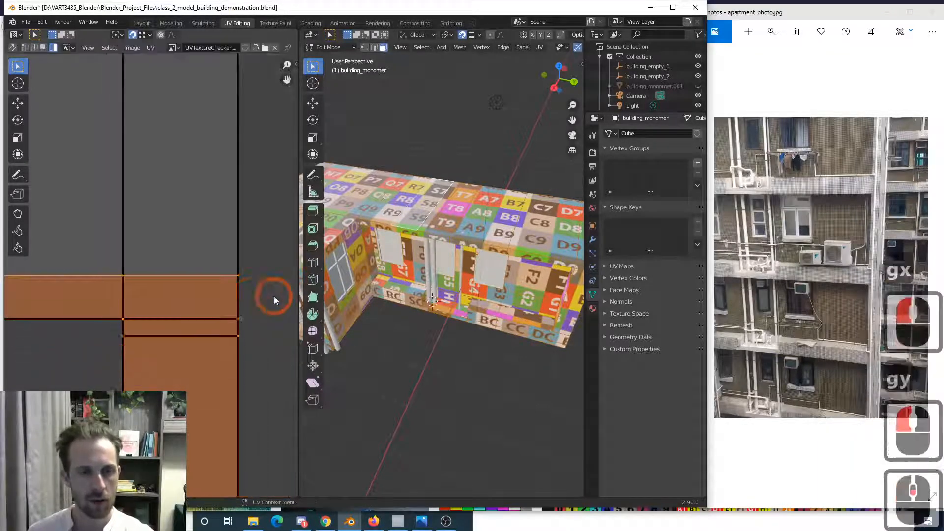
key(4)
click(228, 270)
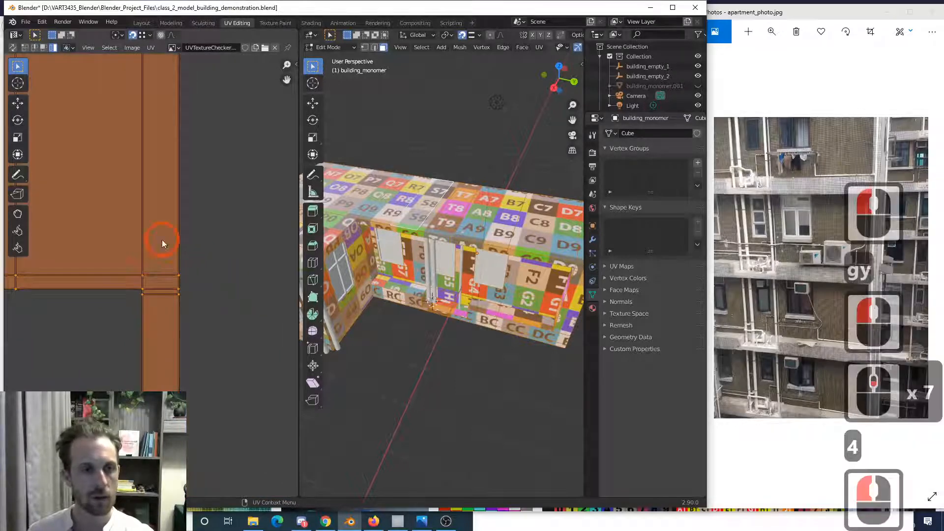
scroll(162, 254, down, 6)
shift+middle_drag(126, 294, 221, 252)
scroll(200, 293, down, 2)
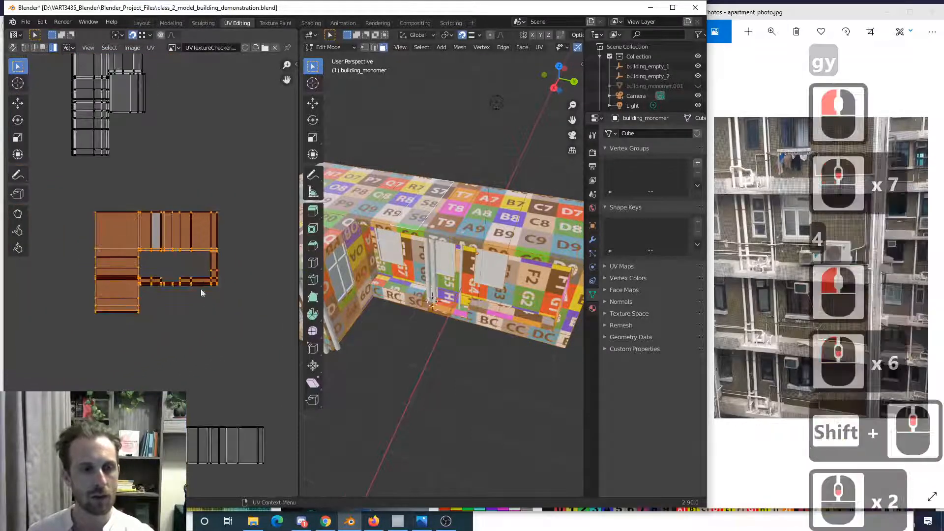
scroll(208, 327, up, 1)
key(g)
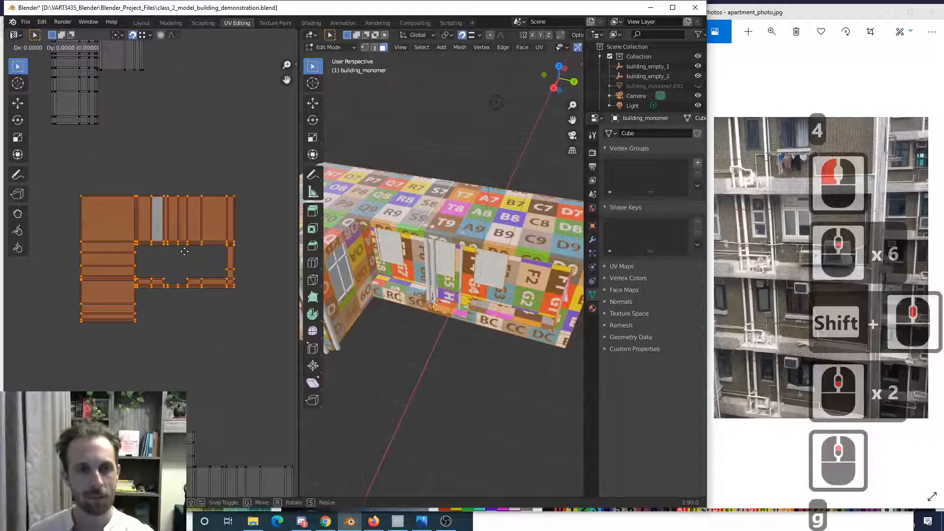
click(185, 251)
key(g)
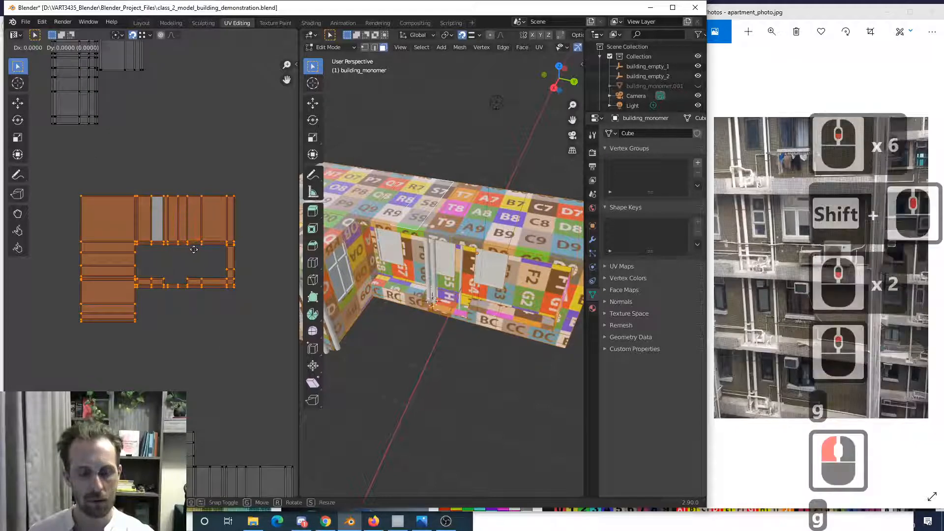
click(193, 250)
- Turn off snapping and move the joined island a short way, checking how the checker texture runs across the model's adjoining faces
key(Tab)
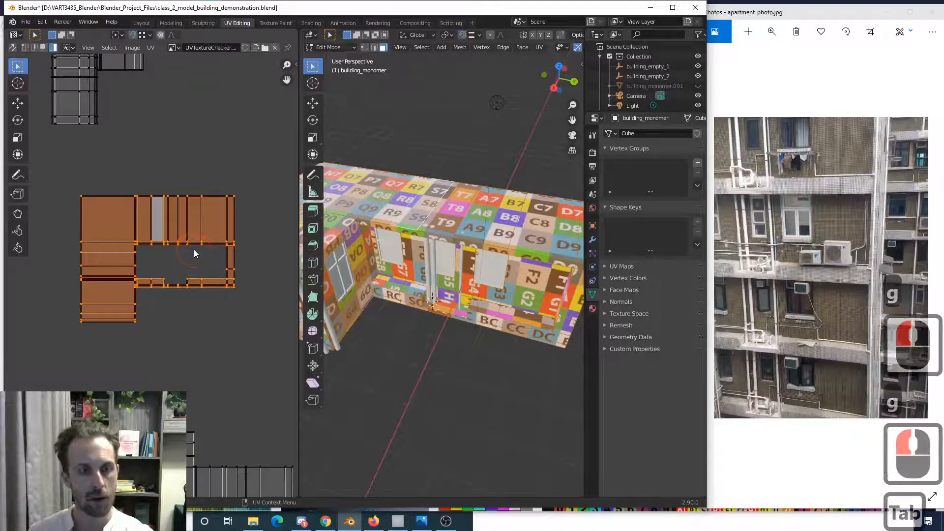
key(g)
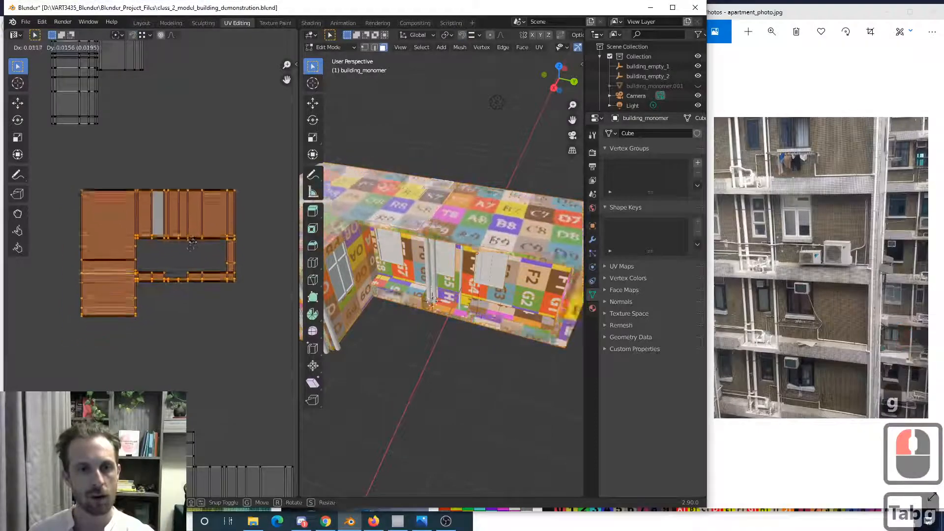
click(183, 268)
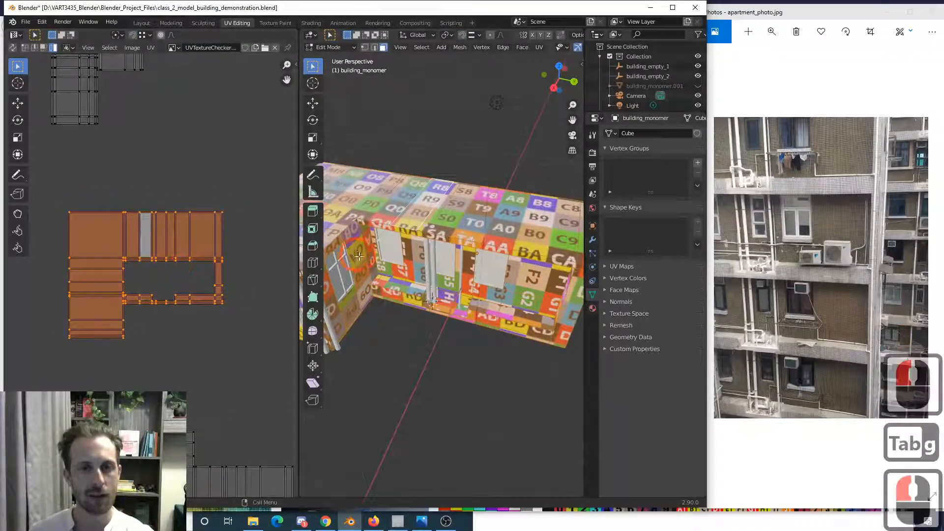
scroll(358, 256, down, 2)
middle_drag(361, 255, 330, 245)
key(g)
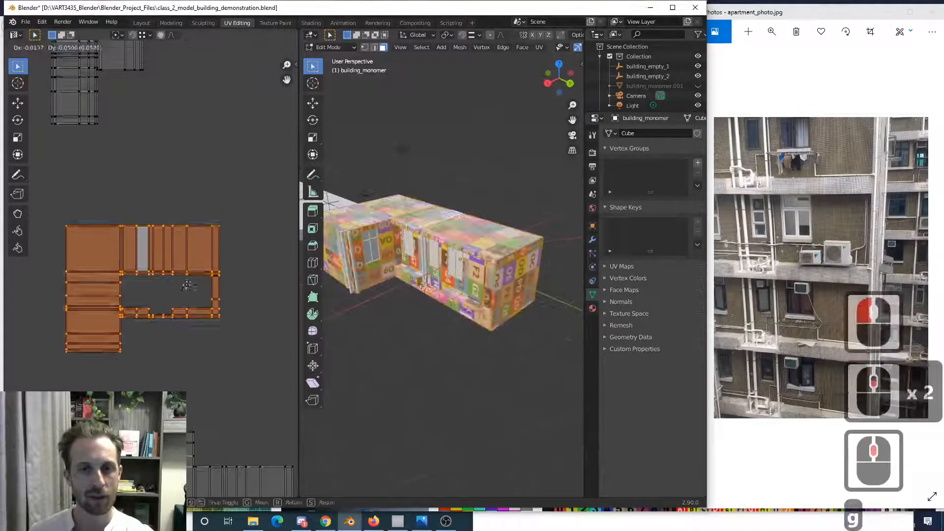
click(192, 268)
- Select the leftmost island of the upper UV cluster in island selection mode
shift+middle_drag(178, 244, 209, 271)
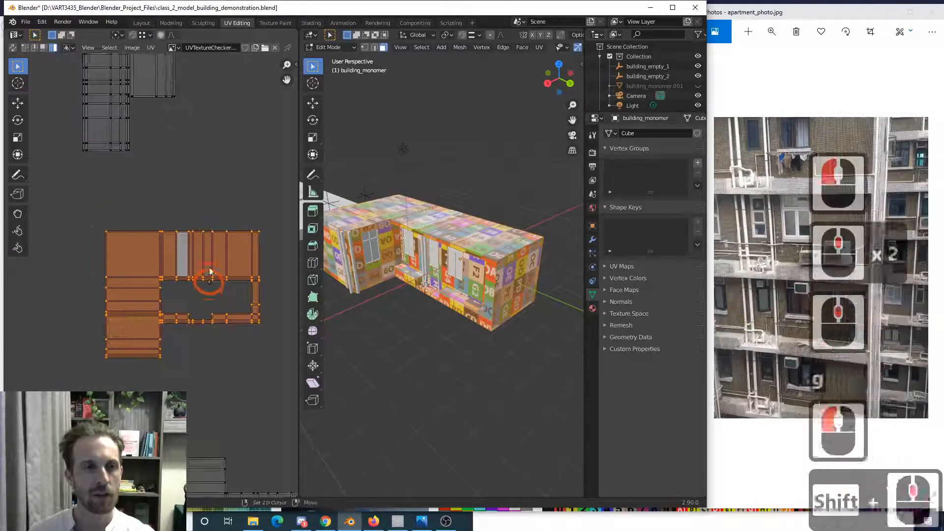
scroll(210, 271, down, 3)
shift+middle_drag(156, 188, 161, 194)
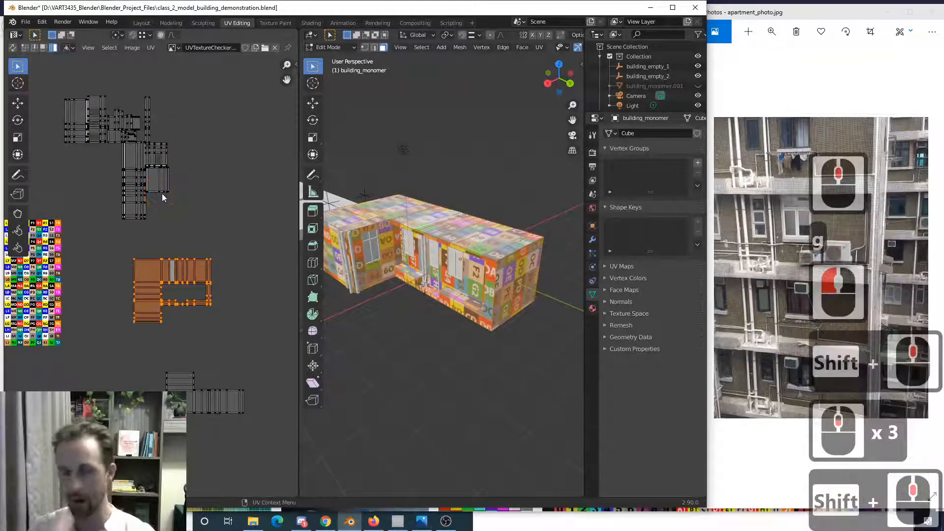
key(4)
click(72, 132)
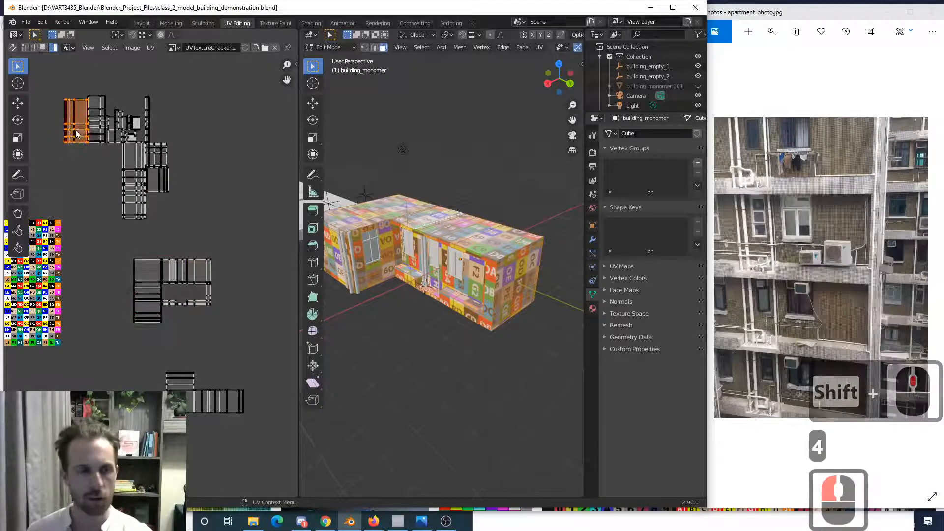
- Move the selected wall UV island out of the upper cluster and place it beside the middle island group
key(g)
click(94, 199)
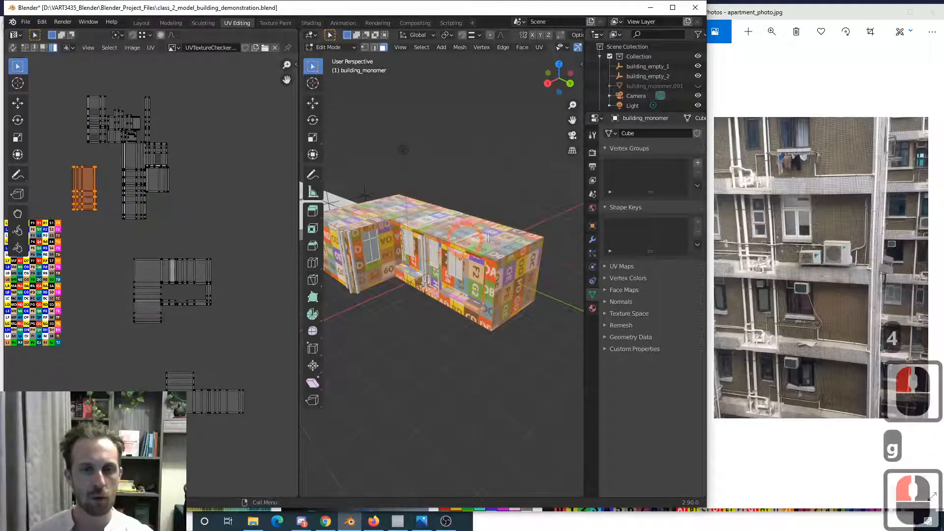
middle_drag(488, 238, 462, 246)
key(g)
click(108, 228)
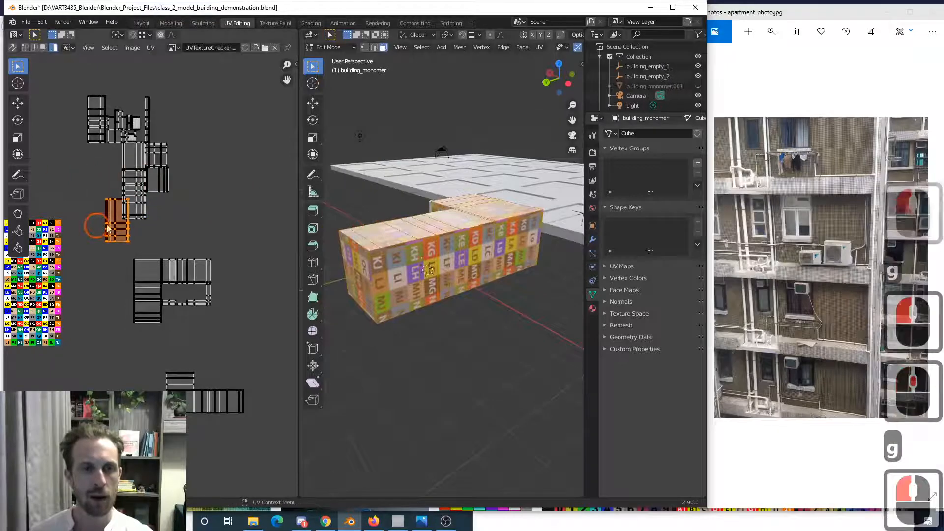
middle_drag(337, 232, 395, 290)
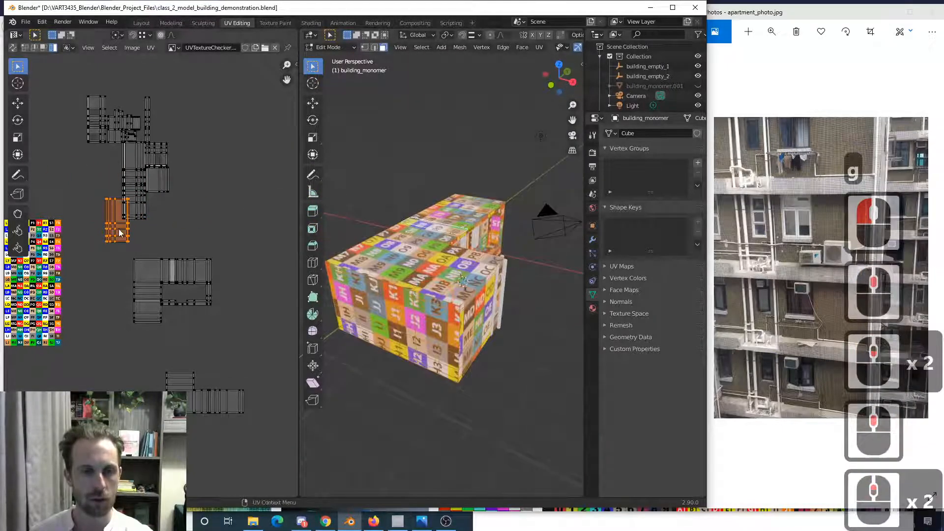
key(g)
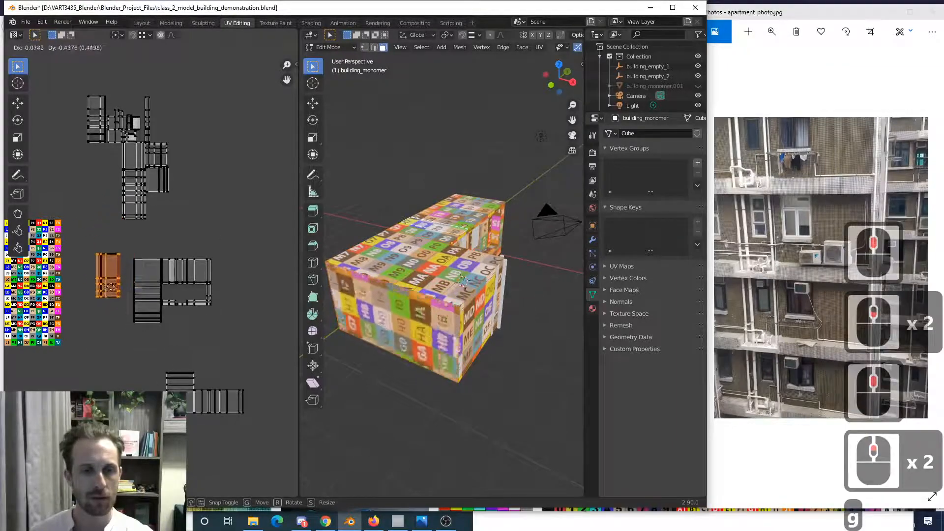
click(115, 295)
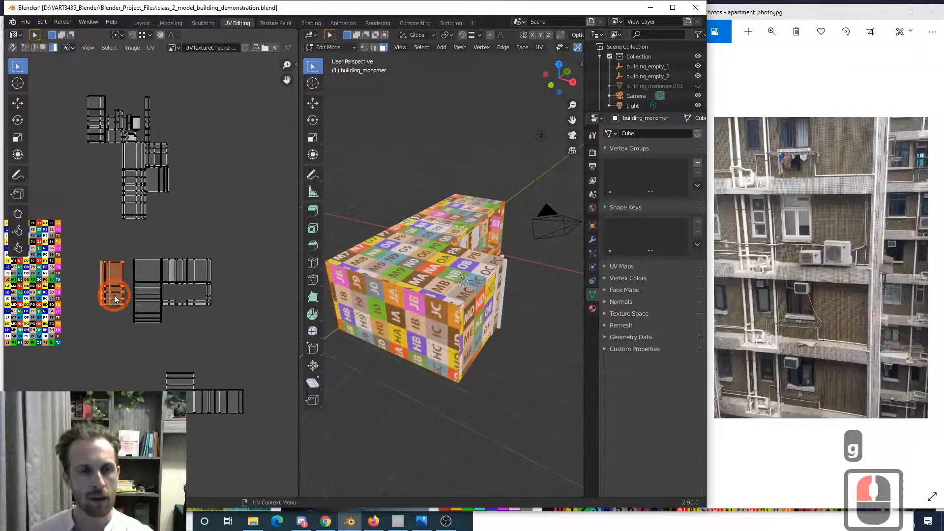
- Raise the wall UV island so its upper edge roughly lines up with that of the neighbouring middle island
scroll(117, 316, up, 5)
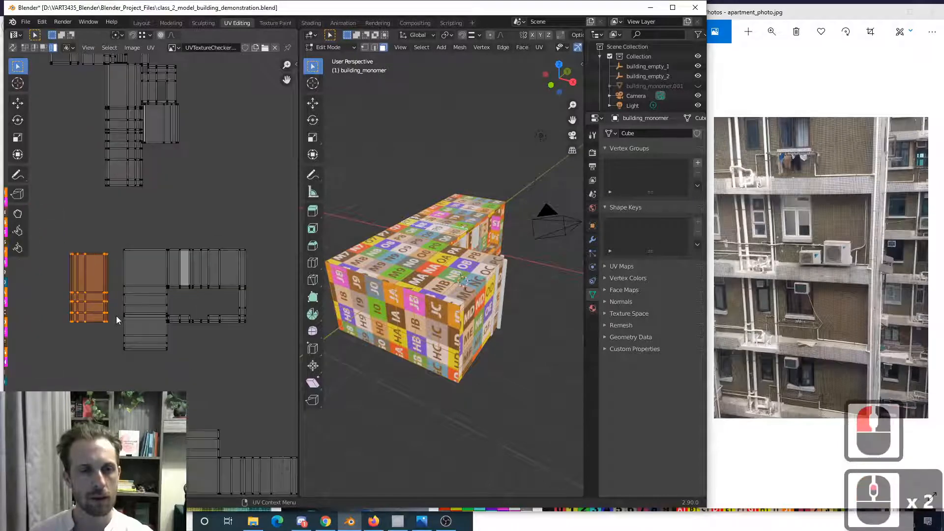
shift+middle_drag(106, 308, 148, 264)
scroll(192, 261, up, 2)
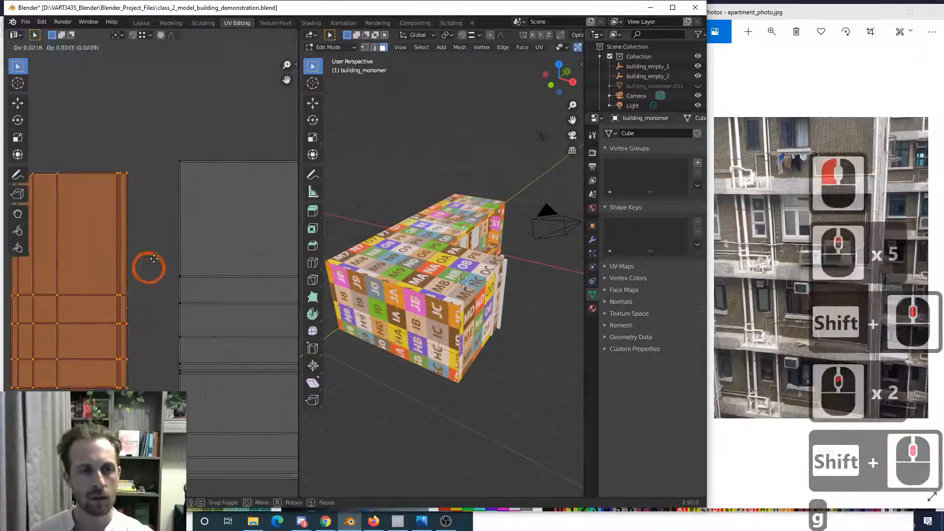
key(g)
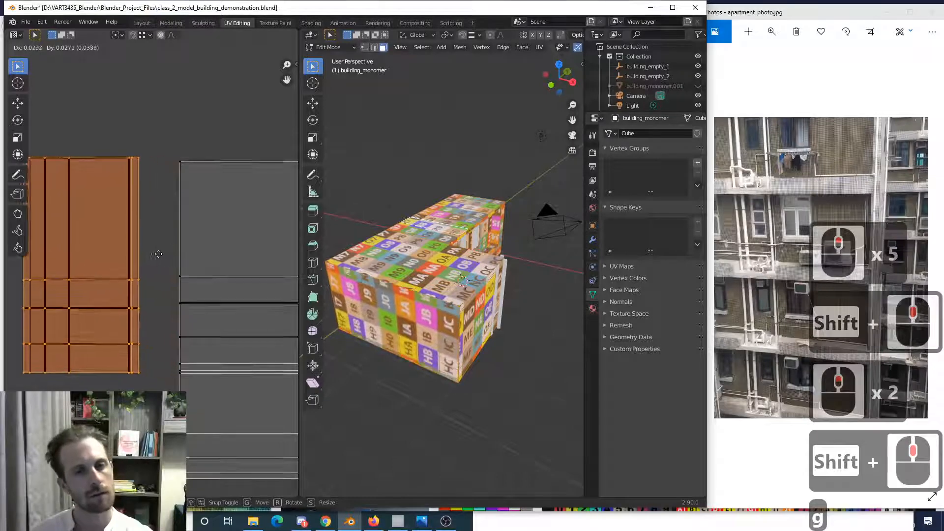
click(168, 278)
scroll(178, 284, down, 4)
scroll(178, 285, up, 2)
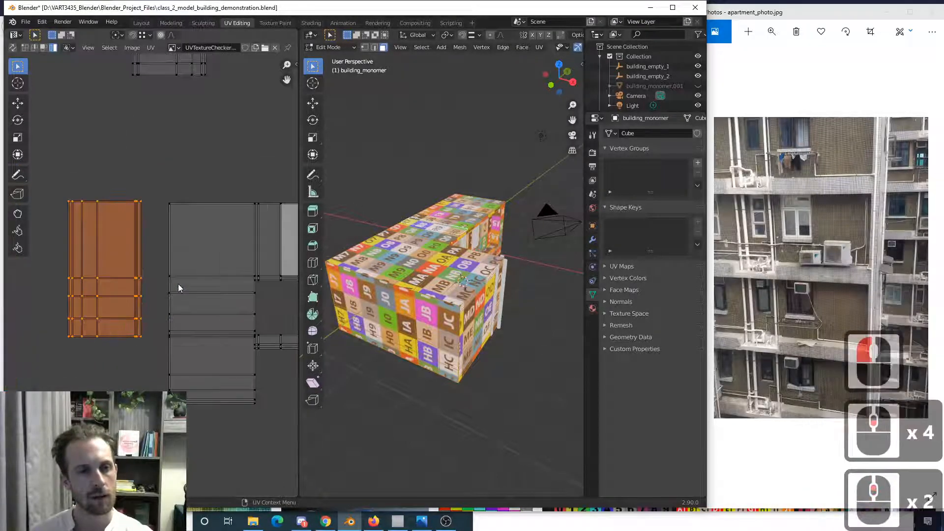
scroll(177, 285, up, 2)
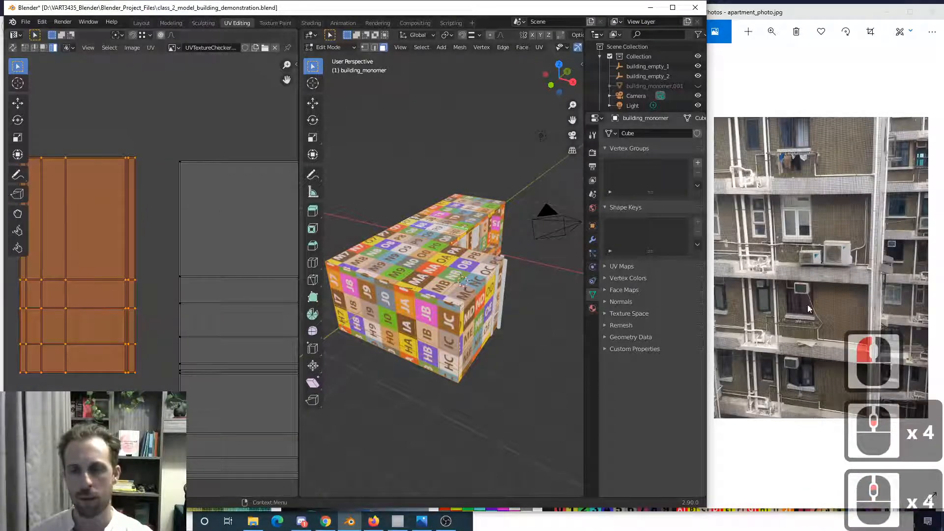
- Switch to the apartment reference photo in Photos and zoom out to show more of the facade
click(757, 299)
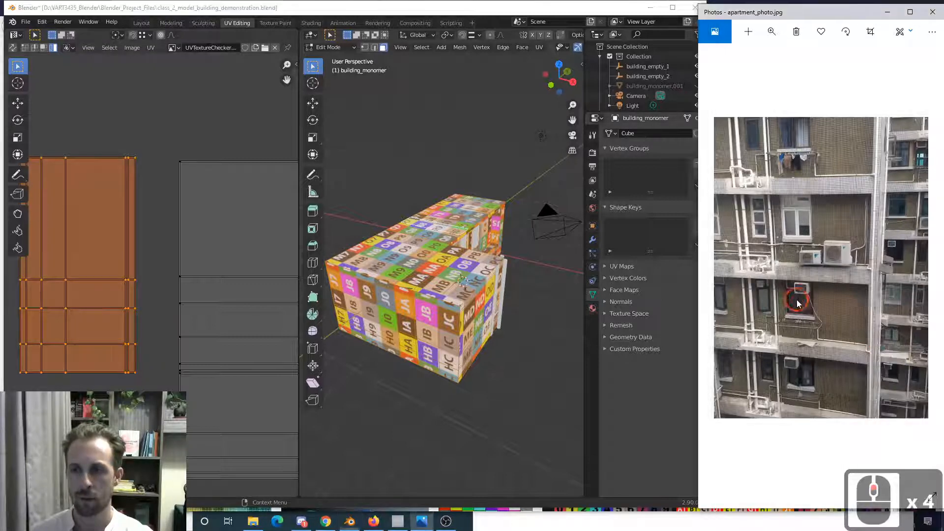
scroll(753, 297, down, 1)
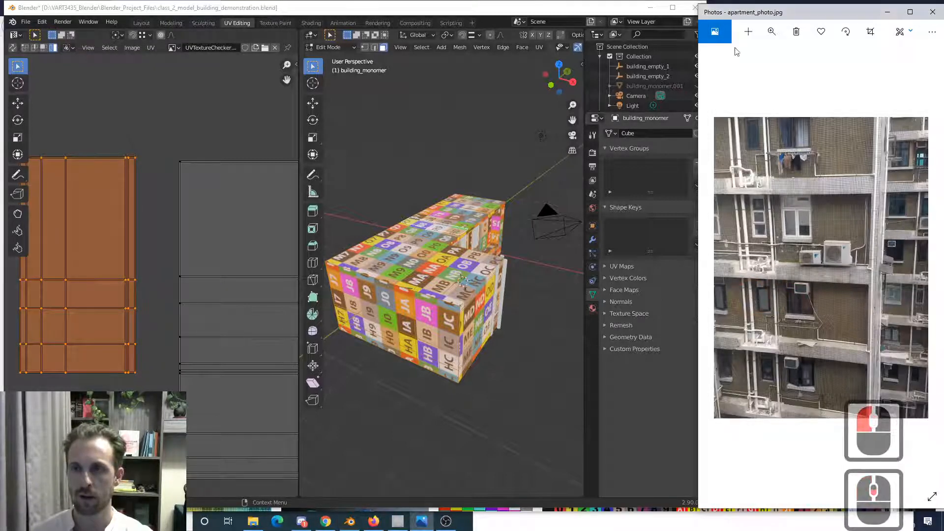
click(772, 32)
drag(731, 58, 728, 58)
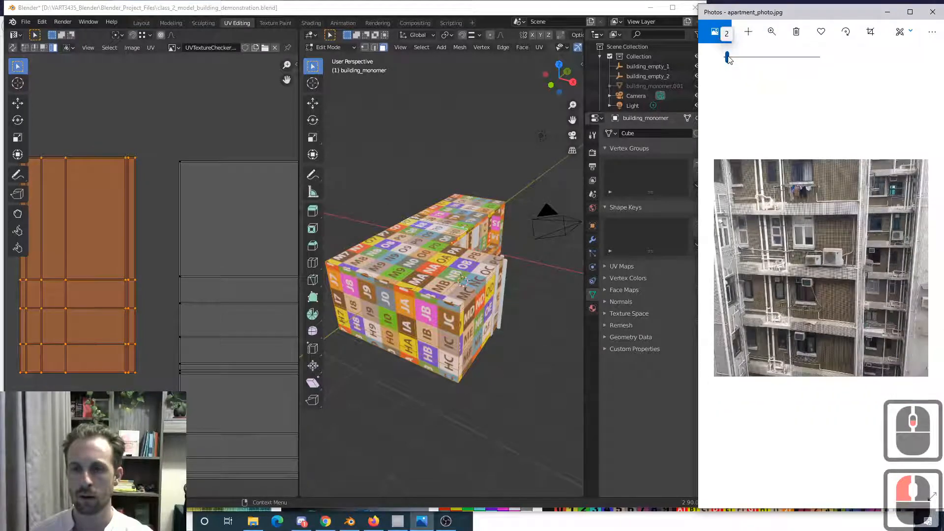
- Return to Blender and move the wall UV island close against the side of the neighbouring middle island
middle_drag(464, 285, 372, 229)
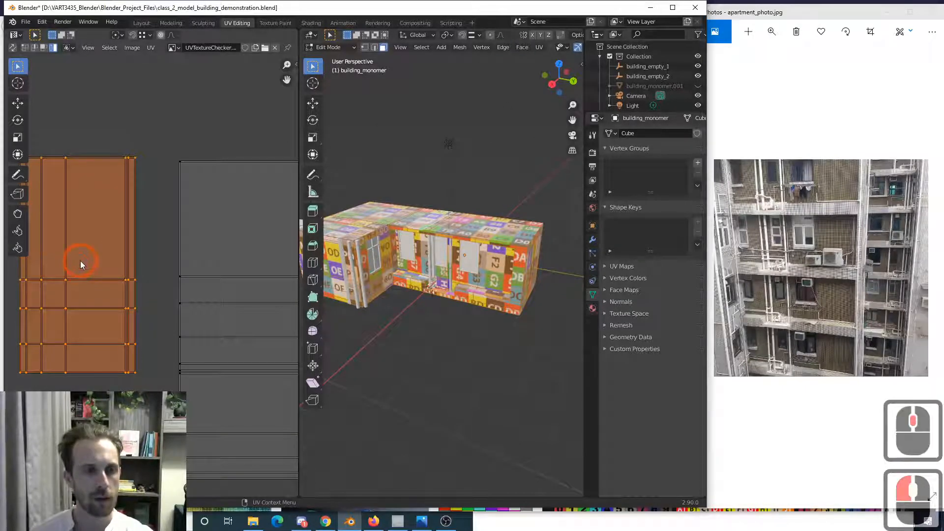
drag(80, 261, 124, 252)
mouse_move(432, 239)
middle_down()
mouse_move(542, 249)
mouse_move(447, 221)
mouse_move(429, 252)
middle_up()
scroll(429, 252, up, 2)
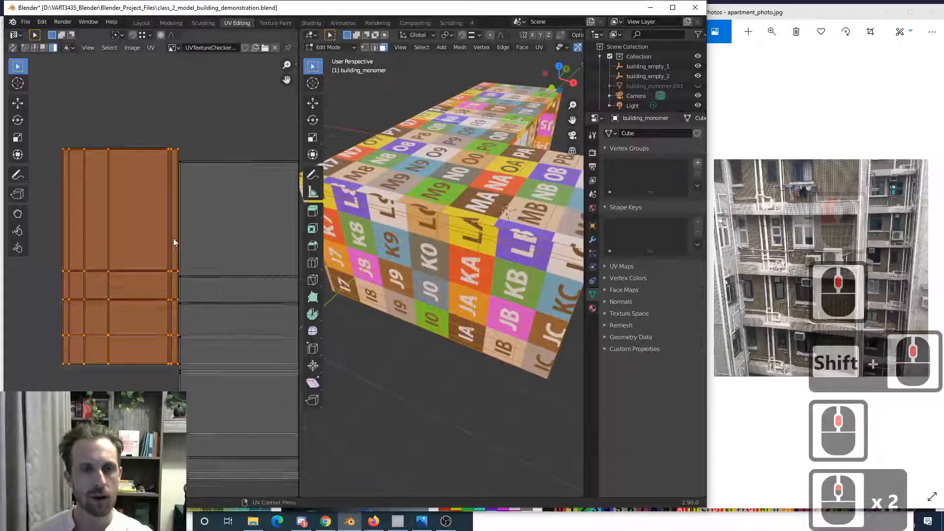
key(g)
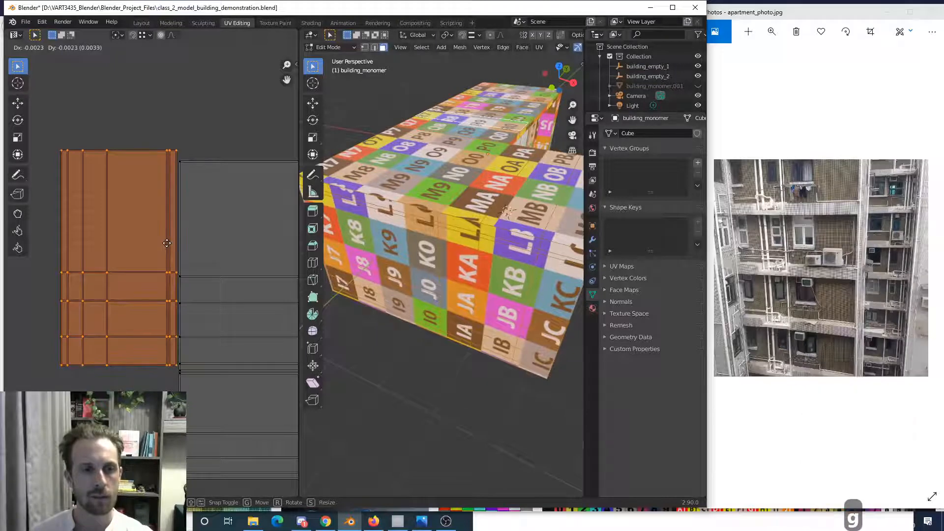
right_click(179, 212)
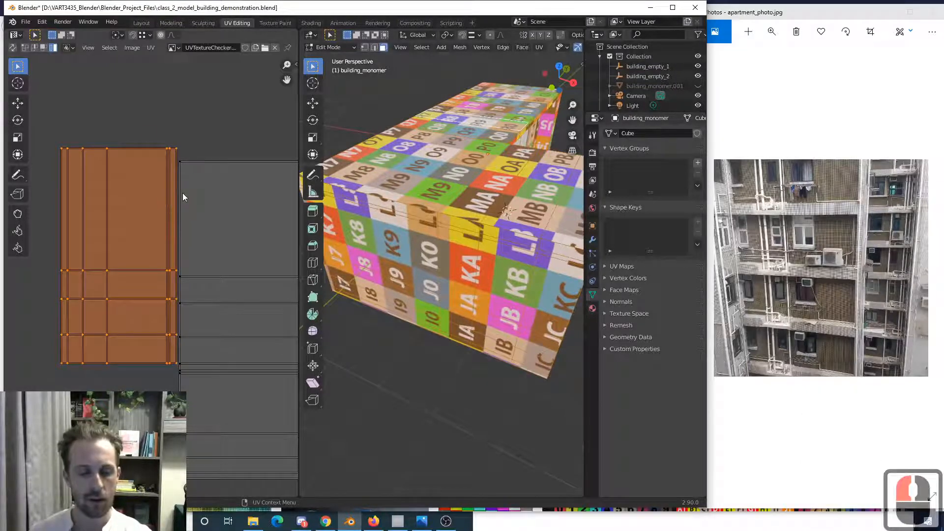
- Scale the wall island down along Y and shift it along Y to match the neighbouring island's horizontal edges
key(s)
key(y)
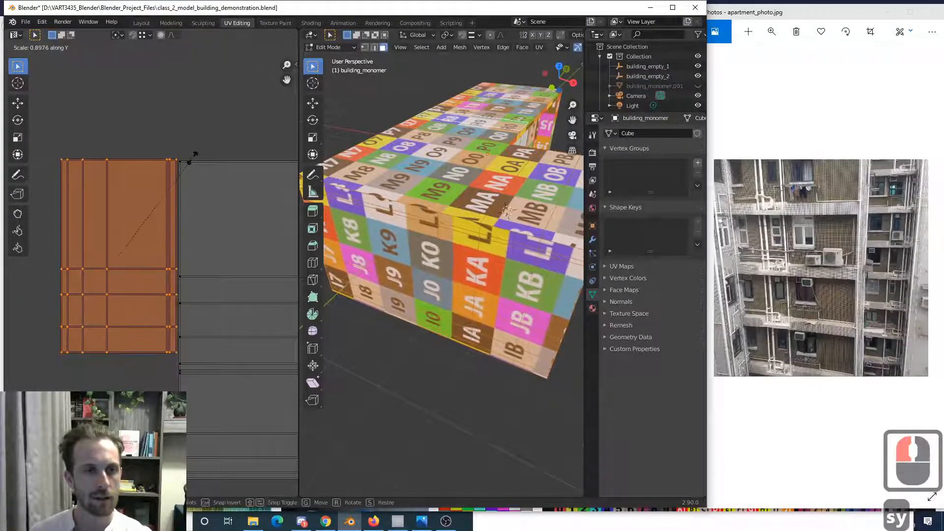
click(193, 149)
key(g)
key(y)
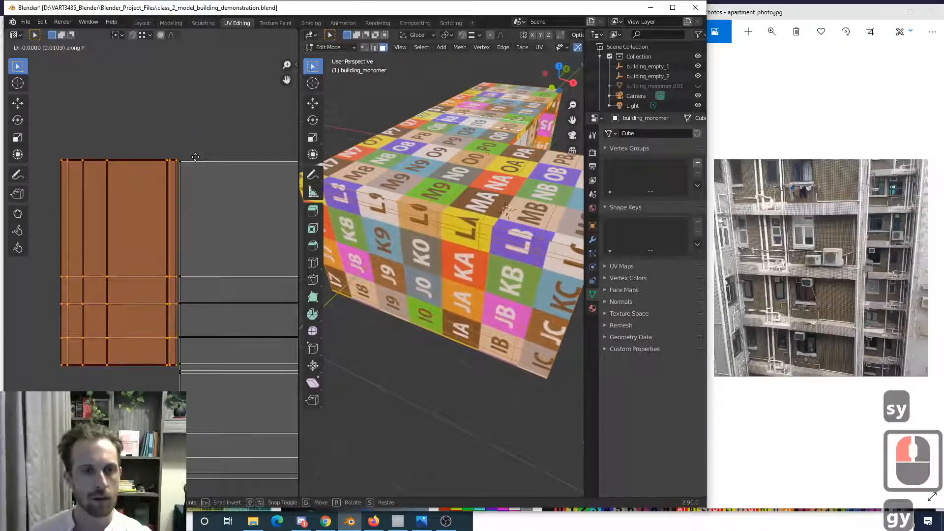
click(196, 157)
- Fine-tune the wall island's height with a slight Y scale so its edge lines match the adjacent island
middle_drag(495, 231, 495, 256)
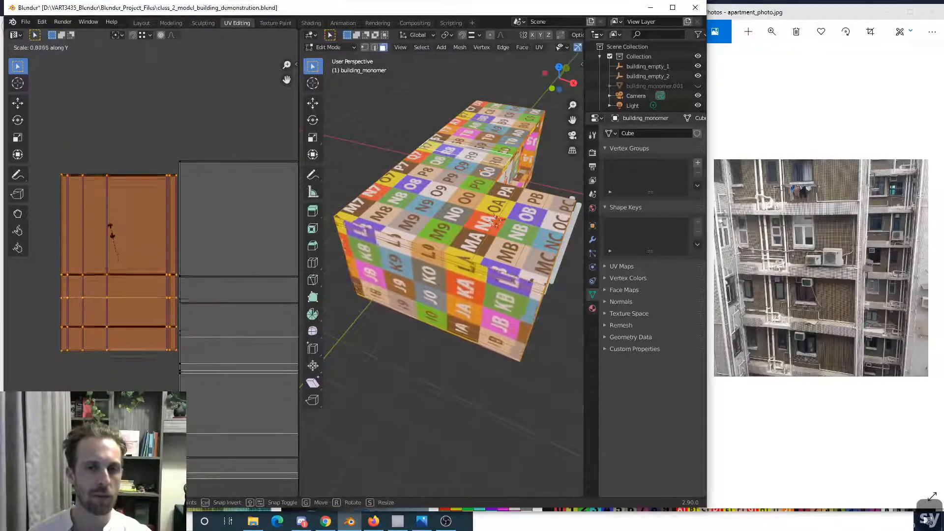
click(112, 204)
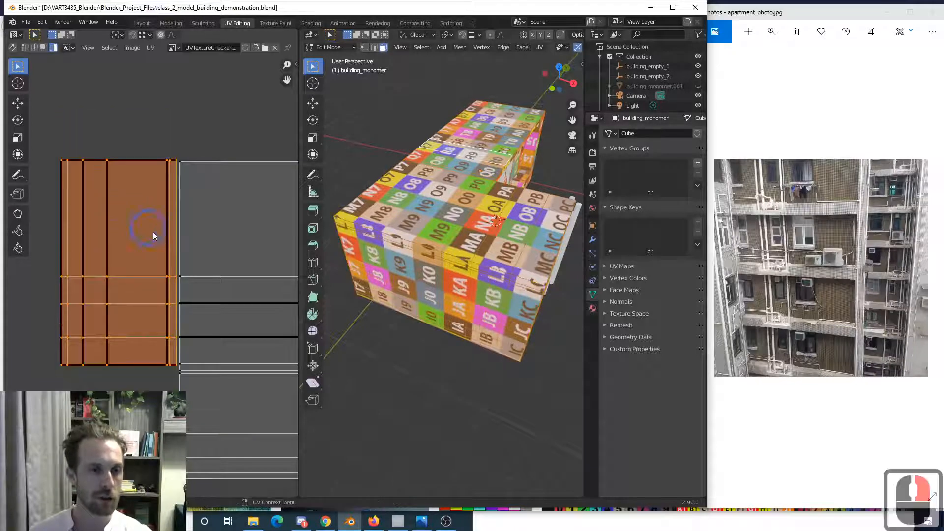
scroll(153, 231, up, 2)
shift+right_click(162, 251)
shift+middle_drag(158, 245, 156, 254)
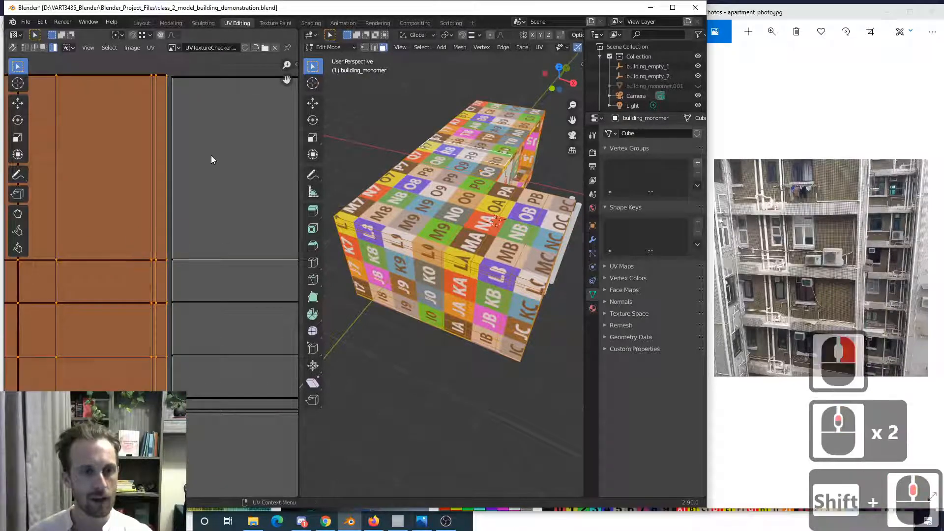
key(s)
key(y)
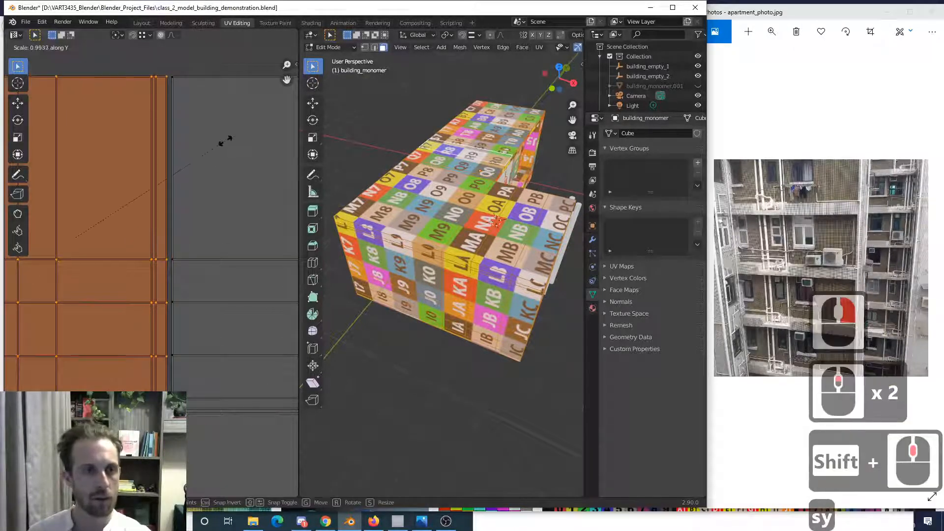
click(224, 147)
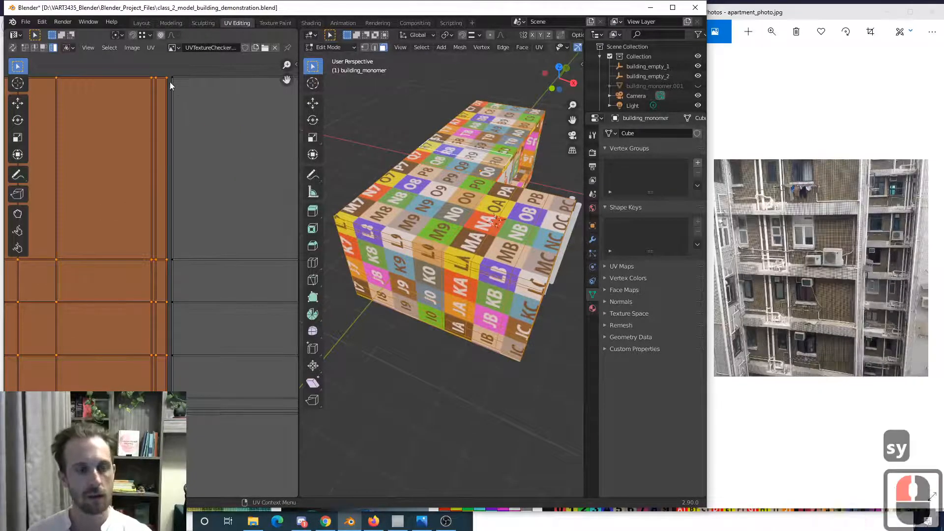
- Move the wall island flush against the adjacent island so the checker texture continues across the building's corner
key(g)
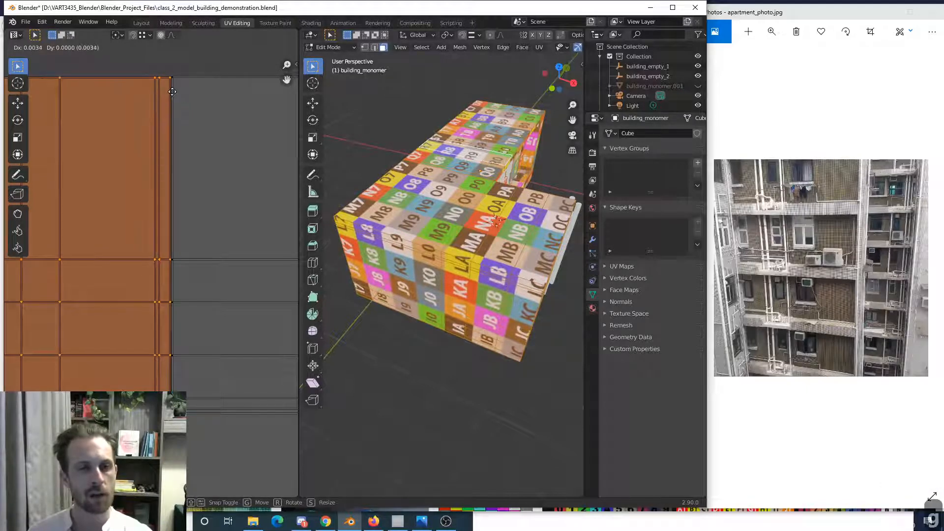
click(172, 91)
middle_drag(442, 288, 426, 258)
scroll(386, 224, down, 3)
scroll(408, 256, up, 3)
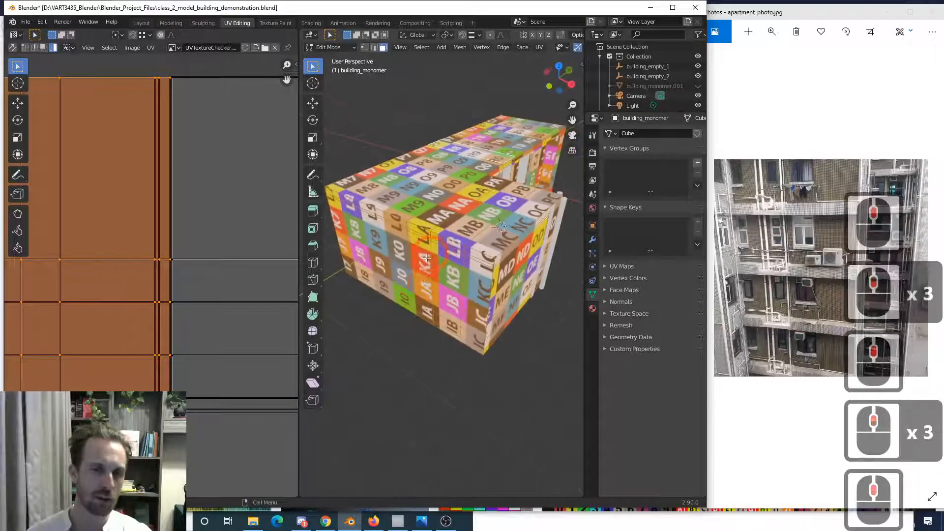
scroll(181, 307, down, 4)
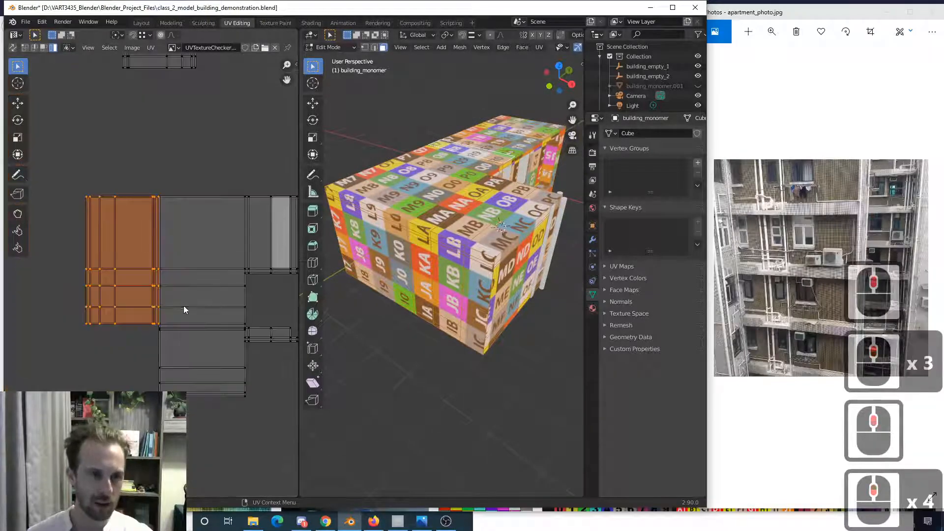
- Select the tall window-wall UV island in the upper cluster and move it into empty space near the checker image
scroll(188, 197, down, 4)
shift+middle_drag(187, 178, 116, 142)
click(116, 143)
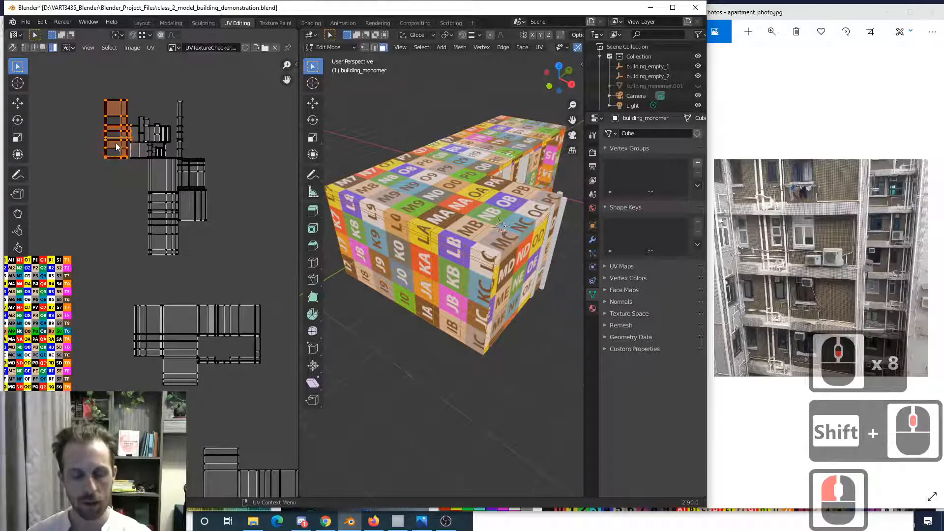
key(g)
click(93, 230)
scroll(502, 226, down, 2)
middle_drag(502, 226, 412, 211)
key(g)
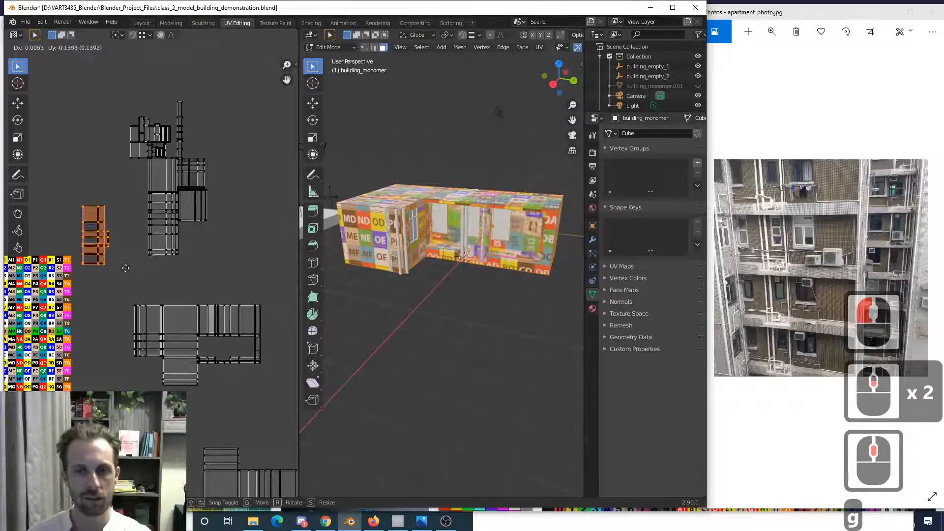
click(132, 250)
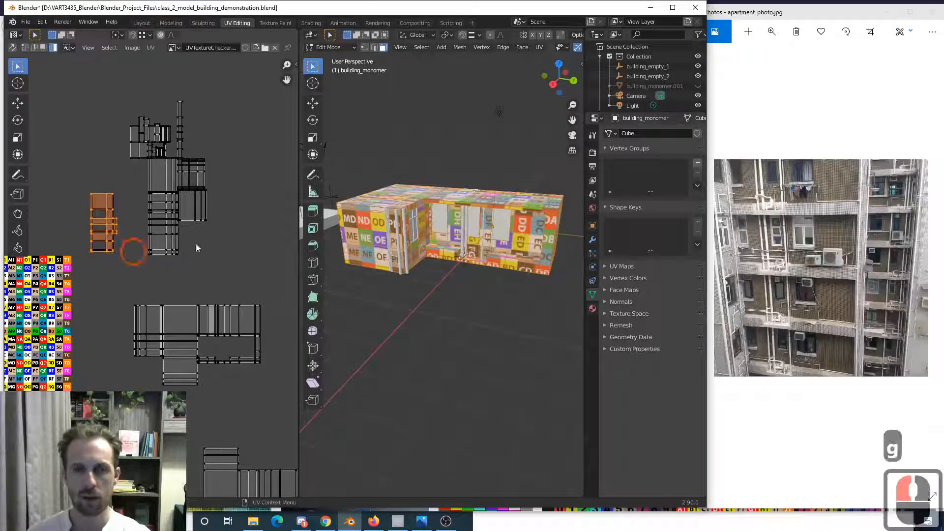
click(767, 206)
key(g)
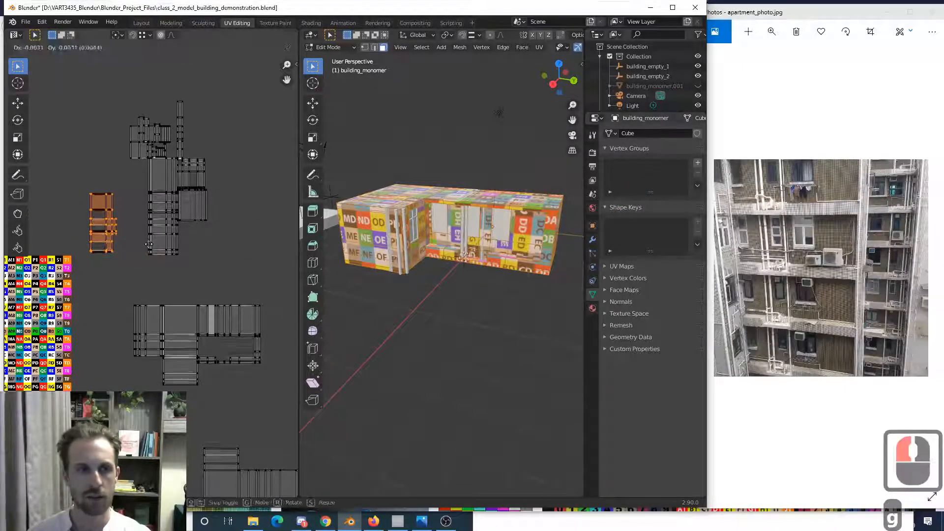
click(143, 255)
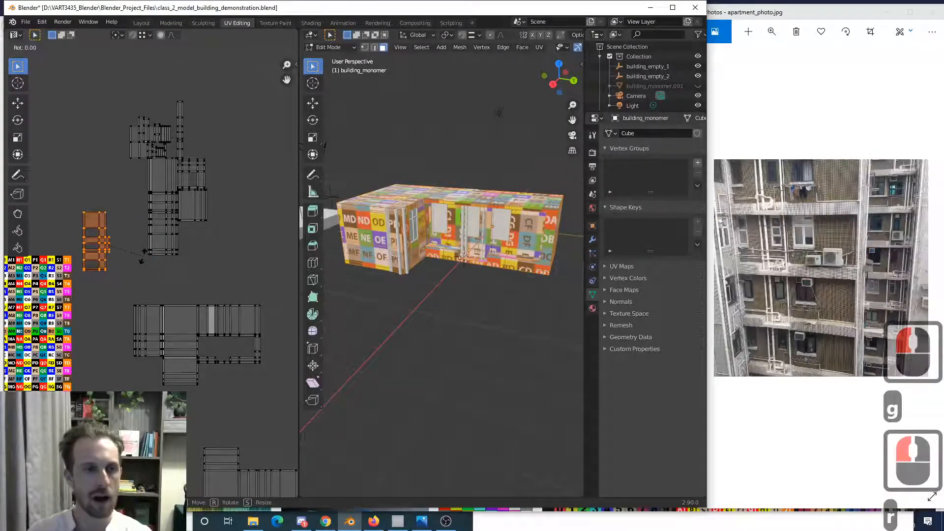
- Rotate the window-wall UV island 90 degrees and place it on the other side of the upper cluster
text(r90)
key(Return)
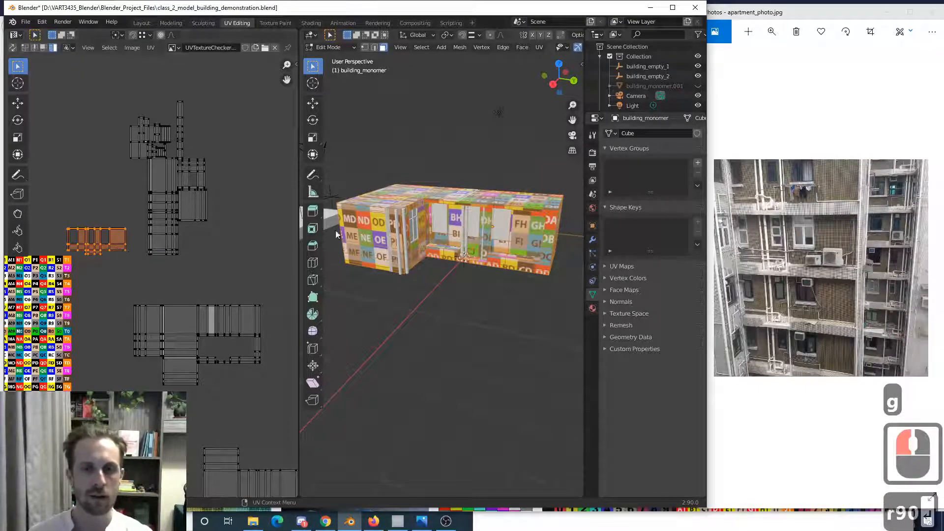
key(g)
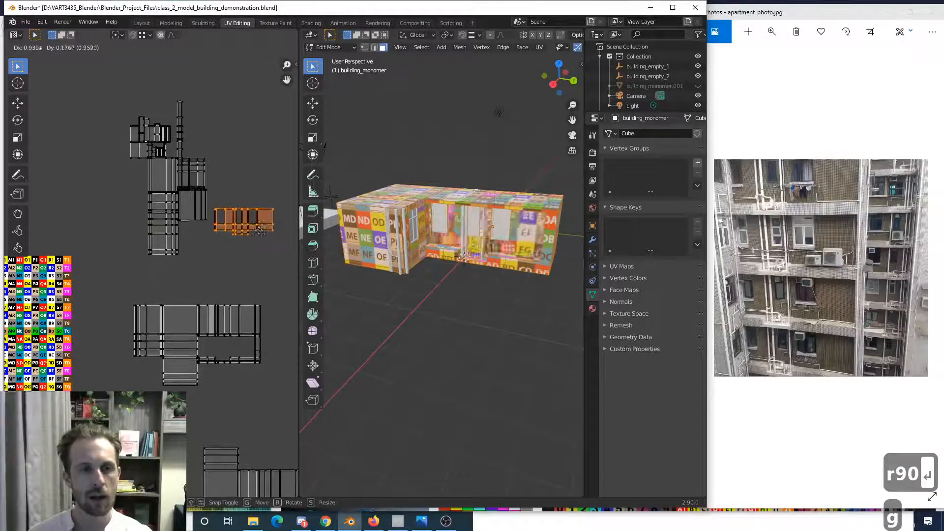
click(261, 240)
- Select the small end-wall UV island in the upper cluster and move it into empty space near the checker image
click(191, 207)
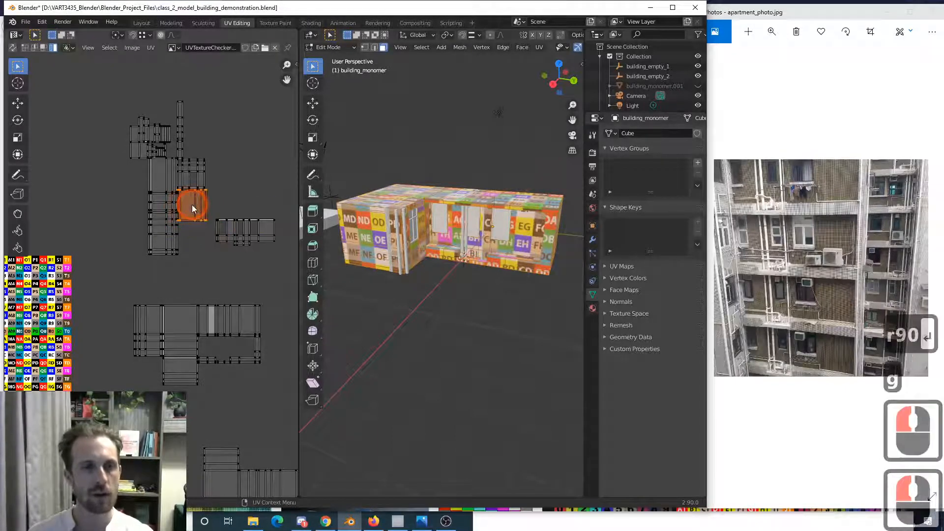
key(g)
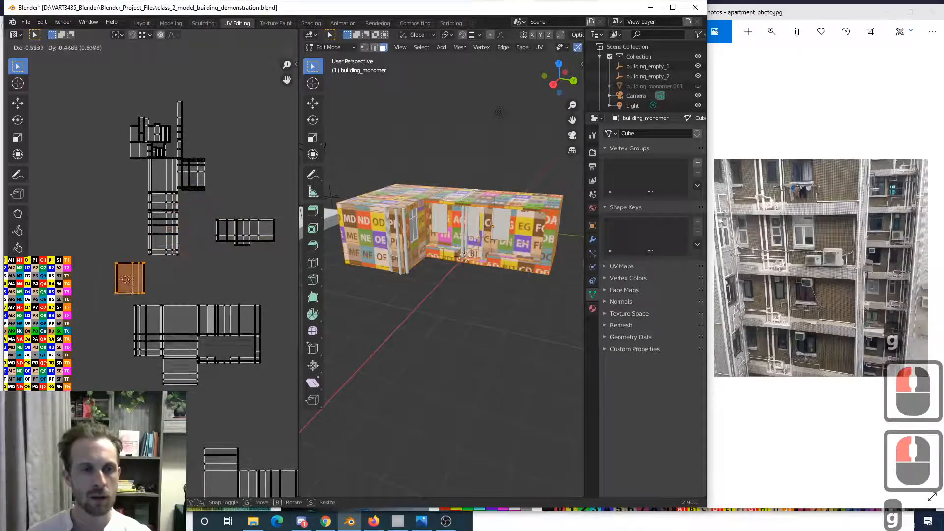
click(109, 281)
middle_drag(384, 224, 418, 201)
key(g)
click(190, 273)
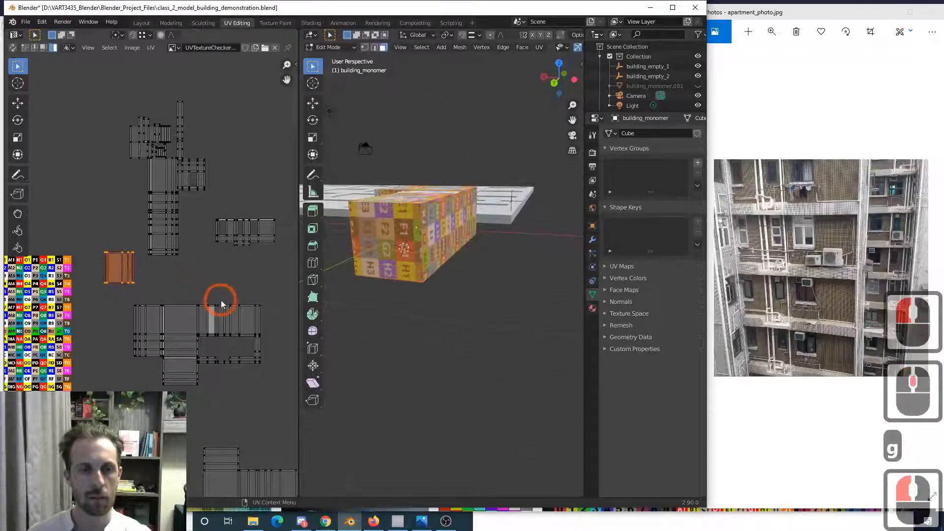
- Rotate the end-wall island 90 degrees and place it beside the free end of the lower cluster's narrow strip
shift+middle_drag(210, 293, 196, 290)
text(r)
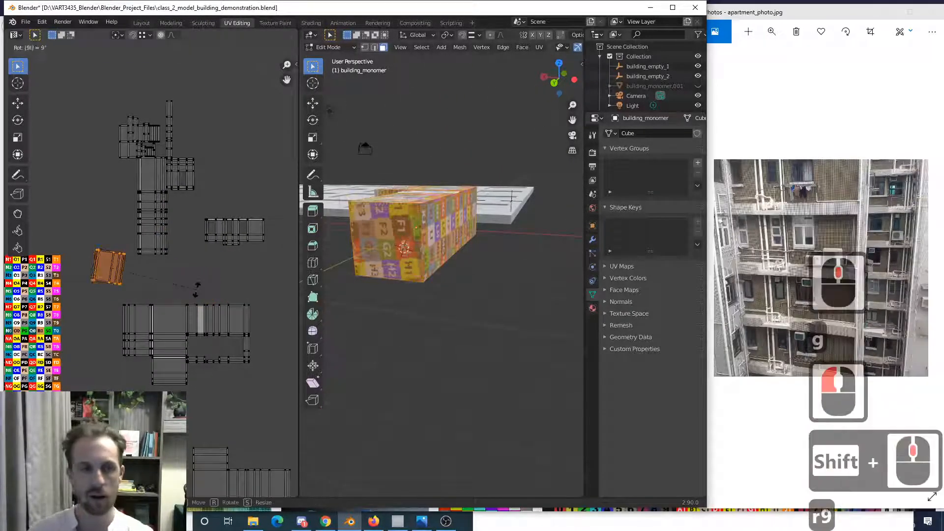
text(90)
key(Return)
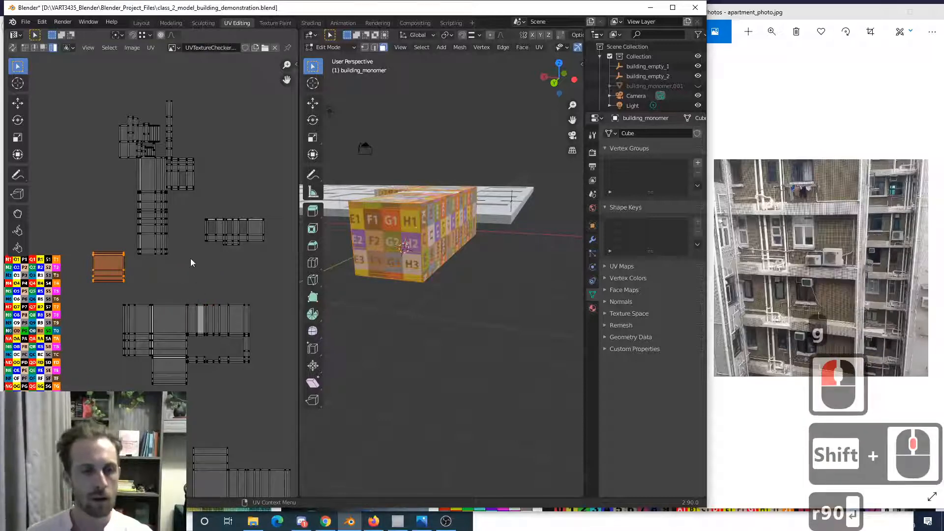
key(g)
click(19, 346)
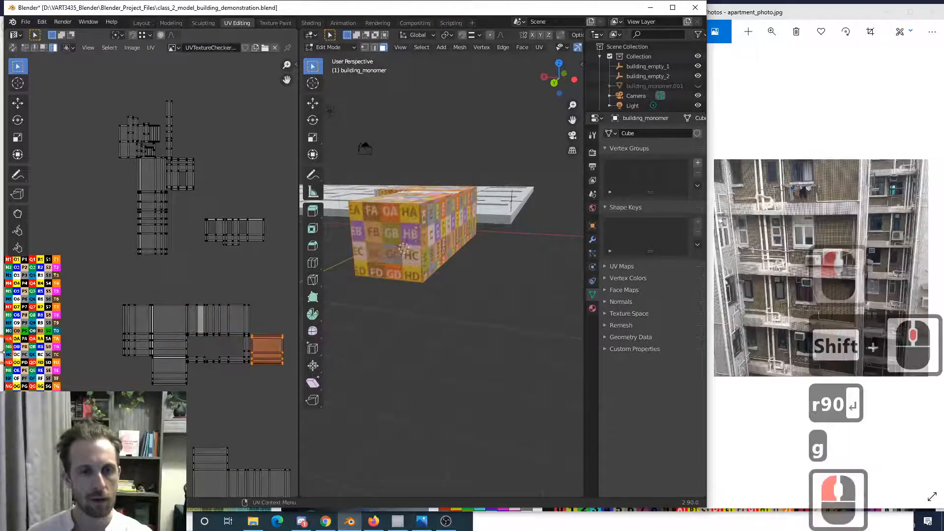
- Shift the end-wall island slightly away from the lower cluster while viewing the checker texture at the building's corner
middle_drag(366, 226, 377, 274)
scroll(377, 274, up, 2)
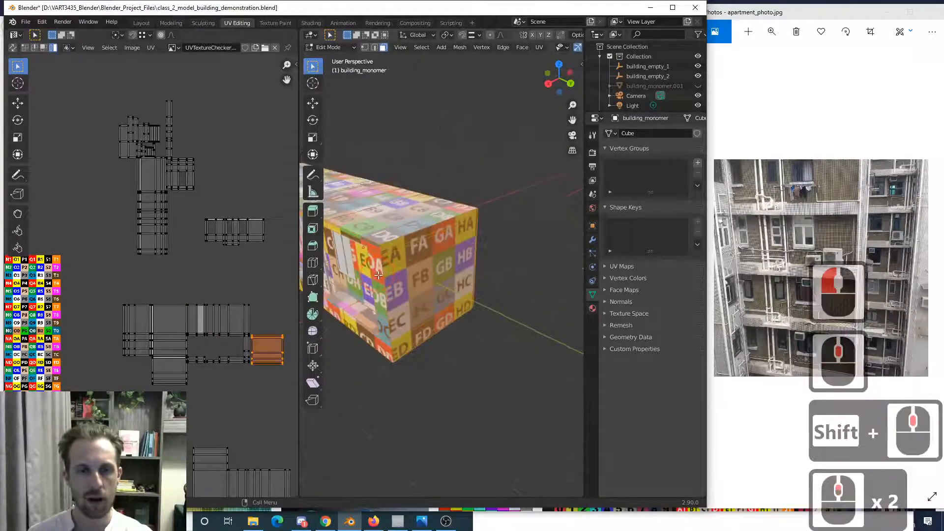
scroll(239, 364, up, 2)
shift+middle_drag(260, 347, 128, 305)
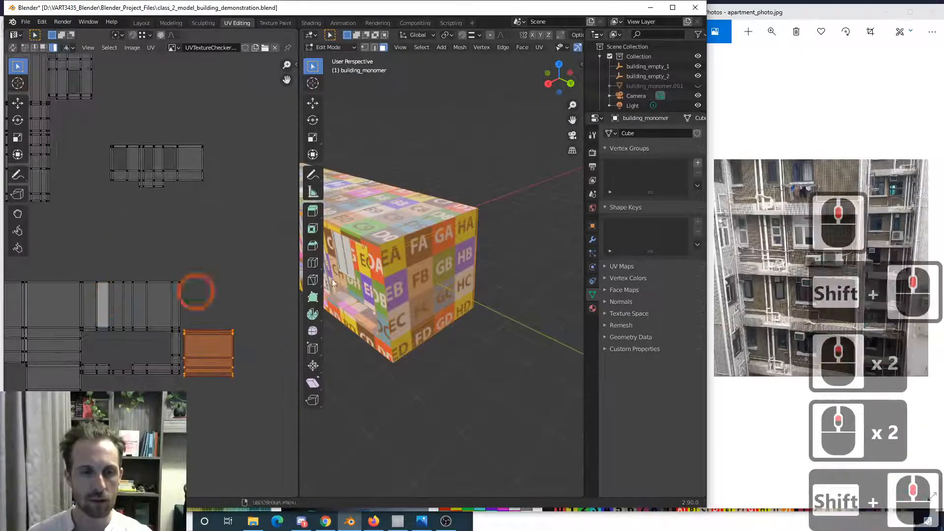
key(g)
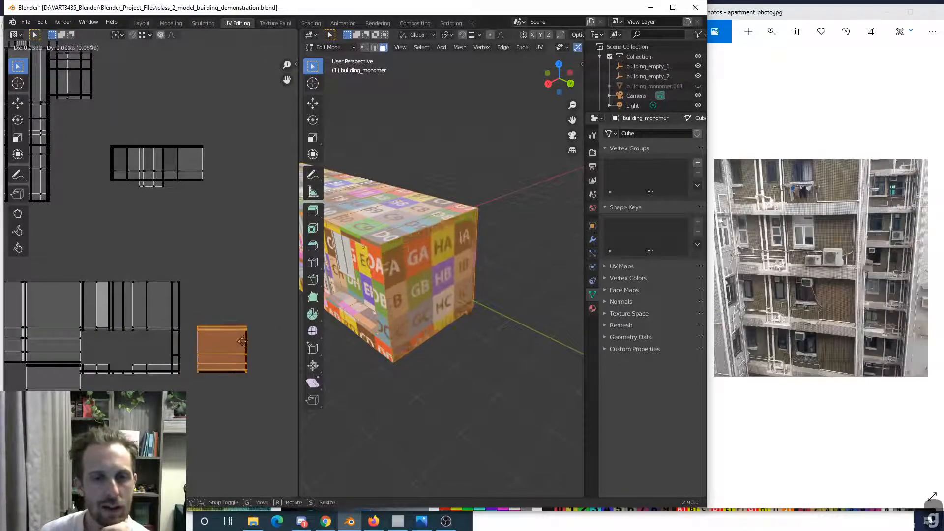
click(299, 310)
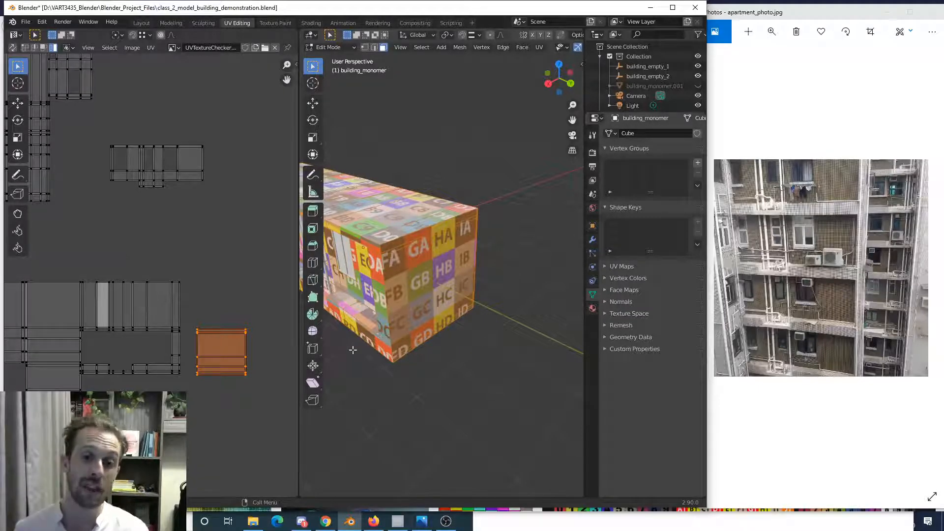
- Move the end-wall island close beside the lower cluster so their horizontal edge lines roughly line up
scroll(225, 405, up, 2)
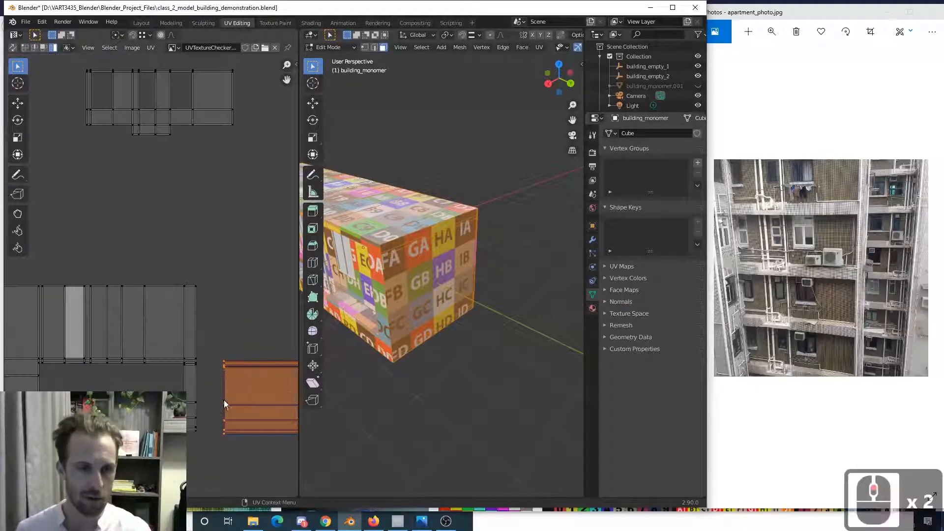
shift+middle_drag(208, 364, 190, 311)
scroll(191, 312, up, 2)
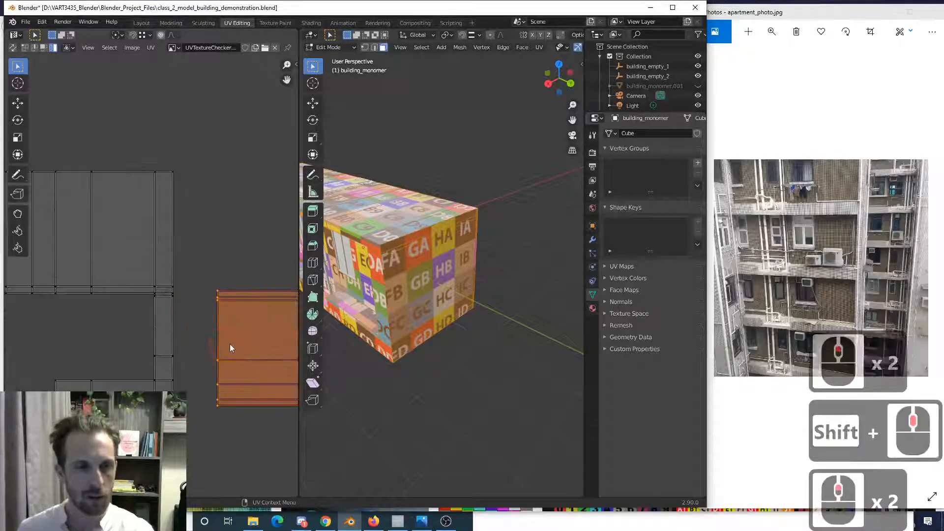
shift+middle_drag(231, 348, 205, 295)
key(g)
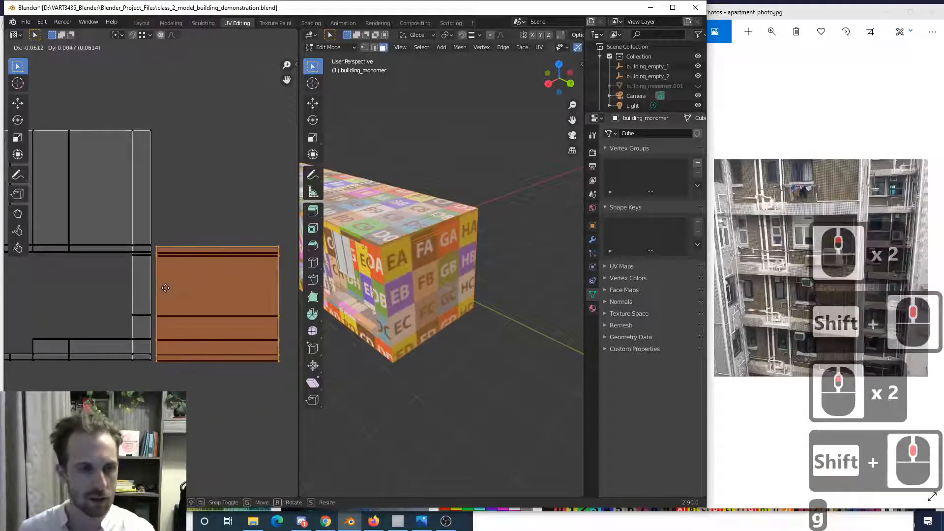
click(169, 293)
- Turn on snapping and snap the end-wall island's upper corner onto the matching corner of the lower cluster
scroll(171, 275, up, 5)
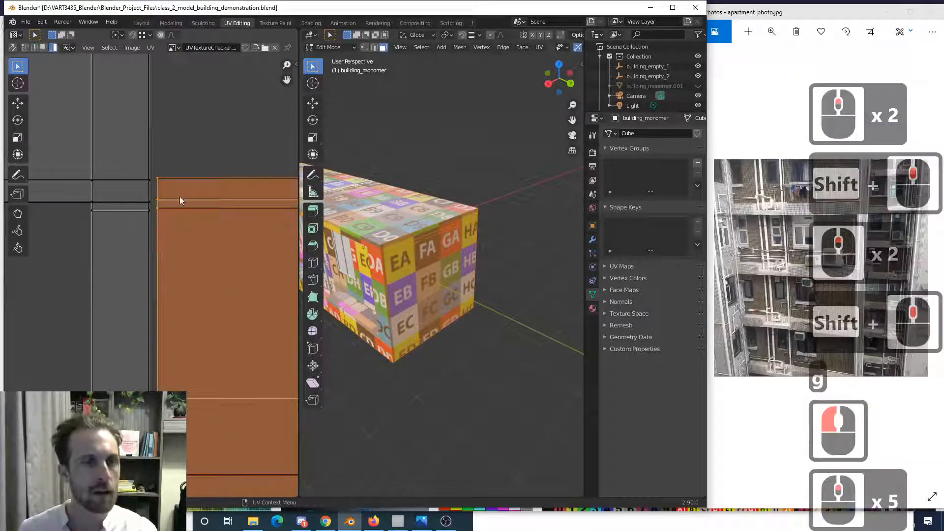
scroll(179, 197, up, 1)
key(shift+Tab)
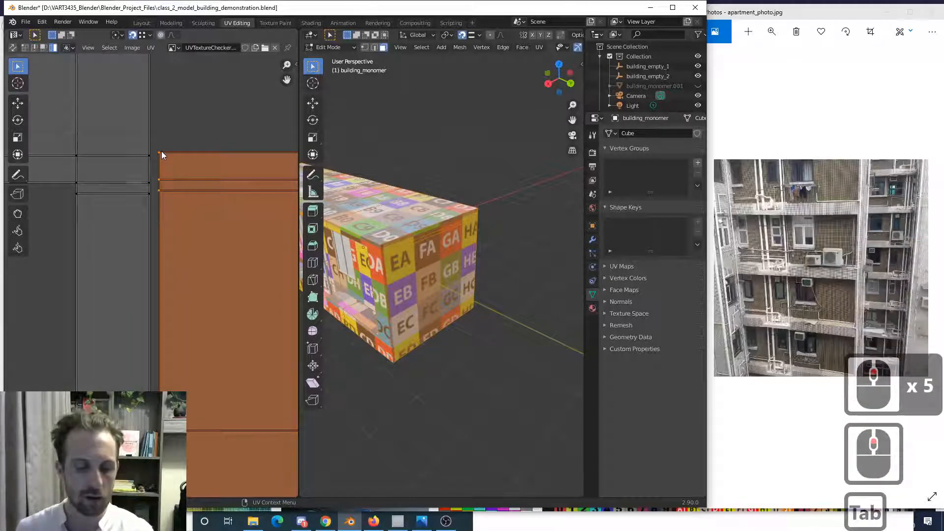
key(g)
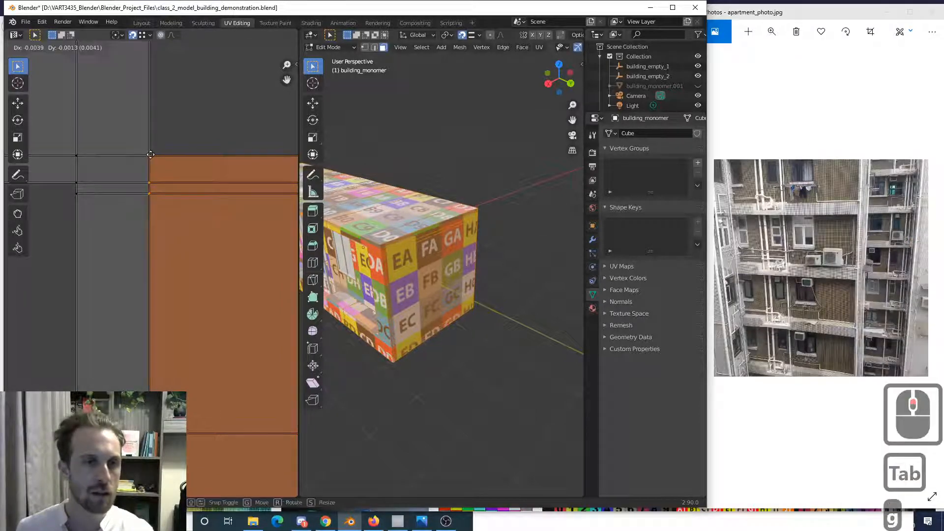
click(149, 156)
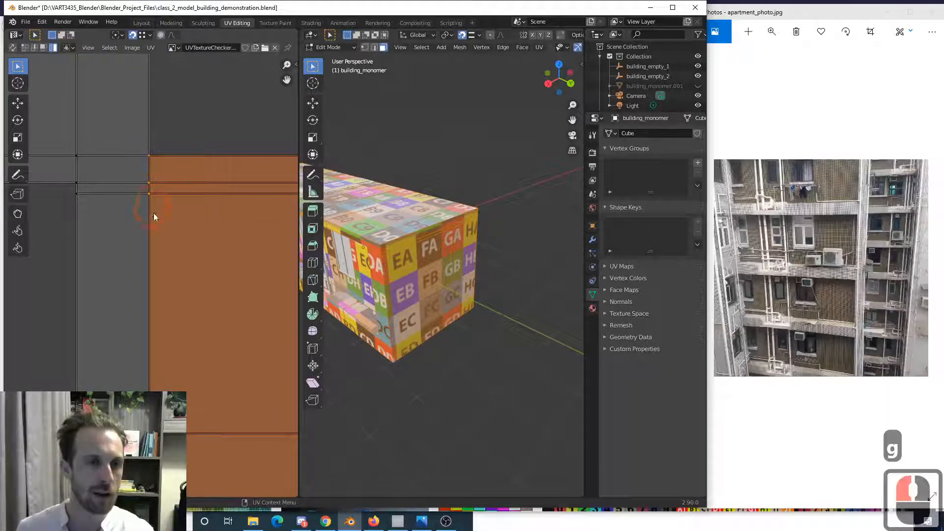
- Select the joined facade and end-wall islands and examine the checker texture's continuity across the building's corner
scroll(158, 234, down, 5)
scroll(158, 245, down, 2)
key(4)
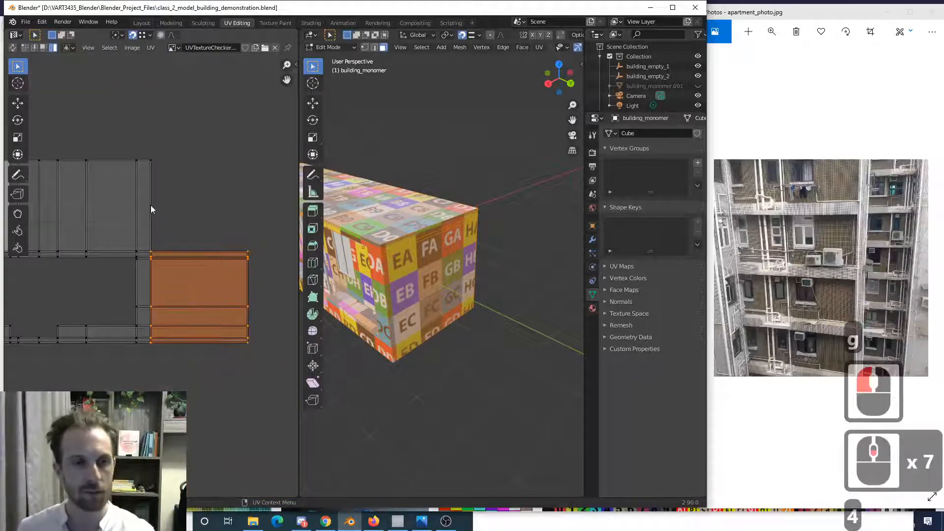
click(137, 214)
scroll(182, 217, down, 2)
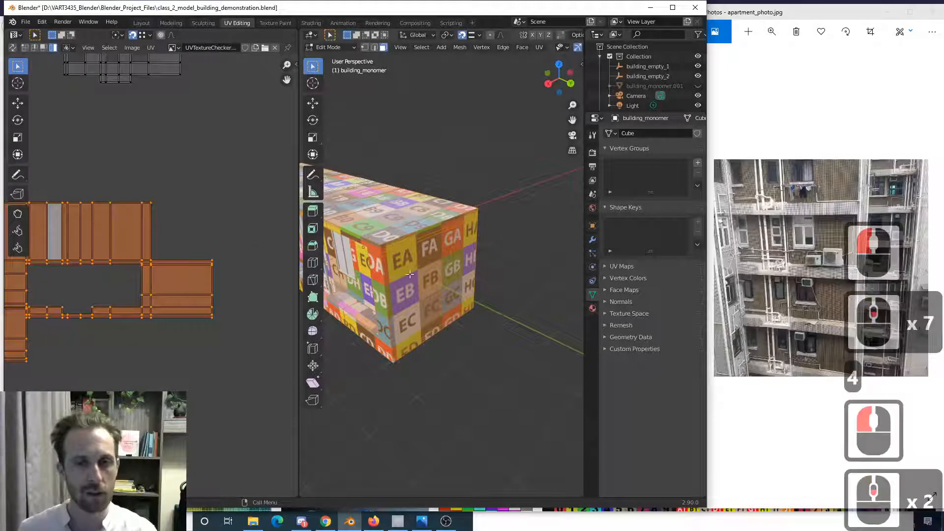
scroll(408, 275, up, 1)
shift+middle_drag(400, 281, 435, 316)
scroll(463, 251, up, 2)
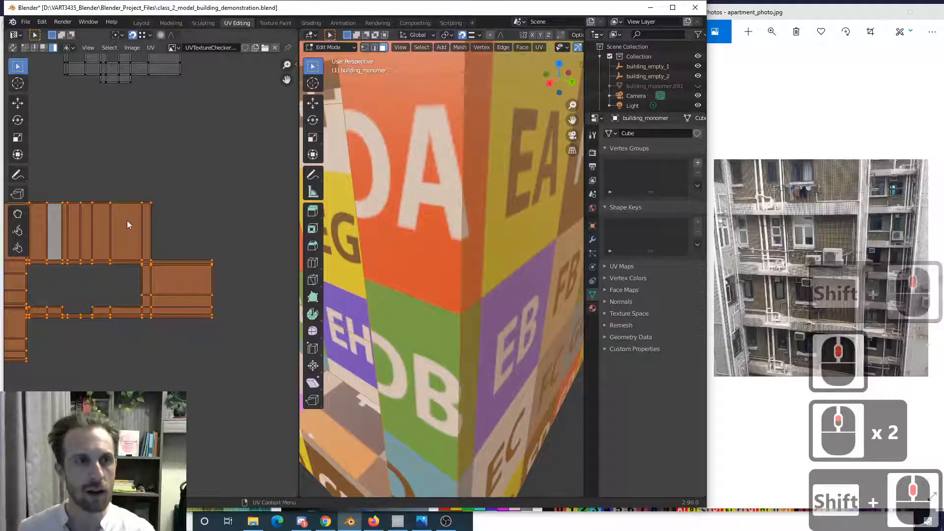
- Turn off snapping and try moving the joined facade and end-wall islands together
click(132, 35)
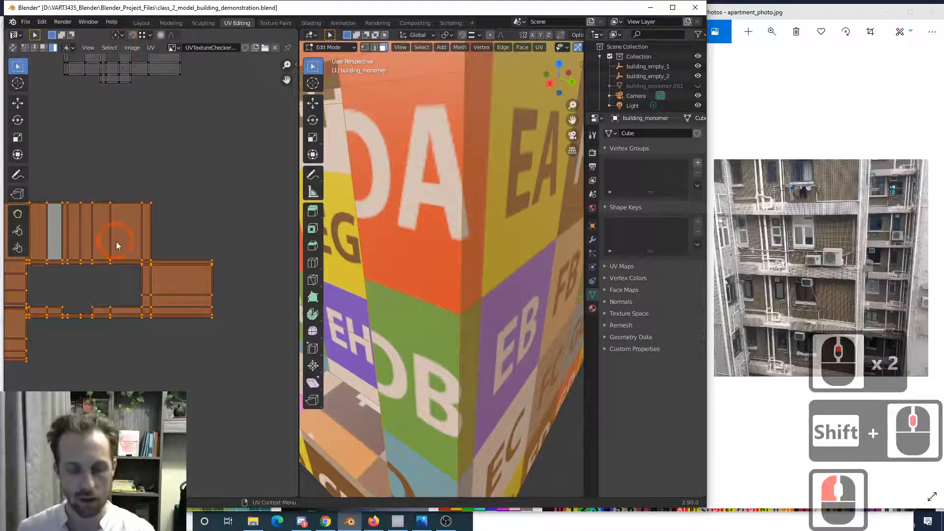
drag(118, 245, 148, 225)
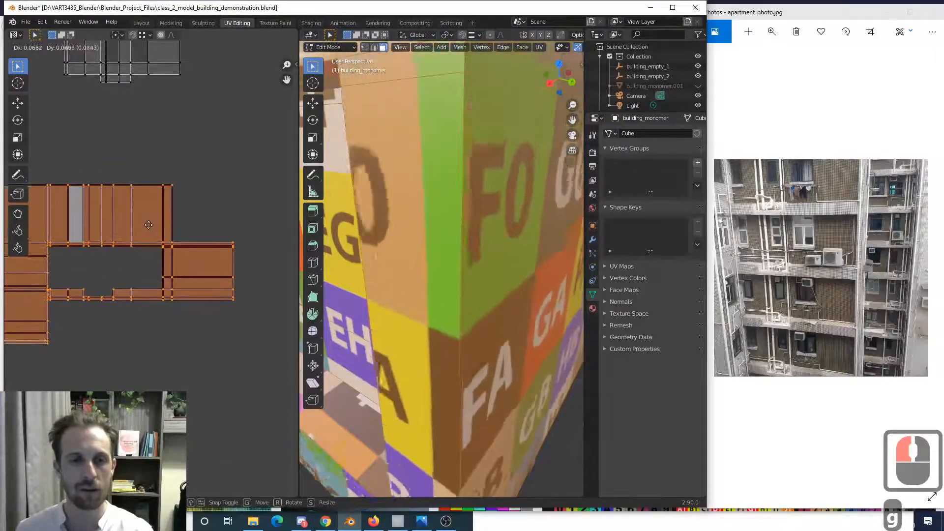
right_click(136, 222)
- Select the tall long-wall UV island in the upper cluster and move it down, clear of its neighbours
scroll(409, 325, down, 6)
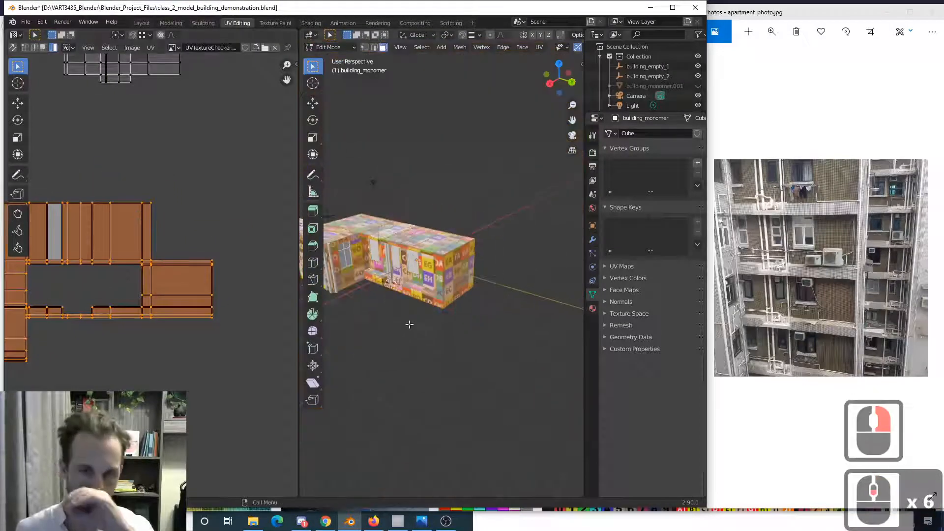
scroll(181, 284, down, 5)
scroll(155, 240, up, 2)
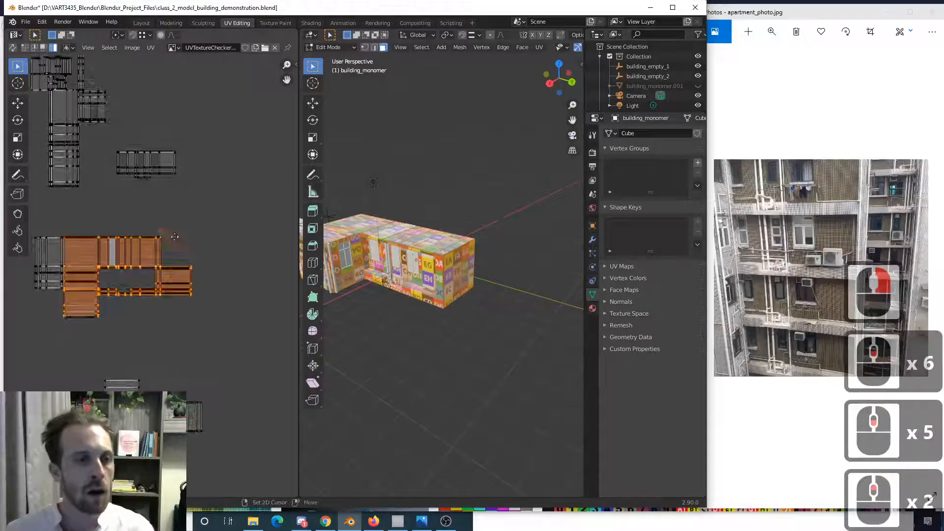
shift+middle_drag(175, 237, 193, 236)
shift+middle_drag(382, 290, 453, 299)
scroll(430, 294, up, 1)
click(161, 164)
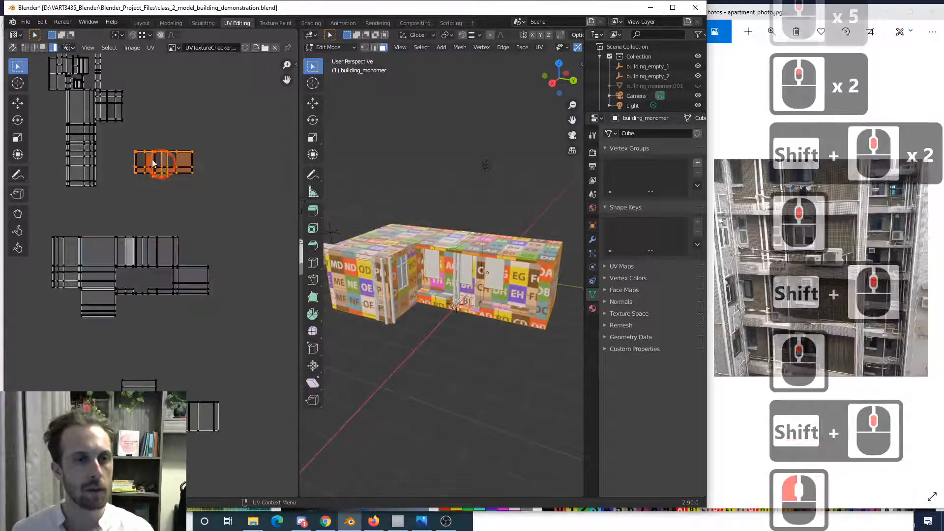
click(82, 128)
key(g)
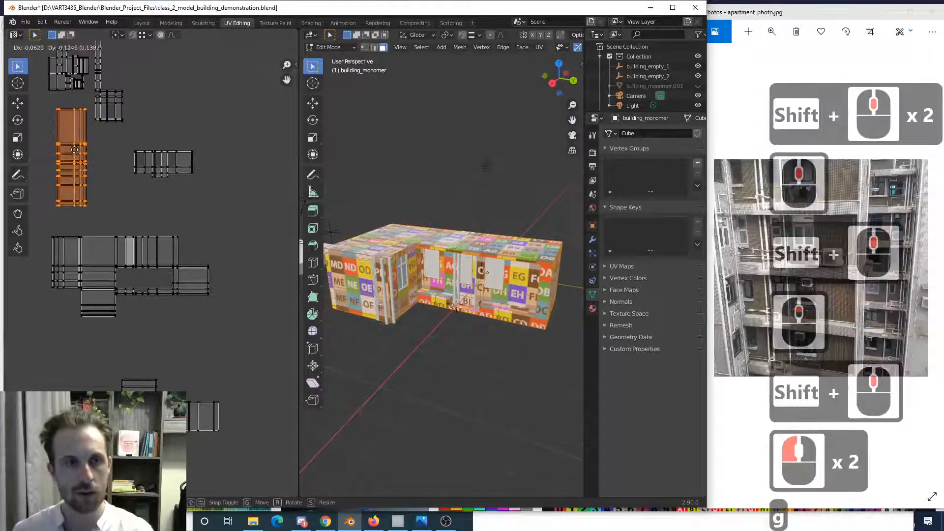
click(77, 155)
- View the building's long back wall, shift its UV island slightly into free space, and rotate it 90 degrees
middle_drag(342, 230, 555, 242)
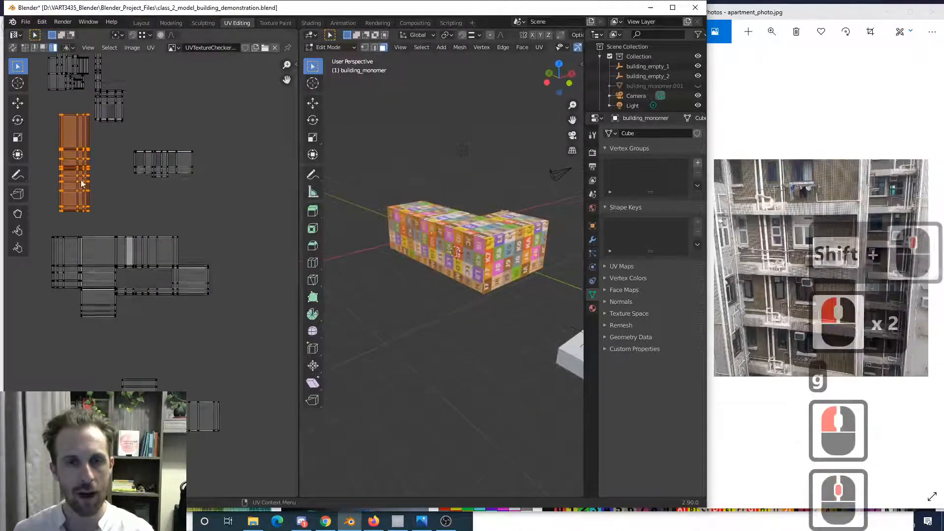
key(g)
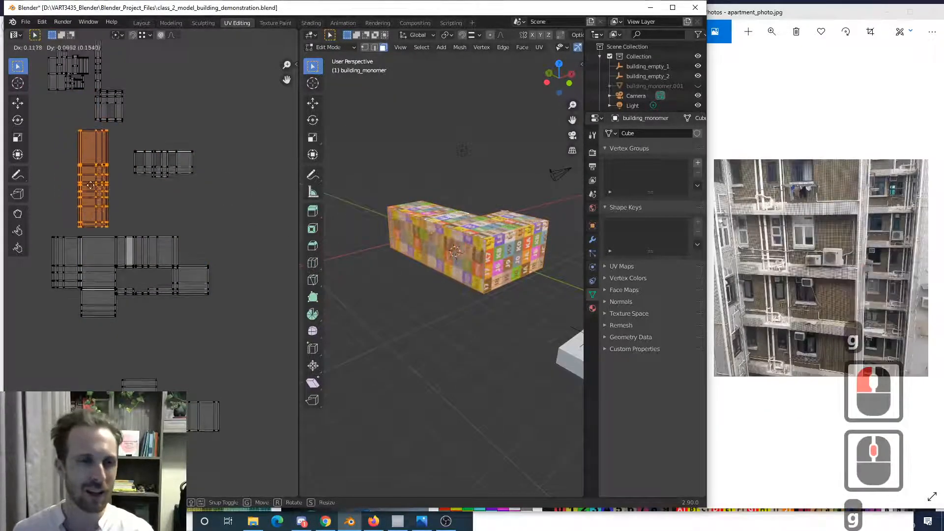
right_click(84, 184)
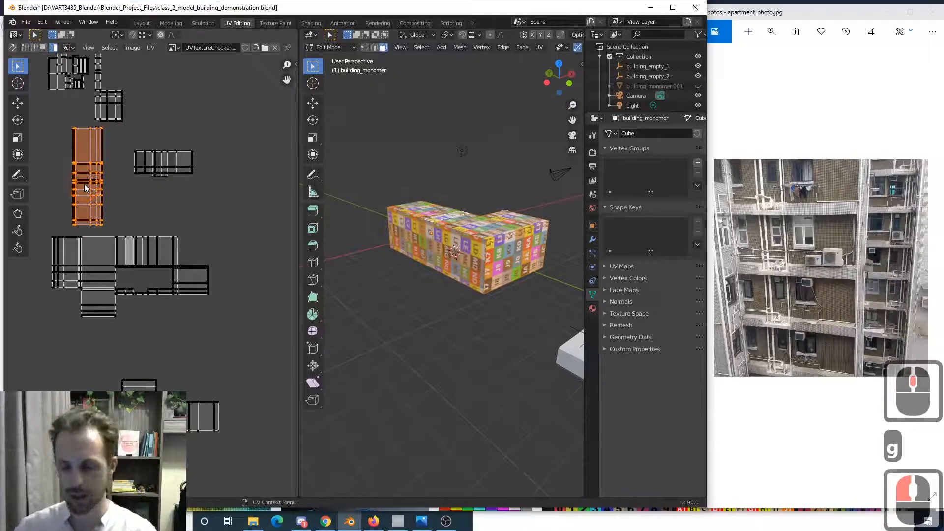
text(r90)
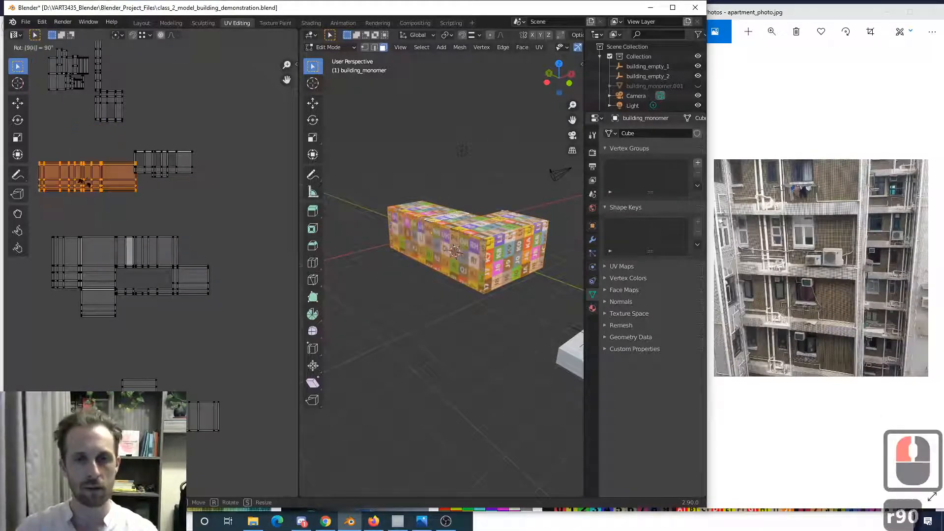
click(85, 187)
scroll(414, 297, up, 2)
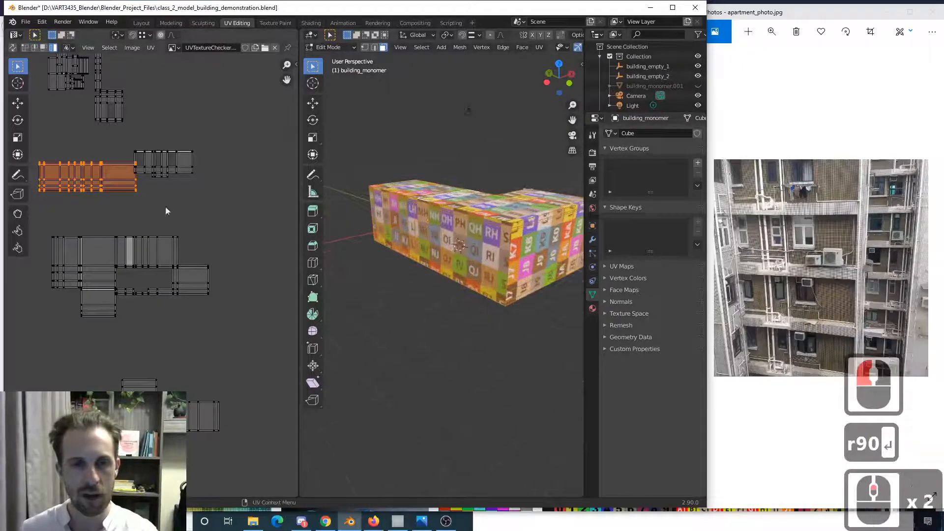
- Place the long back-wall island directly above the lower cluster's upper edge and rotate it 180 degrees
key(g)
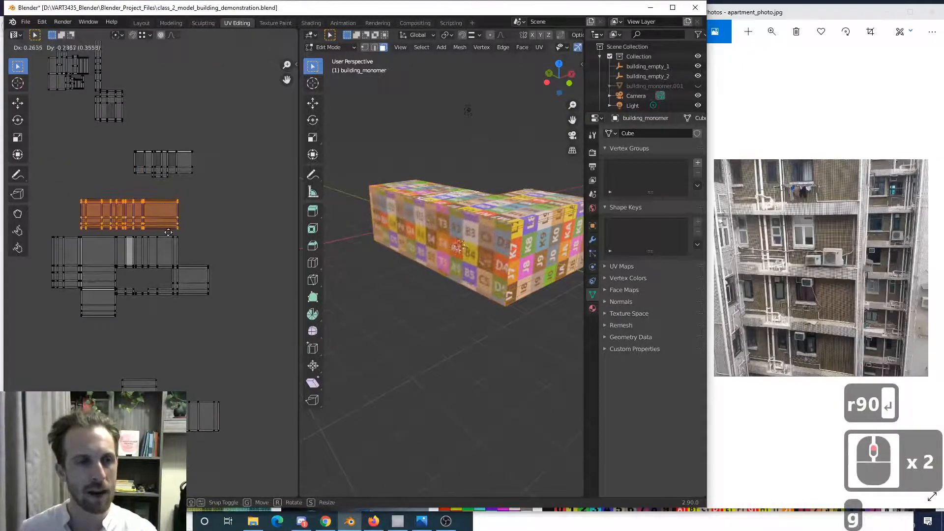
click(169, 233)
scroll(168, 232, up, 3)
shift+middle_click(215, 255)
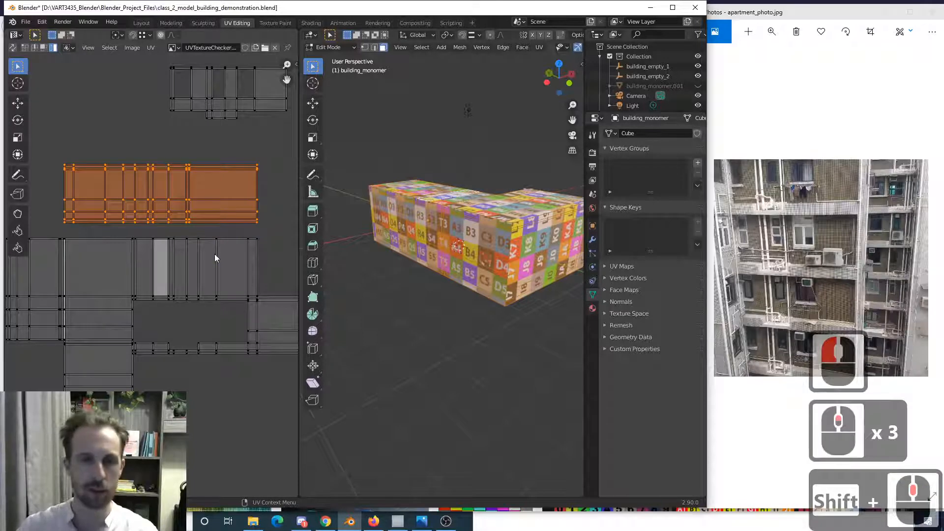
text(r180)
key(Return)
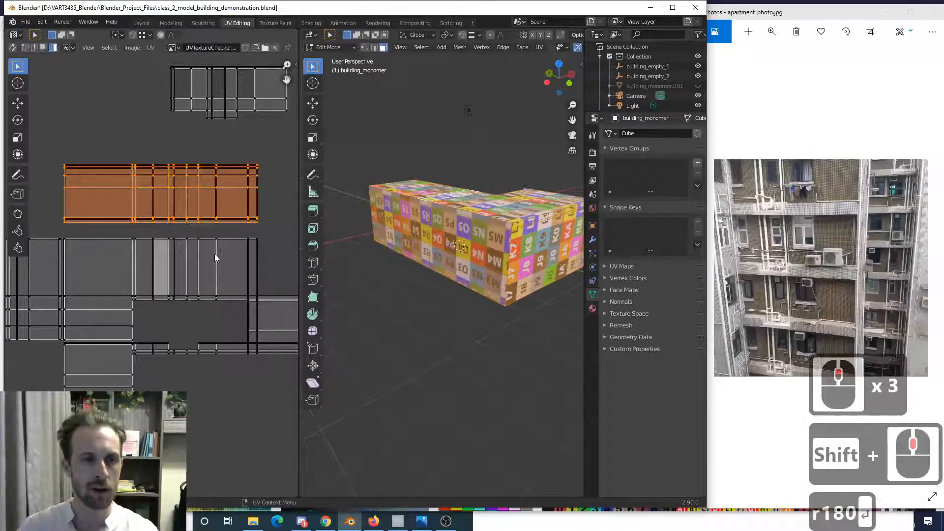
scroll(215, 236, up, 1)
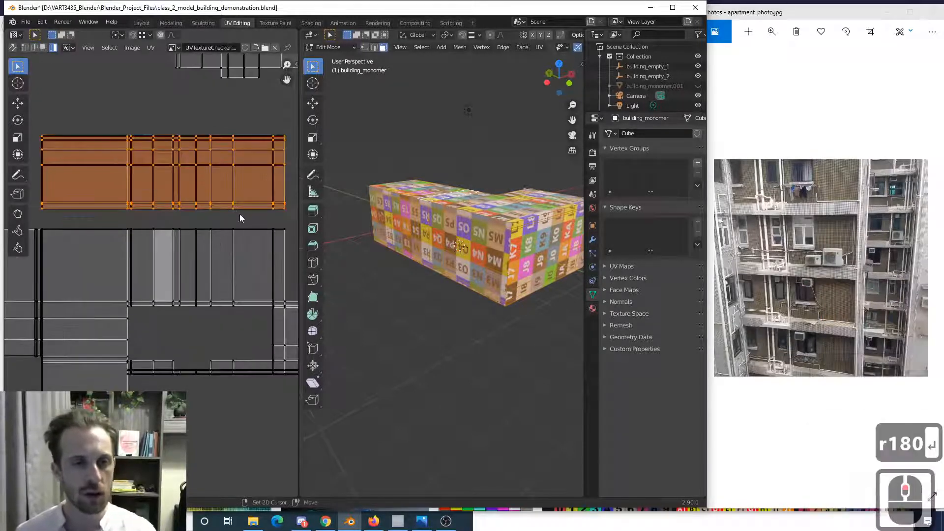
- Move the long back-wall UV island straight down along Y until it sits just above the lower cluster's upper edge
scroll(158, 229, up, 3)
scroll(159, 231, up, 1)
shift+middle_drag(184, 217, 161, 273)
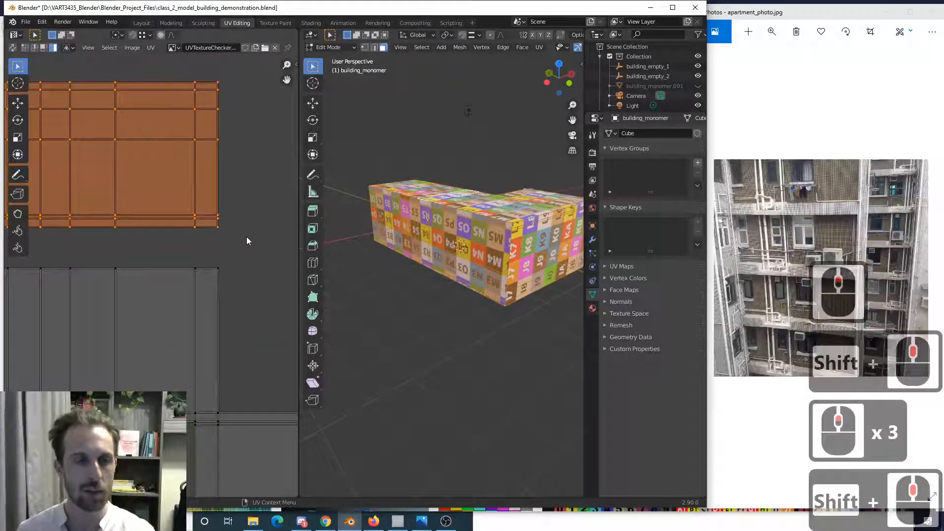
key(g)
key(y)
click(243, 279)
- Turn on snapping and snap the long back-wall island's lower corner onto the lower cluster's upper corner
middle_drag(457, 246, 475, 240)
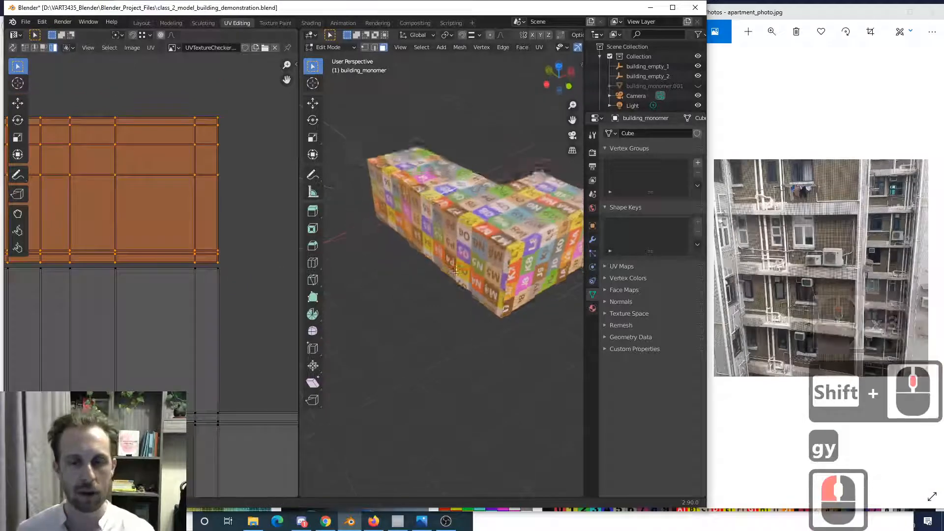
scroll(476, 240, up, 3)
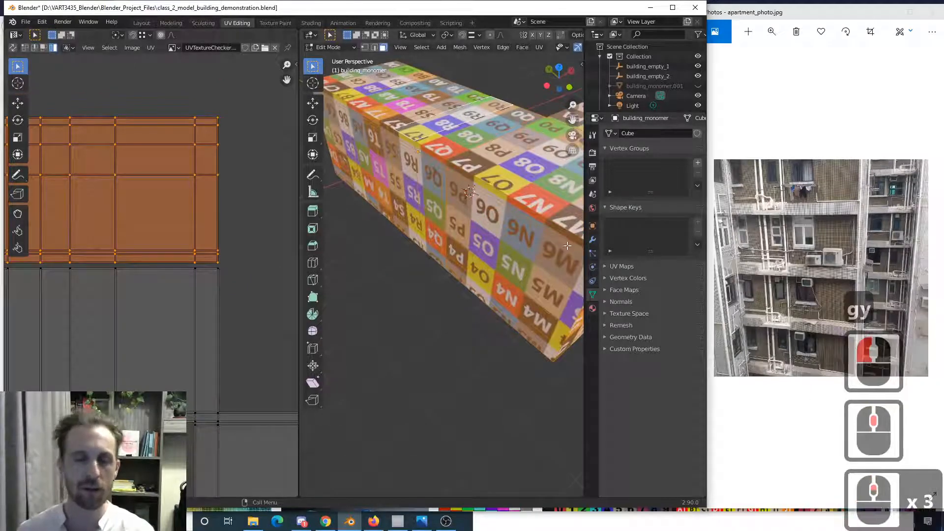
scroll(239, 280, up, 2)
shift+middle_drag(238, 274, 178, 239)
scroll(175, 236, up, 4)
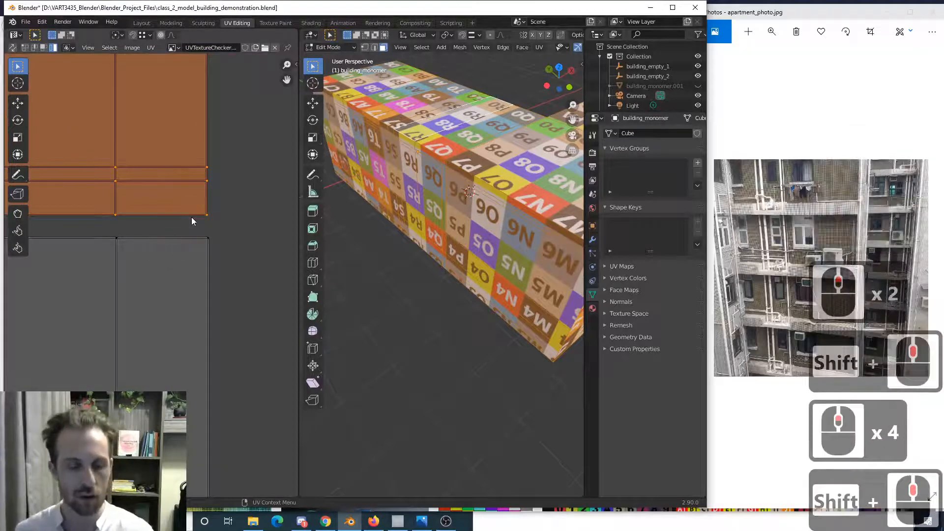
key(shift+Tab)
key(g)
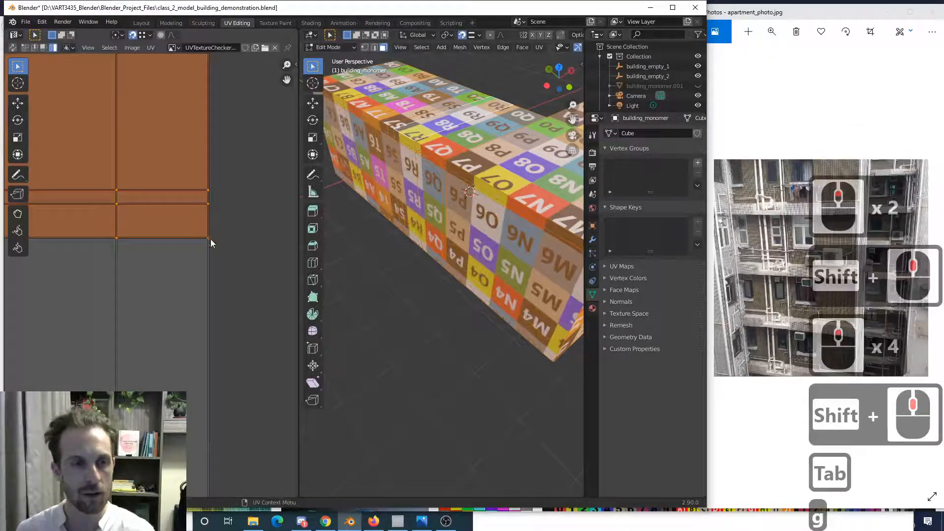
click(221, 238)
- Select the whole joined wall cluster in island selection mode and inspect the recessed facade on the model
scroll(222, 237, down, 10)
scroll(194, 254, down, 1)
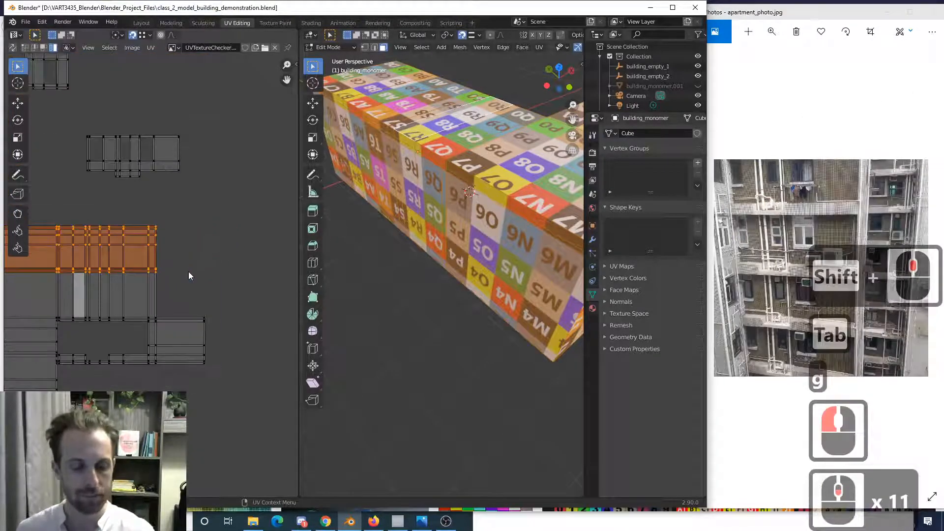
key(3)
click(140, 290)
key(4)
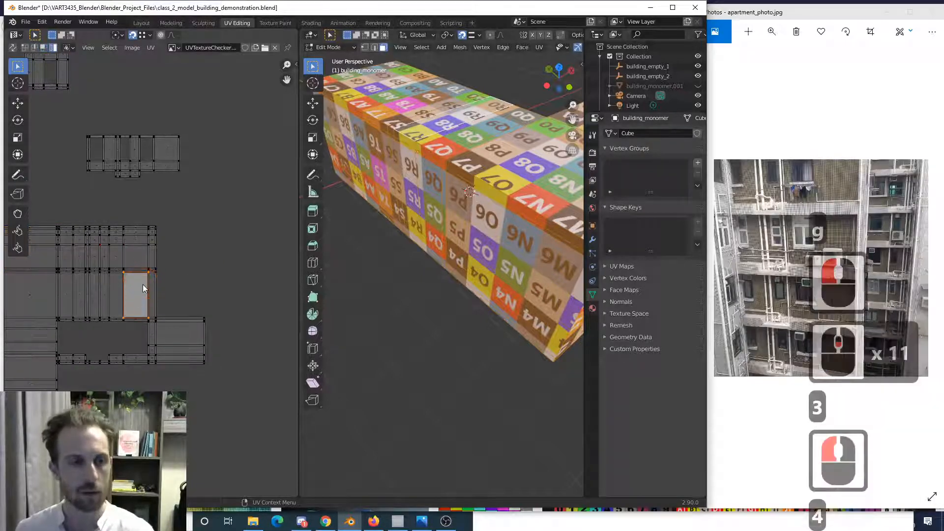
click(143, 284)
scroll(549, 180, down, 4)
middle_drag(541, 236, 416, 247)
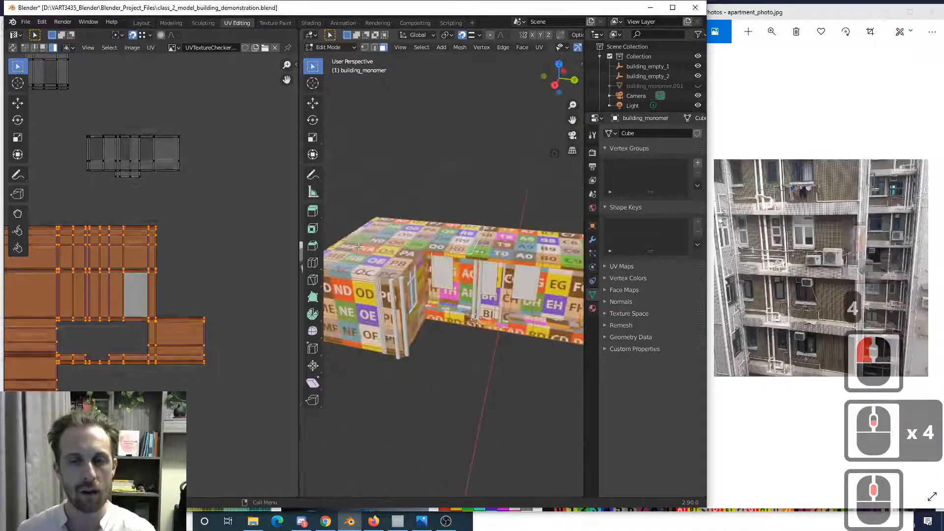
- Select the small rectangular island at the upper cluster's lower-left corner and bring the model's windowed walls into close view
scroll(416, 247, down, 2)
scroll(416, 247, down, 2)
shift+middle_drag(101, 278, 164, 270)
scroll(185, 249, down, 3)
click(82, 149)
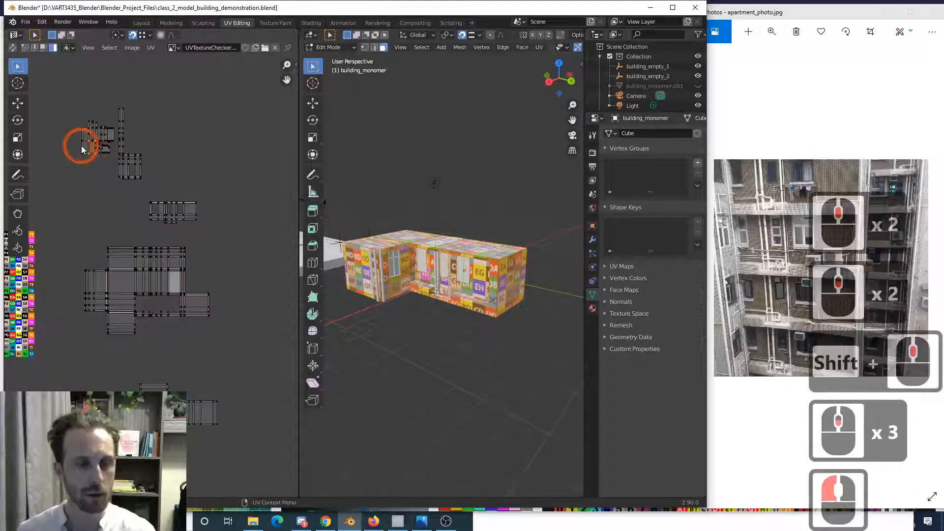
key(4)
click(84, 143)
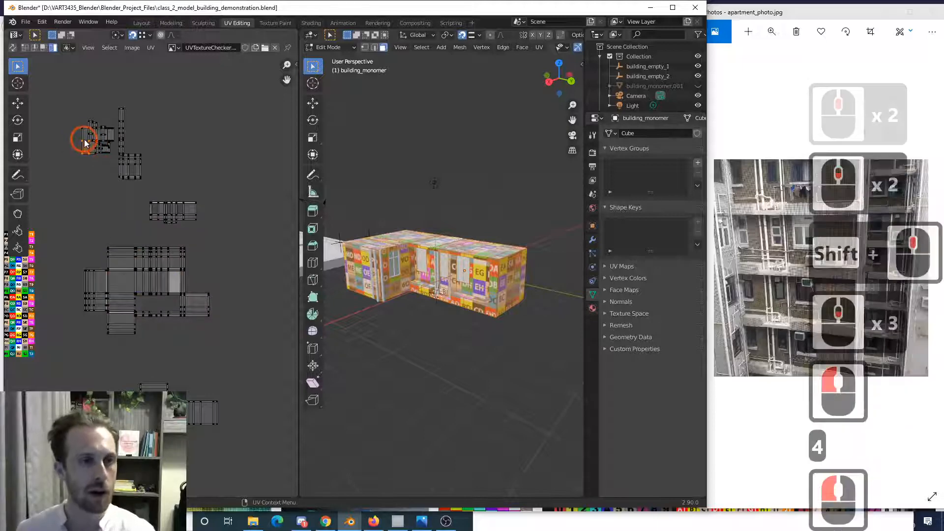
scroll(456, 292, up, 3)
shift+middle_drag(457, 292, 469, 257)
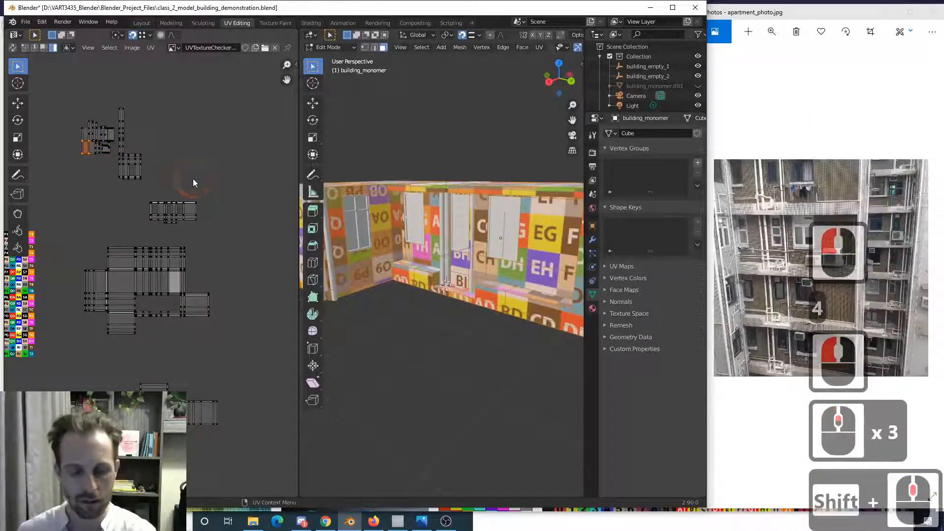
- Turn off UV snapping and move the small rectangular island down and out of the upper cluster
key(g)
right_click(181, 173)
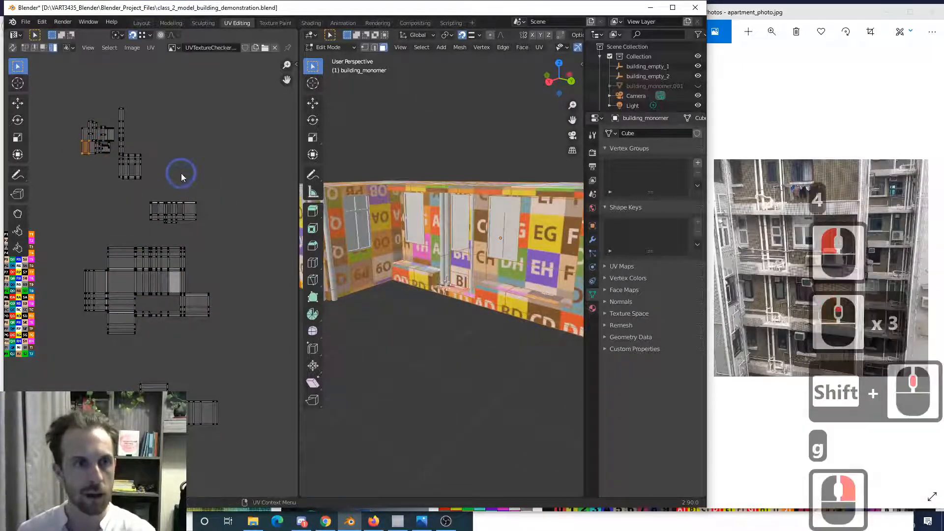
key(Tab)
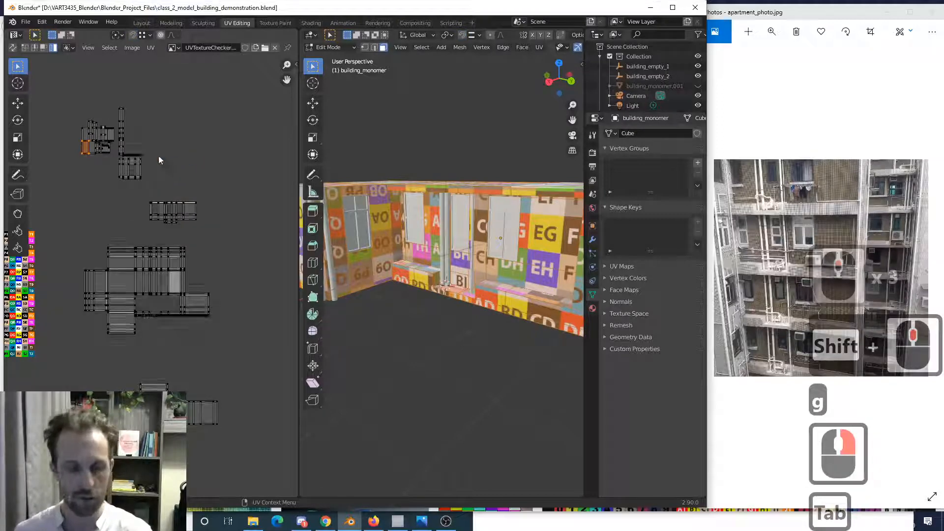
key(g)
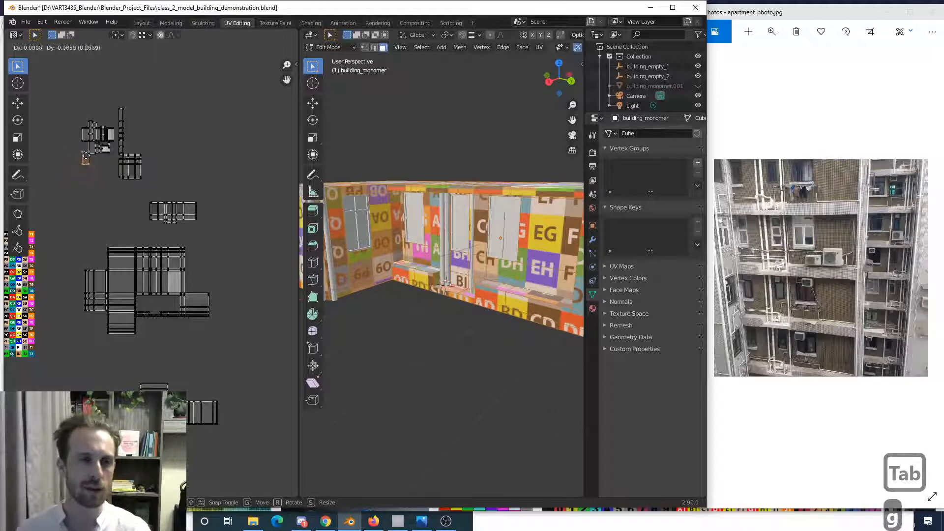
click(76, 166)
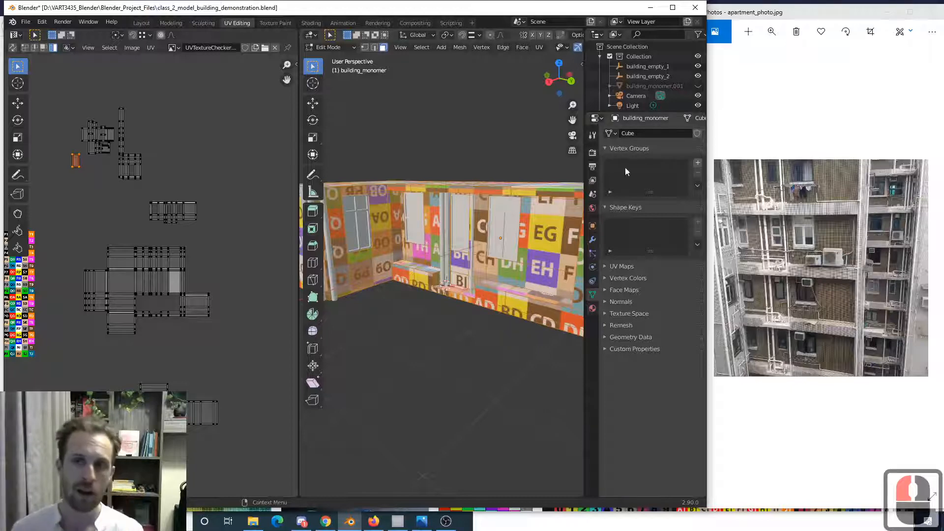
- Enlarge the object list and hide window_1, window_2, window_3 and window_4 to expose the wall faces behind them
drag(668, 111, 670, 117)
drag(665, 210, 665, 299)
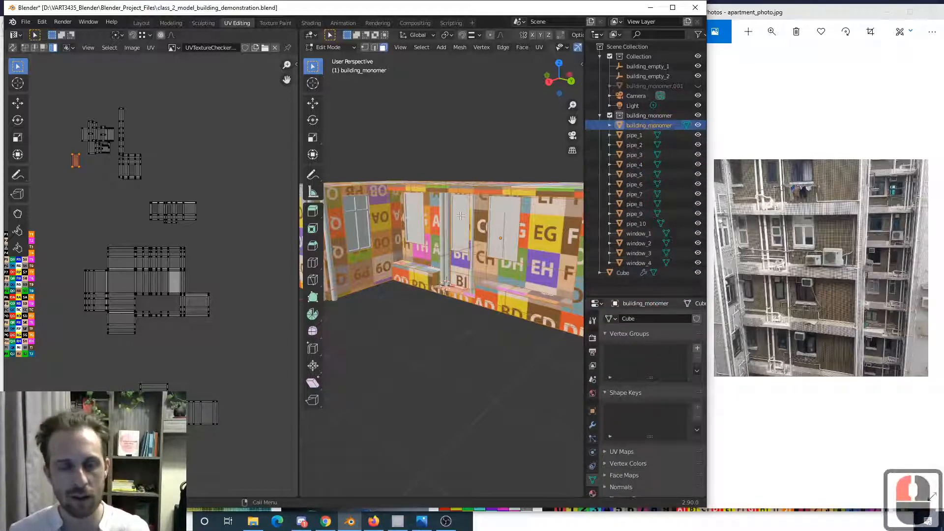
click(698, 263)
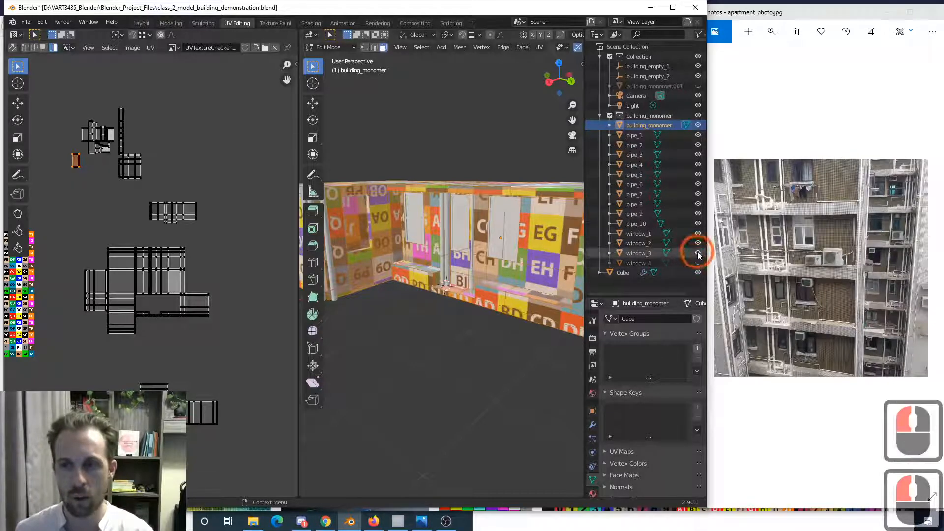
click(698, 252)
click(698, 243)
click(697, 233)
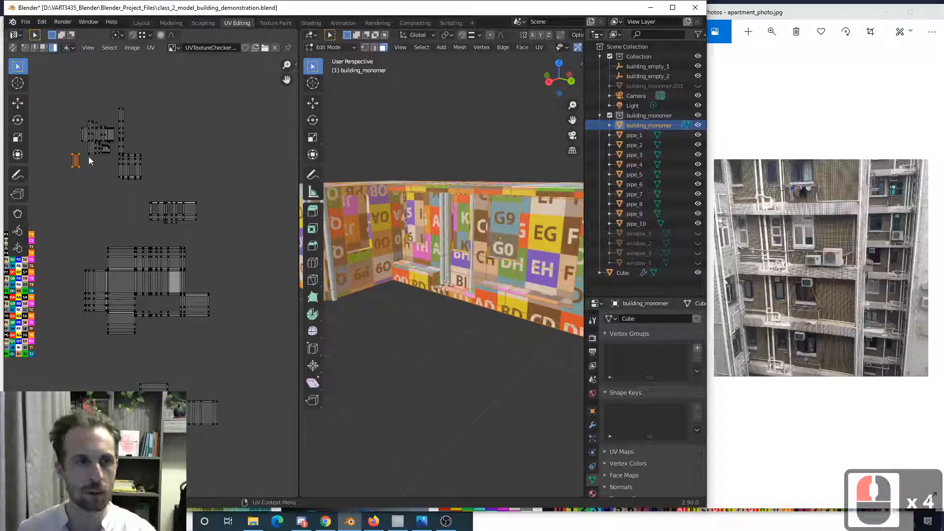
- Place the selected window-backing island beside the left end of the separate facade island
key(g)
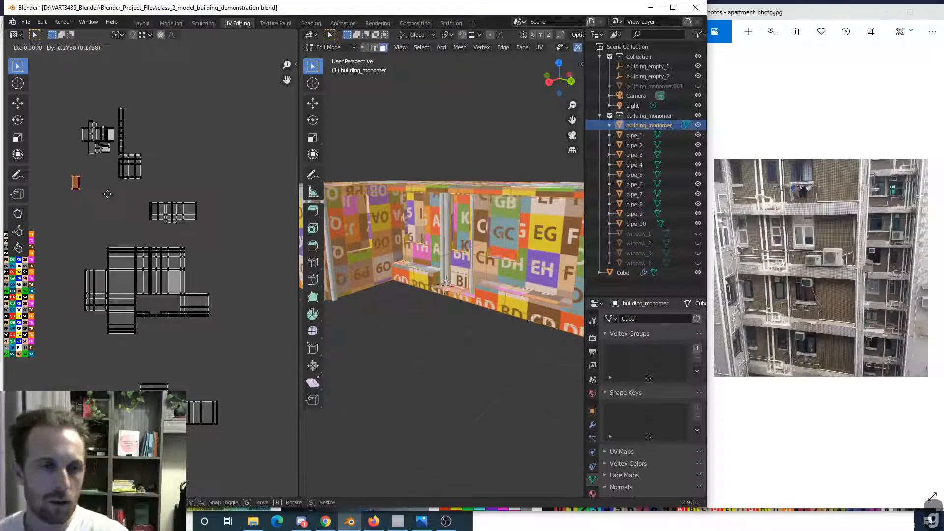
click(105, 186)
middle_drag(428, 255, 460, 255)
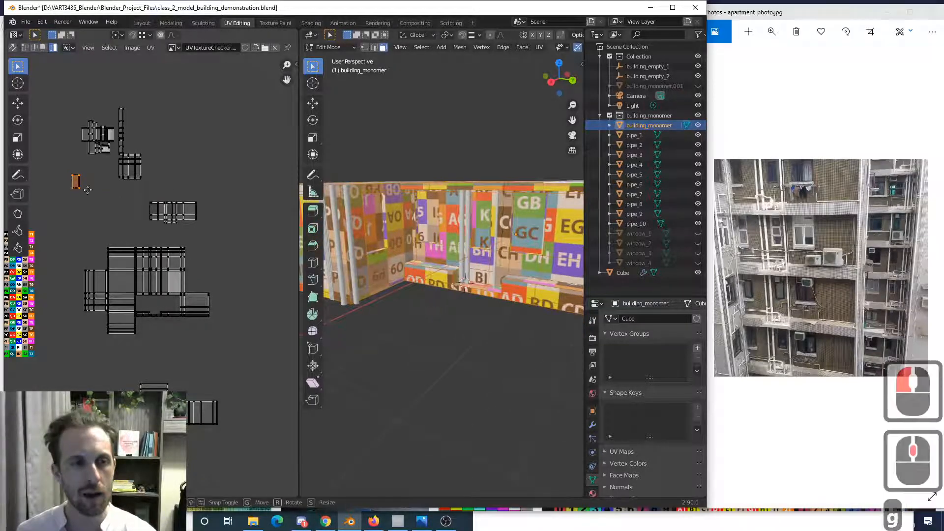
key(g)
click(144, 212)
- Select the next window-backing island at the upper cluster's left edge and place it left of the previously placed one
click(96, 139)
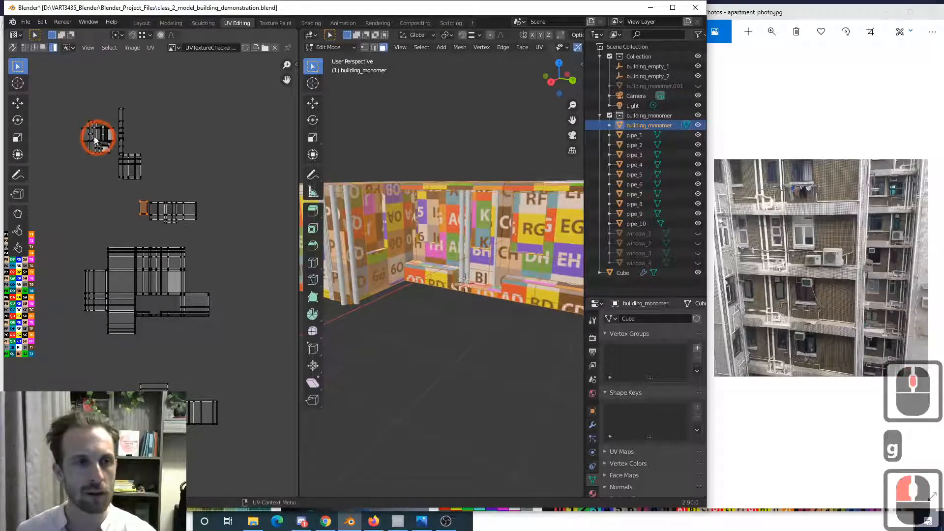
click(86, 134)
click(79, 144)
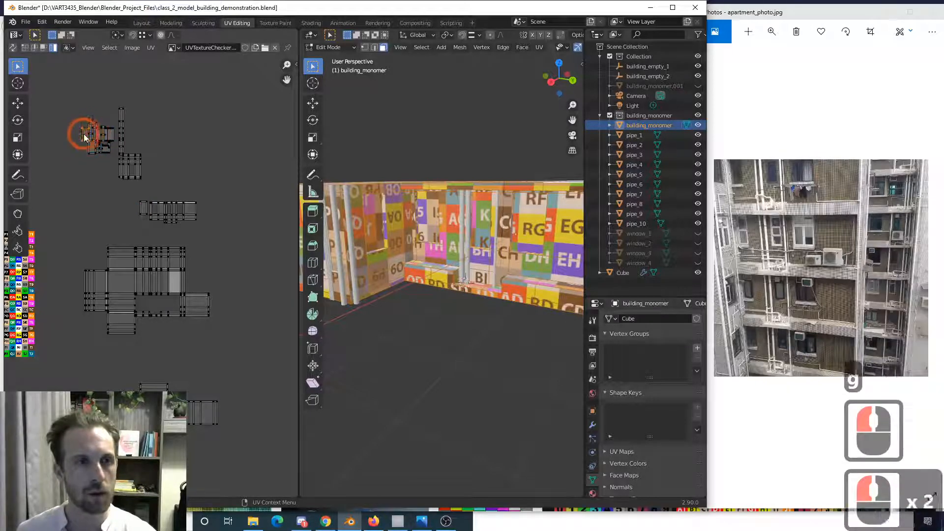
key(g)
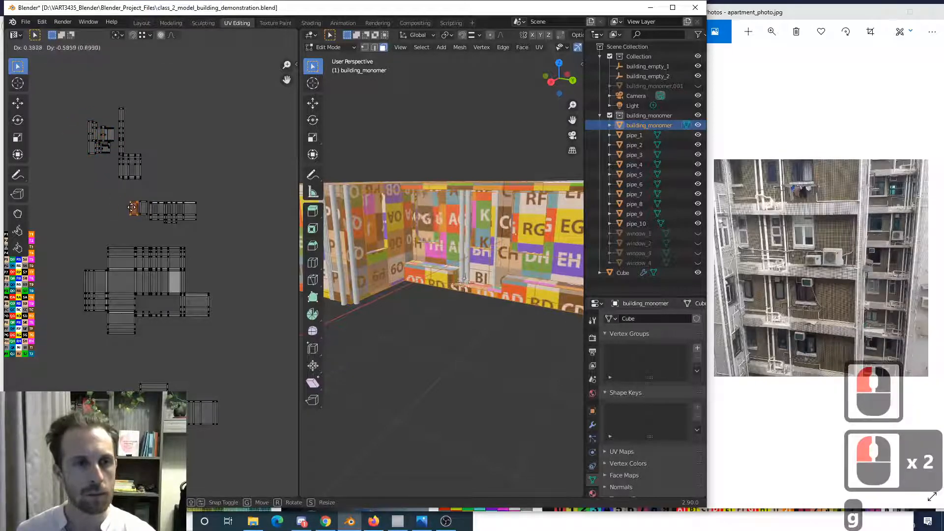
click(131, 206)
- Select the side wing's window-backing island and place it right of the lower cluster, above the protruding end-wall piece
click(90, 145)
key(g)
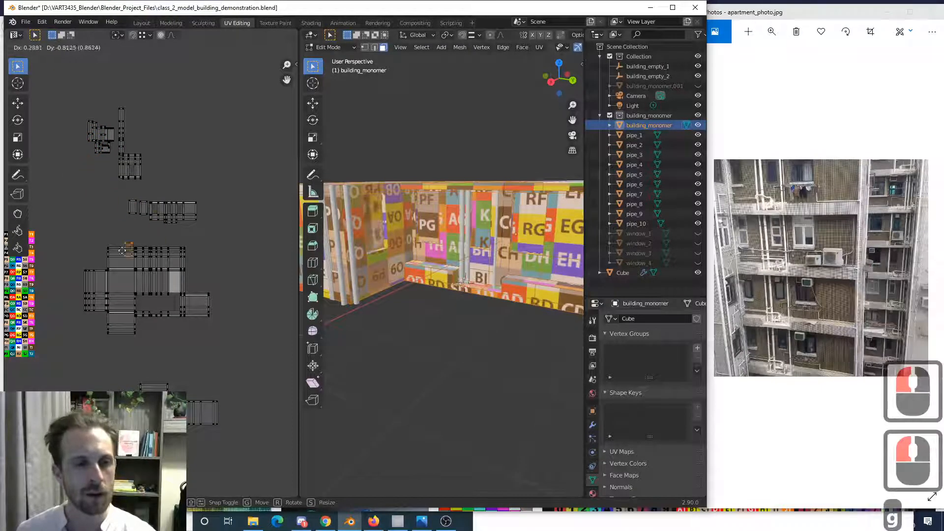
click(83, 258)
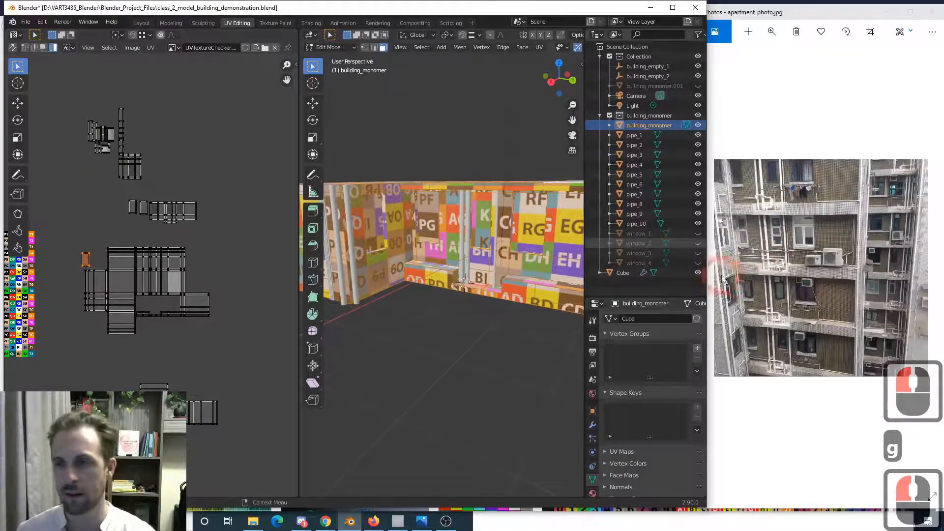
key(g)
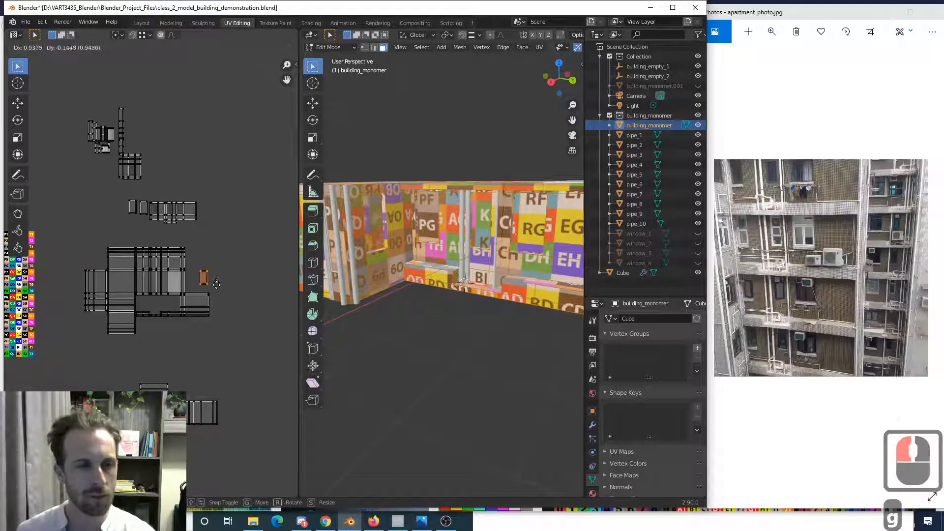
click(203, 285)
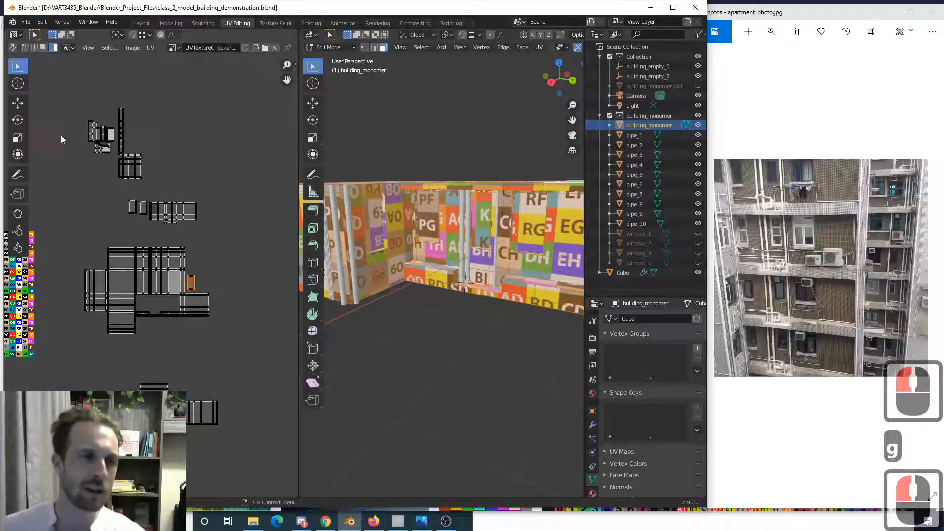
- Move the narrow ledge island out of the upper cluster into free space and rotate it 90 degrees
click(99, 137)
key(g)
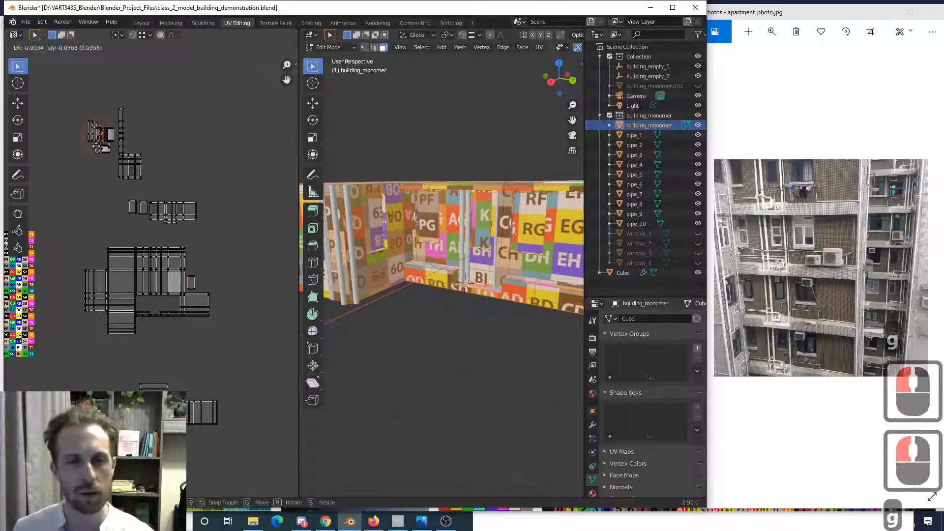
click(88, 198)
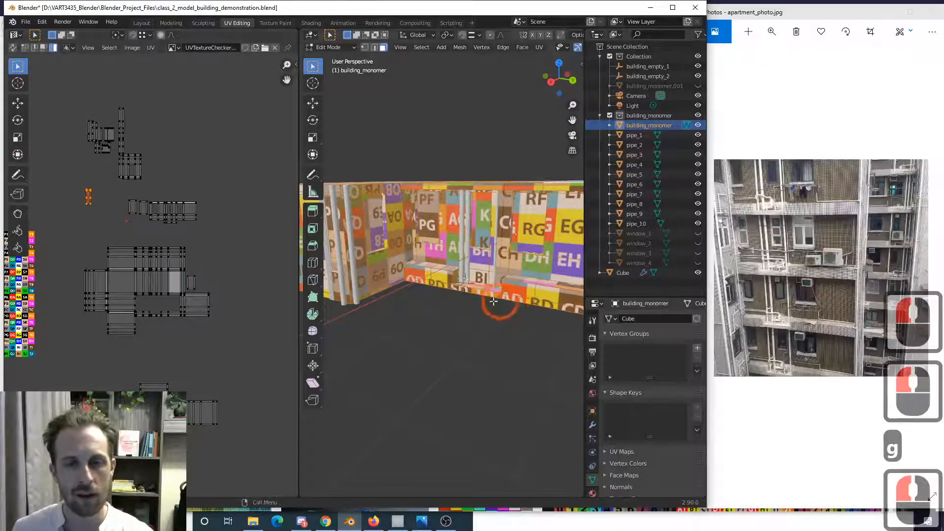
scroll(459, 295, up, 4)
middle_drag(393, 274, 416, 267)
scroll(424, 284, down, 3)
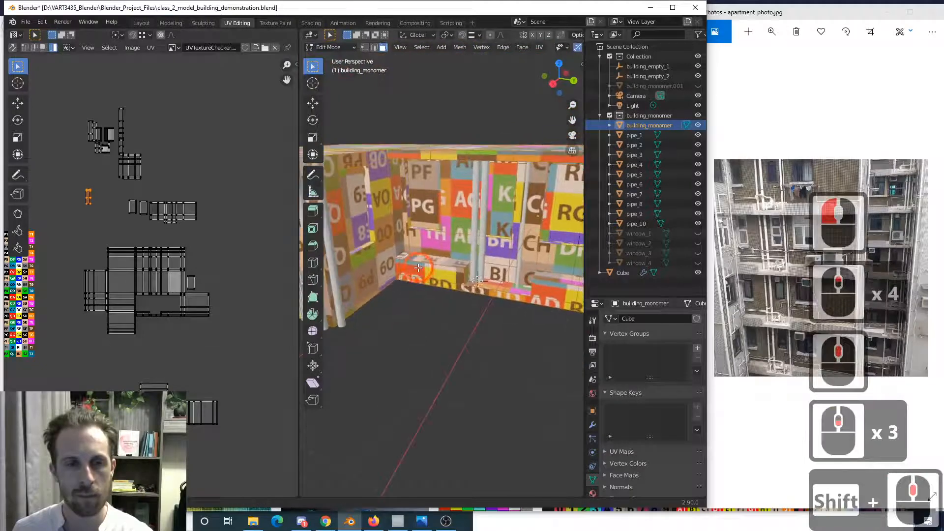
text(r)
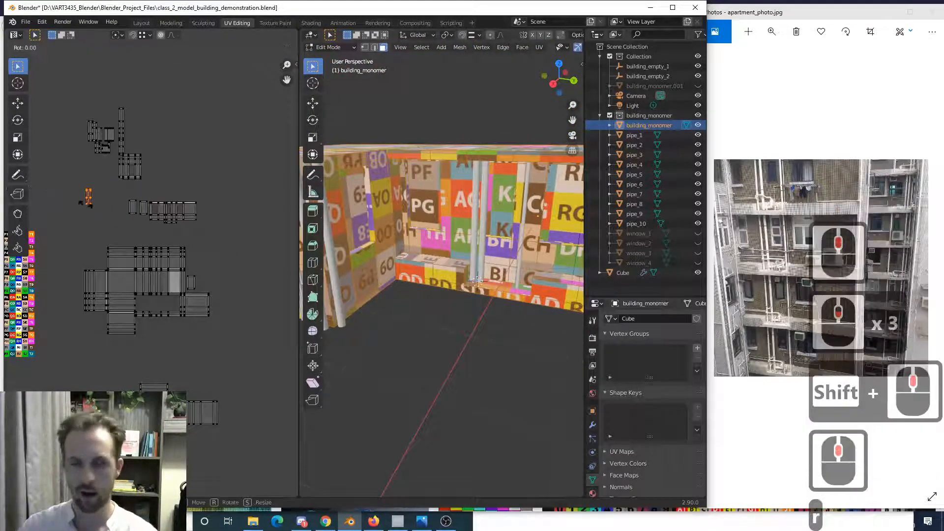
text(90)
key(Return)
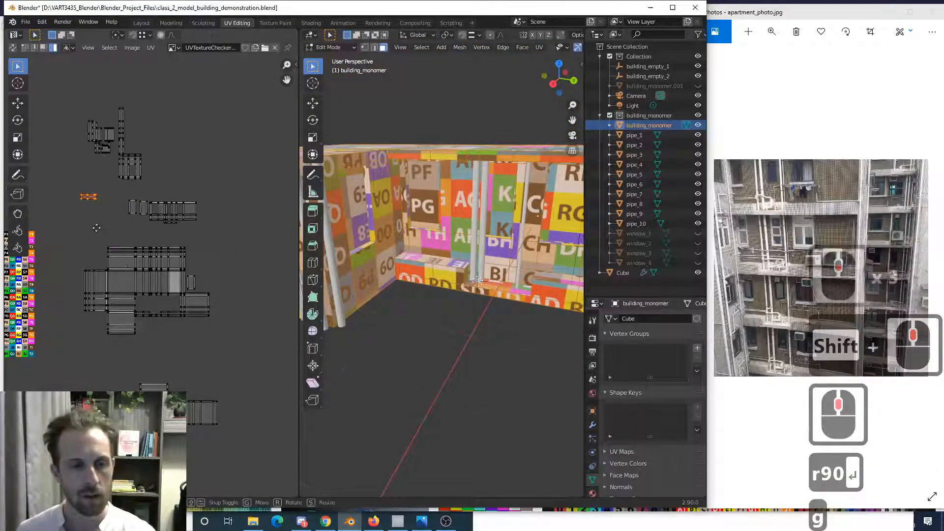
- Move the narrow ledge island into the lower cluster's gap, just above the matching short wall strip at the gap's left end
key(g)
click(149, 336)
scroll(153, 330, up, 8)
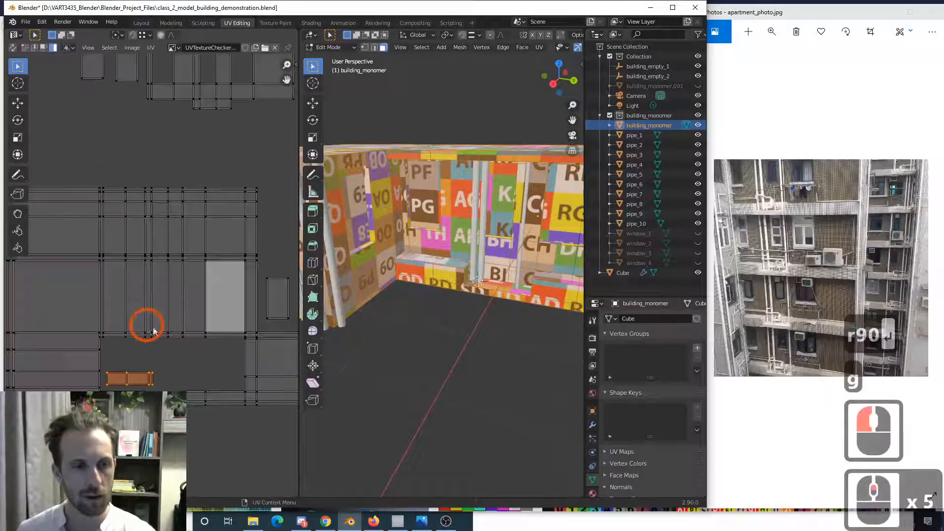
shift+middle_drag(185, 263, 179, 301)
scroll(179, 301, up, 3)
shift+middle_drag(213, 224, 200, 263)
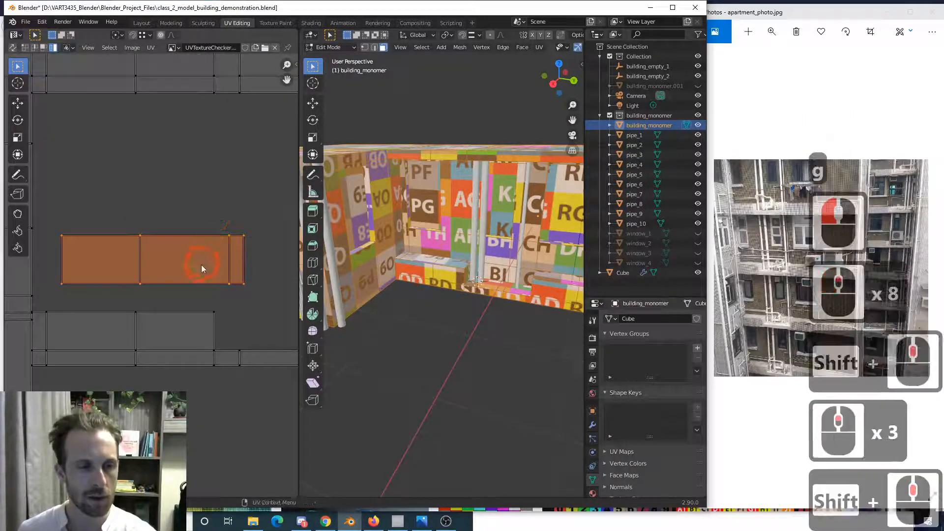
key(g)
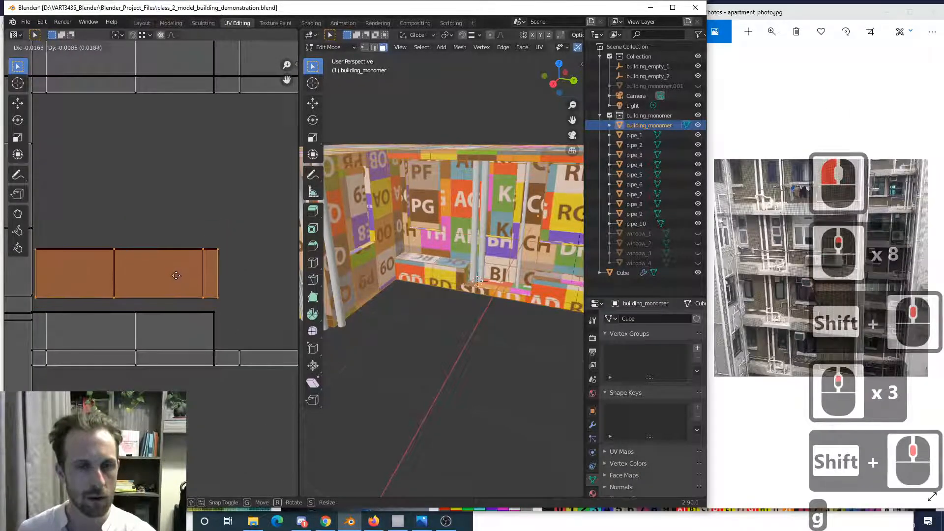
click(177, 271)
key(g)
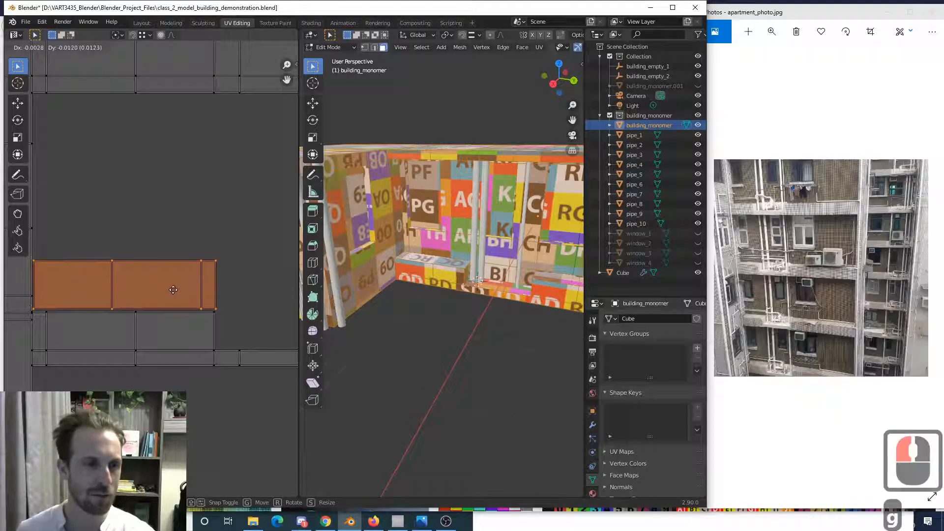
click(177, 277)
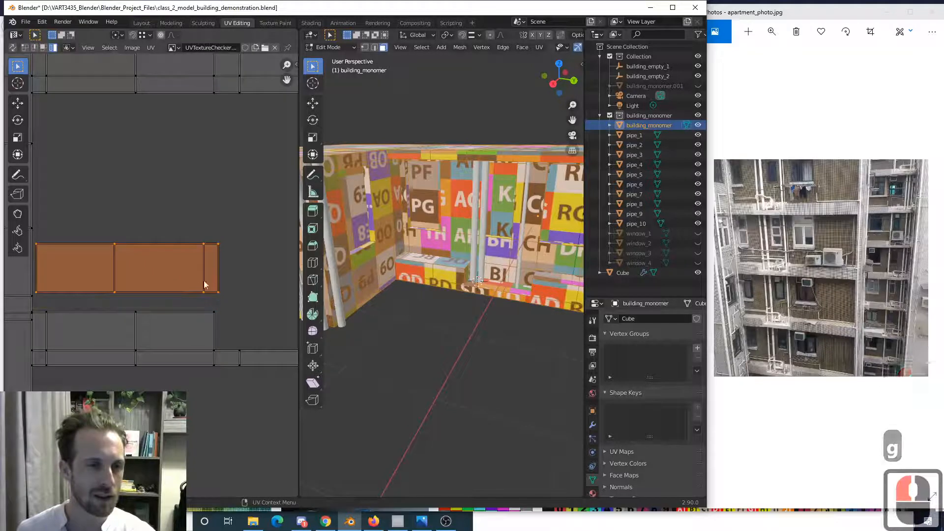
- Rotate the ledge island 180 degrees and snap it onto the top edge of the short wall strip, then disable snapping
text(r180)
click(100, 273)
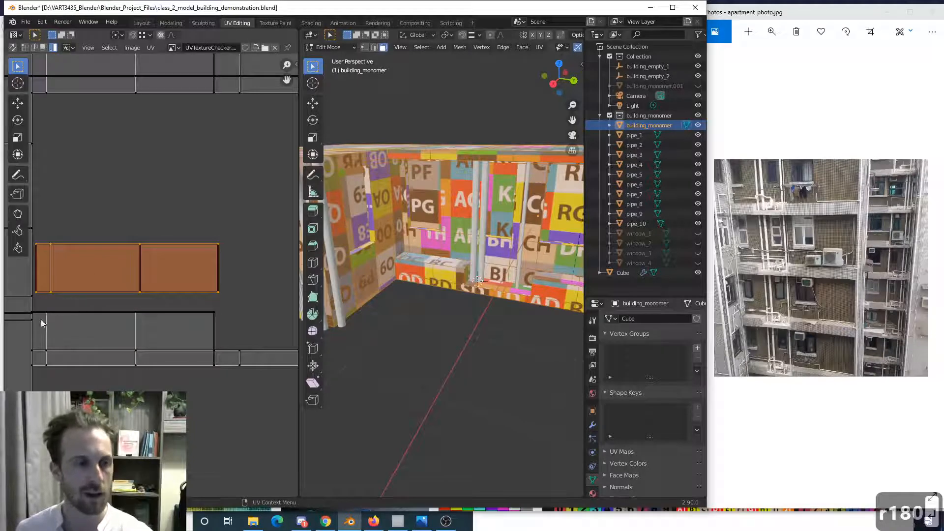
key(shift+Tab)
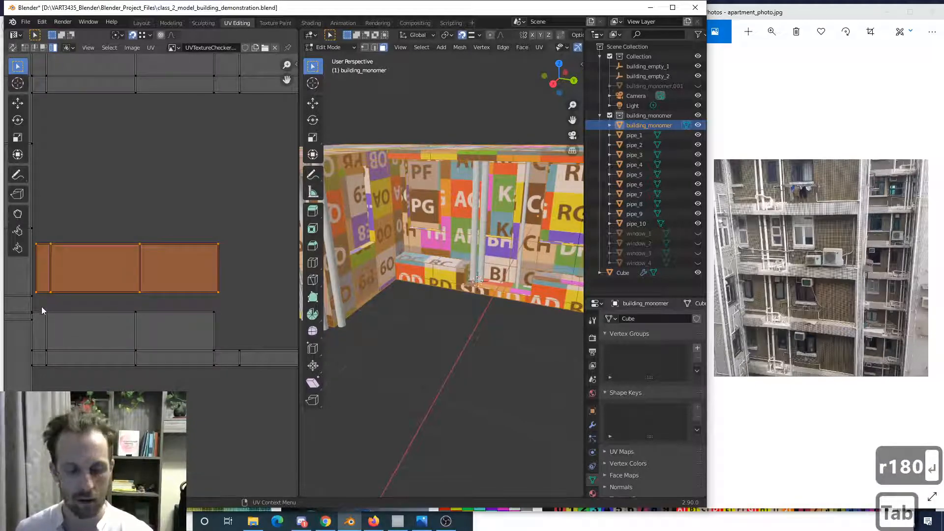
key(g)
click(229, 266)
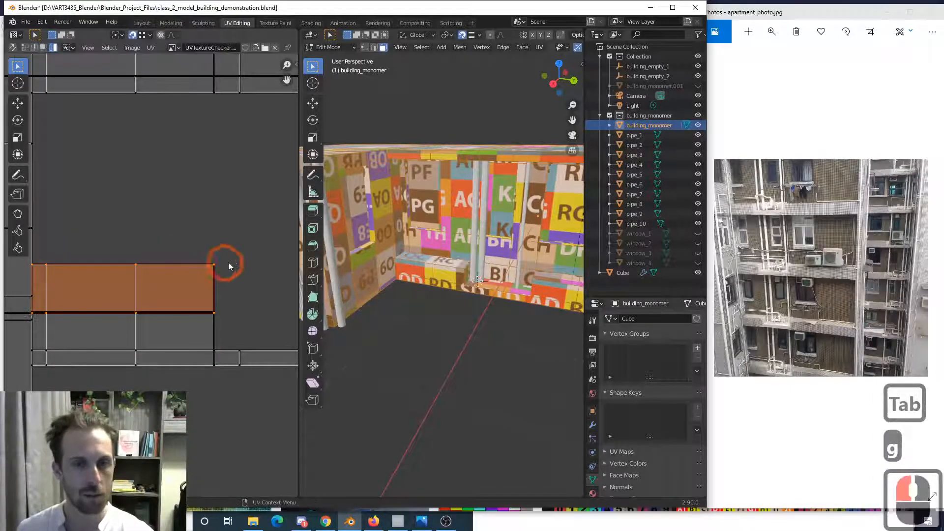
scroll(455, 267, up, 3)
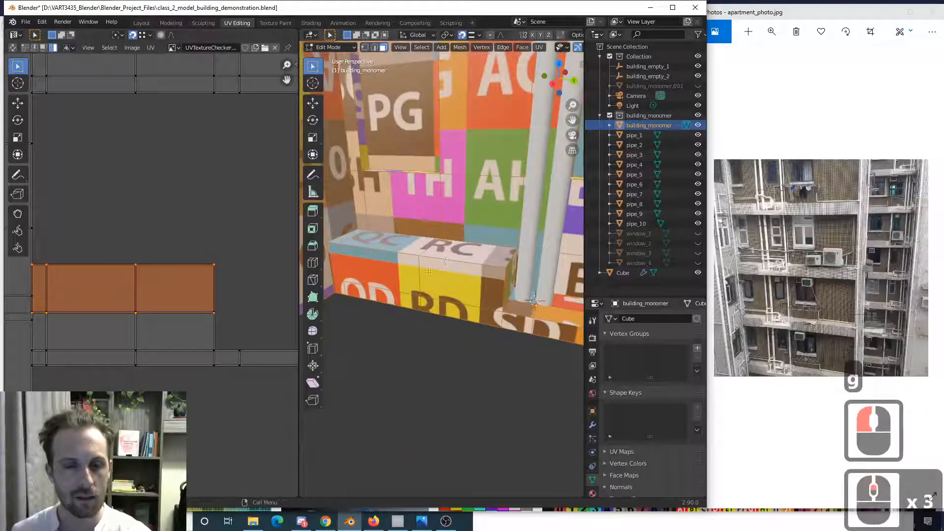
scroll(205, 256, down, 9)
key(shift+Tab)
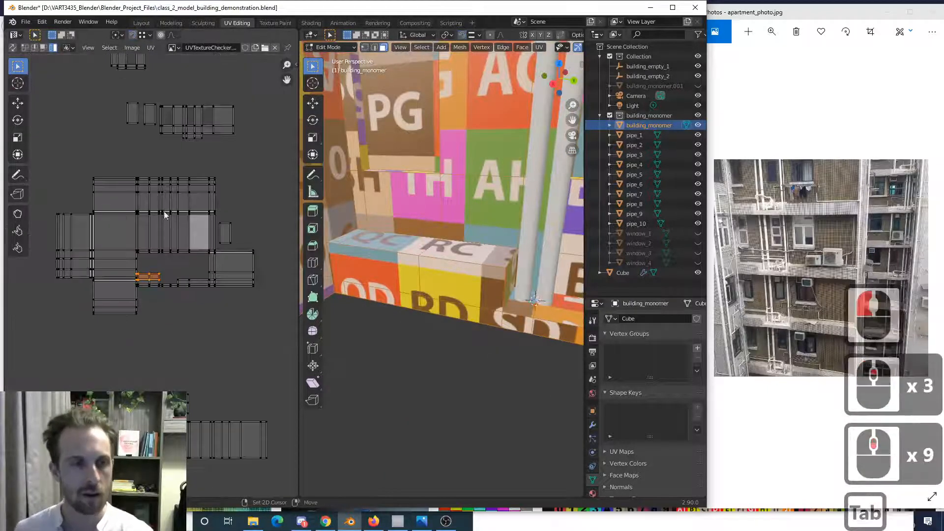
- Select the narrow upright ledge island at the upper cluster's left edge and move it down into the lower cluster's gap
shift+middle_drag(158, 234, 159, 274)
scroll(159, 274, up, 2)
shift+middle_drag(110, 200, 140, 234)
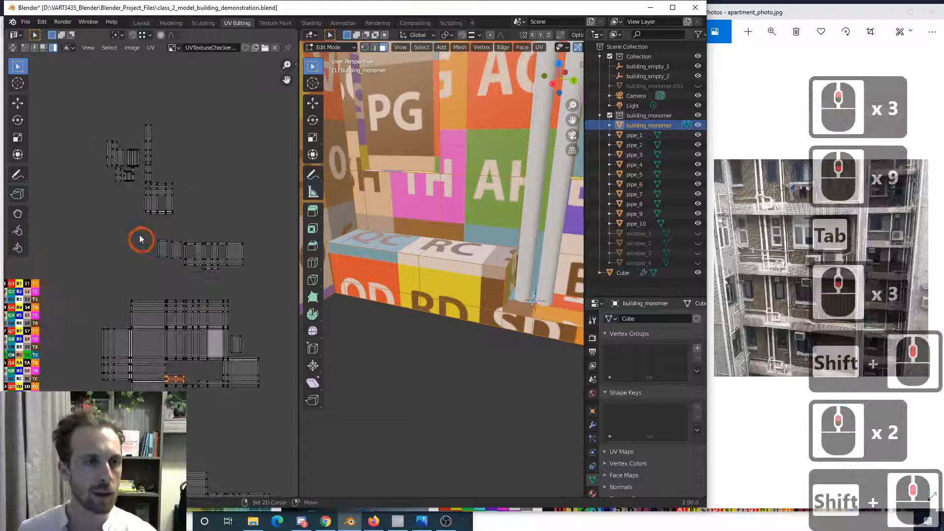
click(110, 158)
scroll(455, 267, down, 8)
shift+middle_drag(552, 226, 503, 205)
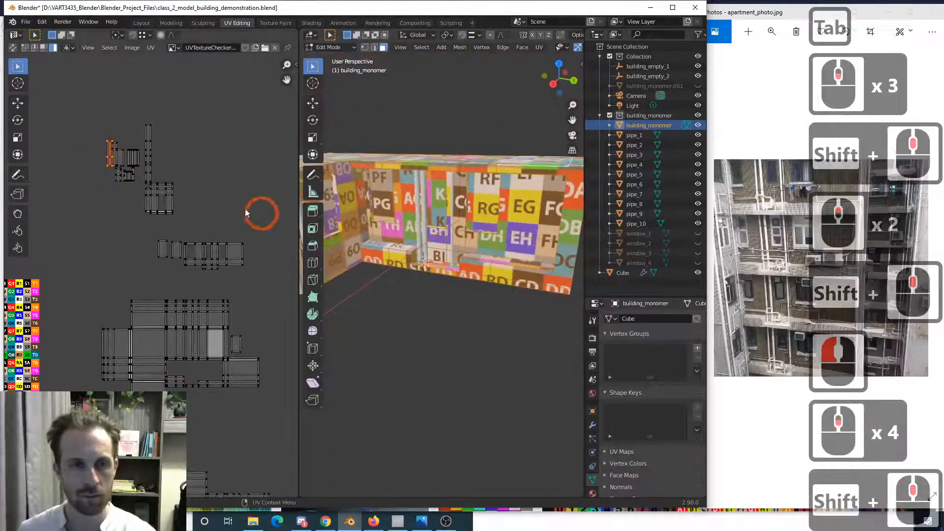
key(g)
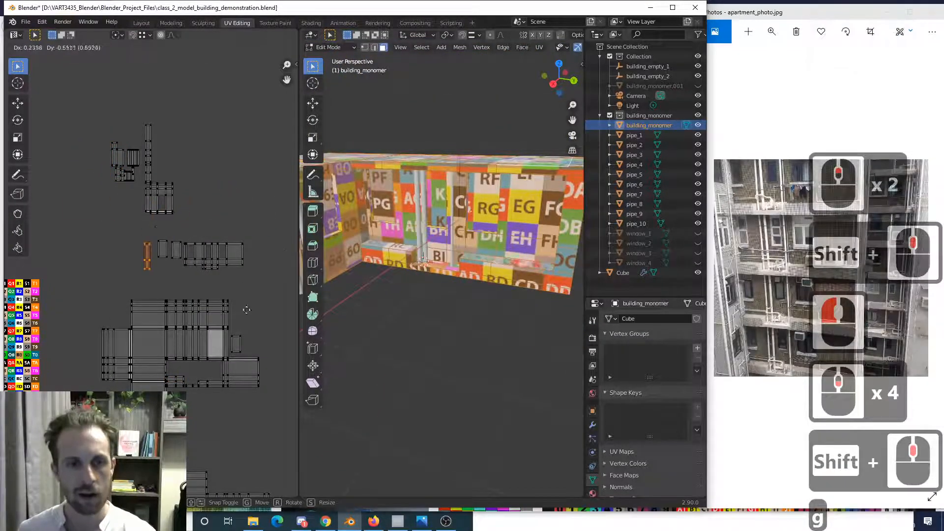
click(290, 414)
- Rotate the second ledge island 90 degrees and place it just above the wall strip adjoining the side wing
scroll(224, 416, up, 5)
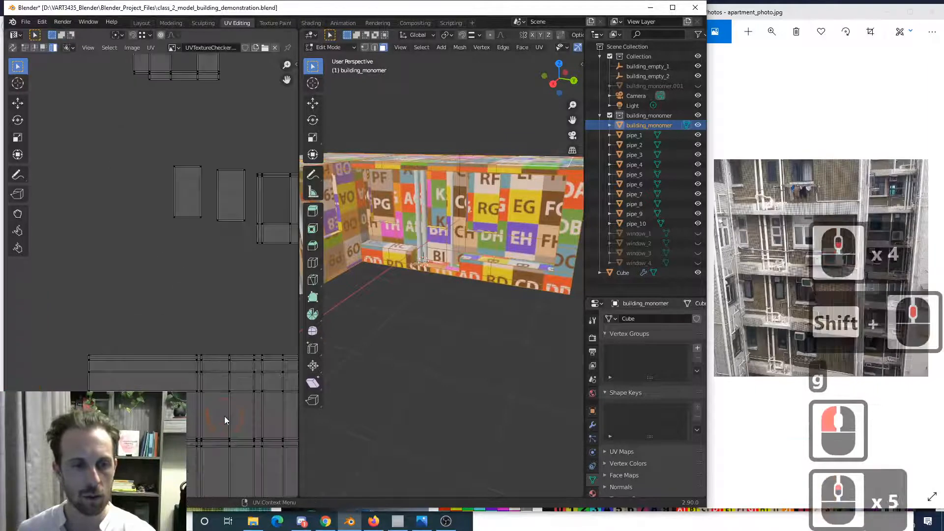
shift+middle_drag(200, 350, 86, 158)
shift+middle_drag(149, 360, 125, 294)
scroll(125, 293, up, 2)
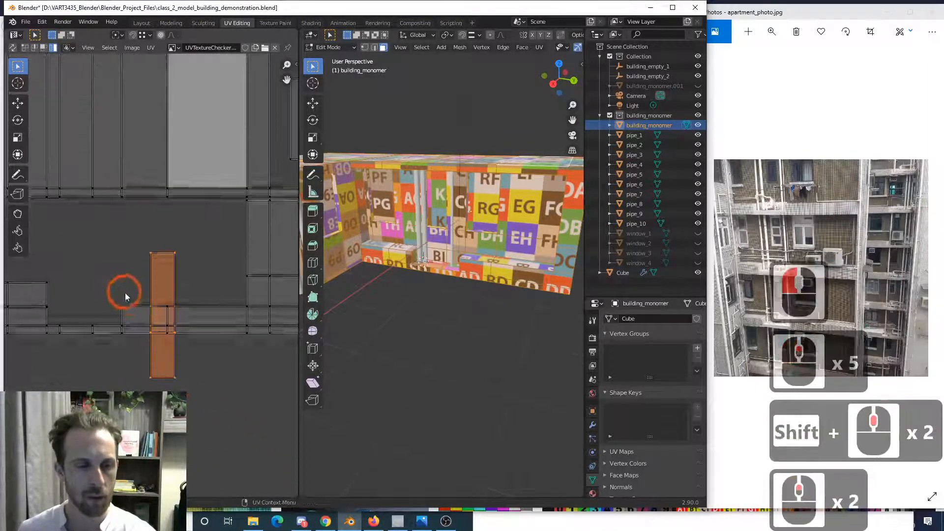
key(r)
key(9)
key(0)
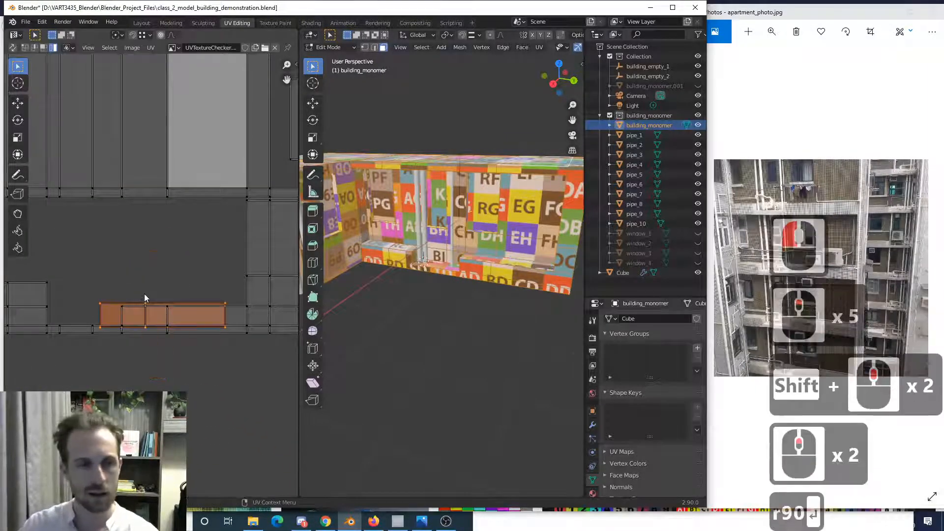
key(Return)
key(g)
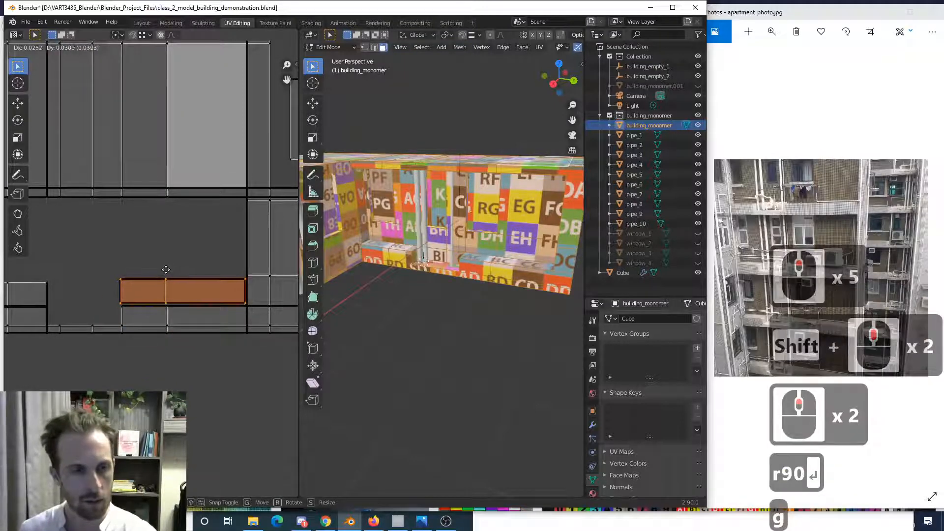
click(165, 268)
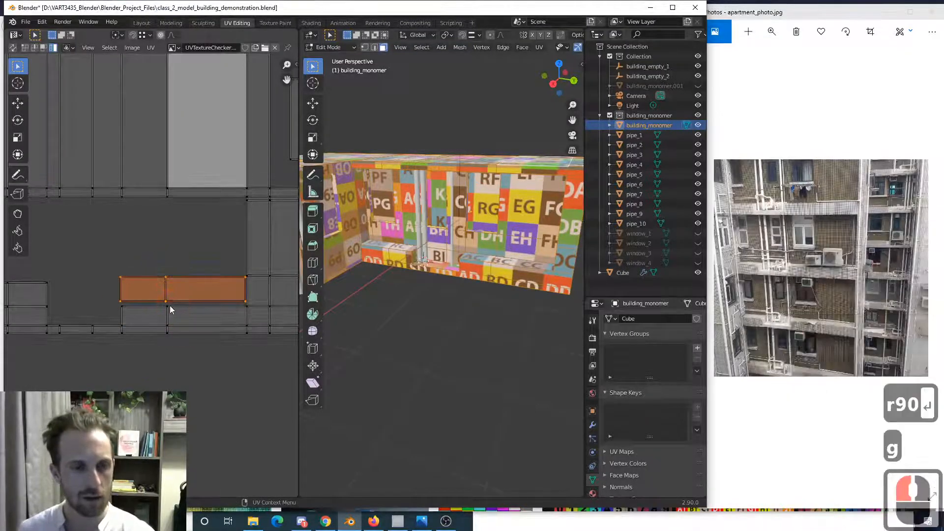
- Enable snapping and snap the second ledge island onto the top edge of the wall strip beside the side wing
key(shift+Tab)
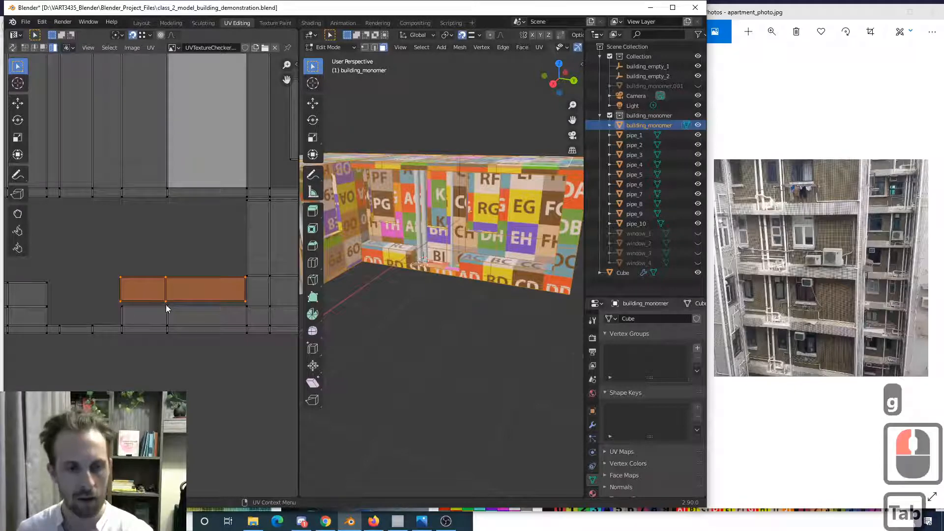
key(g)
click(166, 306)
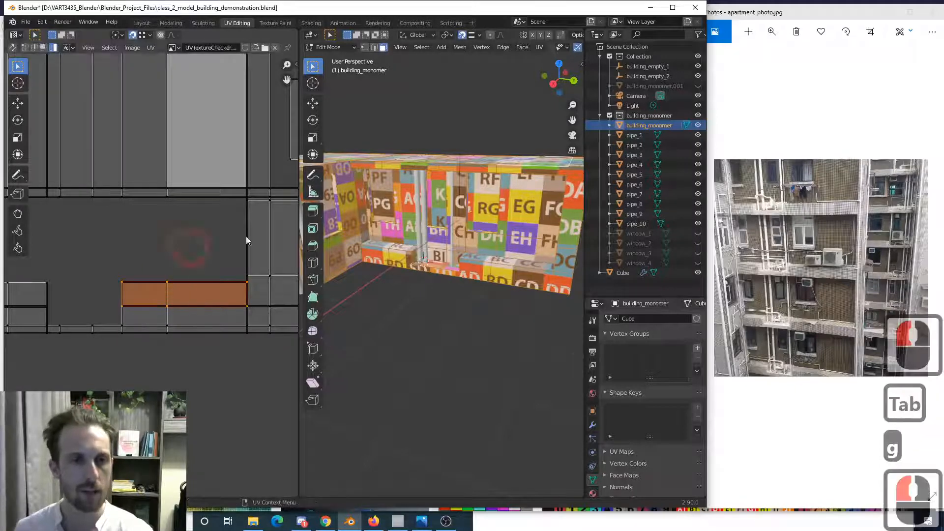
scroll(165, 252, down, 7)
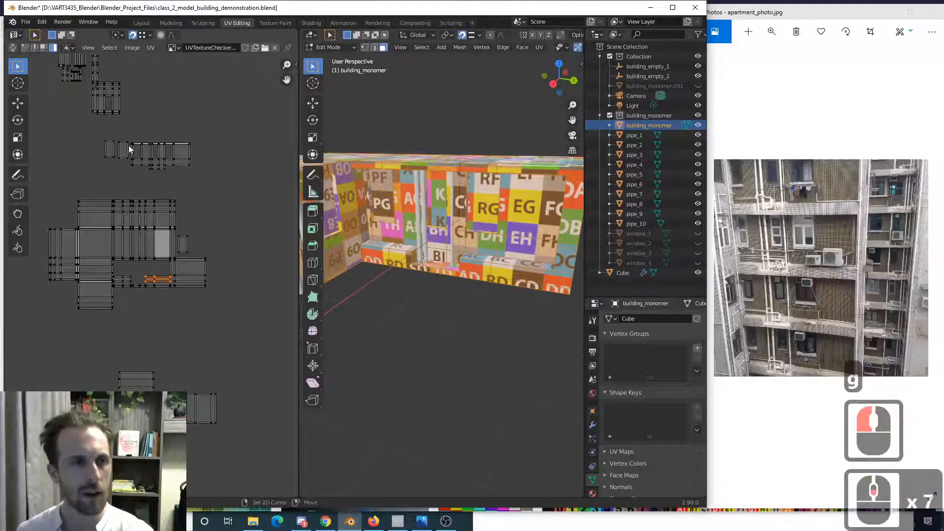
- Select the squarish wall island with the window opening below the upper cluster and disable snapping for free movement
shift+middle_drag(129, 149, 137, 173)
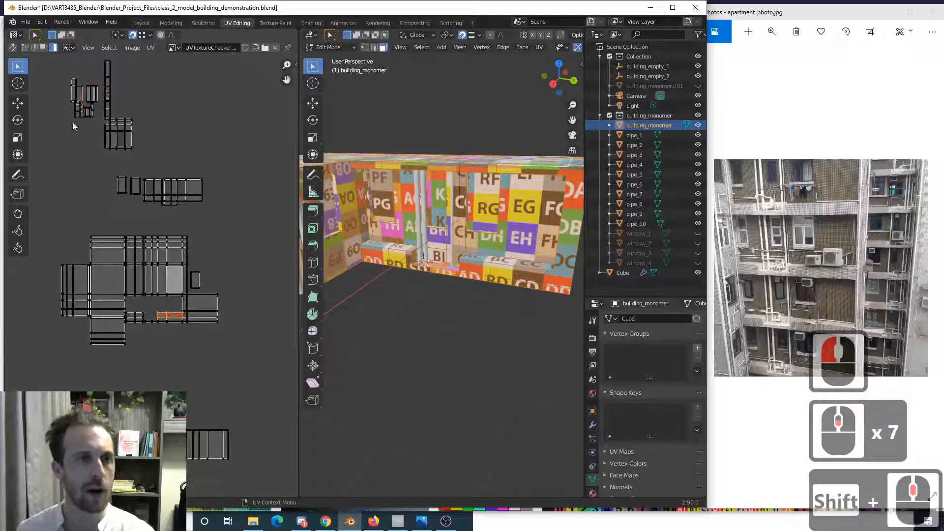
key(shift+Tab)
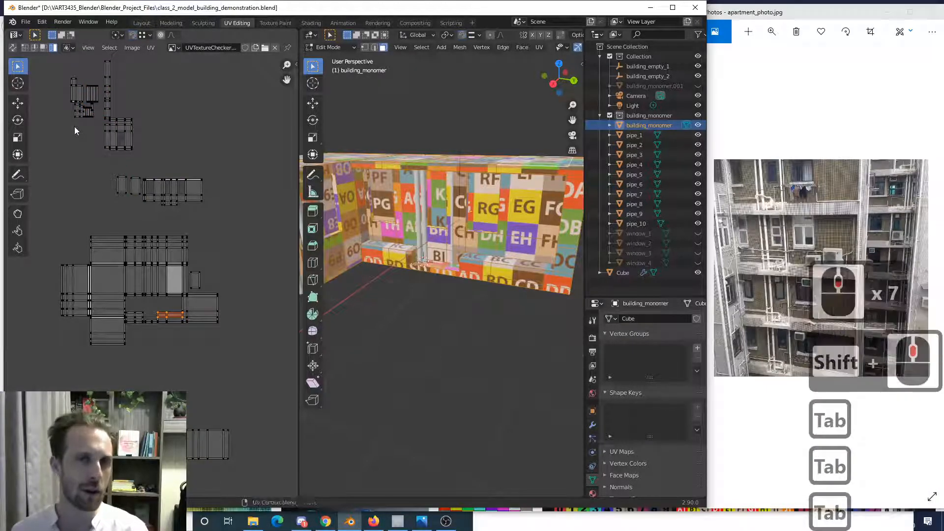
key(shift+Tab)
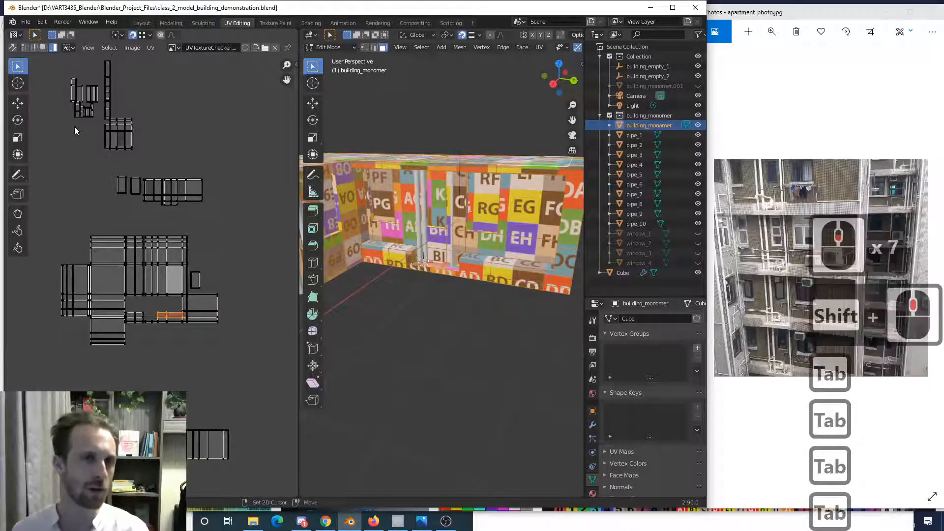
click(112, 136)
key(g)
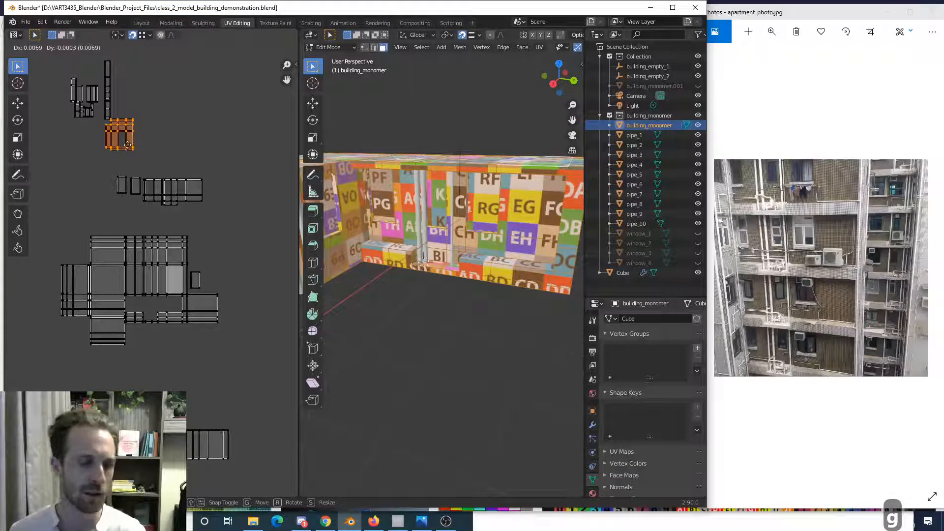
right_click(128, 146)
key(Tab)
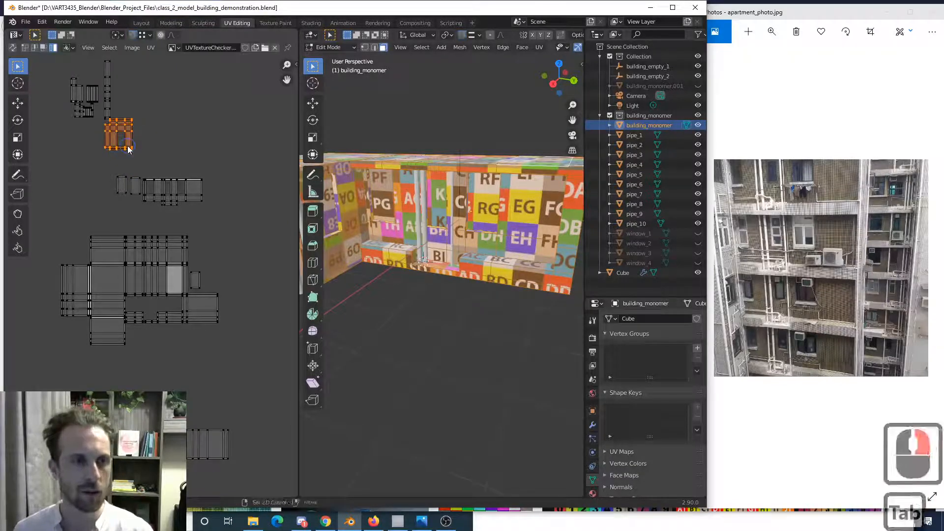
- Move the selected window-wall island into the free space right of the lower cluster
key(g)
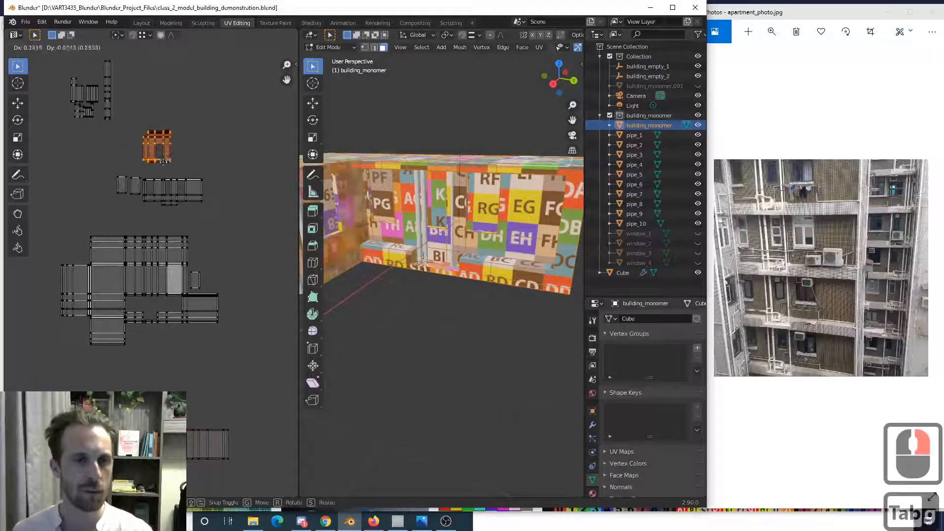
right_click(294, 169)
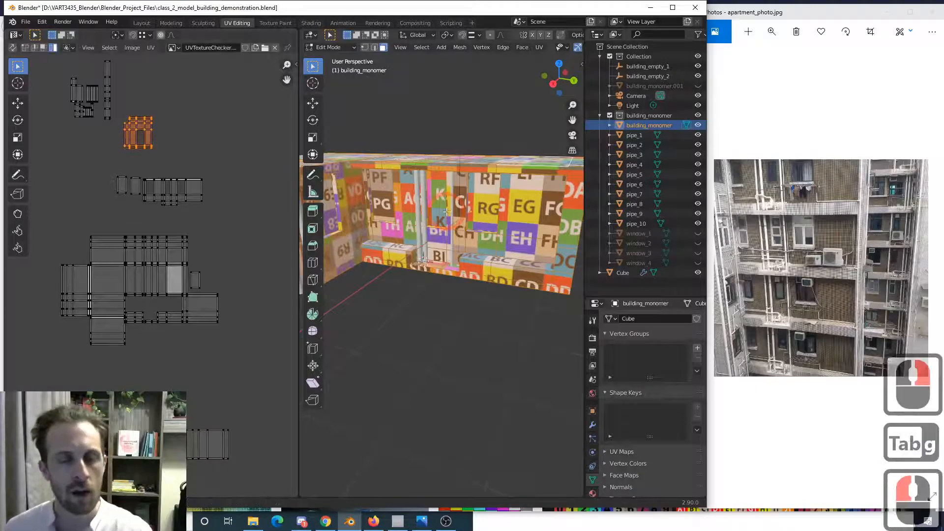
shift+middle_drag(446, 212, 526, 220)
key(g)
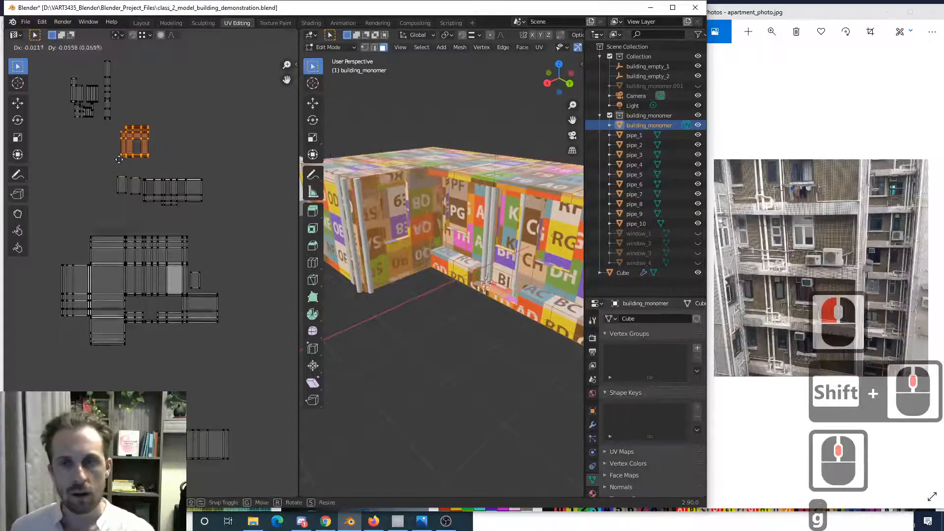
right_click(707, 253)
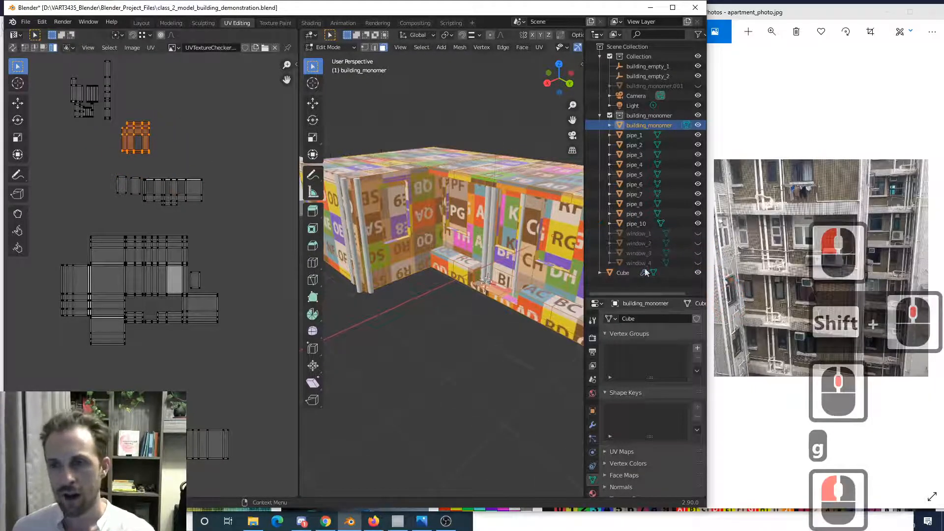
key(g)
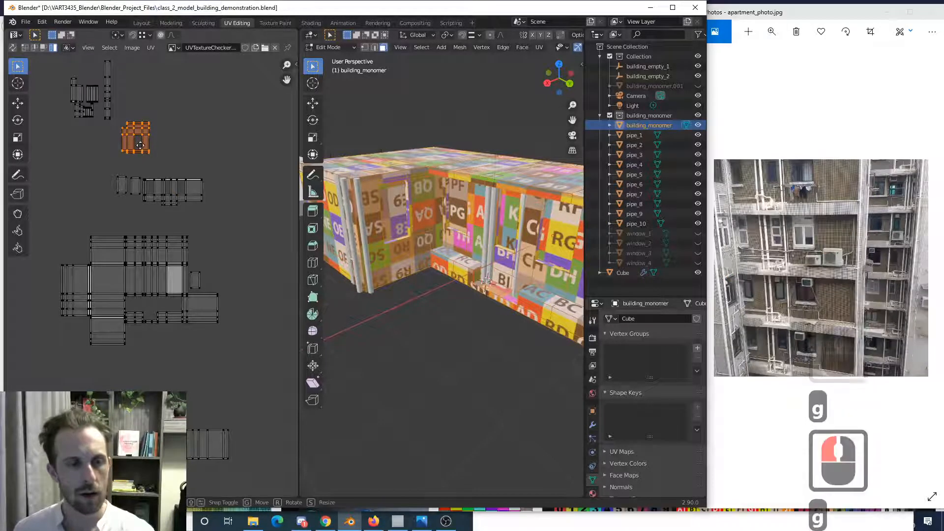
click(258, 257)
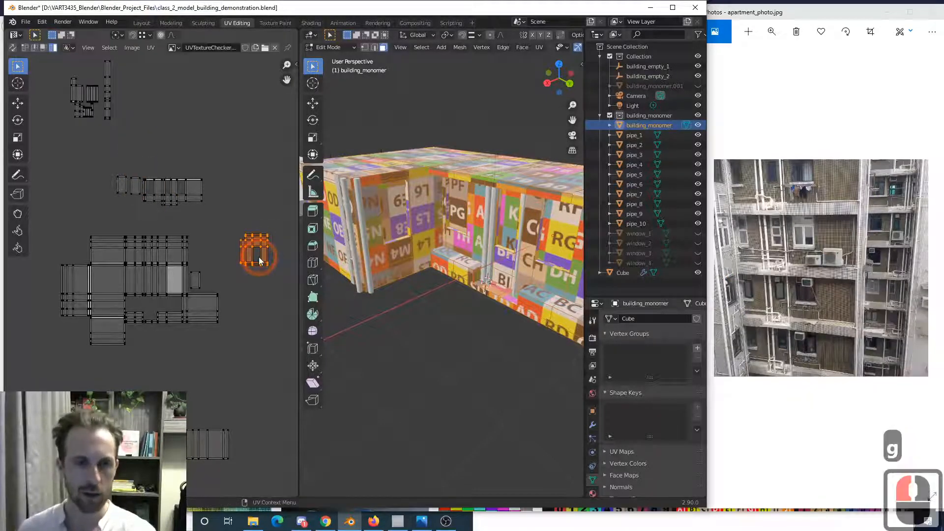
- Rotate the window-wall island 180 degrees and move it into the lower cluster, directly beneath the central wall strip
text(r80)
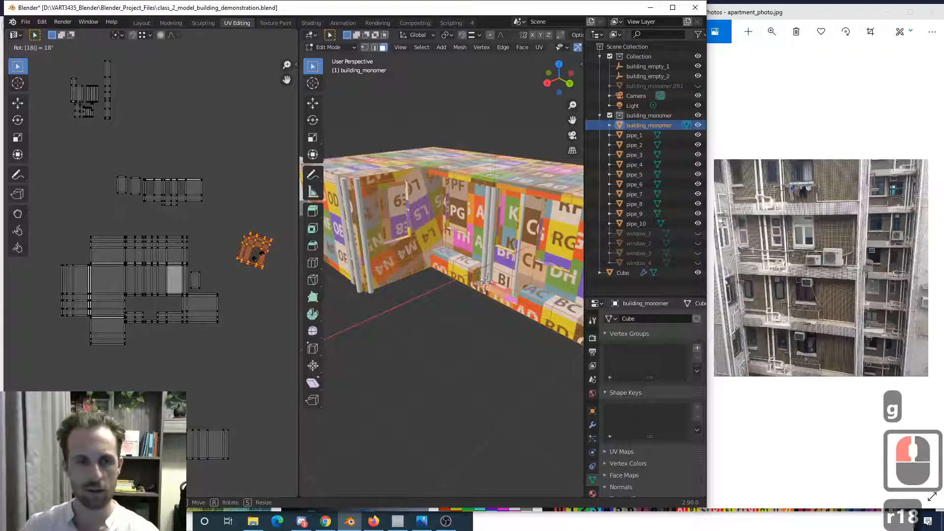
click(259, 256)
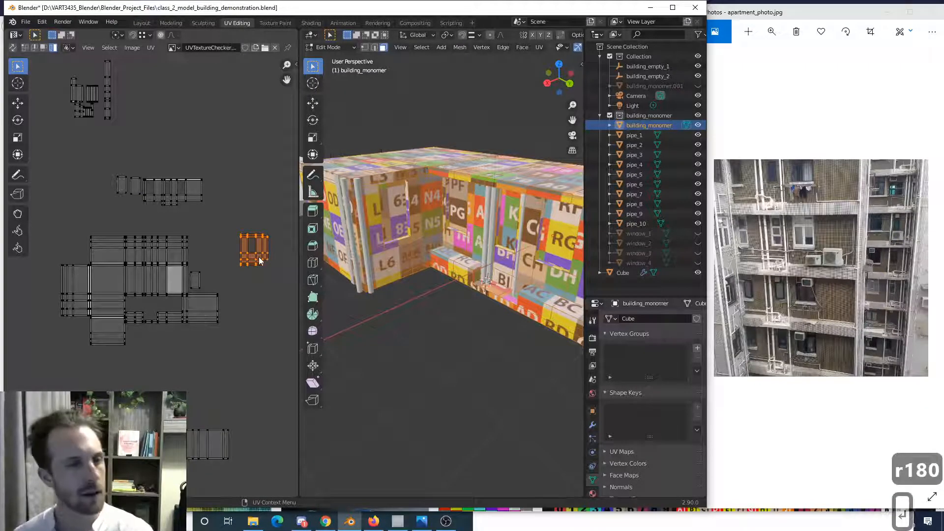
key(g)
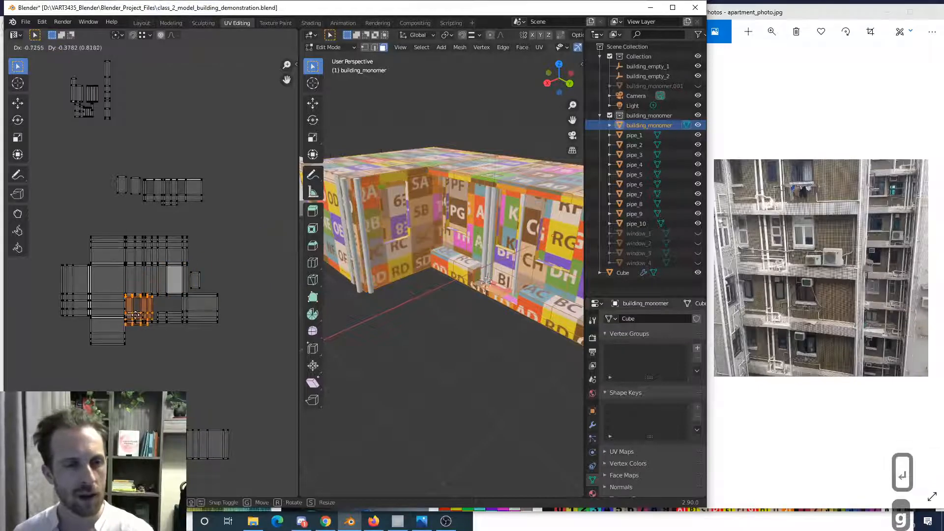
click(129, 338)
- Nudge the window-wall island closer to the corner where the adjoining wall islands meet
scroll(126, 365, up, 3)
scroll(127, 365, up, 4)
shift+middle_drag(171, 225, 139, 236)
scroll(139, 236, up, 3)
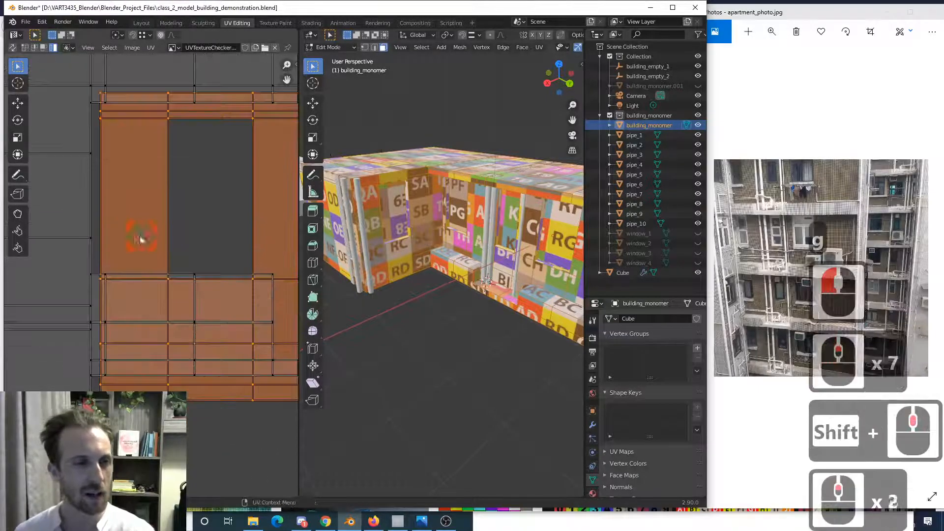
shift+middle_drag(139, 281, 163, 212)
key(g)
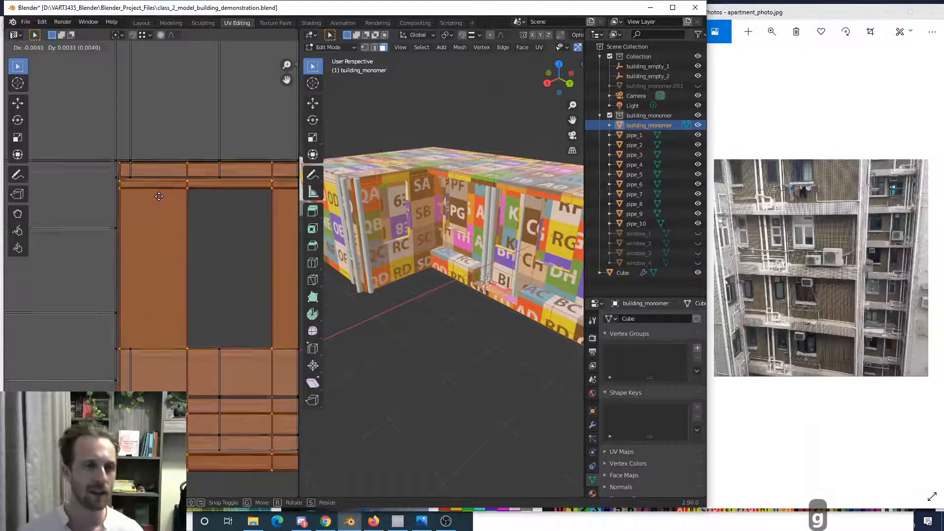
click(159, 196)
scroll(110, 199, up, 2)
shift+middle_drag(115, 135, 160, 244)
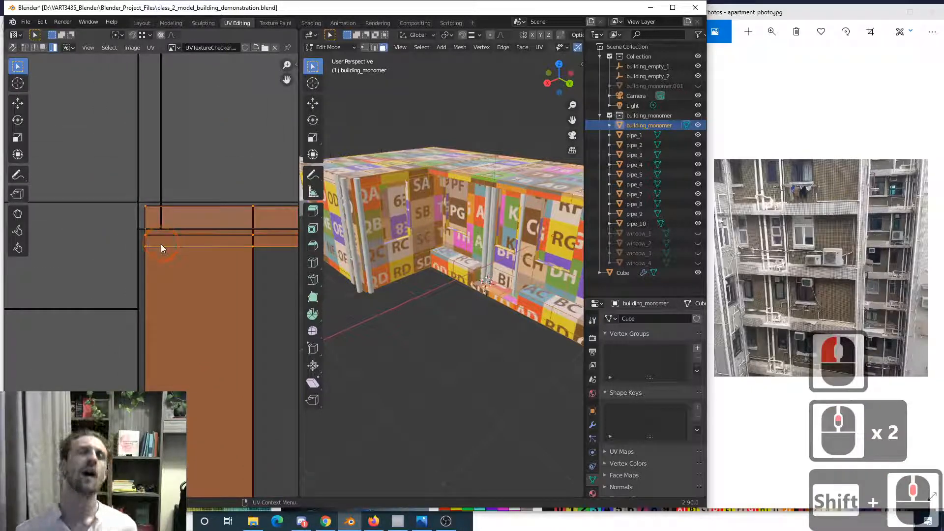
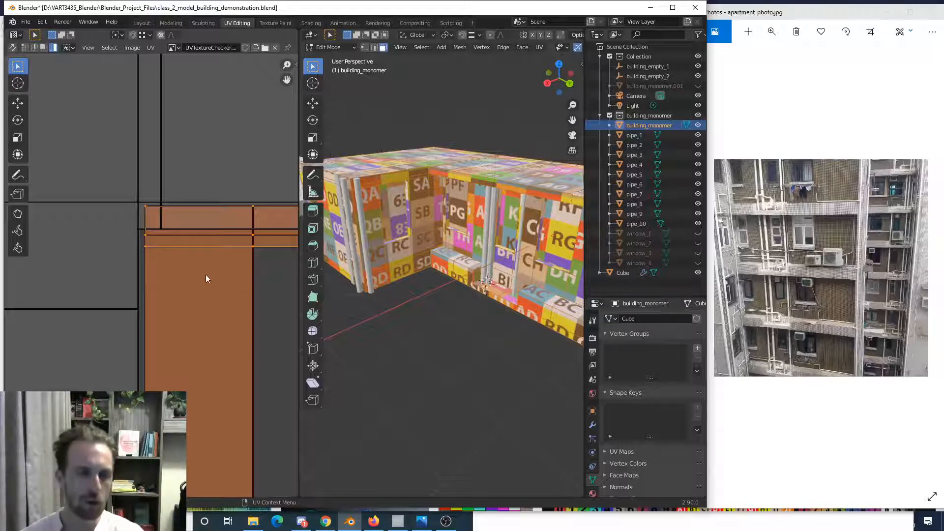
- Enable snapping, snap the window-wall island's upper corner onto the neighbouring walls' corner vertex, and deselect the island
key(shift+Tab)
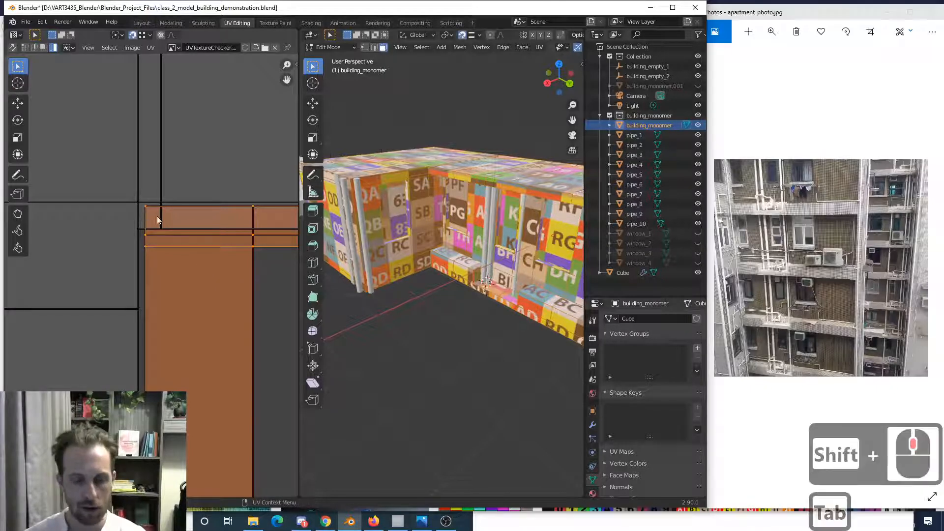
key(g)
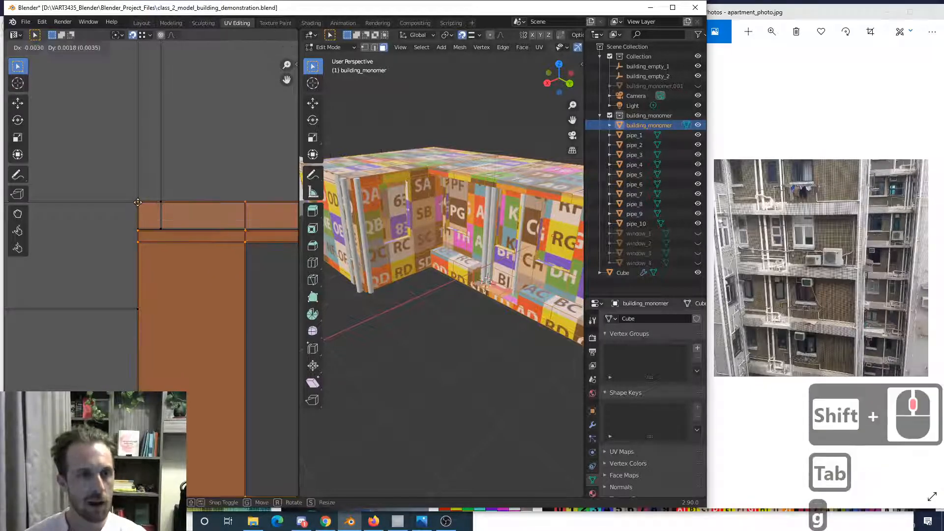
click(172, 264)
scroll(180, 327, down, 8)
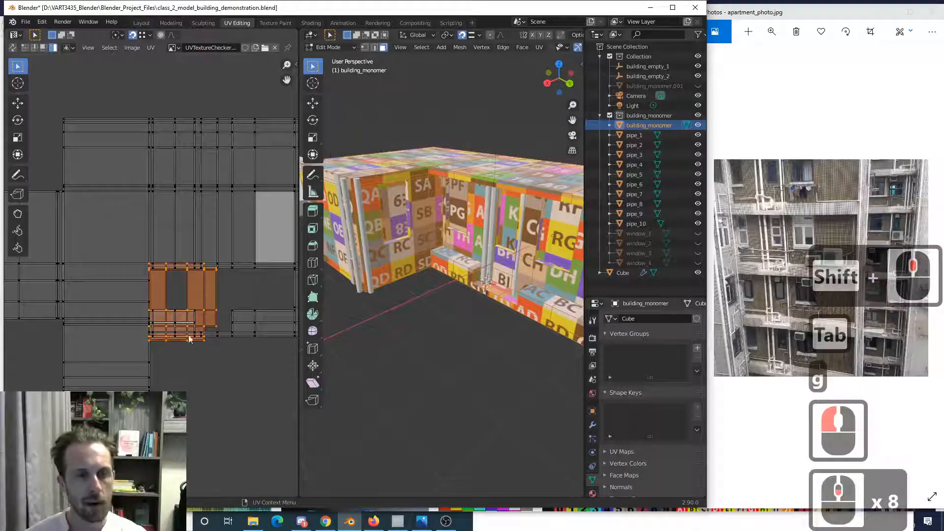
click(211, 386)
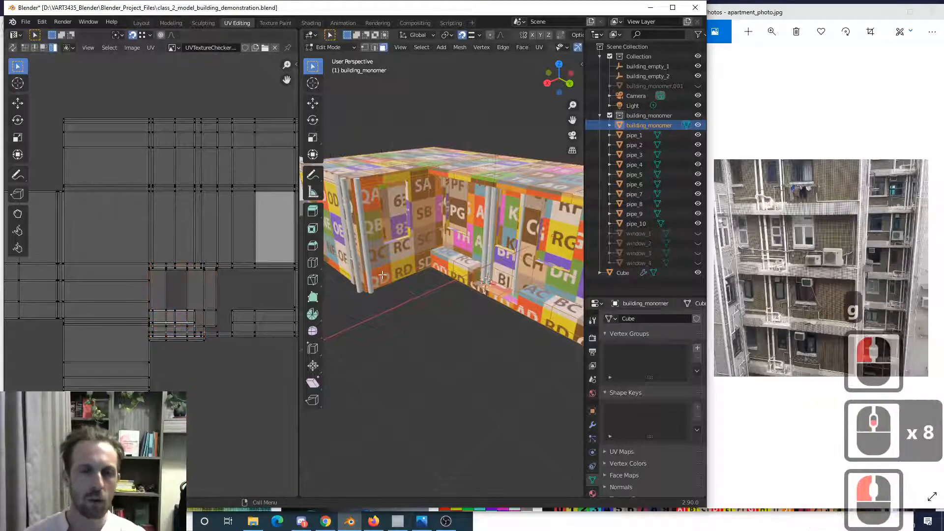
- Disable snapping and move one narrow strip island out of the small uppermost cluster into the free space beneath it
middle_drag(404, 264, 417, 282)
scroll(190, 210, down, 3)
shift+middle_drag(155, 188, 196, 280)
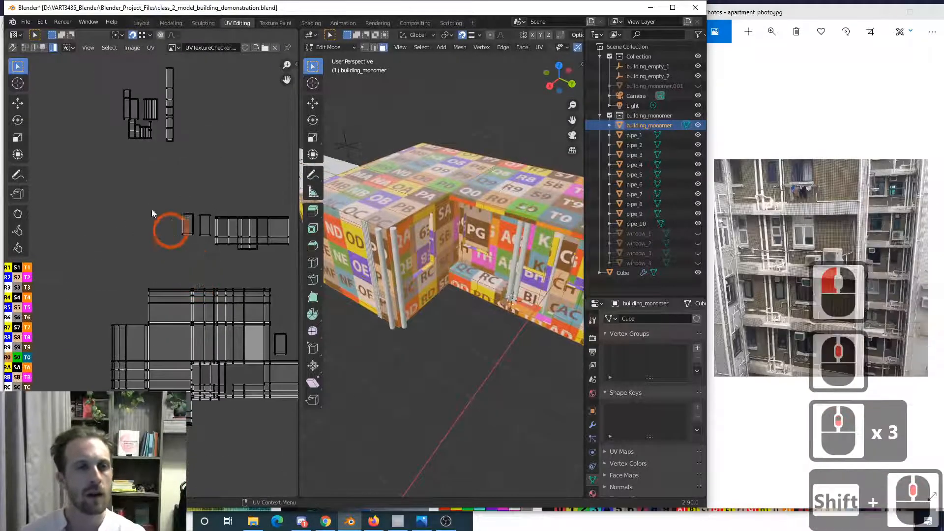
key(Tab)
click(150, 108)
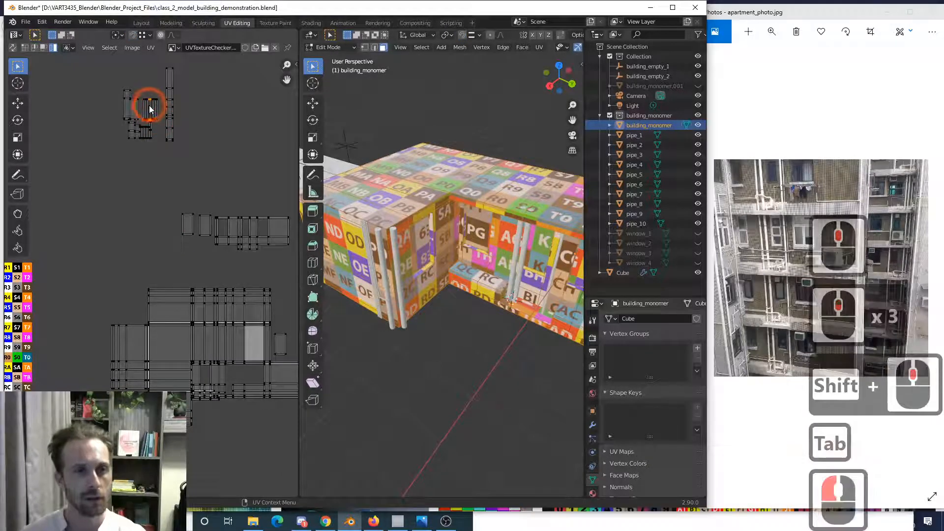
key(g)
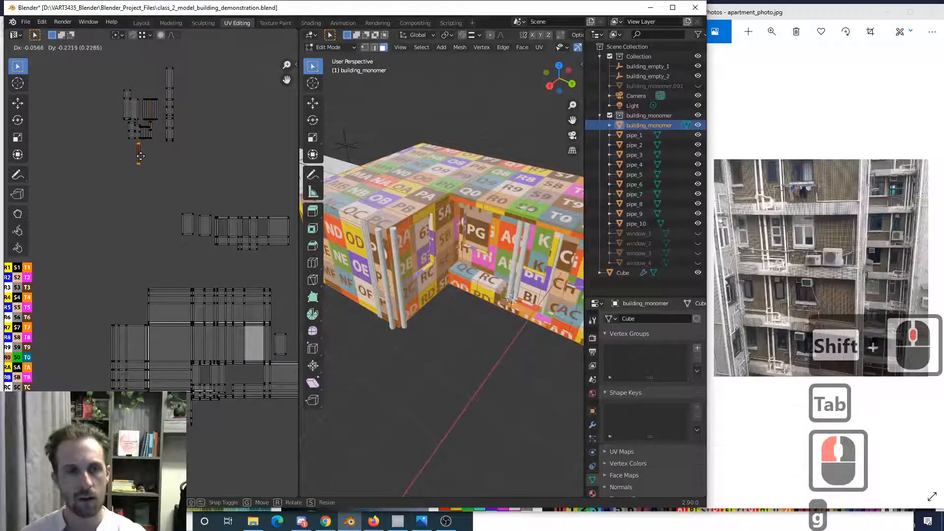
click(142, 164)
- Locate the narrow strip's face beside the window on the building, and move its island to the outer end of the middle row
middle_drag(531, 268, 444, 221)
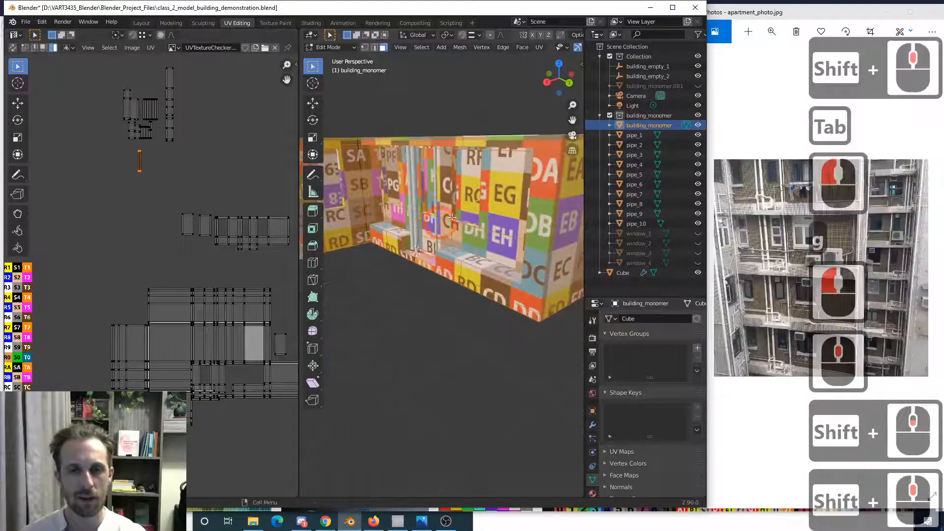
scroll(452, 217, up, 3)
shift+middle_drag(440, 118, 445, 189)
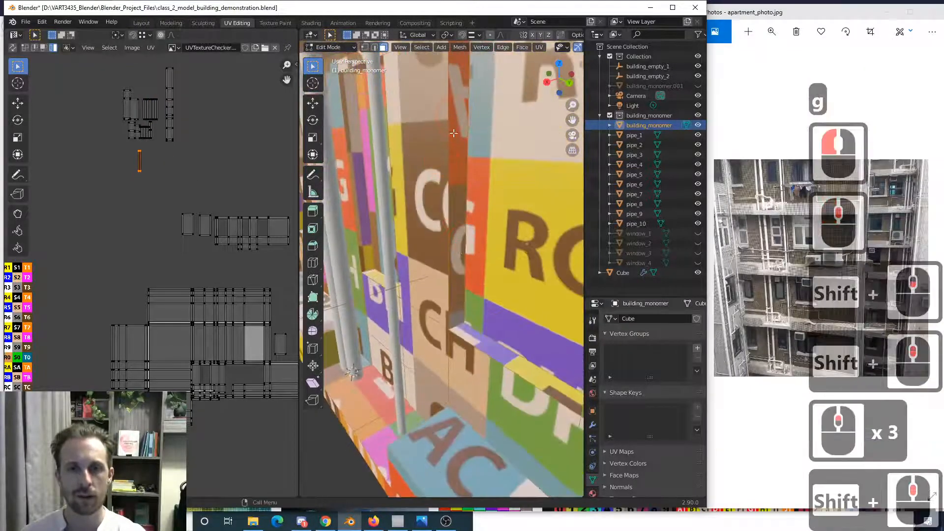
key(g)
click(205, 196)
scroll(375, 223, down, 2)
scroll(374, 224, down, 3)
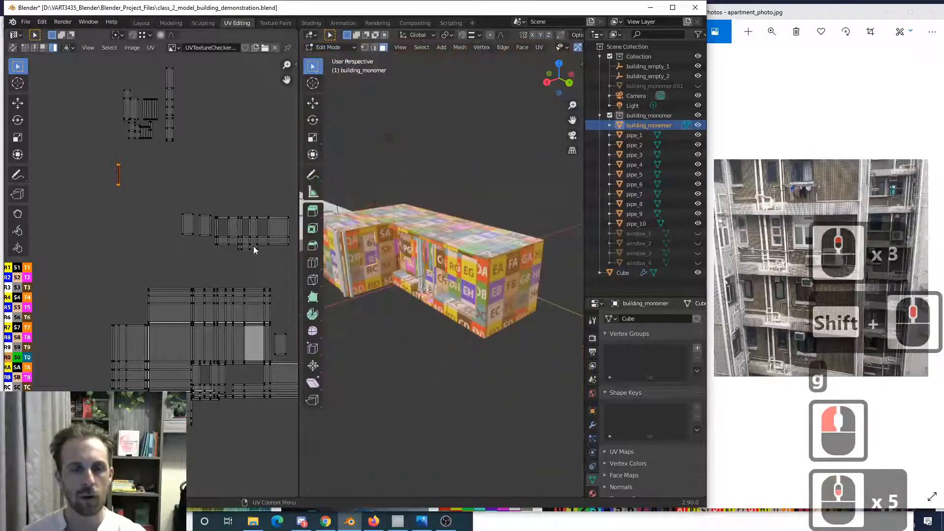
middle_drag(435, 246, 434, 219)
scroll(454, 238, up, 1)
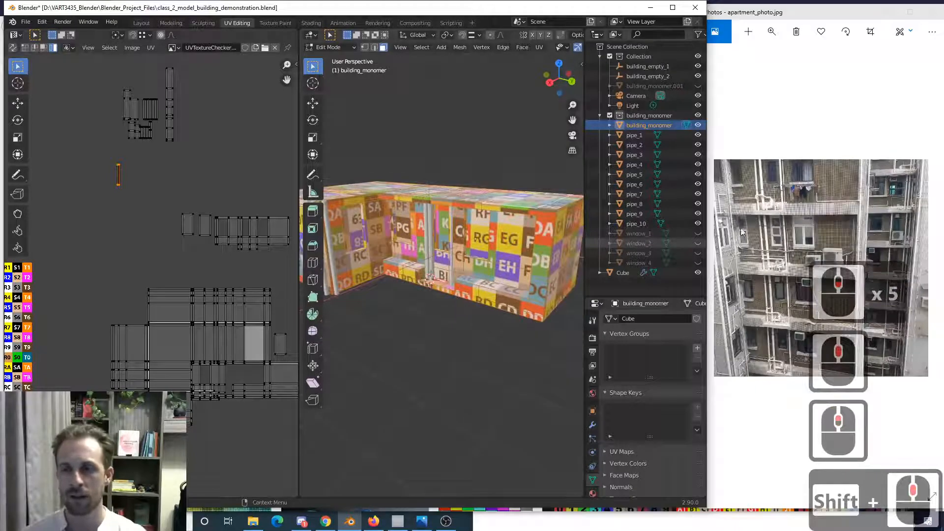
key(g)
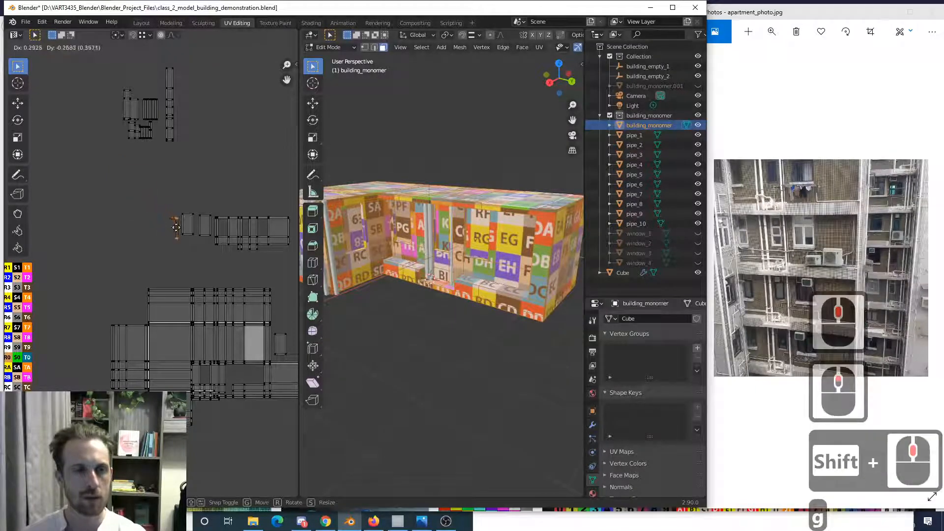
click(173, 143)
- Box-select the group of narrow strip islands in the uppermost cluster and place them at the outer end of the middle row
scroll(162, 144, up, 3)
shift+middle_drag(158, 143, 168, 334)
scroll(119, 219, up, 2)
drag(164, 266, 182, 291)
scroll(177, 293, down, 5)
shift+middle_drag(177, 290, 158, 235)
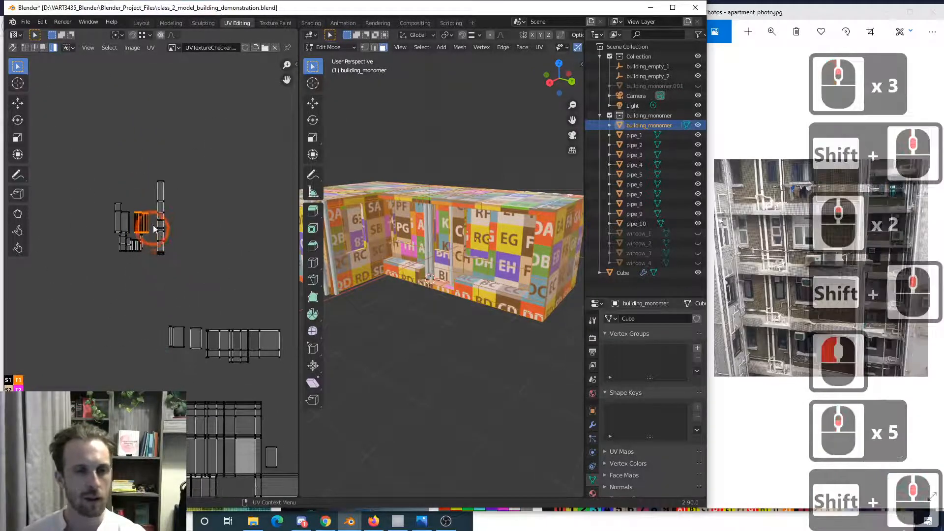
key(g)
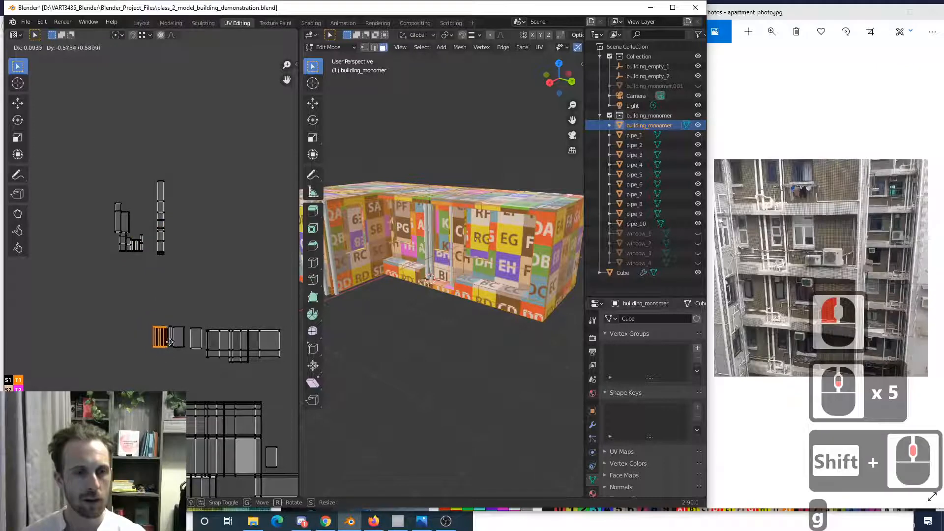
click(166, 336)
- Select both faces of the taller narrow strip beside the small strips and move them to the outer end of the middle row
scroll(135, 206, up, 4)
click(126, 197)
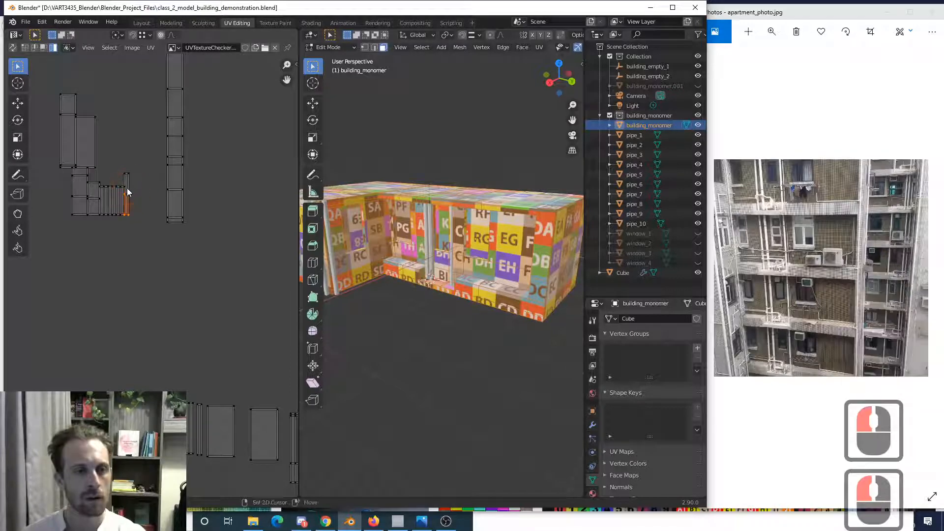
shift+click(127, 188)
key(g)
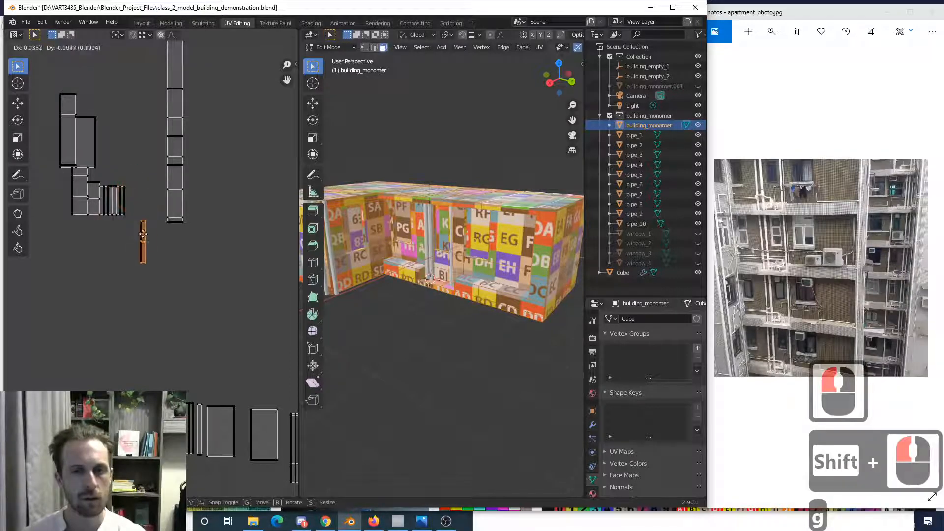
click(133, 249)
scroll(364, 270, up, 3)
middle_drag(363, 273, 362, 309)
key(g)
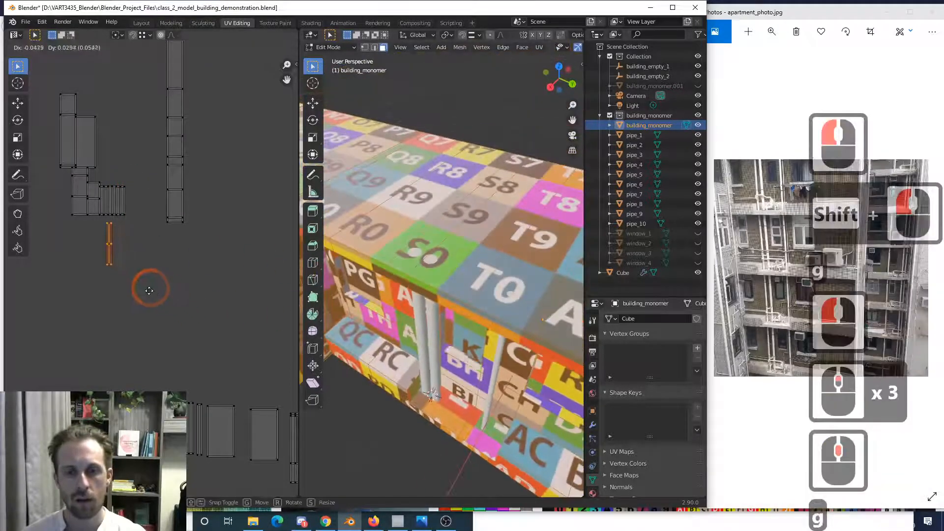
scroll(148, 288, down, 2)
key(g)
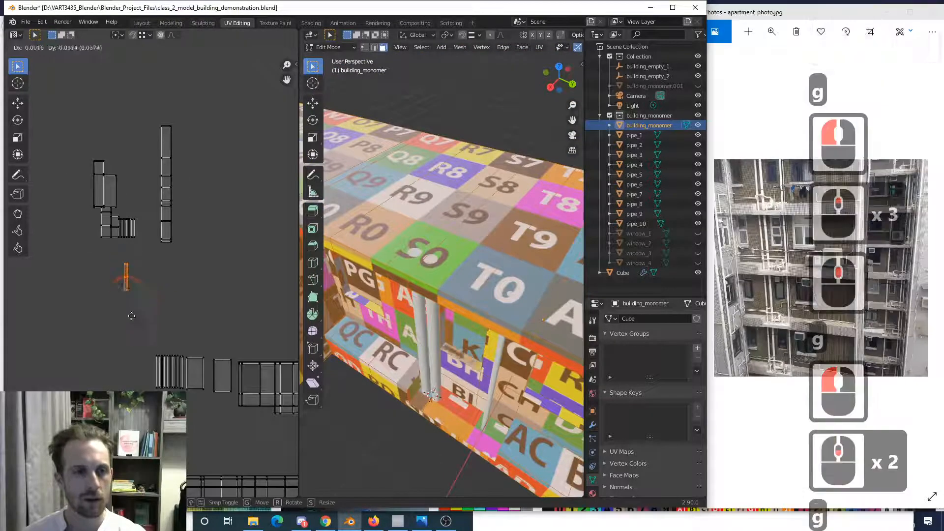
click(156, 338)
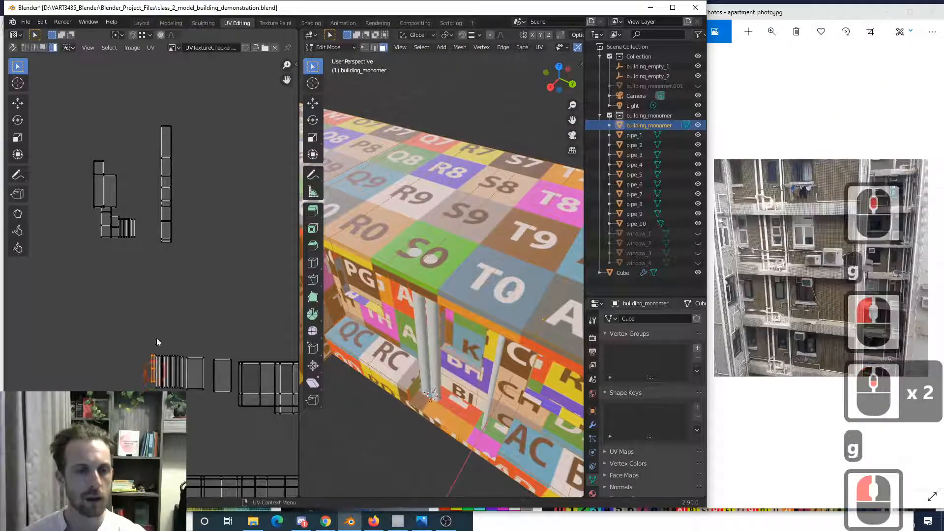
- Box-select the remaining short narrow strips in the uppermost cluster and line them up at the outer end of the middle row
scroll(140, 228, up, 4)
shift+middle_drag(139, 227, 160, 271)
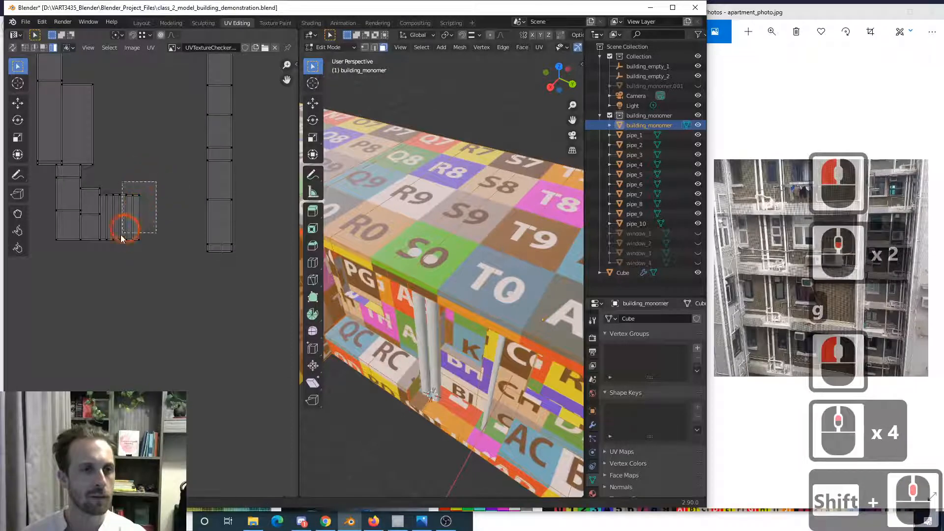
drag(121, 238, 102, 255)
key(g)
click(111, 350)
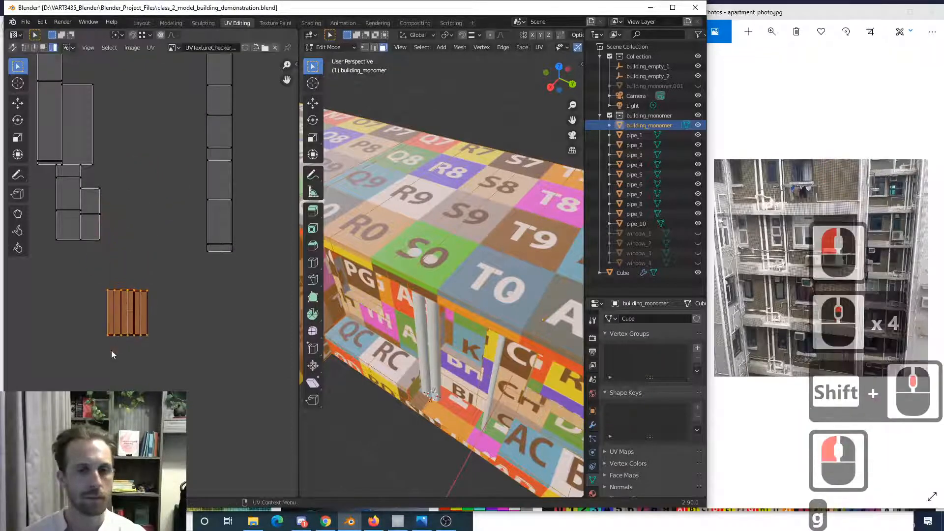
scroll(111, 351, down, 5)
shift+middle_drag(141, 344, 126, 280)
key(g)
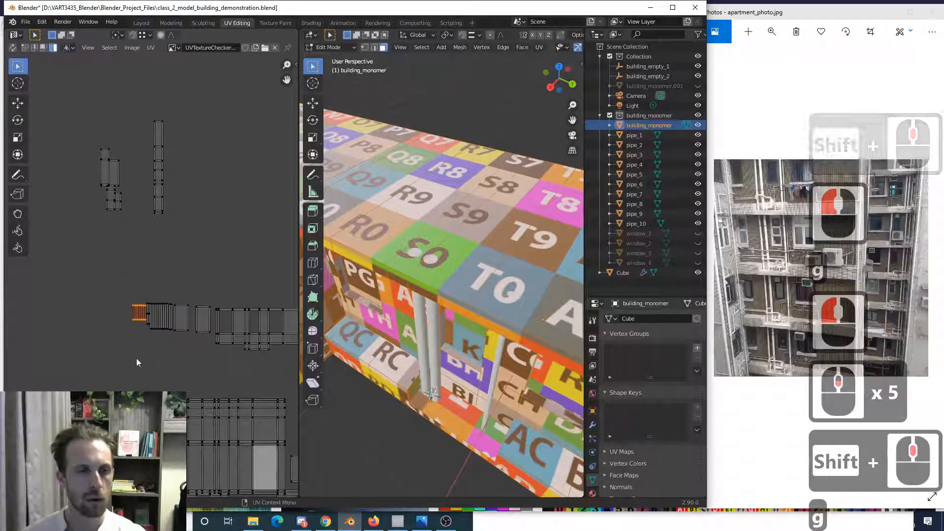
click(135, 158)
- Select the long segmented strip island beside the uppermost cluster, check its faces on the building, and move the island slightly lower
drag(176, 187, 180, 235)
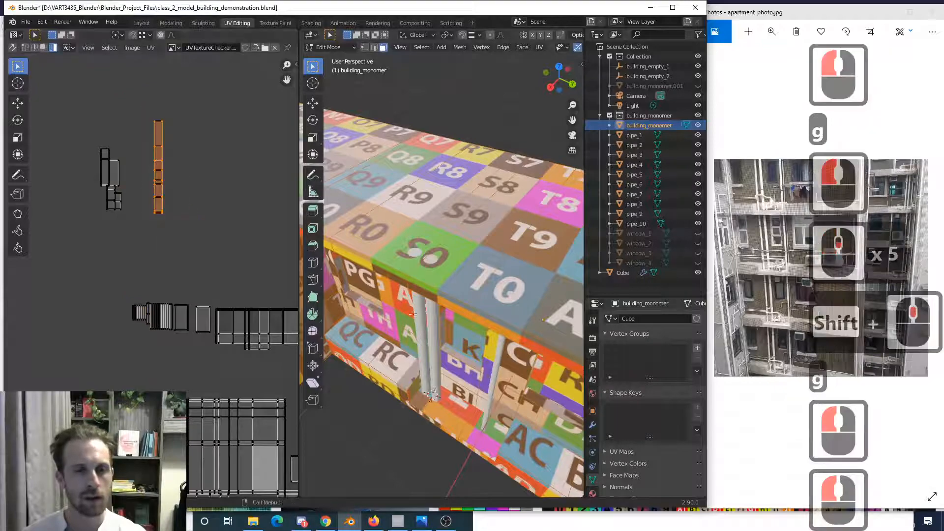
scroll(457, 339, down, 3)
middle_drag(458, 339, 480, 364)
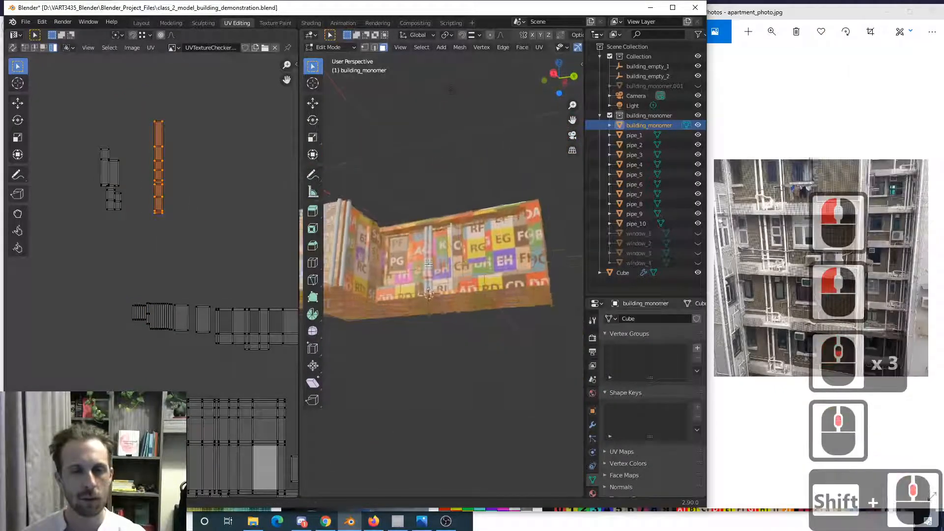
key(g)
click(238, 206)
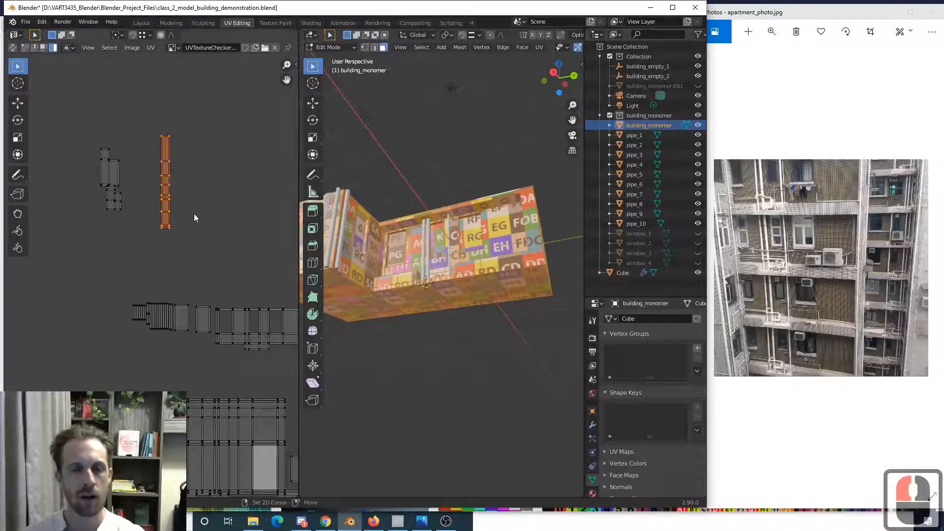
- Rotate the selected long segmented strip island by 90 degrees so it lies horizontally
middle_drag(359, 215, 274, 285)
scroll(163, 251, down, 2)
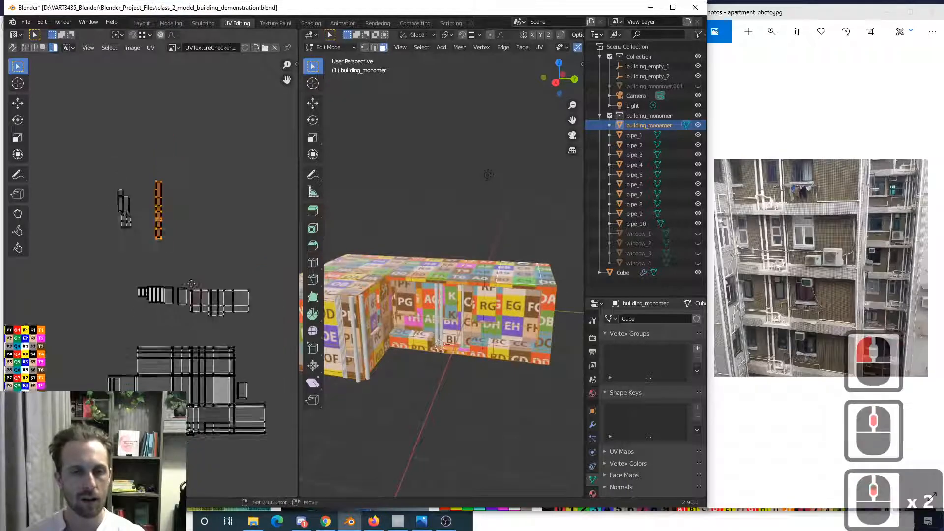
shift+middle_drag(181, 256, 170, 214)
middle_drag(449, 335, 457, 253)
scroll(457, 253, up, 1)
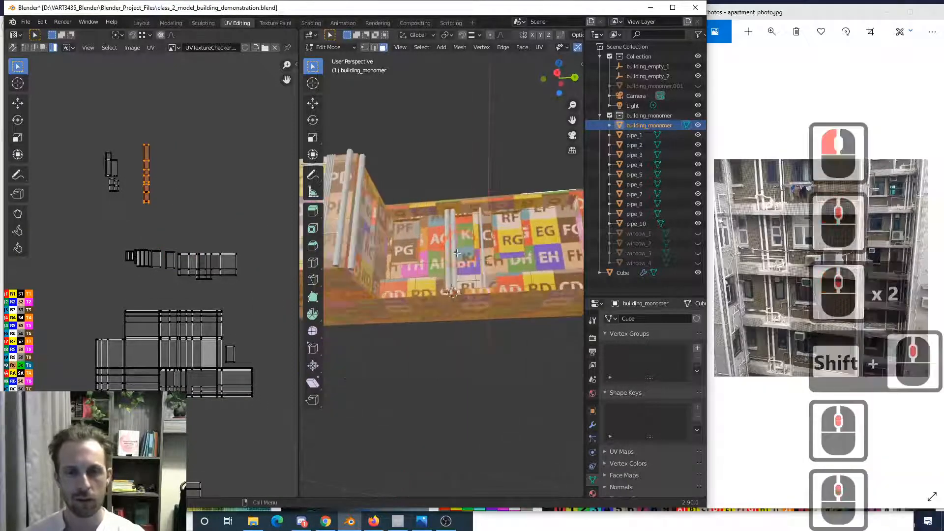
text(r90)
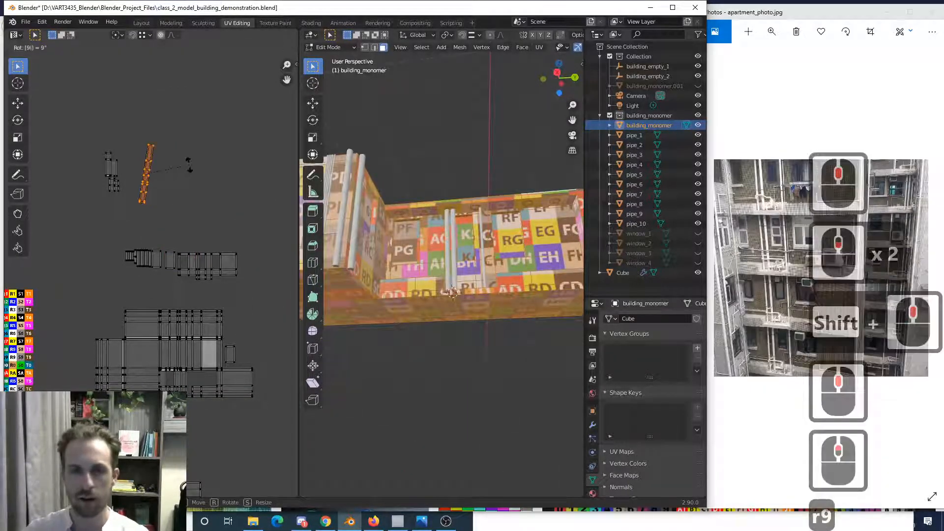
key(Return)
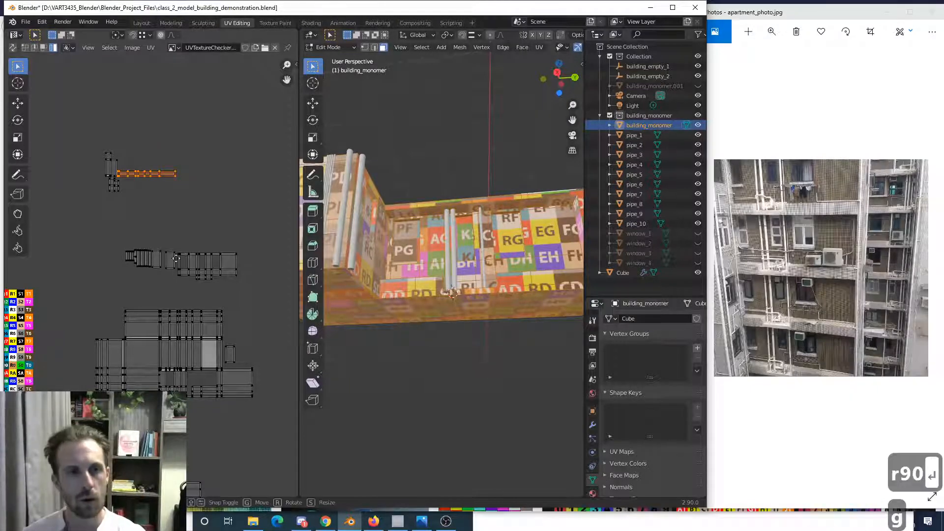
- Move the rotated strip down into the main wall layout, just beneath the row containing the pale highlighted face
key(g)
click(205, 393)
scroll(202, 361, up, 2)
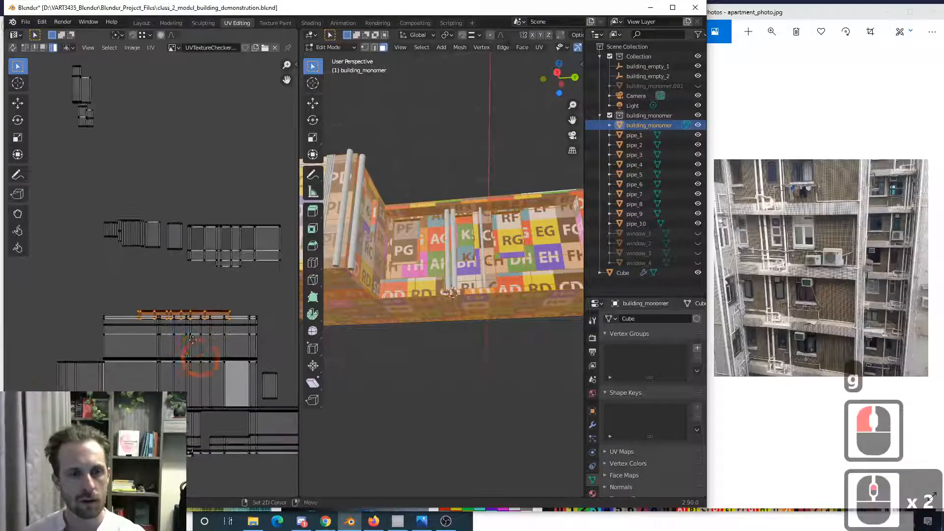
shift+middle_drag(202, 362, 174, 283)
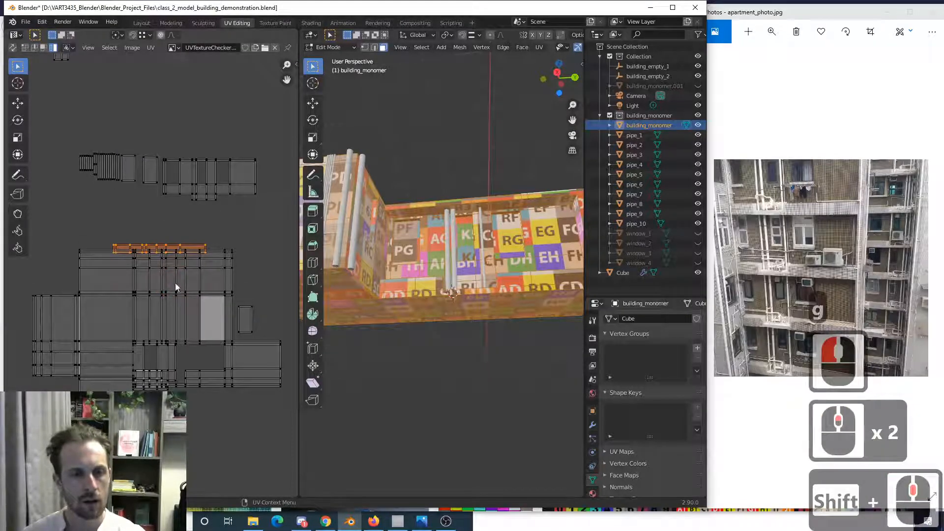
scroll(175, 282, up, 2)
shift+middle_drag(172, 324, 166, 271)
key(g)
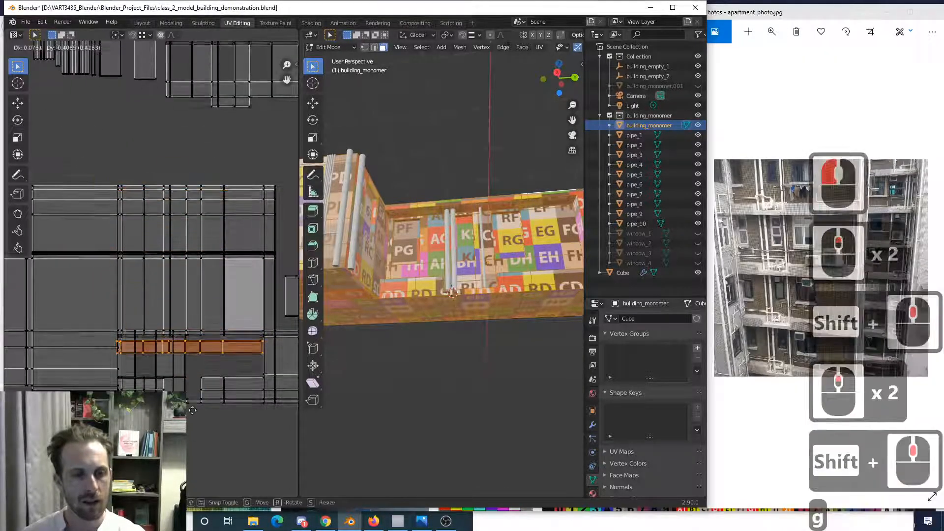
click(199, 395)
scroll(197, 394, up, 2)
shift+middle_drag(197, 394, 112, 283)
scroll(111, 294, up, 2)
scroll(195, 297, up, 3)
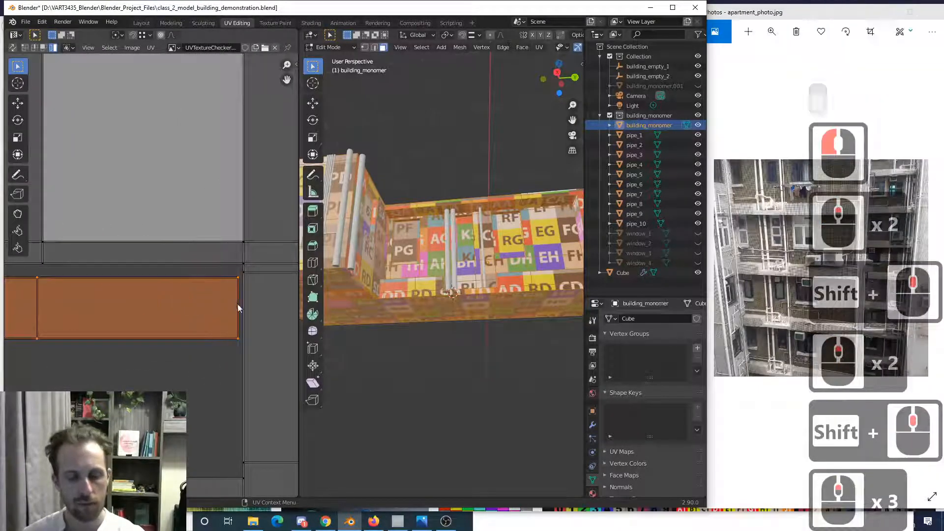
- Turn on snapping, snap the strip's end corner to the wall vertex beneath the pale face, and deselect the strip
key(shift+Tab)
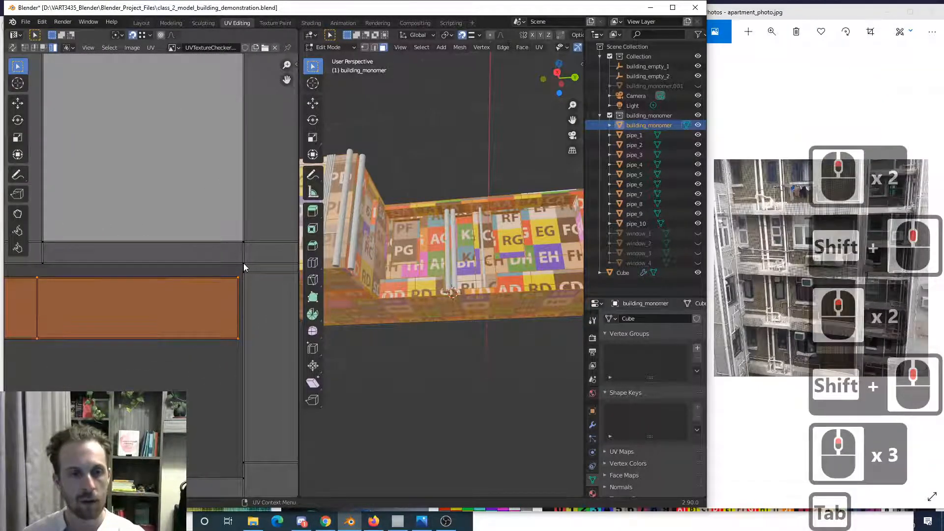
key(g)
click(236, 278)
scroll(181, 302, down, 9)
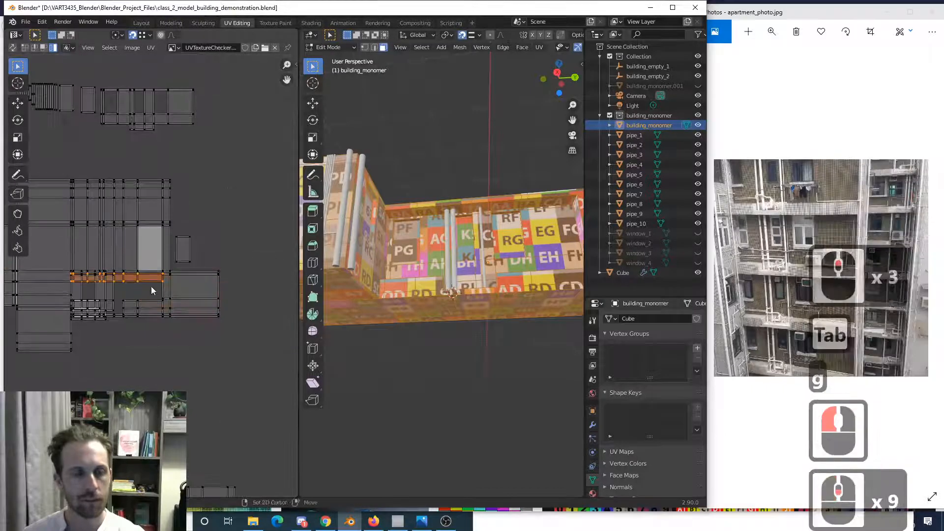
shift+middle_drag(151, 286, 197, 297)
click(183, 359)
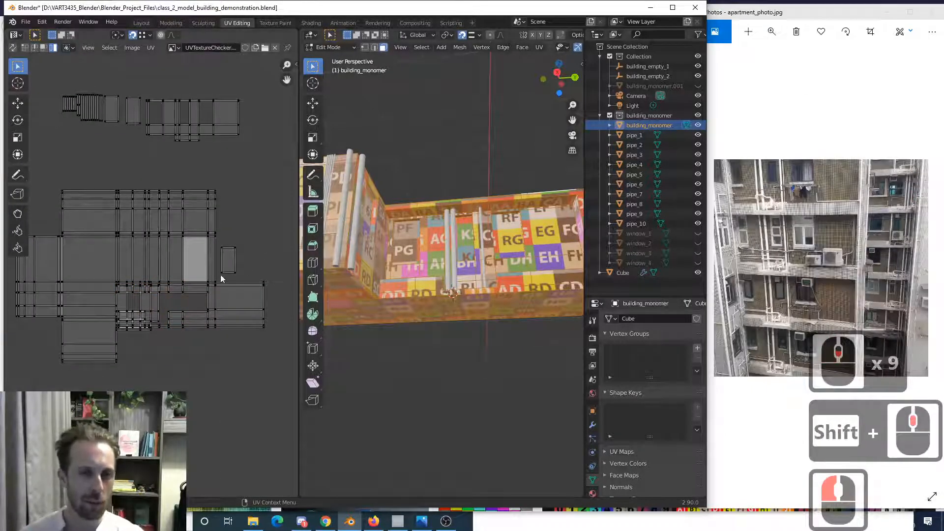
- Select the tall narrow strip island in the uppermost cluster, turn off snapping, and move it below the cluster
mouse_move(379, 203)
middle_down()
mouse_move(369, 247)
mouse_move(386, 203)
middle_up()
scroll(386, 203, down, 1)
scroll(110, 140, down, 3)
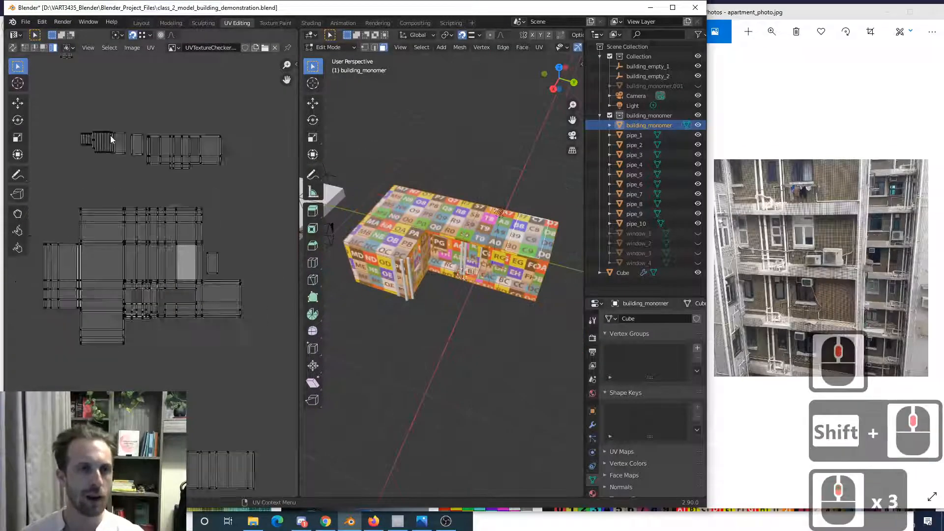
middle_drag(104, 123, 182, 257)
scroll(138, 160, up, 3)
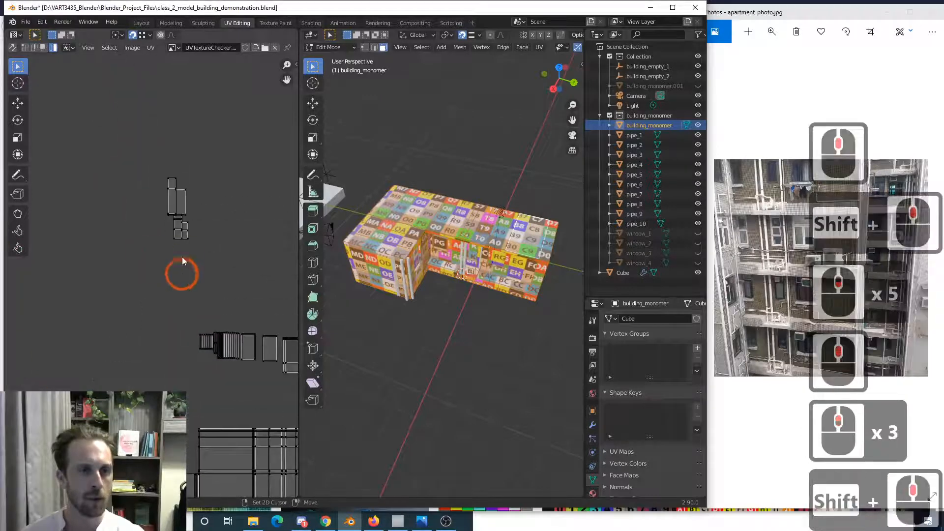
key(4)
click(175, 197)
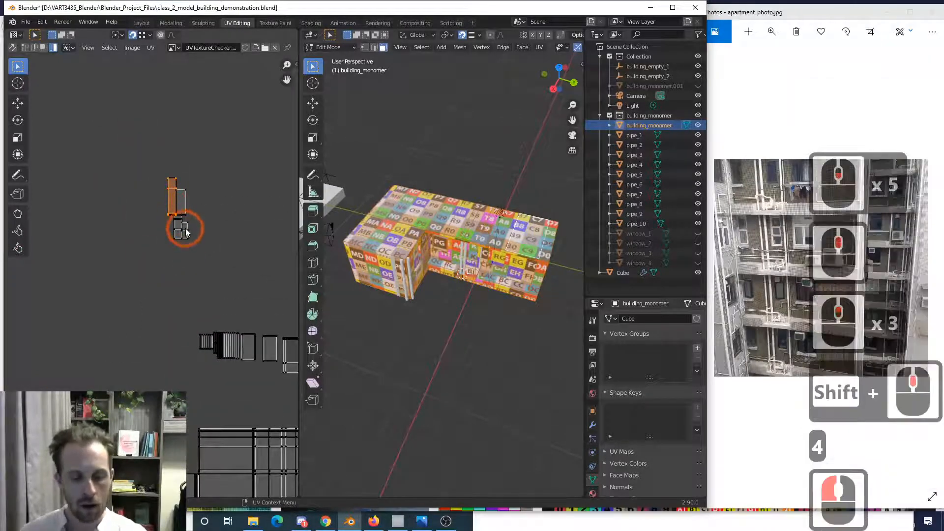
key(g)
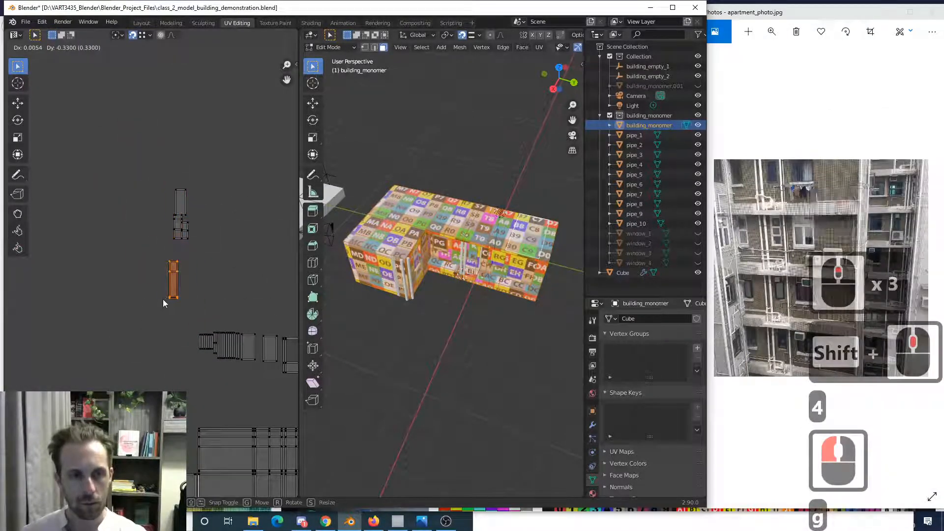
right_click(163, 299)
key(shift+Tab)
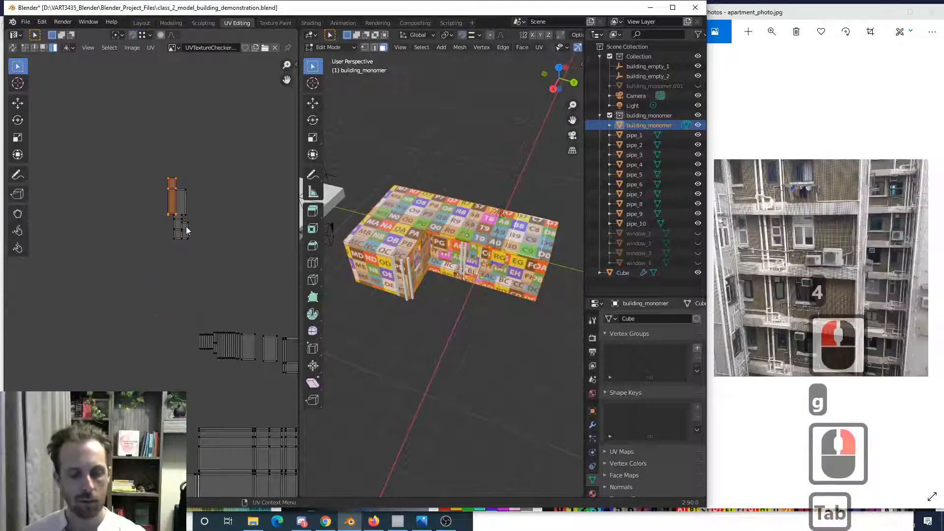
key(g)
click(182, 279)
- Shift the narrow strip around in empty UV space while locating its face on the building's recessed side wall
middle_drag(501, 268, 528, 216)
key(g)
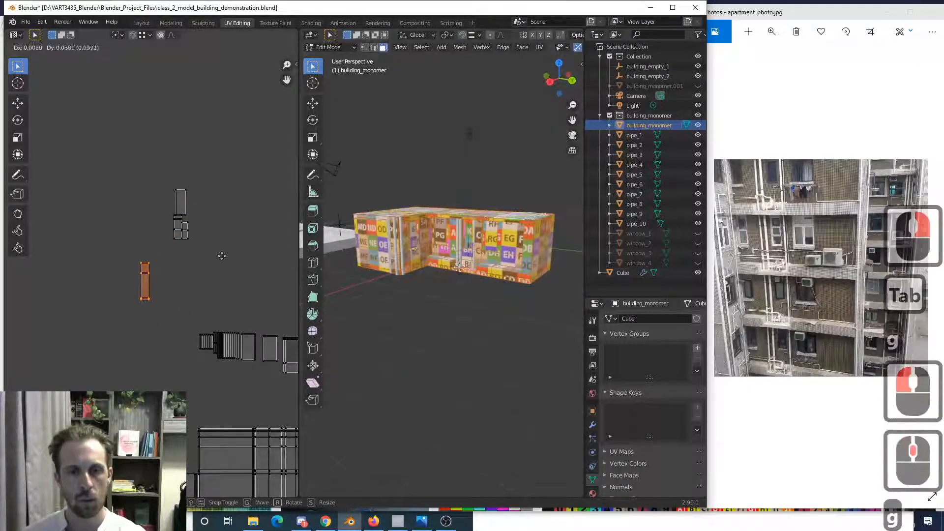
click(222, 256)
middle_drag(384, 236, 460, 290)
key(g)
click(185, 315)
scroll(421, 289, up, 4)
scroll(448, 295, up, 3)
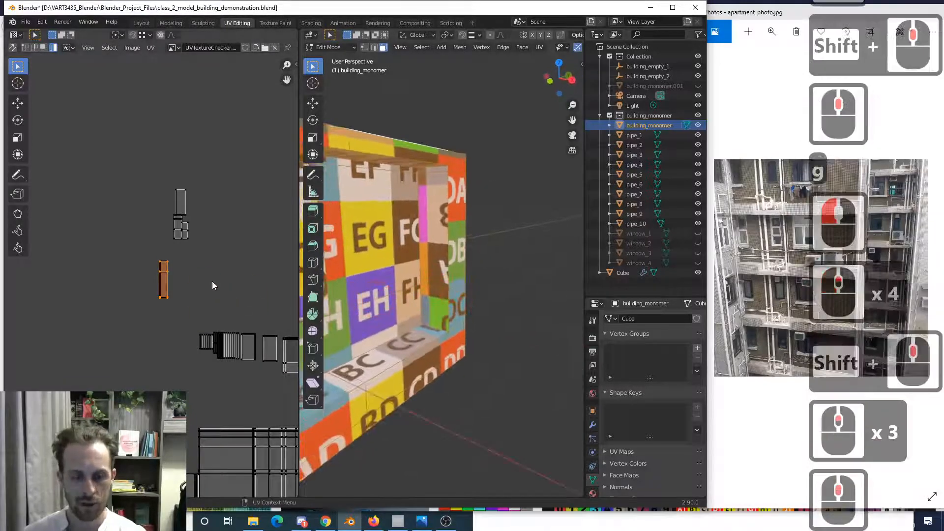
- Rotate the narrow strip island by 180 degrees and nudge it slightly sideways to check the texture orientation
text(r180)
key(Return)
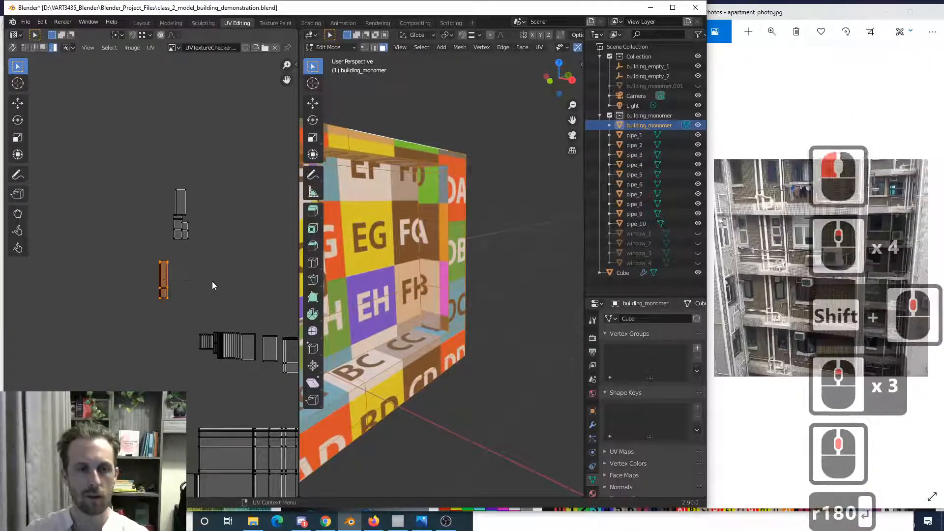
key(g)
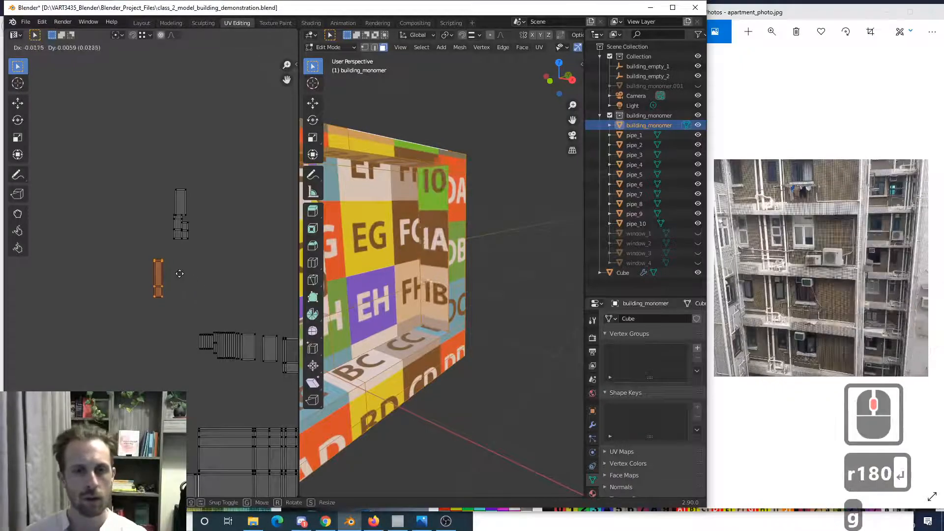
click(179, 275)
- Move the rotated narrow strip into the main wall layout, beneath the pale face and against the neighbouring wall column
scroll(172, 302, down, 4)
shift+middle_drag(169, 320, 124, 271)
key(g)
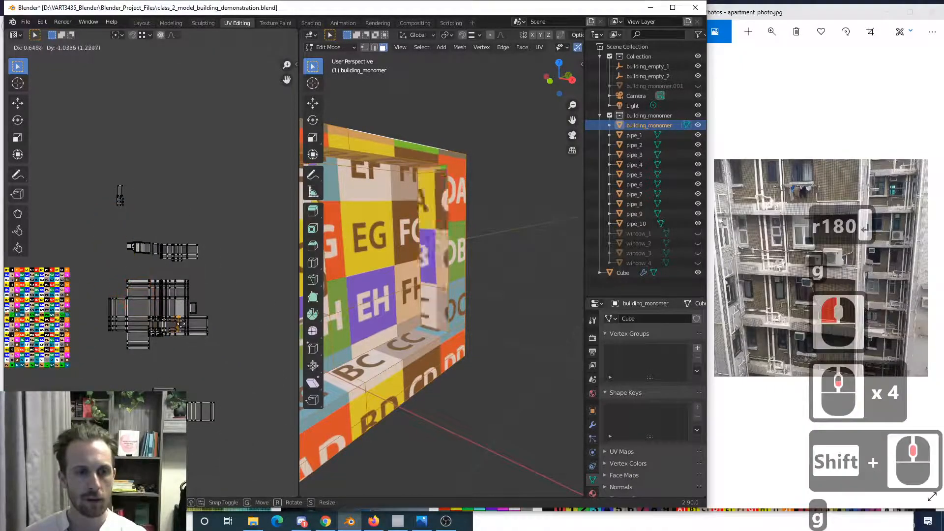
click(199, 351)
scroll(201, 355, up, 5)
shift+middle_drag(201, 355, 126, 228)
scroll(182, 287, up, 4)
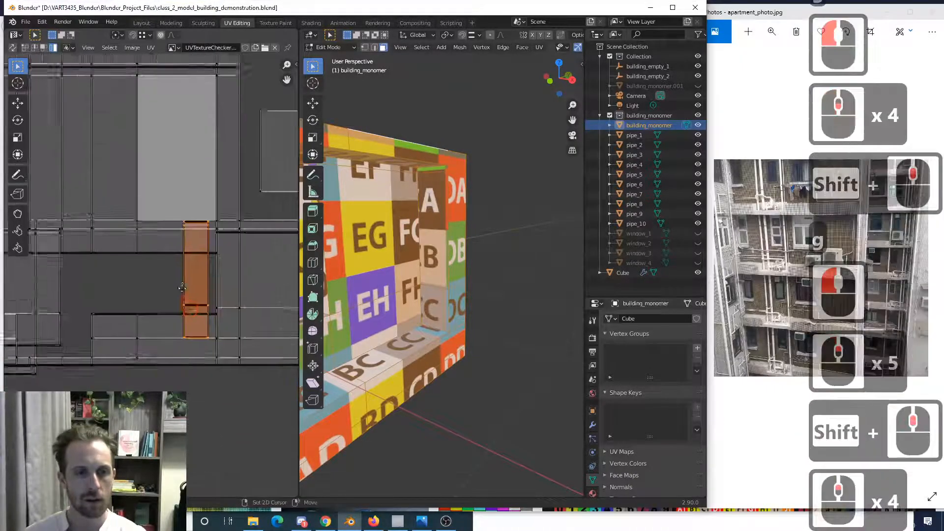
scroll(186, 270, up, 3)
shift+middle_drag(182, 287, 186, 268)
key(g)
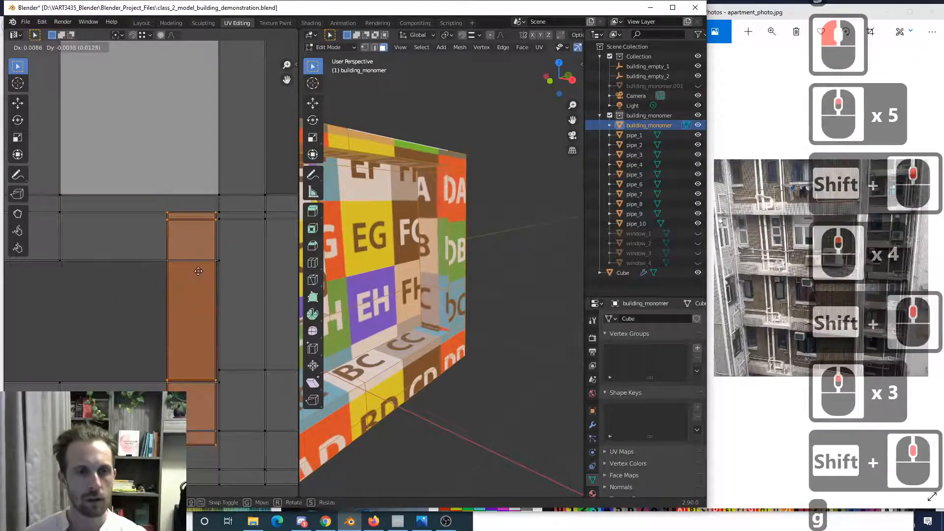
click(198, 271)
- Turn on snapping and snap the narrow strip's upper corner to the adjoining wall column's corner vertex
scroll(228, 228, up, 4)
shift+middle_drag(228, 228, 121, 337)
scroll(184, 274, up, 3)
shift+middle_drag(184, 274, 171, 320)
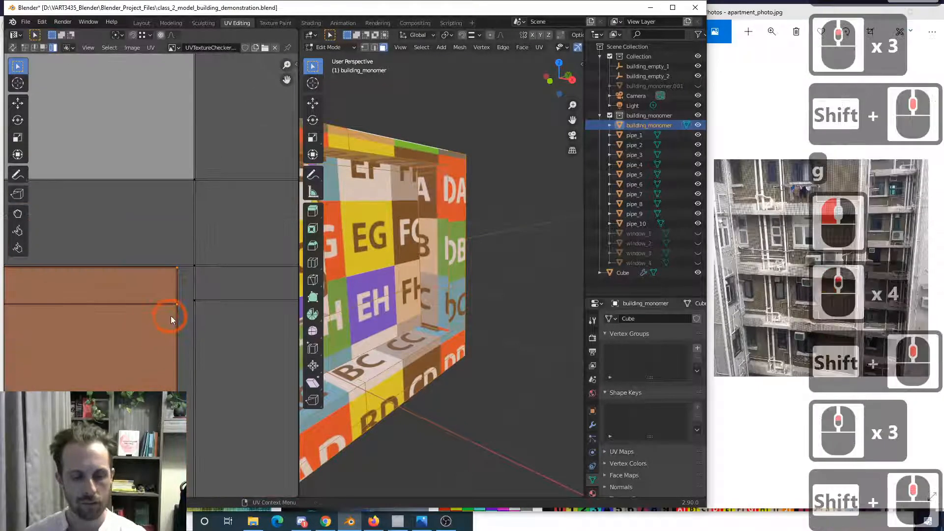
key(shift+Tab)
key(g)
click(194, 270)
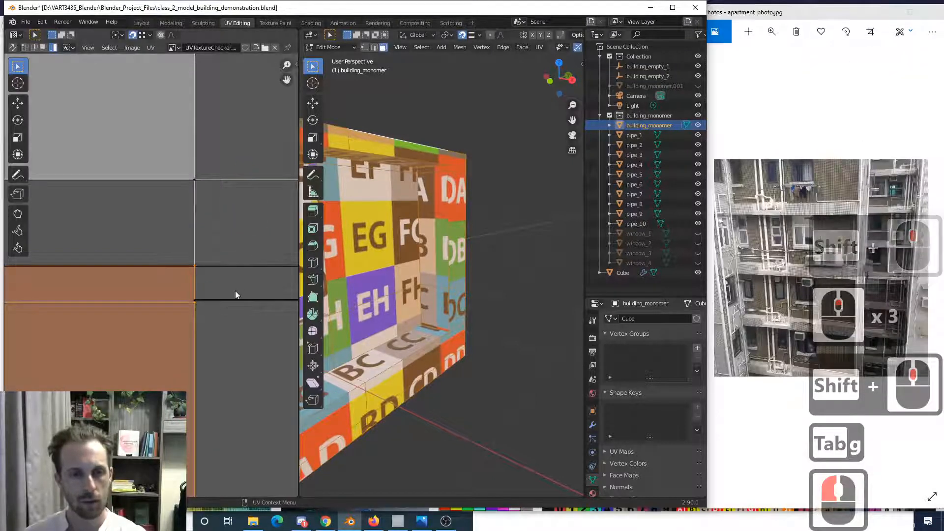
- Turn off snapping, try the strip over the adjoining wall column, and drop it in the gap beneath the pale face
scroll(222, 296, down, 4)
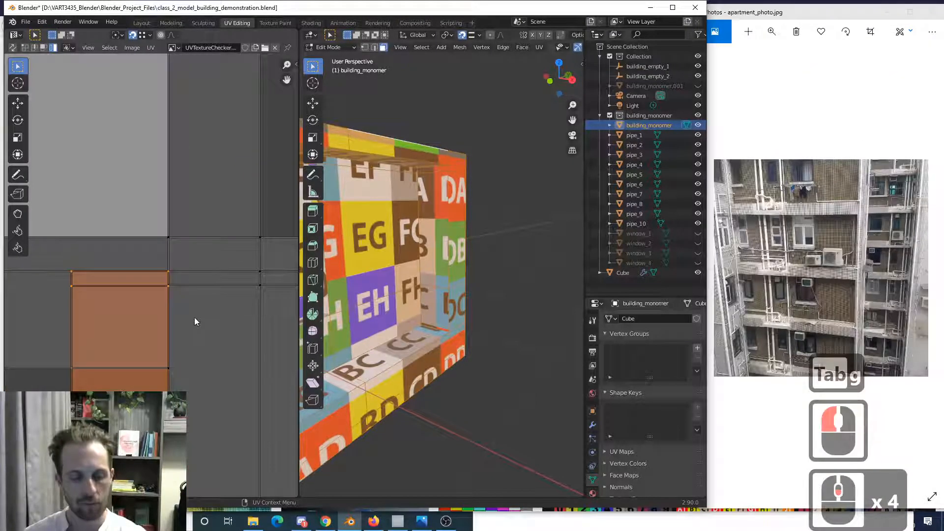
key(g)
right_click(142, 316)
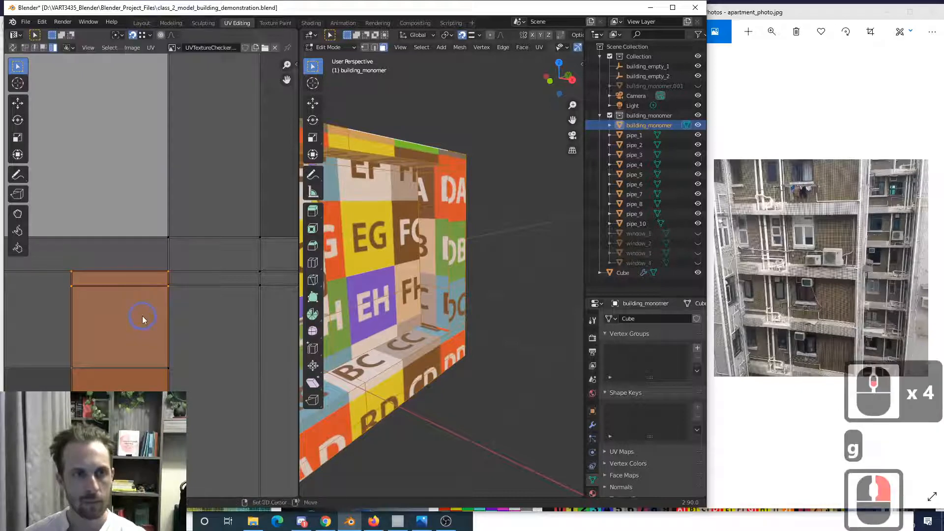
key(shift+Tab)
key(g)
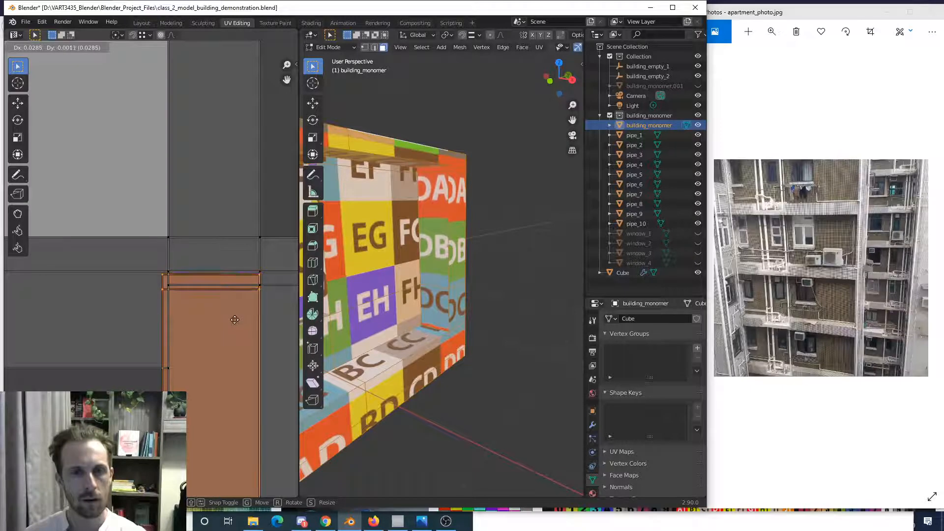
click(149, 341)
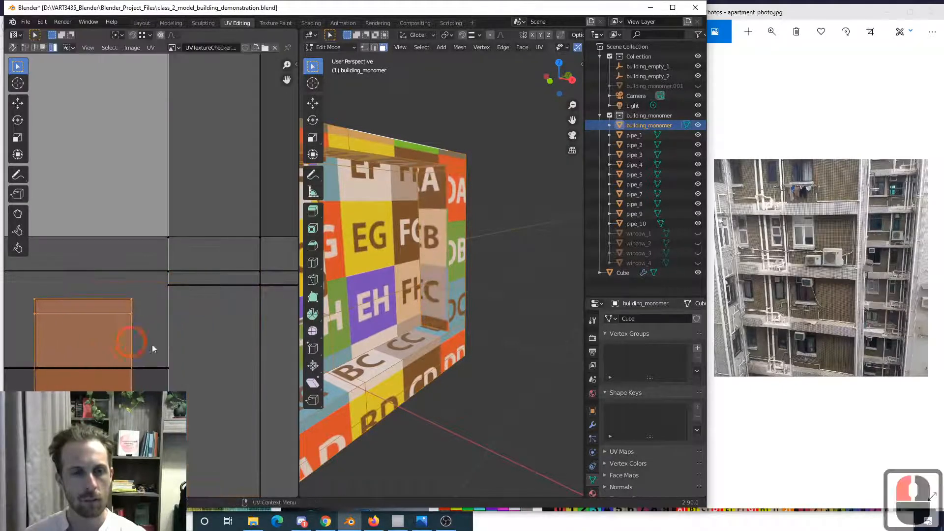
- Move the narrow strip out of the wall layout into the empty space beside the separate rectangular island
scroll(152, 343, down, 3)
scroll(199, 341, down, 3)
shift+middle_drag(181, 362, 161, 324)
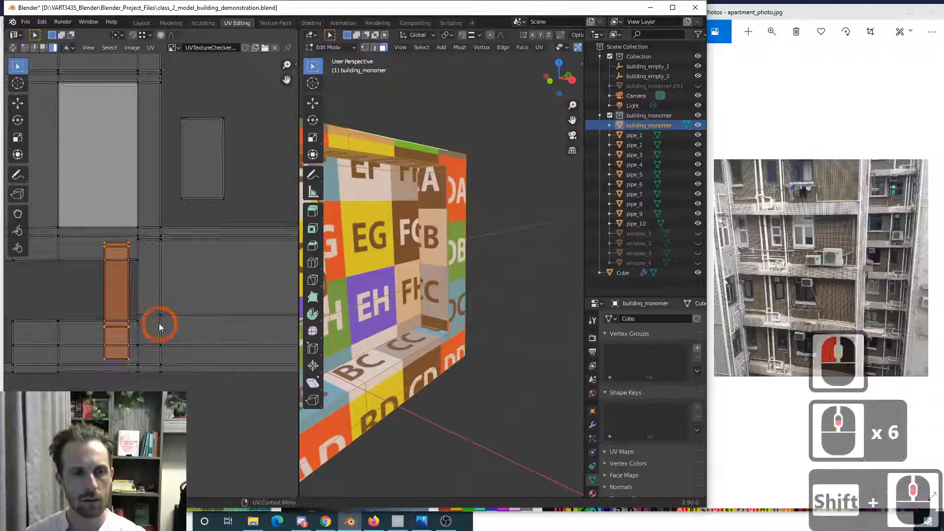
key(g)
click(181, 240)
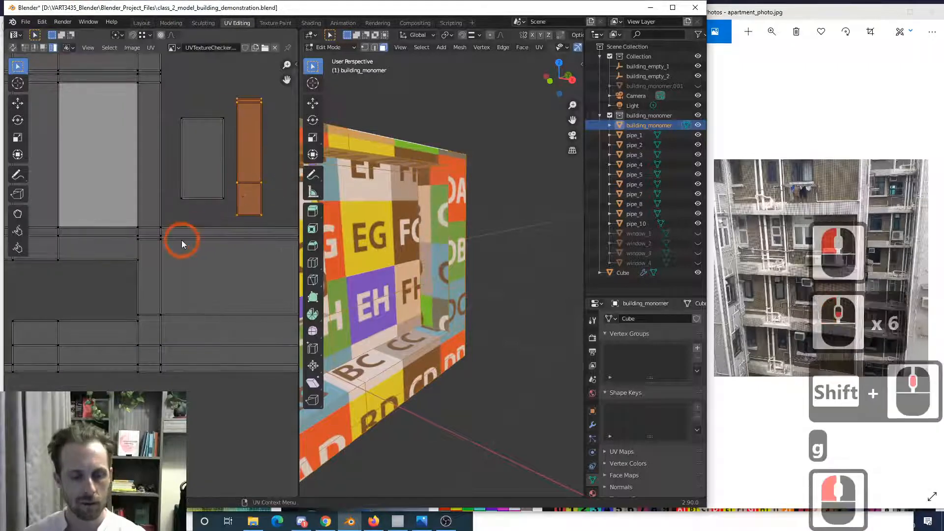
- Try to move the four stacked faces of the narrow wall column beside the gap in face selection mode
key(3)
click(148, 302)
shift+click(148, 330)
shift+click(149, 355)
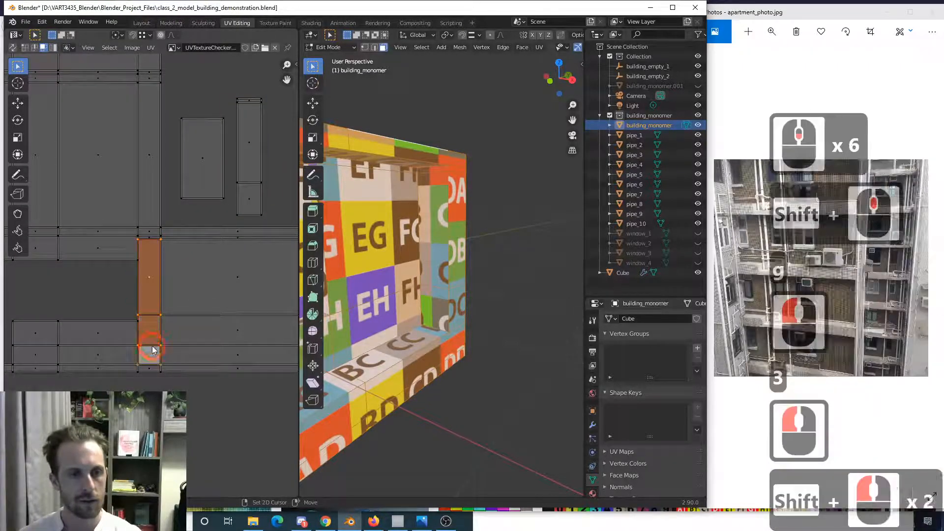
shift+click(150, 368)
key(g)
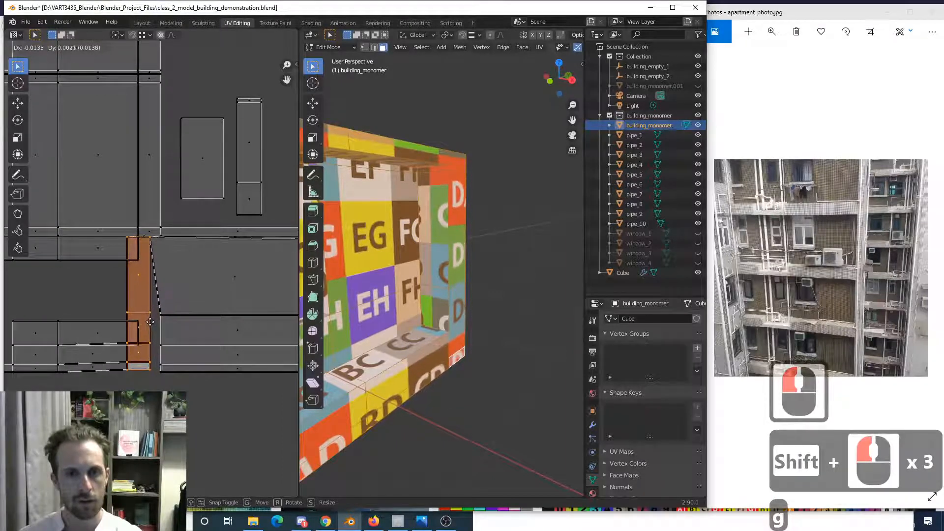
right_click(152, 319)
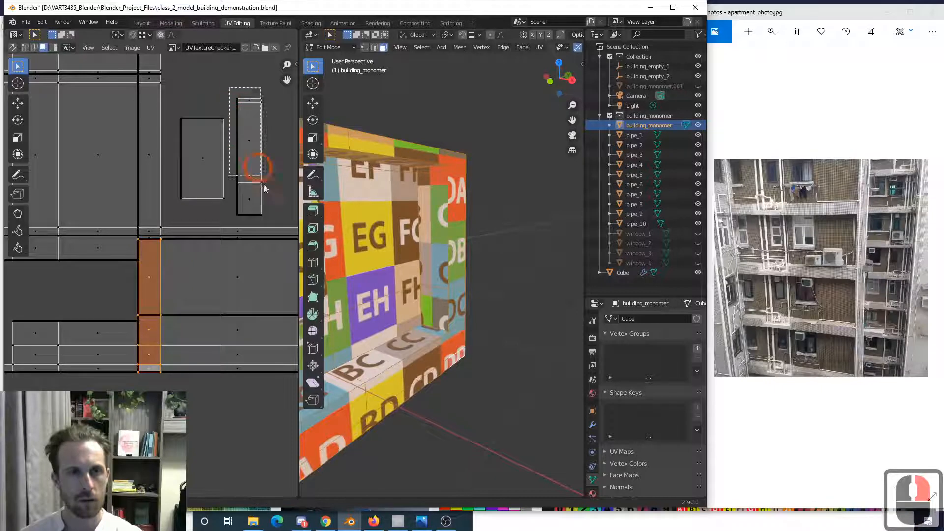
- Move the narrow strip into the gap beside the wall column and line up its upper corner with the column's corner vertex
drag(264, 188, 270, 206)
key(g)
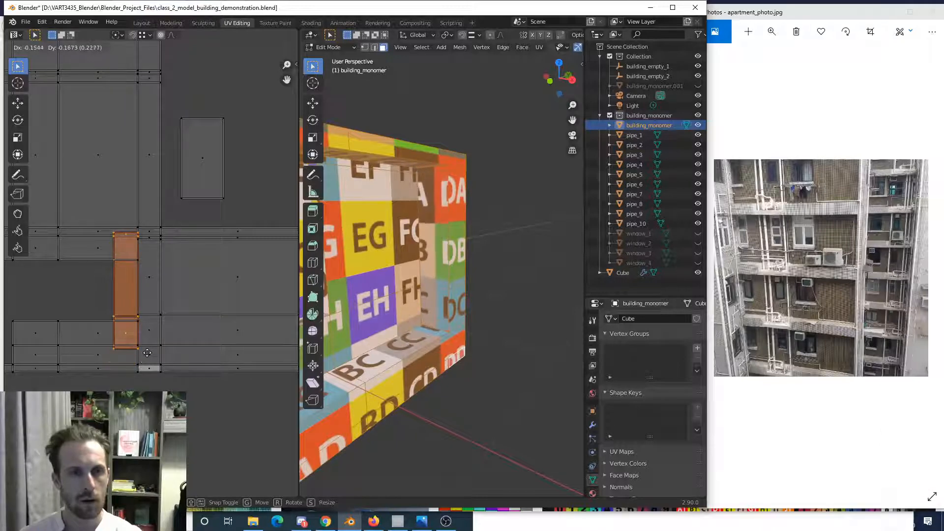
click(146, 357)
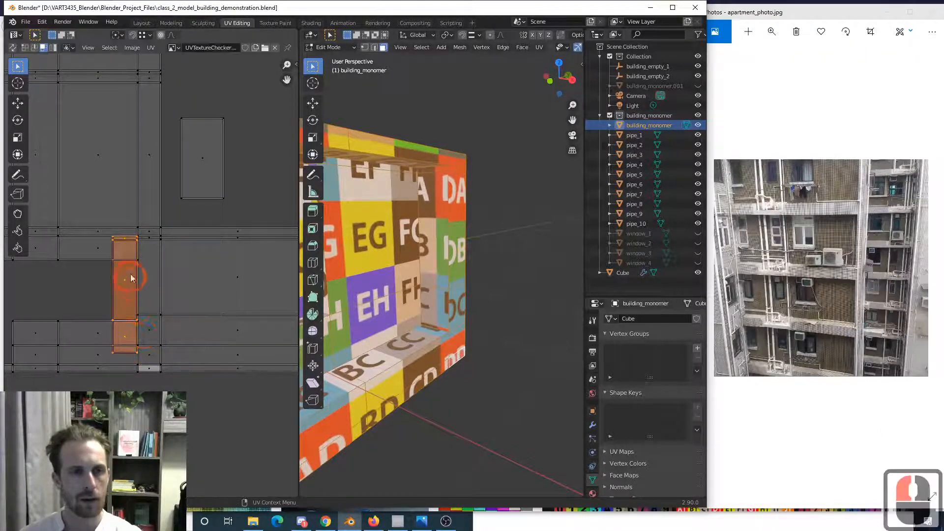
scroll(131, 274, up, 3)
shift+middle_drag(131, 274, 131, 294)
scroll(131, 294, up, 6)
scroll(126, 272, up, 4)
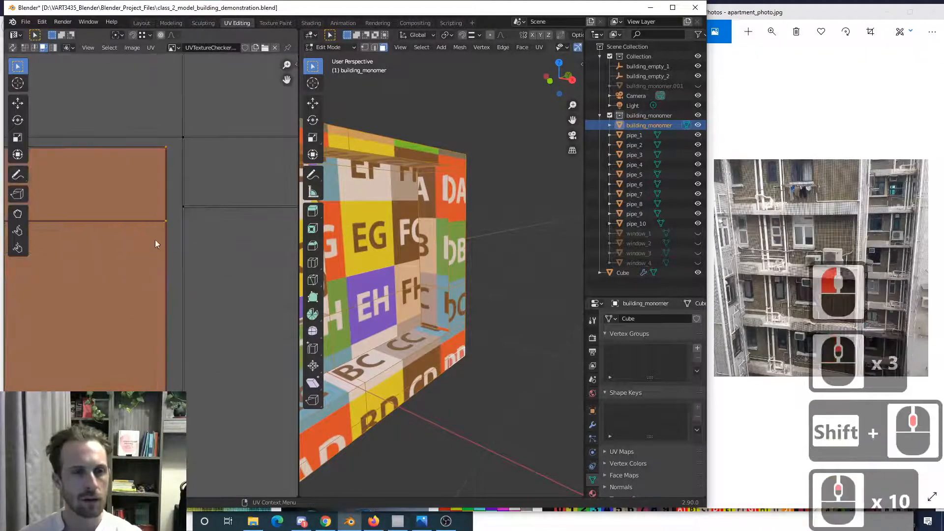
key(g)
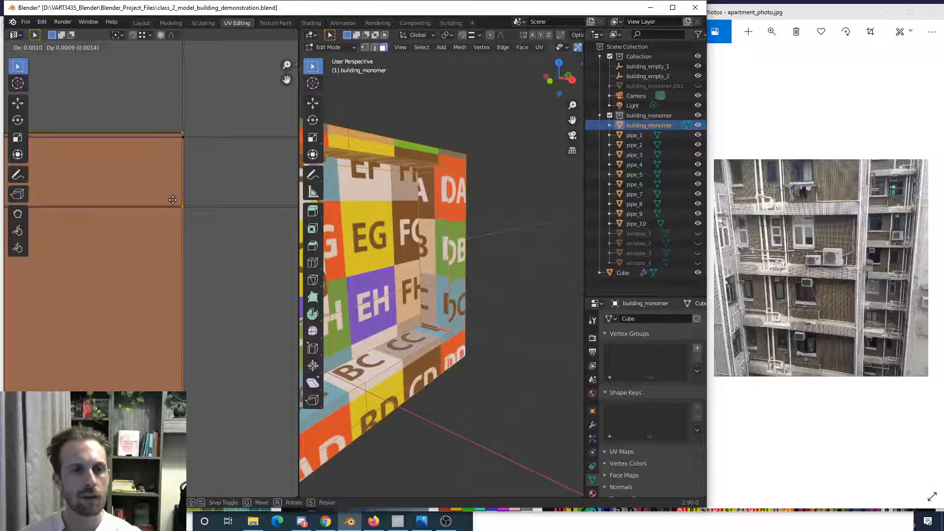
click(172, 200)
- Fine-tune the narrow strip's position so its side edge and horizontal line meet those of the adjoining column
scroll(177, 209, up, 4)
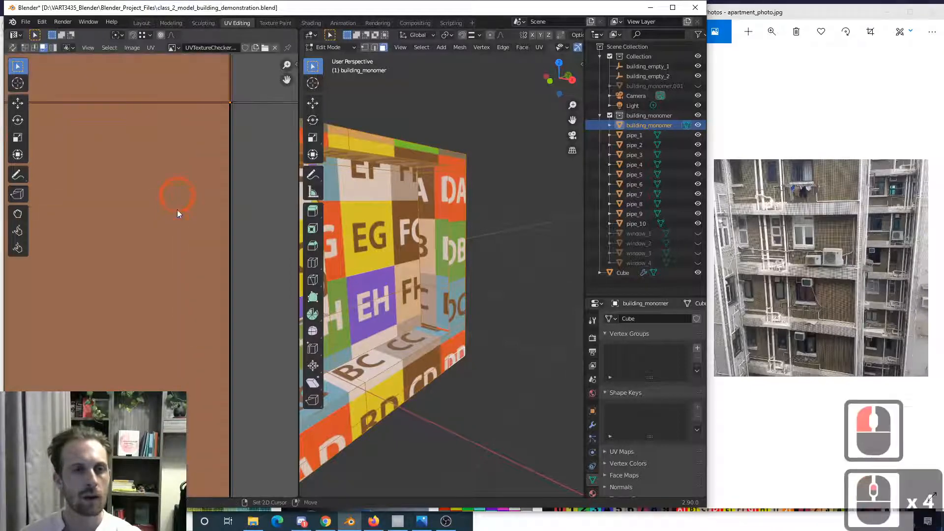
shift+middle_drag(177, 209, 159, 335)
scroll(188, 244, up, 2)
key(g)
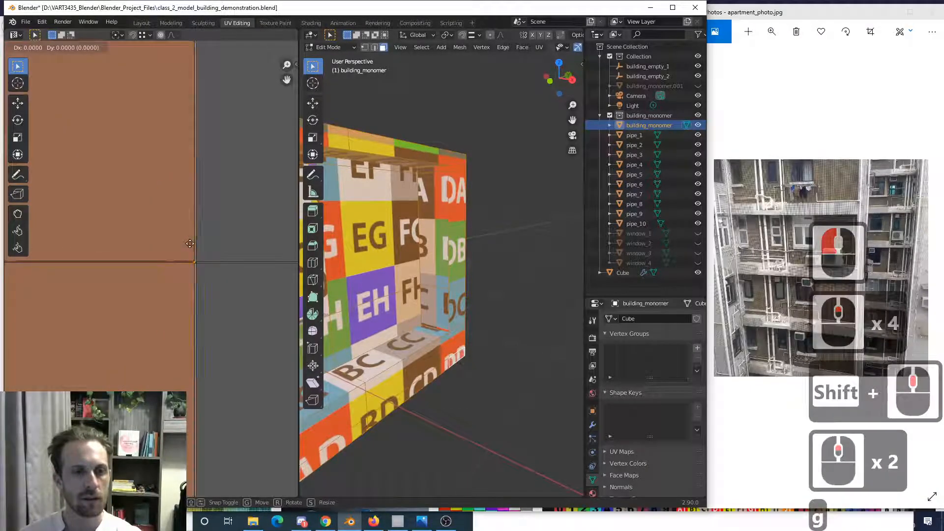
click(190, 244)
scroll(189, 196, up, 3)
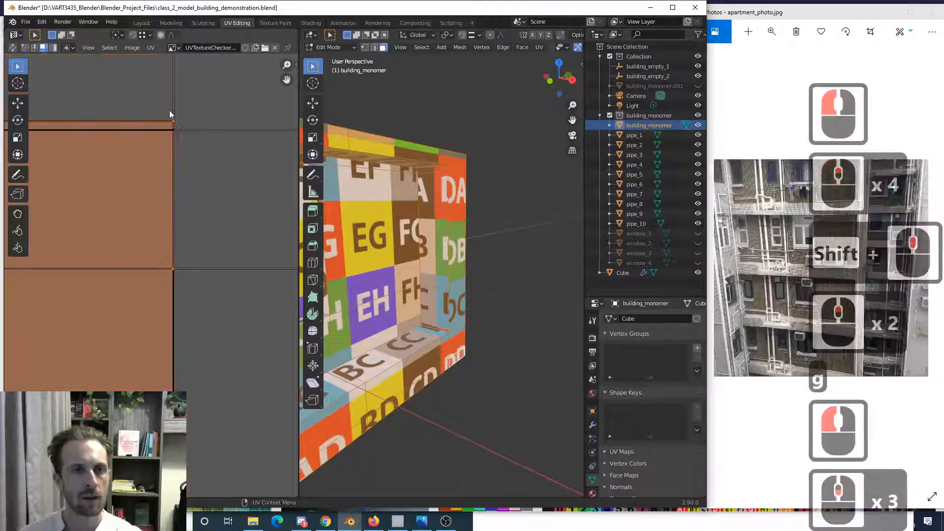
- Scale the narrow strip down slightly along Y and shift it along Y to meet the adjoining column's top line
middle_drag(510, 217, 417, 189)
scroll(375, 238, up, 3)
scroll(417, 189, up, 2)
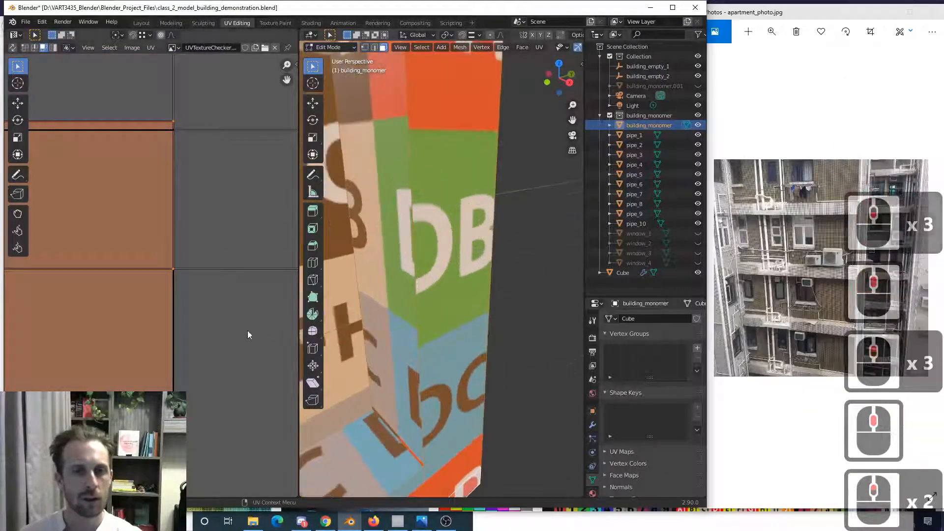
scroll(197, 367, down, 11)
shift+middle_drag(194, 295, 169, 299)
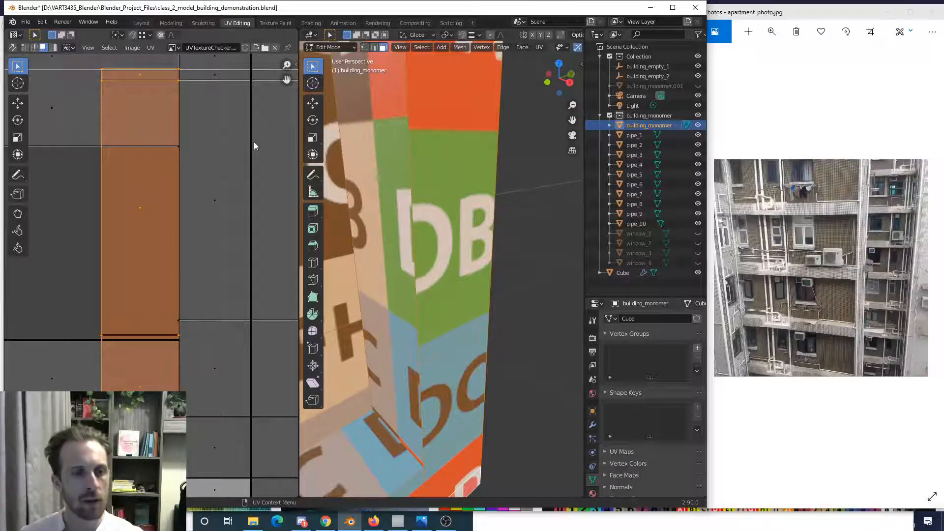
key(s)
key(y)
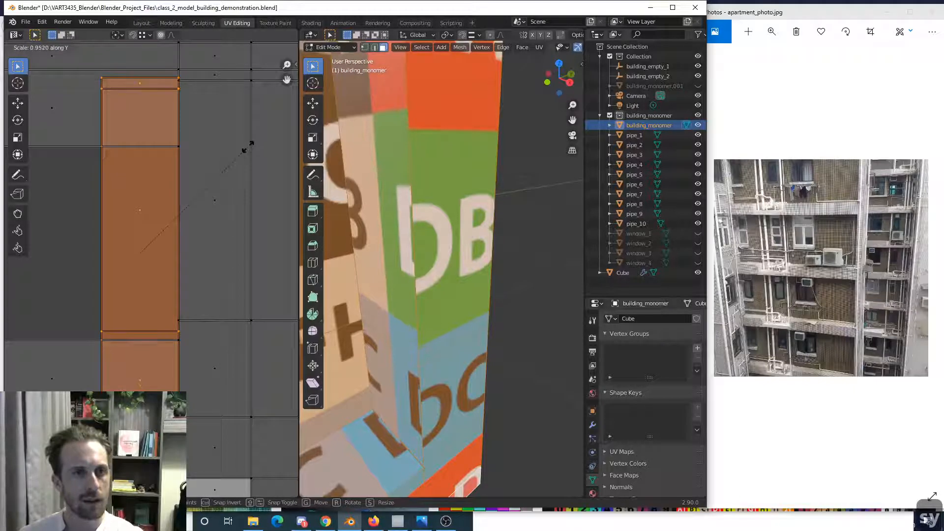
click(251, 142)
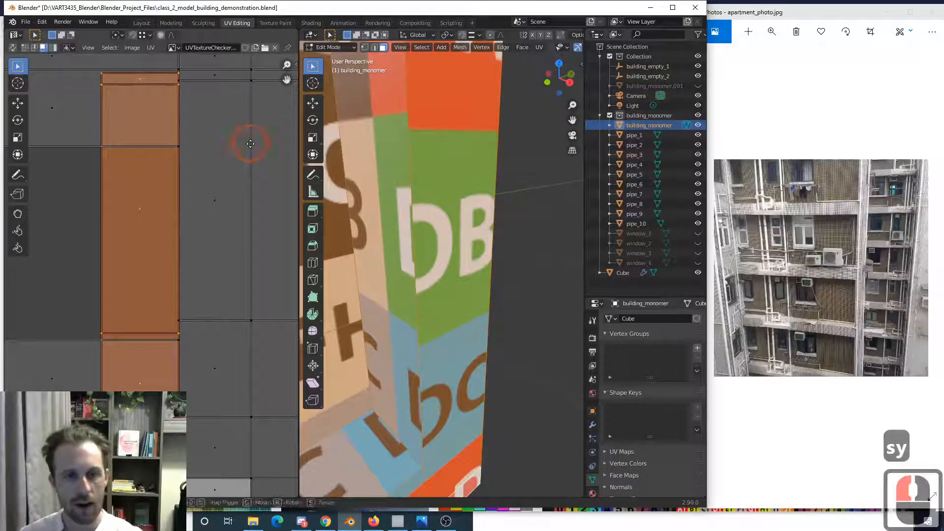
key(g)
key(y)
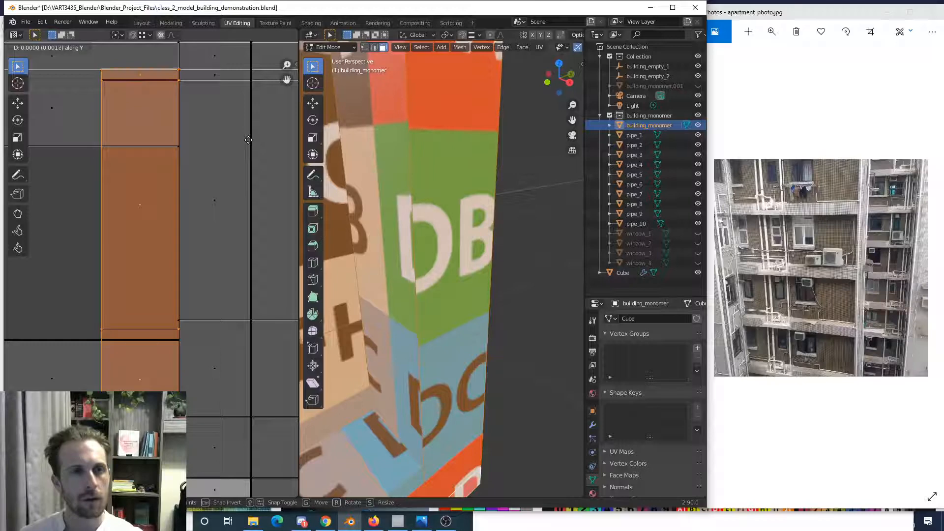
click(249, 140)
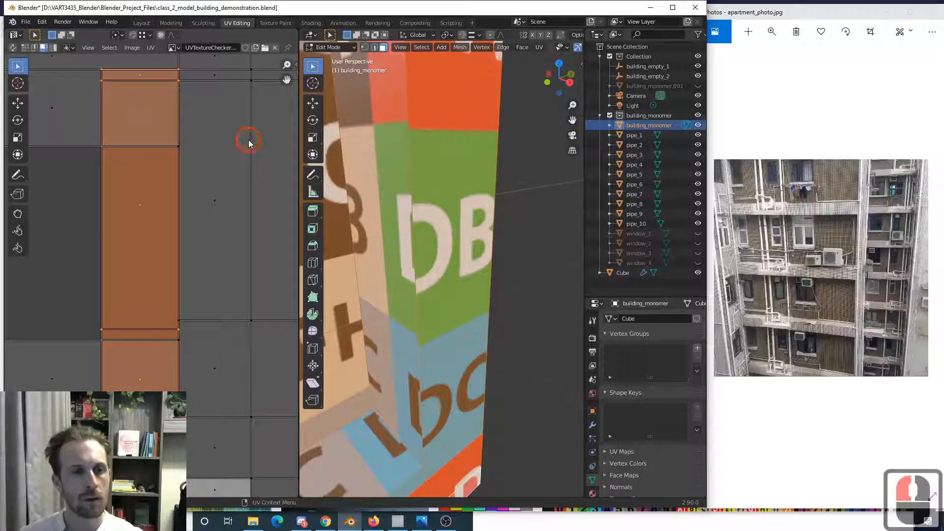
- In edge selection mode, turn on snapping and snap the strip's lower inner edge along Y to the adjoining column's horizontal line
key(2)
click(143, 328)
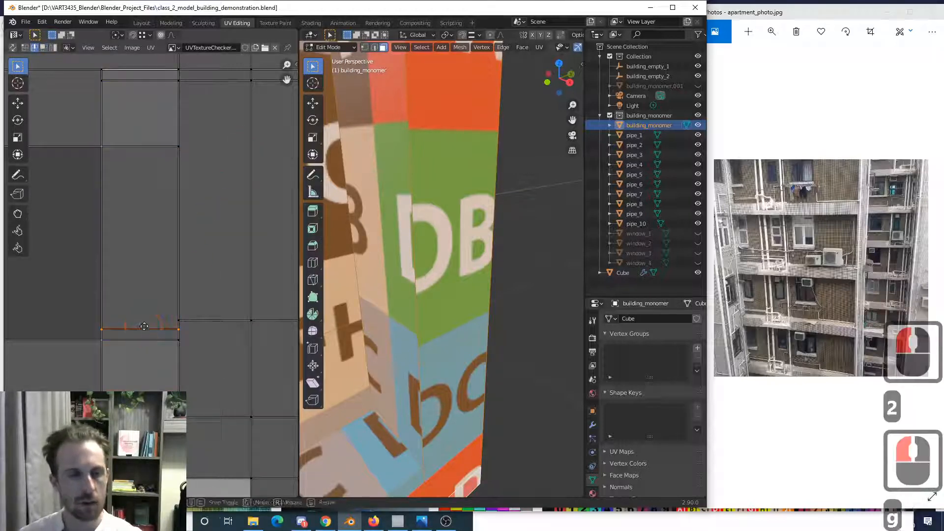
key(g)
key(y)
right_click(144, 320)
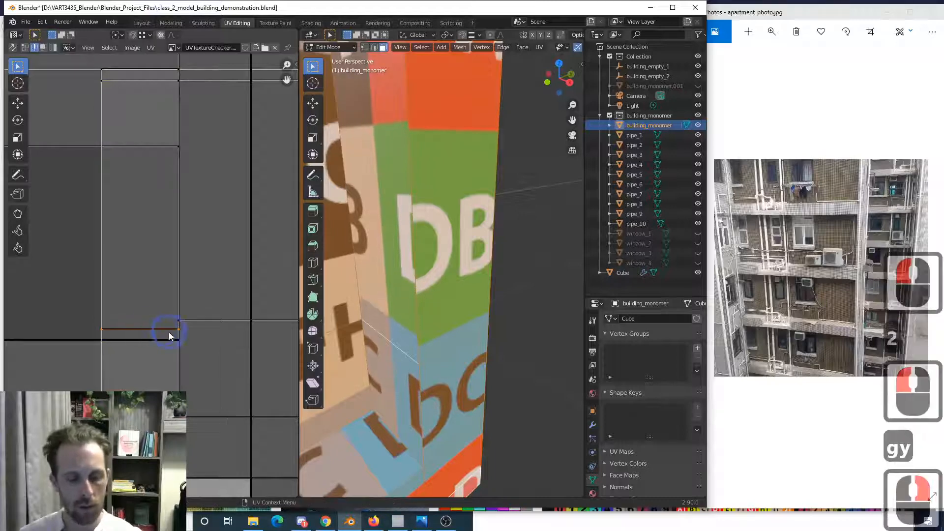
key(shift+Tab)
key(g)
key(y)
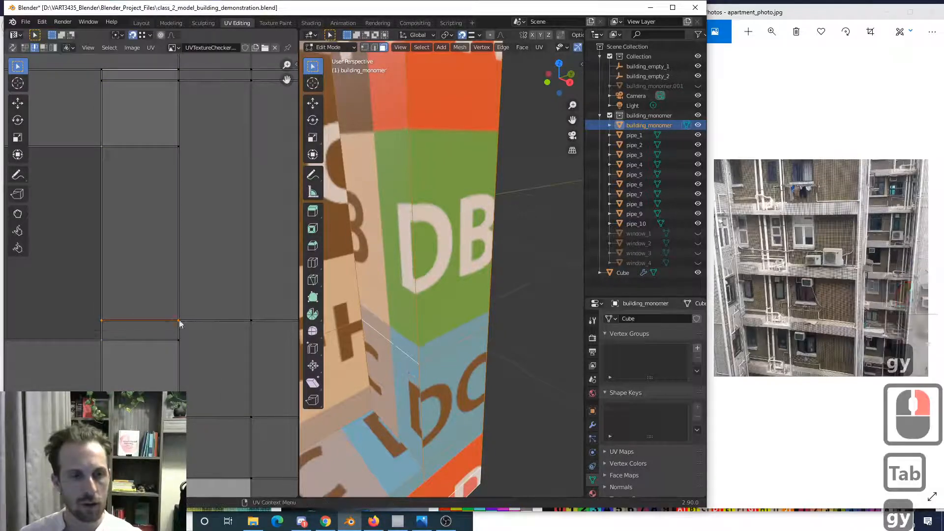
click(180, 320)
- Snap the strip's bottom and top edges along Y to the matching horizontal lines of the adjoining column
key(g)
key(y)
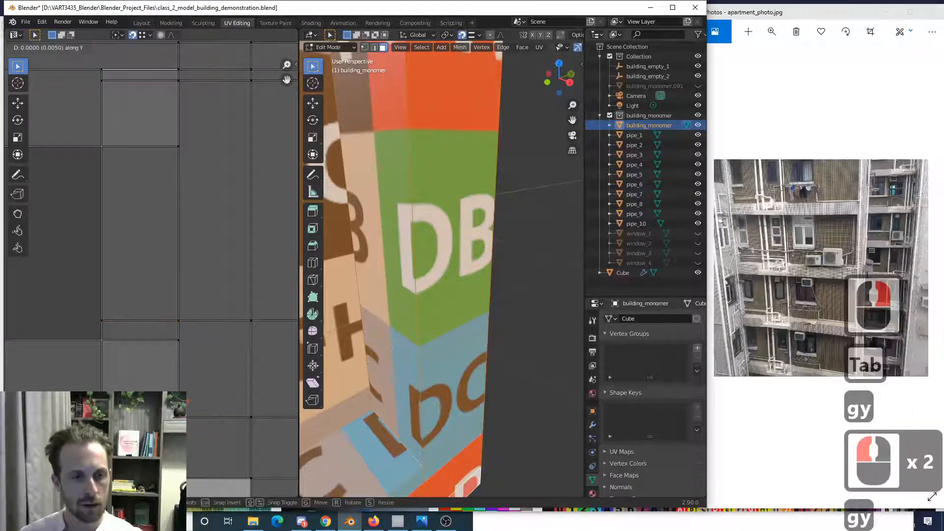
click(190, 388)
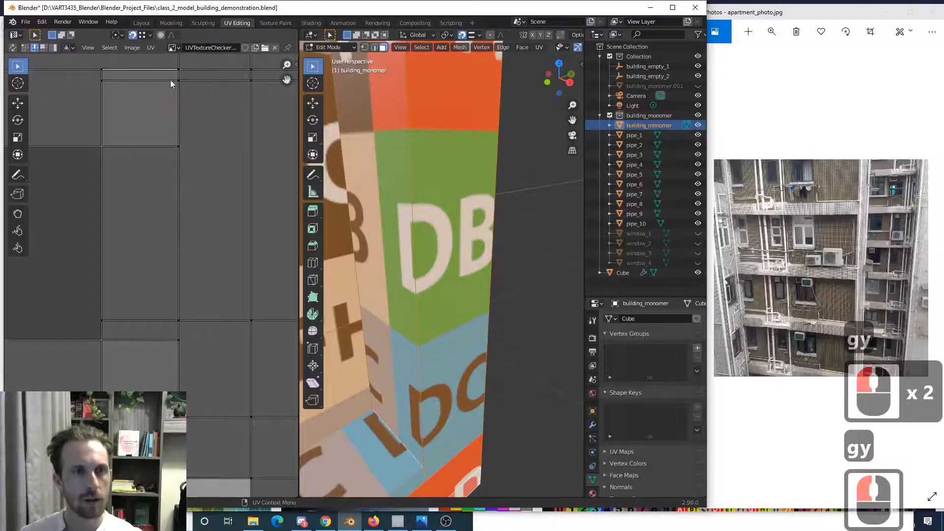
click(180, 72)
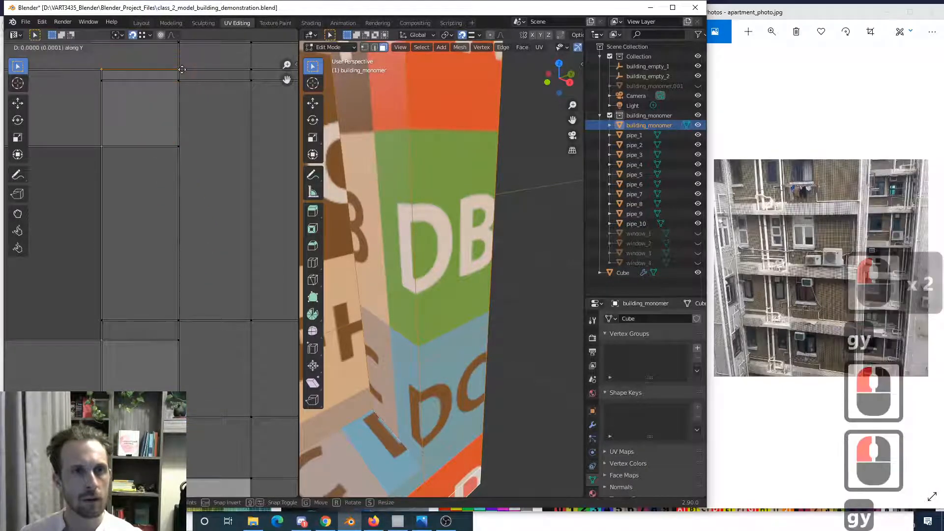
click(170, 86)
- Examine the checker texture across the building module and survey the complete UV layout for islands still to place
scroll(456, 286, down, 3)
scroll(457, 283, up, 2)
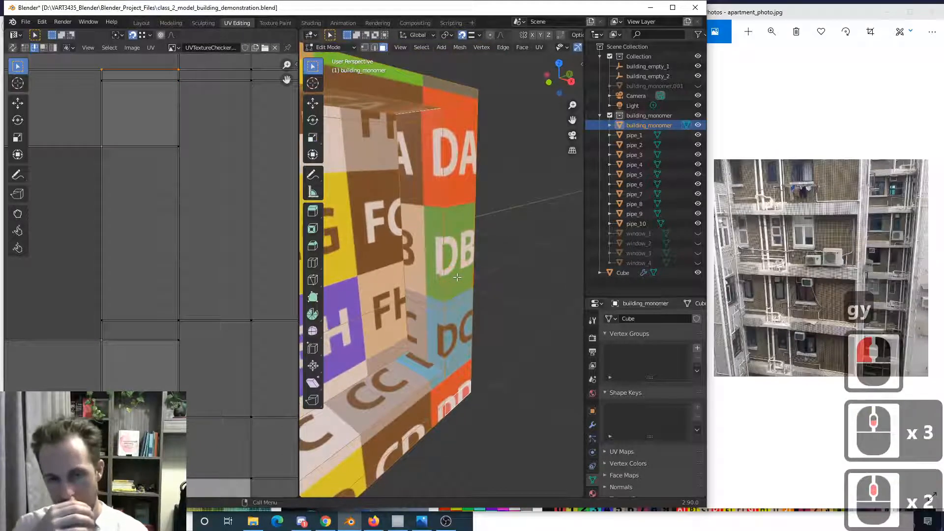
scroll(208, 308, down, 7)
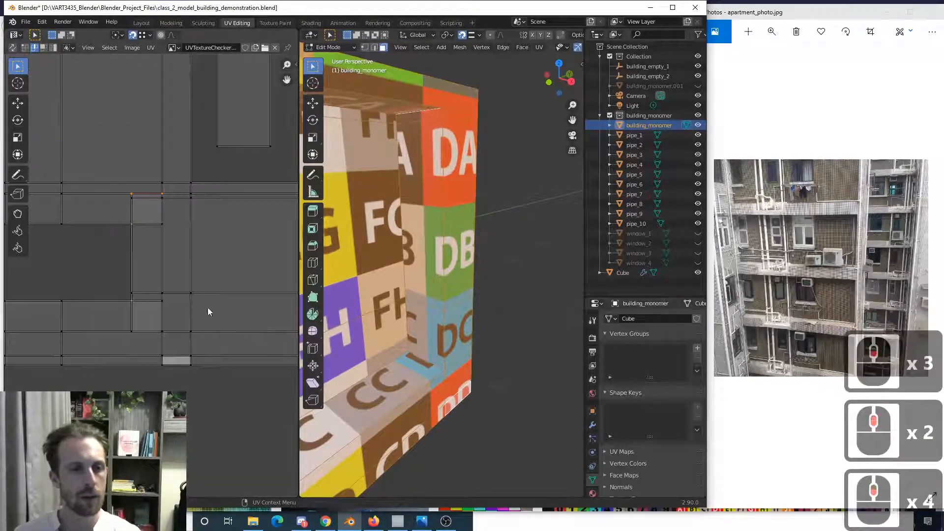
key(Tab)
key(Tab)
scroll(275, 228, down, 3)
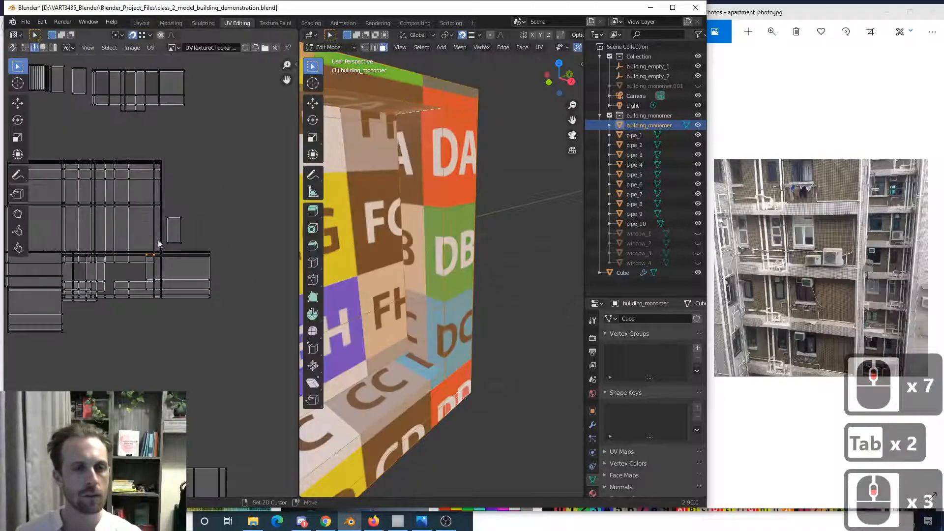
shift+middle_drag(158, 242, 230, 312)
shift+middle_drag(153, 191, 180, 224)
scroll(423, 202, down, 4)
mouse_move(423, 202)
middle_down()
mouse_move(383, 220)
mouse_move(463, 212)
mouse_move(399, 214)
mouse_move(418, 207)
middle_up()
scroll(462, 212, down, 2)
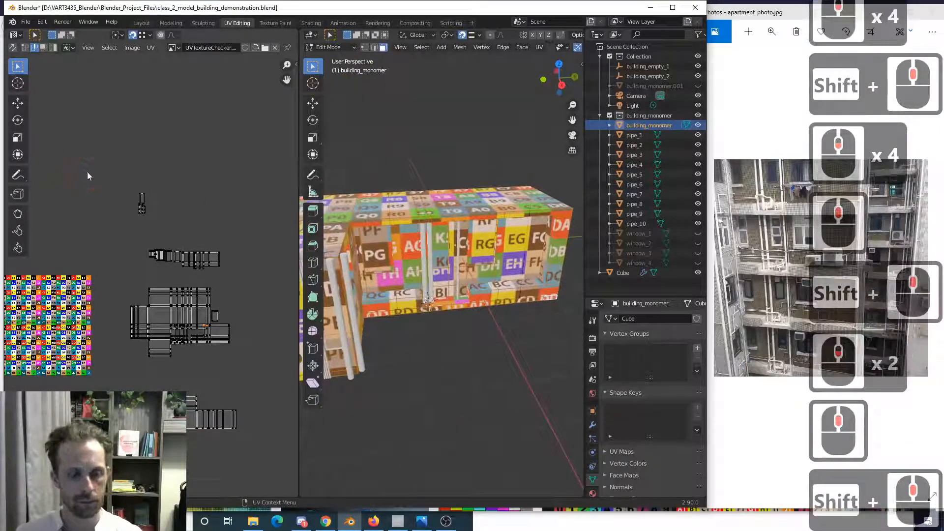
- In island selection mode, turn off snapping and move the narrow rectangle at the top of the small isolated stack clear of it
key(3)
key(4)
mouse_move(129, 189)
mouse_down()
mouse_move(141, 204)
mouse_move(128, 196)
mouse_up()
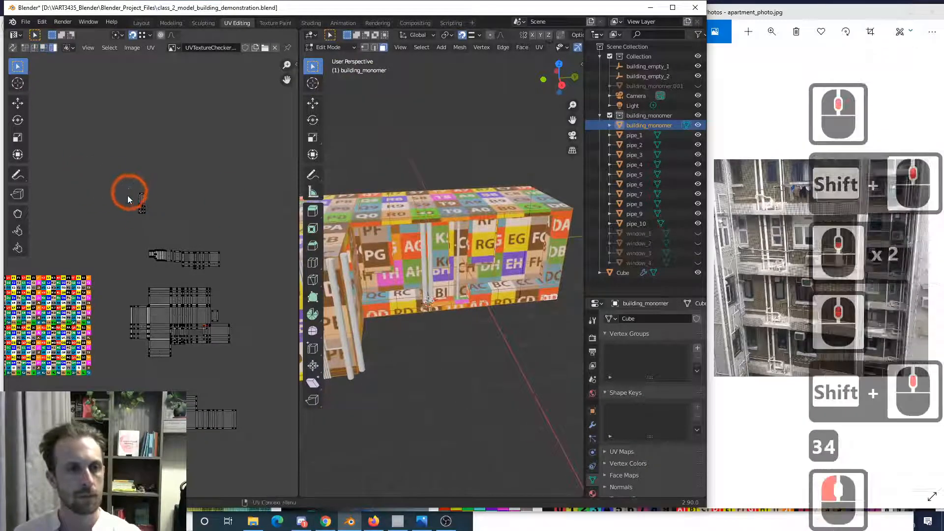
scroll(128, 195, up, 5)
shift+middle_drag(164, 328, 116, 246)
click(123, 132)
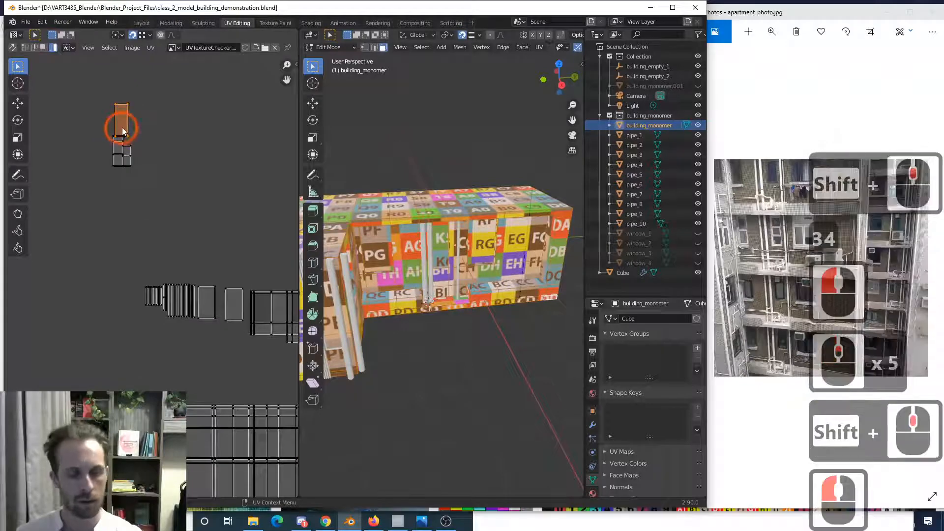
key(g)
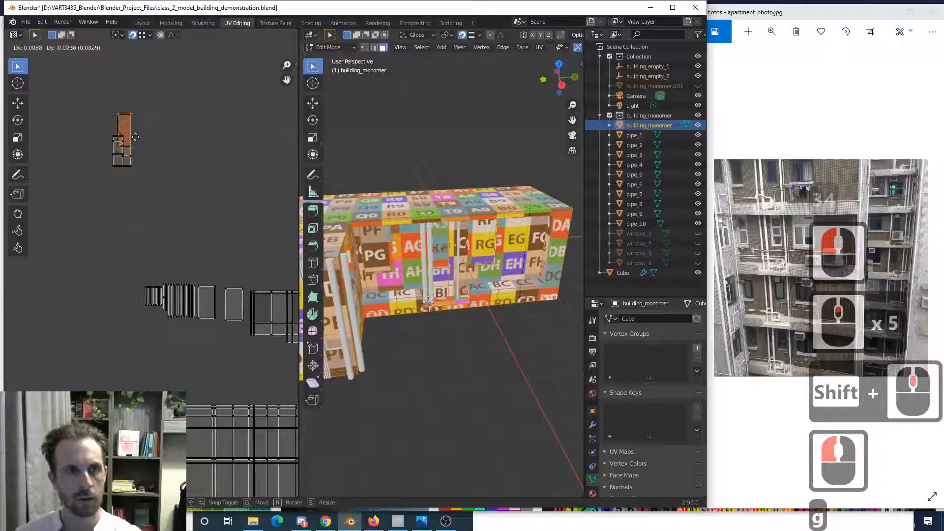
right_click(134, 136)
key(Tab)
key(g)
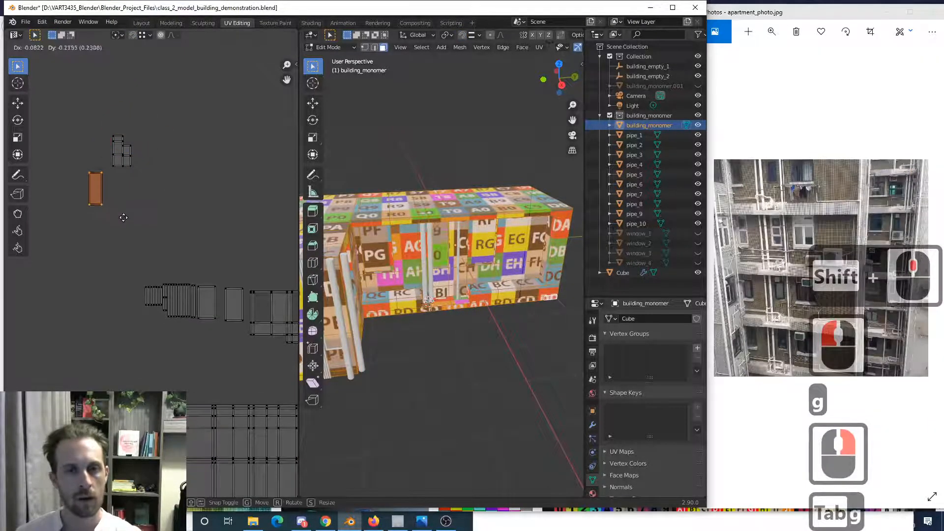
click(124, 225)
- Place the narrow rectangular island at the near end of the row of spare islands
scroll(423, 241, up, 3)
middle_drag(423, 241, 397, 219)
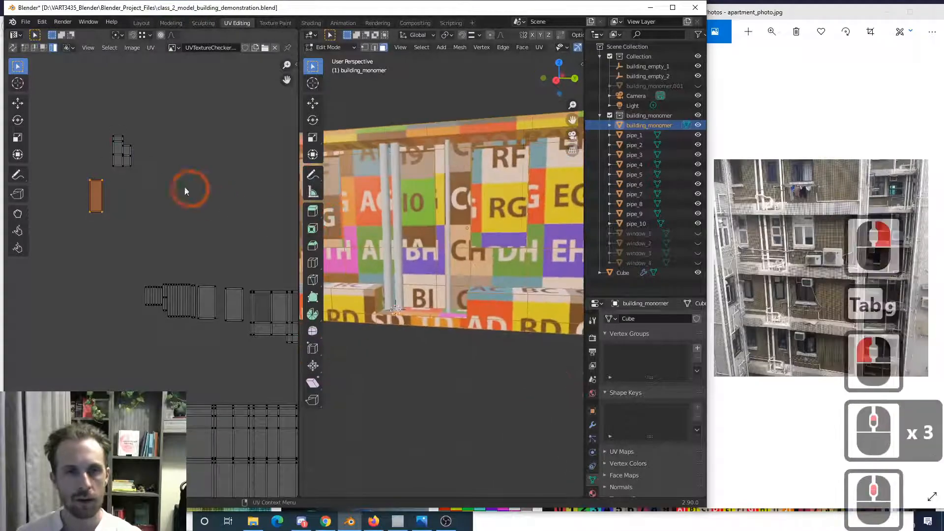
key(g)
click(219, 300)
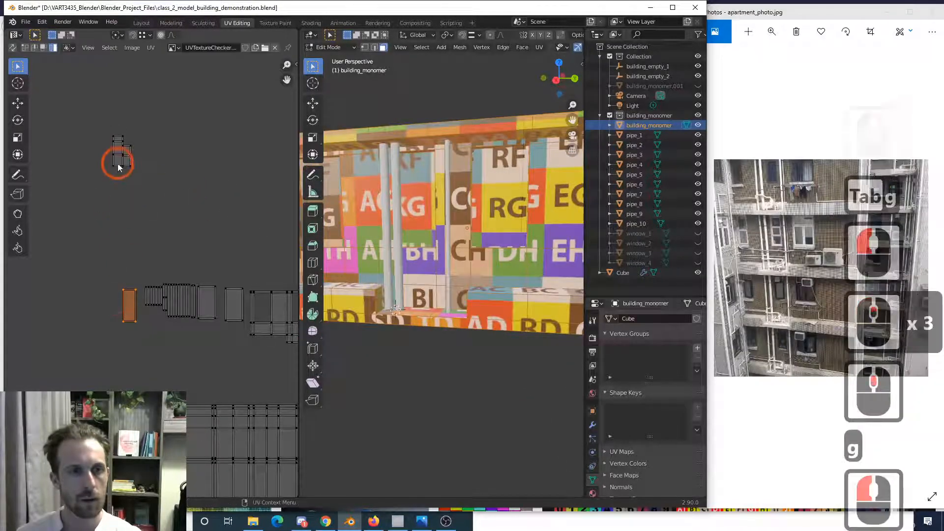
- Move the small multi-face island from the isolated stack down into the open gap of the wall layout
key(g)
click(106, 279)
scroll(105, 280, down, 5)
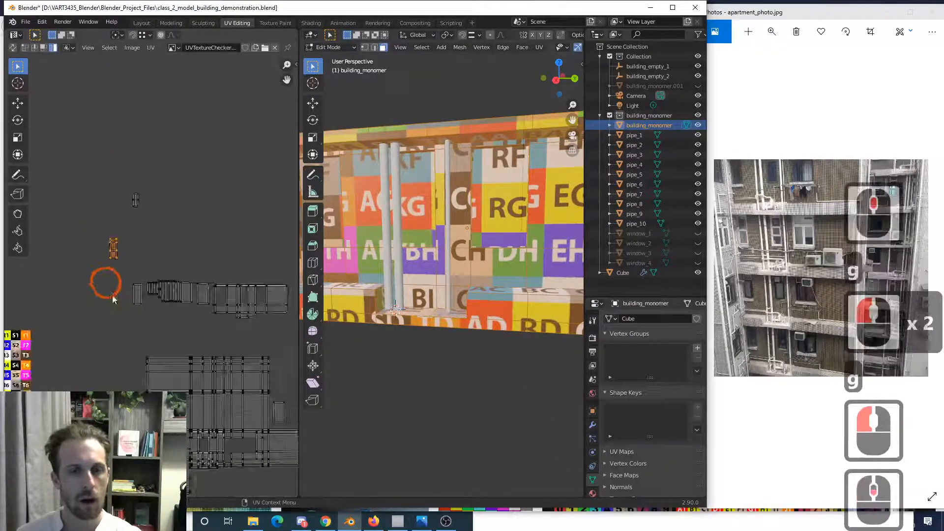
shift+middle_drag(130, 220, 130, 219)
middle_drag(392, 324, 418, 312)
scroll(409, 381, up, 3)
key(g)
click(143, 243)
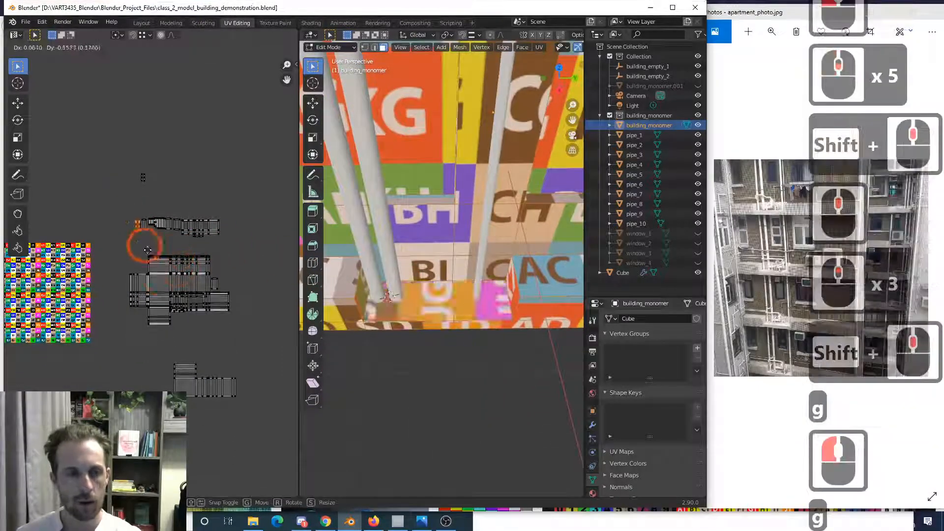
key(g)
click(195, 318)
- Rotate the small multi-face island in the wall gap by 180 degrees and by another 90 degrees
scroll(195, 320, up, 10)
shift+middle_drag(217, 327, 48, 206)
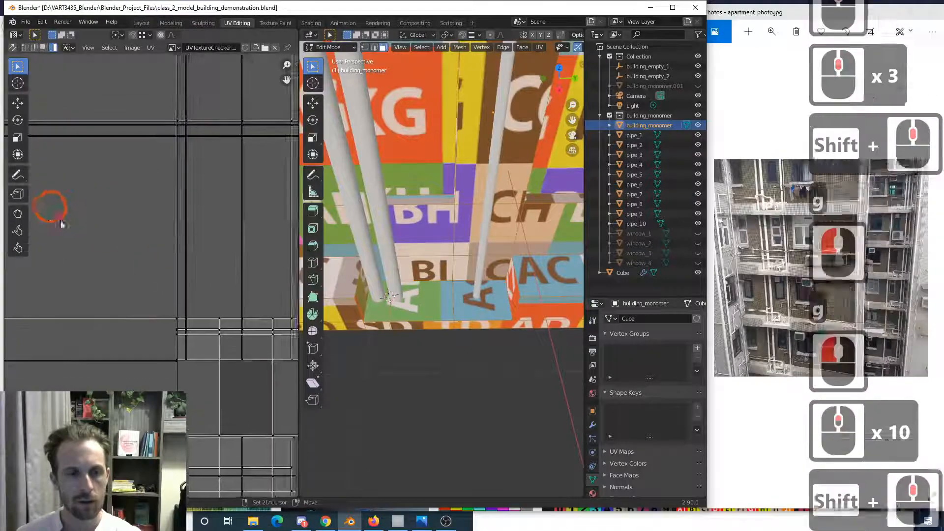
scroll(147, 286, down, 5)
shift+middle_drag(213, 326, 162, 274)
scroll(163, 273, up, 3)
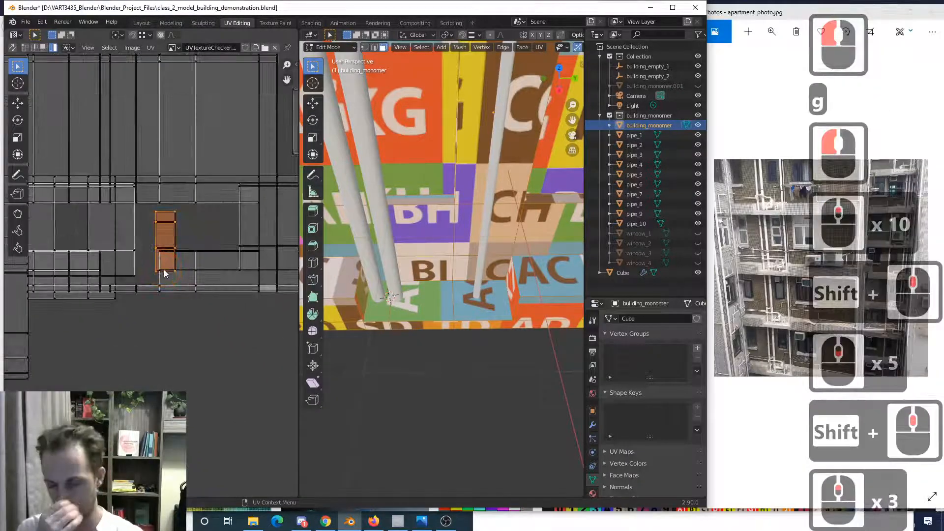
text(r180)
key(Return)
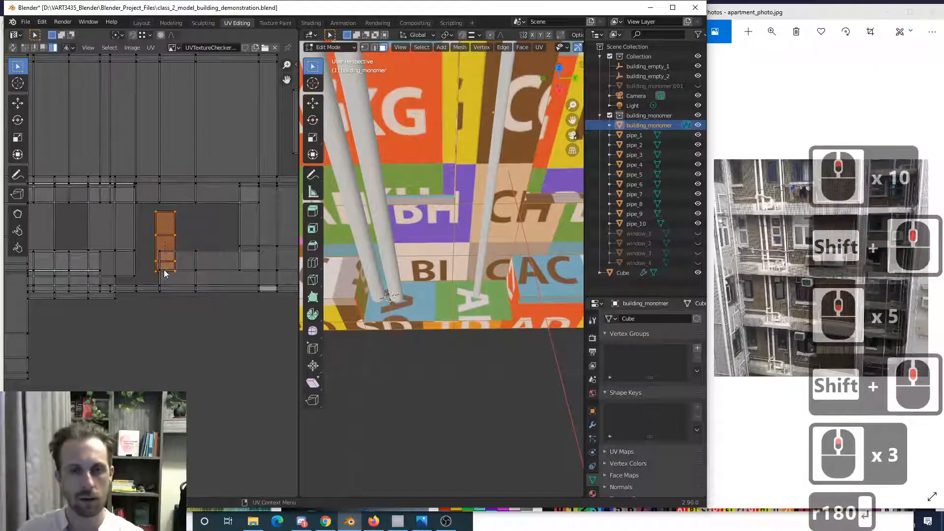
text(r90)
key(Return)
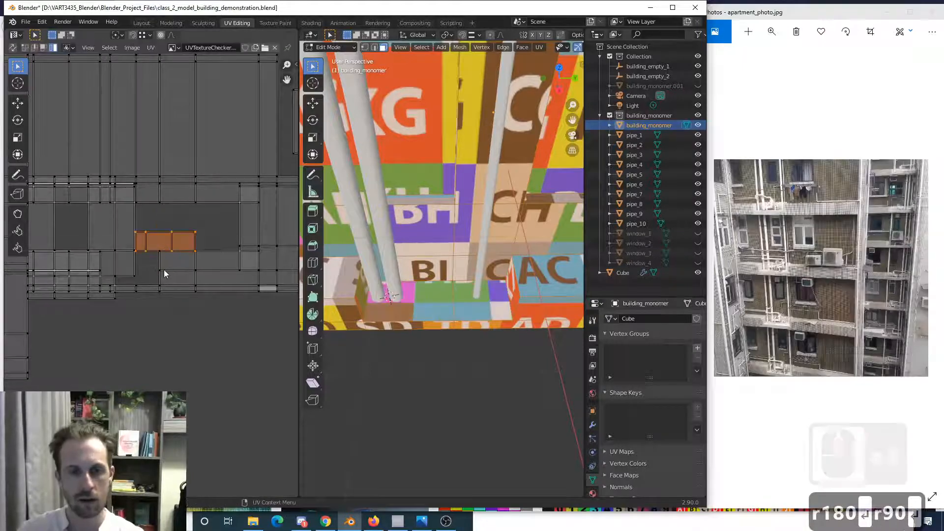
- Move the small multi-face island down onto the lower strips of the wall layout and snap its corner to the neighbouring island's corner
key(g)
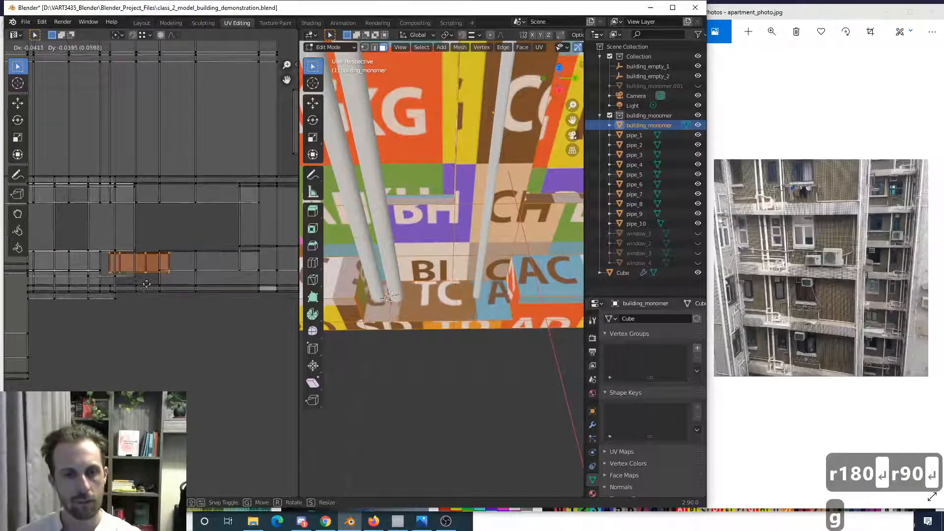
click(143, 288)
scroll(162, 305, up, 6)
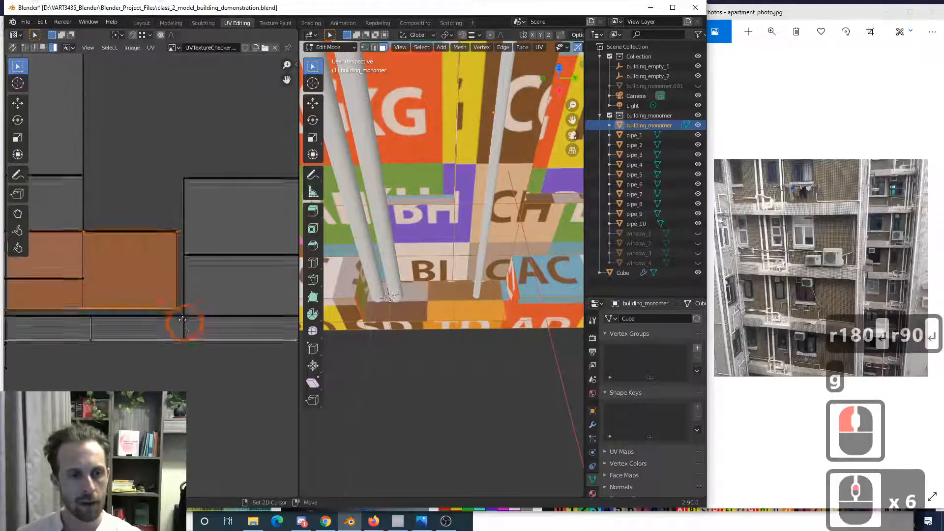
shift+scroll(185, 327, down, 1)
scroll(173, 297, up, 3)
key(shift+Tab)
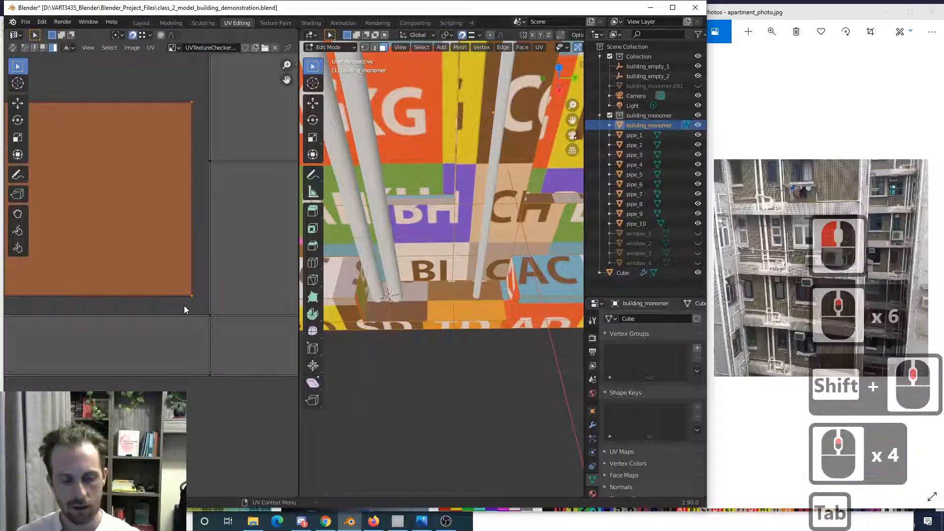
key(g)
click(211, 315)
scroll(211, 315, down, 11)
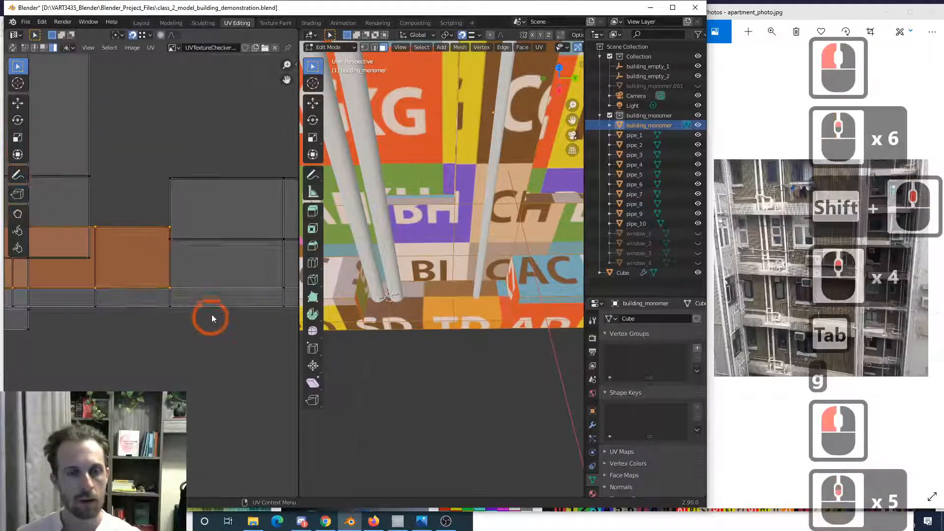
- Turn off snapping, select the small isolated stack above the spare islands, and shift it slightly to locate its faces on the model
scroll(221, 256, down, 5)
shift+scroll(164, 224, up, 3)
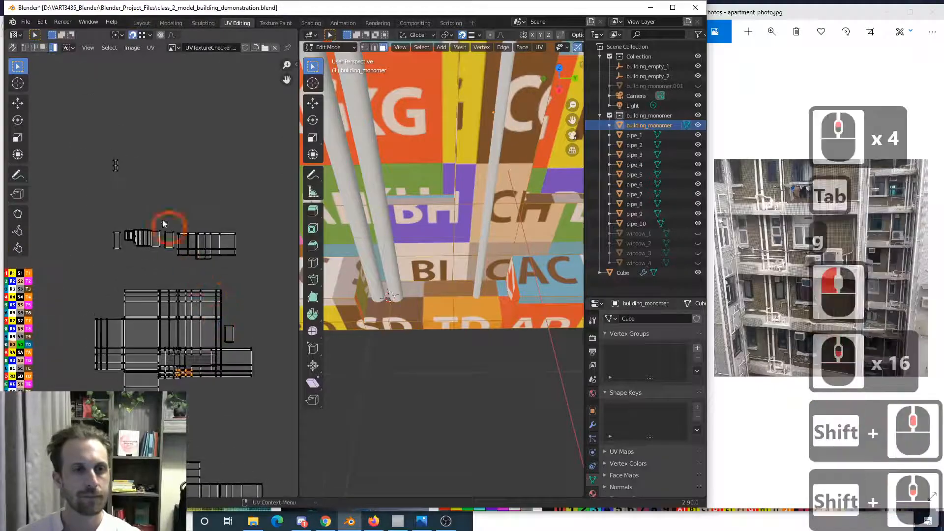
key(shift+Tab)
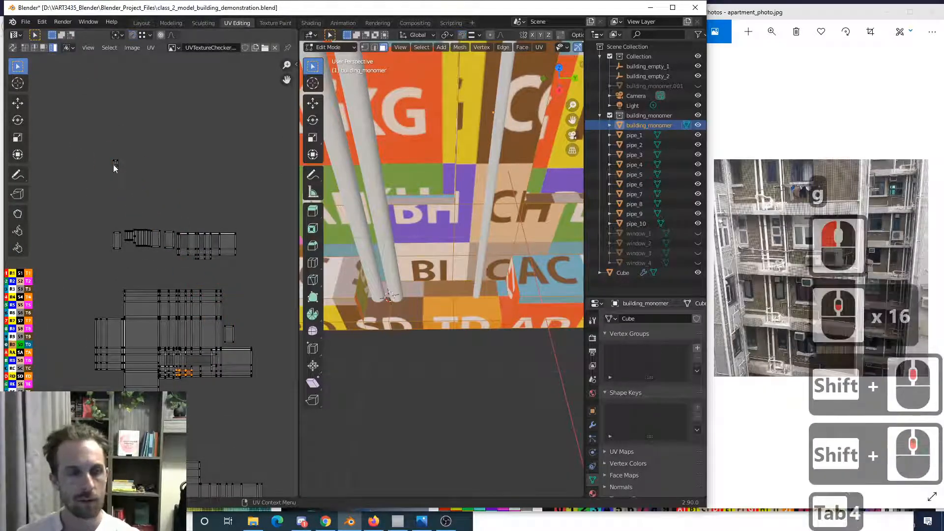
click(114, 167)
click(127, 179)
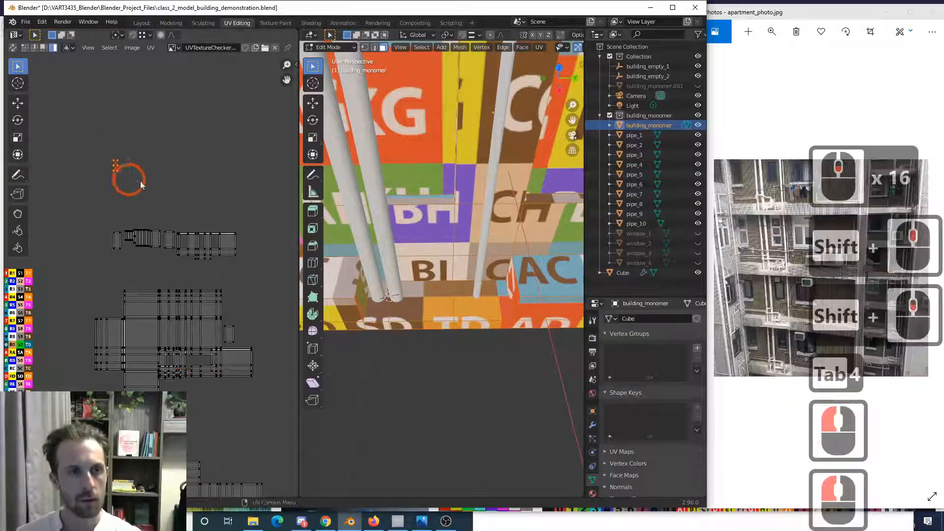
scroll(310, 244, down, 6)
key(g)
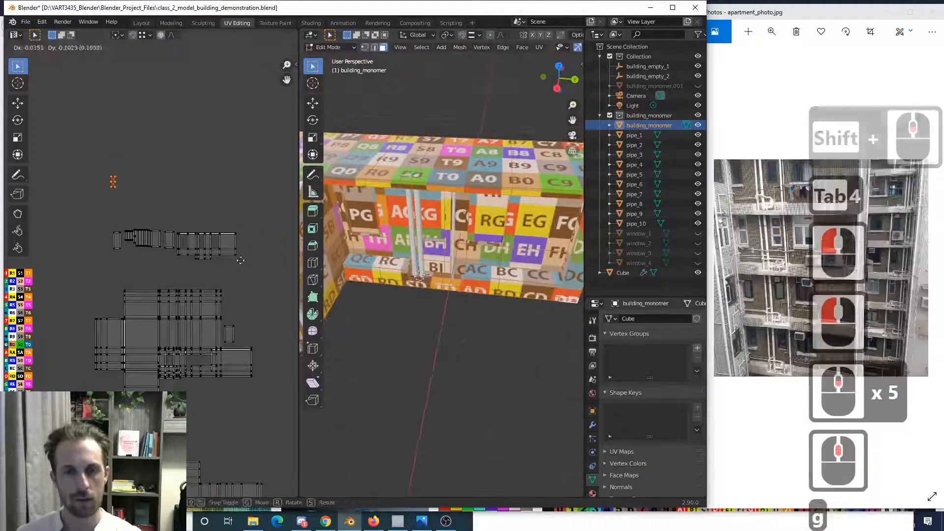
click(285, 268)
scroll(397, 316, up, 4)
middle_drag(397, 316, 462, 283)
scroll(362, 293, up, 4)
middle_drag(463, 282, 443, 261)
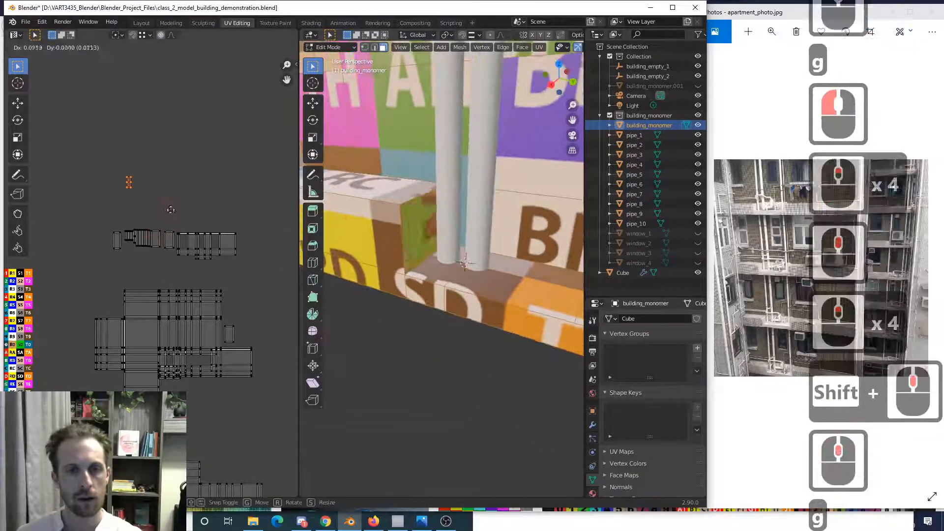
- Nudge the isolated stack sideways while examining the blocks around the pipe bases to identify its matching faces
key(g)
click(176, 214)
scroll(438, 333, up, 4)
mouse_move(479, 314)
middle_down()
mouse_move(467, 322)
mouse_move(462, 311)
middle_up()
scroll(463, 311, up, 4)
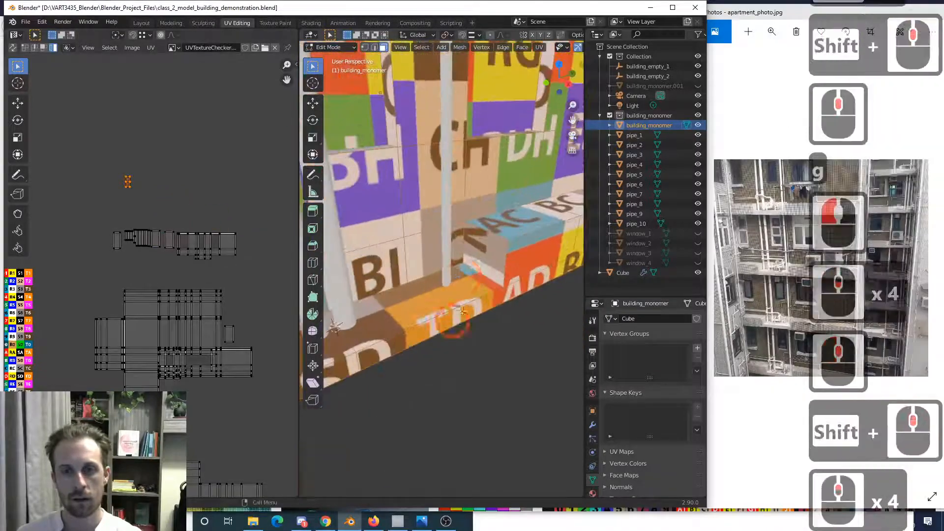
key(g)
click(146, 192)
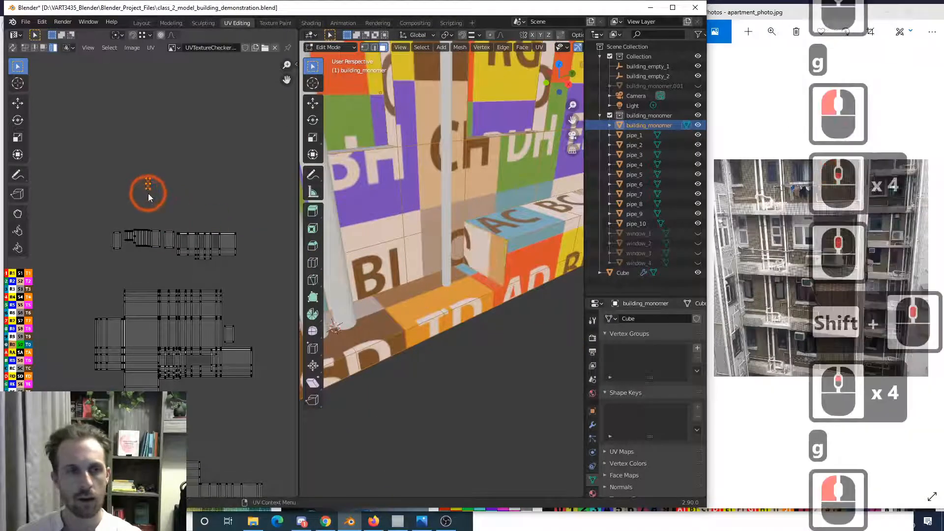
- Move the isolated stack down below the wall layout and separate its upper rectangle from the lower one
key(g)
click(189, 399)
scroll(200, 400, up, 5)
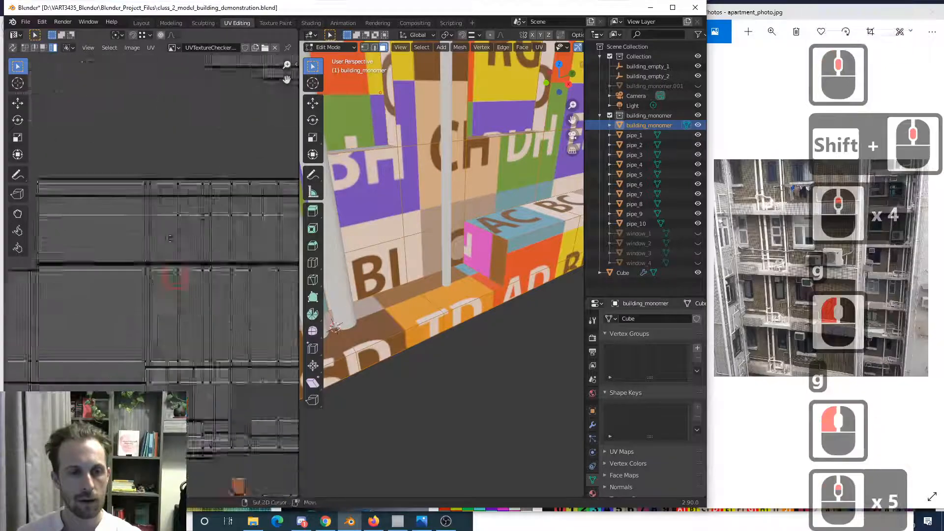
shift+middle_drag(199, 400, 146, 281)
scroll(218, 318, up, 2)
click(219, 317)
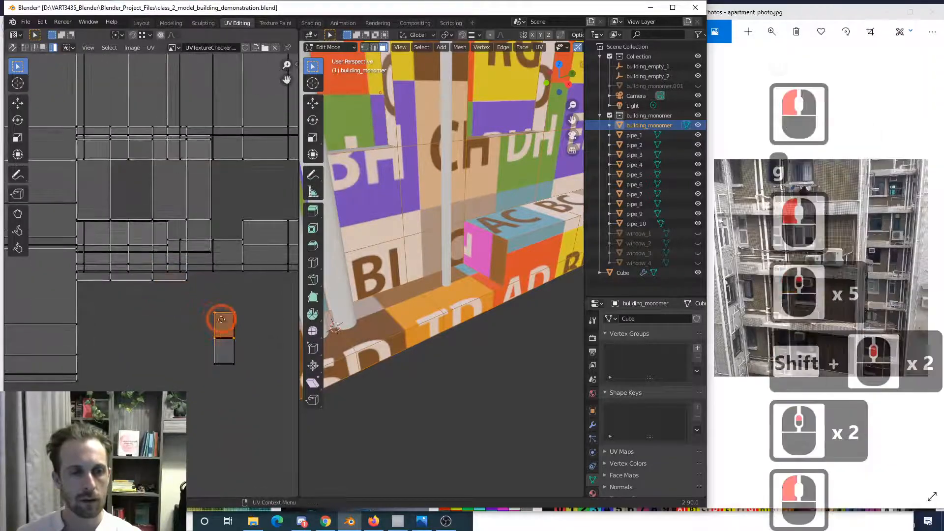
key(g)
click(217, 309)
scroll(218, 309, down, 4)
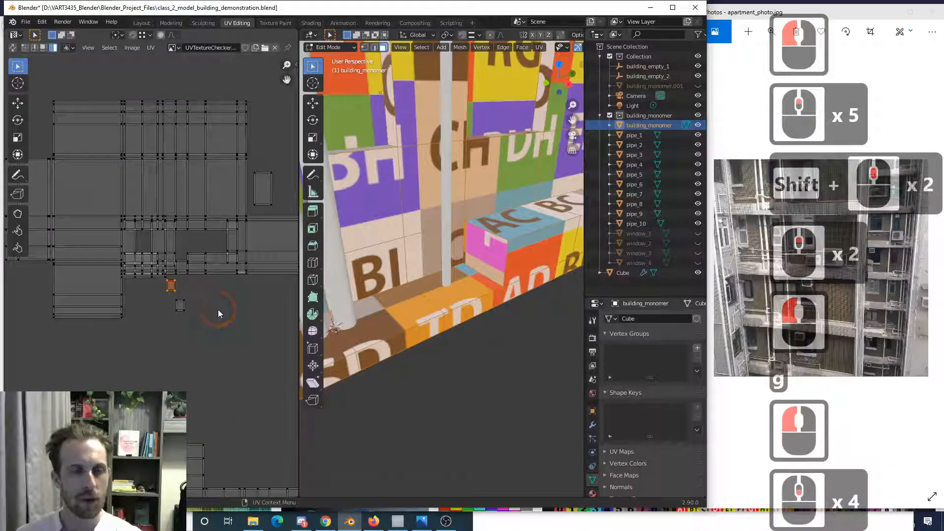
- Rotate the separated small rectangle by 90 degrees twice
scroll(214, 305, up, 6)
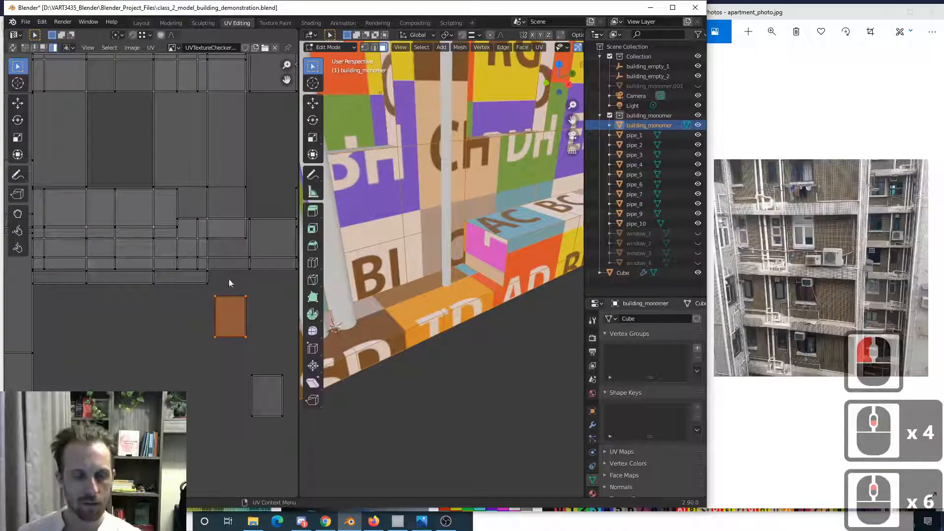
scroll(216, 268, down, 3)
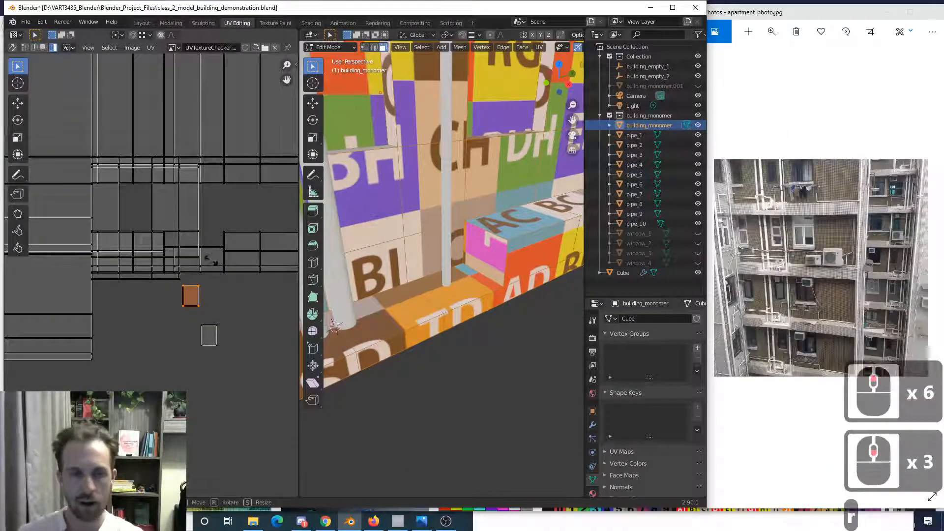
text(r90)
key(BackSpace)
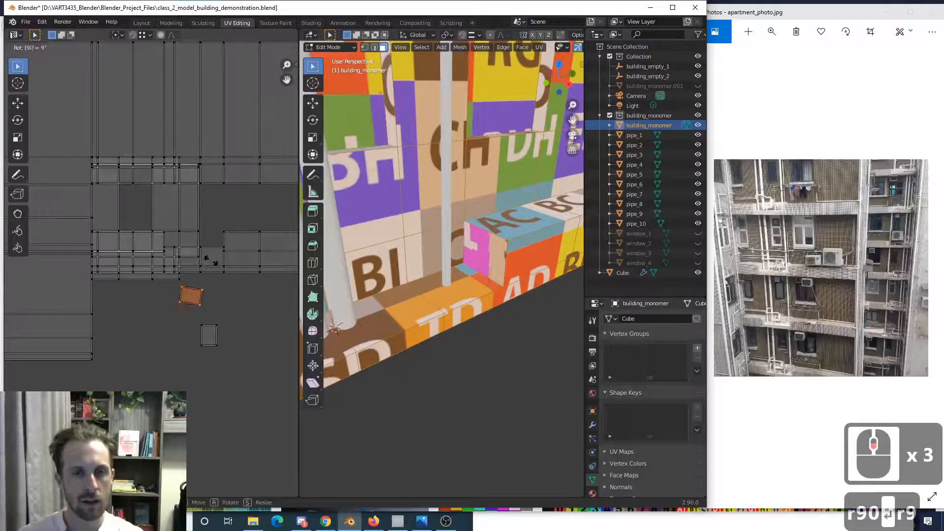
key(Return)
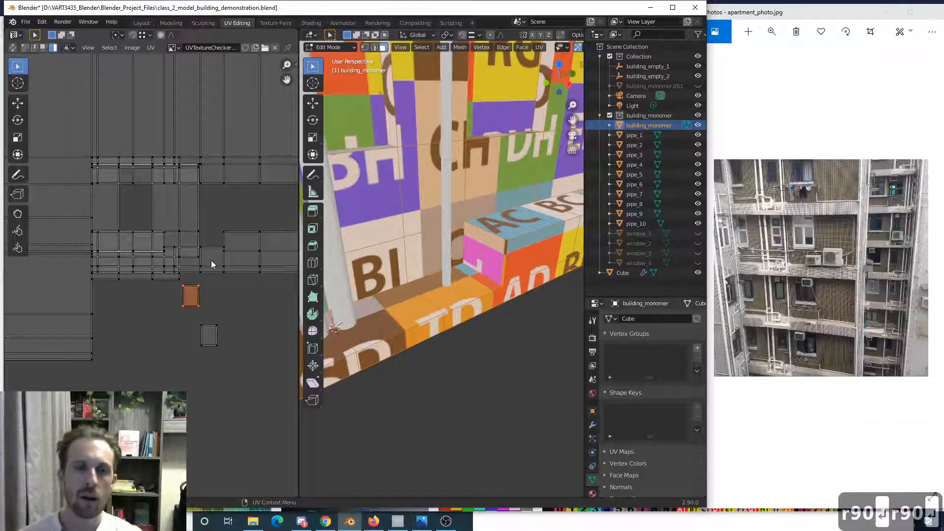
- Move the small rectangle into the notch beside the wall layout's lower strip and snap it to the adjoining island's corner
key(g)
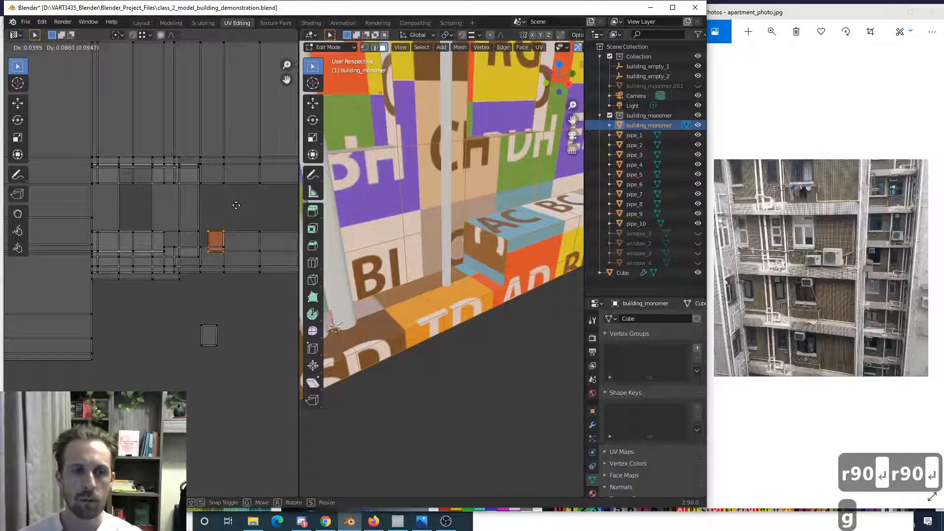
click(236, 205)
scroll(244, 270, up, 4)
shift+middle_drag(244, 270, 105, 359)
scroll(119, 292, up, 4)
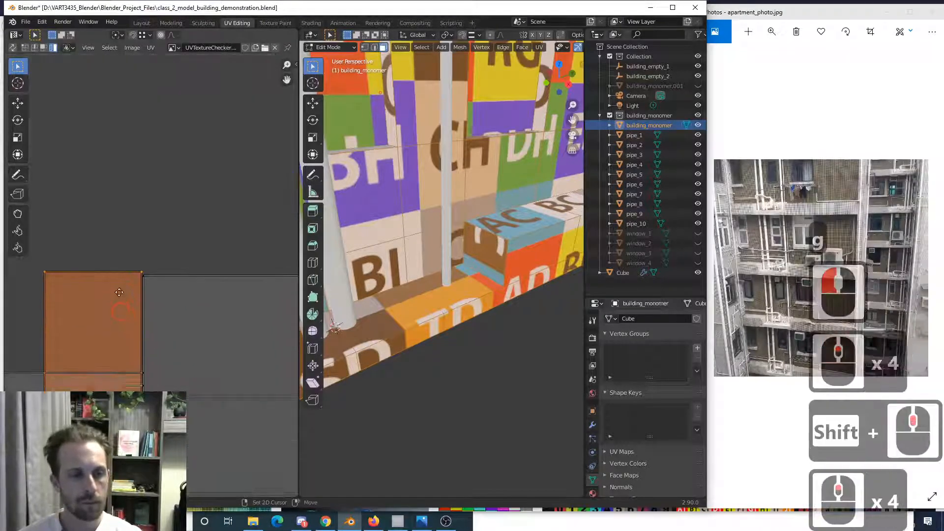
shift+middle_drag(119, 292, 128, 298)
key(shift+Tab)
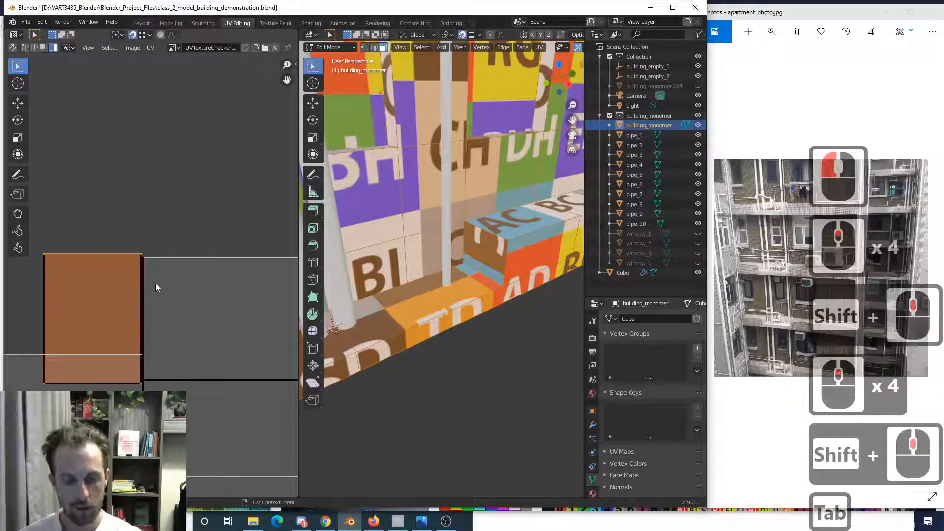
key(g)
click(148, 337)
scroll(148, 338, down, 10)
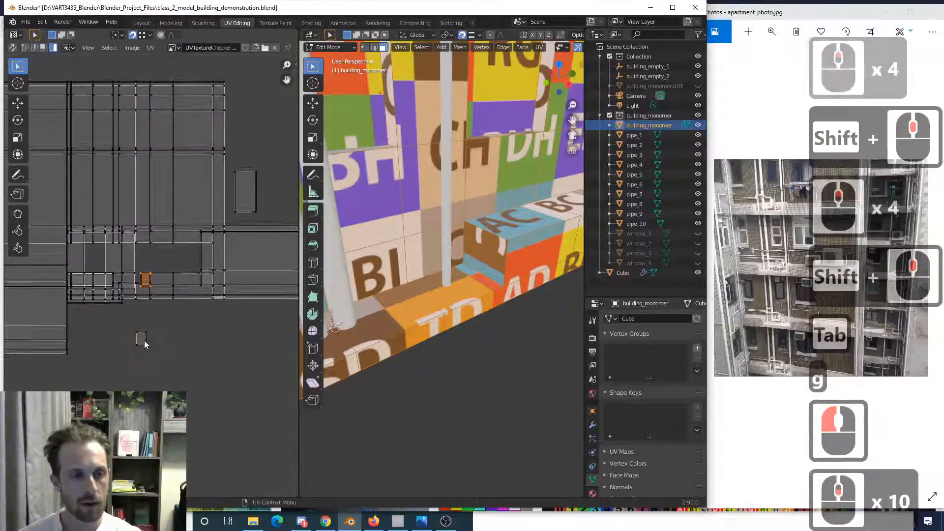
click(144, 340)
middle_drag(471, 338, 446, 337)
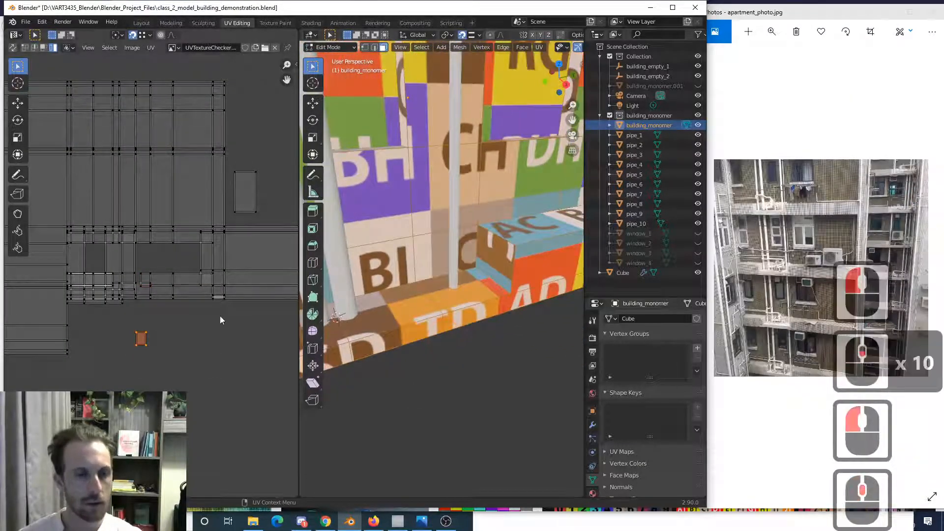
scroll(243, 282, up, 2)
shift+middle_drag(242, 281, 204, 273)
key(ctrl+z)
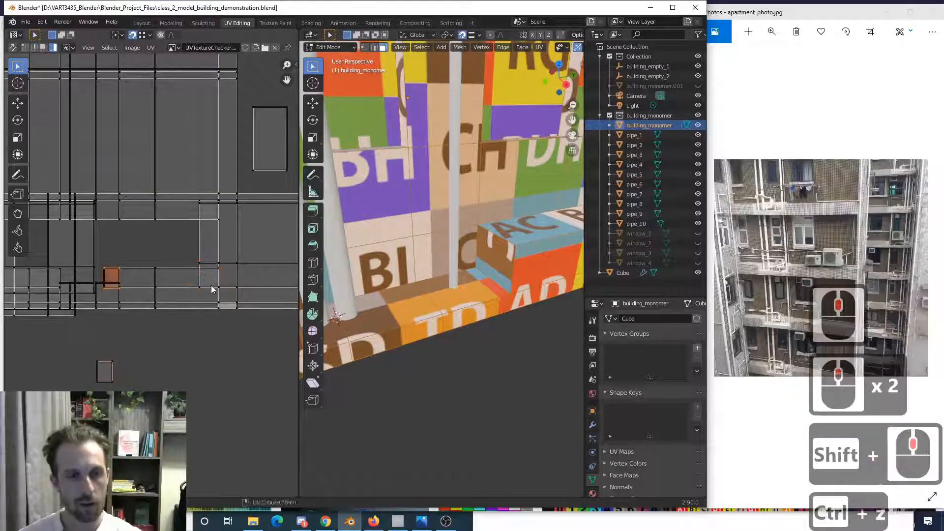
key(ctrl+z)
- With snapping off, move the small rectangle from the notch into the open wall gap and rotate it by 90 degrees twice
key(Tab)
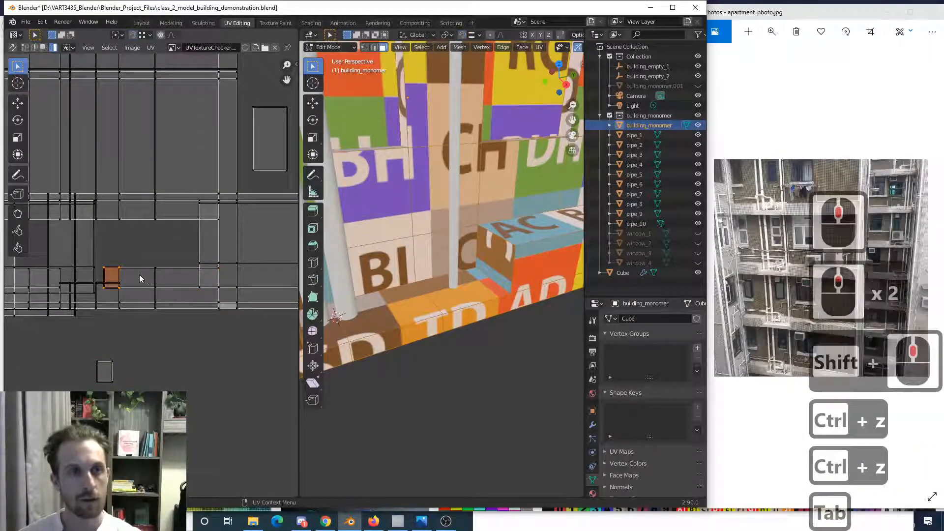
key(g)
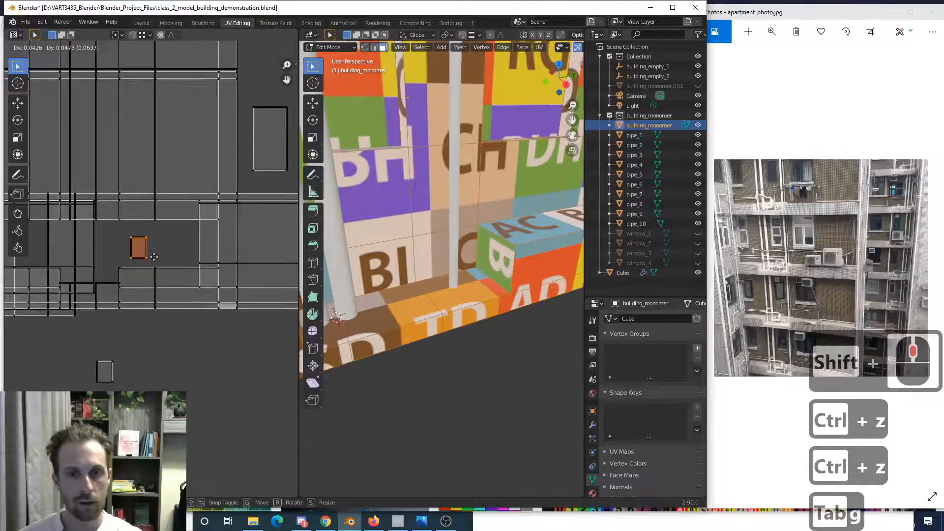
click(151, 255)
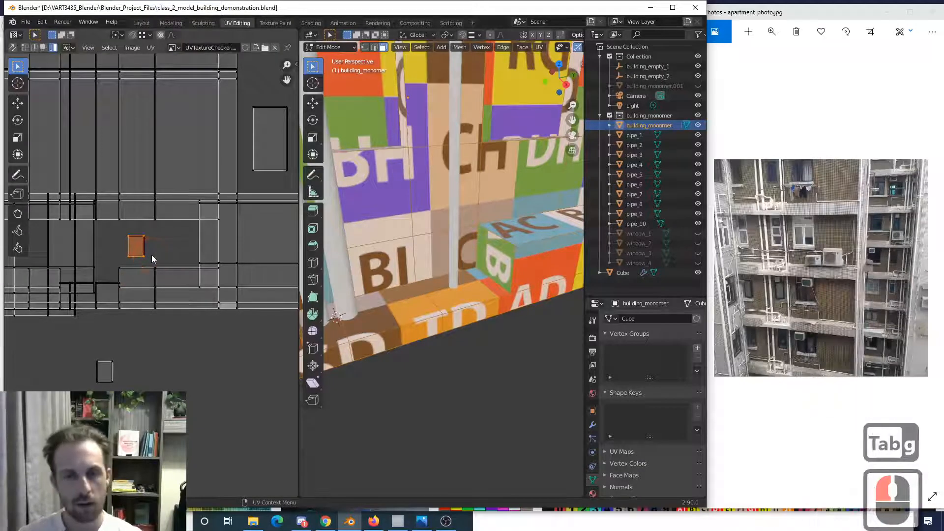
key(r)
key(9)
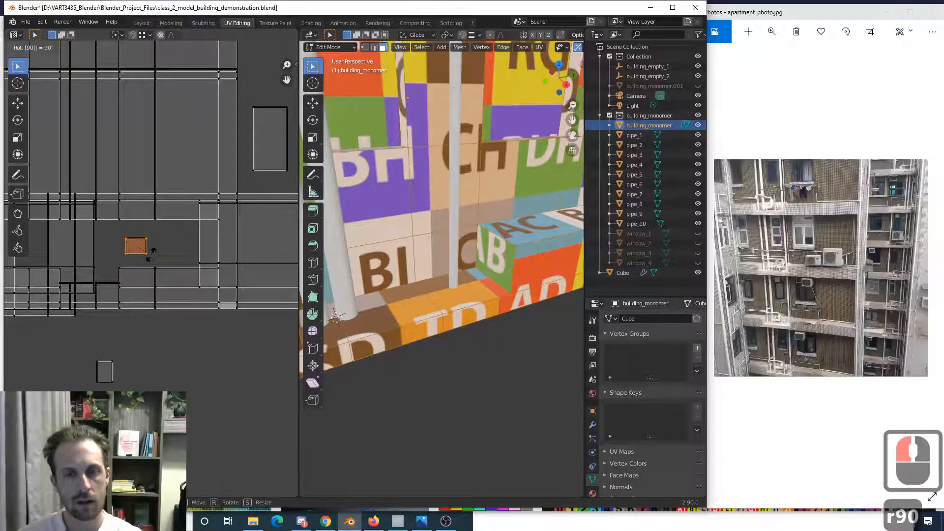
key(Return)
key(r)
key(9)
key(0)
key(Return)
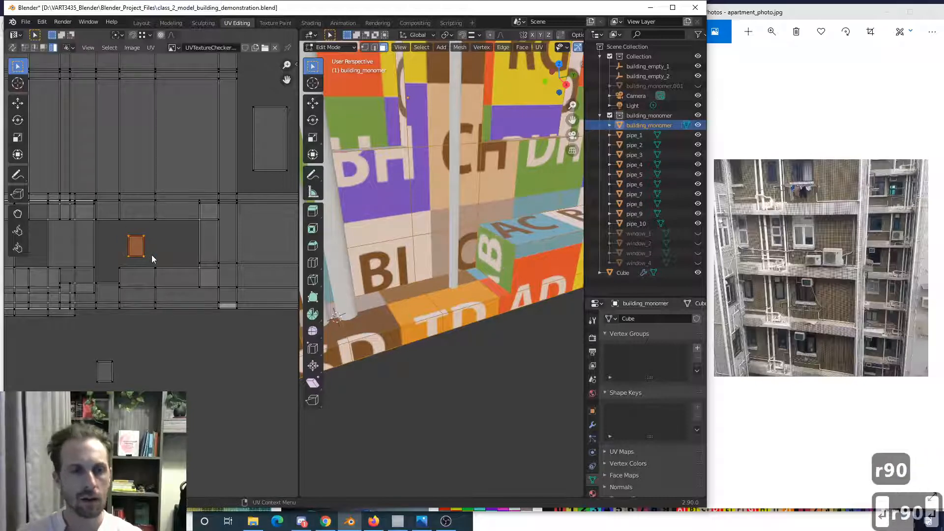
- Move the small rectangle from the wall gap into the lower strip's notch and nudge it against the adjoining island's upper corner
key(g)
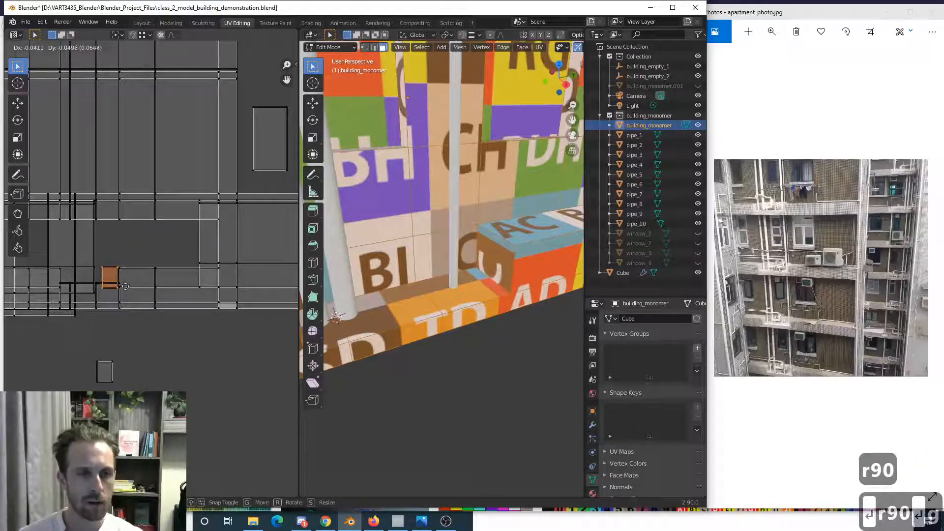
click(103, 334)
scroll(93, 324, up, 7)
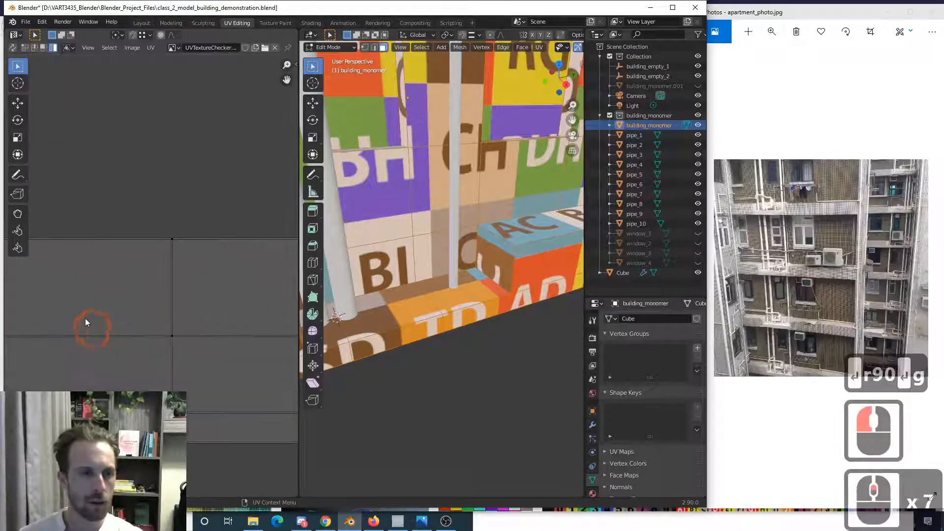
shift+middle_drag(85, 318, 284, 312)
scroll(215, 290, up, 3)
shift+middle_drag(215, 290, 198, 291)
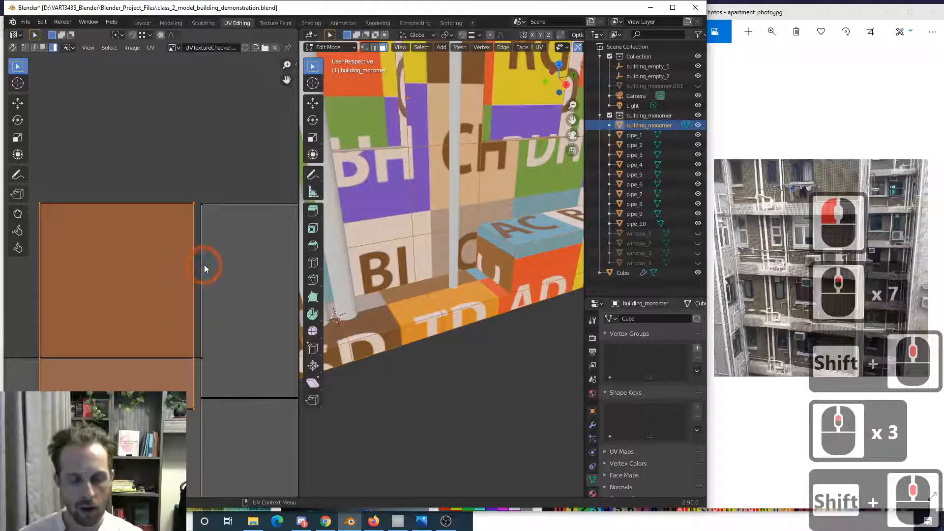
key(g)
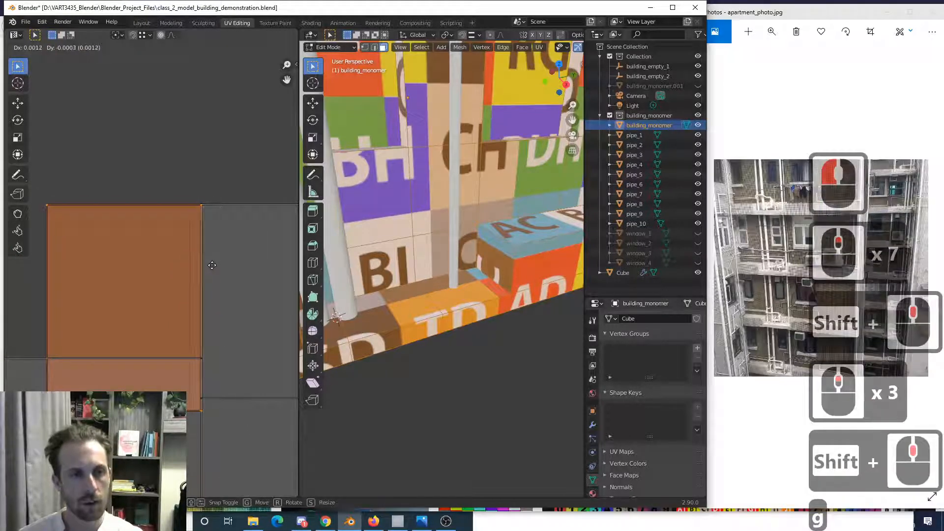
click(194, 230)
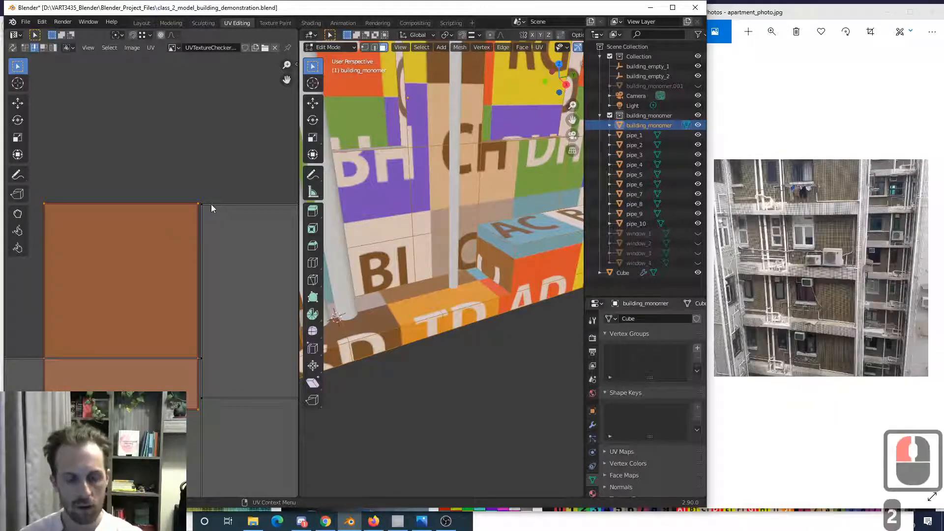
key(g)
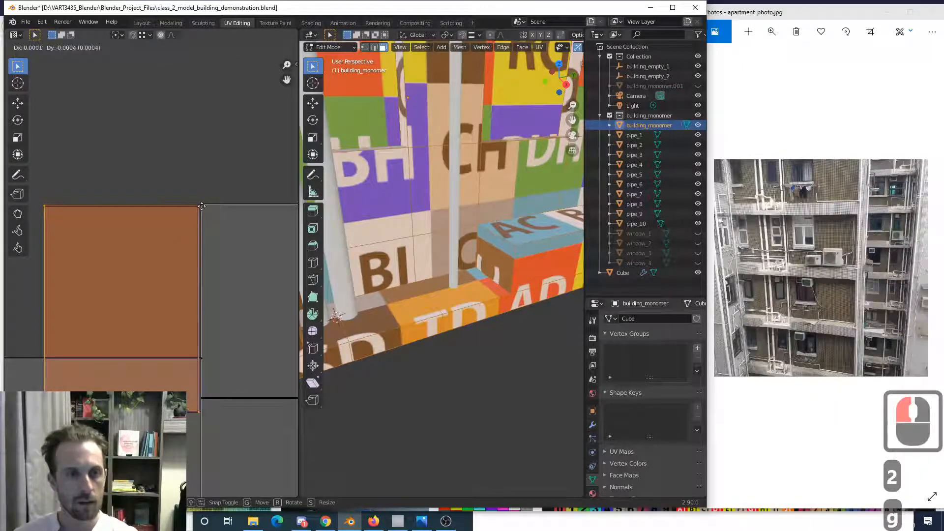
click(198, 203)
- Select the small rectangle's upper edge and move it along Y in line with the adjoining island's upper edge
key(2)
click(175, 203)
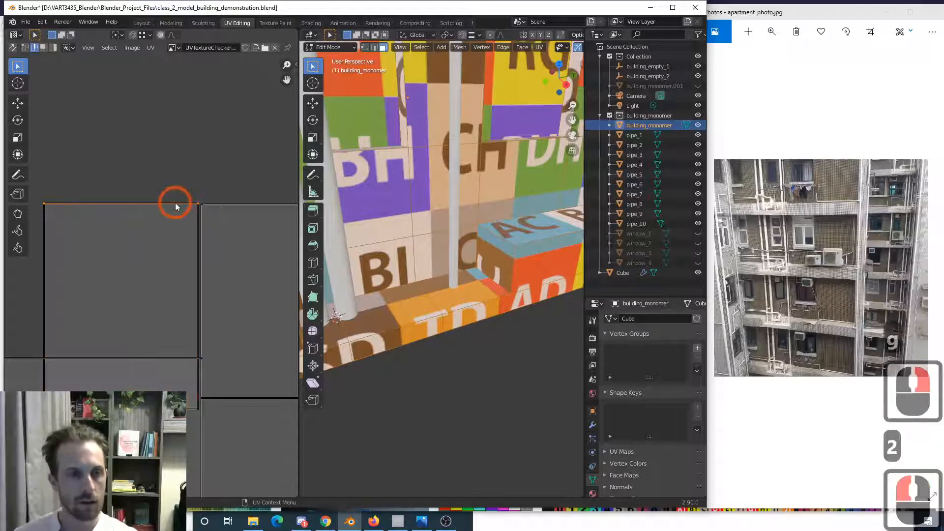
click(202, 199)
key(g)
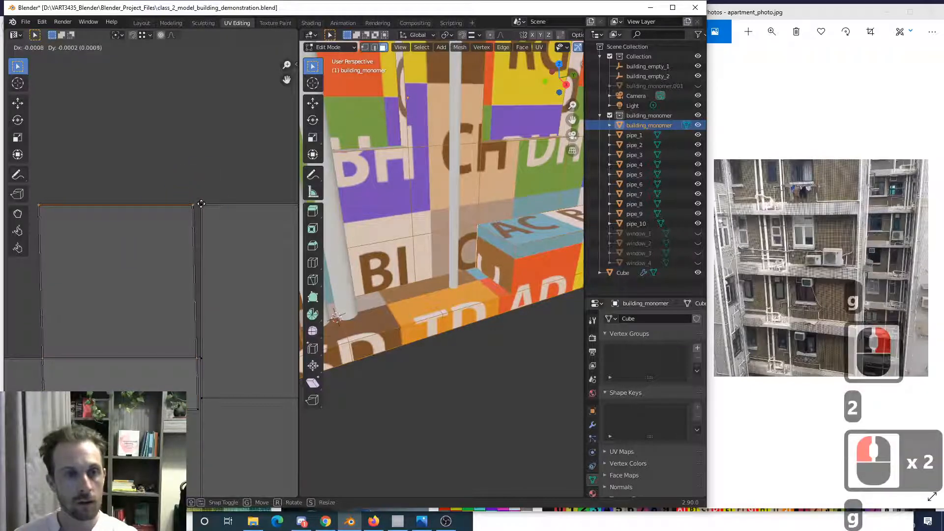
right_click(202, 206)
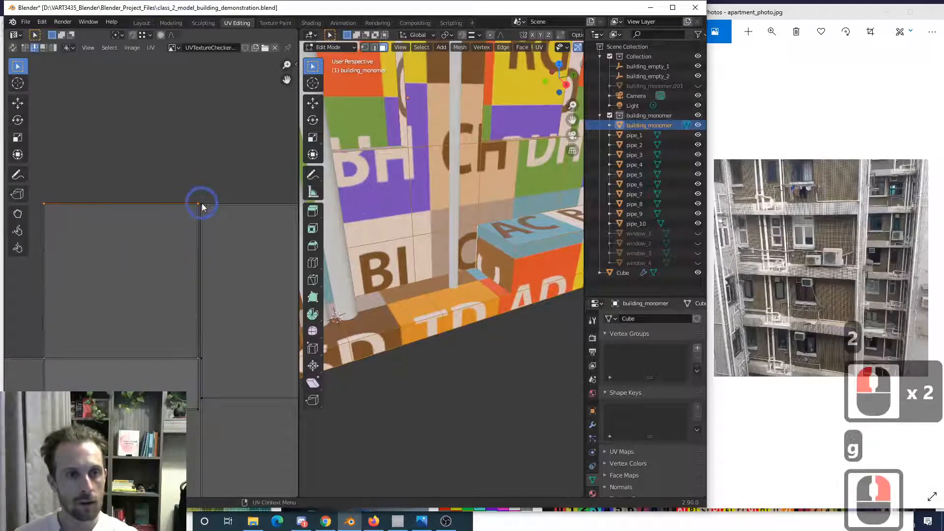
key(g)
key(y)
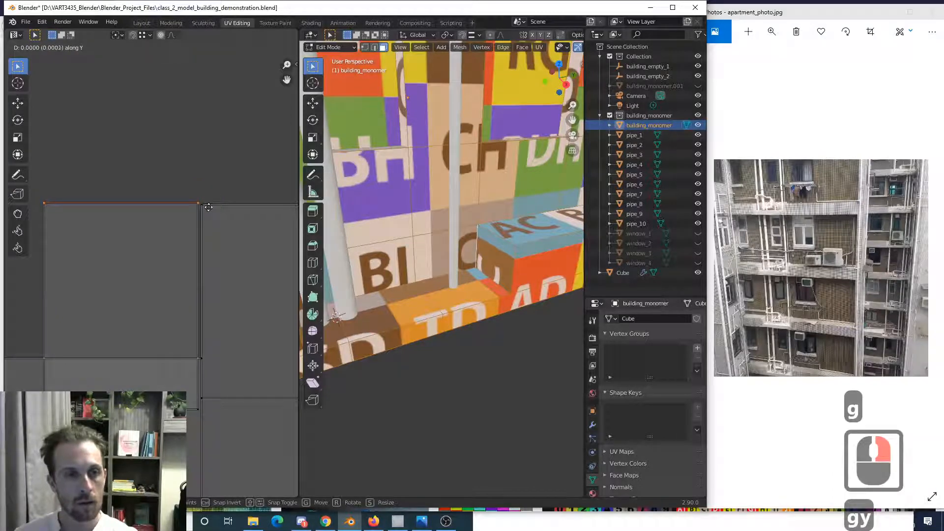
right_click(200, 207)
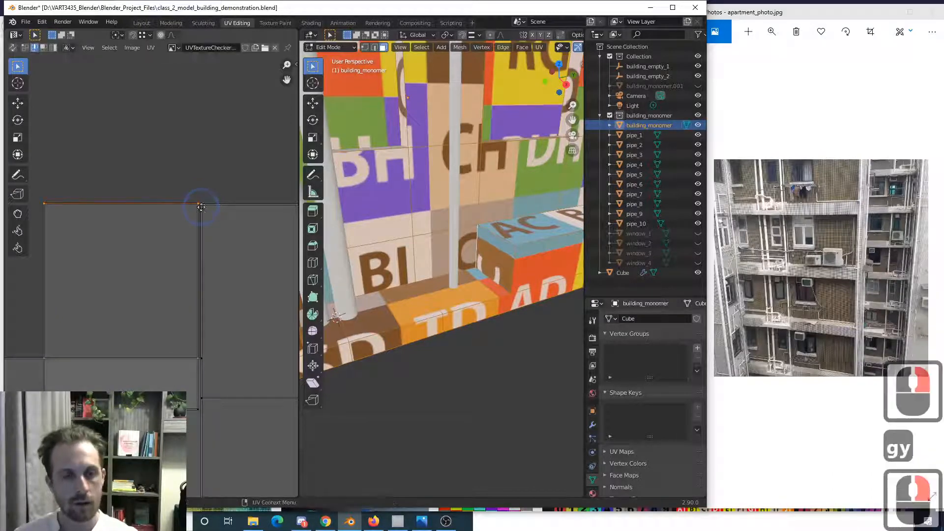
key(g)
key(y)
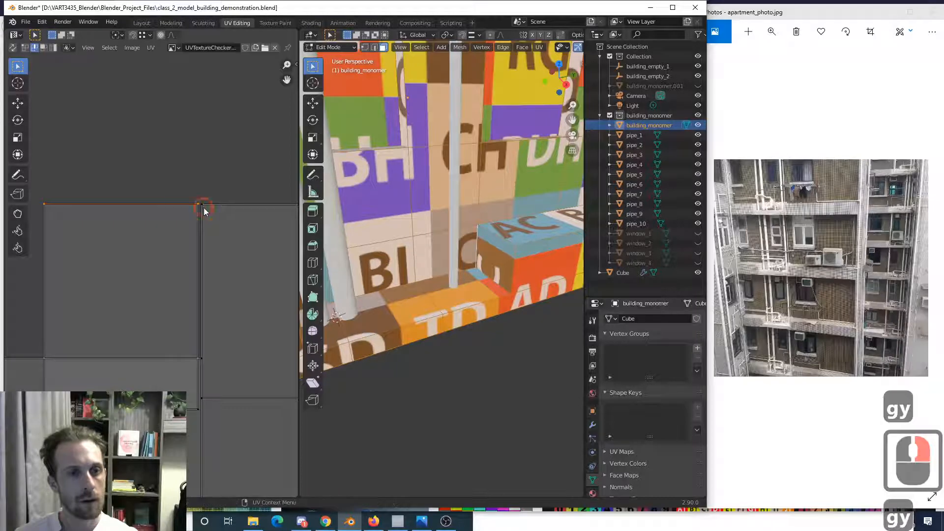
right_click(204, 211)
- With snapping on, snap the rectangle's upper and lower edges to the adjoining island's corner vertices
key(shift+Tab)
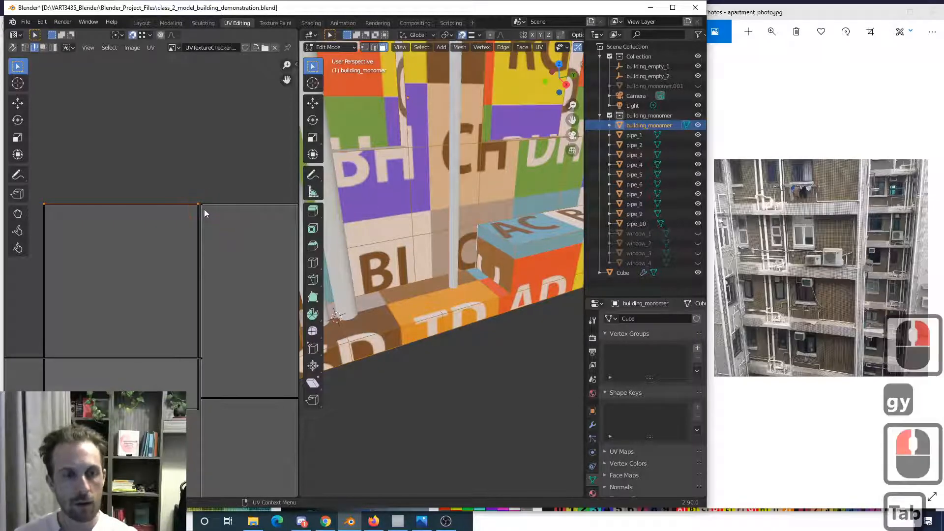
key(g)
click(154, 374)
click(202, 397)
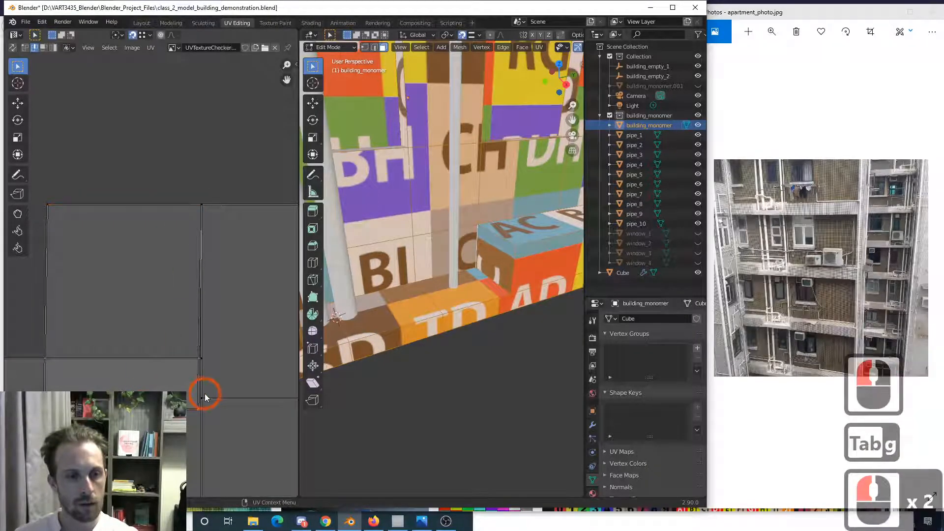
key(g)
click(201, 401)
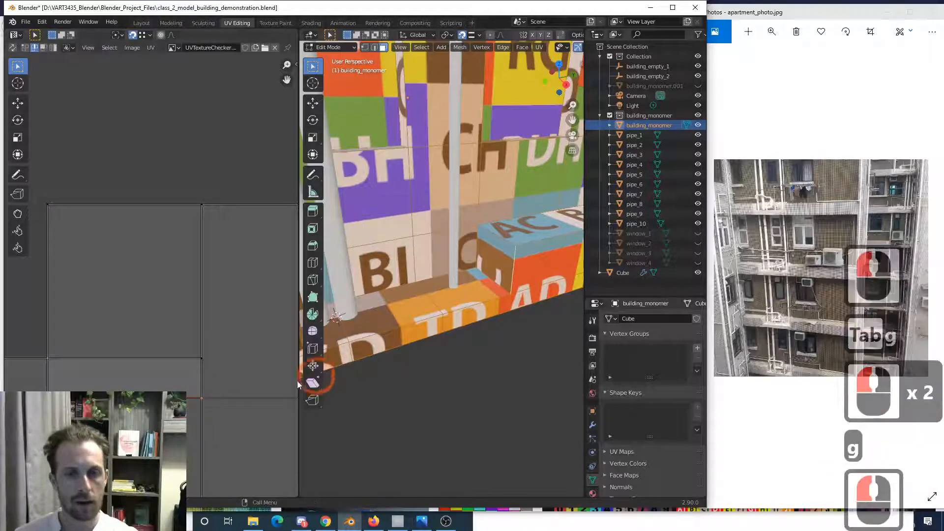
- With snapping off, move the remaining small rectangle from below the wall layout up onto the lower strip
scroll(241, 394, down, 7)
scroll(400, 367, down, 3)
middle_drag(401, 366, 377, 360)
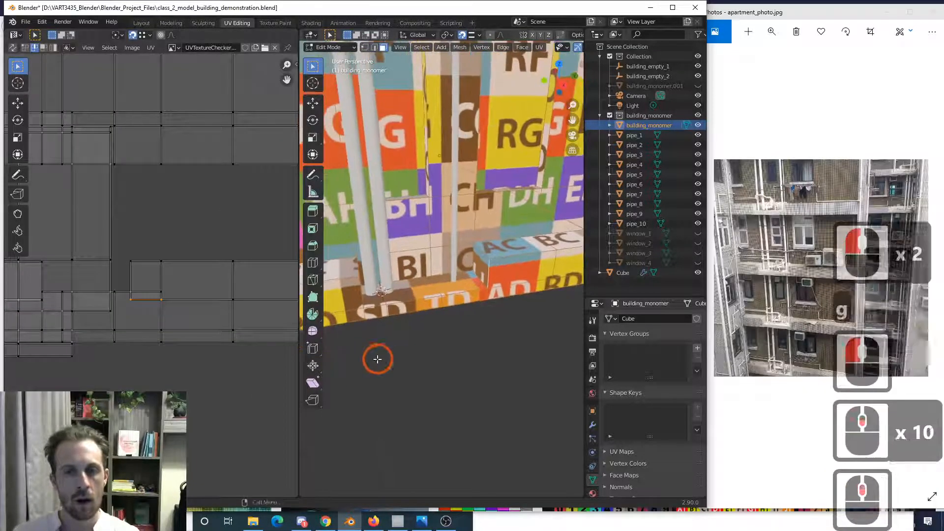
scroll(198, 392, down, 2)
click(147, 294)
key(Tab)
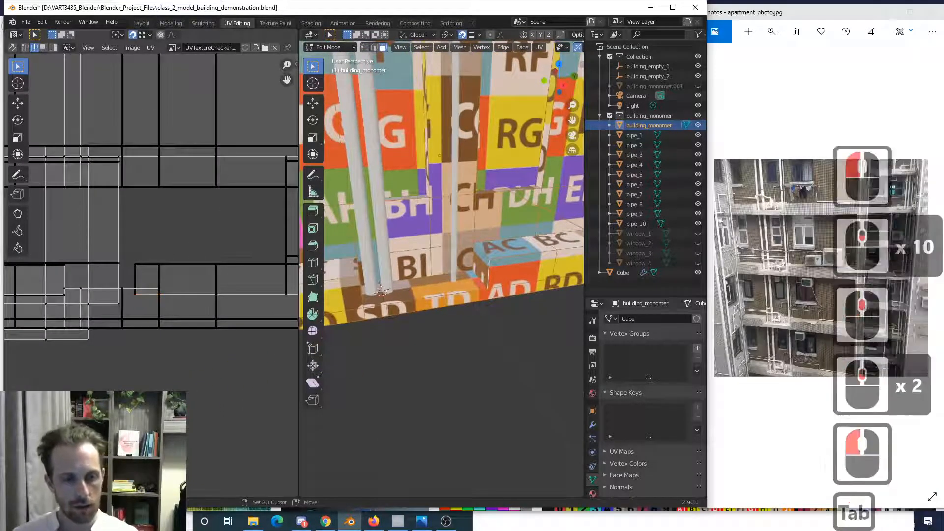
key(g)
click(167, 406)
middle_drag(443, 340, 388, 336)
key(g)
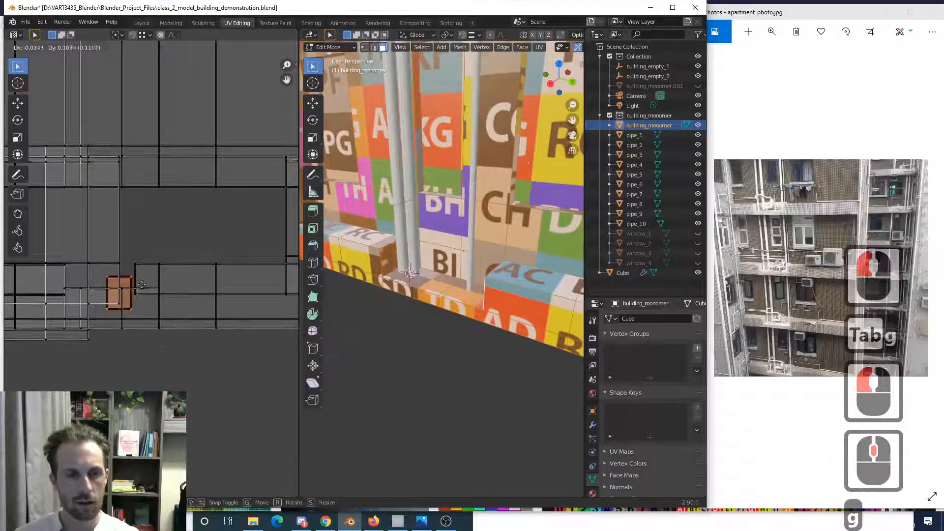
click(125, 275)
click(326, 321)
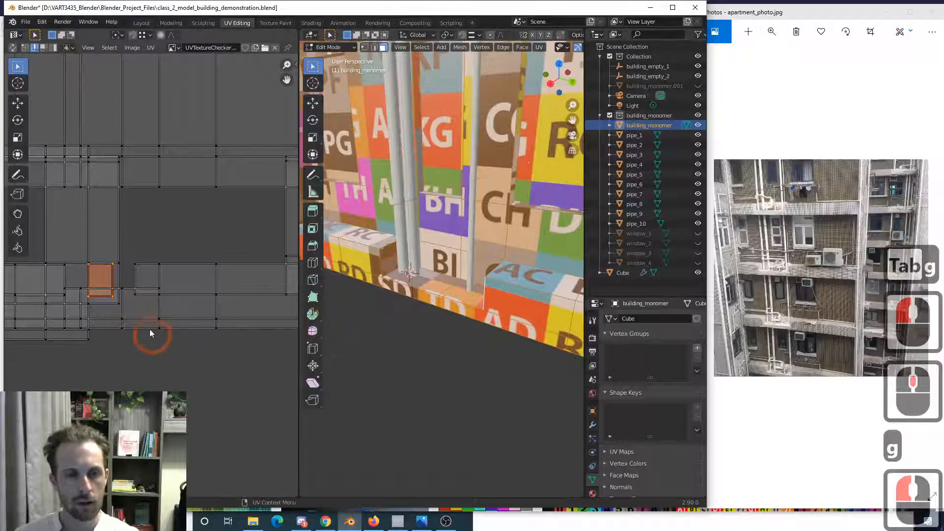
- Move the remaining rectangle up into the open wall gap and rotate it by 90 degrees
key(g)
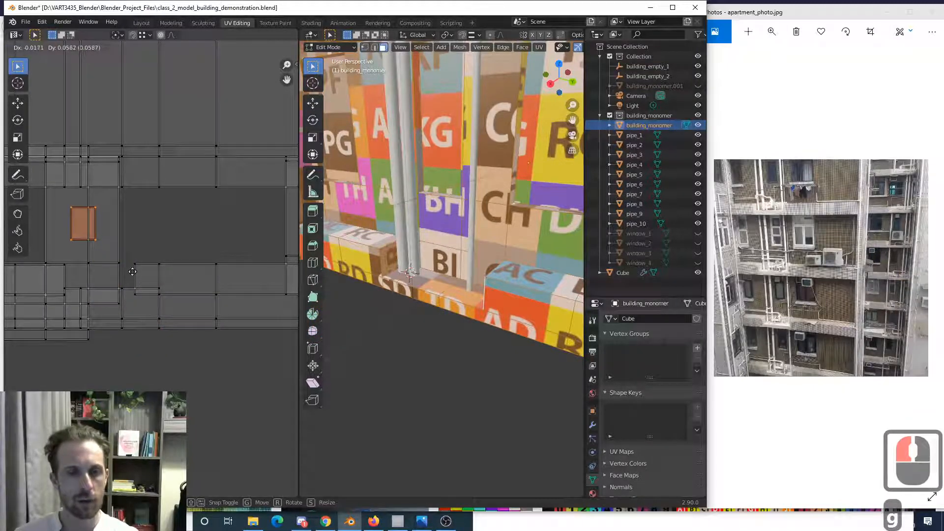
click(140, 269)
key(r)
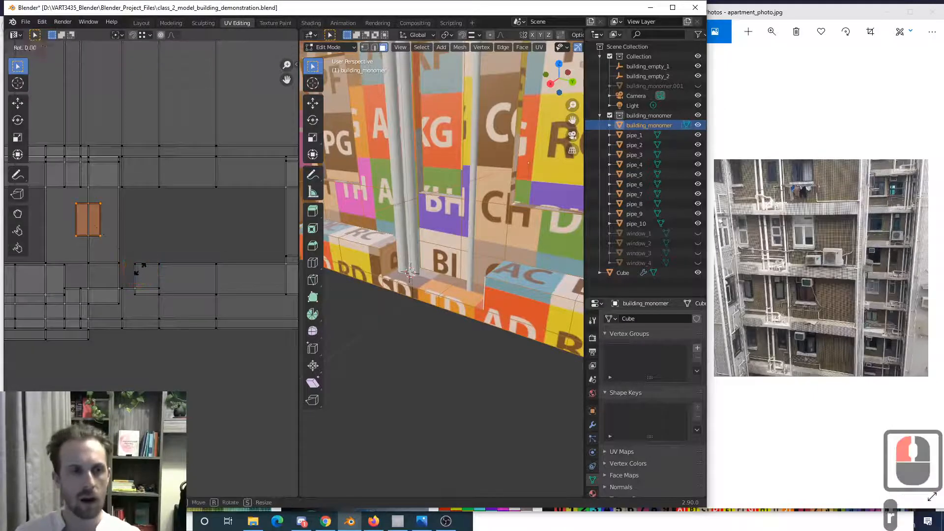
key(9)
key(0)
key(g)
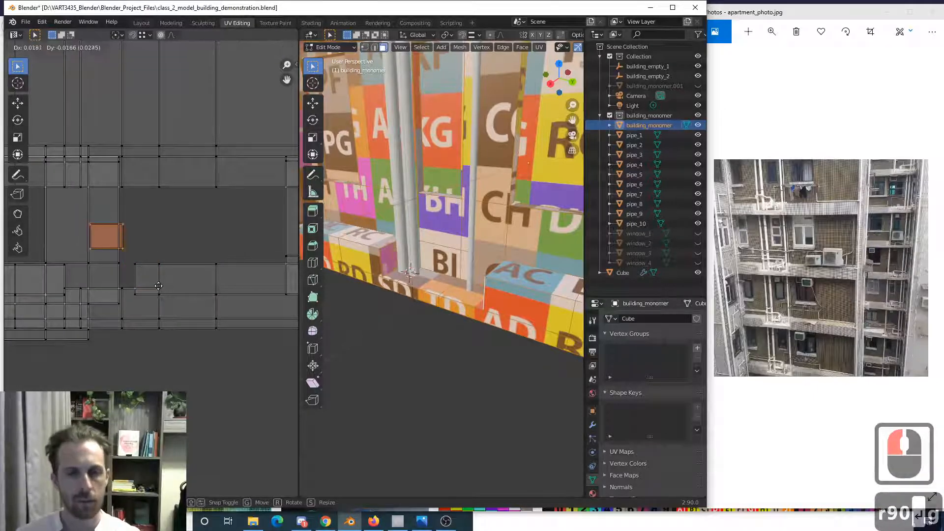
click(178, 273)
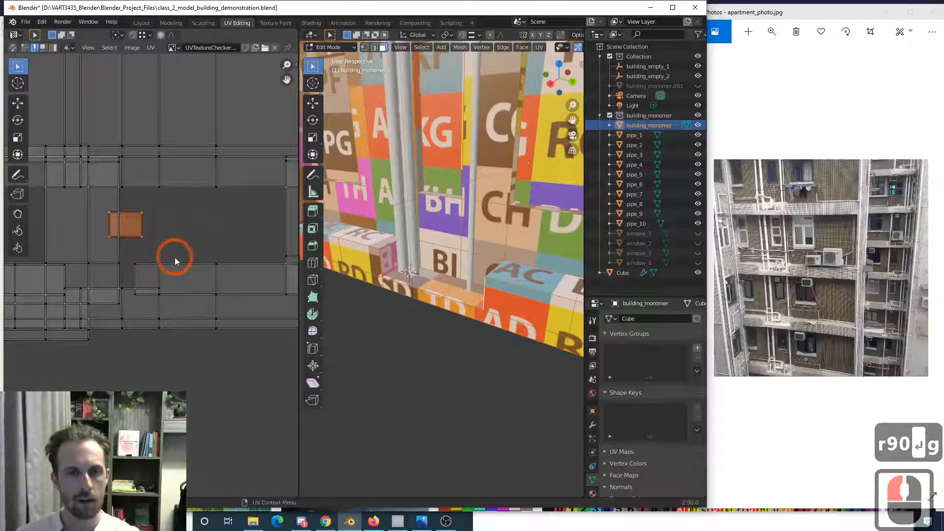
- Shift the rectangle within the wall gap and rotate it by 180 degrees to test its checker match
key(g)
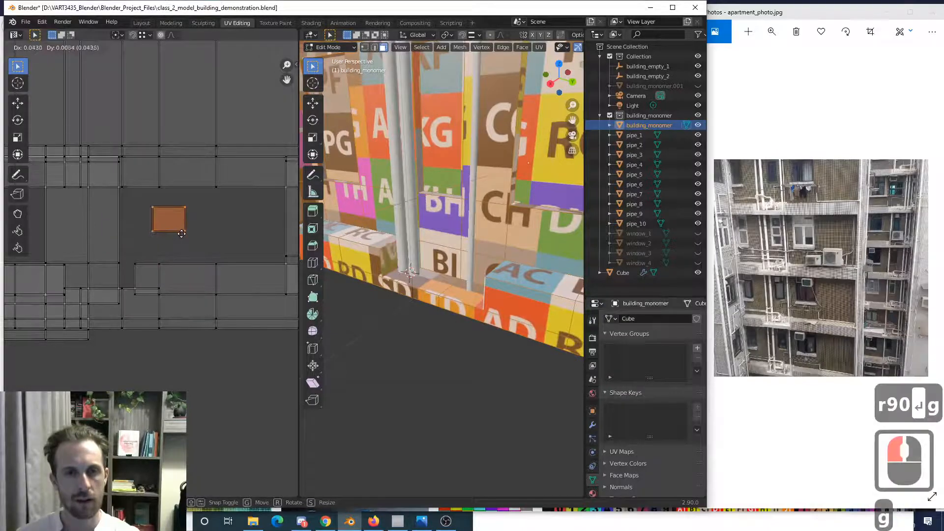
click(179, 245)
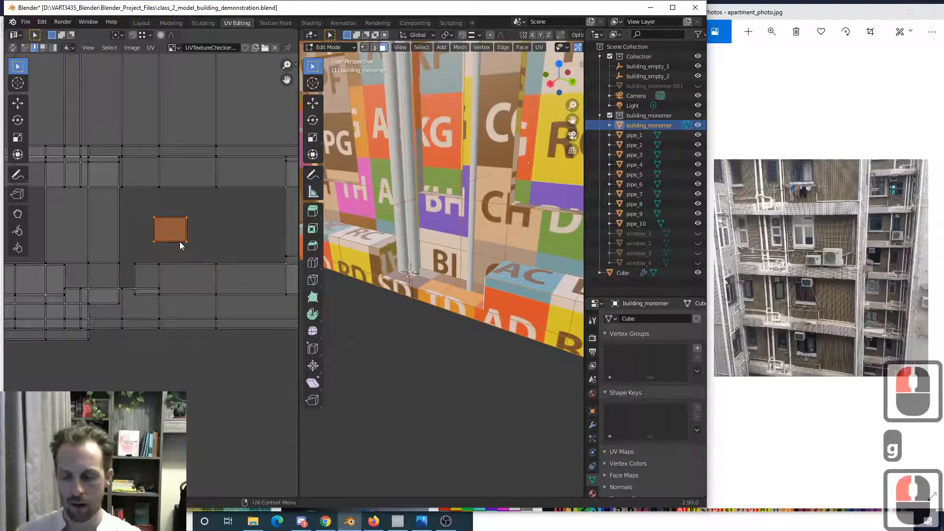
text(r180)
key(Return)
key(g)
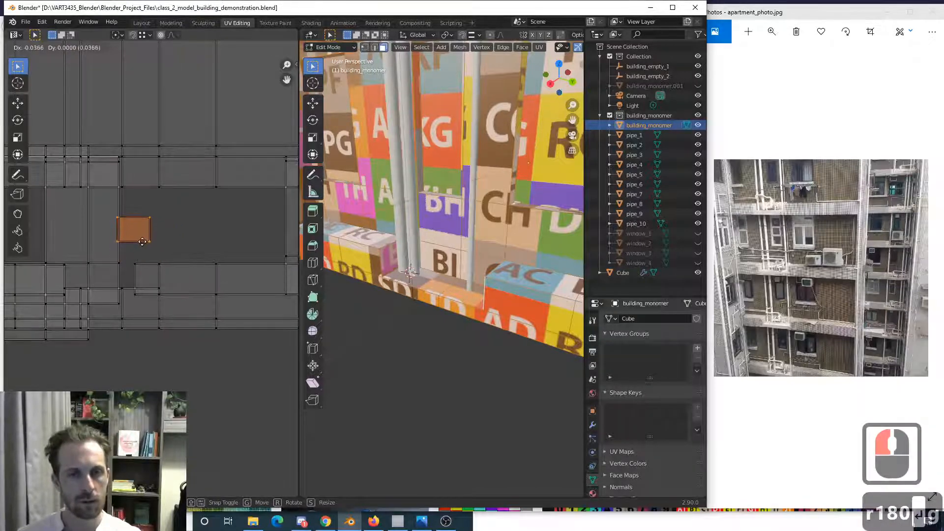
click(114, 239)
- Rotate the small rectangle upright by 90 degrees and move it slightly farther from the wide empty gap
key(r)
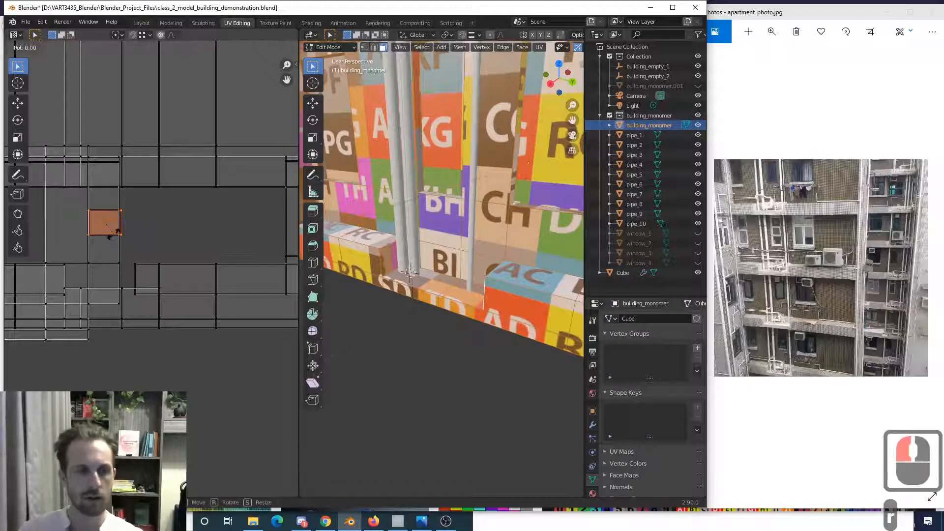
key(9)
key(0)
key(Return)
key(g)
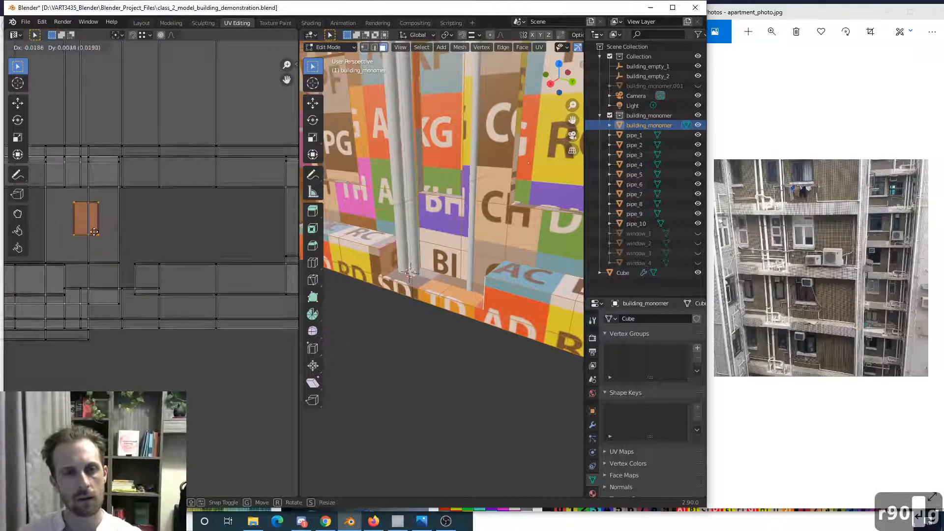
click(87, 239)
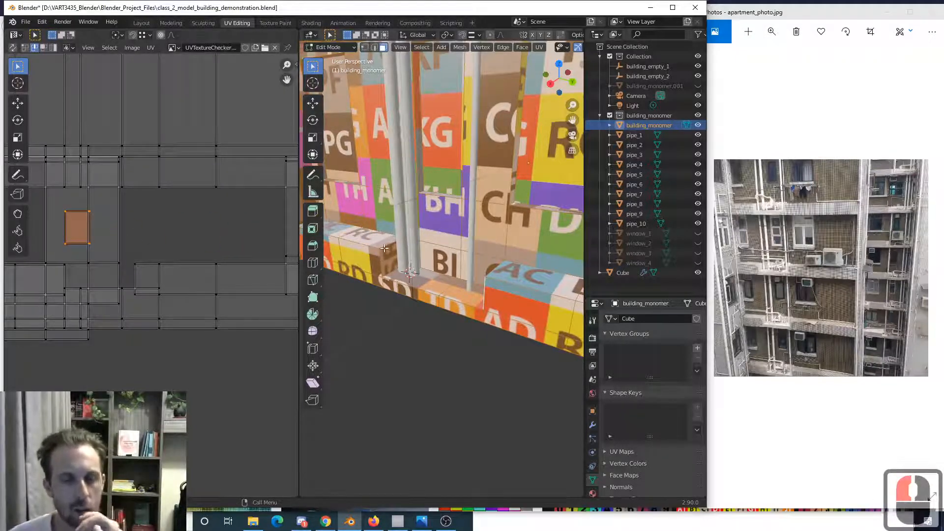
- Rotate the small rectangle by 180 degrees and move it down into the lower strip's open slot
text(r)
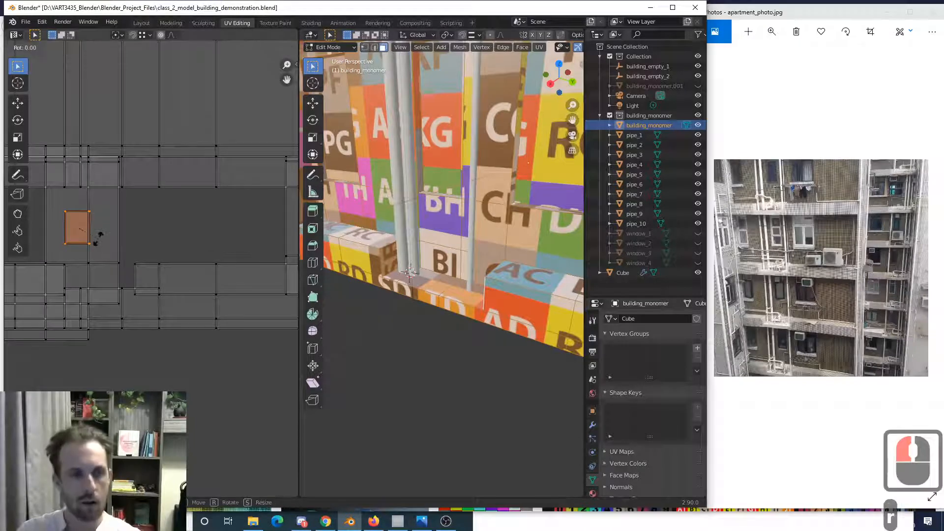
text(180)
key(Return)
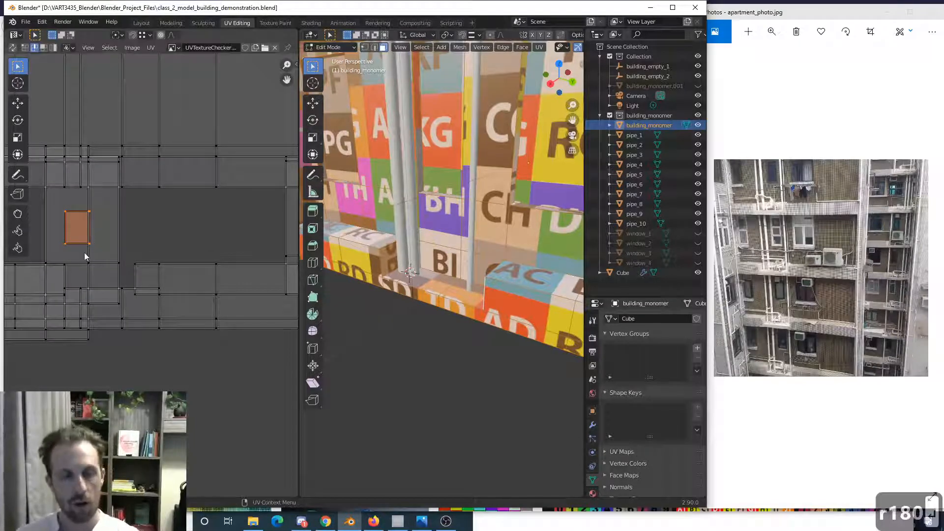
key(g)
click(88, 292)
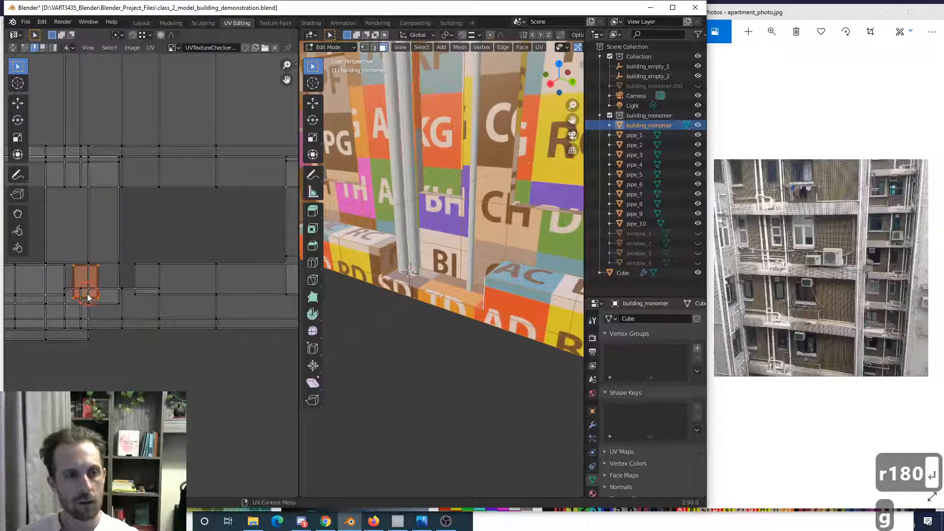
- Nudge the small rectangle against the neighbouring island's upper corner in the lower strip
scroll(84, 291, up, 2)
shift+middle_drag(84, 291, 194, 301)
scroll(156, 312, up, 4)
key(g)
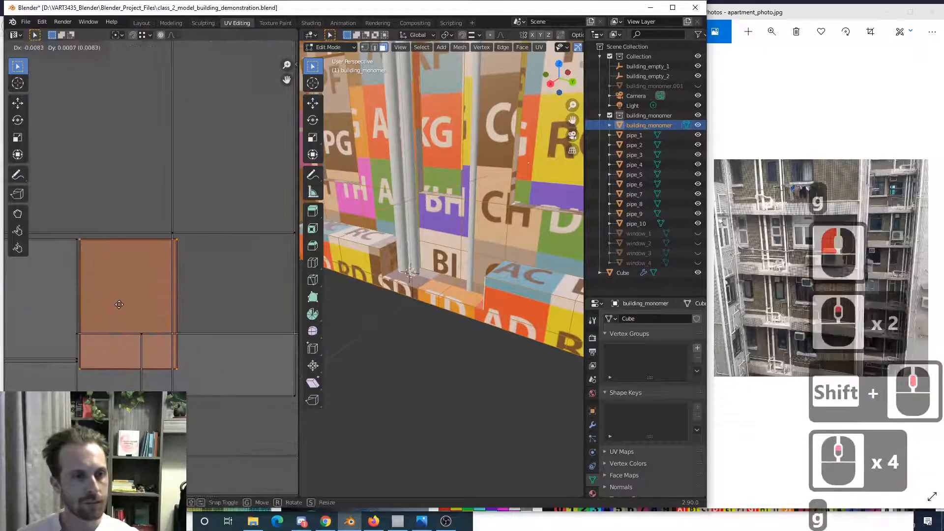
click(119, 304)
key(g)
click(111, 295)
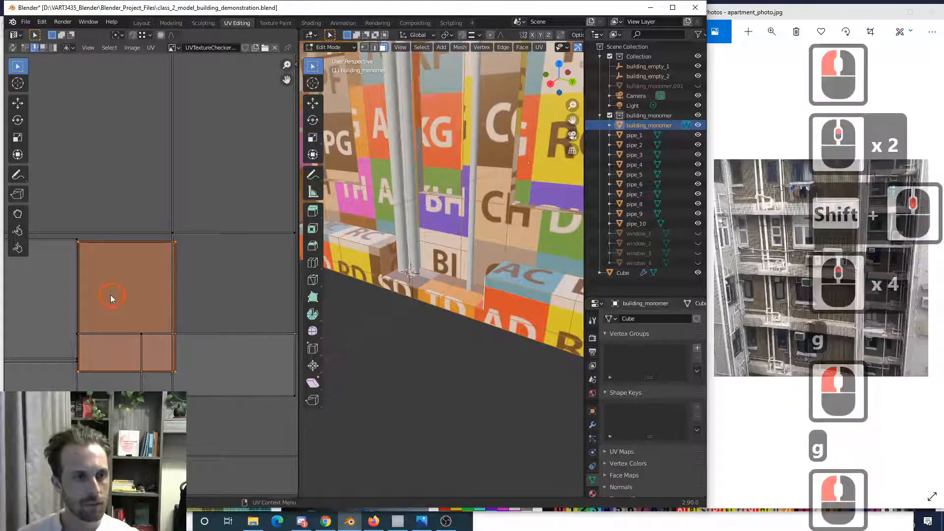
- Enable snapping and snap the small rectangle's upper edge onto the neighbouring island's corner in the UV layout
shift+middle_drag(111, 294, 184, 332)
key(2)
click(180, 282)
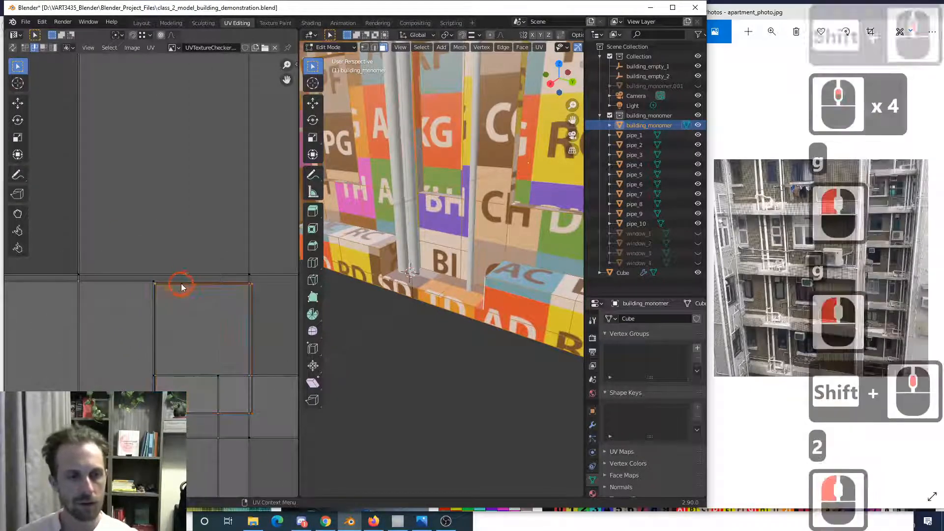
key(g)
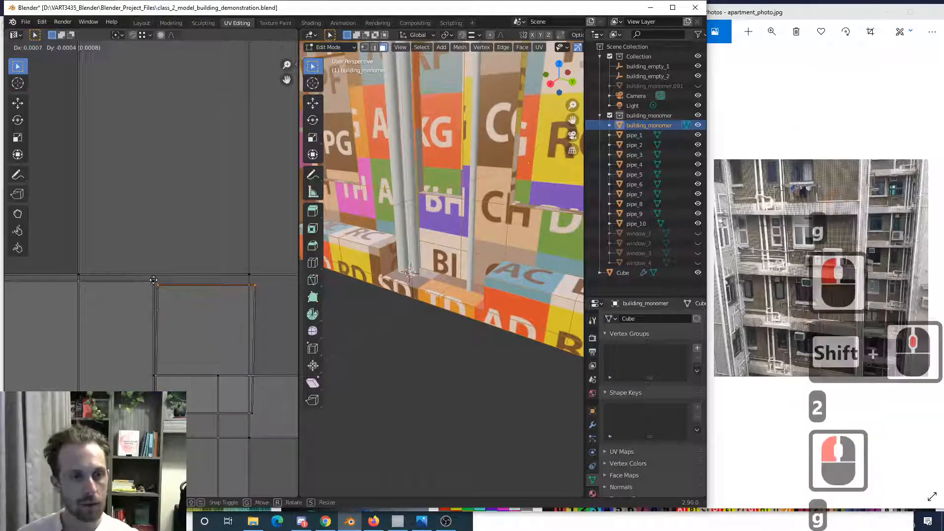
right_click(154, 281)
key(shift+Tab)
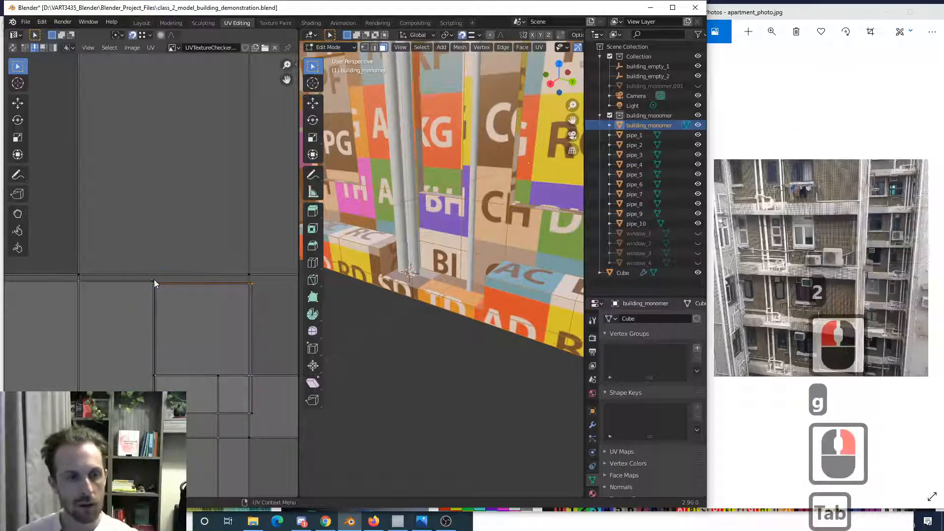
key(g)
click(153, 280)
- Snap the small rectangle's lower edge up level with the neighbouring strip's horizontal edge
click(163, 412)
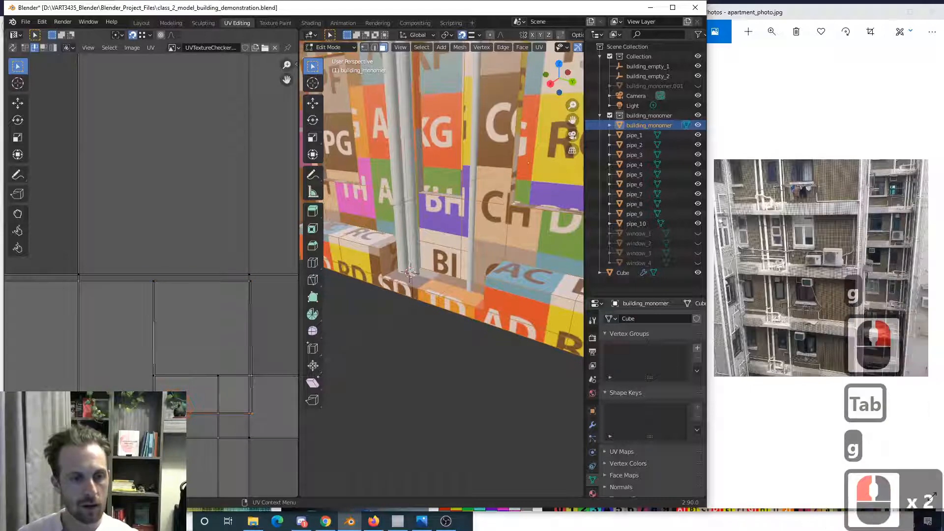
key(g)
click(216, 402)
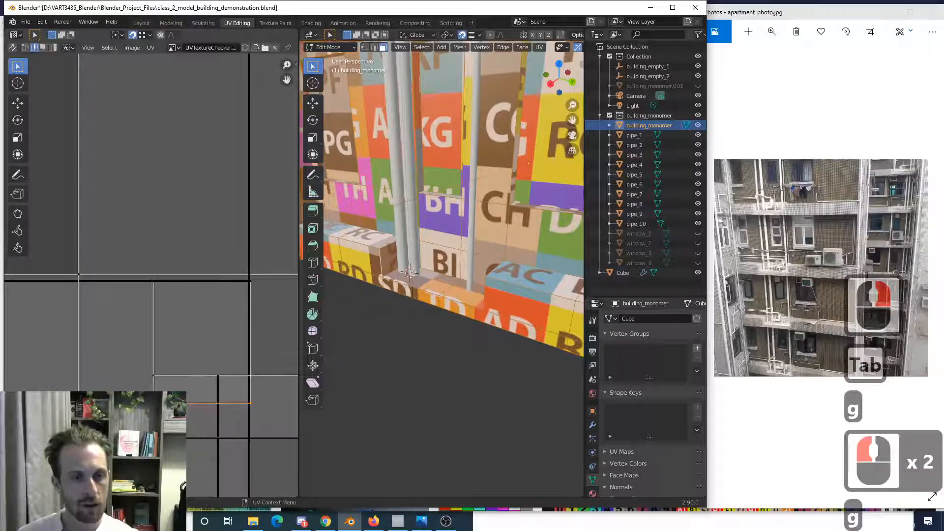
- Switch to island selection with snapping off and move the separate L-shaped island group up directly beneath the main wall layout
scroll(217, 402, down, 8)
scroll(223, 392, up, 4)
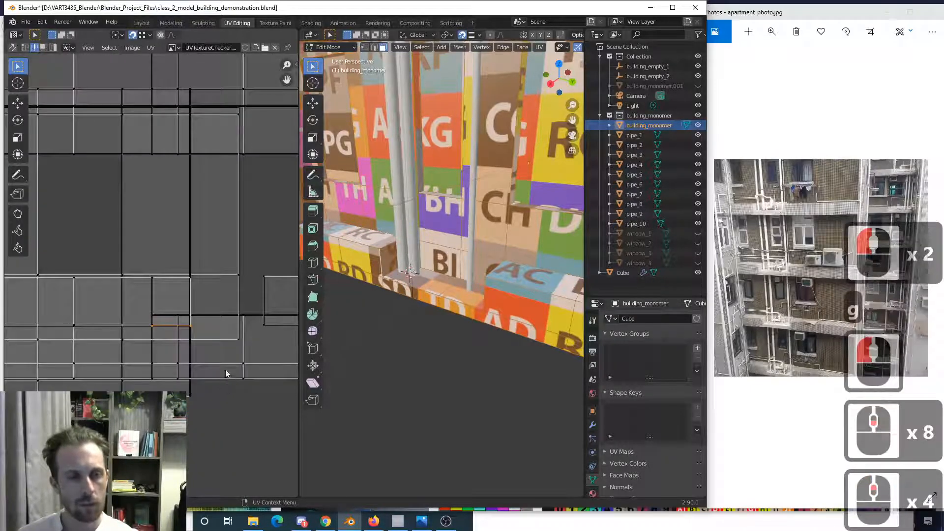
shift+middle_drag(226, 369, 149, 347)
scroll(389, 373, down, 9)
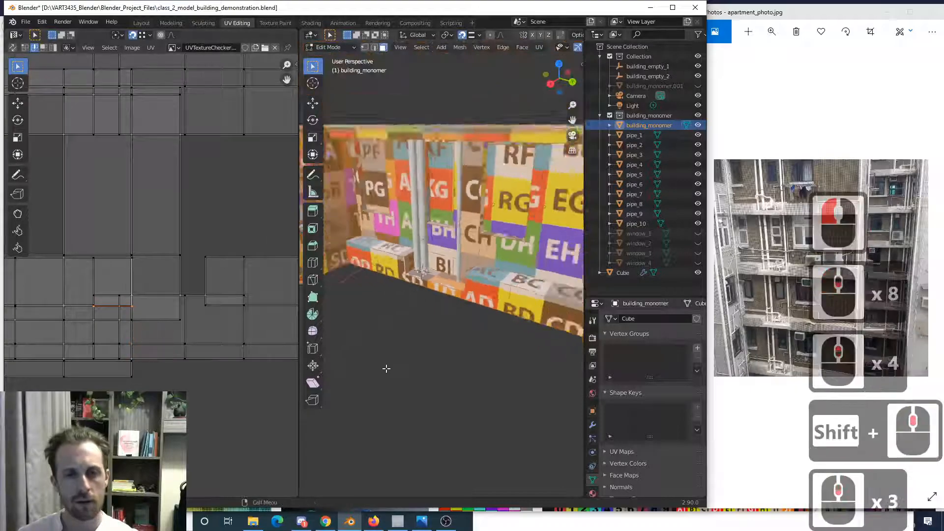
middle_drag(404, 387, 394, 335)
scroll(231, 273, down, 11)
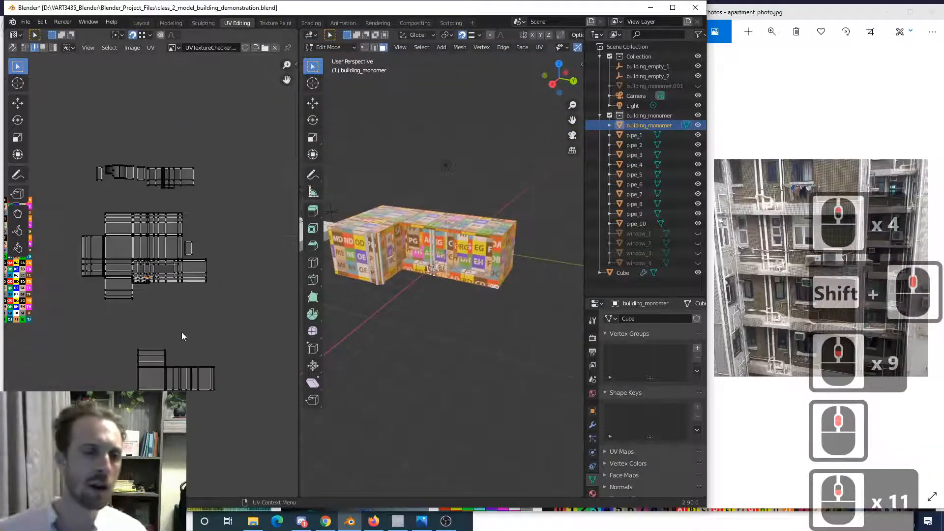
scroll(168, 348, up, 2)
scroll(150, 328, down, 2)
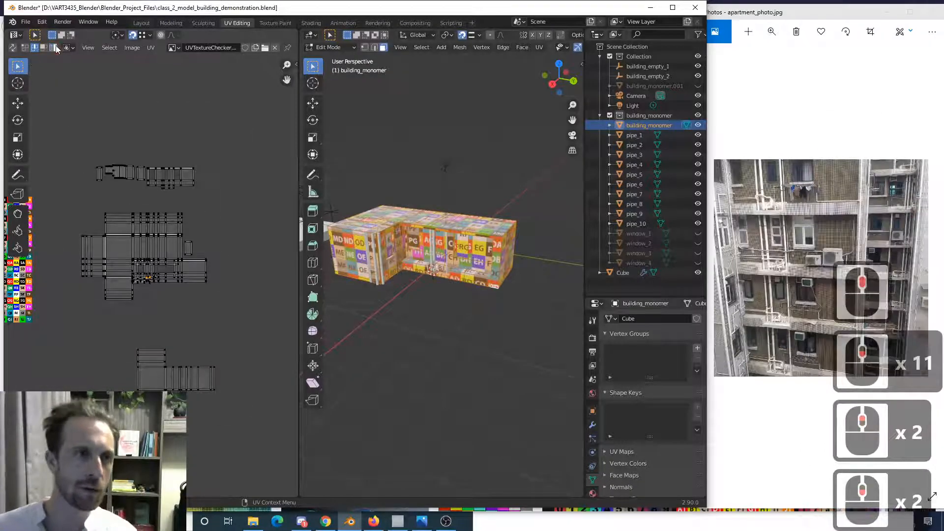
click(60, 136)
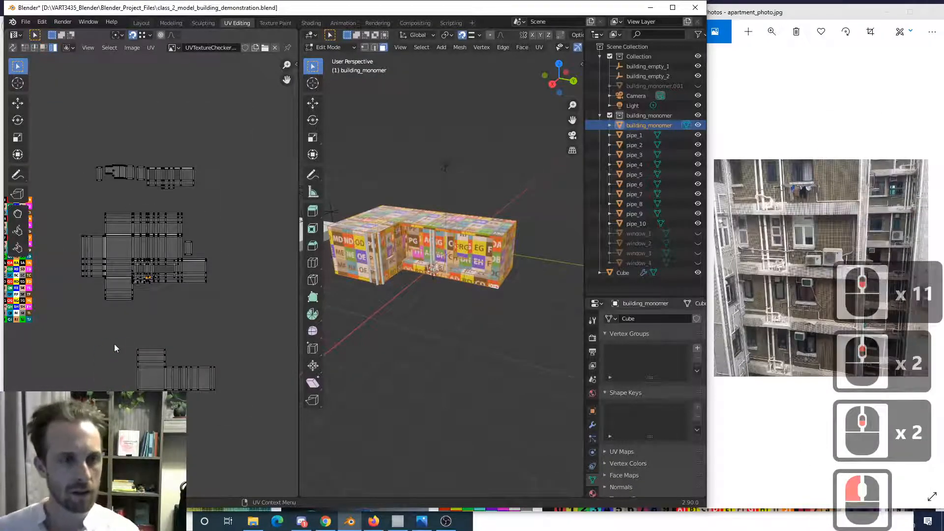
key(Tab)
drag(119, 340, 236, 408)
key(g)
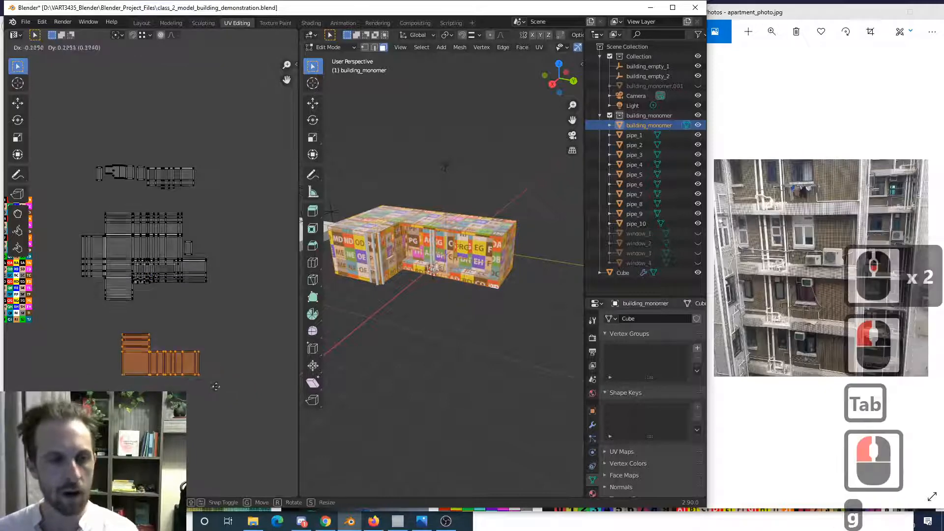
click(203, 360)
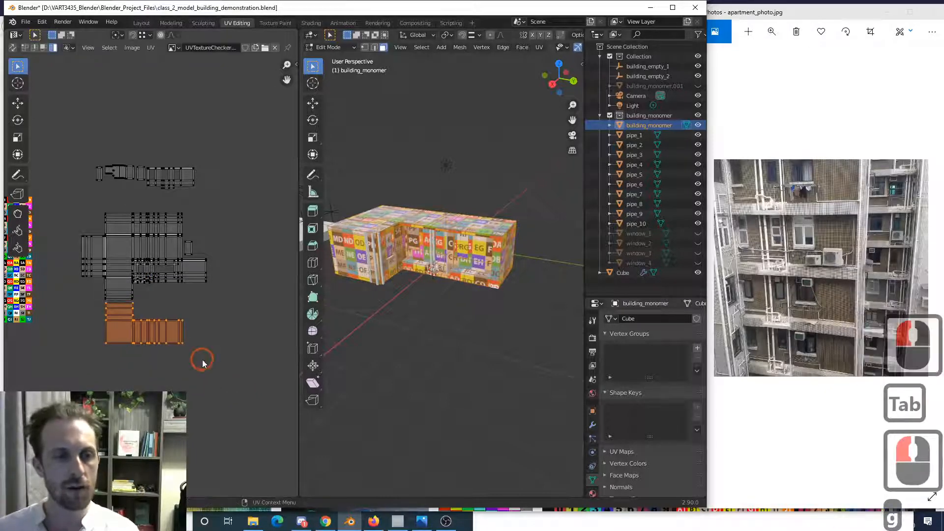
- Select the main wall layout together with the L-shaped group and shift them slightly down and closer to the checker image
middle_drag(423, 310, 460, 210)
scroll(476, 355, up, 3)
middle_drag(473, 311, 463, 272)
scroll(420, 337, up, 3)
scroll(470, 282, down, 3)
scroll(492, 297, down, 2)
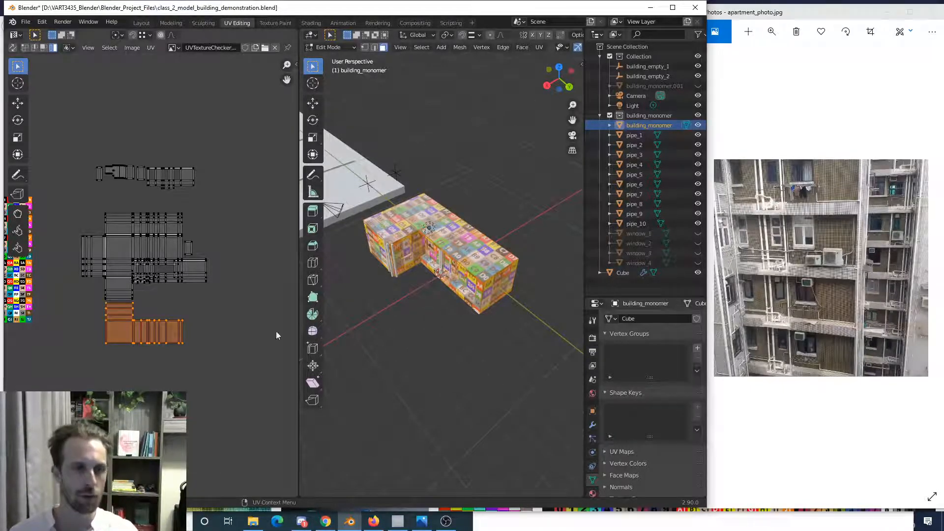
scroll(84, 230, down, 2)
drag(97, 234, 202, 342)
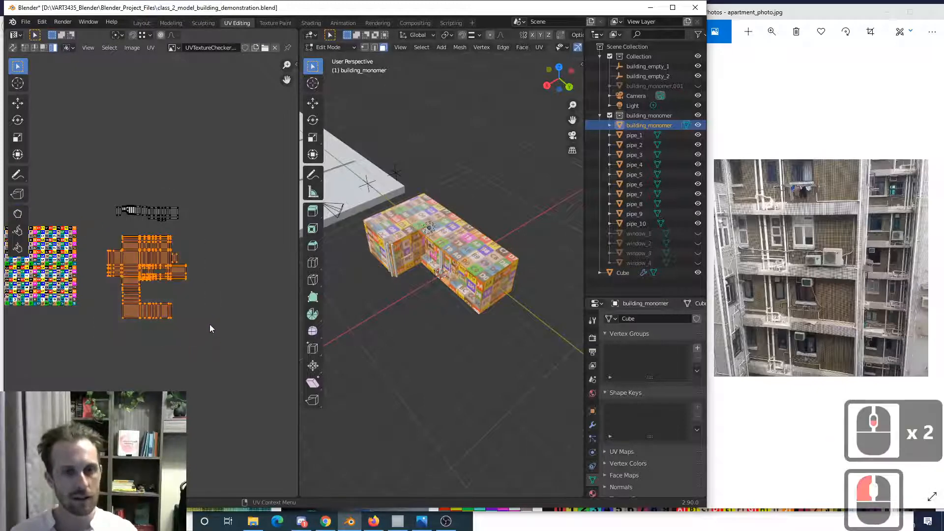
scroll(213, 329, up, 2)
middle_drag(463, 297, 437, 267)
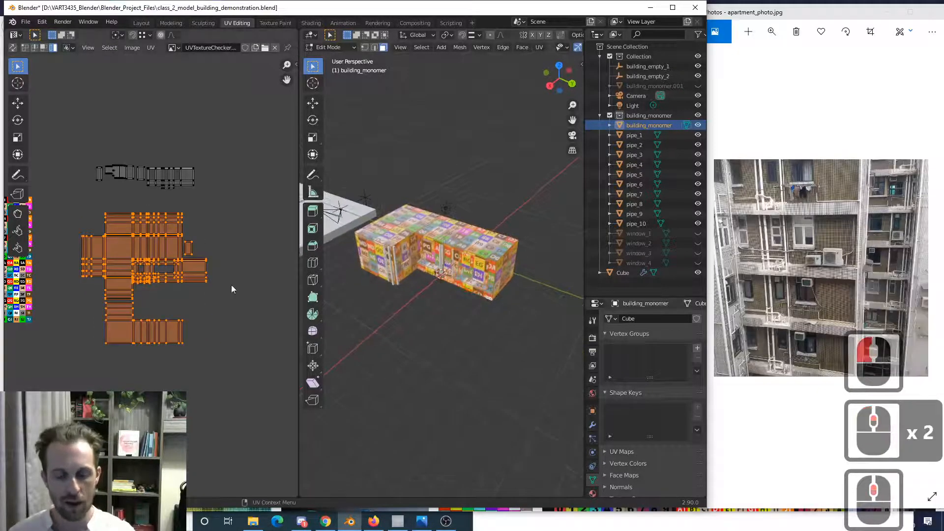
key(g)
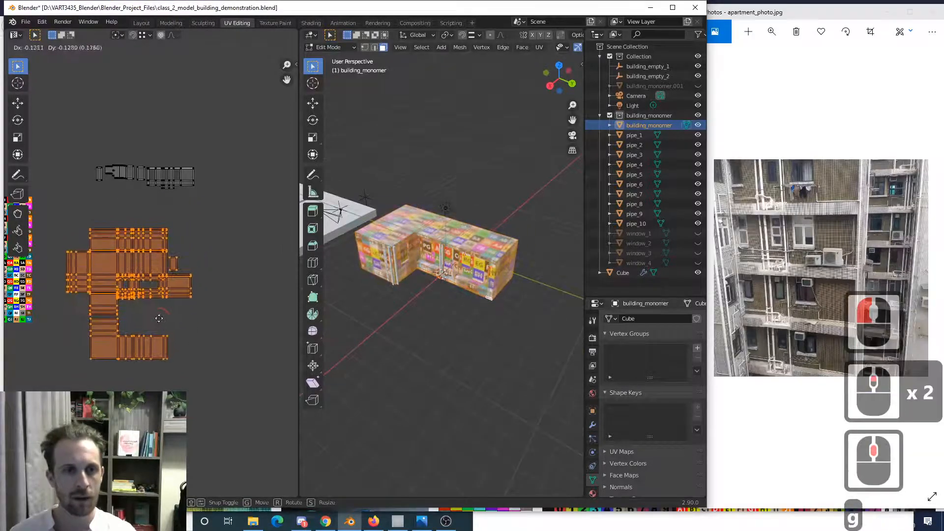
click(154, 320)
- Move the strip of small detail islands down to sit just above the main wall layout
drag(81, 144, 206, 199)
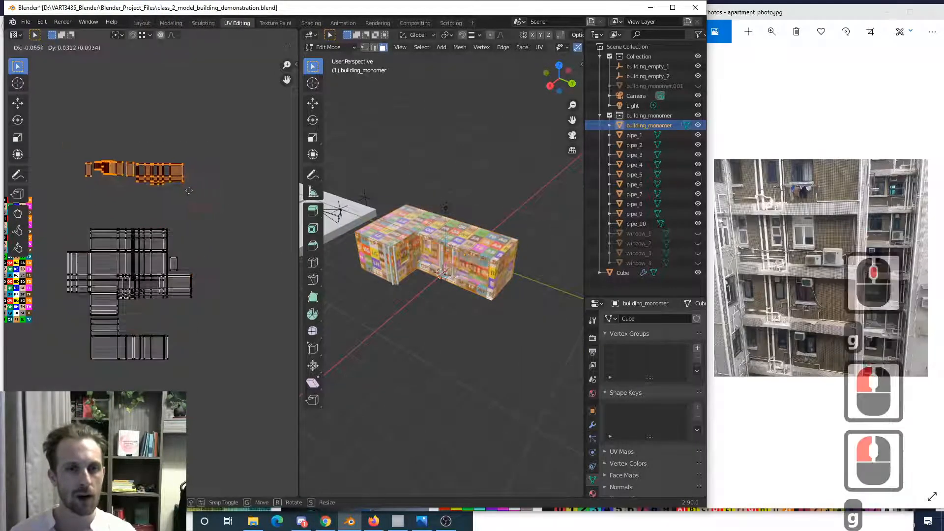
key(g)
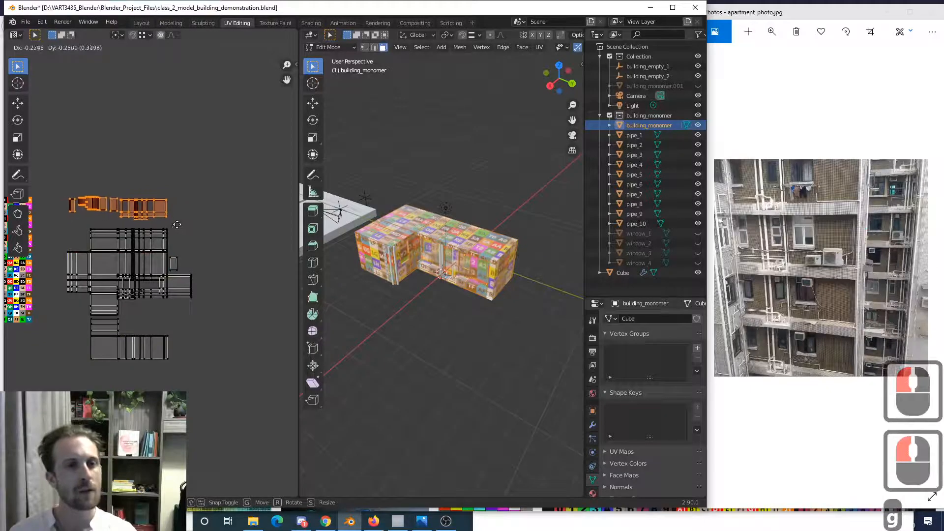
click(182, 236)
scroll(196, 292, down, 2)
shift+middle_drag(196, 293, 217, 278)
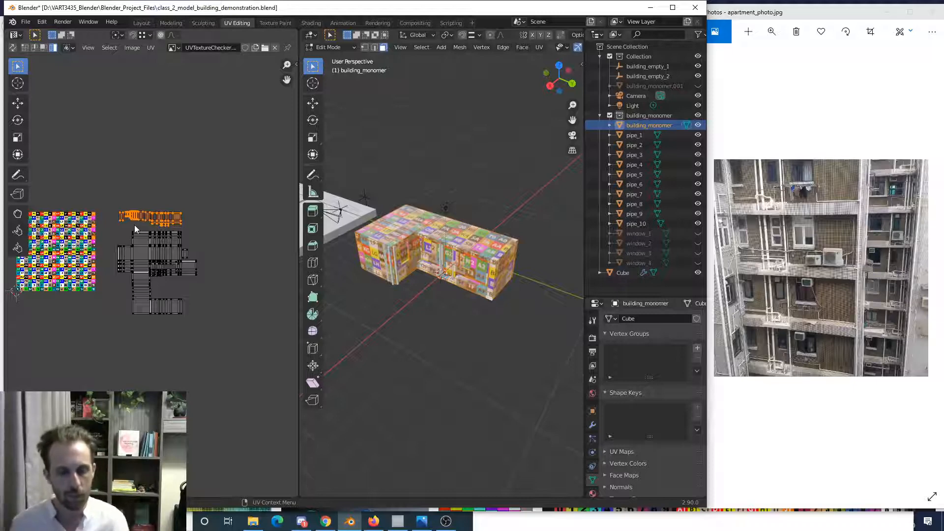
- Switch to GIMP and examine the white and brown tile textures prepared for the building
scroll(420, 247, up, 6)
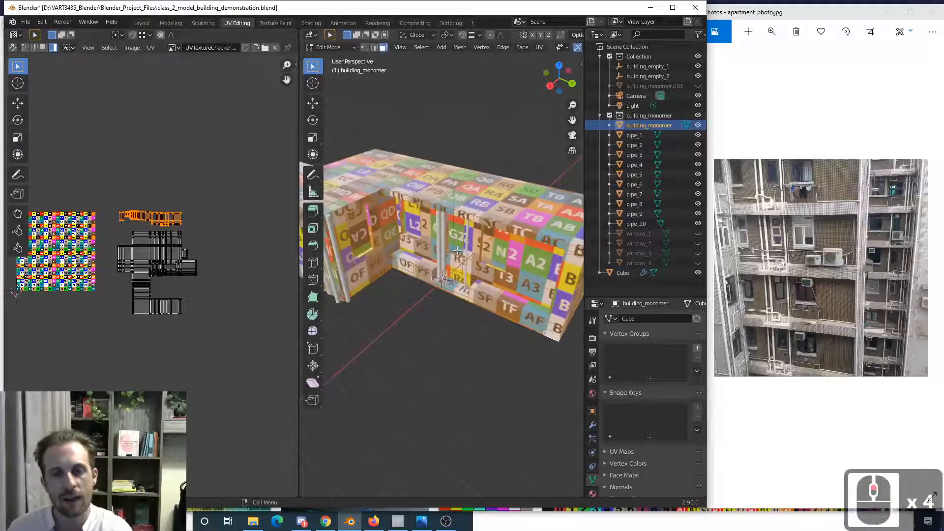
middle_drag(421, 247, 423, 248)
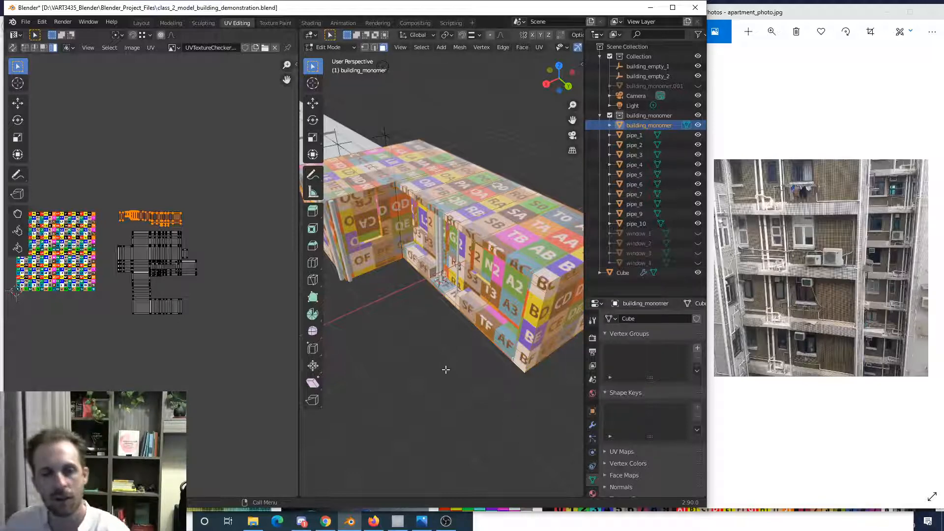
key(alt+Tab)
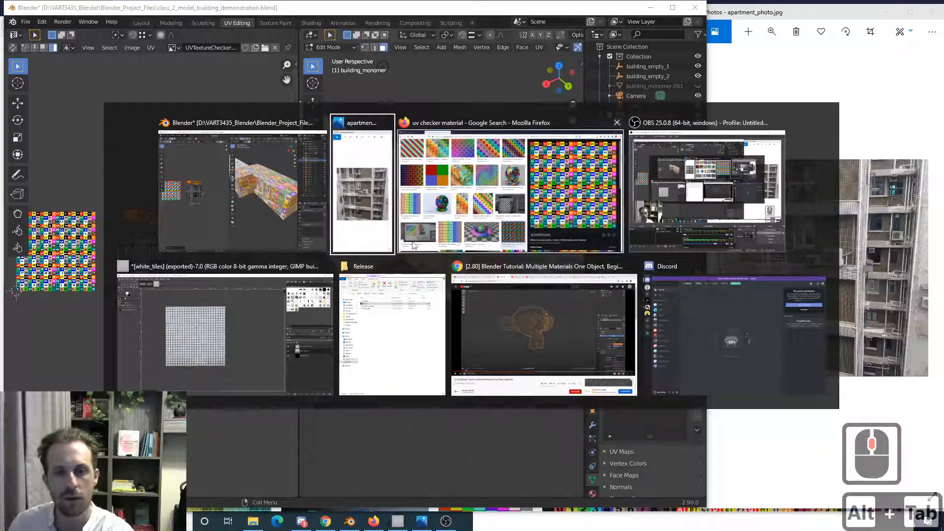
click(221, 326)
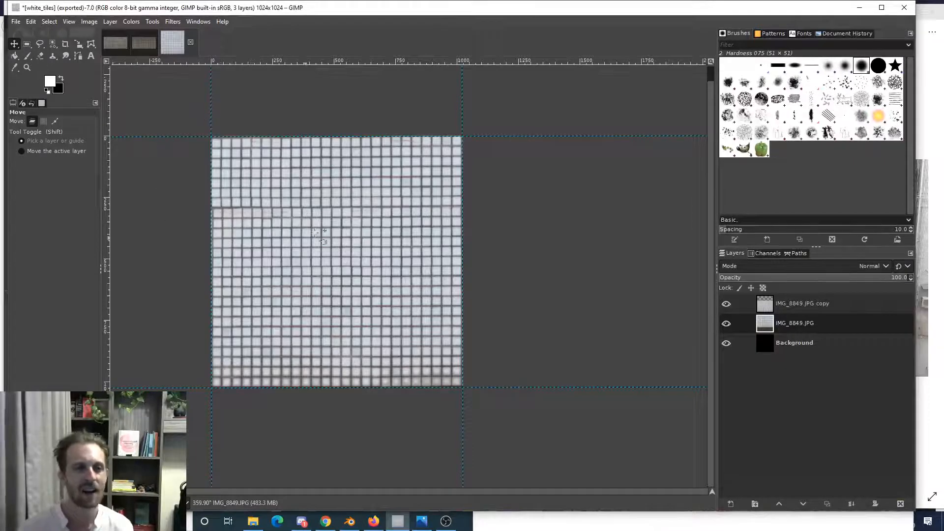
click(143, 47)
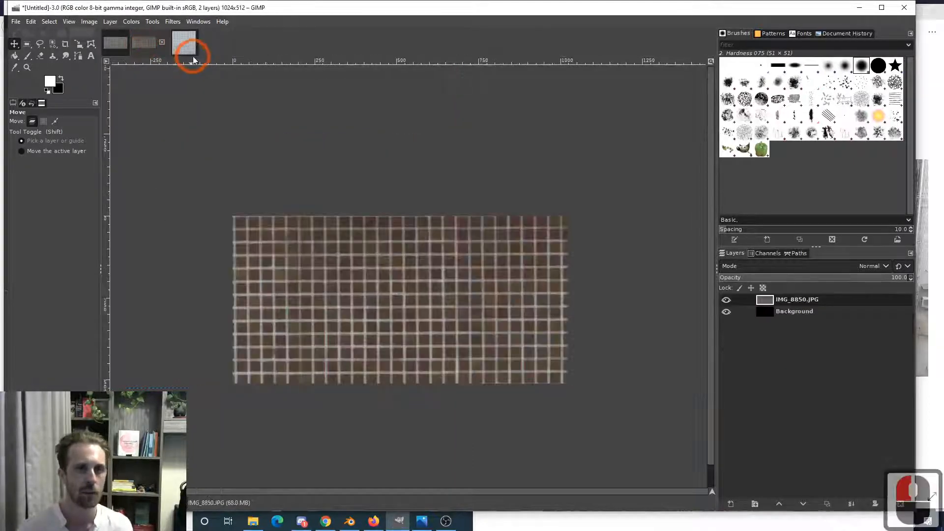
click(181, 44)
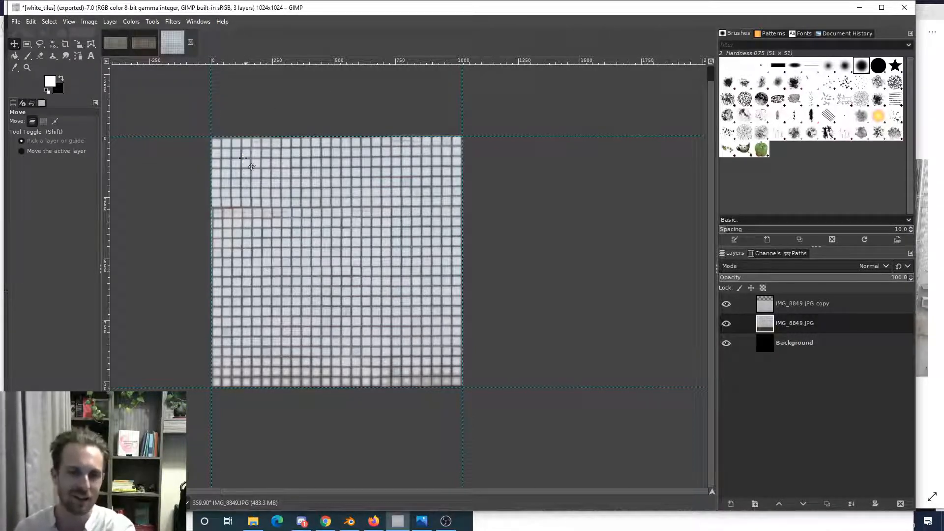
click(319, 213)
- Switch back to Blender, return to Object Mode, and show the building's material nodes in a maximized Shading workspace
key(alt+Tab)
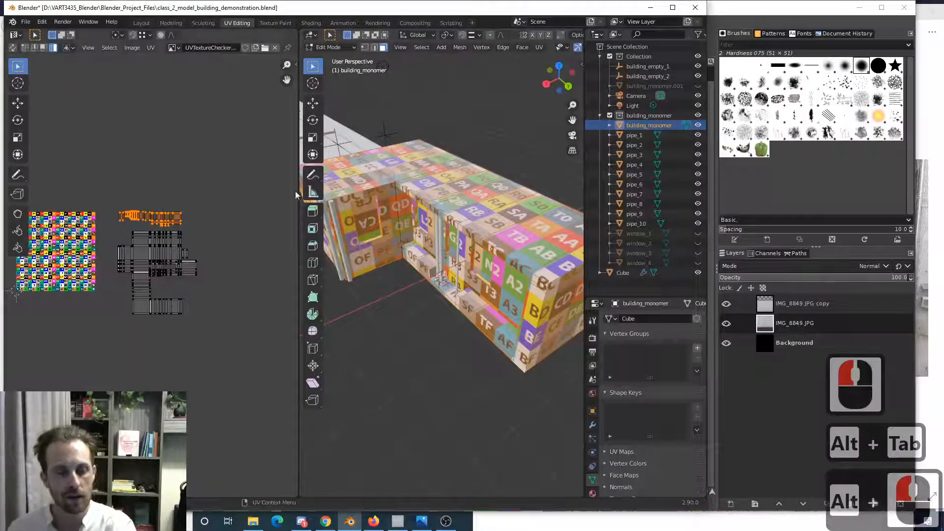
key(Tab)
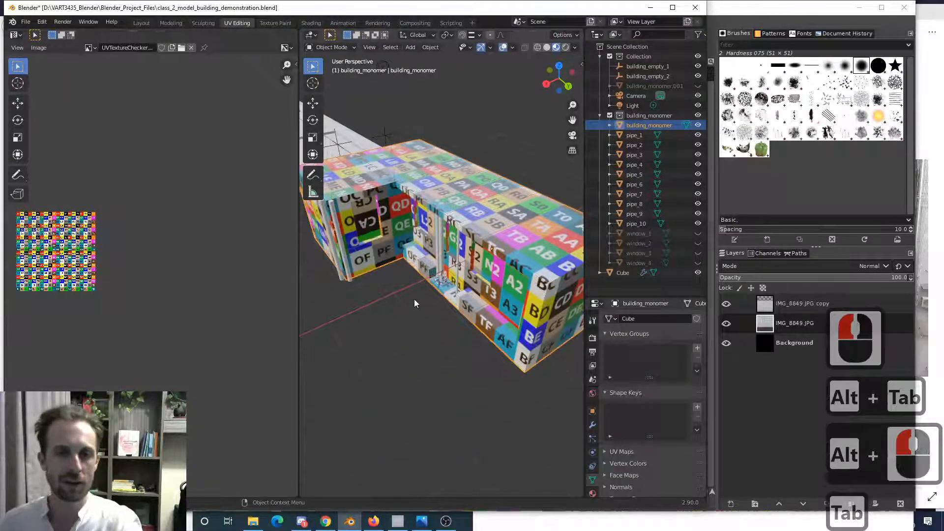
click(310, 23)
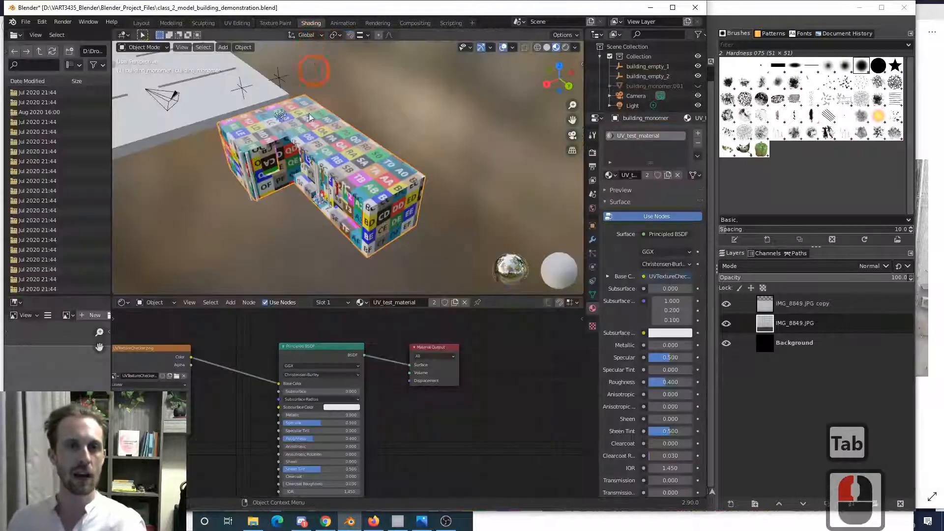
click(343, 396)
scroll(342, 399, down, 4)
shift+middle_drag(312, 399, 337, 363)
scroll(337, 364, down, 4)
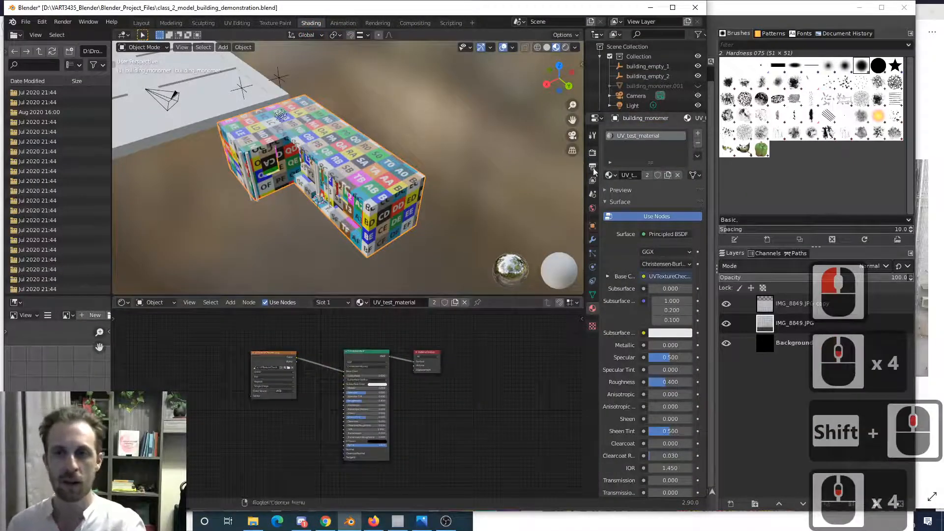
click(673, 8)
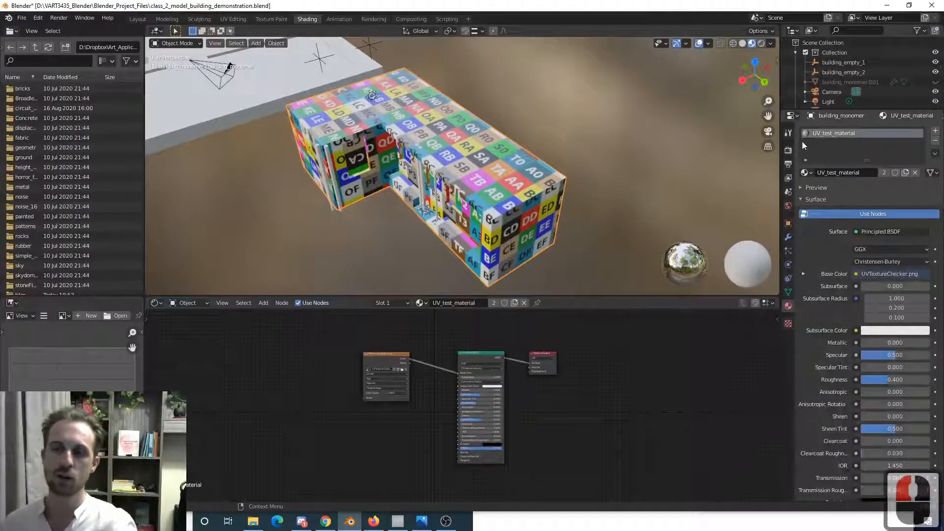
- Replace the building's UV_test_material slot with a new material and open its name for editing
middle_drag(327, 243, 779, 159)
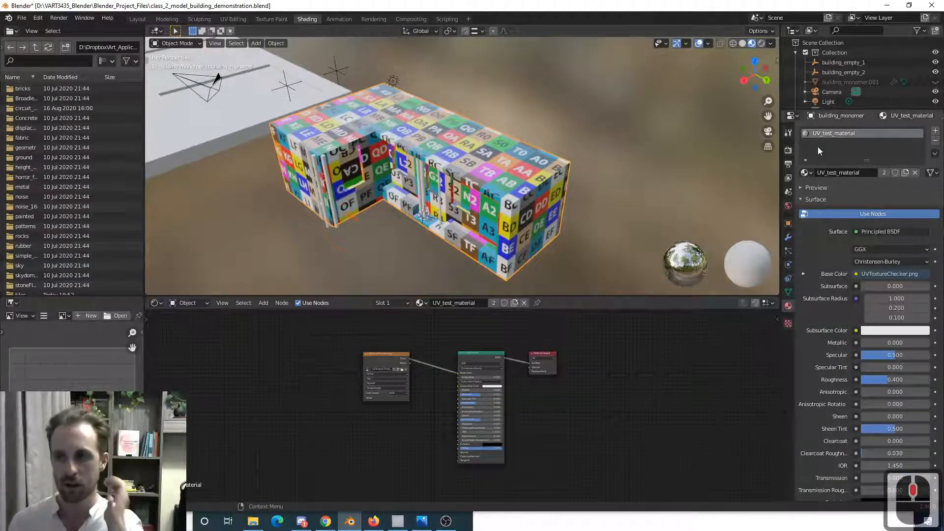
click(935, 143)
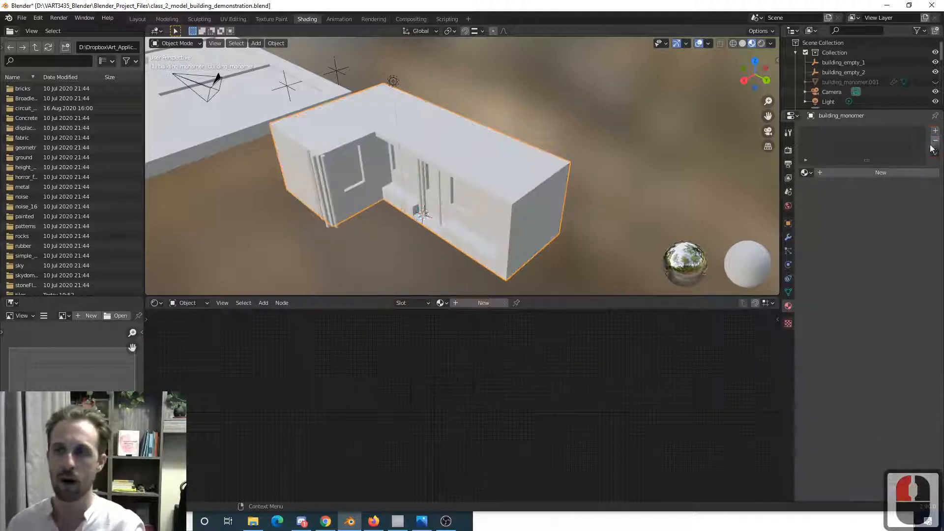
click(902, 172)
double_click(850, 174)
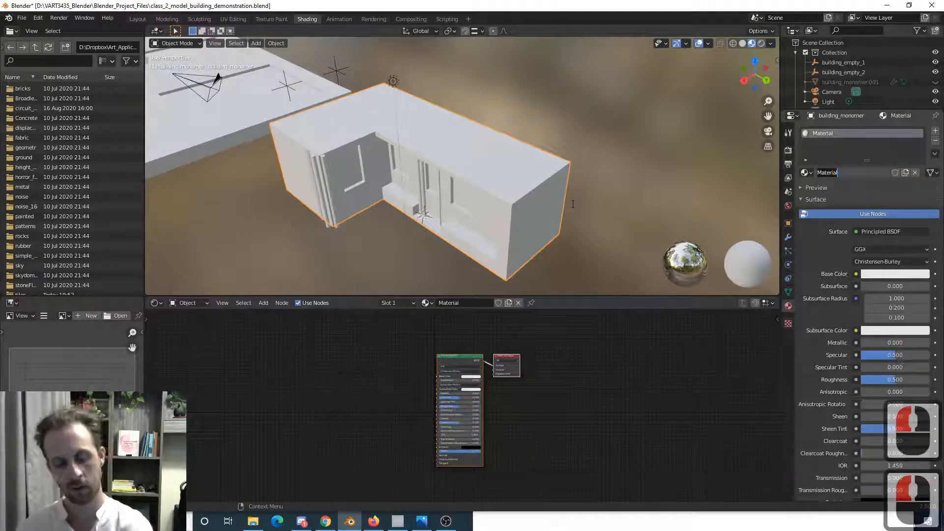
- Rename the building's material as white_tiles
text(white_))
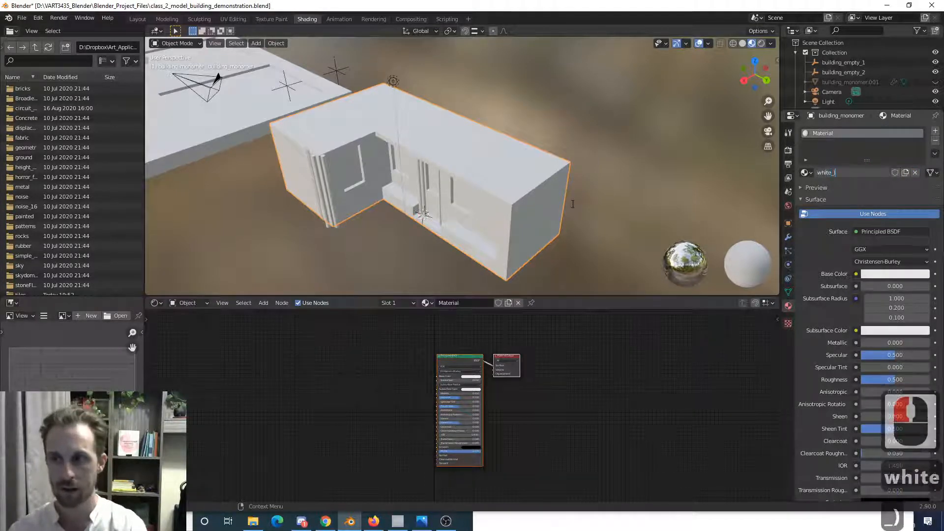
key(BackSpace)
text(tiles)
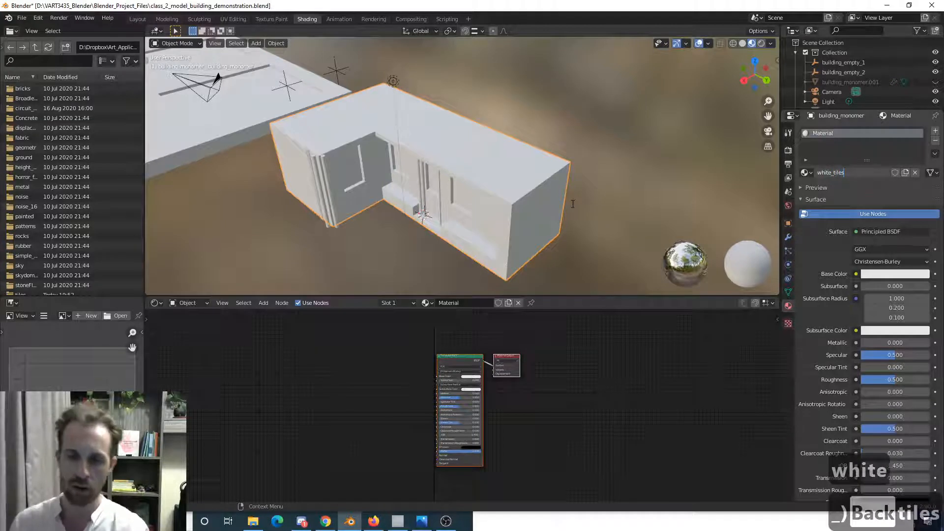
click(553, 408)
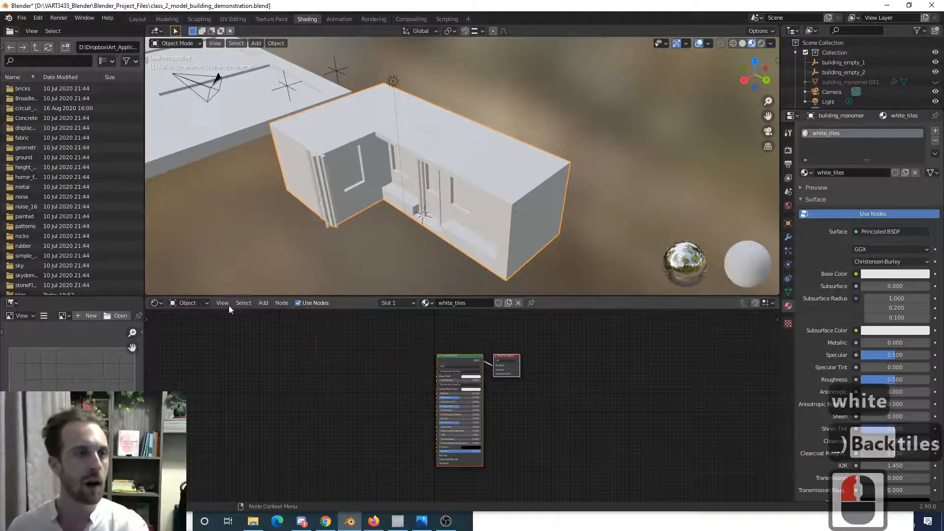
- Point the file browser to the root of the D:\ drive
double_click(86, 44)
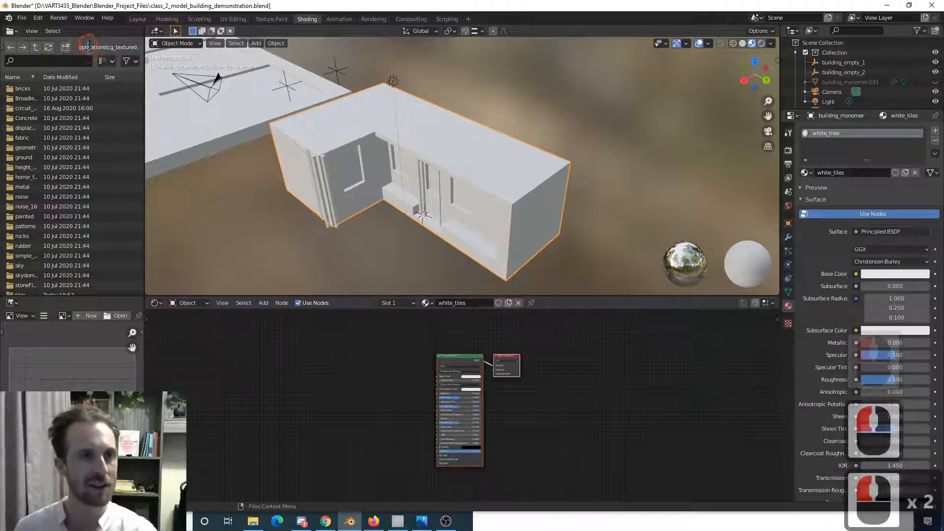
click(88, 41)
key(ctrl+a)
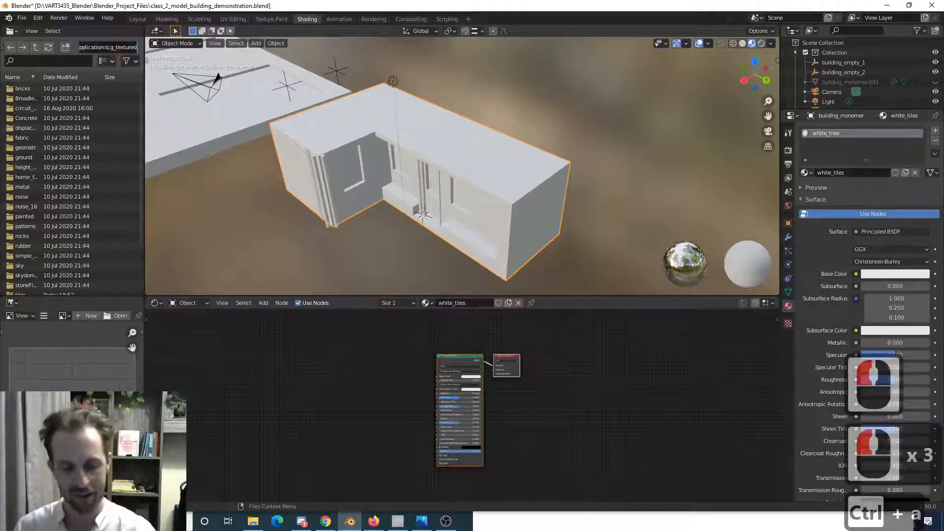
text(D:\)
key(Return)
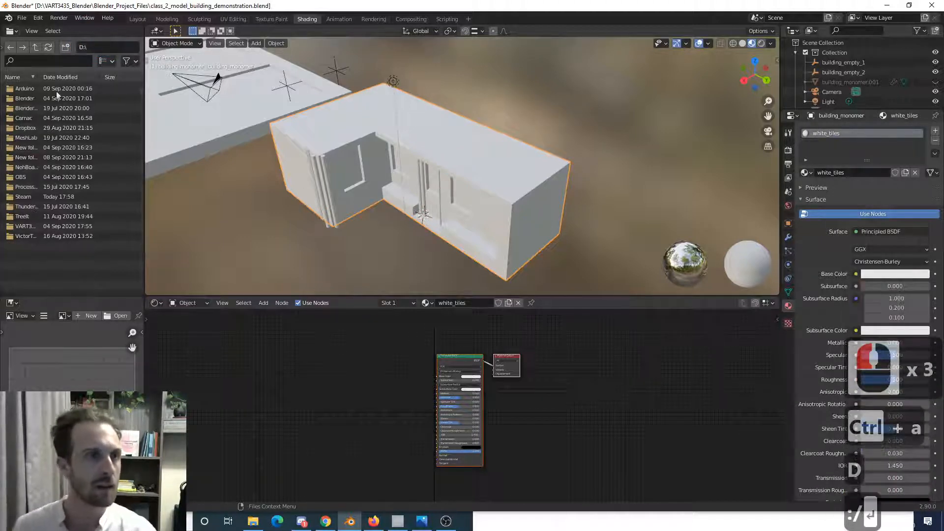
- Browse through Dropbox, PHD_HK and HKBU_Teaching to the Media folder, widening the file browser to make its names readable
double_click(24, 127)
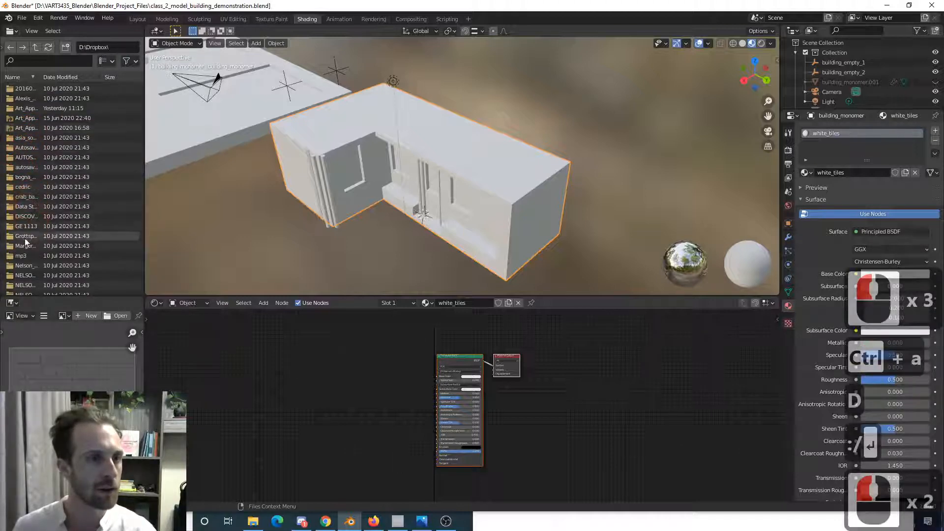
scroll(28, 248, down, 9)
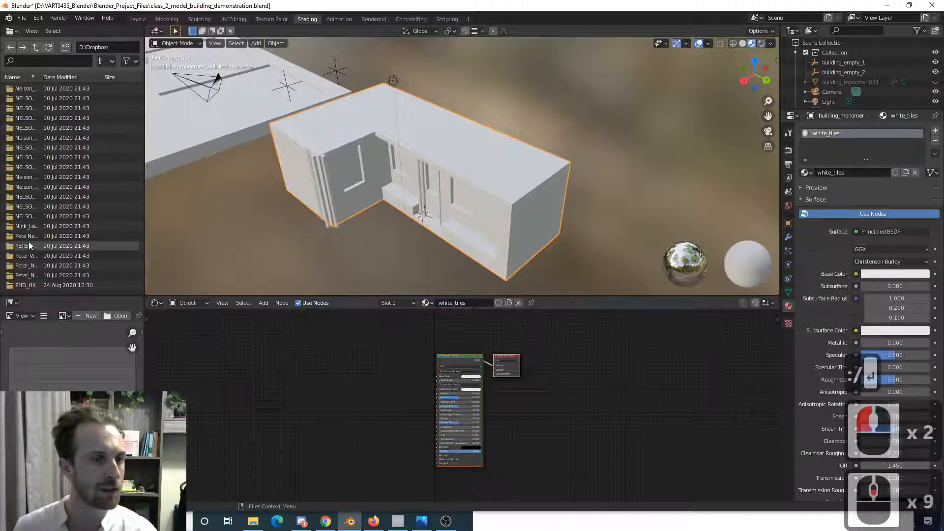
scroll(28, 245, down, 2)
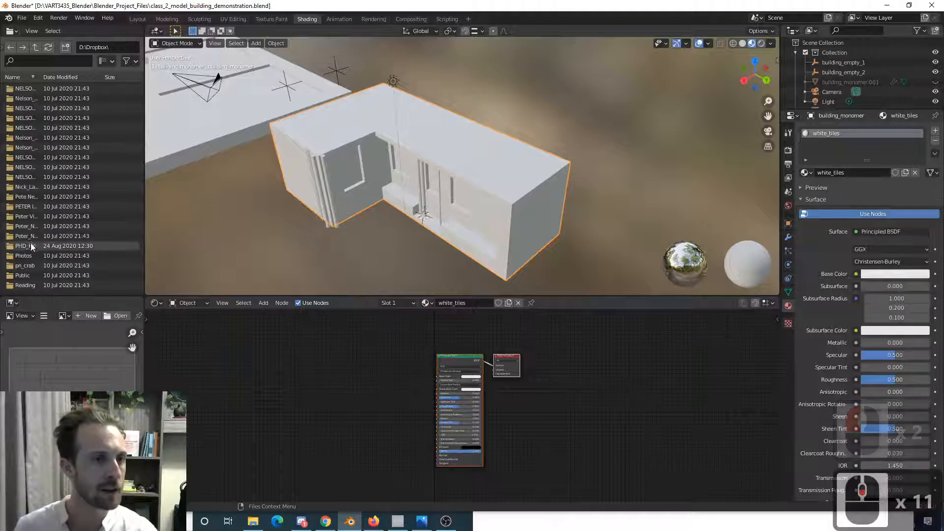
double_click(31, 246)
double_click(27, 186)
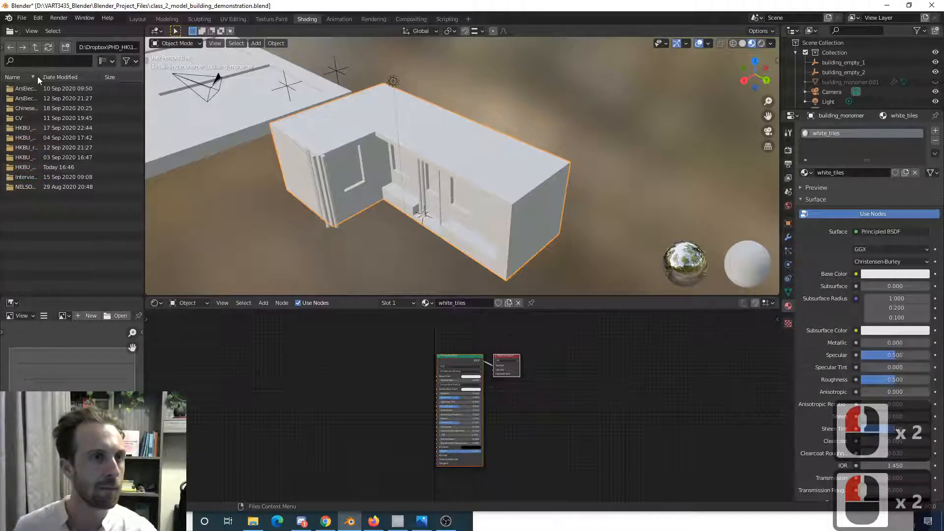
drag(144, 62, 201, 60)
double_click(27, 167)
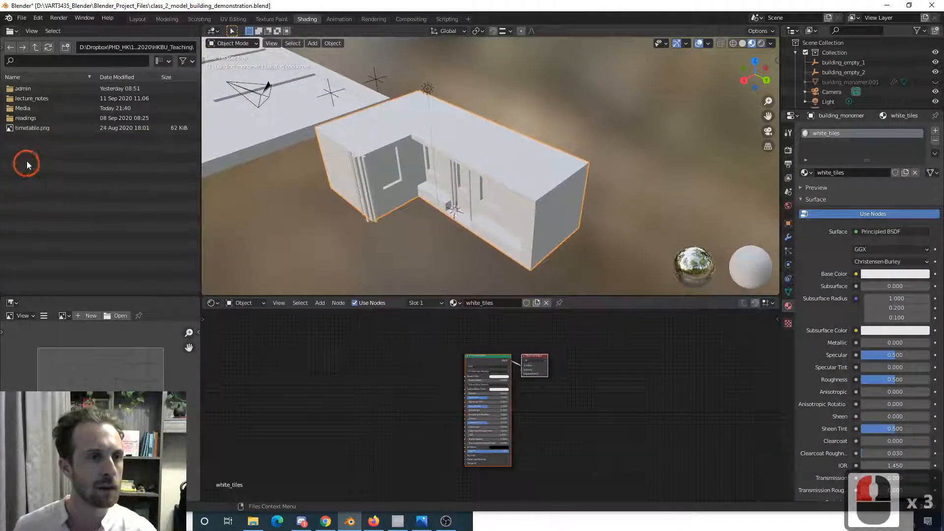
double_click(24, 108)
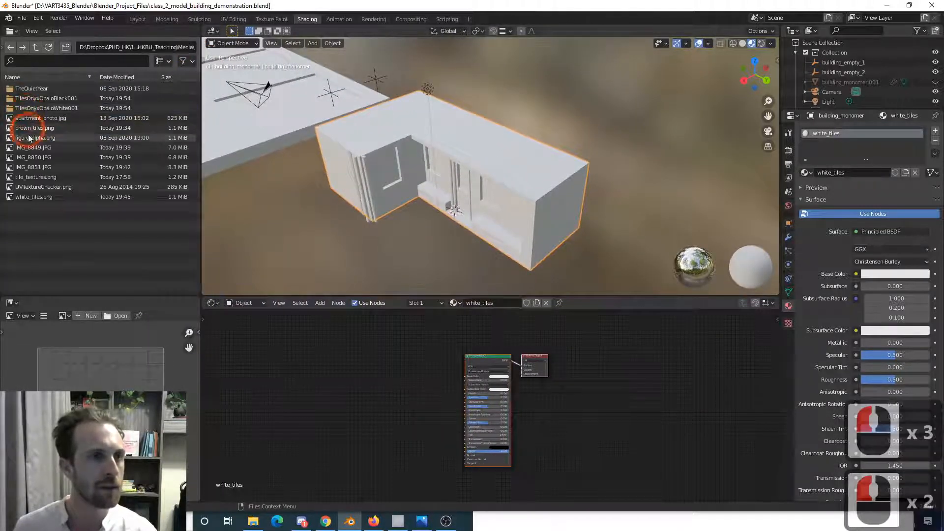
- Add white_tiles.png to the material as an image texture and connect its Color output to the Principled BSDF's Base Color
click(15, 197)
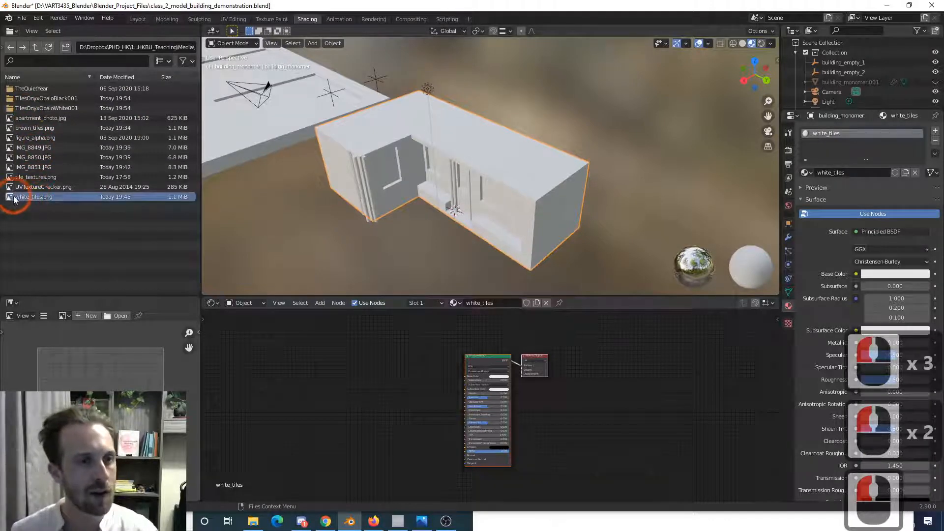
drag(14, 199, 361, 374)
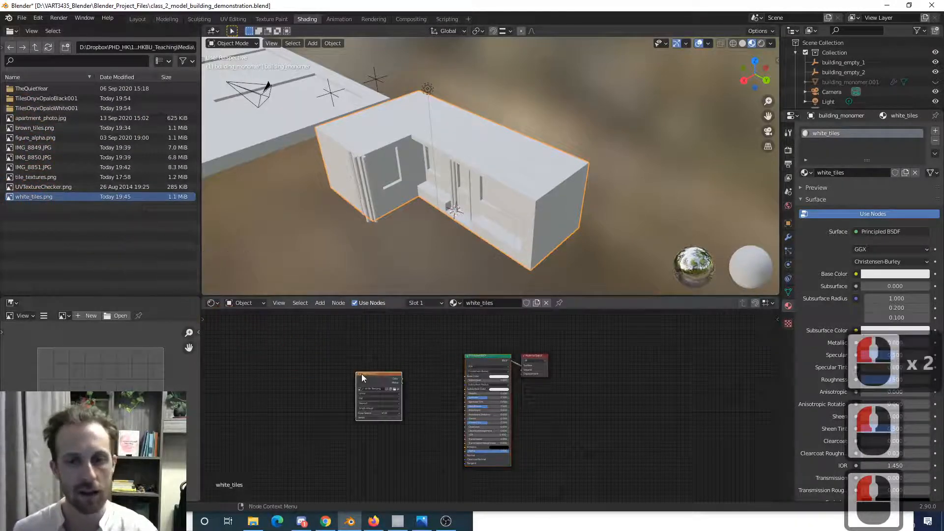
scroll(362, 374, up, 9)
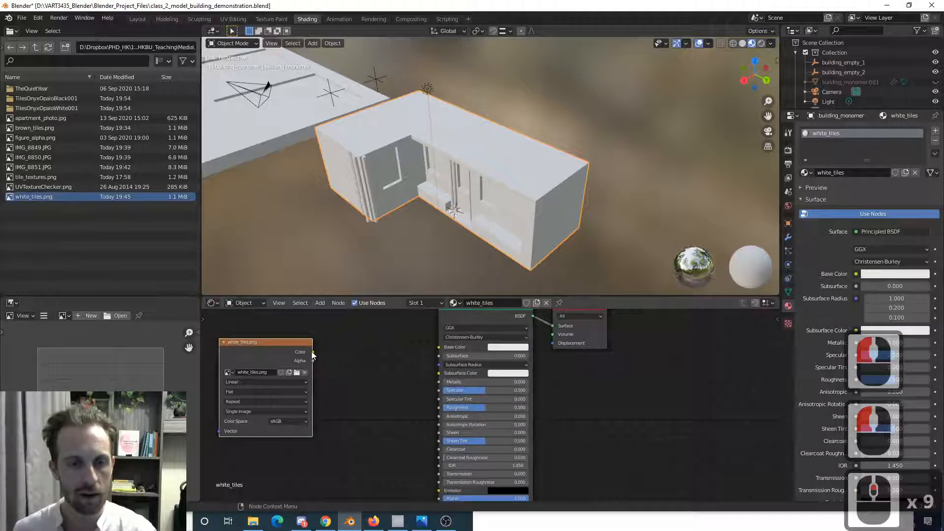
drag(313, 351, 439, 347)
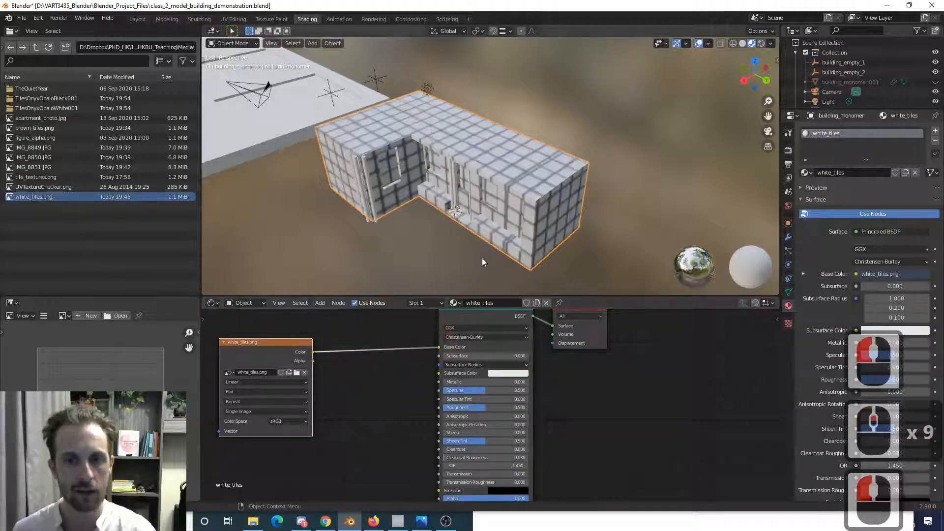
- Move the white_tiles.png texture node closer to the Principled BSDF node
mouse_move(494, 235)
middle_down()
mouse_move(473, 223)
mouse_move(489, 243)
mouse_move(495, 220)
middle_up()
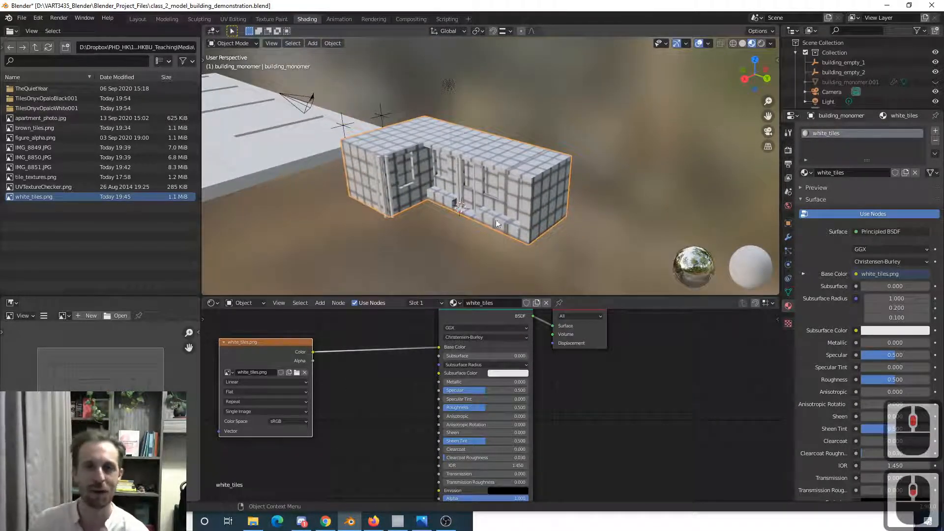
middle_drag(503, 239, 472, 232)
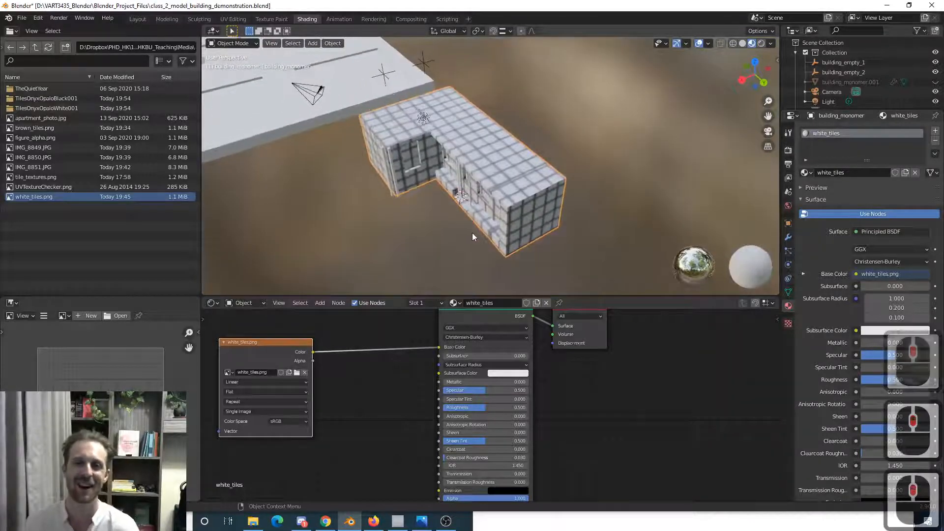
middle_drag(416, 222, 431, 209)
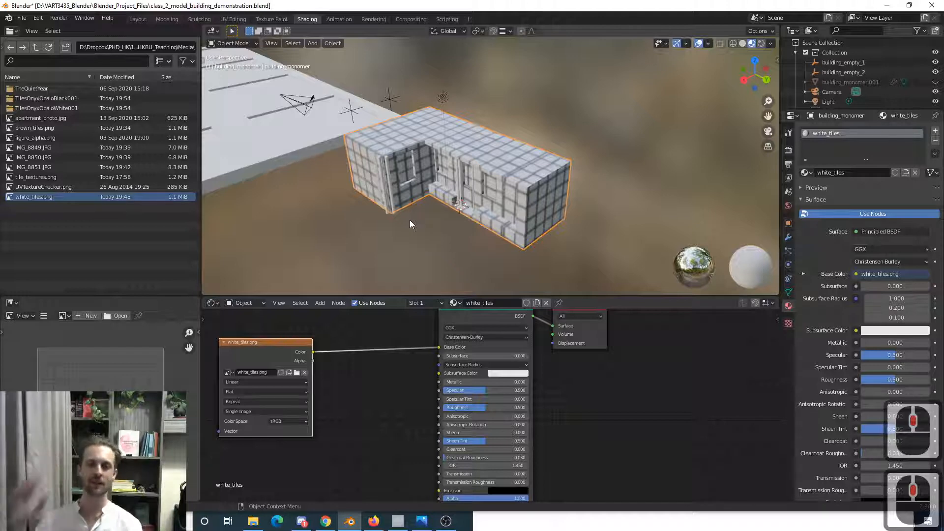
scroll(375, 269, up, 3)
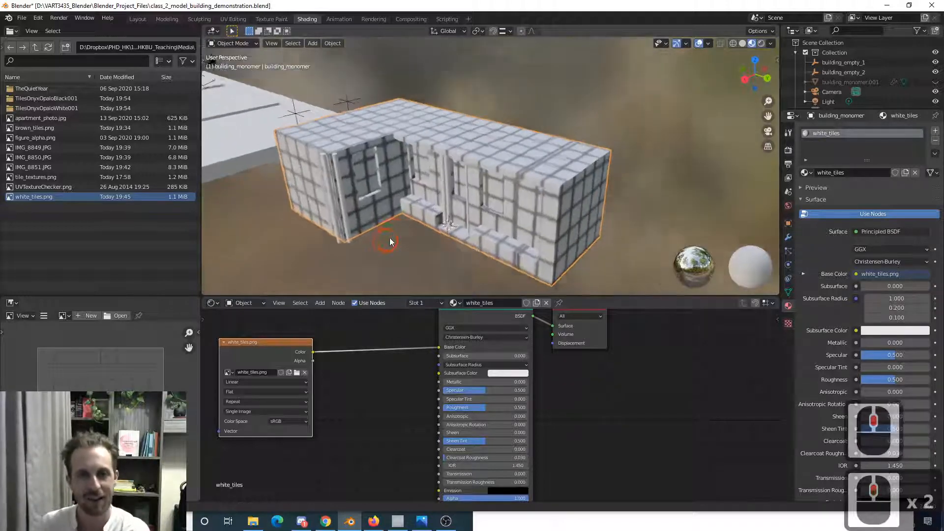
drag(285, 340, 350, 317)
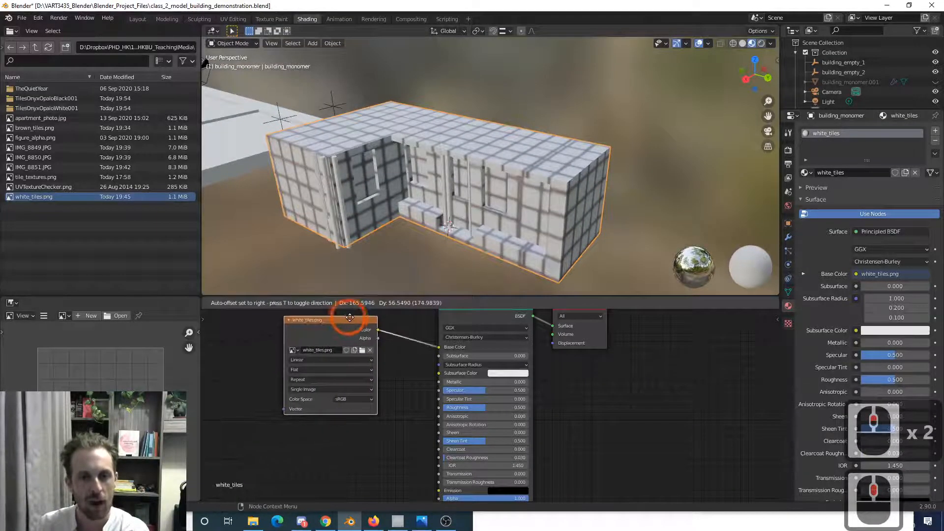
click(350, 317)
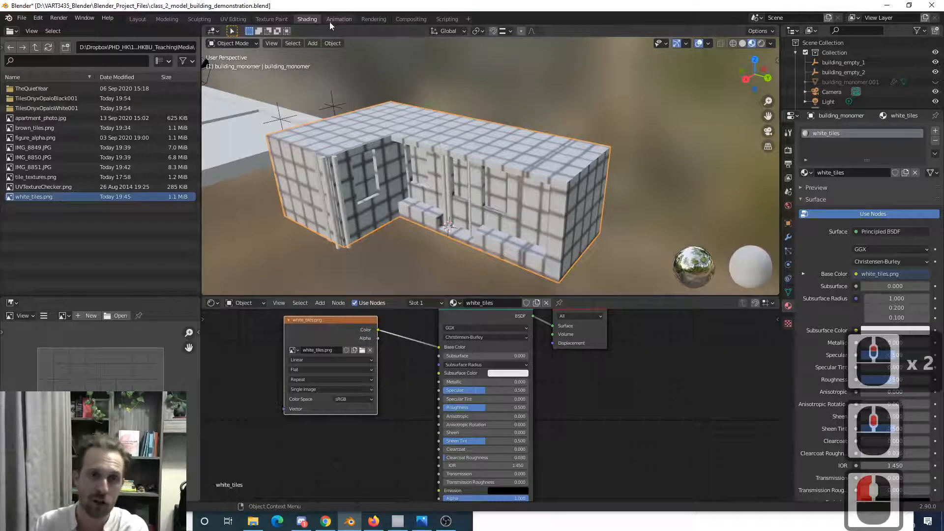
- Try scaling up all of the building's UV islands in the UV editor, then return to the material's node setup
click(237, 21)
click(188, 225)
scroll(163, 228, up, 2)
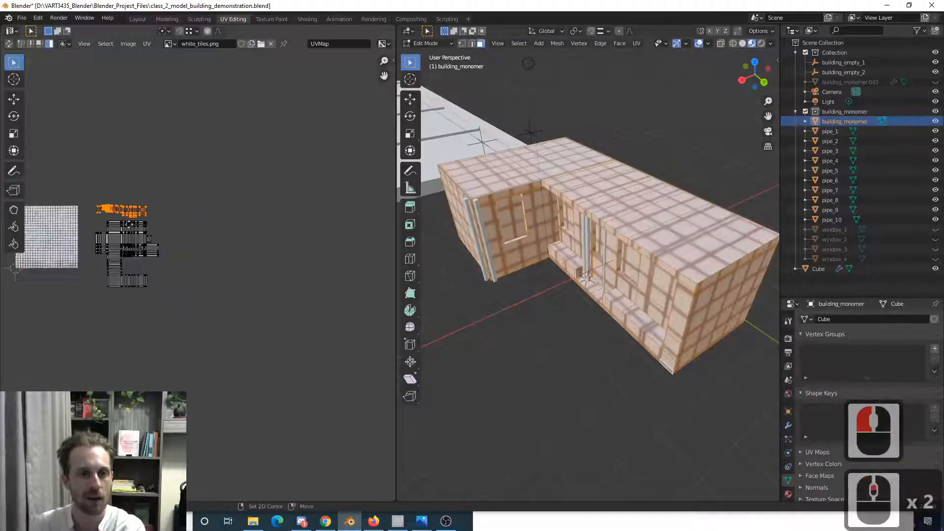
shift+drag(173, 192, 266, 321)
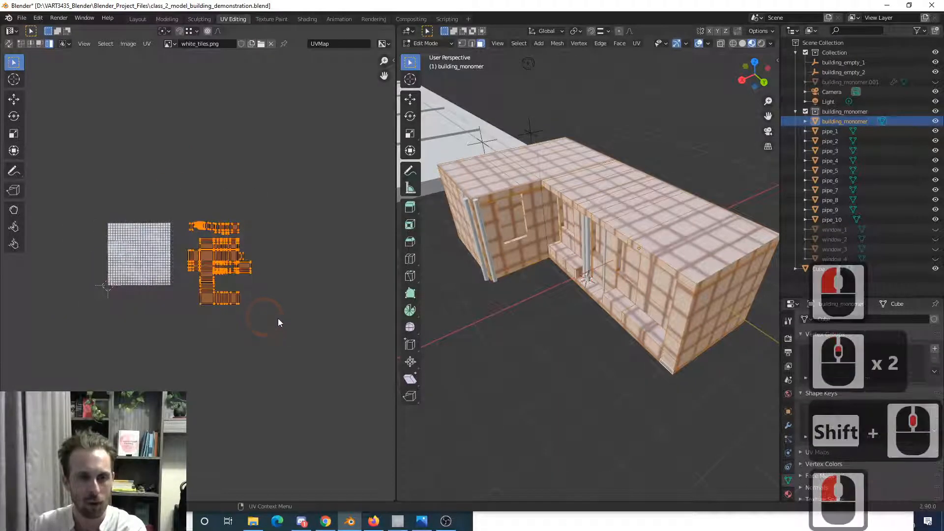
key(s)
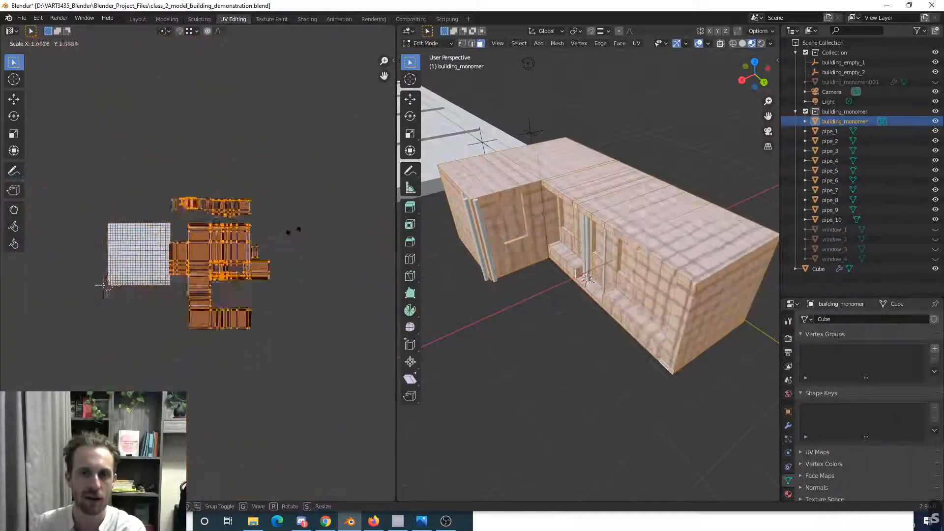
key(Escape)
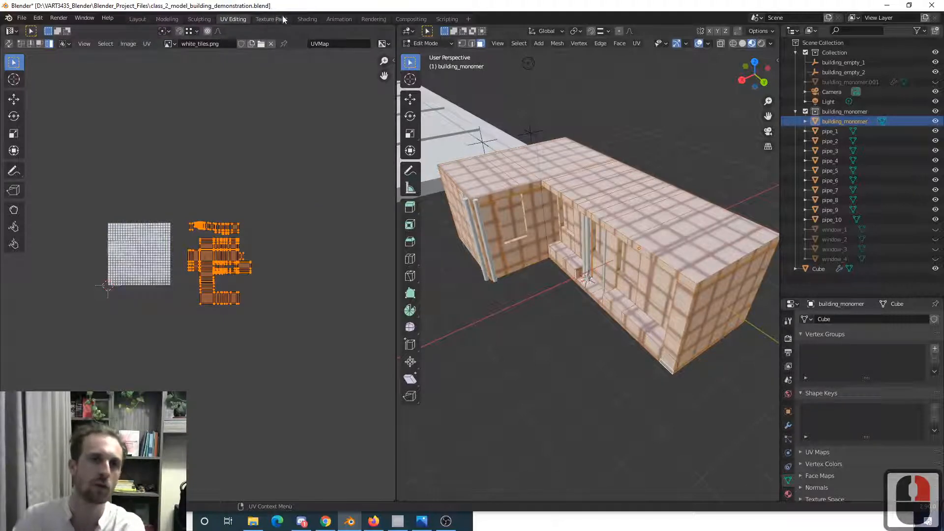
click(305, 19)
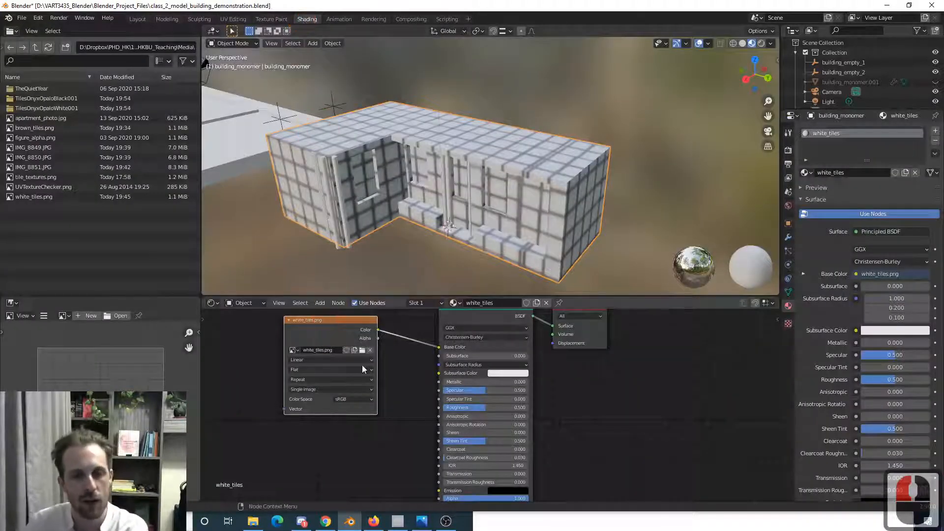
- Add a Mapping node and place it in front of the white_tiles.png texture node
scroll(362, 365, down, 3)
middle_drag(328, 367, 379, 382)
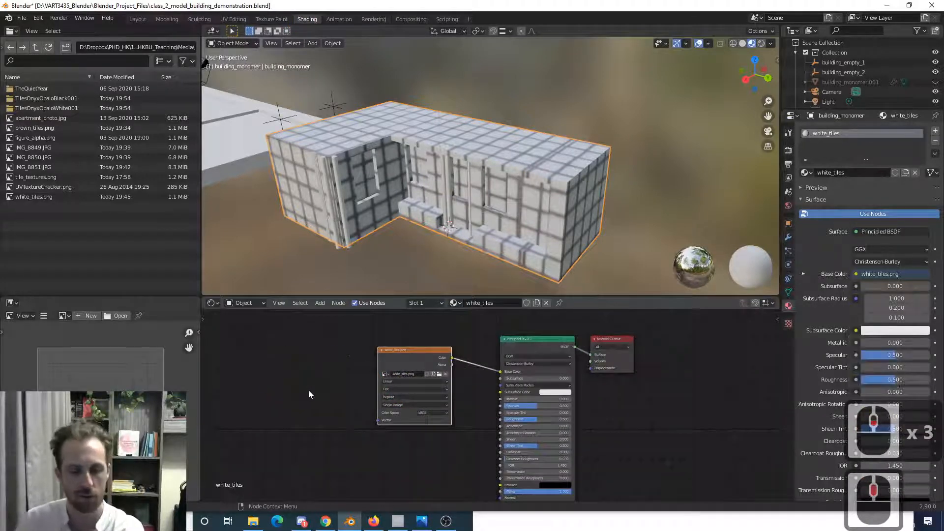
key(shift+a)
mouse_move(306, 397)
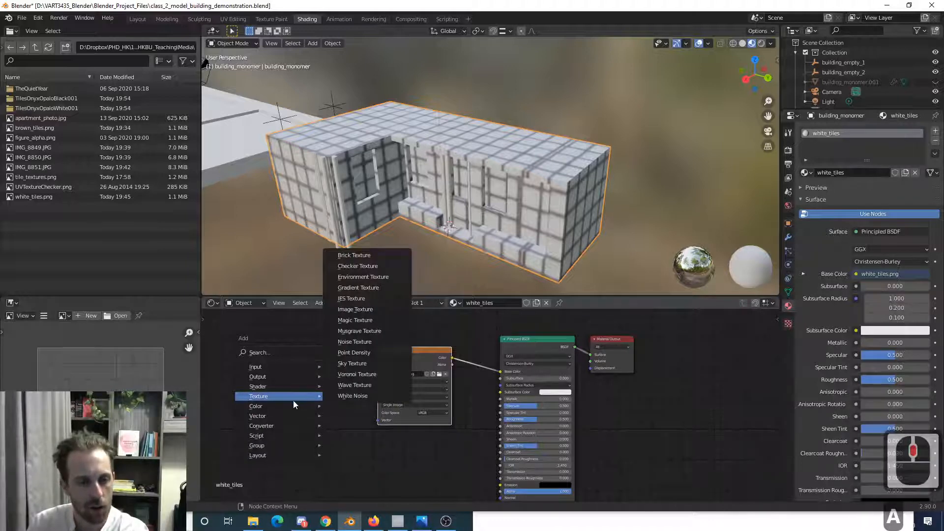
mouse_move(282, 414)
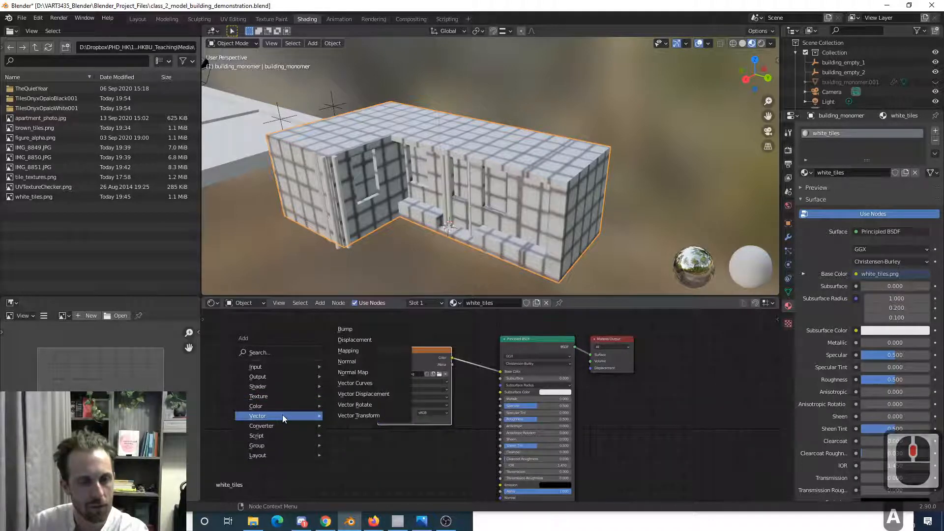
click(364, 349)
click(312, 344)
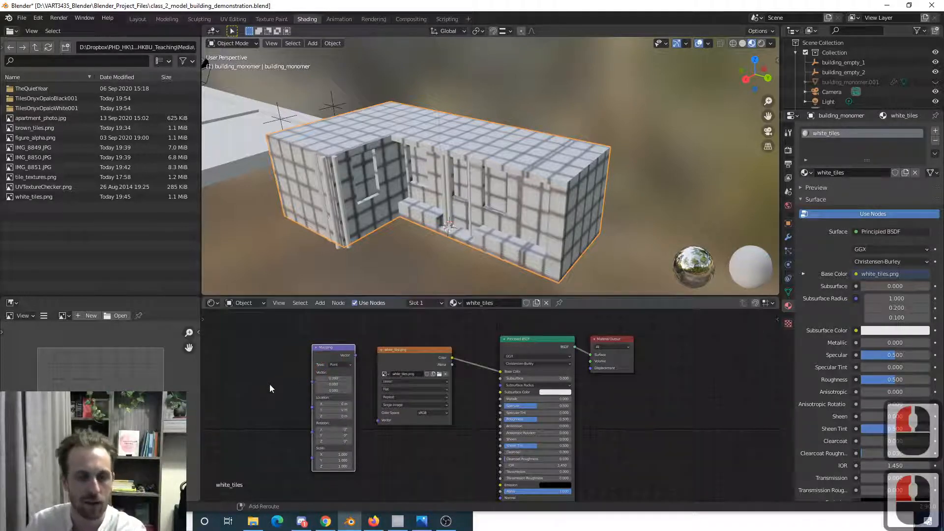
- Add a UV Map node and place it in front of the Mapping node
key(shift+a)
mouse_move(261, 336)
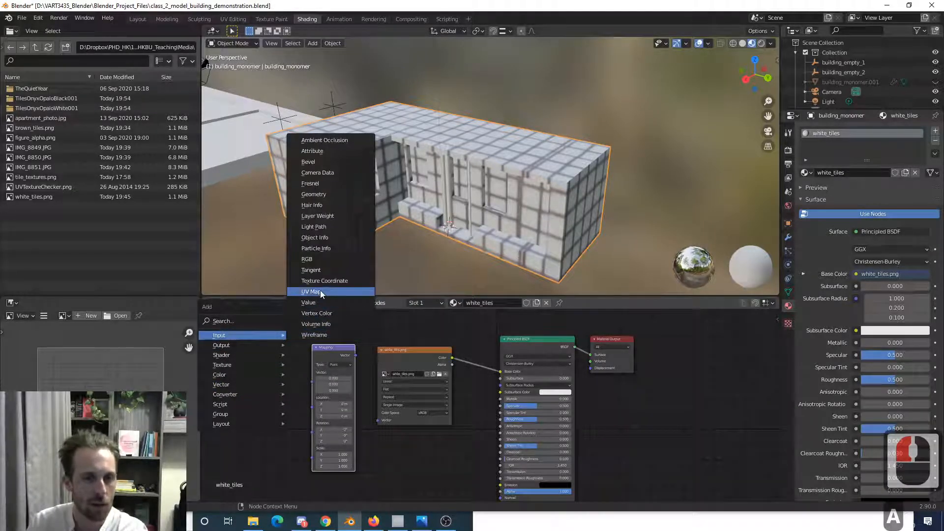
click(320, 290)
click(241, 342)
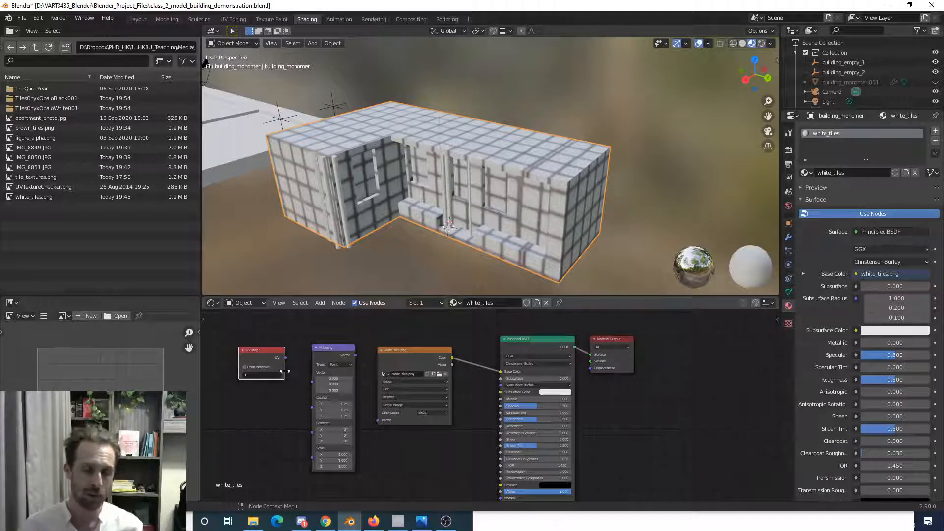
- Choose UVMap in the UV Map node and connect it through the Mapping node to the white_tiles.png texture's Vector input
scroll(252, 382, up, 3)
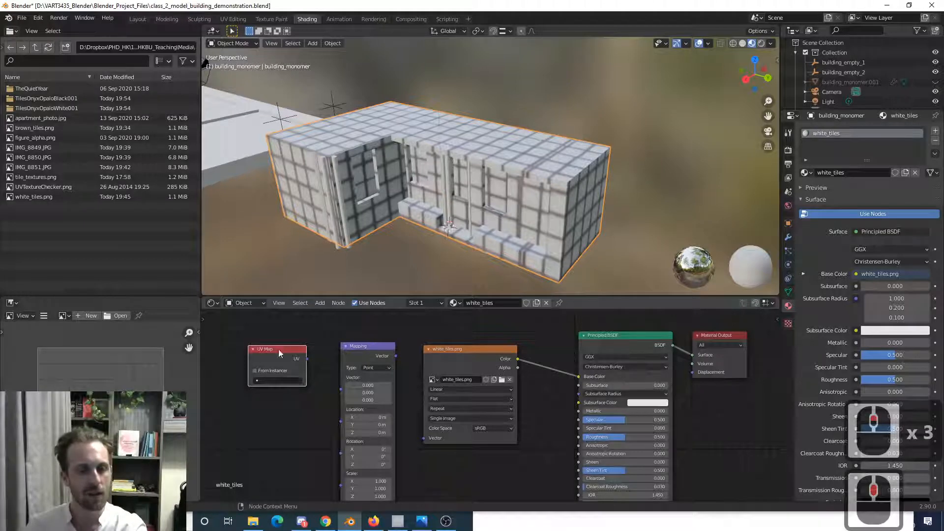
click(272, 381)
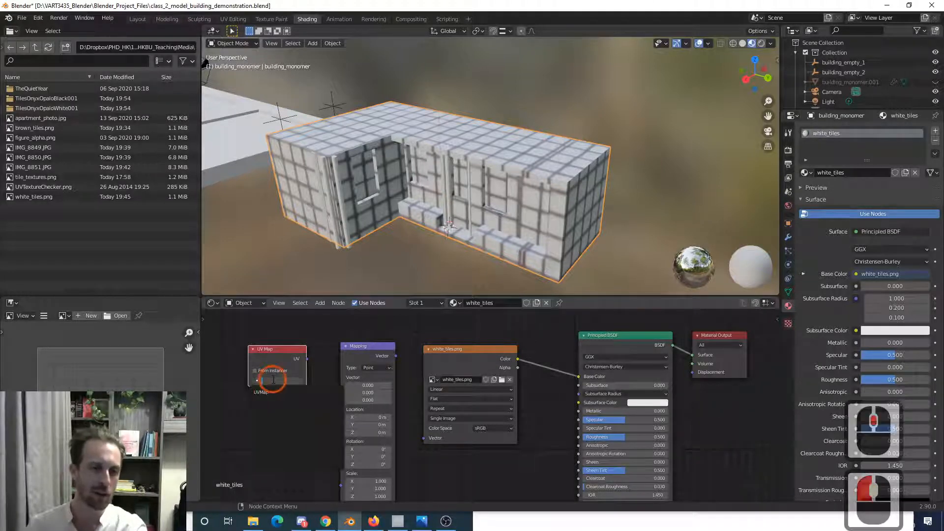
click(267, 391)
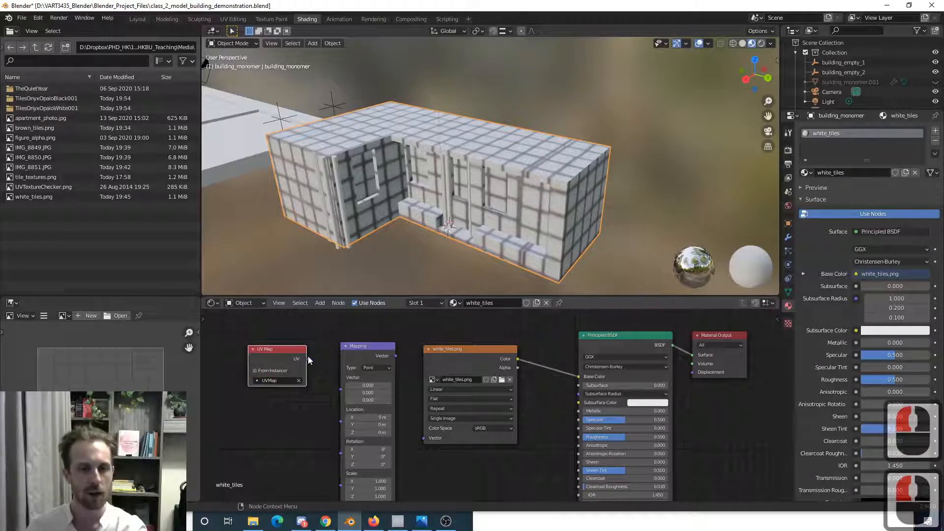
drag(306, 359, 339, 392)
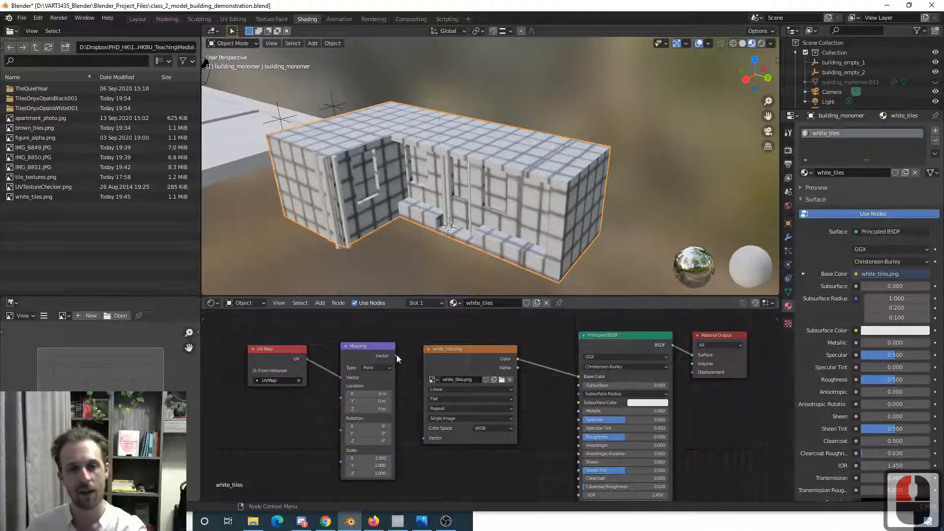
drag(396, 355, 424, 436)
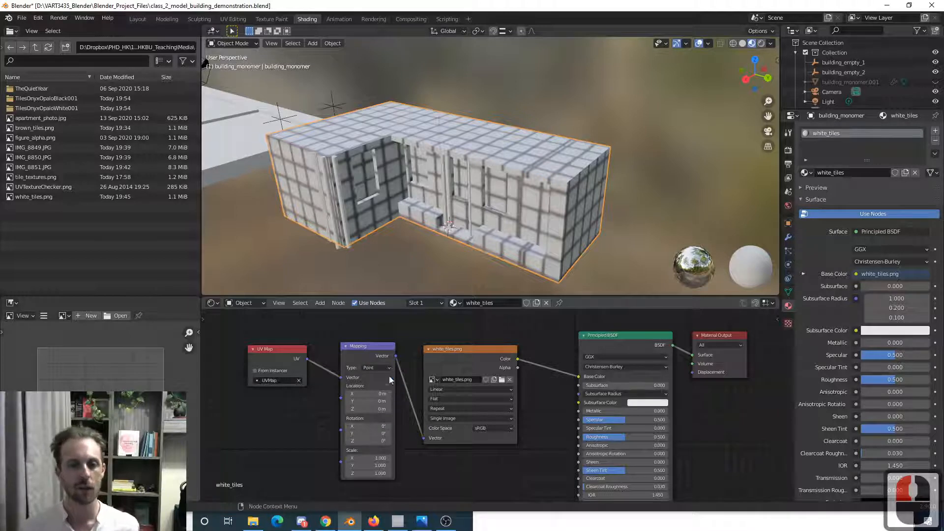
- Try a different X scale on the Mapping node, then set it back to 1
mouse_move(370, 456)
mouse_down()
mouse_move(418, 456)
mouse_move(329, 455)
mouse_move(373, 459)
mouse_up()
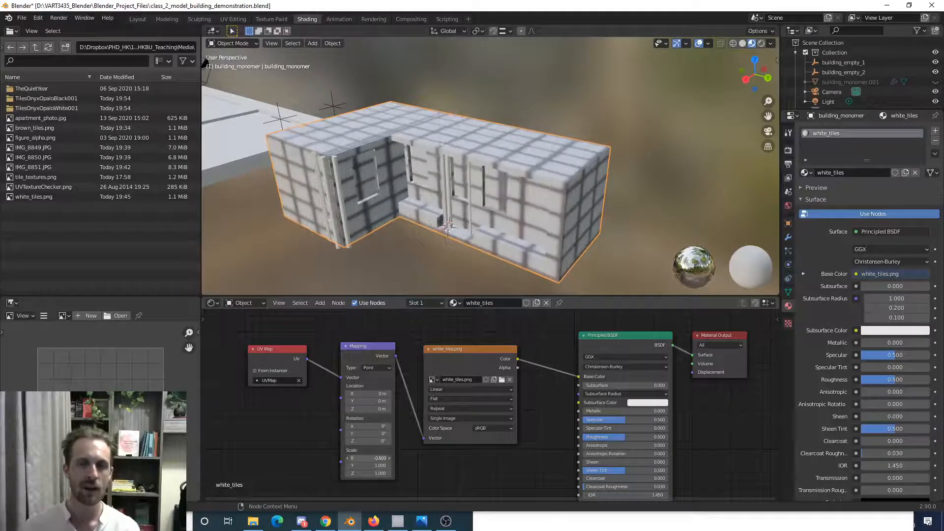
double_click(374, 459)
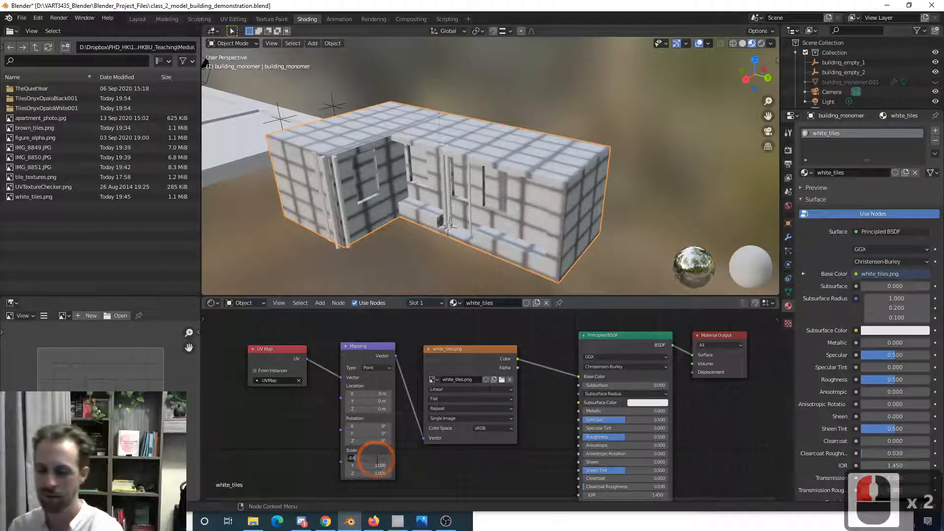
text(1)
key(Return)
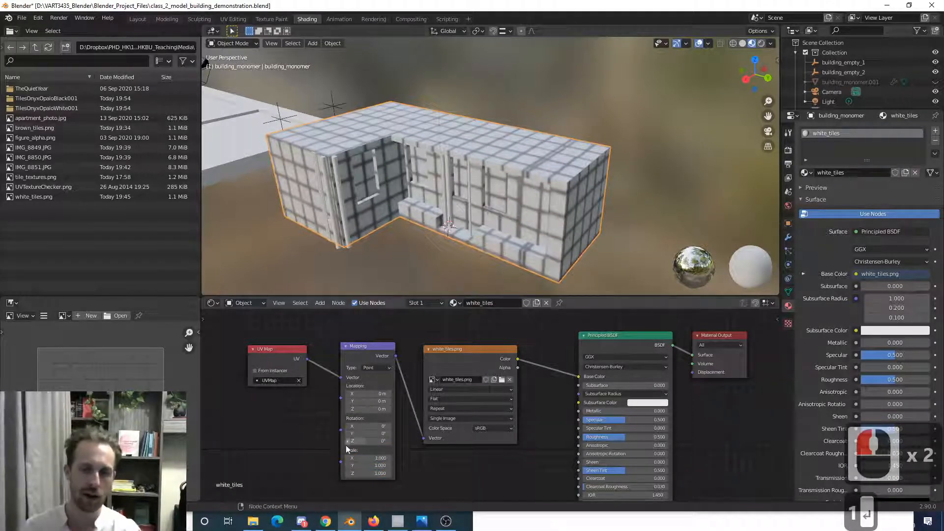
- Set the Mapping node's X, Y and Z scale to 10
drag(365, 457, 363, 479)
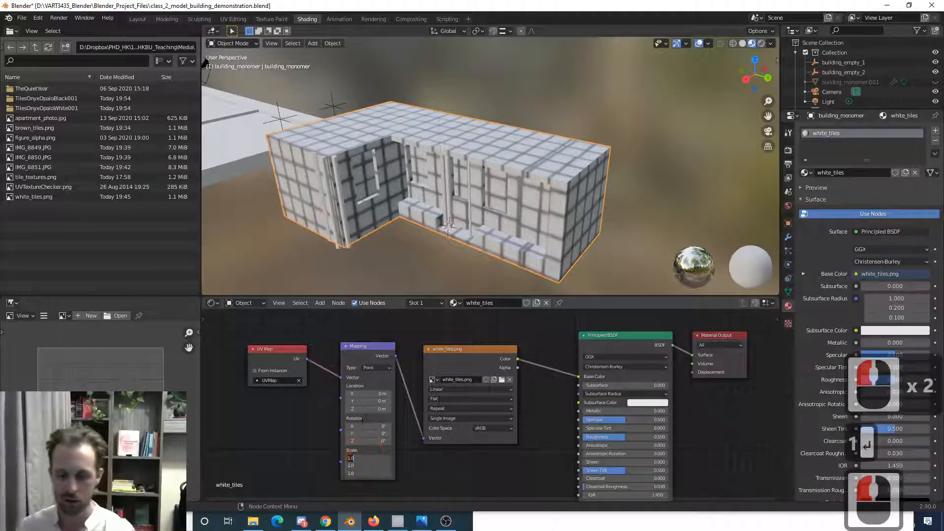
text(10)
key(Return)
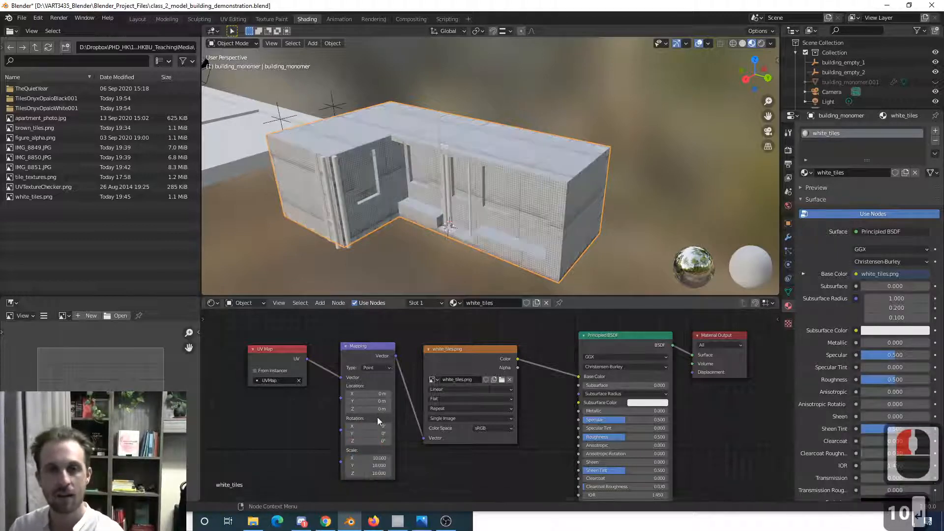
- Examine the tile size and the texture's repeat lines on the building's front, ledges and back wall
scroll(482, 240, up, 2)
shift+middle_drag(487, 242, 441, 129)
scroll(489, 190, up, 6)
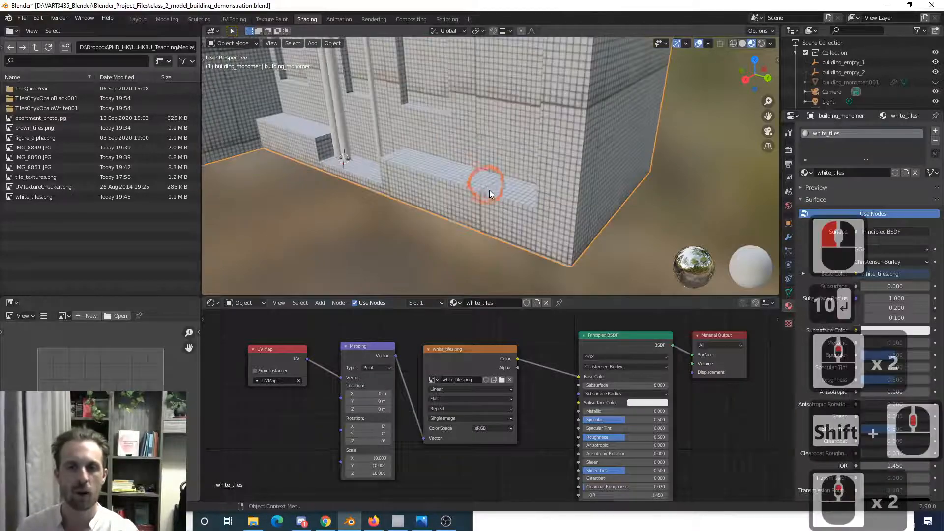
scroll(486, 212, up, 2)
middle_drag(488, 209, 391, 218)
scroll(506, 194, up, 2)
scroll(417, 179, down, 2)
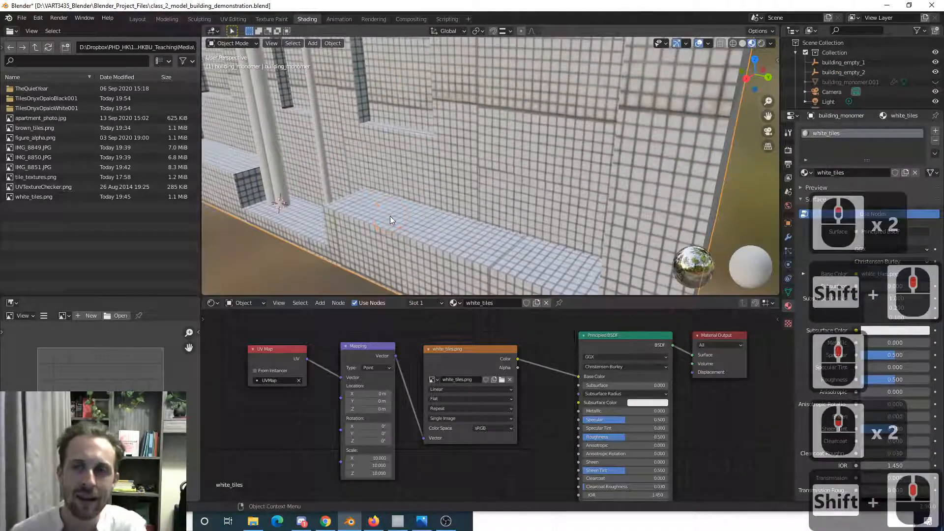
shift+middle_drag(461, 196, 232, 198)
scroll(406, 246, up, 1)
scroll(391, 210, down, 5)
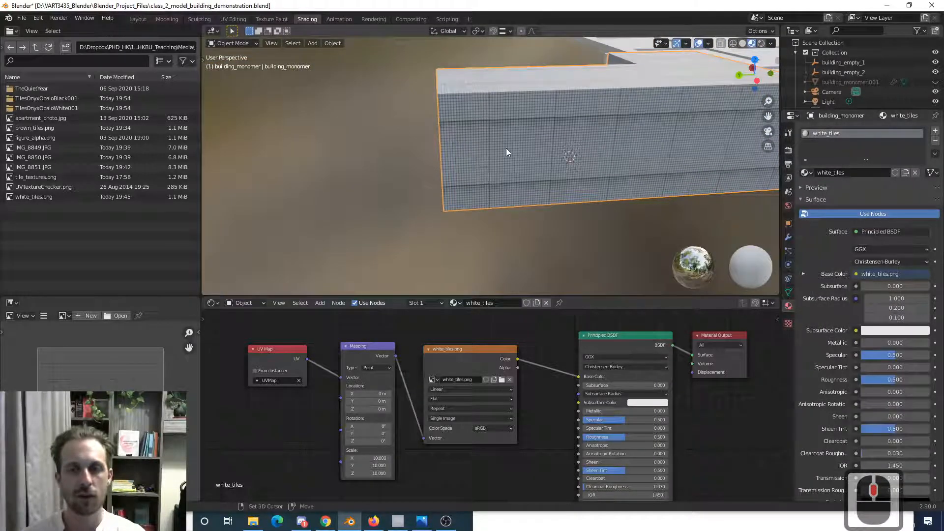
shift+middle_drag(505, 148, 453, 189)
- Switch to GIMP to examine the tile grid and edges of the white_tiles image, then return to Blender
key(alt+Tab)
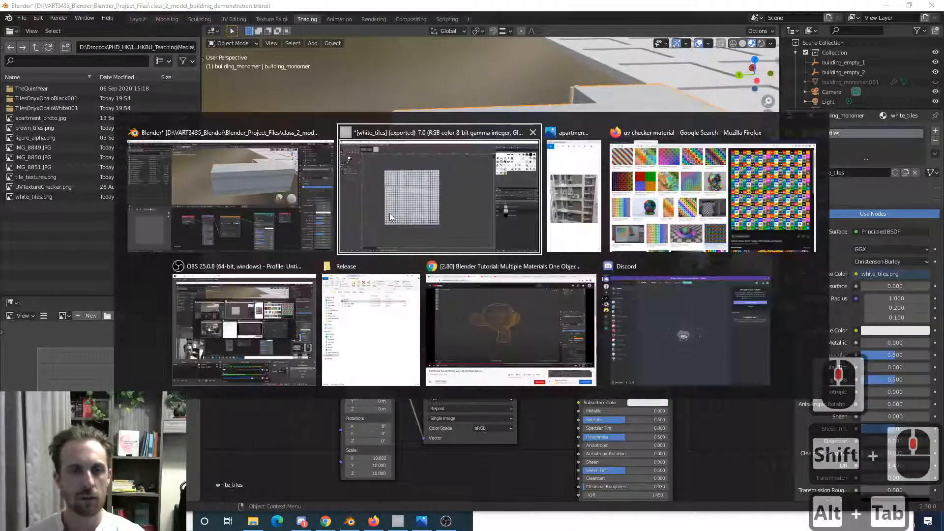
alt+click(394, 209)
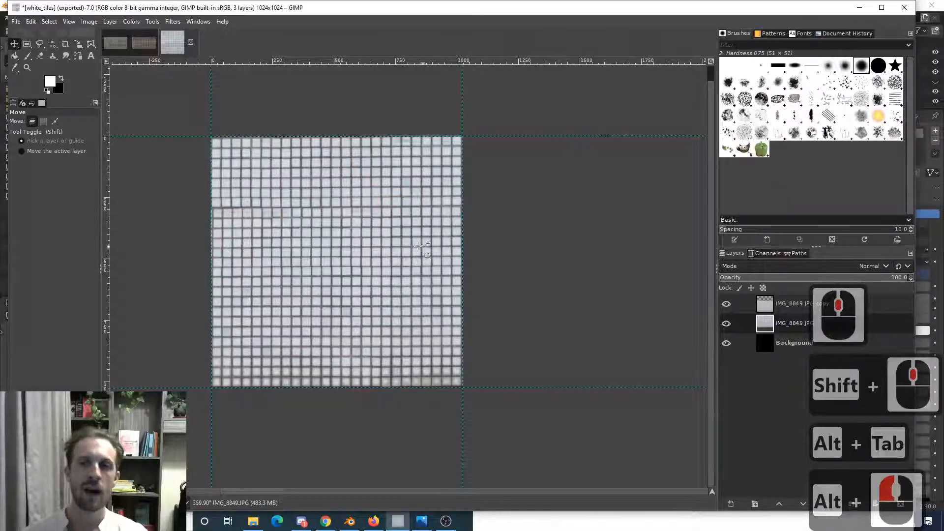
scroll(305, 260, down, 3)
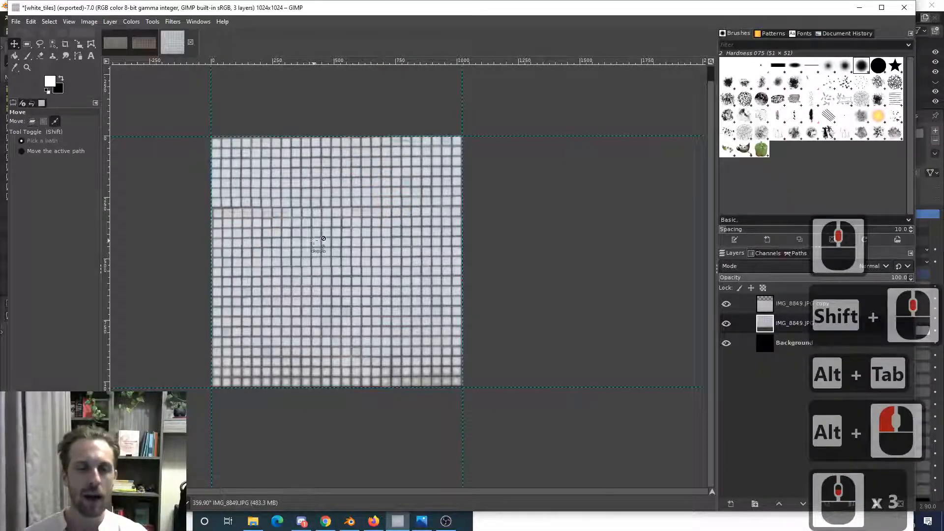
ctrl+scroll(313, 251, down, 5)
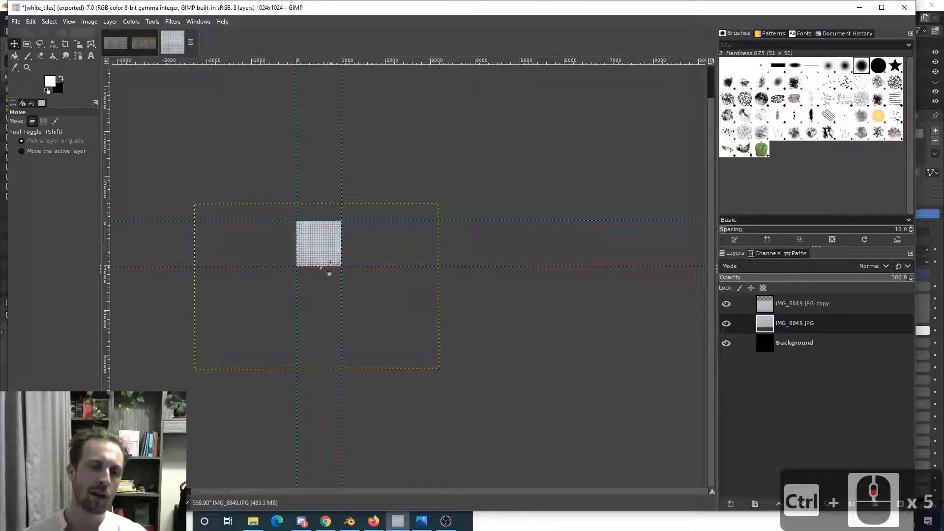
ctrl+scroll(318, 265, up, 3)
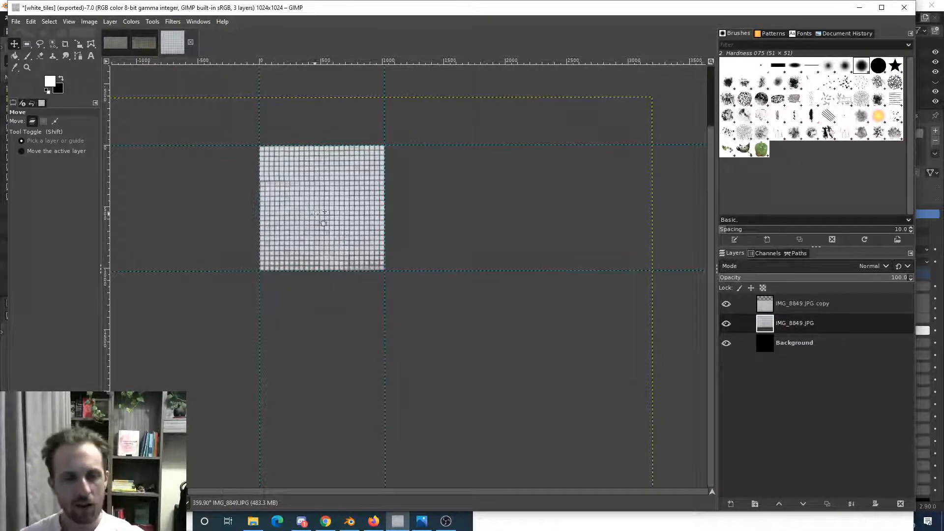
ctrl+scroll(336, 238, up, 5)
middle_drag(327, 224, 328, 225)
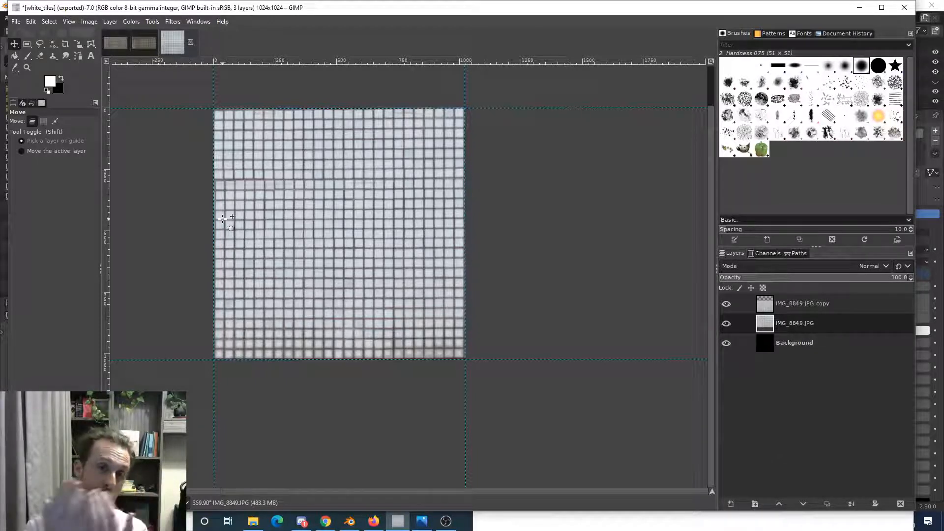
key(alt+Tab)
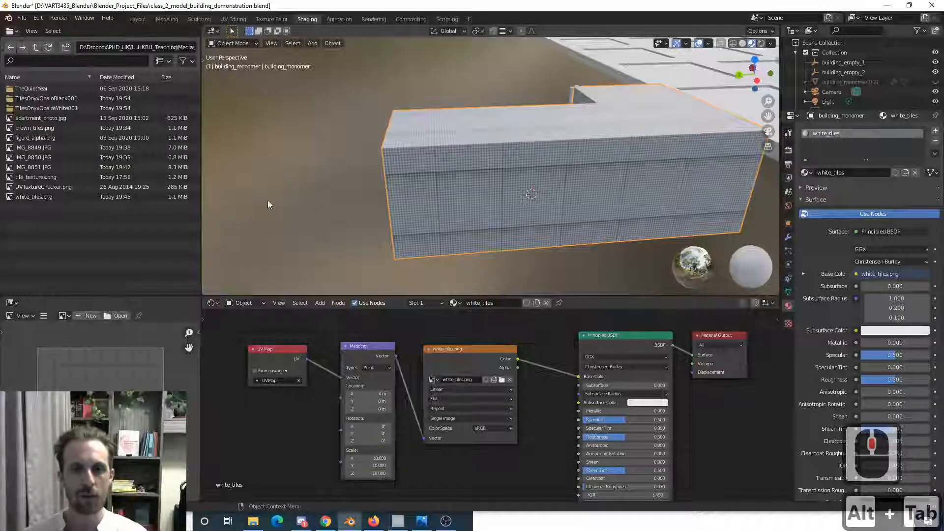
- Deselect the building and examine the repeating tile pattern on its walls and roof from several angles
middle_drag(381, 181, 530, 193)
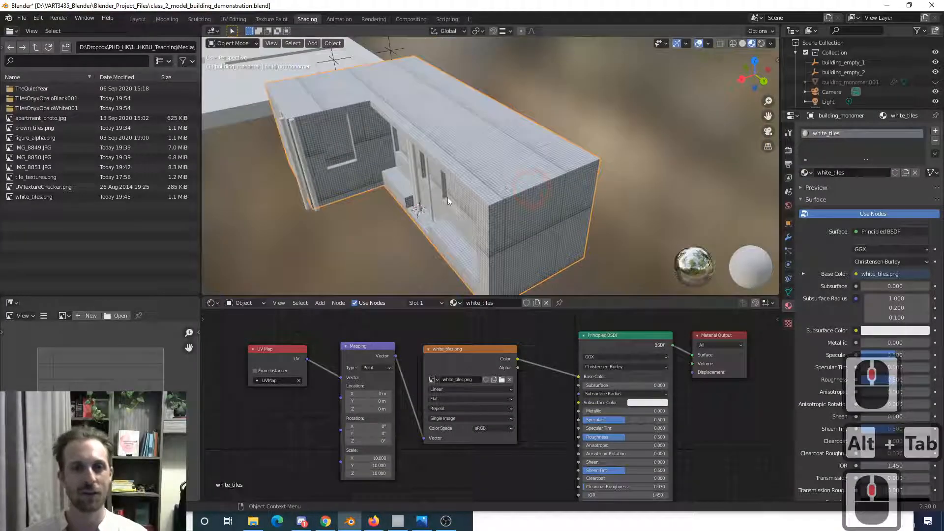
mouse_move(449, 201)
middle_down()
mouse_move(474, 175)
mouse_move(481, 200)
mouse_move(456, 205)
mouse_move(471, 200)
mouse_move(463, 182)
mouse_move(460, 193)
middle_up()
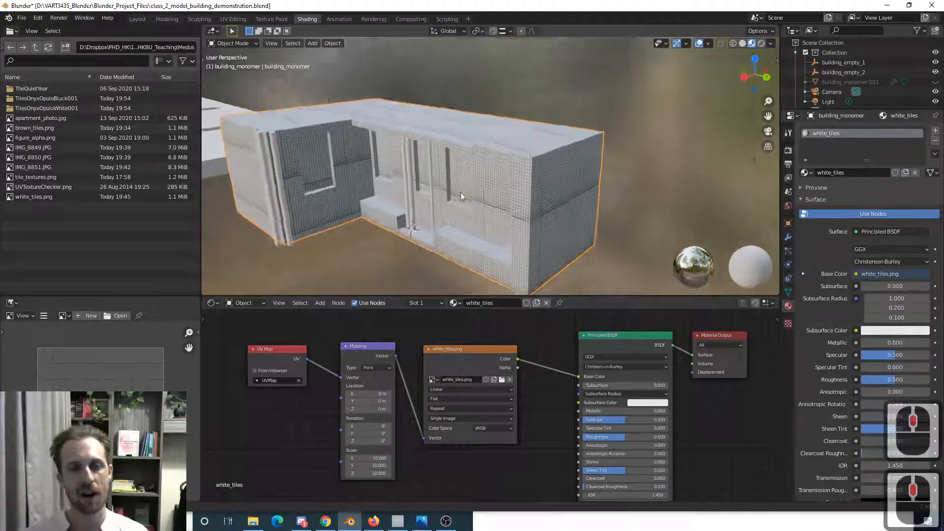
scroll(461, 193, up, 5)
shift+middle_drag(442, 152, 428, 169)
scroll(447, 161, down, 3)
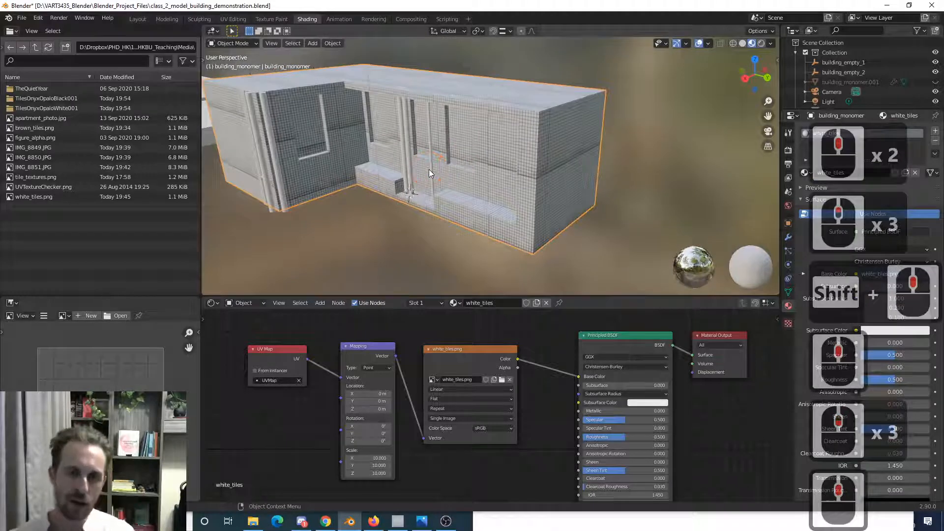
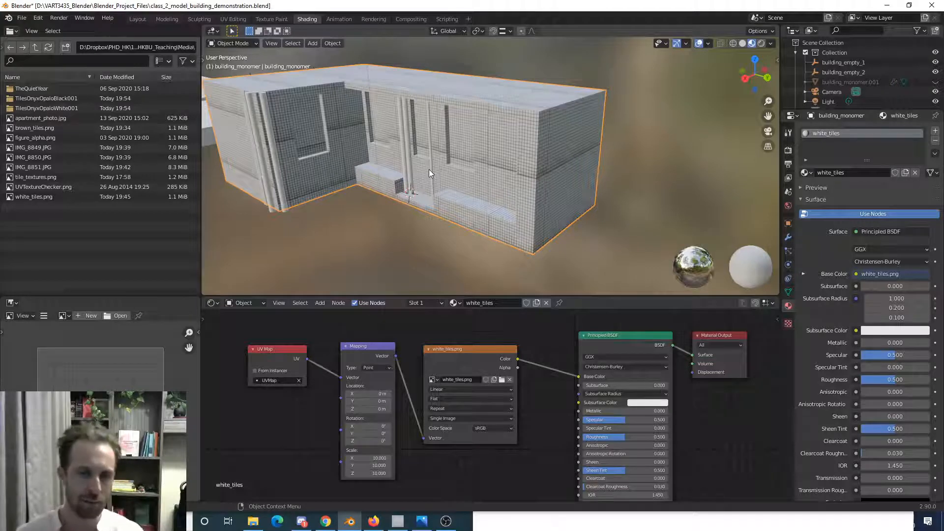
click(394, 243)
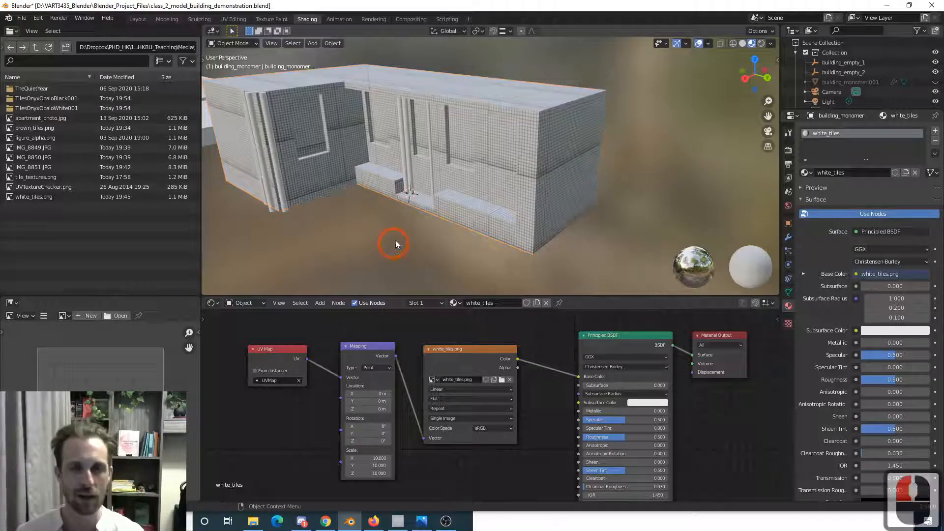
middle_drag(396, 240, 435, 200)
scroll(420, 200, up, 2)
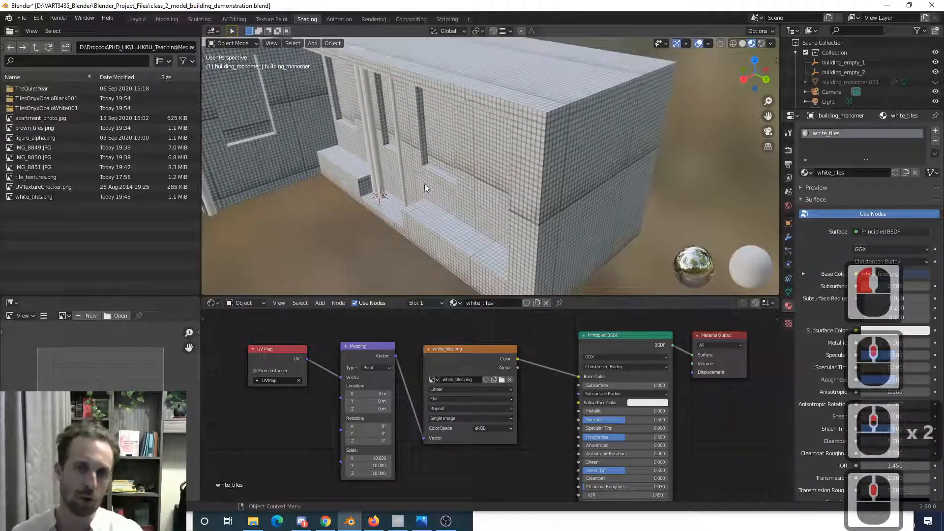
scroll(529, 199, down, 2)
middle_drag(510, 187, 497, 198)
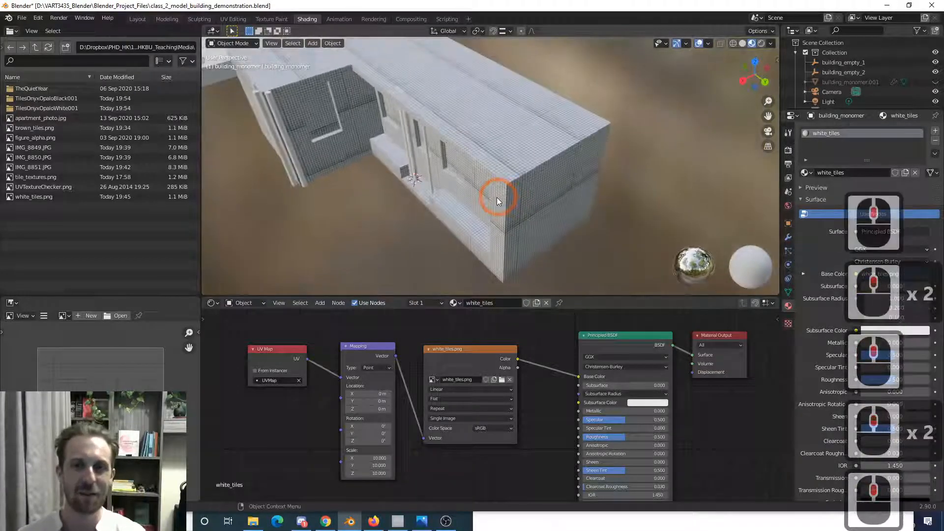
scroll(497, 198, up, 2)
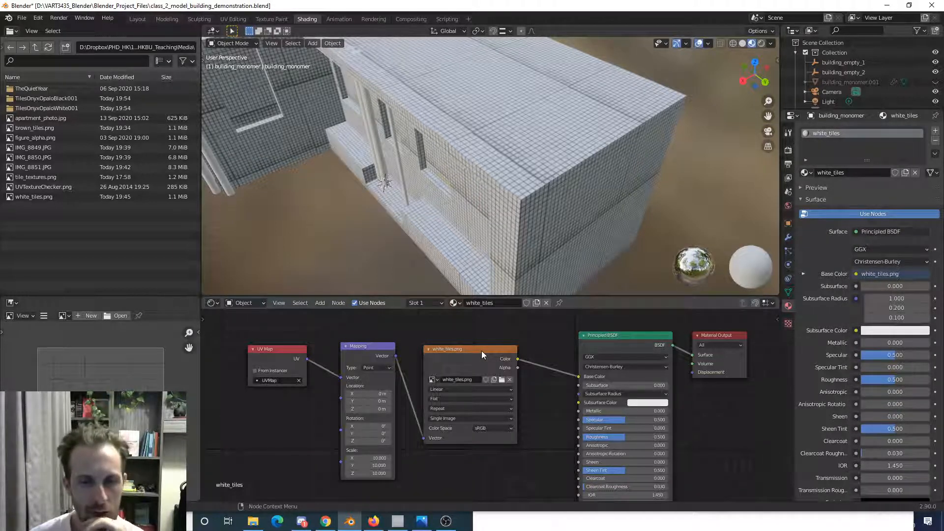
- Replace the white_tiles.png texture node with the TilesOnyxOpaloWhite001 COL_3K.jpg image from that texture set's REGULAR\3K folder
mouse_move(482, 350)
mouse_down()
mouse_move(475, 344)
mouse_move(485, 341)
mouse_up()
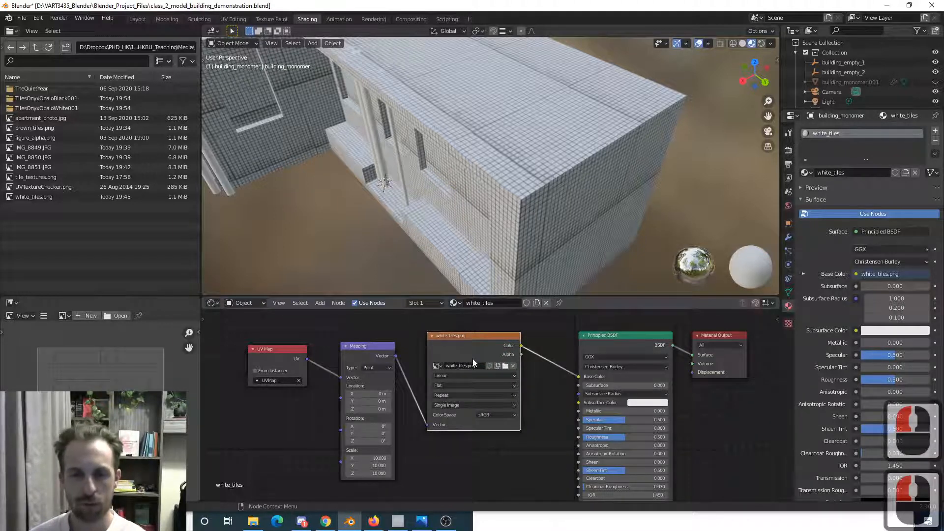
key(Delete)
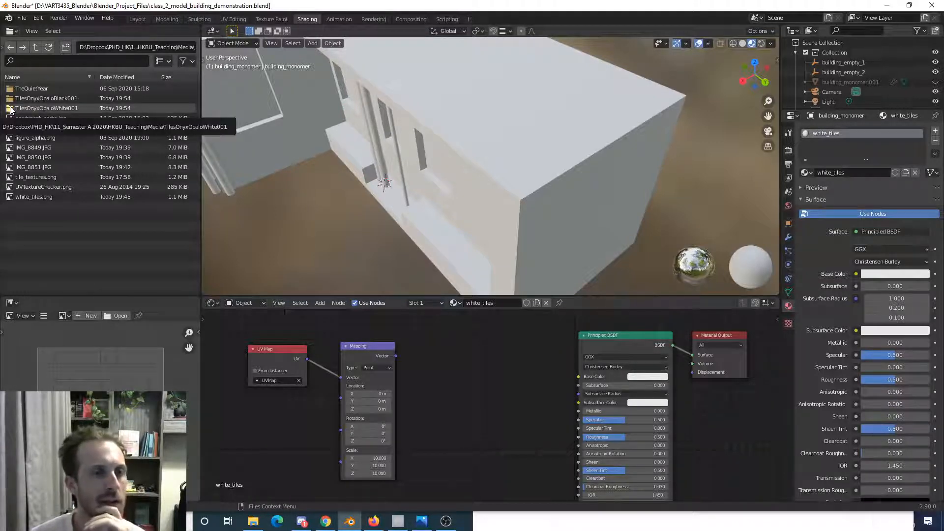
double_click(10, 108)
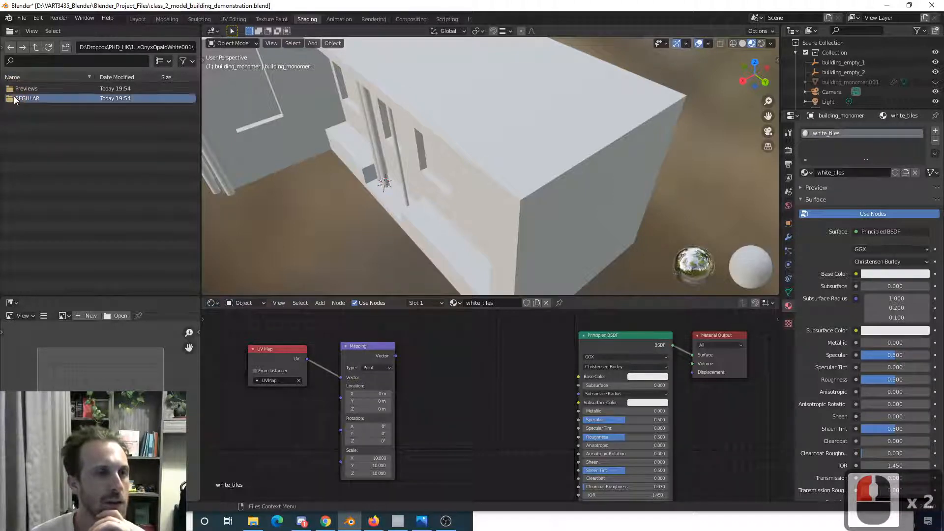
double_click(14, 100)
double_click(10, 90)
drag(12, 92, 441, 342)
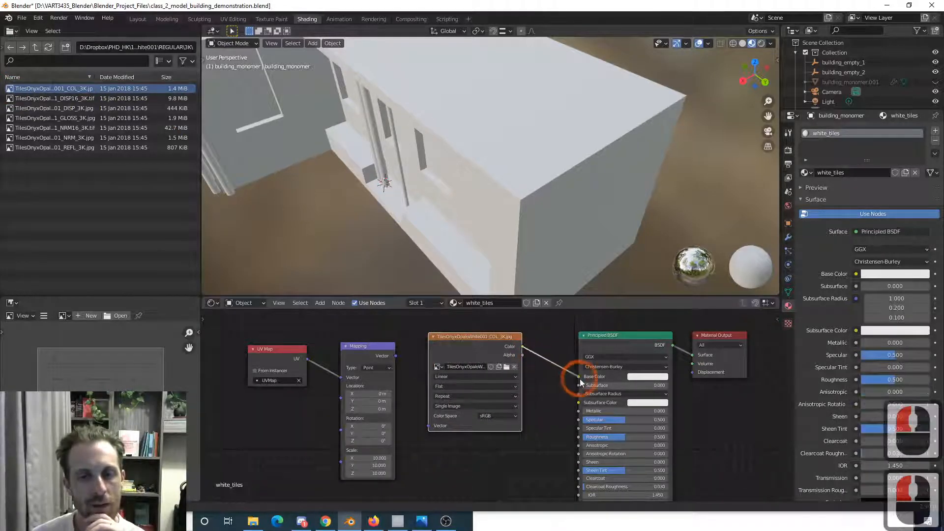
- Connect the onyx tile color texture's Color output to the Principled BSDF's Base Color and check the whole building
drag(580, 383, 581, 381)
scroll(548, 242, down, 2)
middle_drag(545, 239, 547, 204)
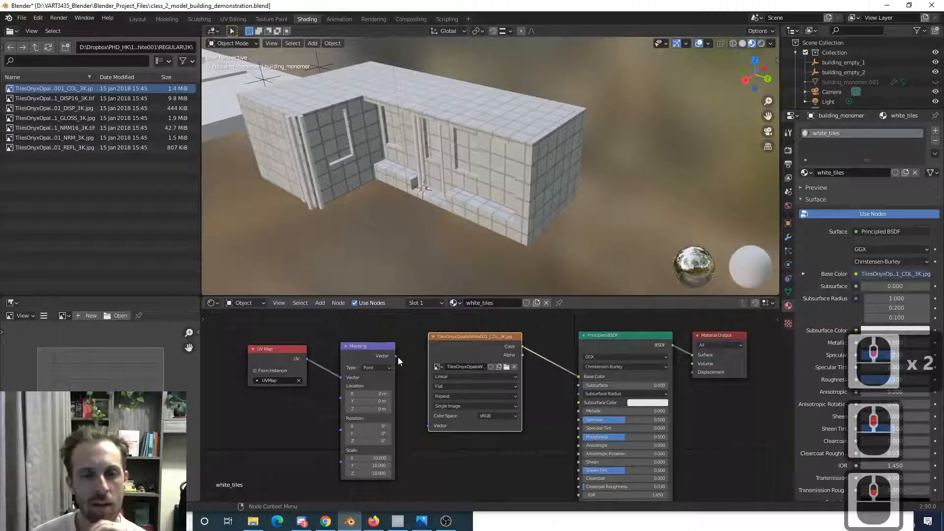
- Connect the Mapping node's Vector output to the onyx tile texture's Vector input and check the tiling up close
drag(396, 356, 429, 425)
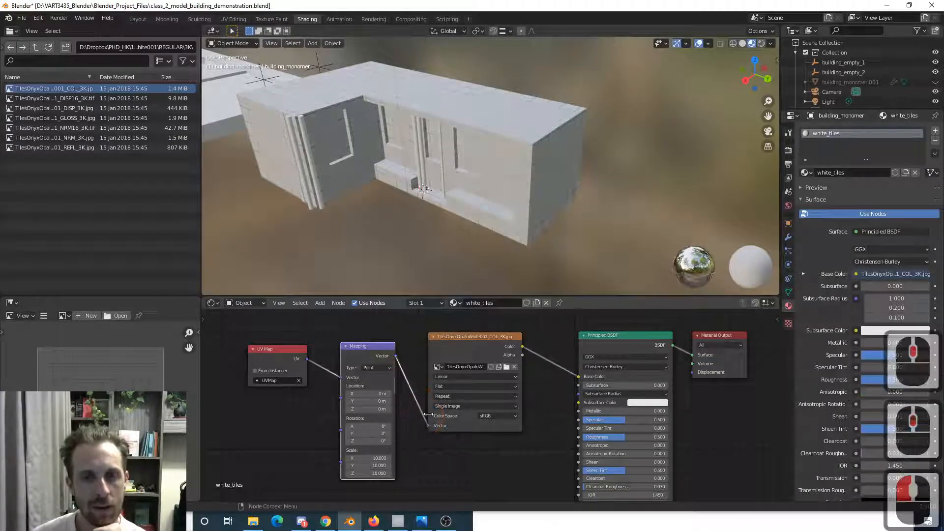
scroll(465, 237, up, 6)
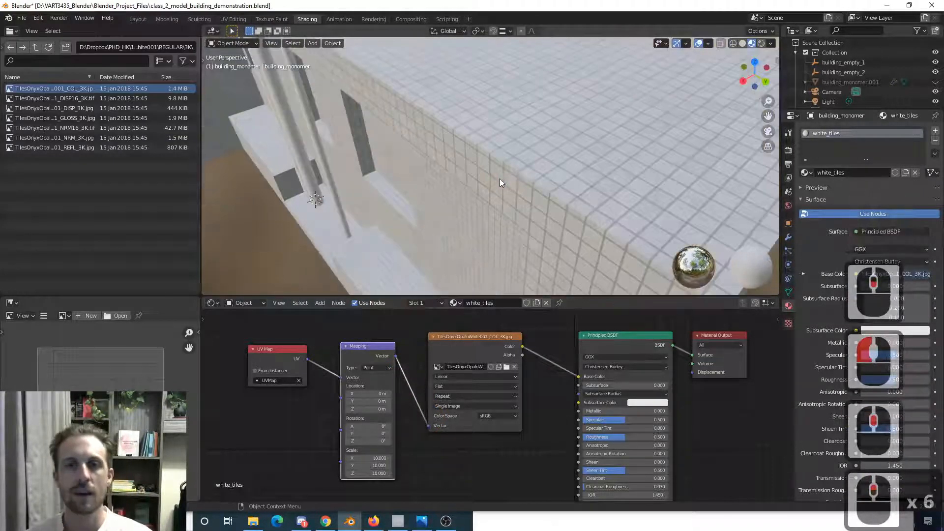
mouse_move(502, 179)
middle_down()
mouse_move(442, 178)
mouse_move(362, 139)
mouse_move(394, 158)
mouse_move(487, 142)
mouse_move(447, 137)
mouse_move(456, 144)
middle_up()
scroll(432, 183, down, 3)
scroll(362, 129, up, 2)
scroll(470, 137, up, 3)
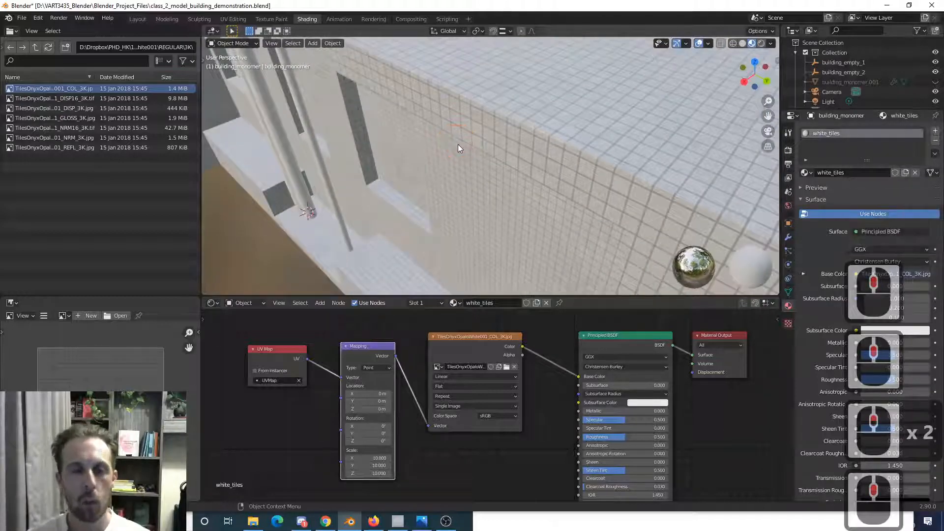
- Examine the onyx tile scale on the building's facade, side walls and roof from near and far
scroll(460, 147, down, 4)
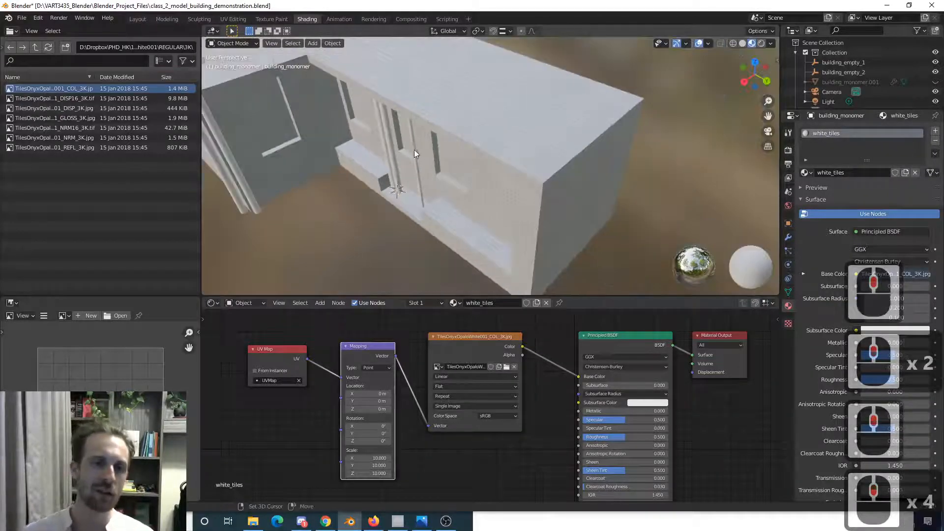
shift+middle_drag(414, 150, 381, 124)
scroll(450, 195, up, 3)
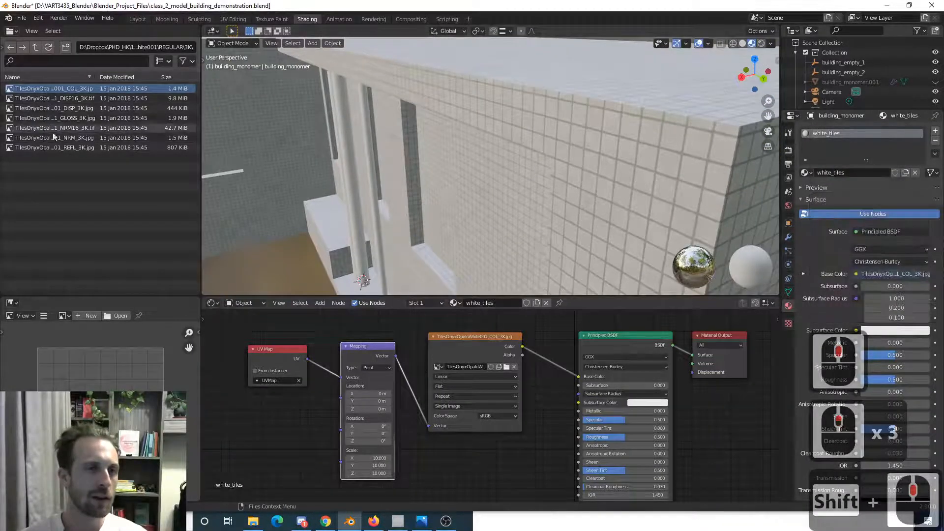
scroll(440, 197, down, 3)
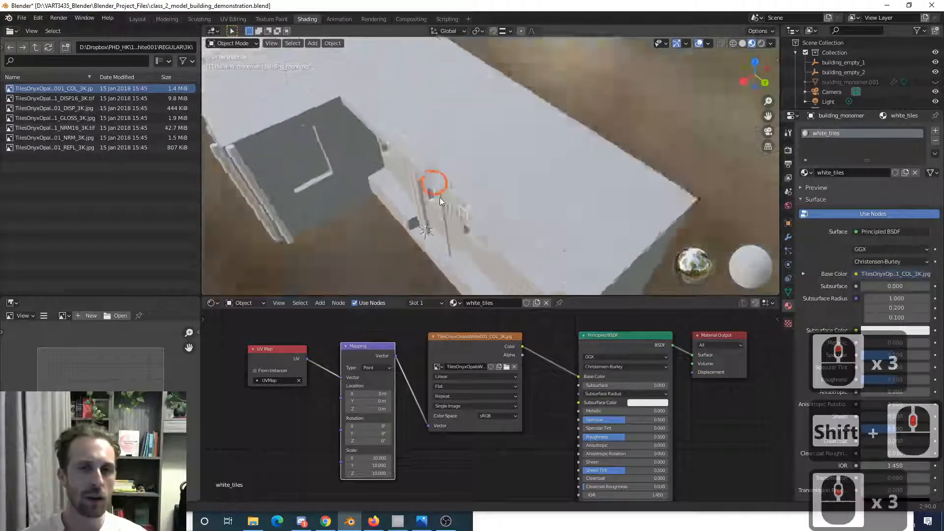
middle_drag(439, 197, 444, 161)
scroll(355, 193, down, 2)
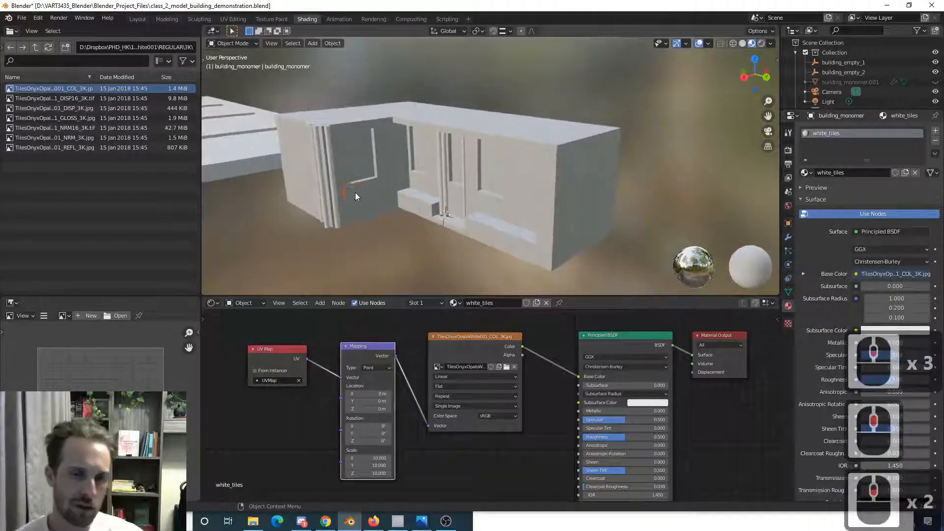
middle_drag(355, 193, 354, 216)
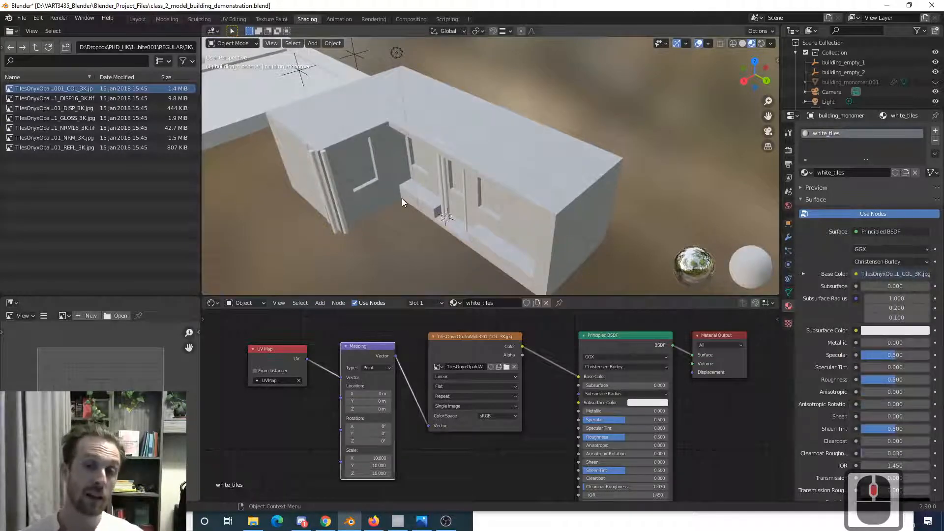
scroll(499, 210, up, 2)
middle_drag(486, 206, 506, 184)
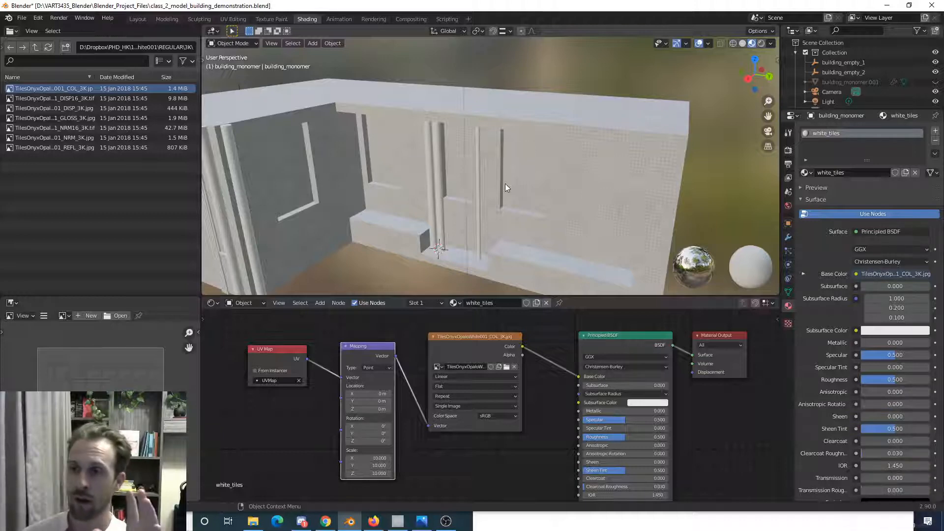
middle_drag(553, 197, 533, 172)
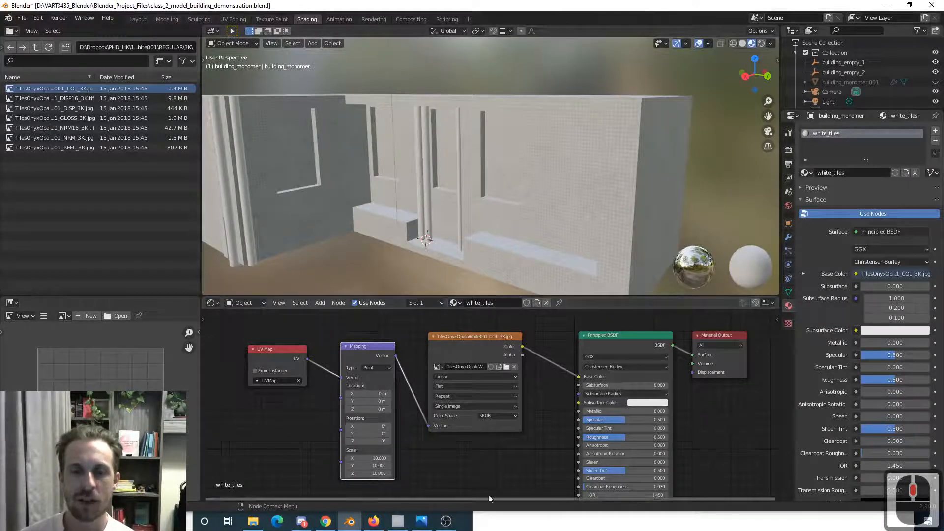
- Select the building and add a second material slot with a new material named brown_tiles
click(513, 144)
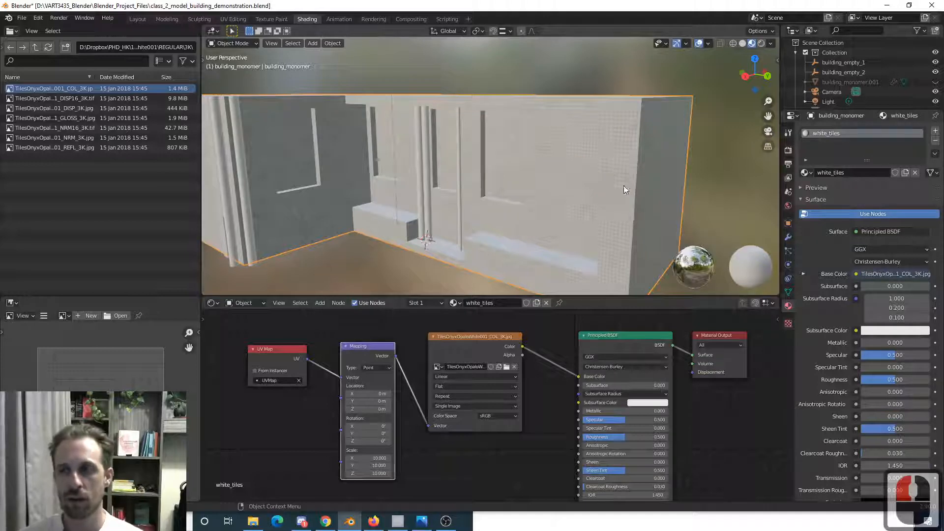
scroll(603, 175, down, 5)
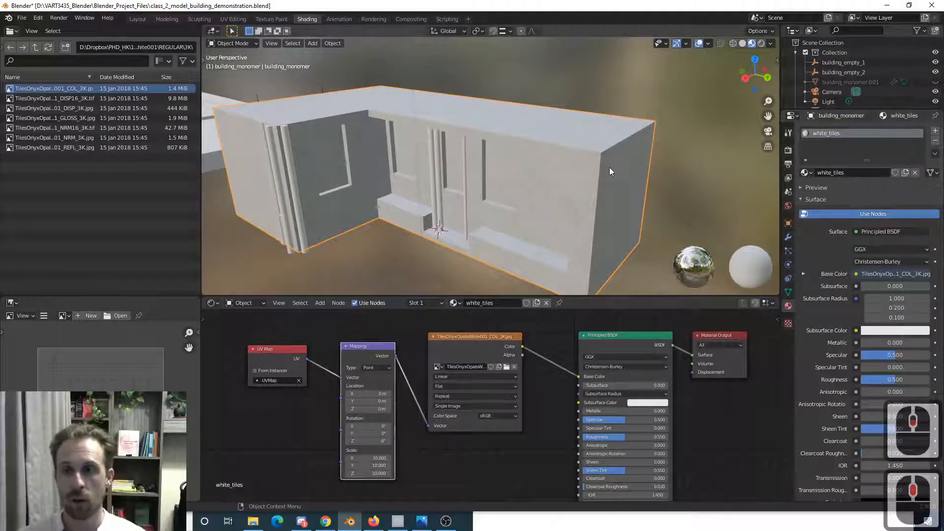
middle_drag(610, 168, 634, 152)
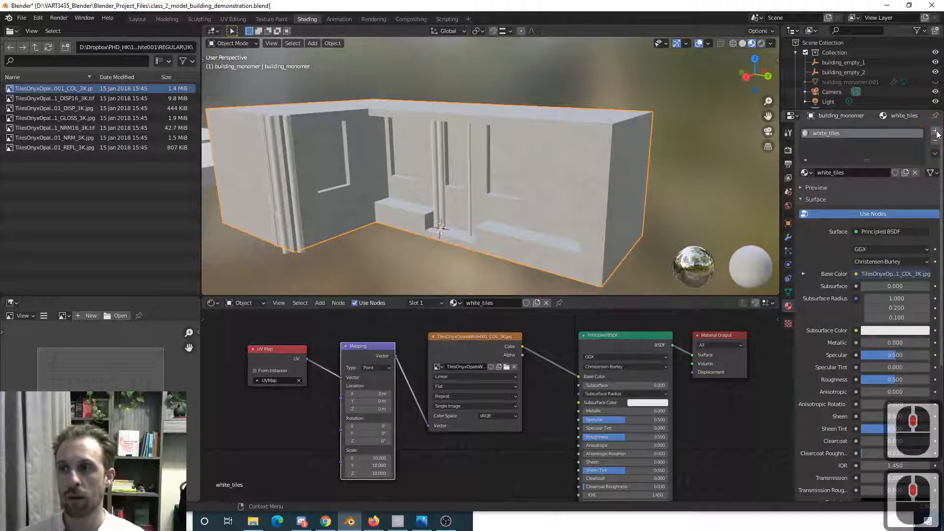
click(937, 132)
click(848, 170)
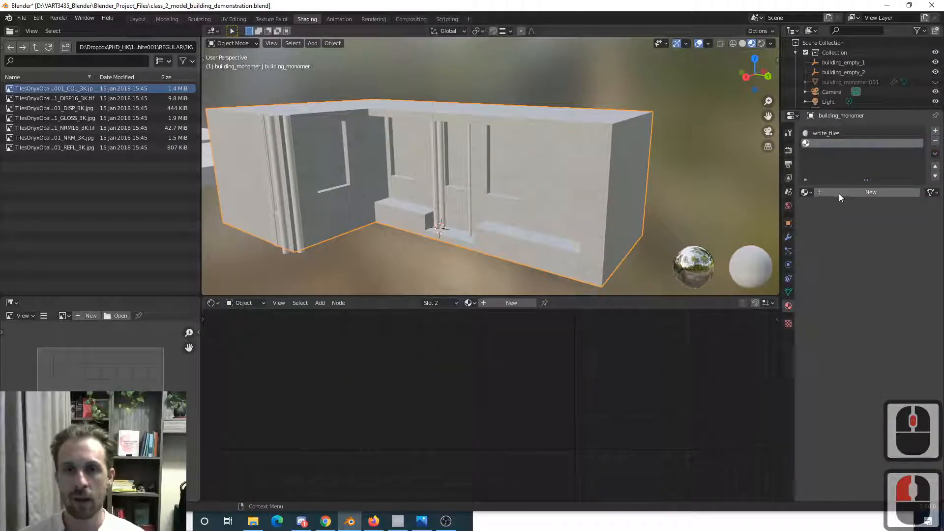
click(839, 193)
double_click(834, 193)
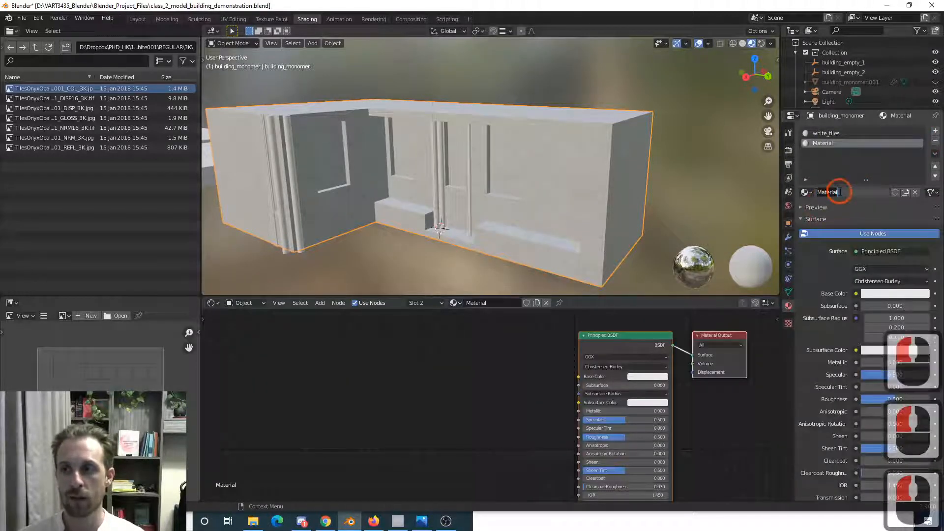
text(brown_tiles)
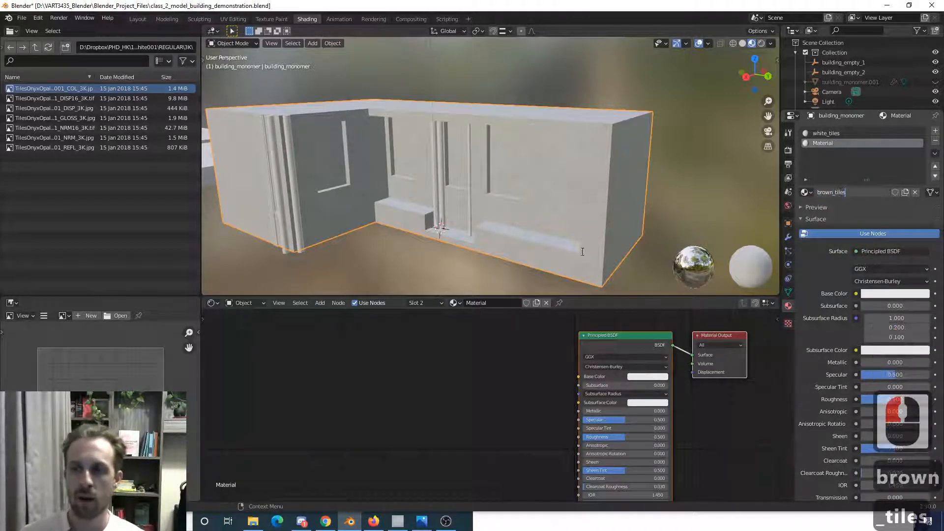
click(535, 343)
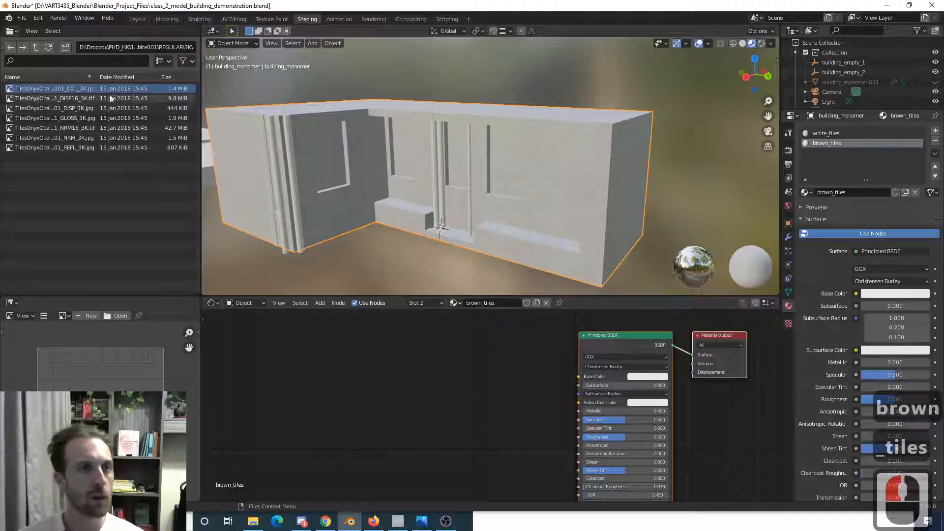
- Add the TilesOnyxOpaloBlack001 COL_3K.jpg image from its REGULAR\3K folder to brown_tiles and connect its Color output to Base Color
click(36, 49)
click(36, 48)
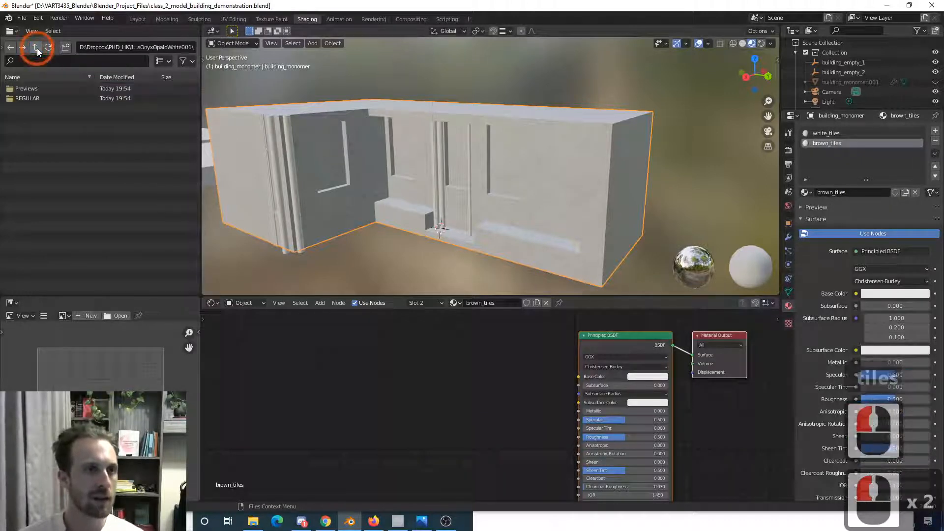
click(37, 49)
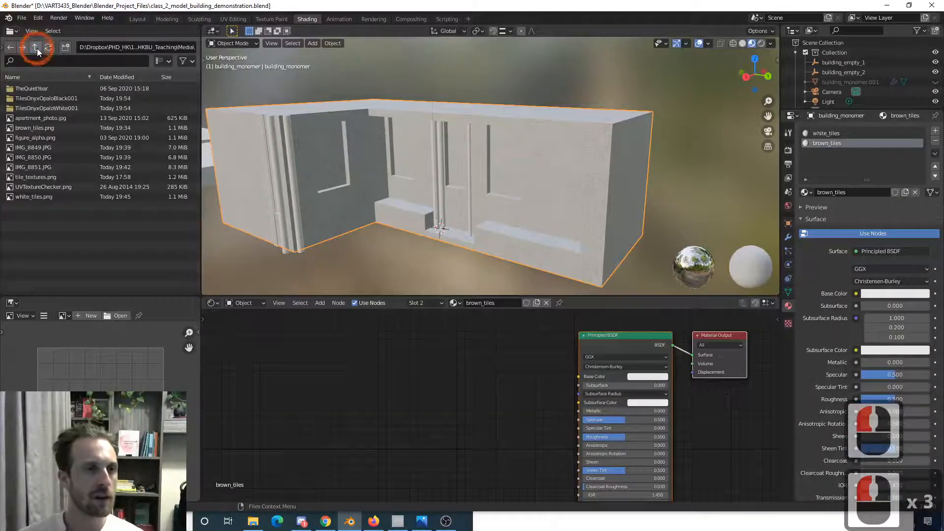
click(11, 98)
double_click(11, 99)
double_click(10, 100)
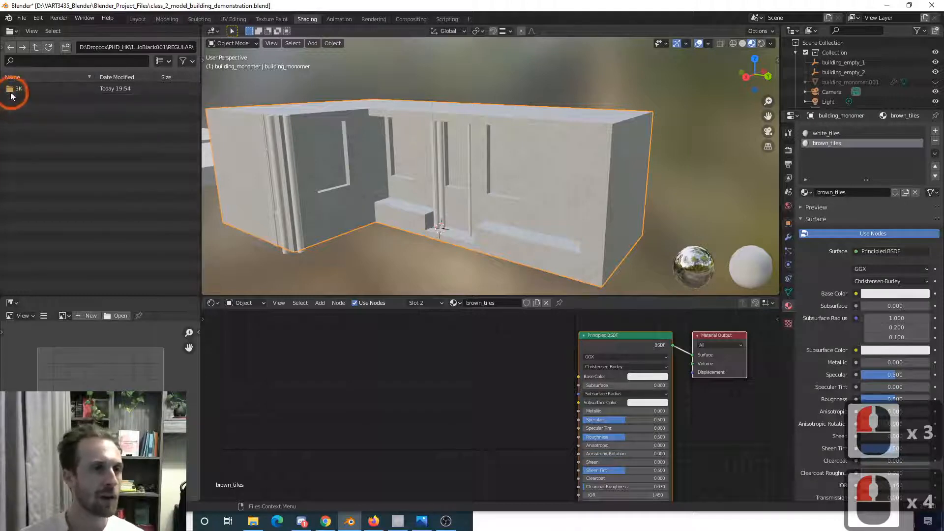
double_click(12, 92)
click(10, 91)
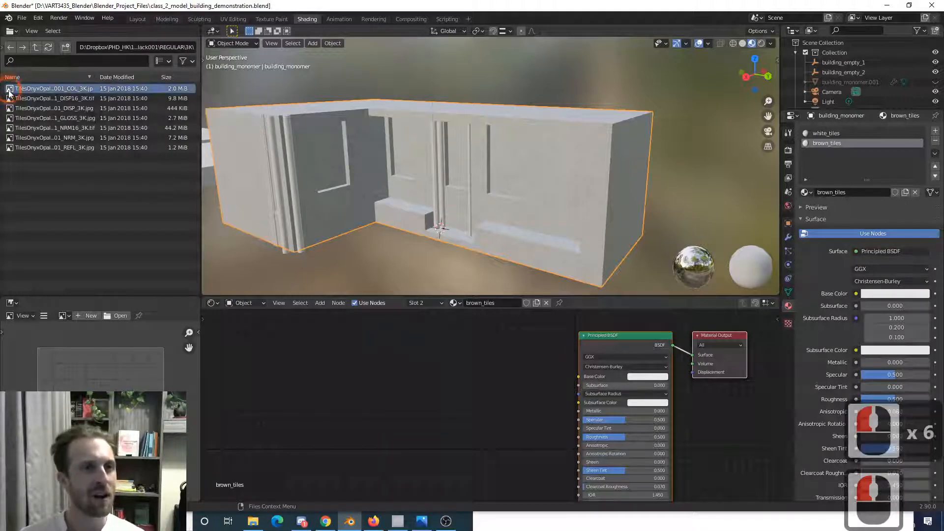
drag(9, 91, 444, 363)
drag(528, 371, 580, 376)
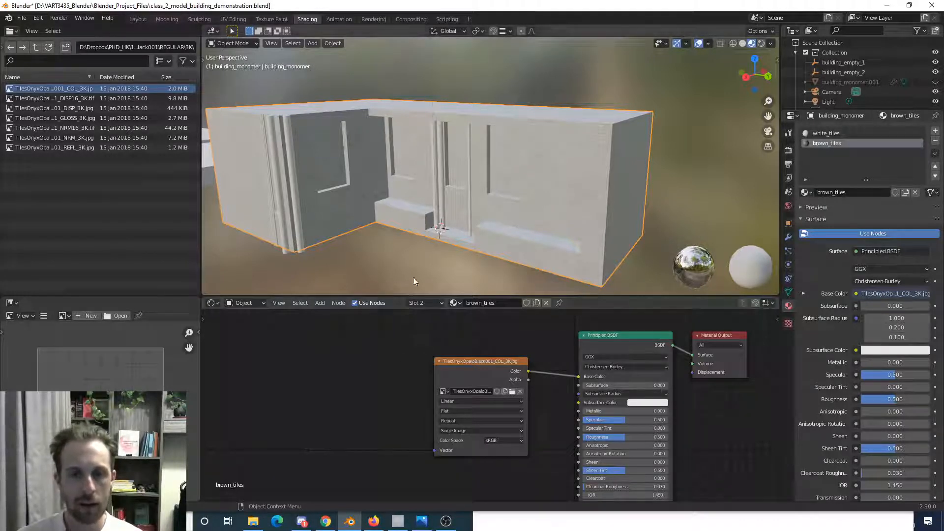
- Enter Edit Mode on the building and select the upper faces of the recessed panels along the front wall
middle_drag(423, 256, 427, 190)
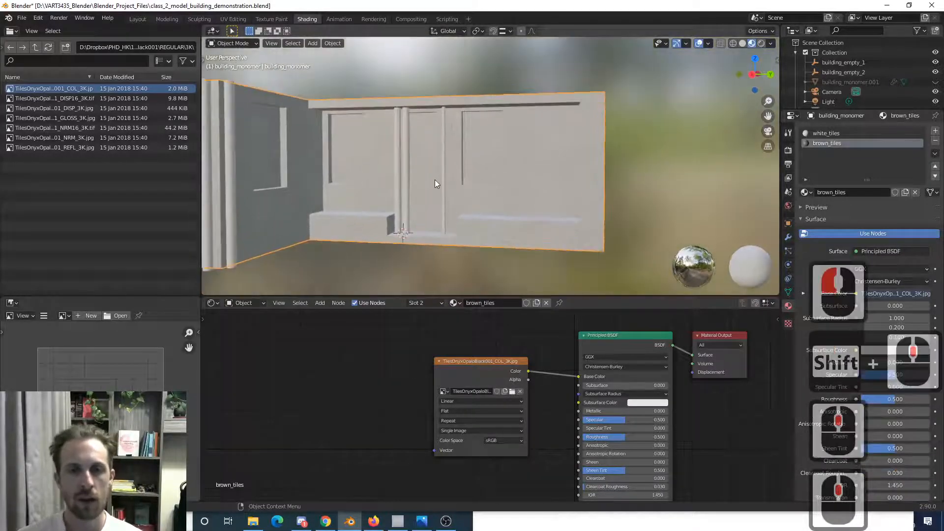
key(Tab)
scroll(361, 137, up, 5)
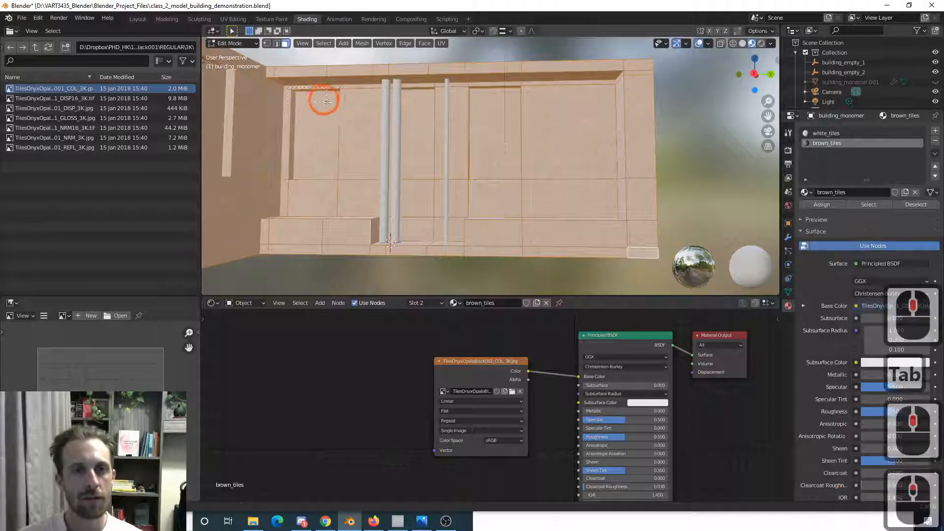
drag(327, 103, 390, 132)
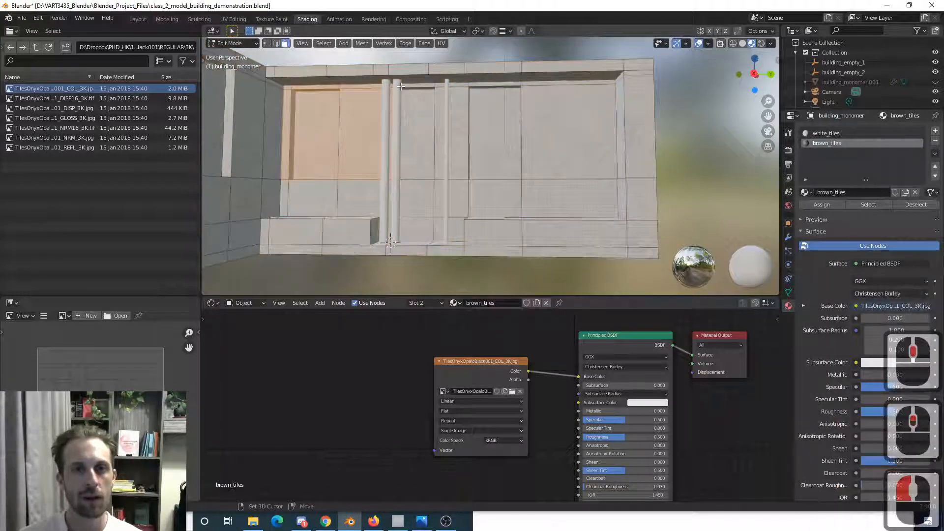
shift+drag(405, 90, 581, 154)
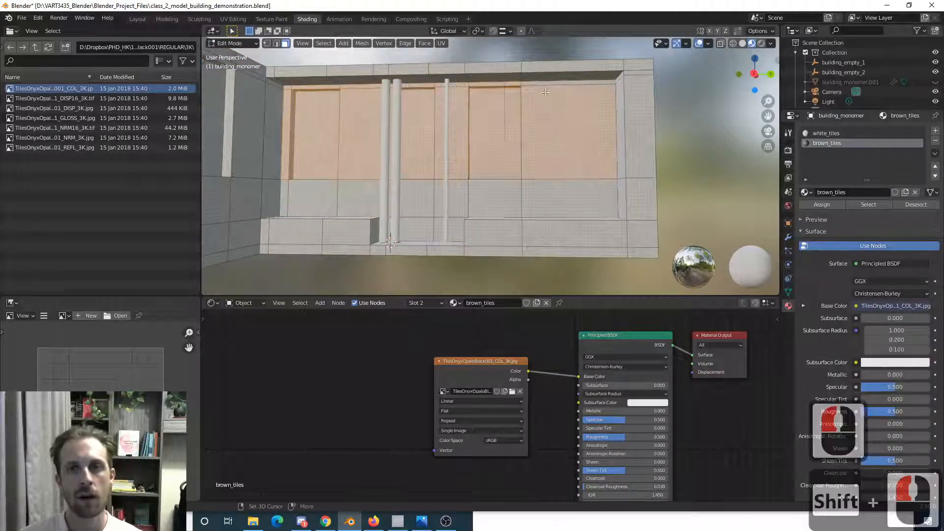
shift+click(421, 133)
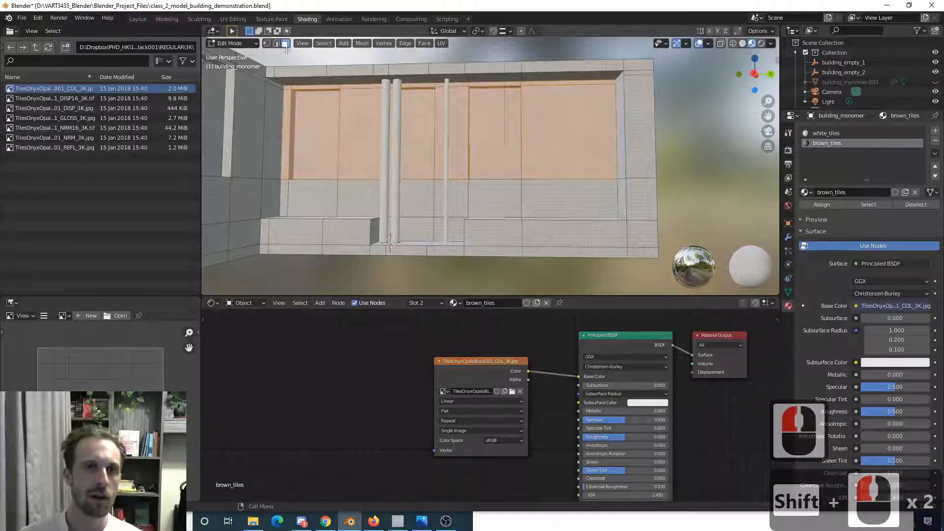
- Cycle the mesh selection through vertex, edge and face modes, ending in face mode
key(1)
key(2)
key(3)
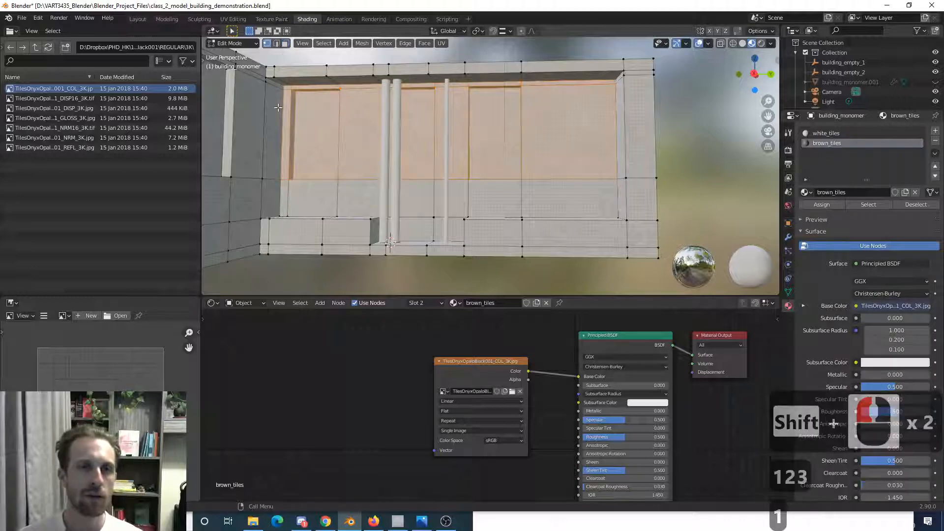
key(1)
key(2)
key(3)
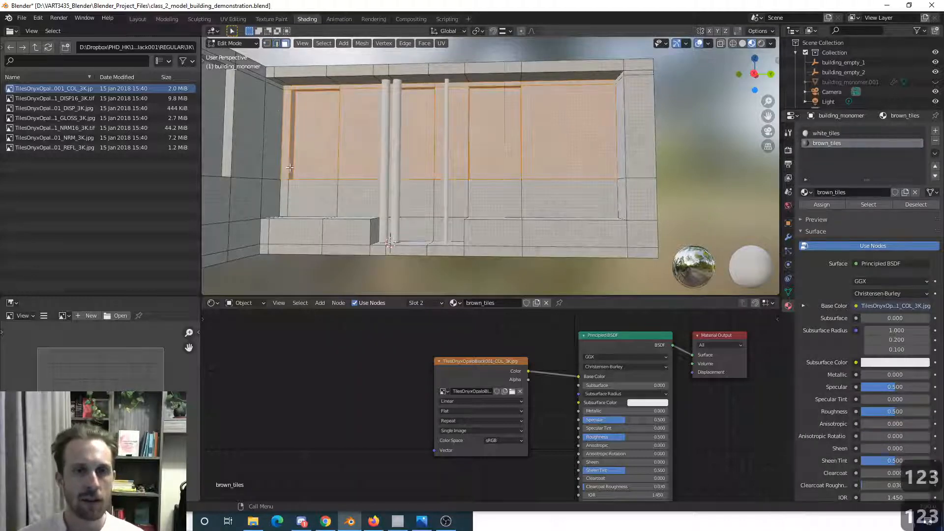
- Extend the selection with the lower row of recessed wall faces above the ledges and check it from an angle
key(shift)
shift+click(401, 178)
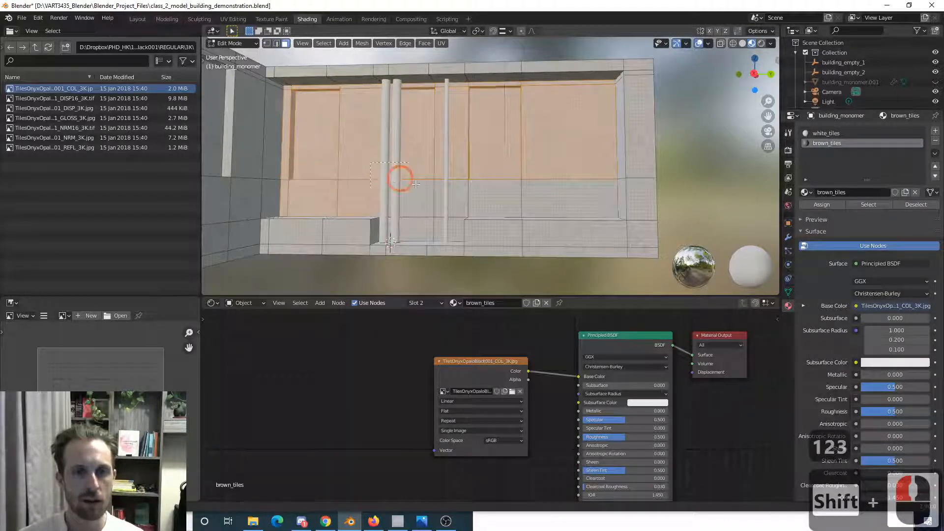
shift+click(460, 192)
shift+click(531, 198)
middle_drag(531, 199, 532, 169)
mouse_move(531, 170)
middle_down()
mouse_move(485, 111)
mouse_move(478, 213)
mouse_move(445, 158)
mouse_move(422, 185)
mouse_move(418, 242)
mouse_move(401, 168)
mouse_move(400, 211)
mouse_move(415, 175)
middle_up()
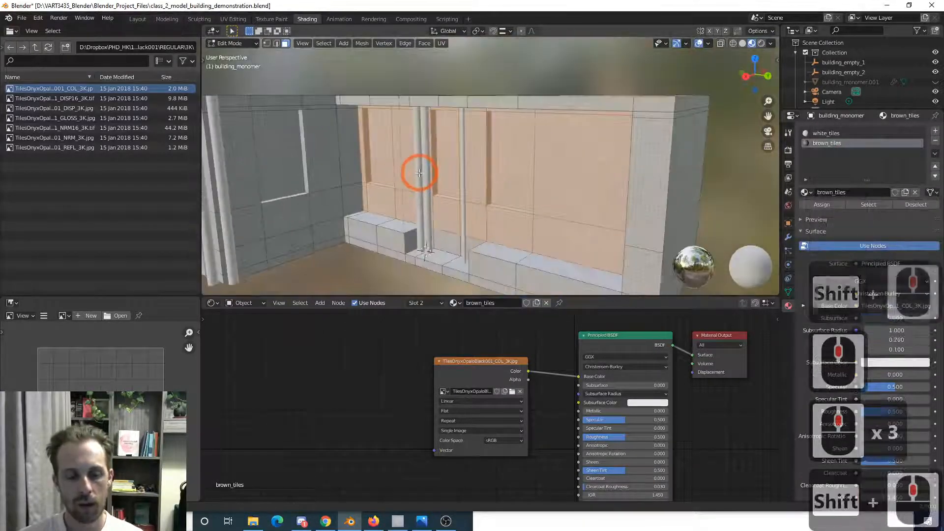
- Examine the selected wall faces in Solid shading, then return the viewport to Material Preview
key(z)
click(534, 158)
mouse_move(534, 158)
middle_down()
mouse_move(487, 160)
mouse_move(468, 122)
mouse_move(485, 216)
mouse_move(496, 182)
mouse_move(487, 197)
mouse_move(489, 163)
middle_up()
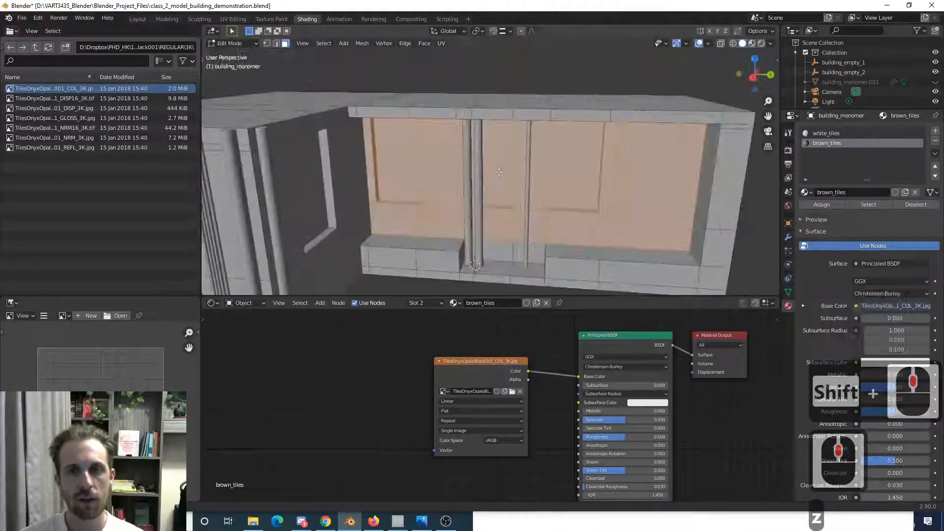
key(z)
shift+middle_drag(510, 228, 459, 193)
key(z)
key(z)
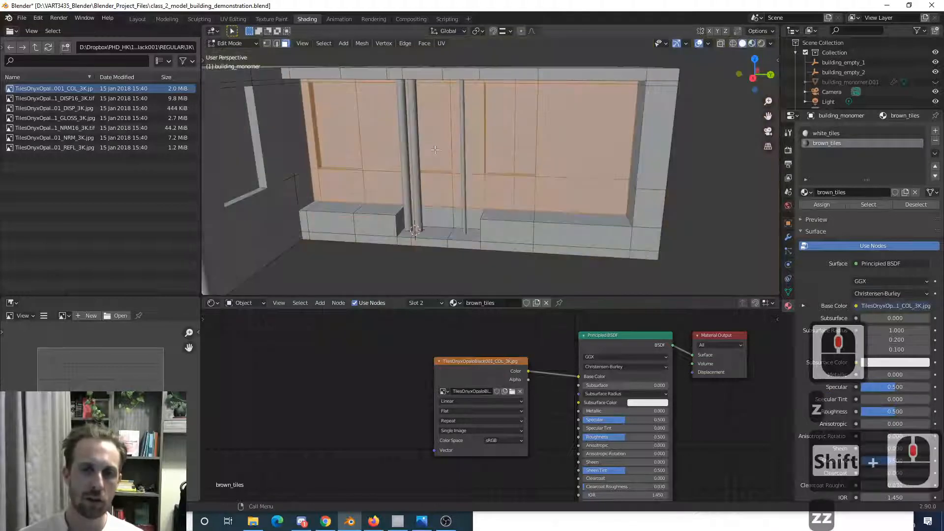
key(z)
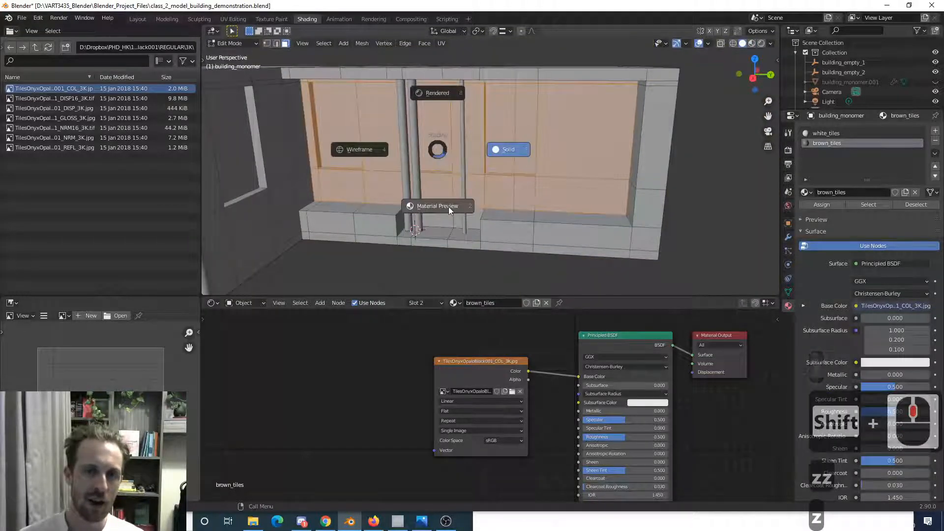
click(448, 207)
key(z)
click(442, 204)
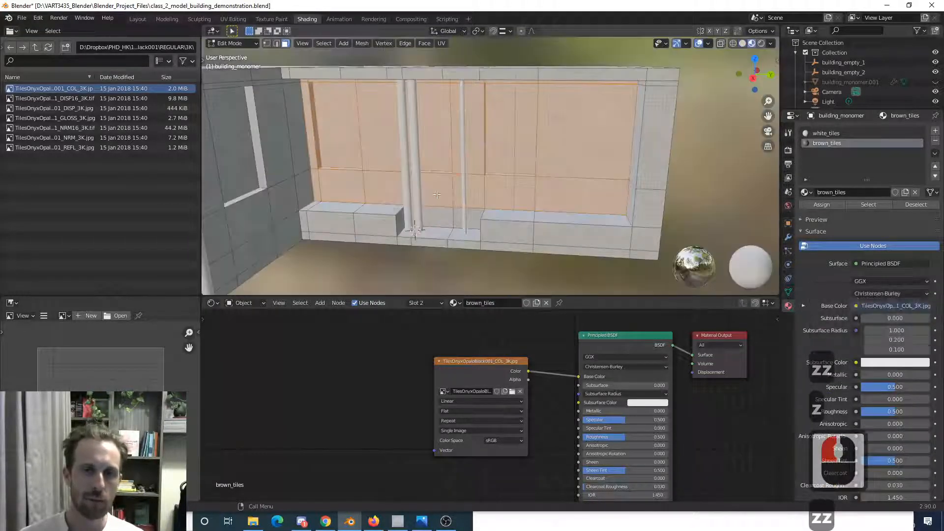
- Assign the brown_tiles material to the selected recessed wall faces
key(z)
click(530, 187)
key(z)
mouse_move(457, 221)
middle_down()
mouse_move(438, 202)
mouse_move(450, 203)
mouse_move(468, 178)
mouse_move(467, 187)
middle_up()
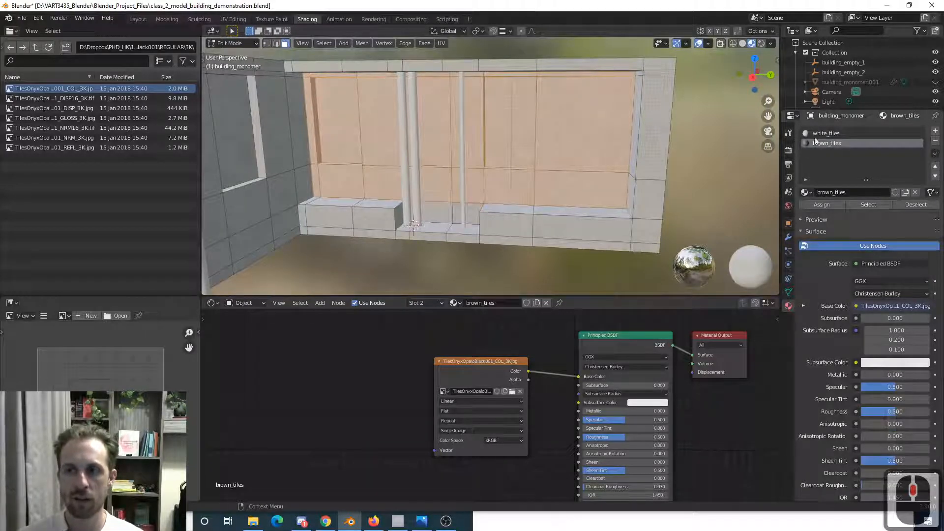
click(822, 205)
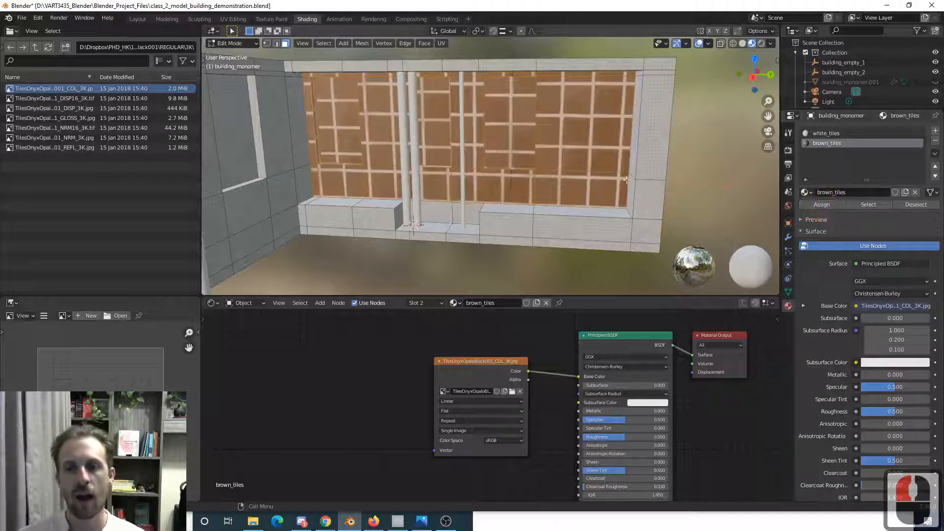
middle_drag(627, 180, 727, 181)
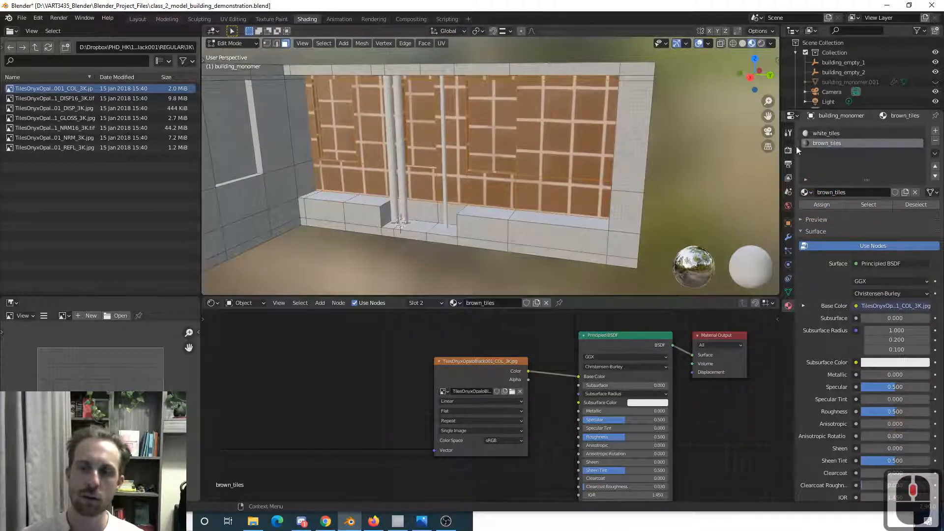
- Return the building to Object Mode and check the brown tiles on the recessed walls from several angles
key(Tab)
middle_drag(530, 150, 507, 111)
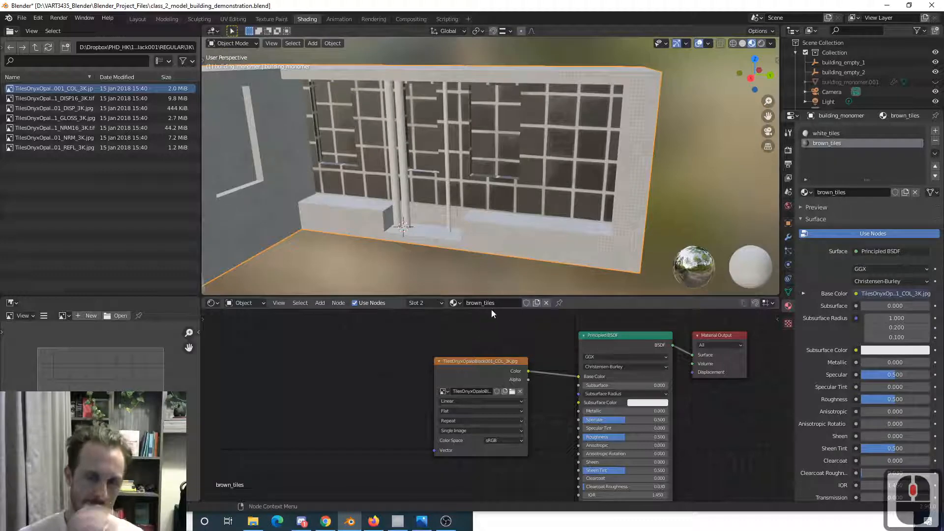
middle_drag(496, 275, 470, 214)
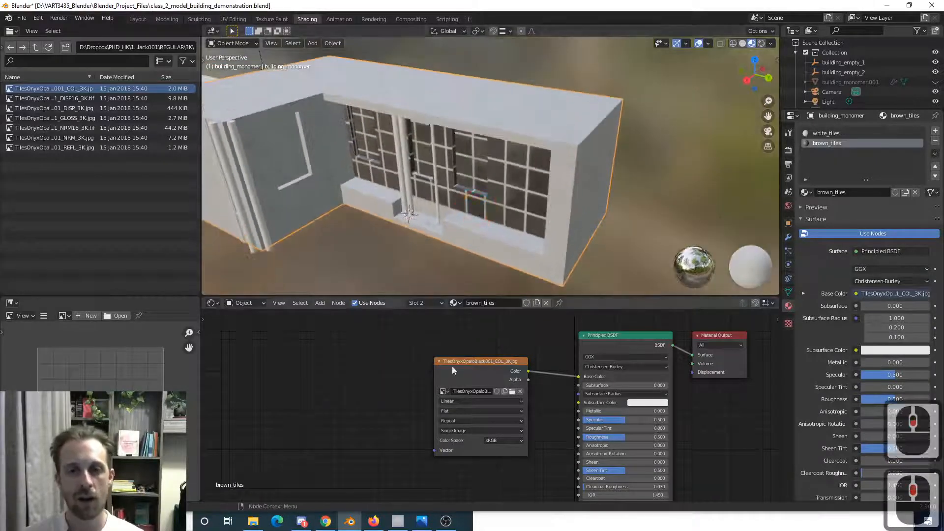
mouse_move(434, 157)
middle_down()
mouse_move(425, 154)
mouse_move(433, 168)
middle_up()
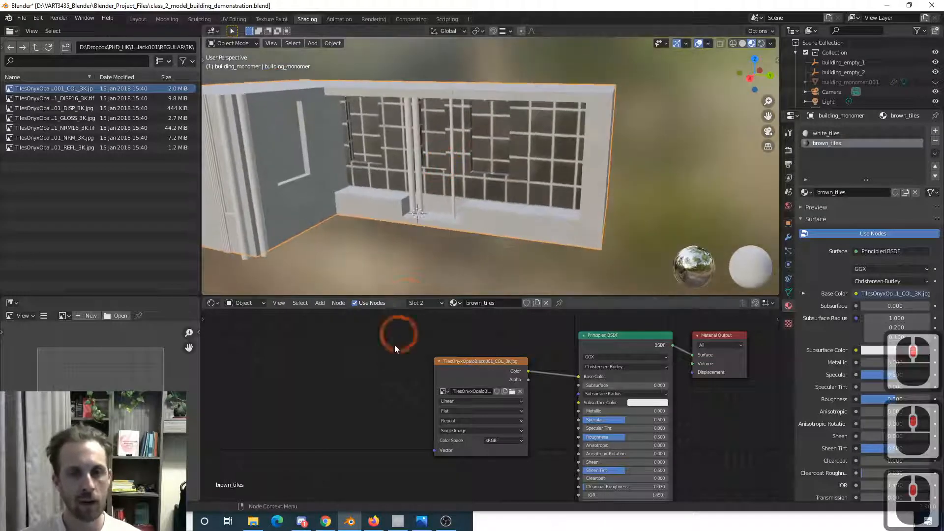
- Add a UV Map node to the brown_tiles material, ahead of the image texture, and set it to UVMap
key(shift+a)
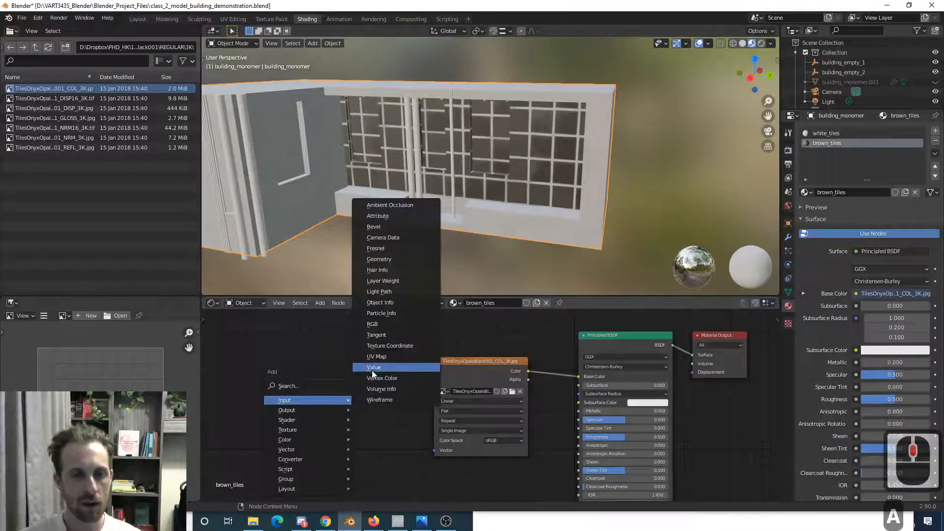
click(380, 359)
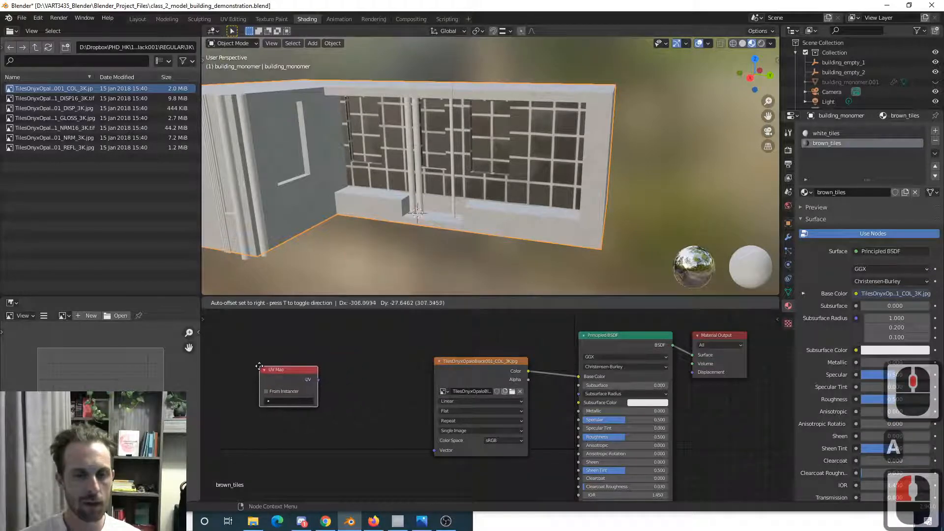
click(260, 370)
click(288, 400)
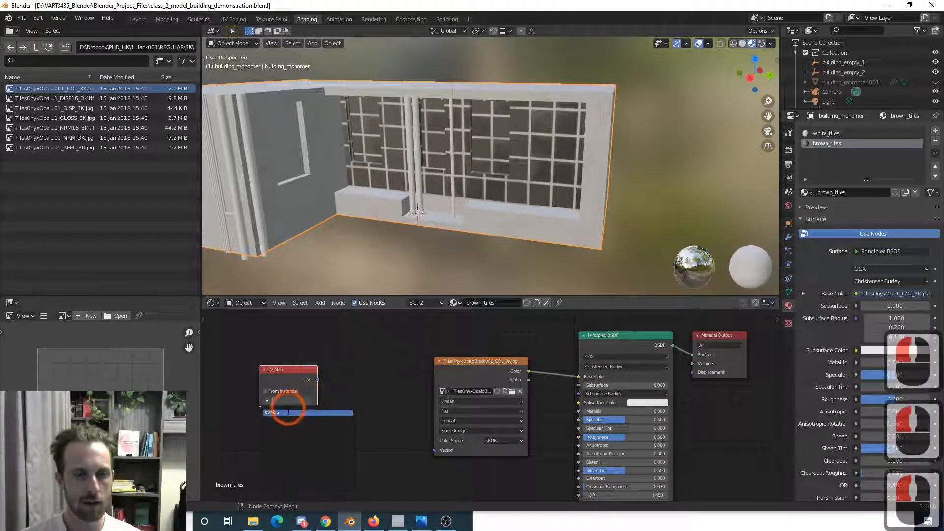
click(286, 412)
- Add a Mapping node and link it between the UV Map node and the Vector input of the image texture
key(shift+a)
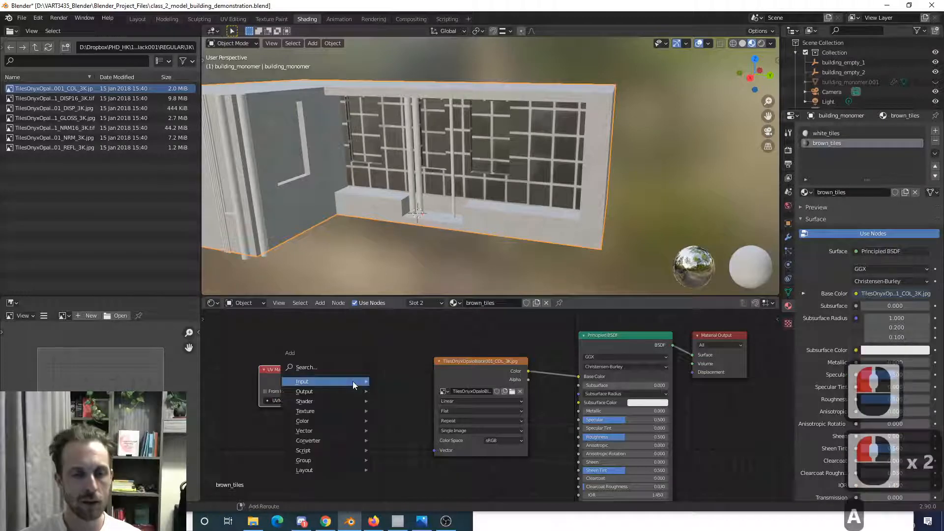
mouse_move(331, 432)
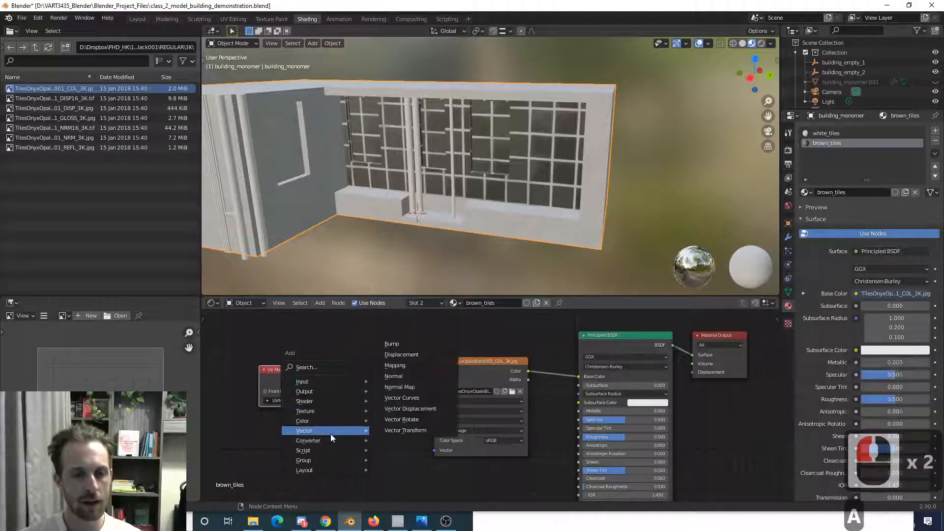
click(391, 365)
click(348, 345)
click(322, 379)
drag(322, 378, 341, 382)
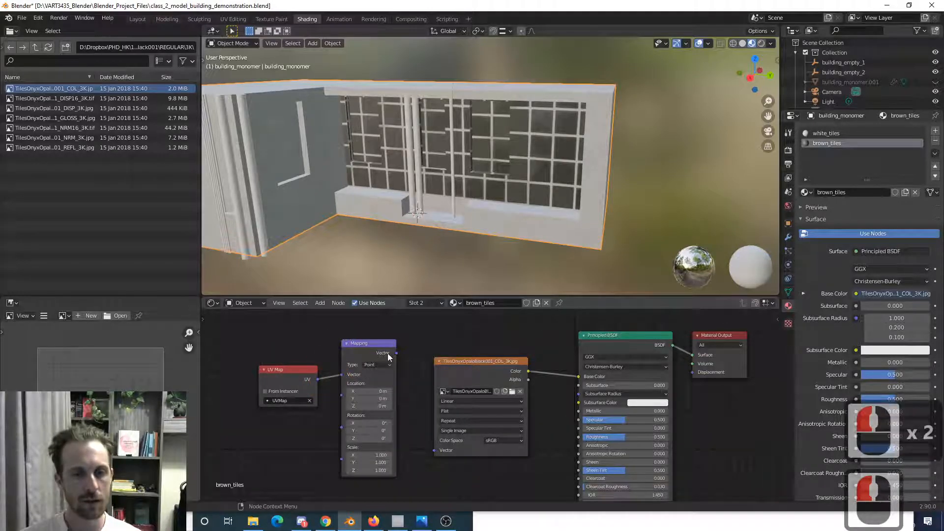
drag(396, 352, 434, 450)
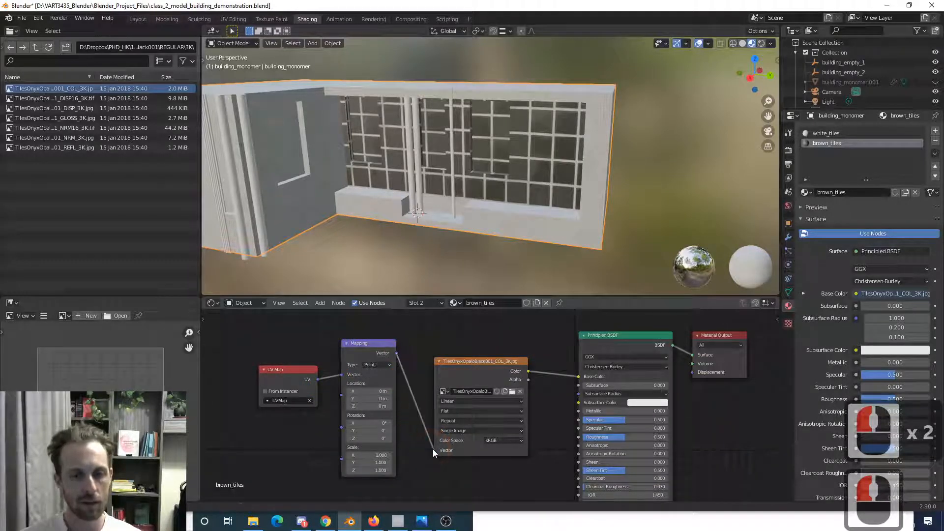
- Set the Mapping node's scale to 10 on the X, Y and Z axes
drag(371, 456, 379, 475)
text(10)
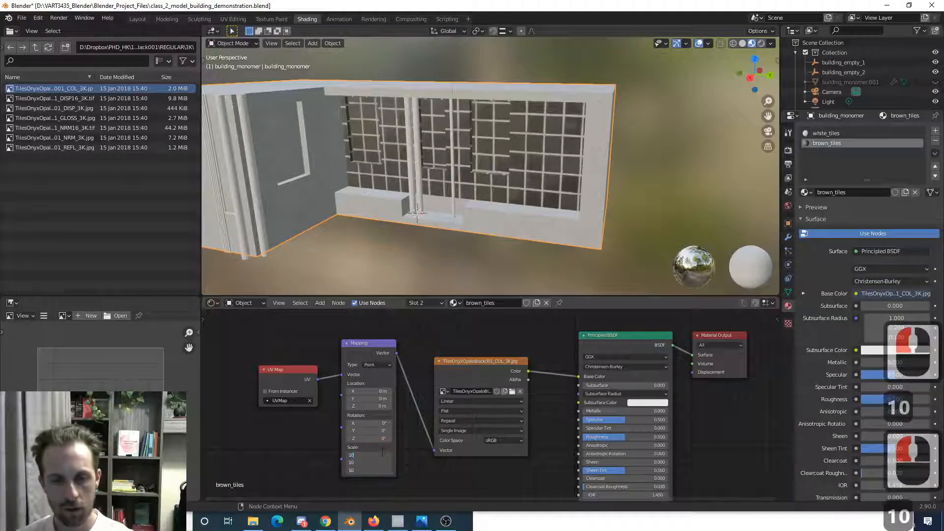
key(Return)
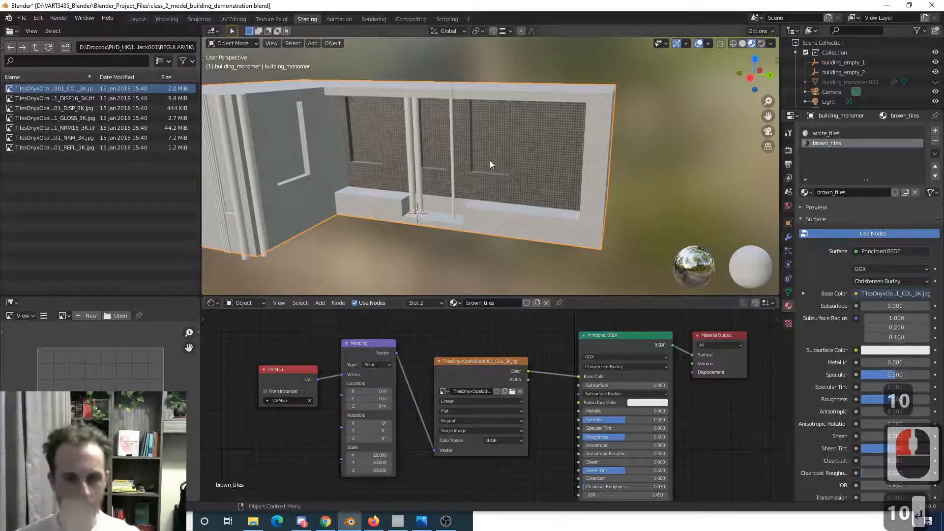
- Examine the size of the brown tiles on the recessed walls, both close up and from a distance
scroll(482, 193, up, 2)
scroll(482, 192, up, 1)
middle_drag(450, 200, 401, 164)
scroll(533, 208, up, 1)
scroll(533, 208, up, 1)
scroll(505, 197, up, 2)
scroll(483, 173, down, 3)
scroll(456, 137, down, 3)
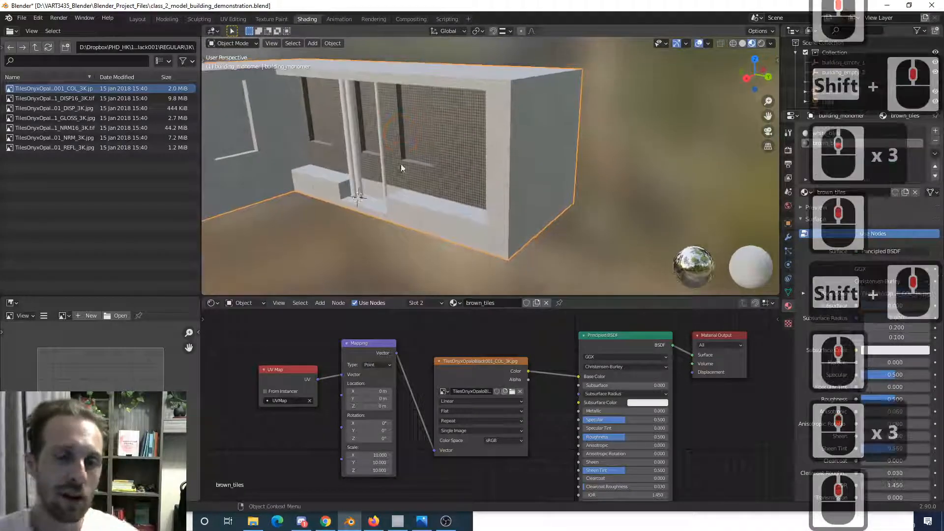
scroll(392, 194, down, 2)
click(382, 248)
middle_drag(384, 246, 364, 181)
shift+middle_drag(364, 181, 371, 217)
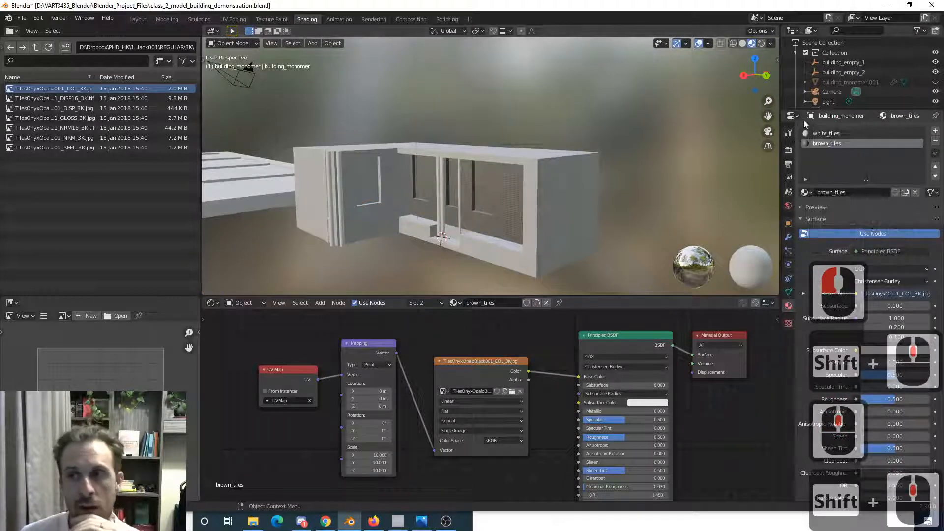
- Enlarge the object list and unhide window_1, window_2, window_3 and window_4
drag(815, 109, 816, 299)
scroll(429, 229, up, 3)
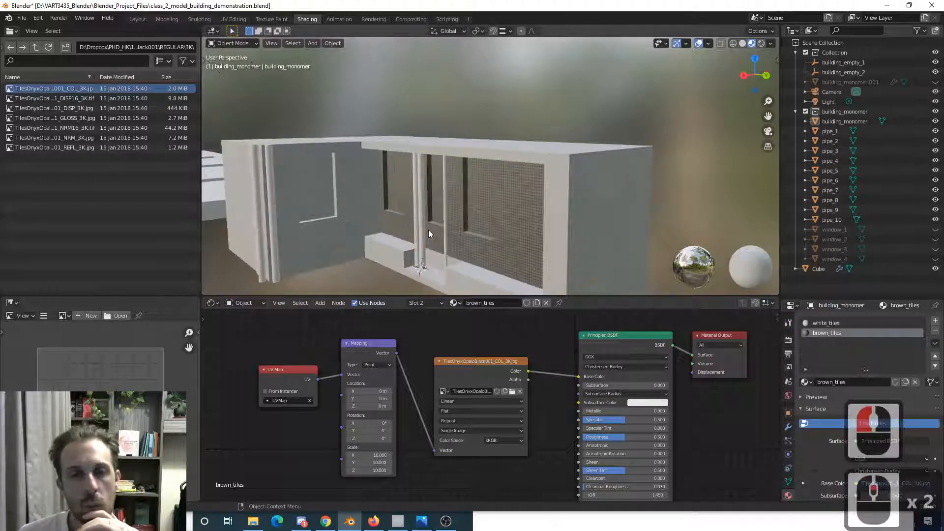
shift+middle_drag(425, 221, 432, 143)
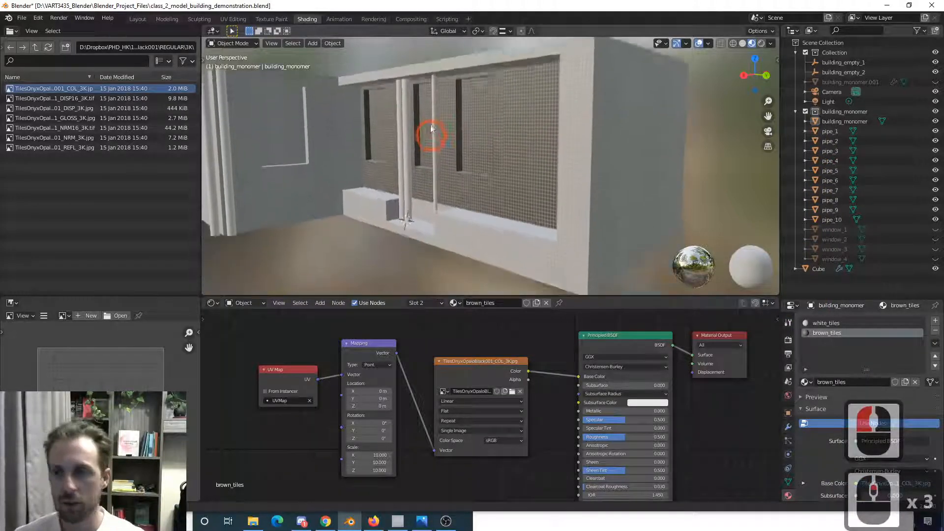
click(935, 229)
click(936, 239)
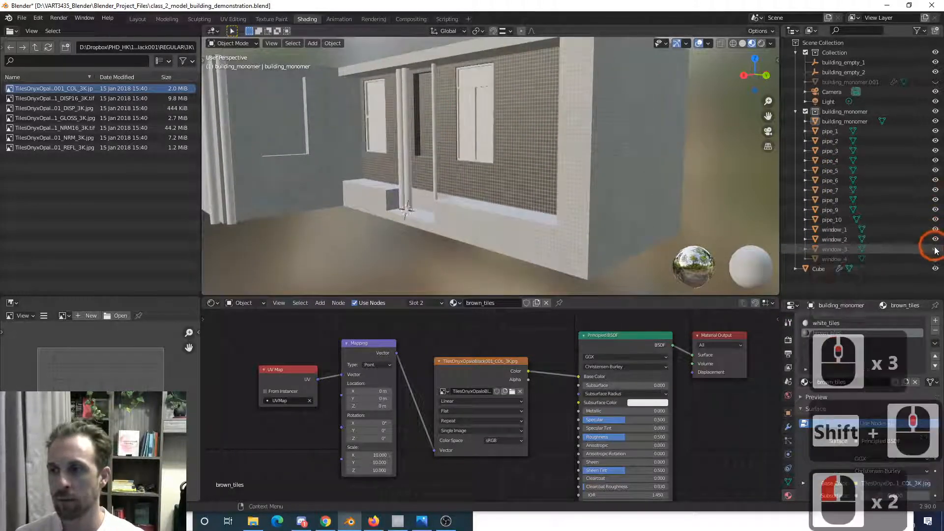
click(935, 249)
click(936, 259)
- Compare the tiled walls and windows with the reference picture apartment_photo.jpg in Photos, and return to Blender
scroll(445, 178, down, 2)
middle_drag(445, 178, 470, 199)
scroll(421, 221, up, 3)
shift+middle_drag(423, 217, 662, 187)
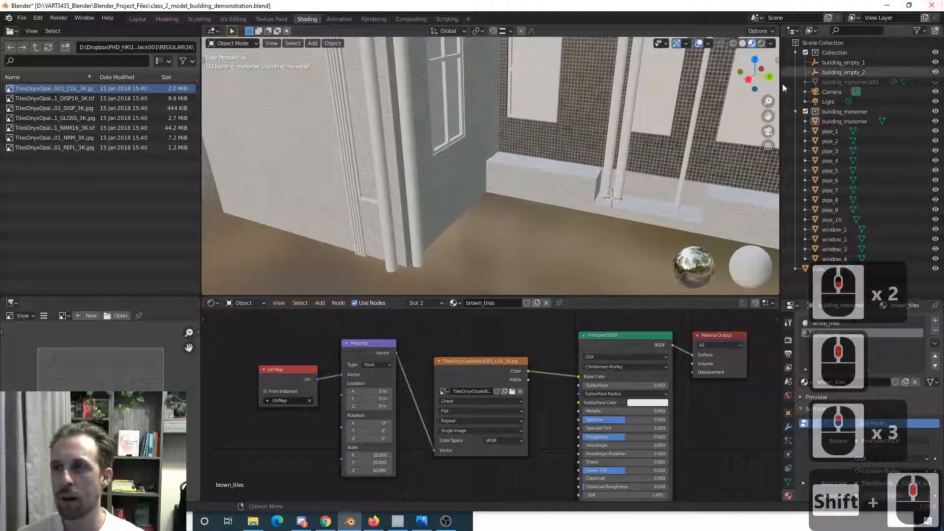
key(alt+Tab)
alt+click(556, 198)
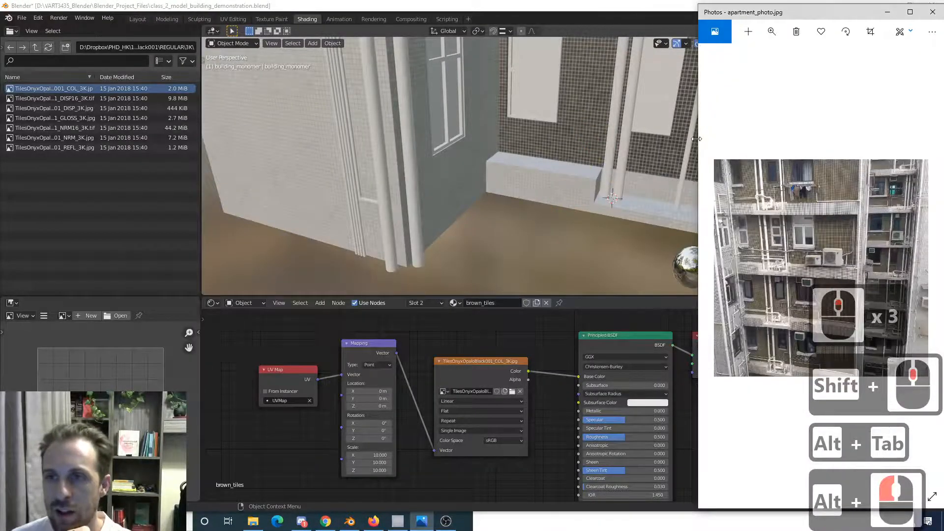
drag(696, 139, 190, 80)
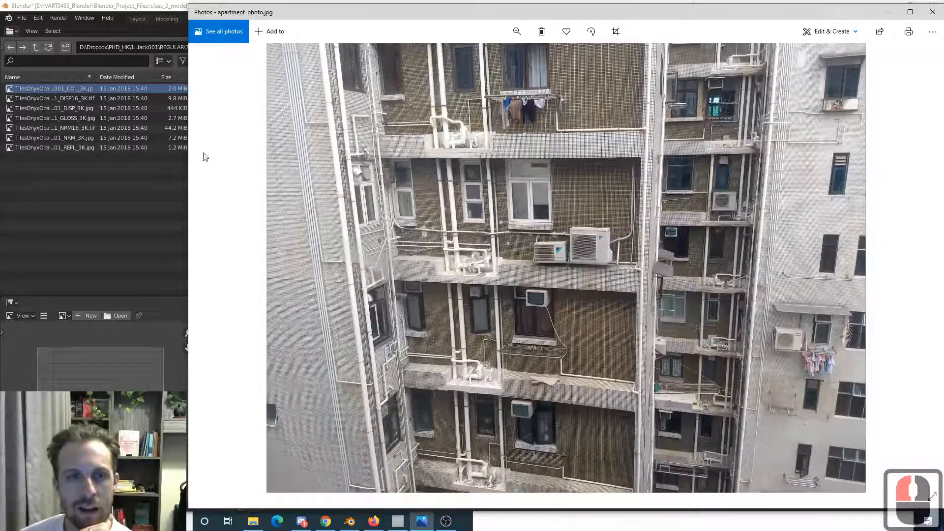
drag(187, 158, 573, 153)
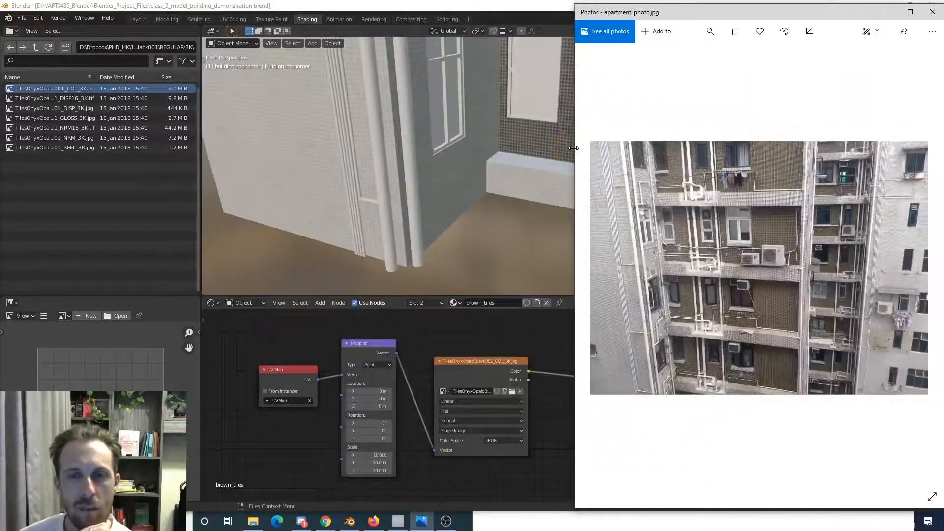
click(453, 5)
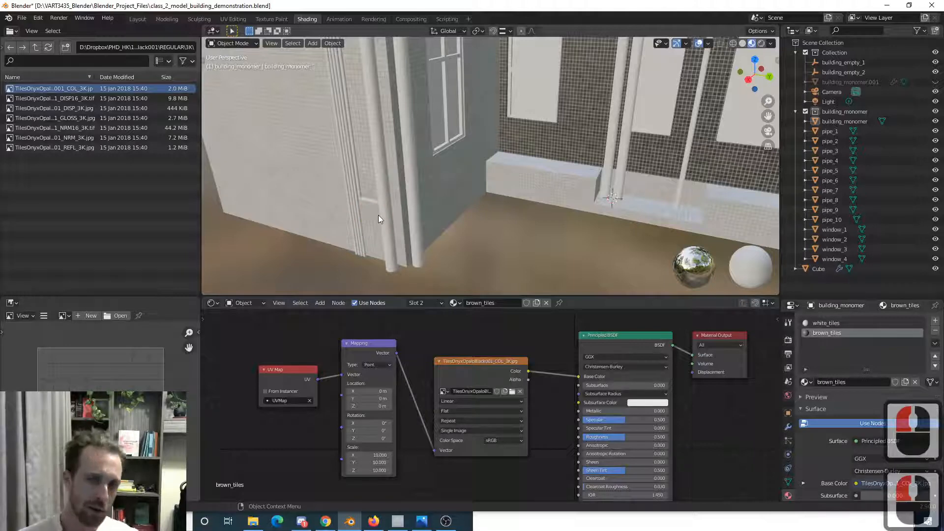
- Select the pipe_3 object at the building's corner and give it a new material named white_plastic
middle_drag(378, 215, 350, 229)
click(350, 225)
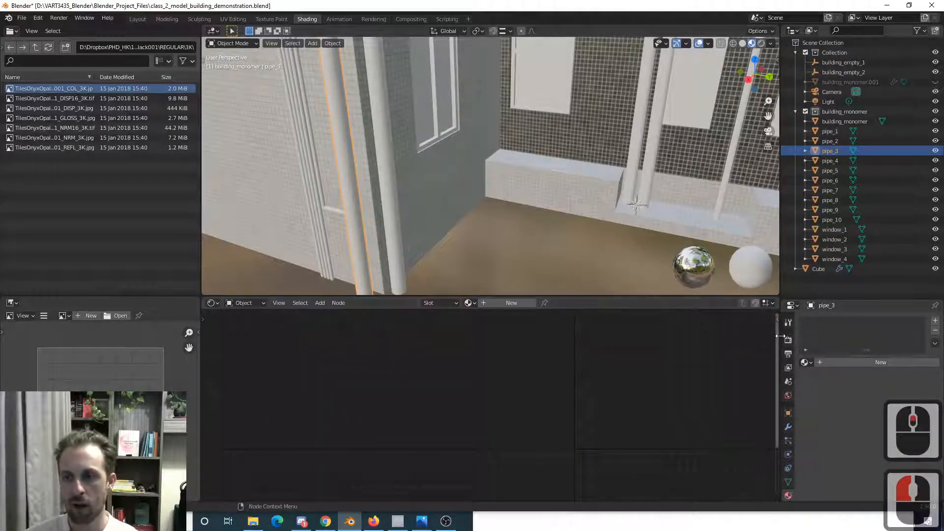
drag(779, 335, 729, 322)
scroll(473, 207, down, 3)
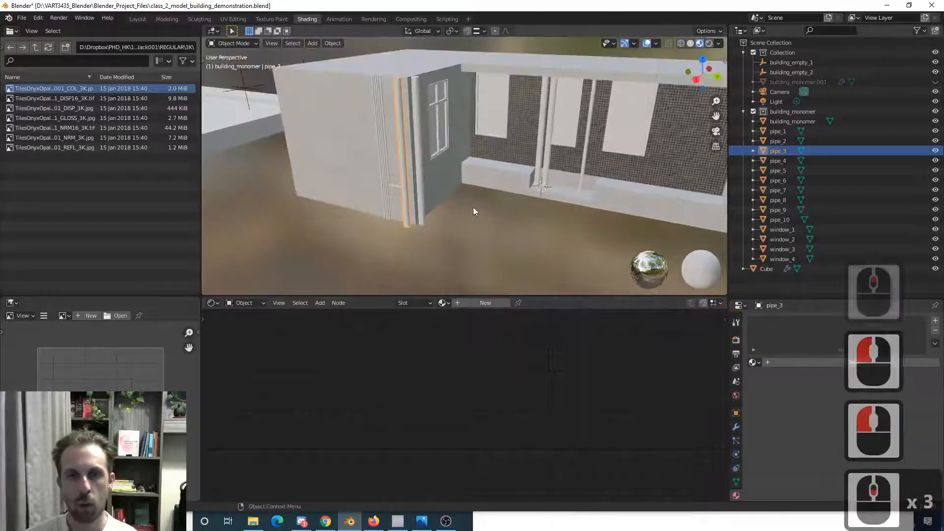
mouse_move(452, 207)
shift+middle_down()
mouse_move(448, 184)
mouse_move(450, 213)
shift+middle_up()
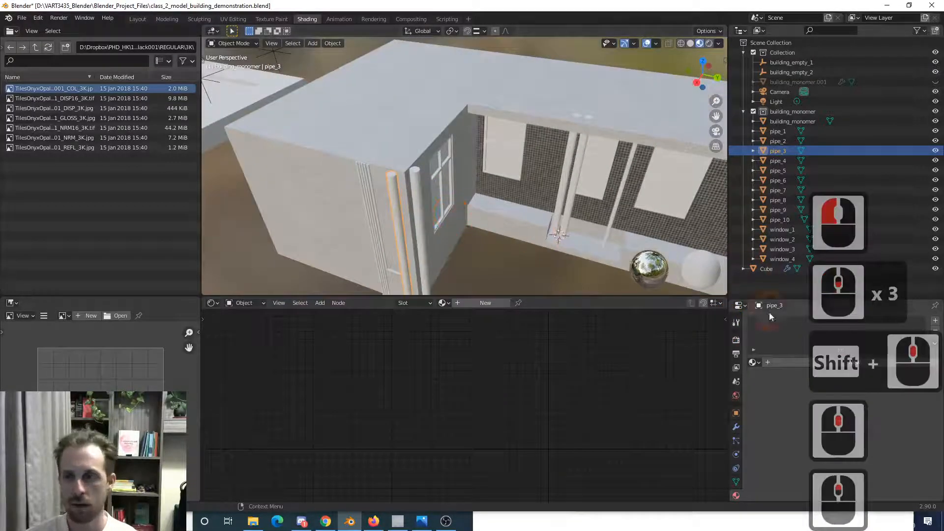
click(781, 362)
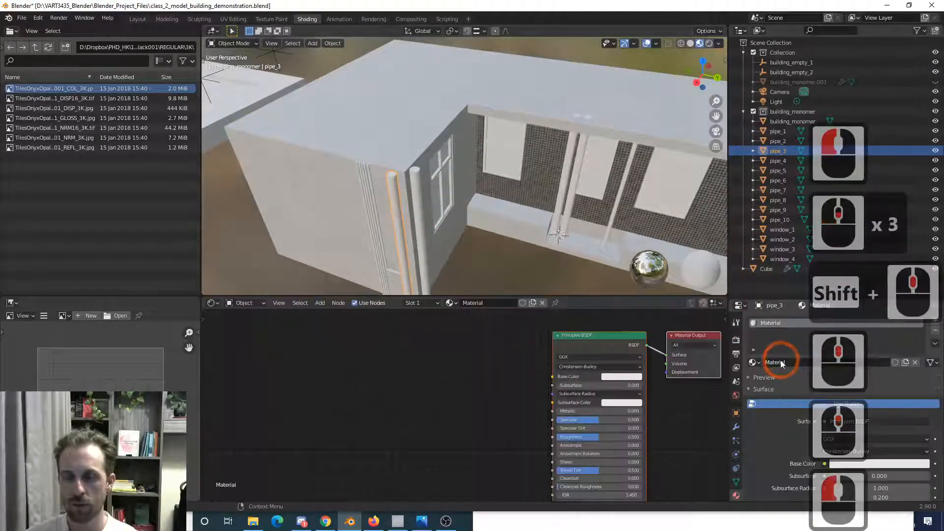
click(785, 362)
text(w)
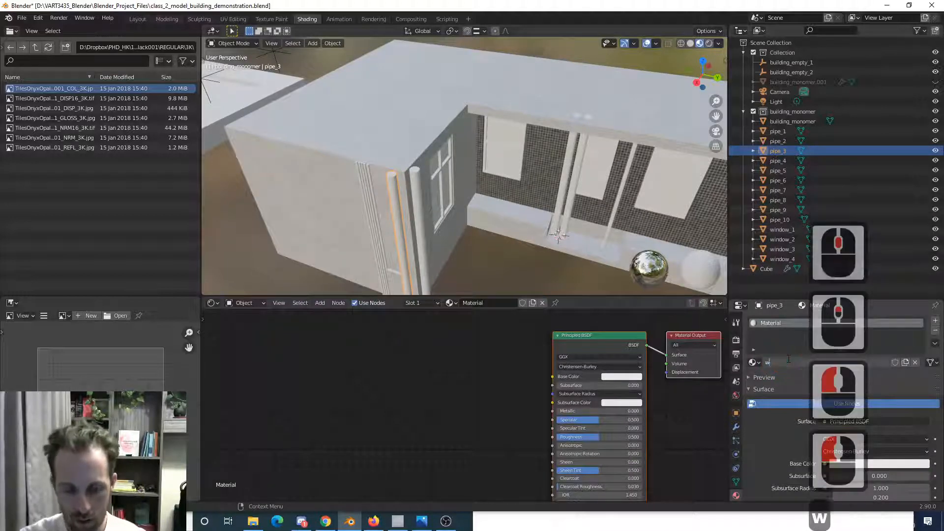
text(hite_plastic)
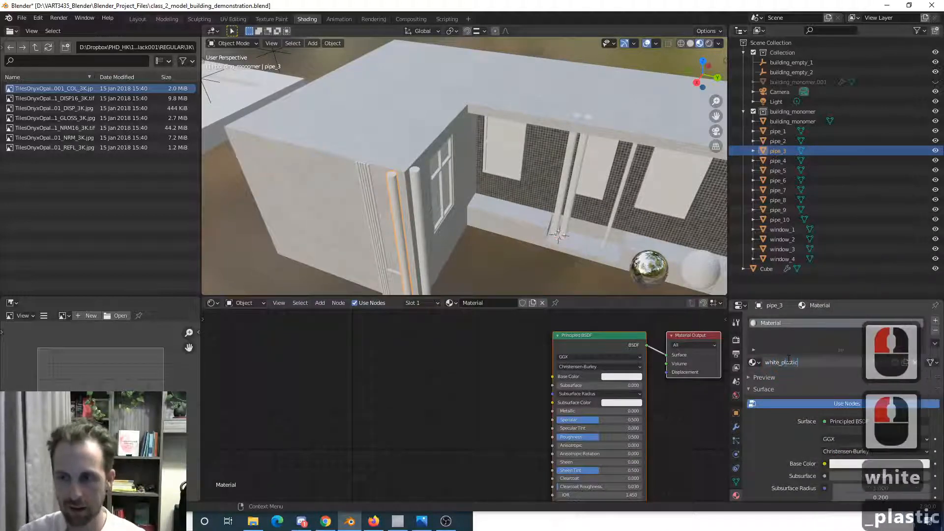
key(Return)
- Set the white_plastic material's roughness to 0.3 in its Principled BSDF node
scroll(661, 403, down, 2)
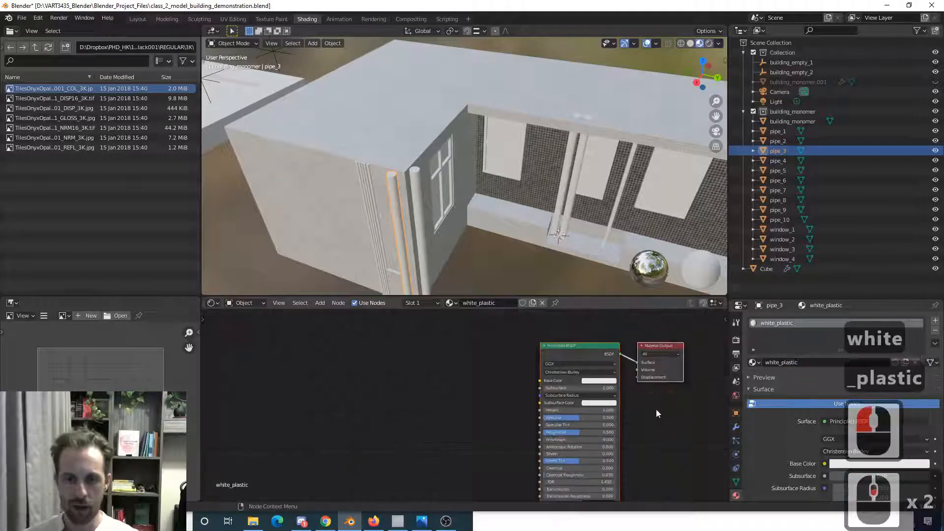
middle_drag(654, 409, 584, 406)
scroll(492, 285, up, 1)
scroll(511, 408, up, 9)
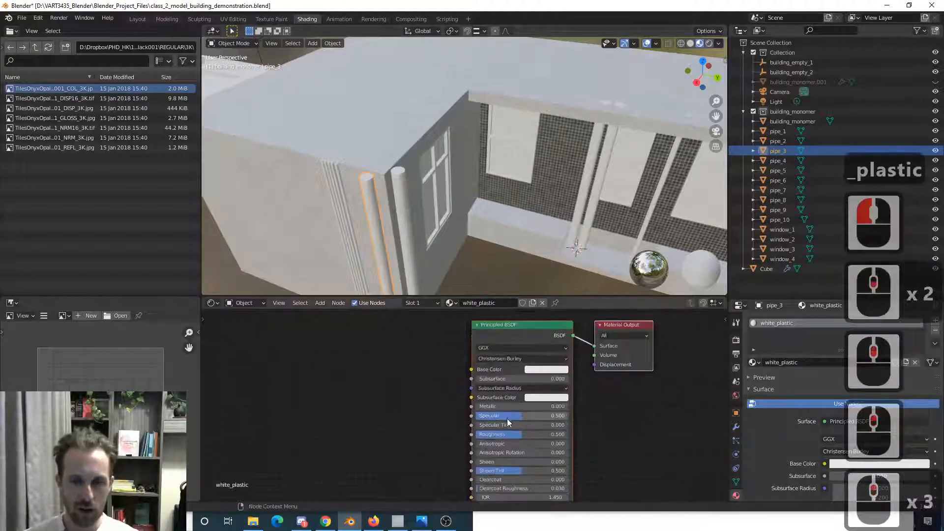
click(611, 456)
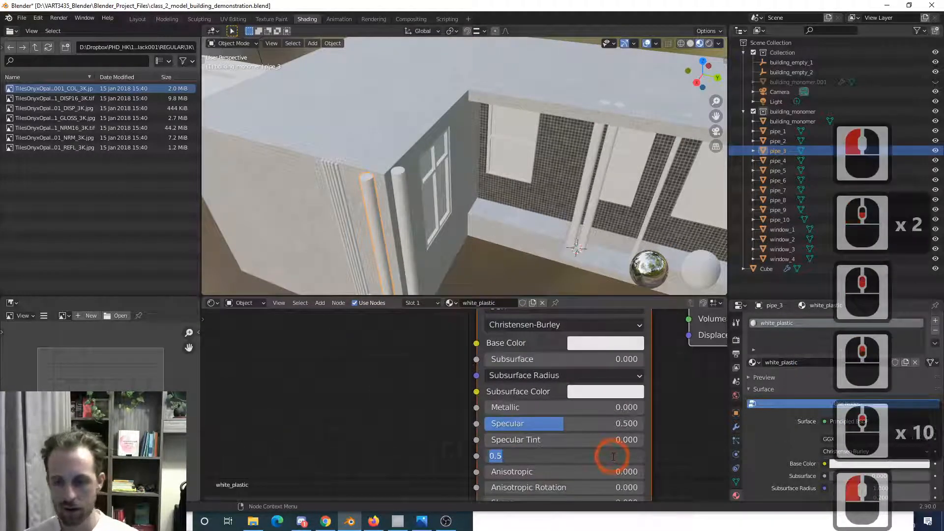
text(.3)
key(Return)
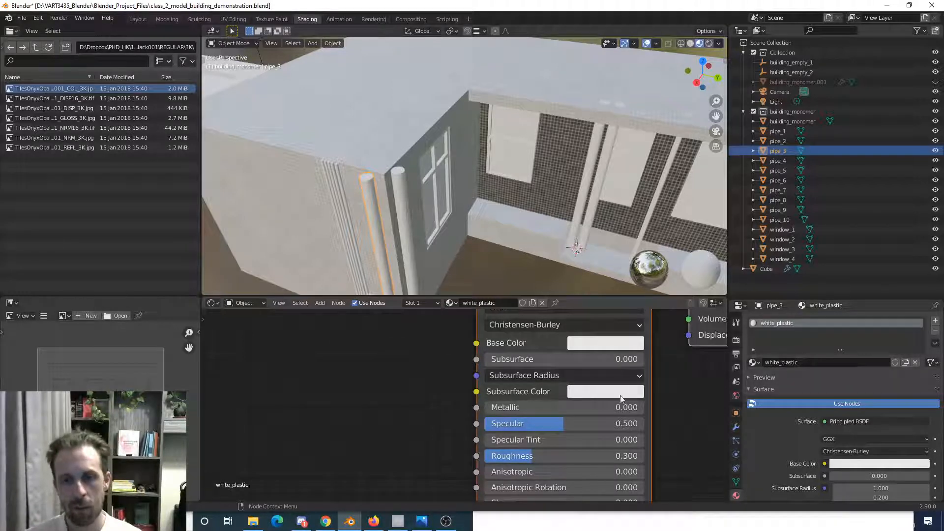
scroll(556, 437, down, 9)
scroll(556, 435, up, 8)
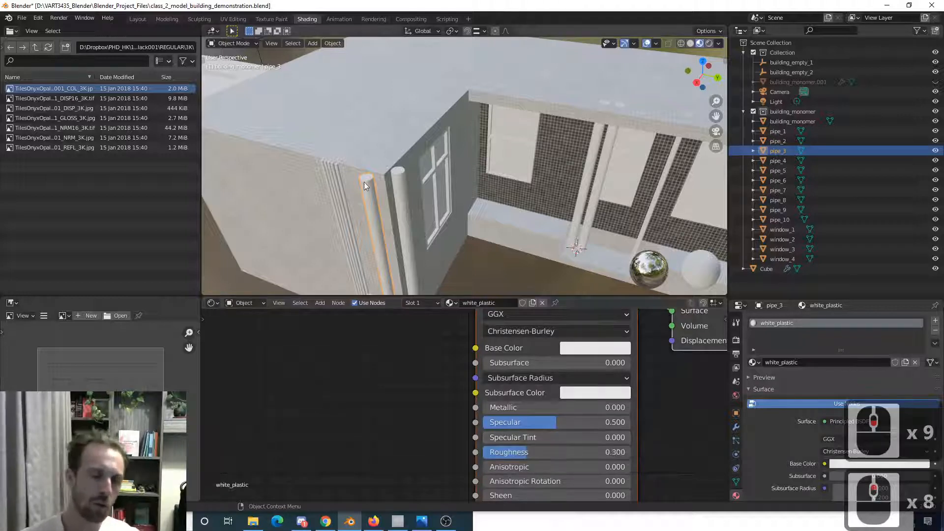
scroll(557, 436, down, 12)
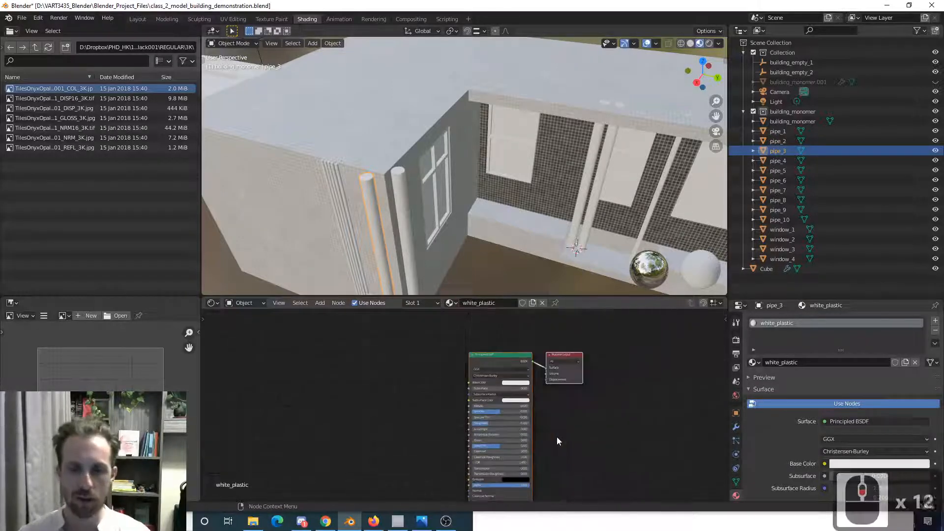
scroll(557, 437, up, 11)
scroll(557, 438, down, 10)
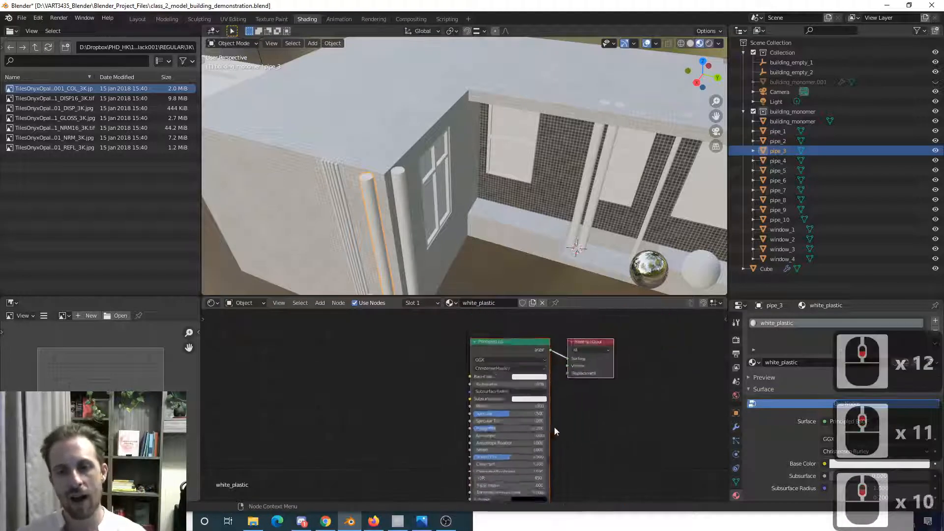
scroll(540, 431, up, 11)
click(580, 445)
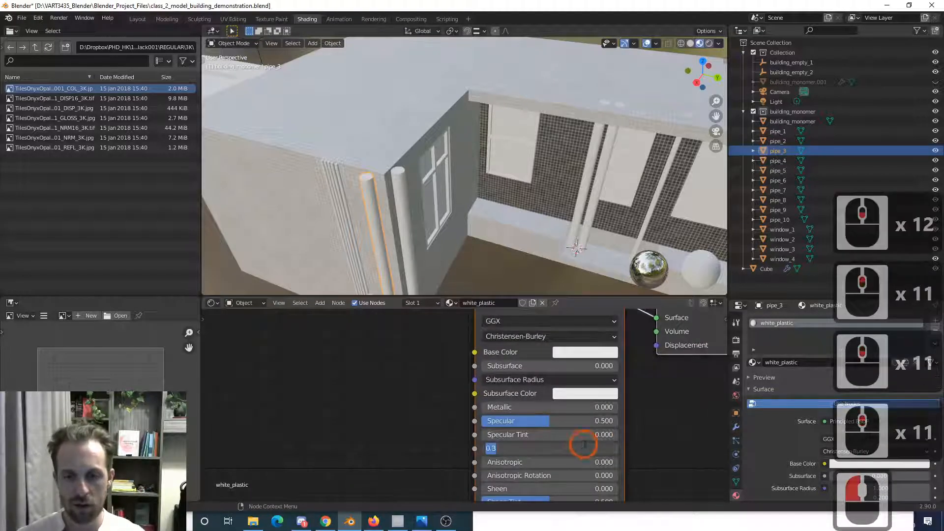
click(650, 410)
- Darken the white_plastic material's Base Color slightly to a light grey by lowering its brightness
scroll(650, 410, down, 4)
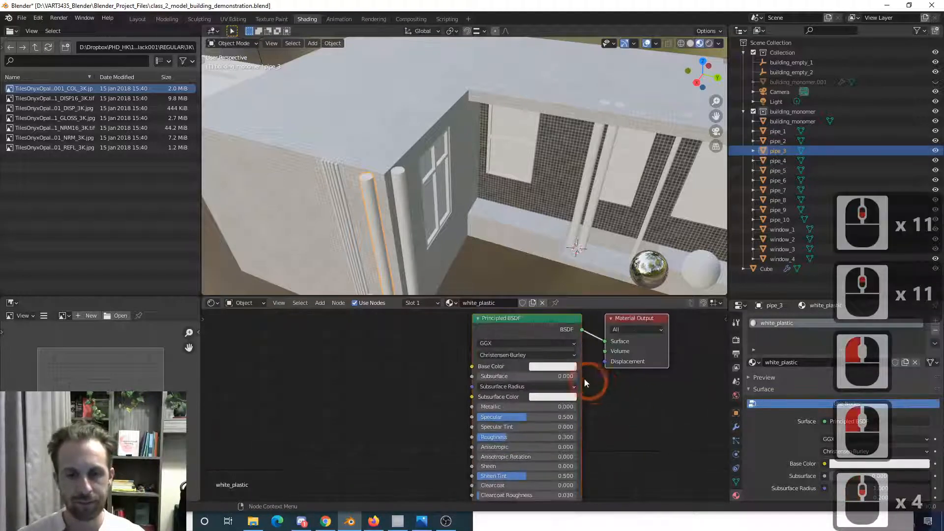
click(557, 367)
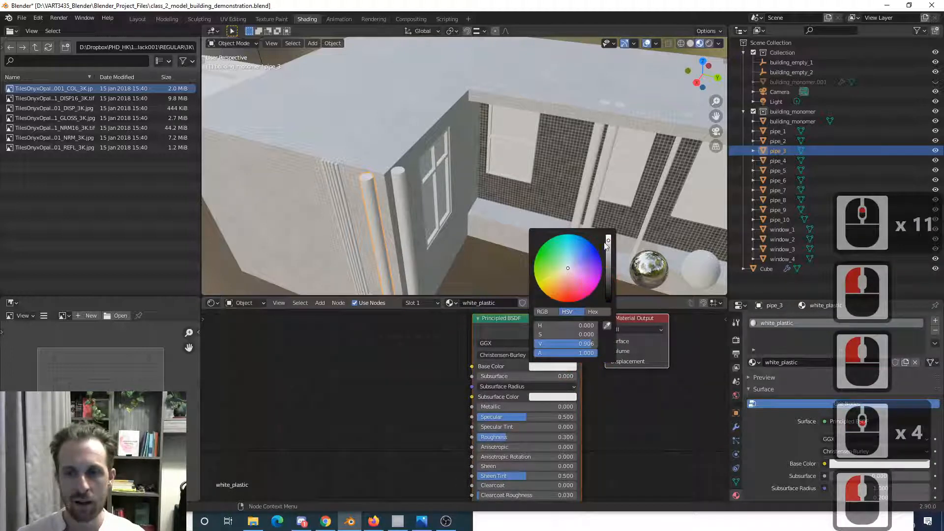
mouse_move(607, 243)
mouse_down()
mouse_move(608, 268)
mouse_move(608, 256)
mouse_up()
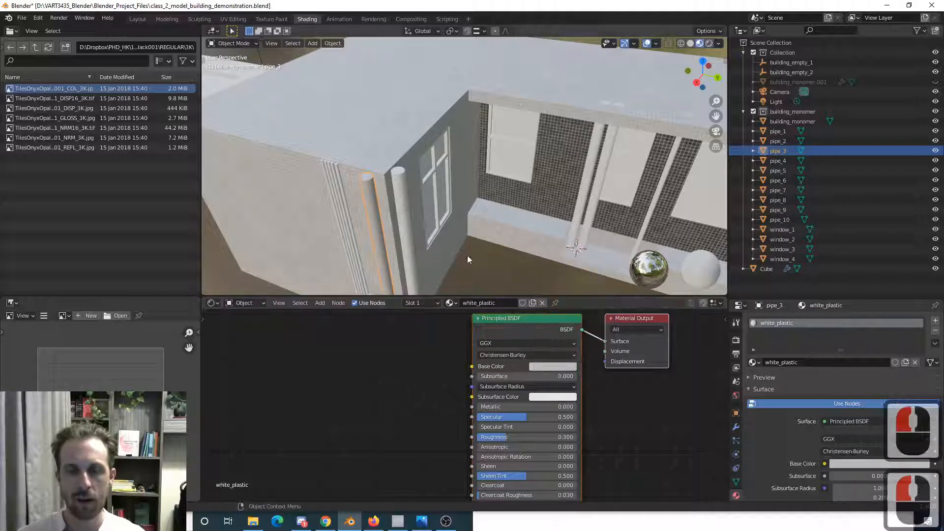
- Check which materials the corner pipes pipe_8 and pipe_3 and the pair of pipes on the recessed wall carry
scroll(467, 256, down, 5)
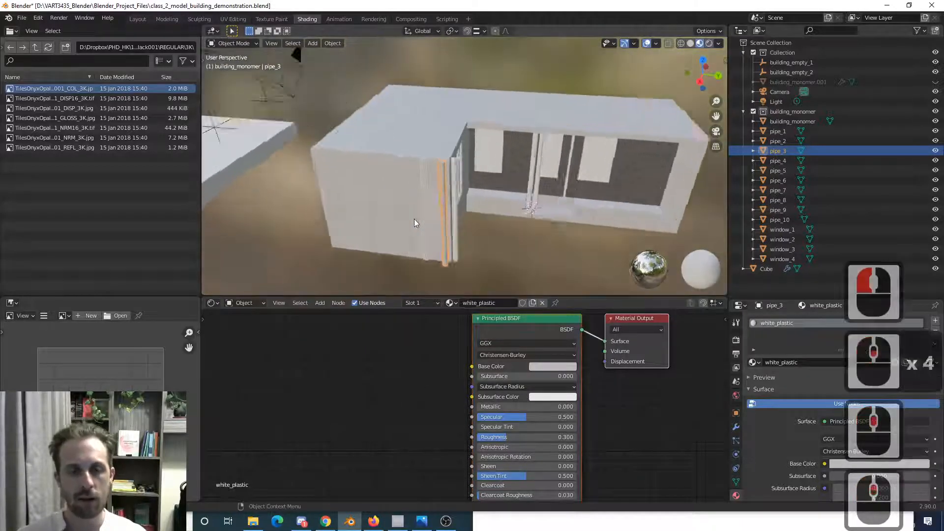
scroll(416, 216, up, 8)
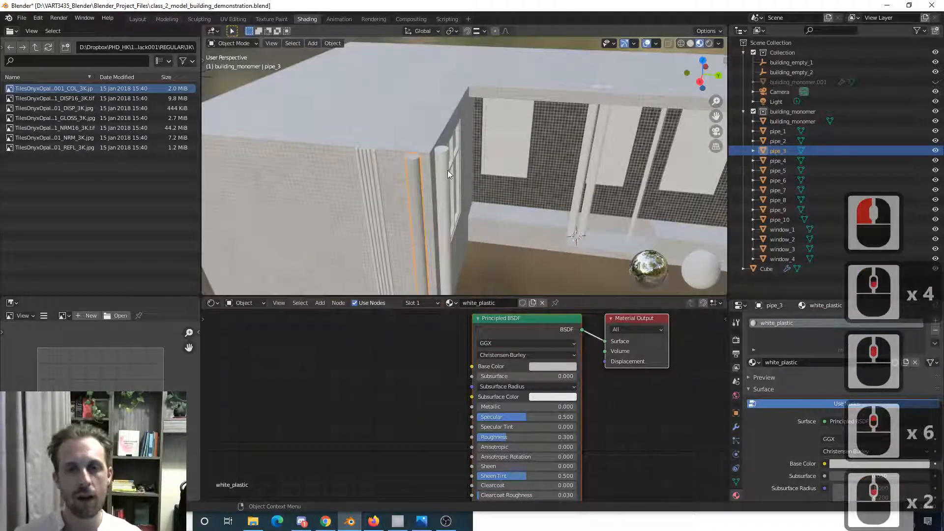
click(451, 172)
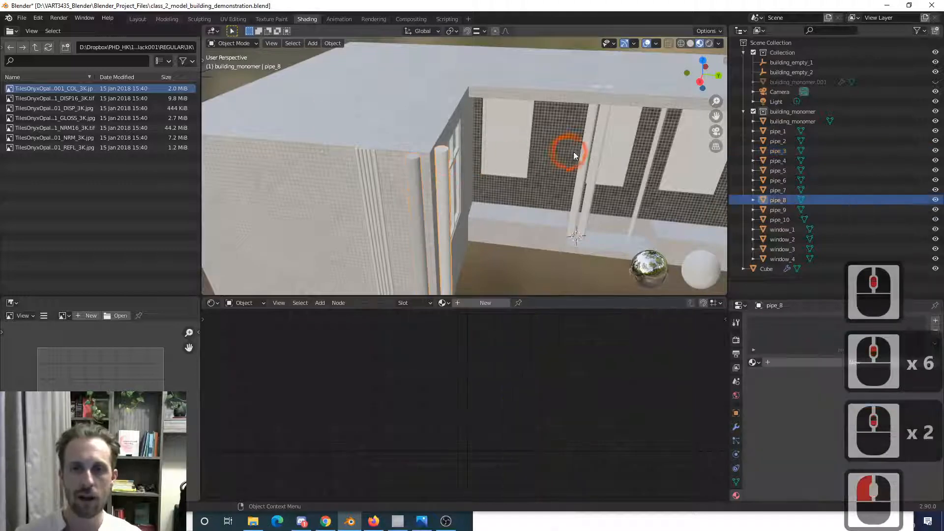
click(585, 149)
click(597, 153)
scroll(393, 194, up, 2)
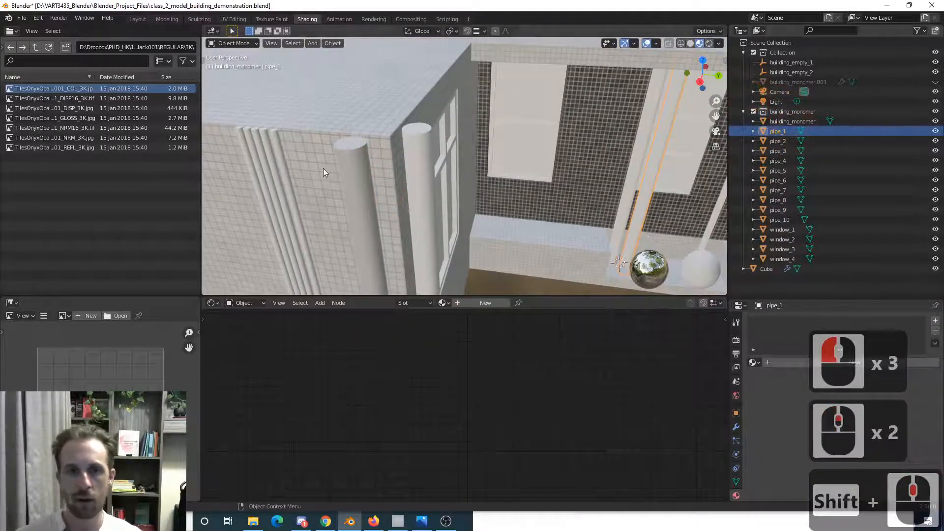
click(353, 166)
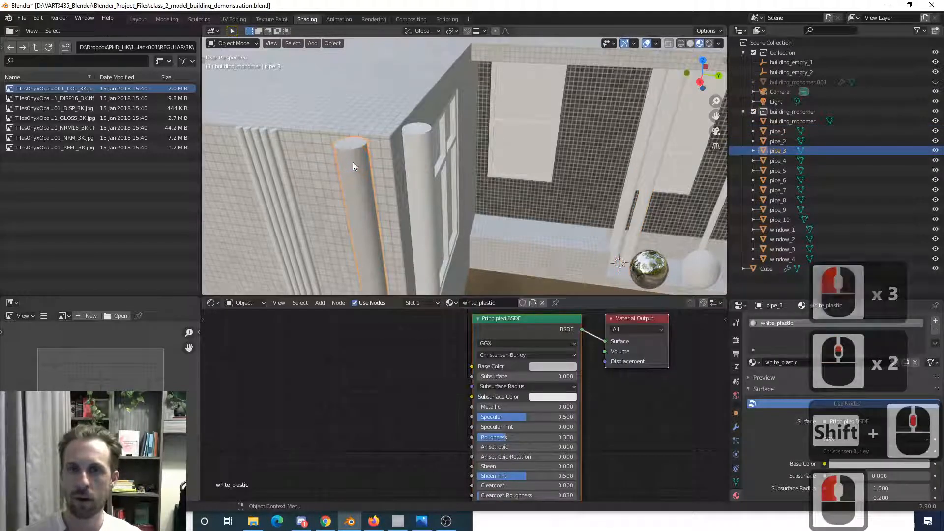
- Select the bundle of thin pipes on the outer wall (pipe_4, pipe_5, pipe_6, pipe_7, pipe_10) together with pipe_8 at the corner
click(244, 133)
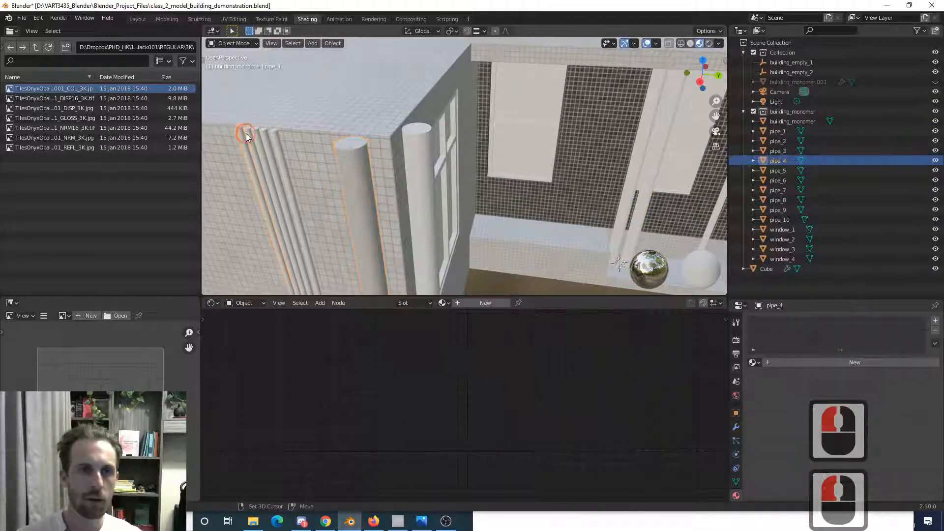
shift+click(256, 134)
shift+click(265, 134)
shift+click(272, 134)
shift+click(275, 134)
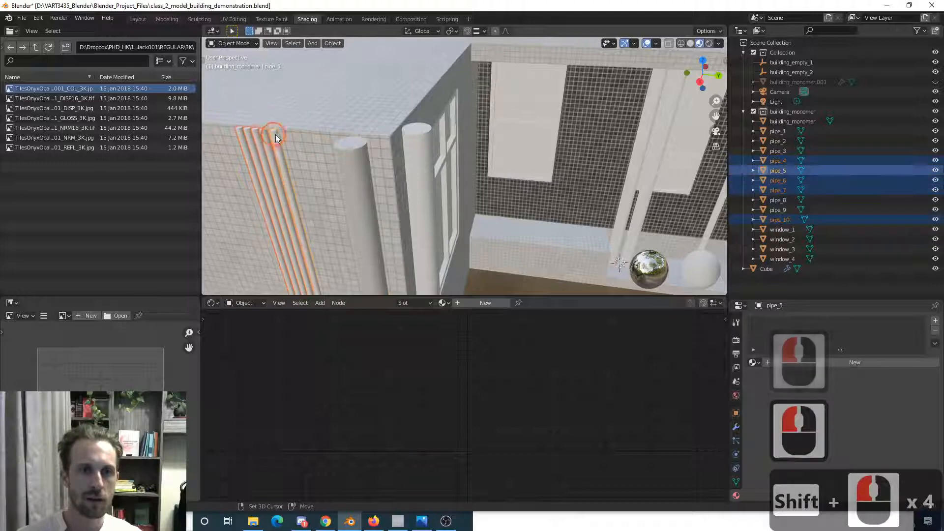
shift+click(419, 155)
- Extend the selection with pipe_1, pipe_2 and pipe_9 on the recessed wall, adding pipe_3 last as the active object
scroll(565, 174, down, 3)
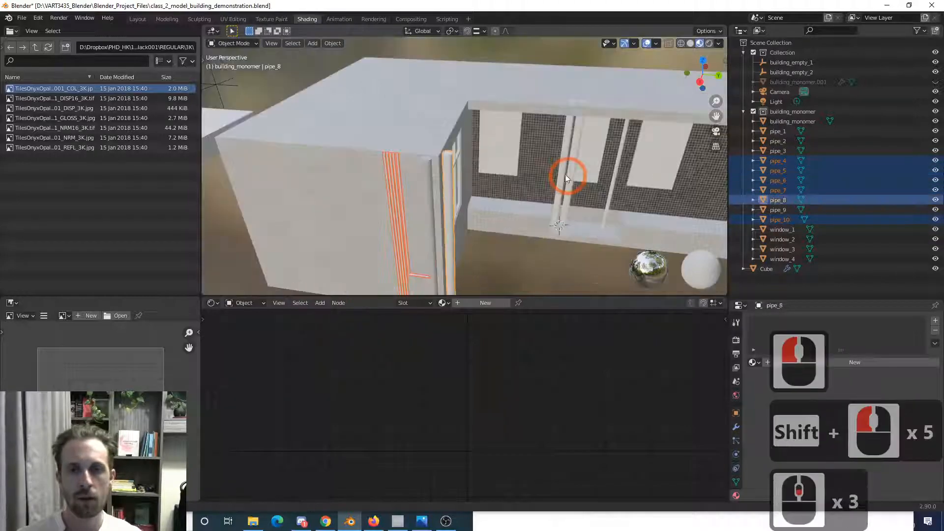
shift+middle_drag(565, 174, 490, 160)
scroll(514, 150, up, 4)
shift+click(515, 151)
shift+click(525, 148)
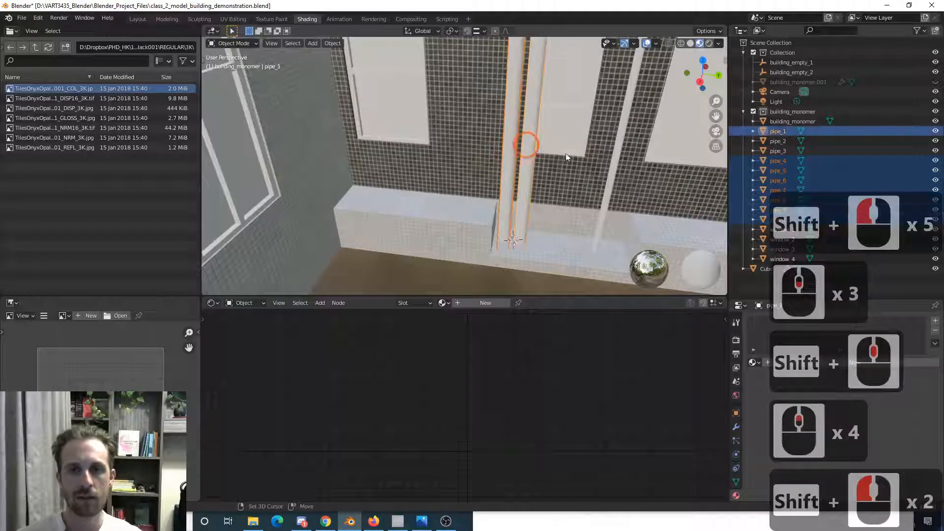
scroll(561, 150, down, 4)
shift+click(344, 205)
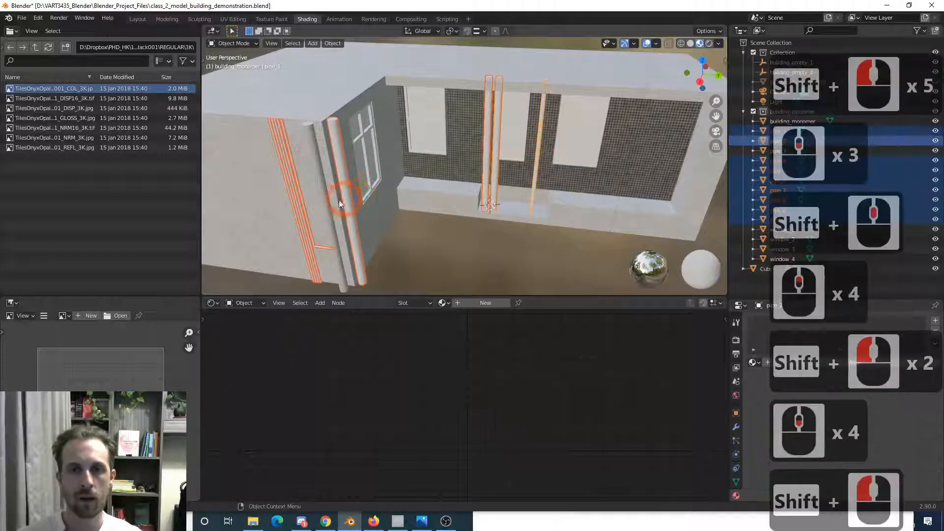
scroll(345, 206, up, 3)
shift+middle_drag(392, 154, 431, 145)
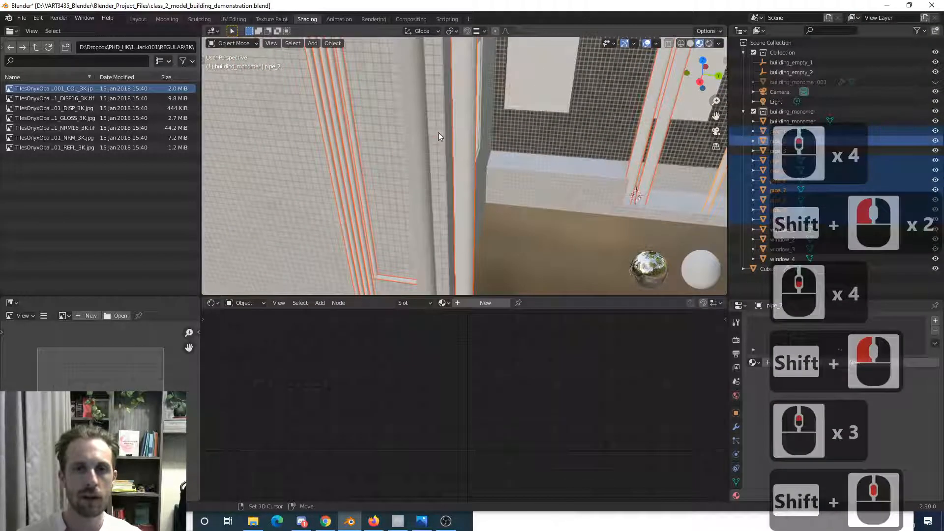
shift+click(420, 152)
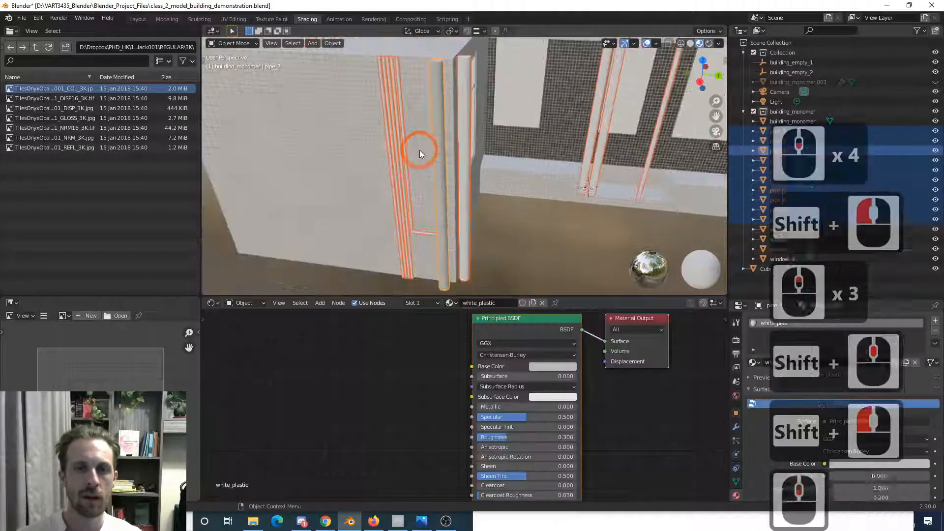
- Link the white_plastic material from the active pipe_3 to all the other selected pipes and clear the selection
scroll(421, 151, down, 2)
shift+middle_drag(433, 152, 347, 118)
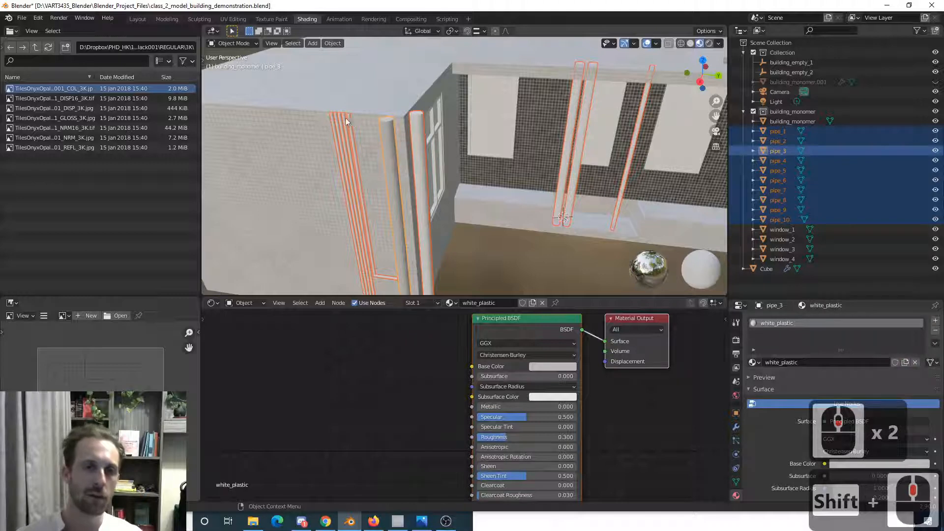
scroll(412, 176, down, 3)
shift+middle_drag(411, 176, 343, 133)
scroll(328, 149, up, 2)
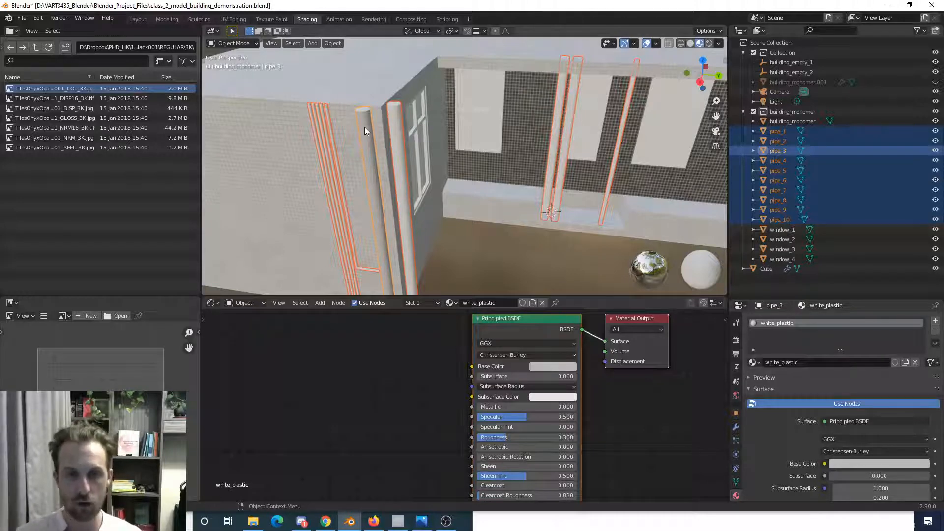
shift+click(365, 127)
key(ctrl+l)
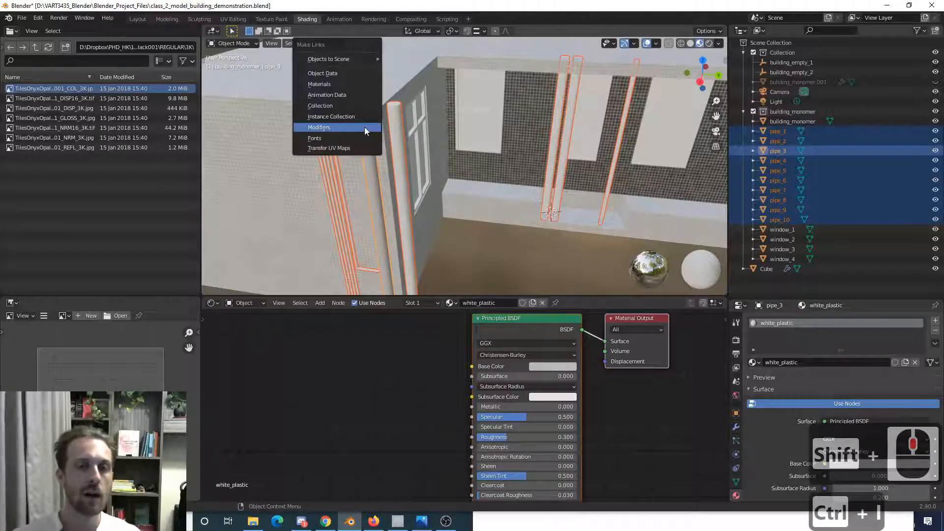
click(359, 84)
click(524, 251)
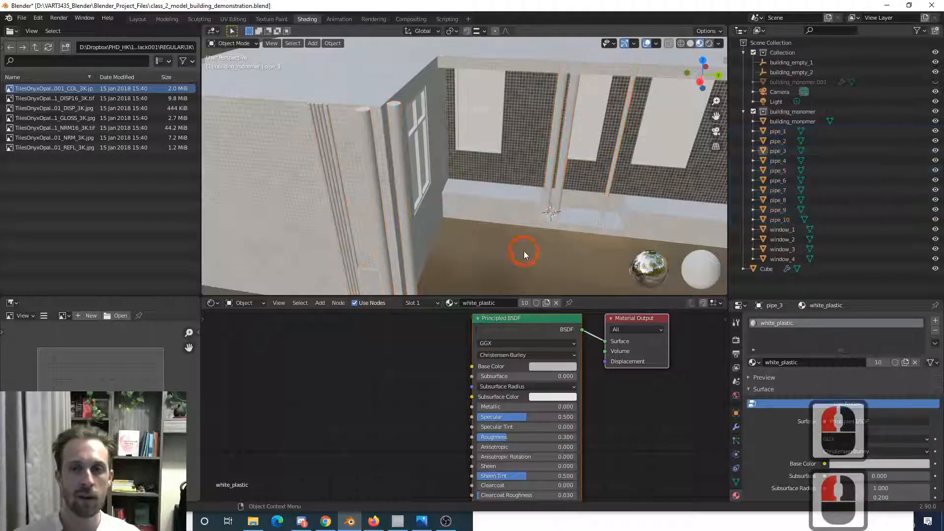
- Check the material assigned to pipe_9 and pipe_1 on the recessed wall
click(553, 132)
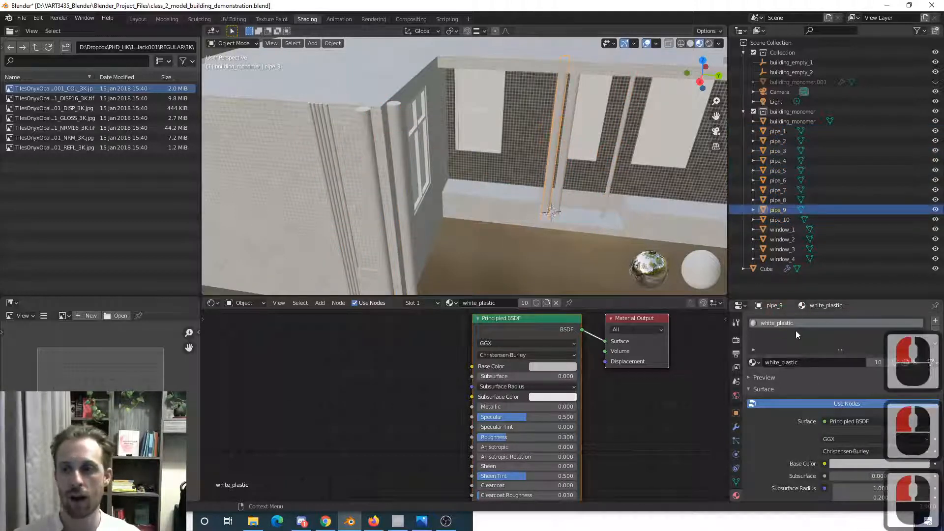
click(563, 154)
scroll(541, 216, down, 3)
- Select the four windows, window_1 to window_4, and add pipe_1 last as the active object
middle_drag(539, 219, 489, 194)
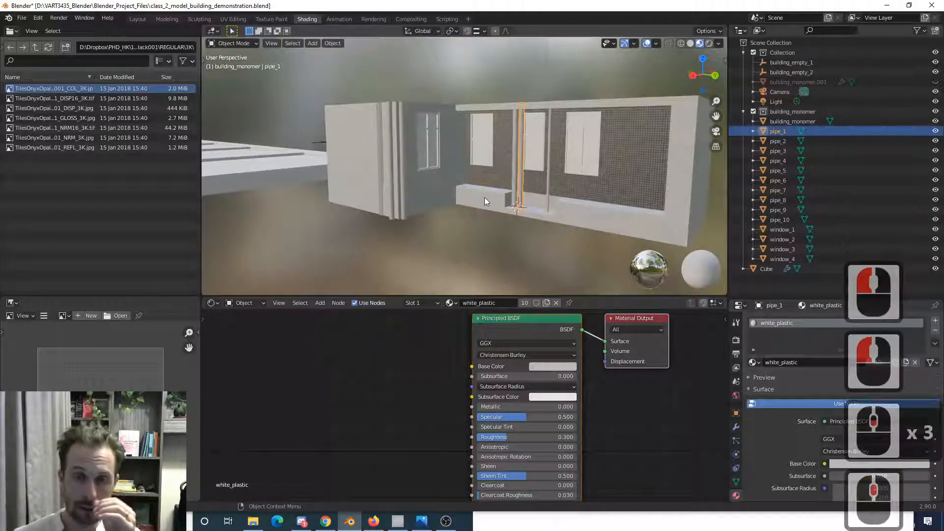
scroll(445, 179, up, 2)
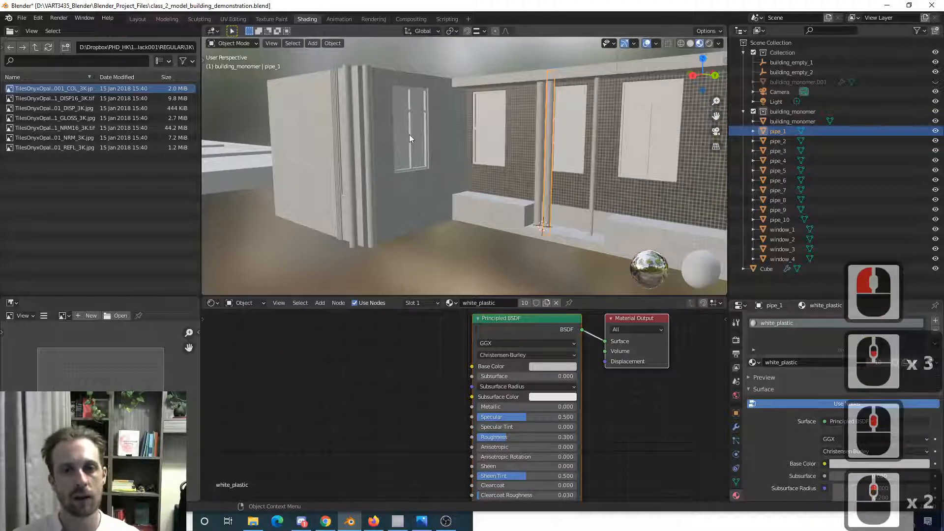
middle_drag(471, 155, 468, 175)
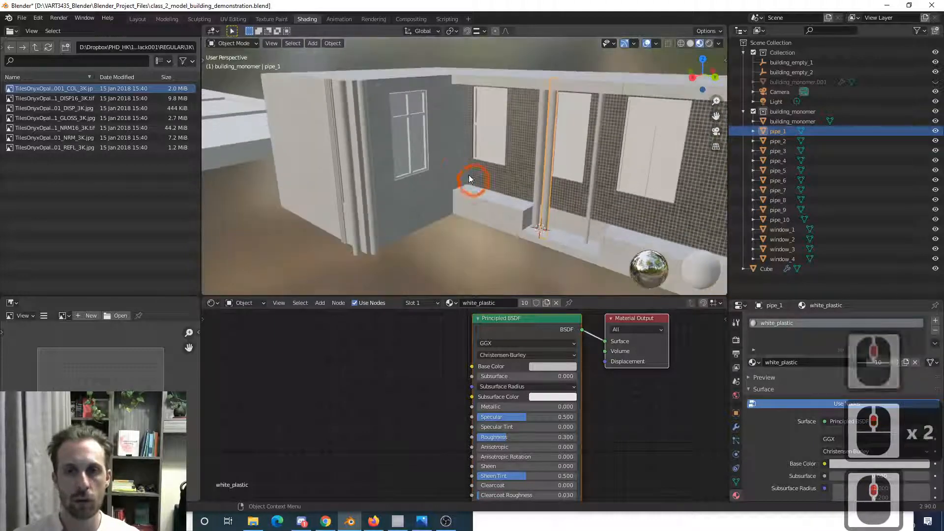
click(403, 139)
shift+click(486, 119)
shift+click(579, 129)
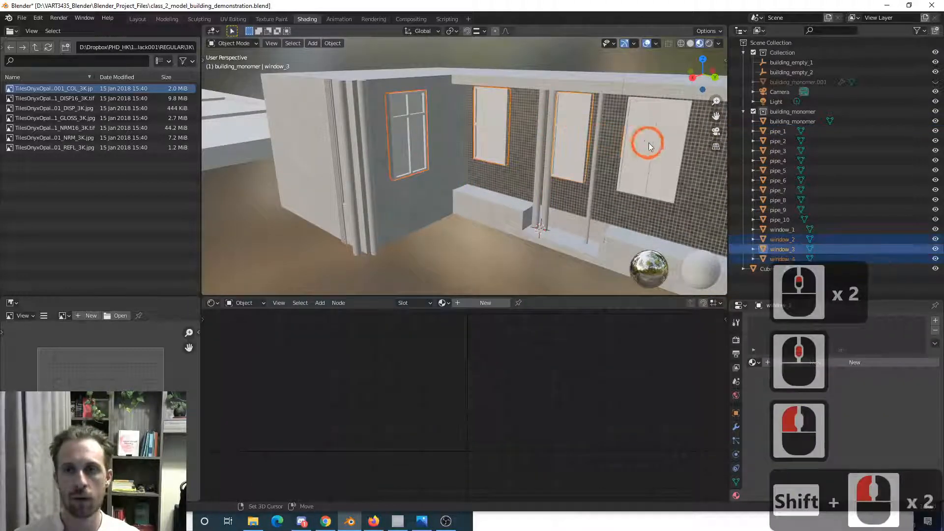
shift+click(649, 142)
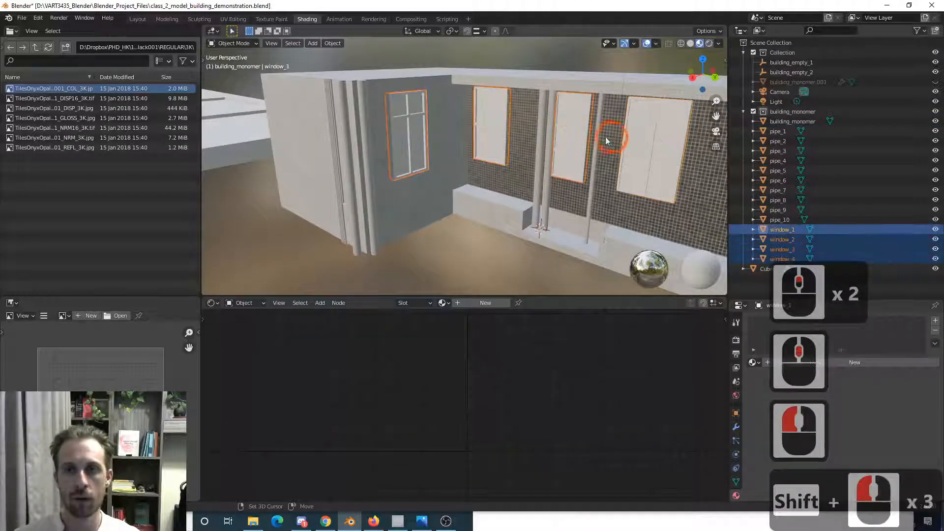
shift+click(551, 131)
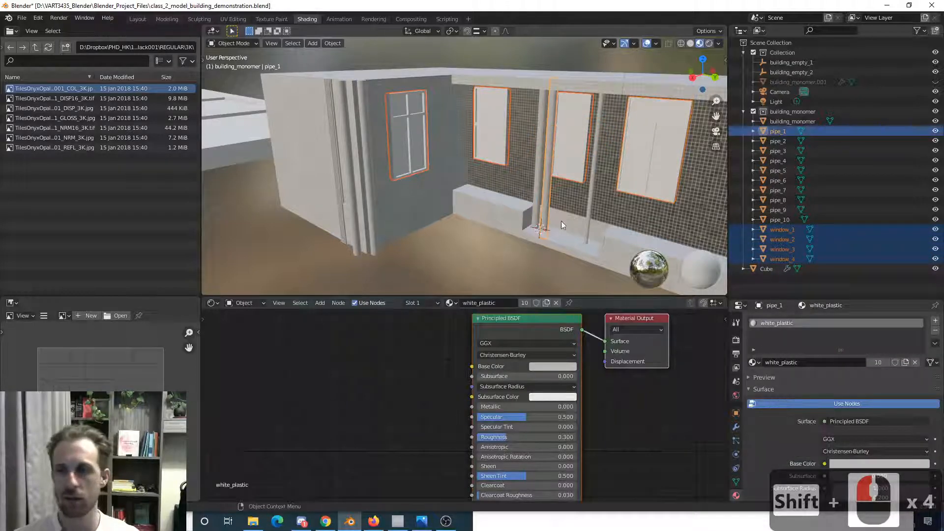
- Link pipe_1's white_plastic material to the four selected windows, inspect their frames and clear the selection
scroll(562, 221, down, 3)
shift+middle_drag(556, 209, 494, 214)
scroll(452, 209, up, 3)
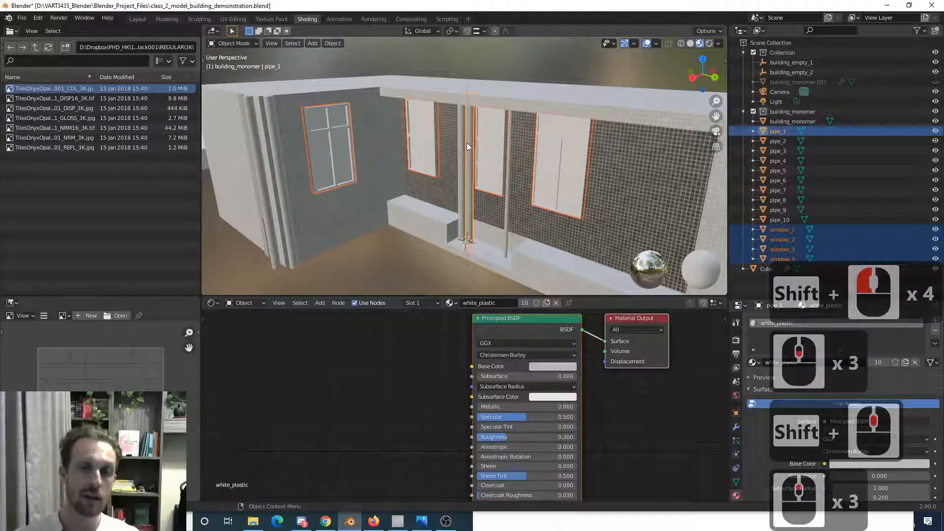
key(ctrl+l)
click(382, 144)
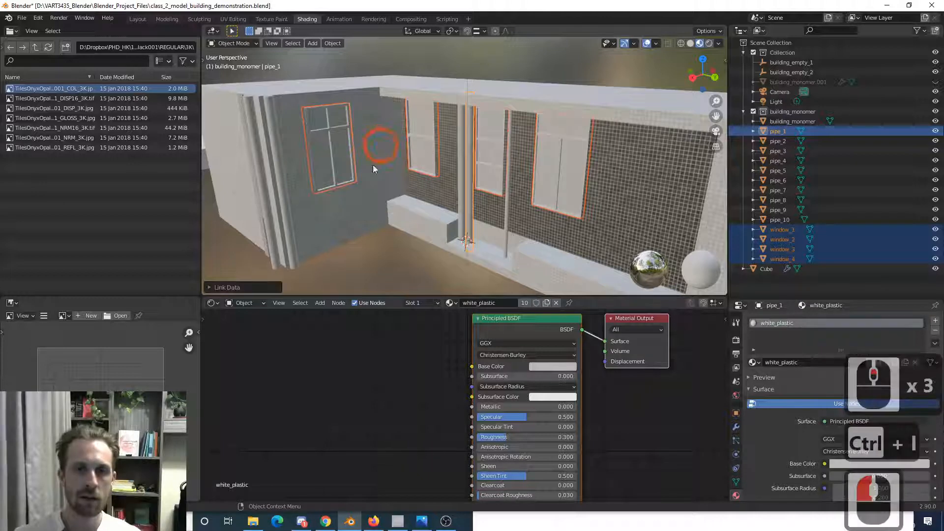
scroll(385, 231, down, 3)
middle_drag(395, 216, 414, 243)
scroll(414, 243, up, 4)
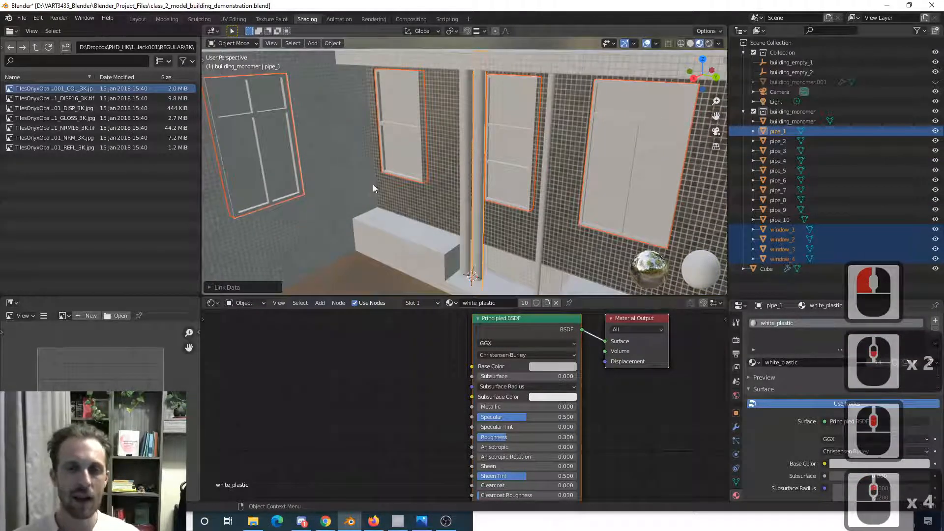
scroll(311, 238, down, 2)
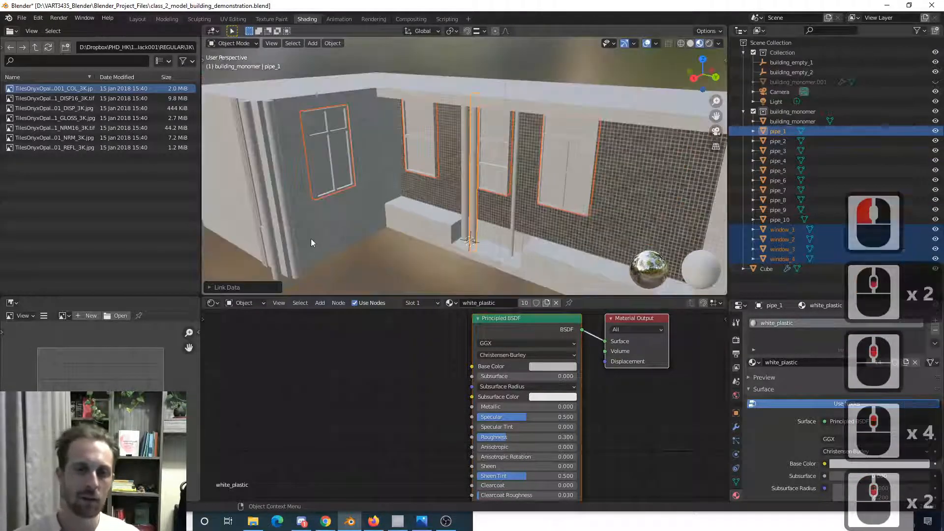
click(386, 266)
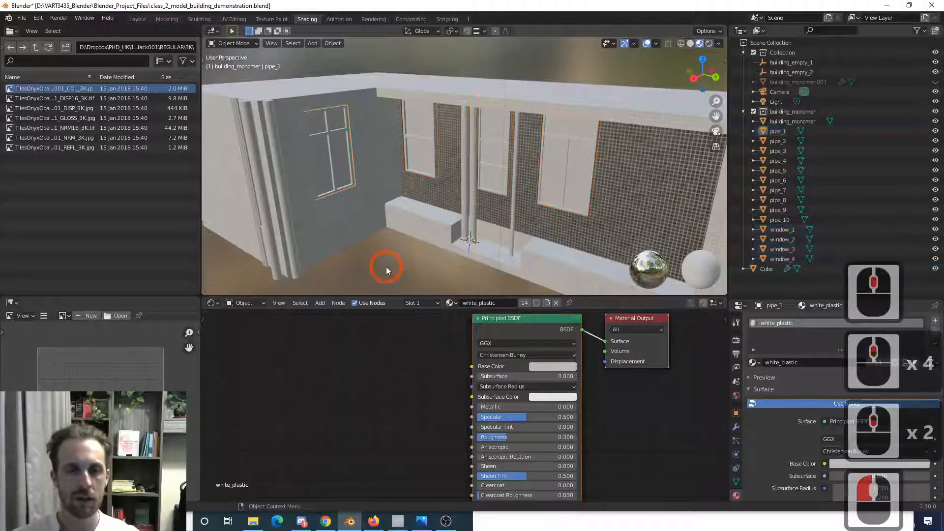
- Change the white_plastic material's base color to a bright green so every pipe and window sharing it stands out
click(548, 367)
click(586, 285)
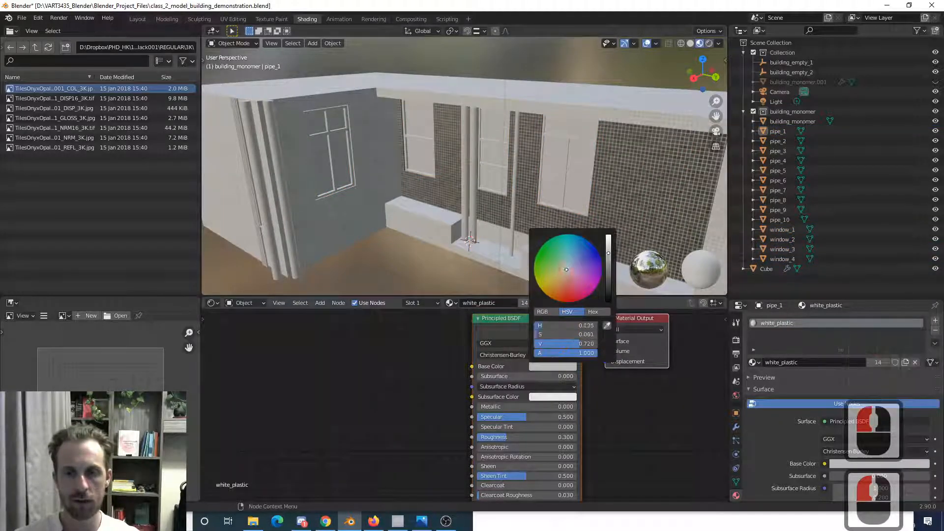
drag(583, 282, 543, 269)
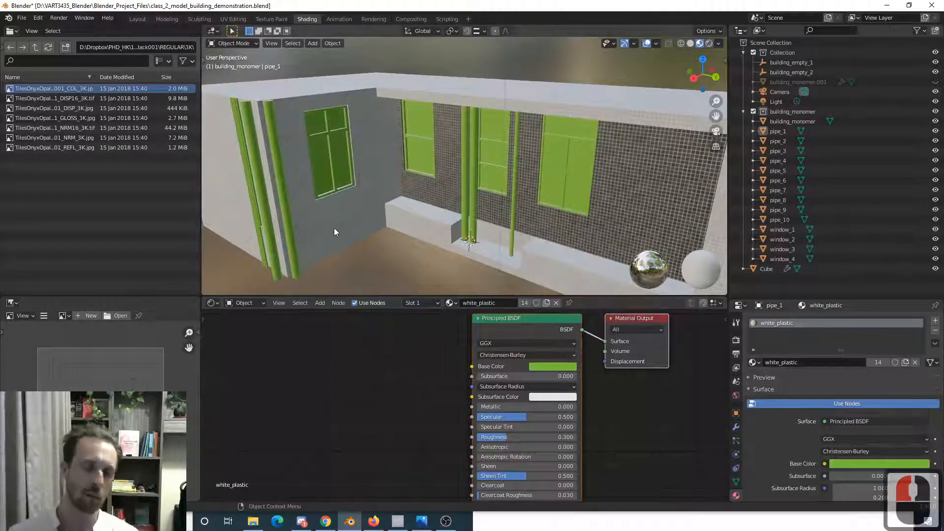
middle_drag(349, 215, 391, 178)
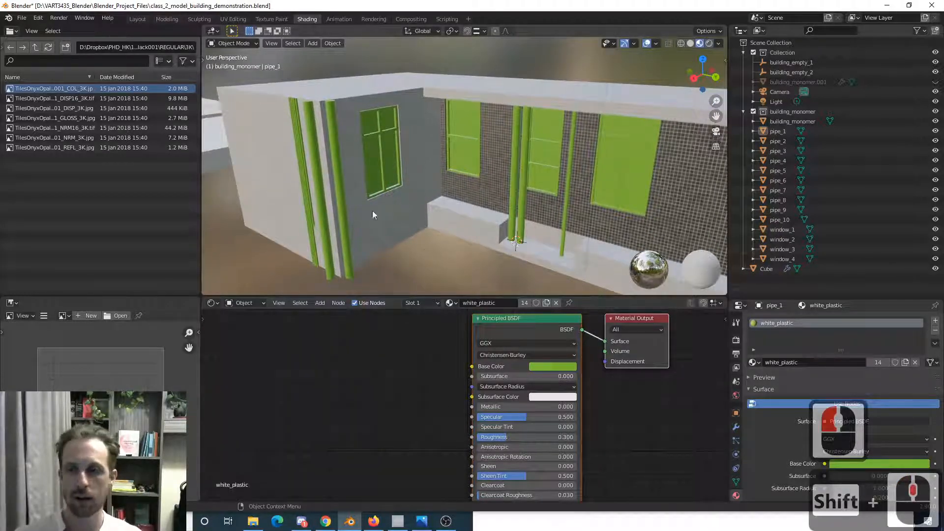
- With window_4's four panes selected in Edit Mode, add a second material slot holding a new material named glass
click(388, 162)
key(Tab)
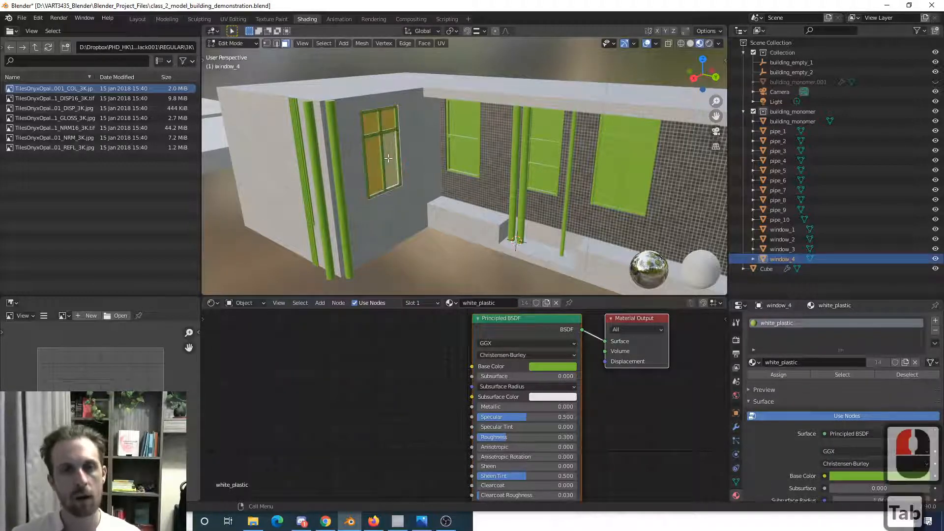
middle_drag(385, 160, 432, 134)
scroll(360, 165, up, 3)
scroll(442, 162, up, 2)
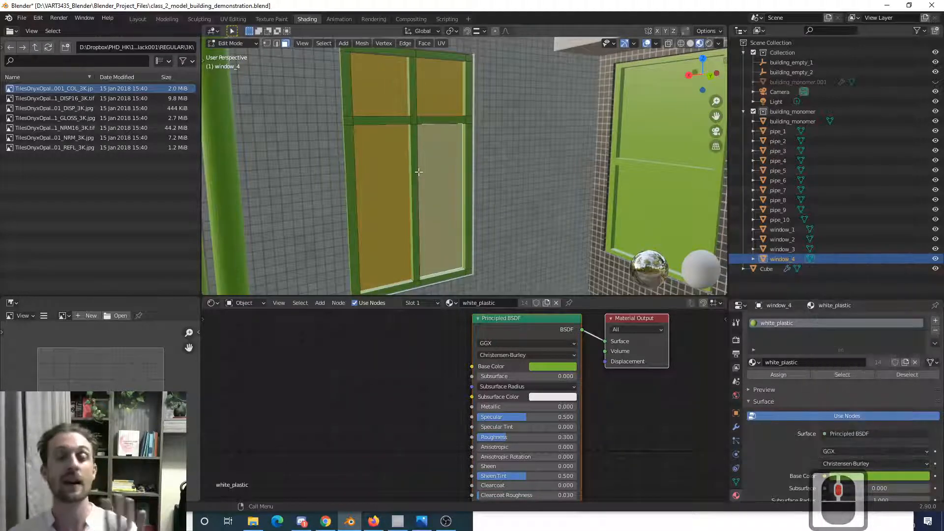
scroll(419, 171, down, 2)
middle_drag(419, 171, 374, 182)
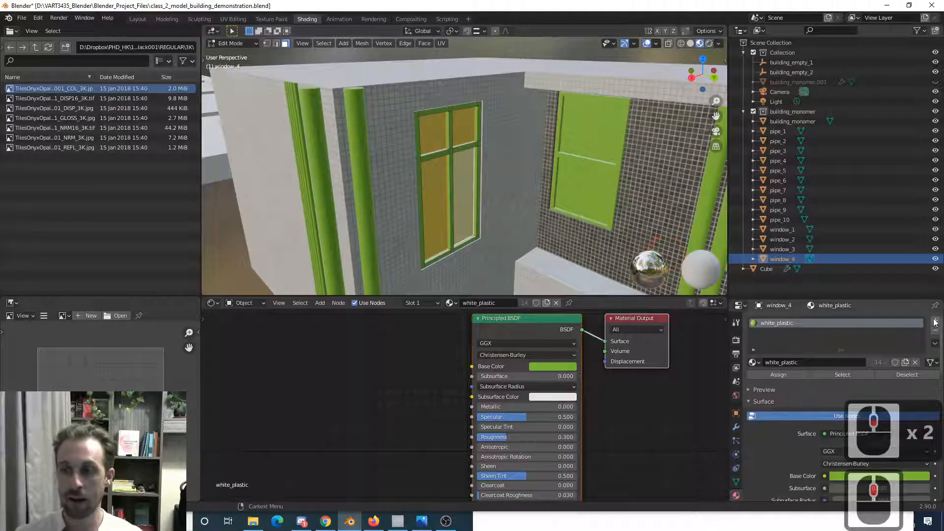
click(936, 321)
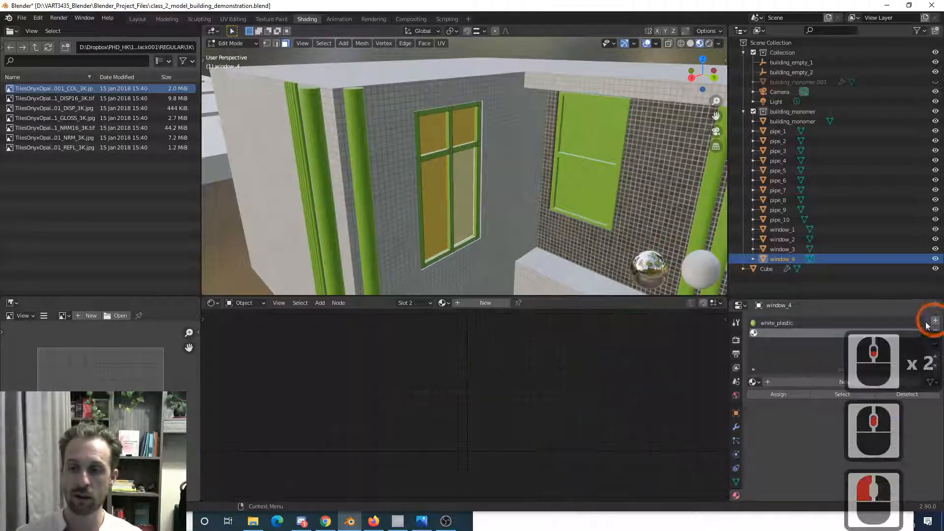
click(811, 383)
click(811, 382)
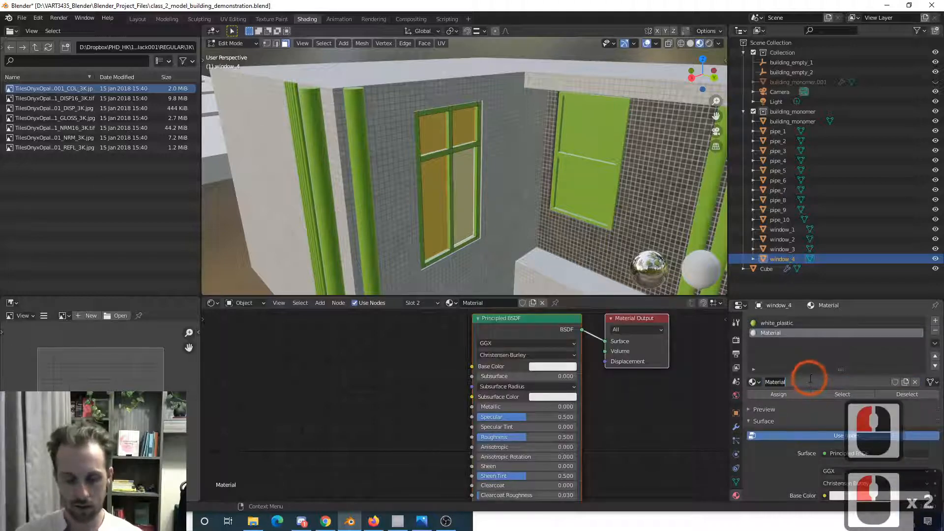
text(glass)
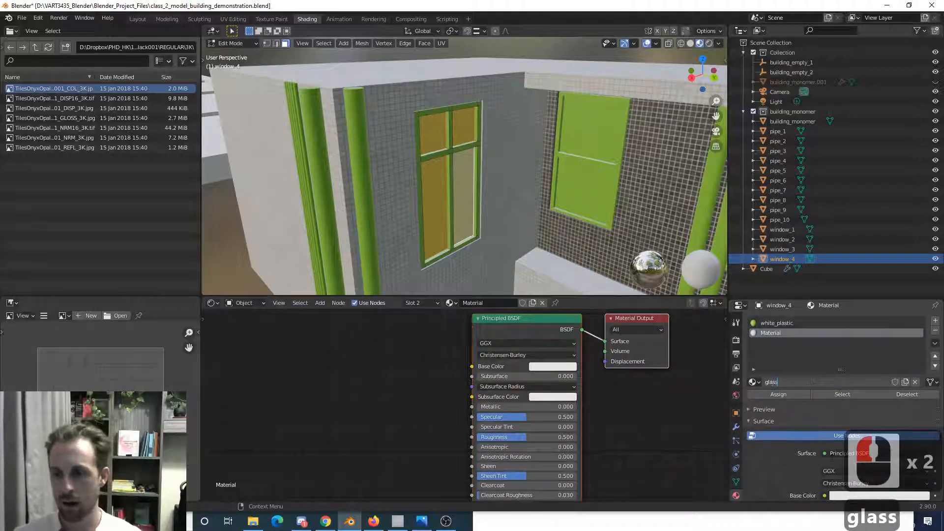
click(751, 467)
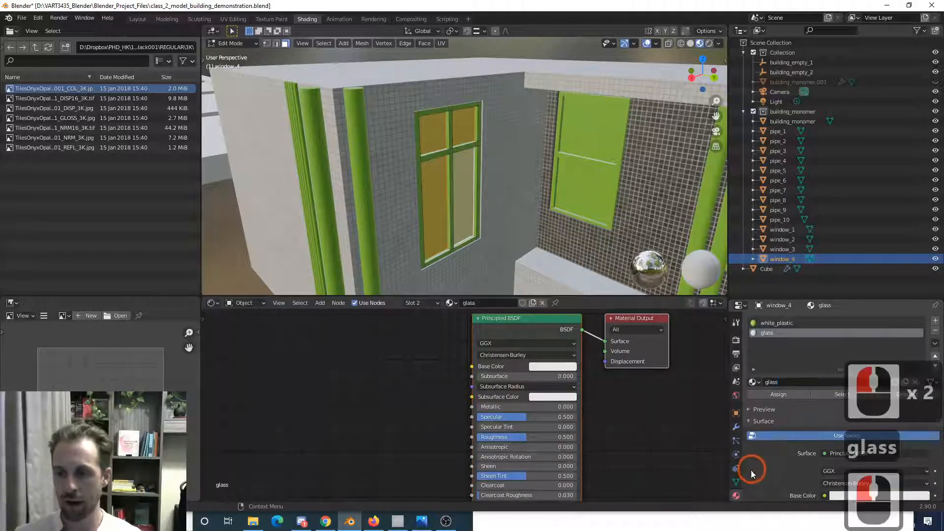
- Switch the glass material's surface to Glass BSDF with roughness 0.3, assign it to window_4's selected panes and return to Object Mode
click(834, 453)
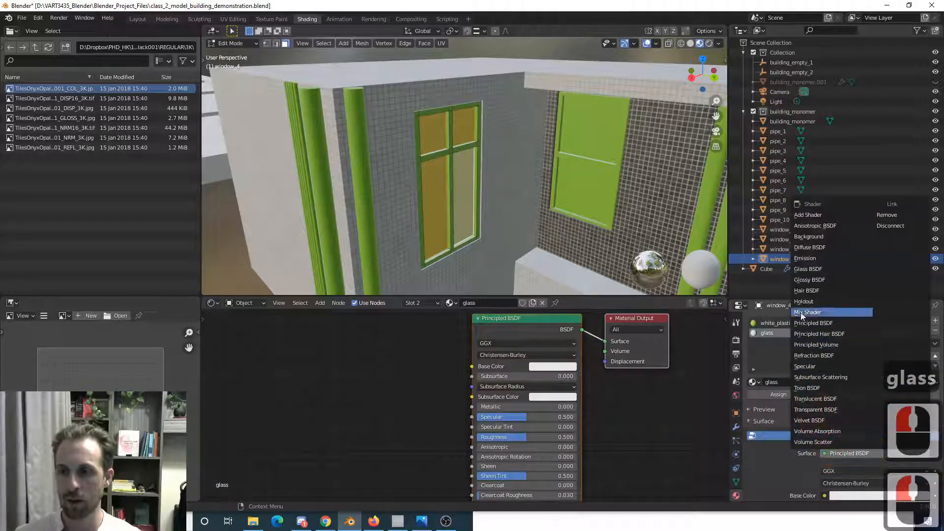
click(814, 269)
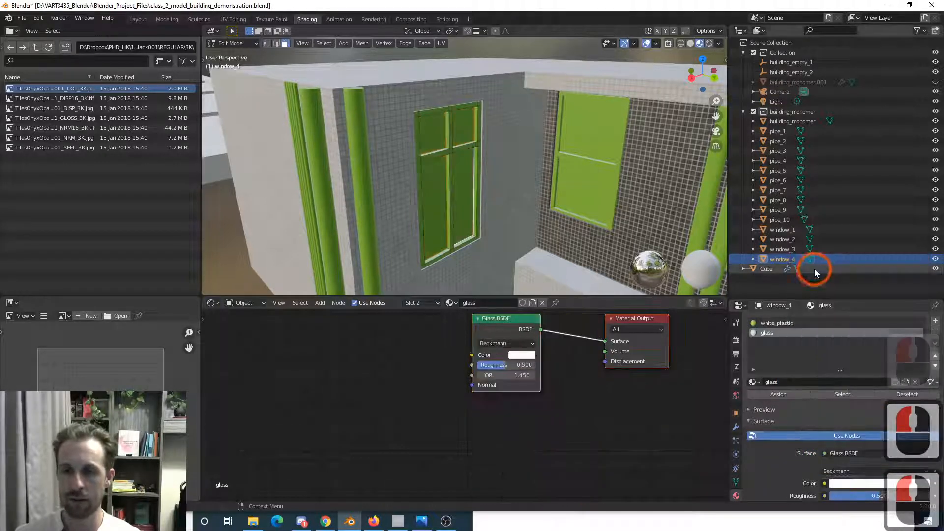
click(525, 365)
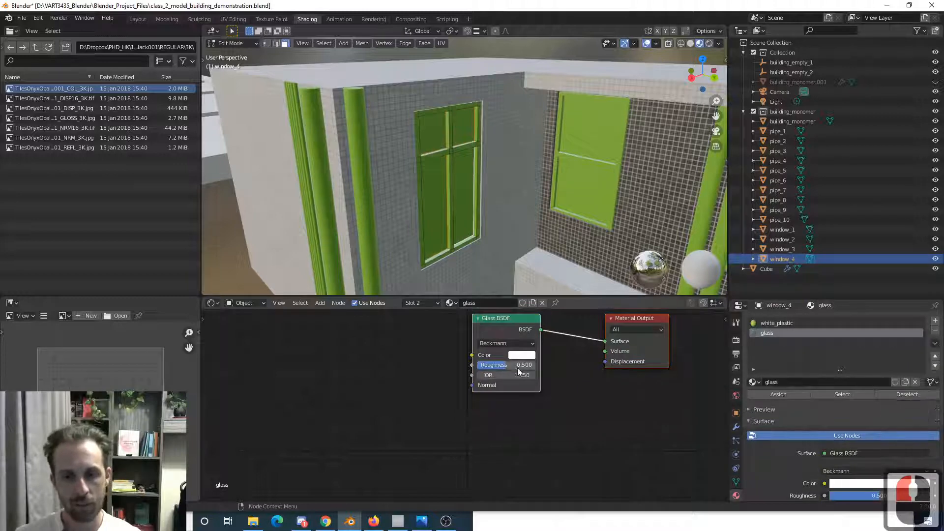
text(.3)
key(Return)
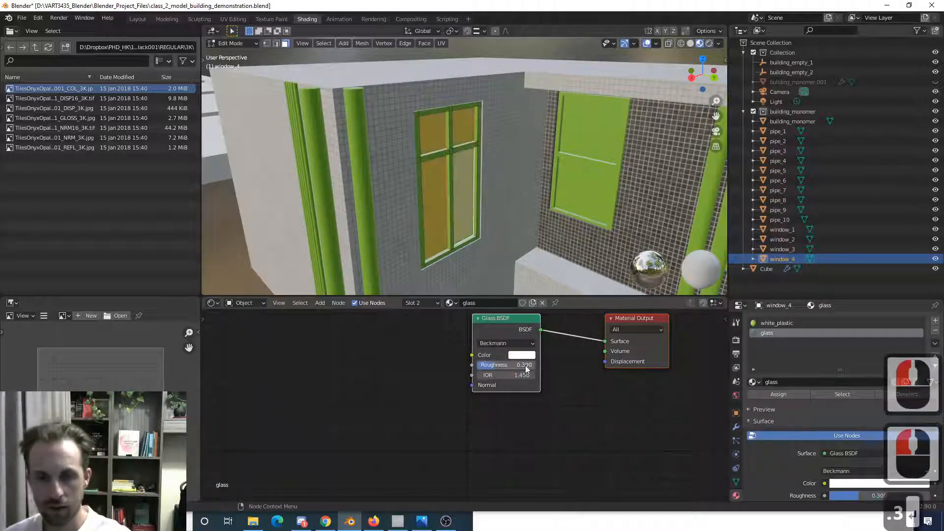
click(778, 394)
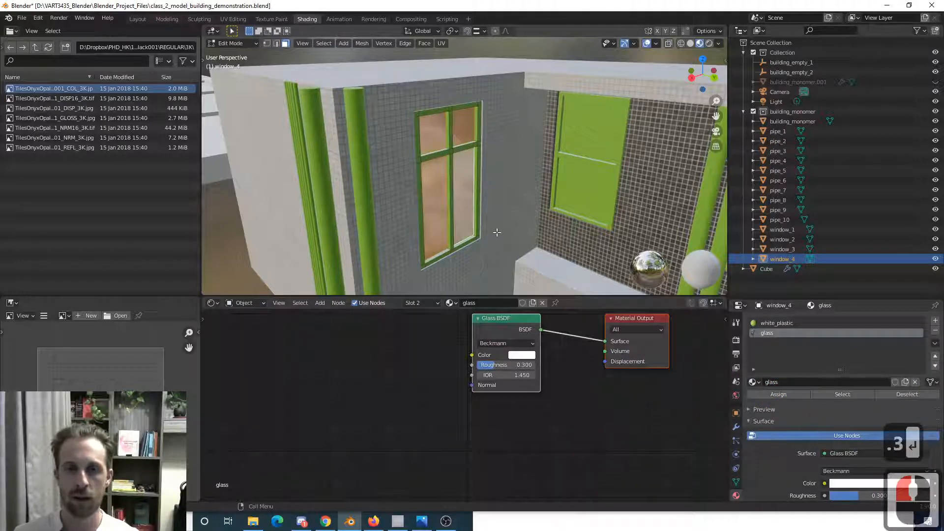
key(Tab)
- Inspect window_4's glass panes and the neighbouring windows in Material Preview shading
mouse_move(489, 226)
middle_down()
mouse_move(458, 217)
mouse_move(433, 189)
mouse_move(454, 188)
mouse_move(470, 208)
middle_up()
key(z)
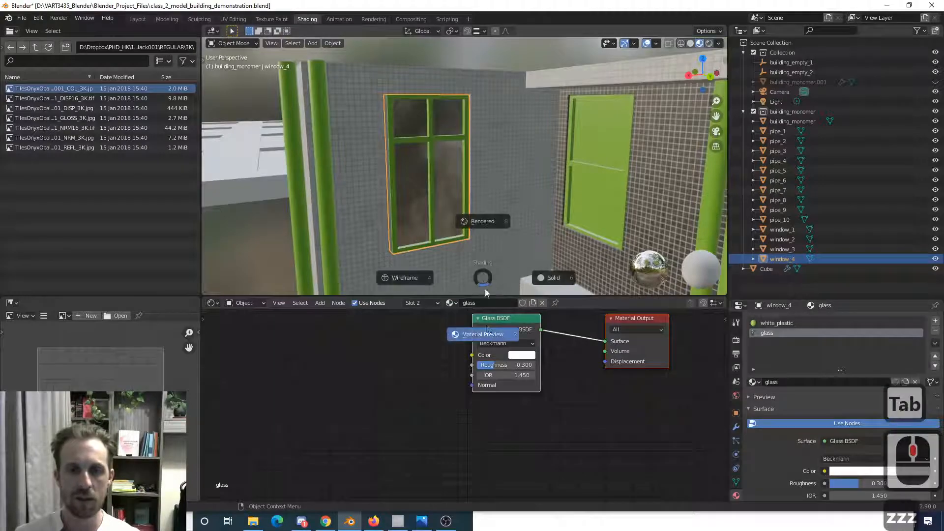
click(487, 332)
mouse_move(457, 236)
middle_down()
mouse_move(445, 211)
mouse_move(453, 200)
mouse_move(447, 217)
mouse_move(463, 203)
mouse_move(498, 253)
mouse_move(474, 217)
mouse_move(506, 235)
mouse_move(485, 229)
mouse_move(444, 244)
mouse_move(460, 243)
mouse_move(482, 185)
mouse_move(503, 188)
mouse_move(500, 176)
mouse_move(456, 170)
mouse_move(445, 179)
mouse_move(447, 163)
middle_up()
scroll(476, 216, down, 5)
scroll(505, 235, up, 4)
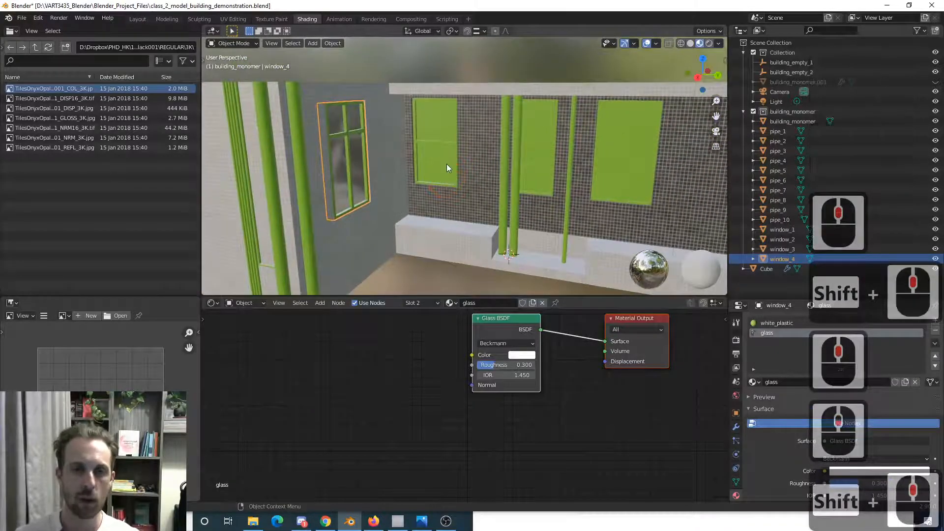
- Open window_2 in Edit Mode and select its upper and lower pane faces
click(447, 164)
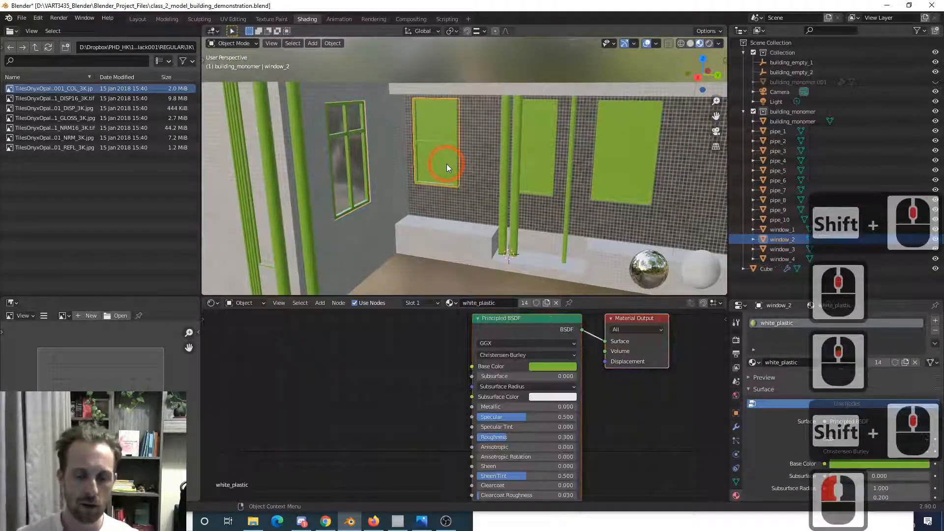
key(Tab)
scroll(447, 164, up, 2)
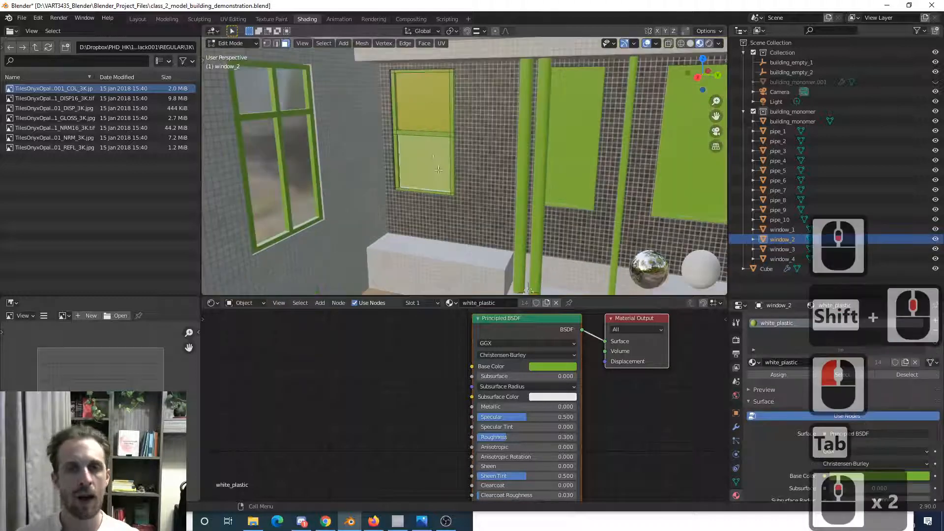
shift+middle_drag(447, 163, 415, 217)
click(394, 152)
shift+click(411, 228)
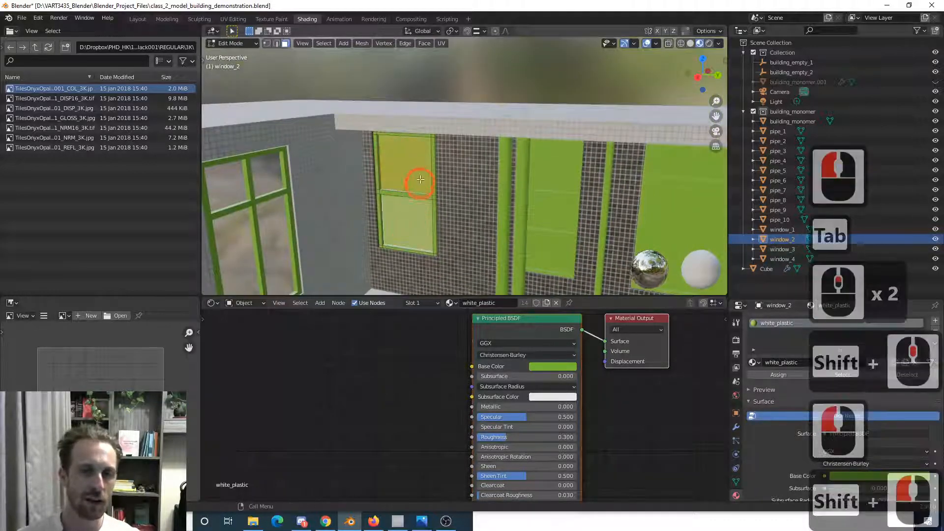
click(418, 180)
click(407, 228)
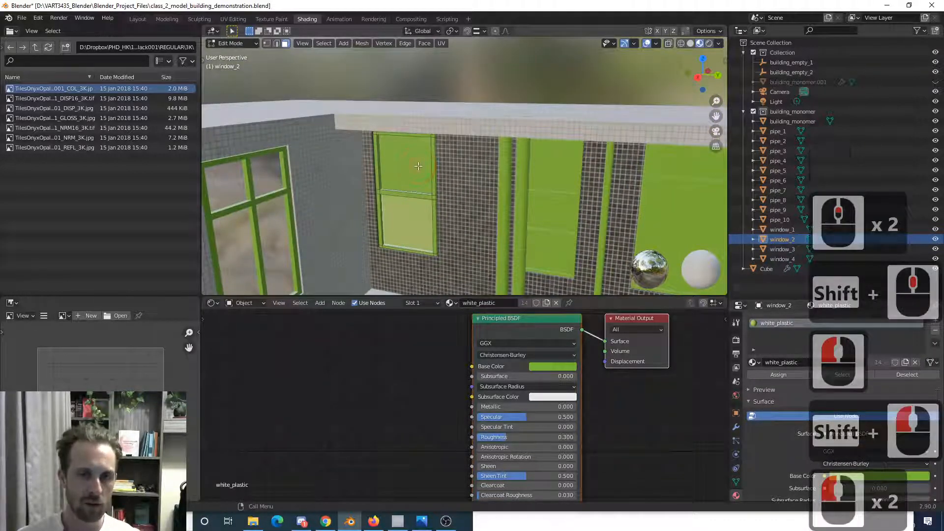
click(407, 211)
shift+click(408, 217)
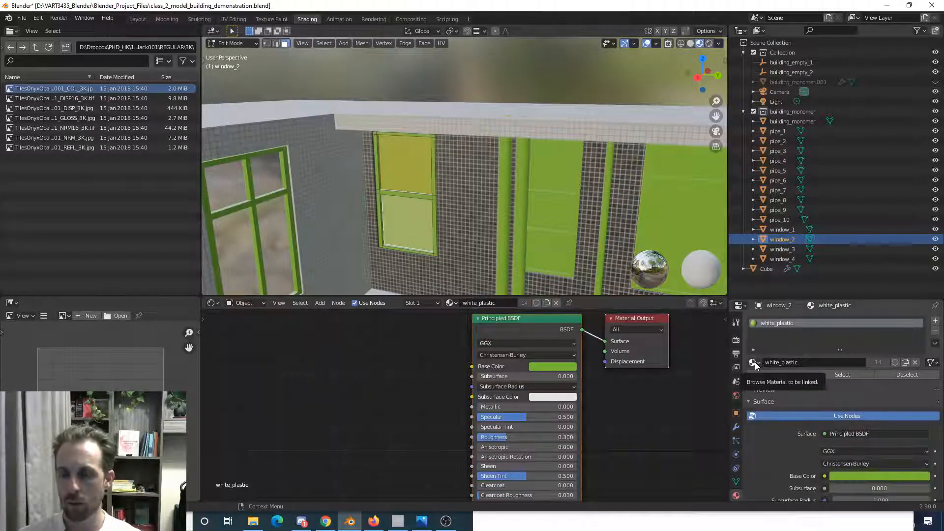
- Add a second material slot with the existing glass material to window_2, assign it to the selected panes and leave Edit Mode
click(936, 322)
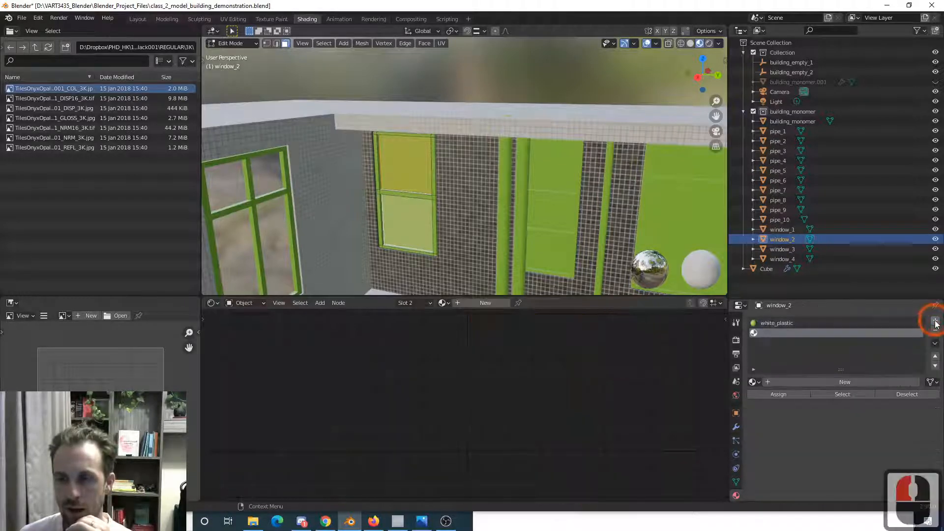
click(753, 382)
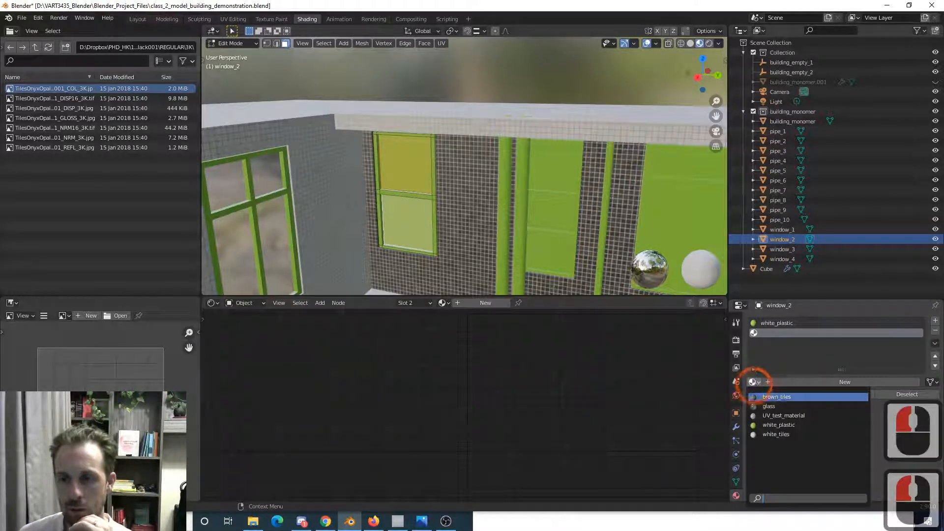
click(770, 406)
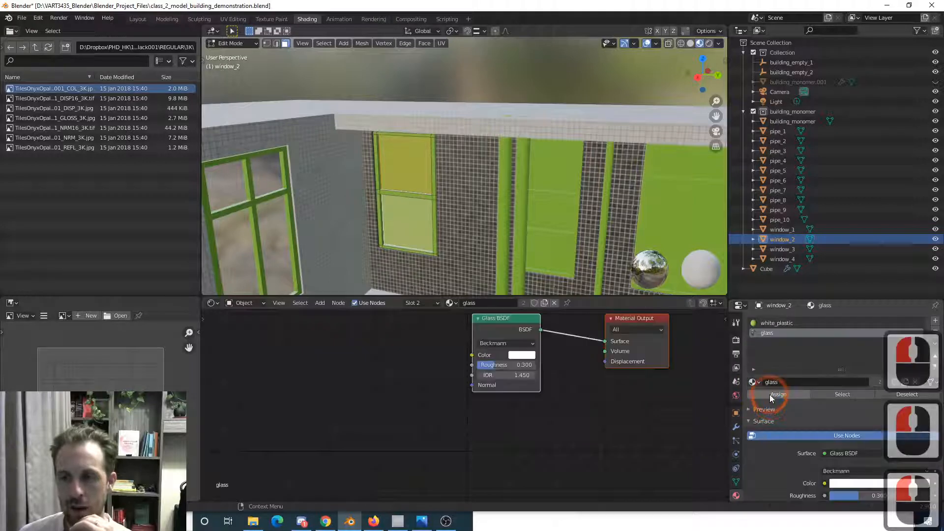
click(770, 396)
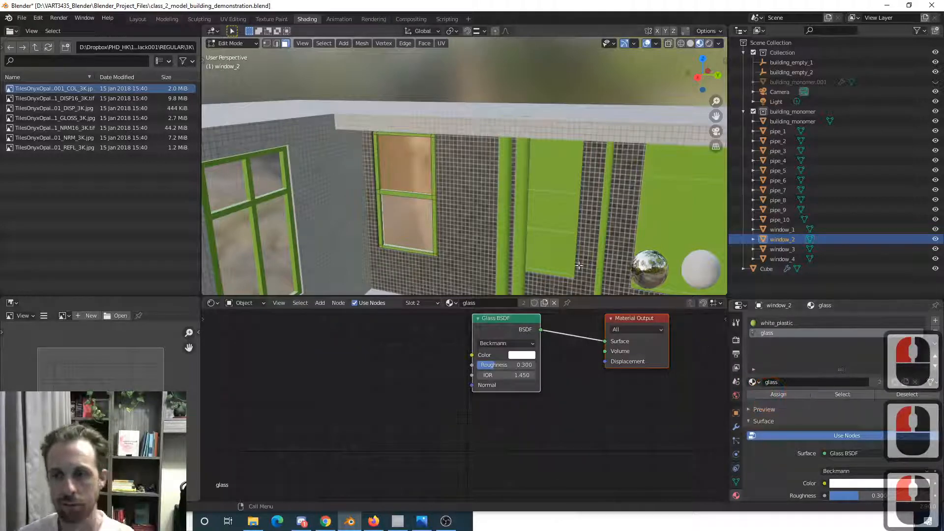
key(Tab)
- Open window_3 in Edit Mode and select its three pane faces
click(560, 204)
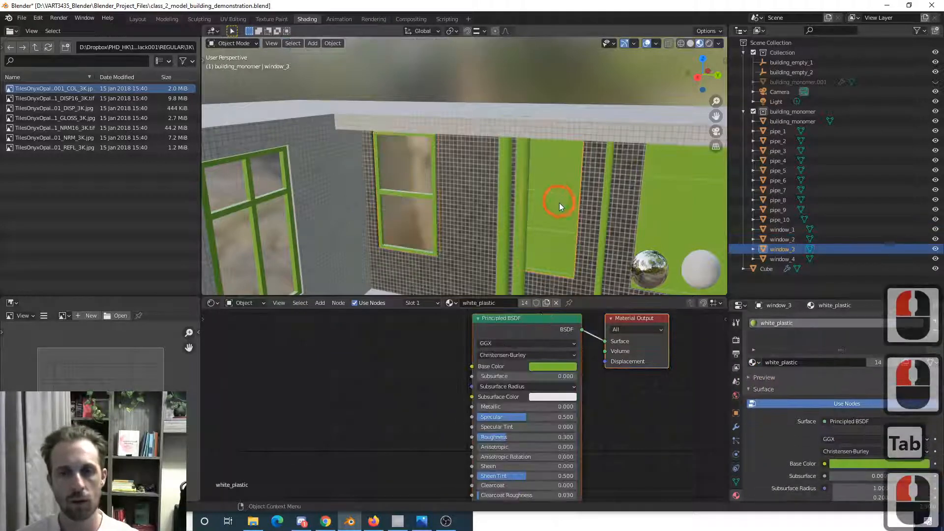
middle_drag(559, 204, 487, 154)
key(Tab)
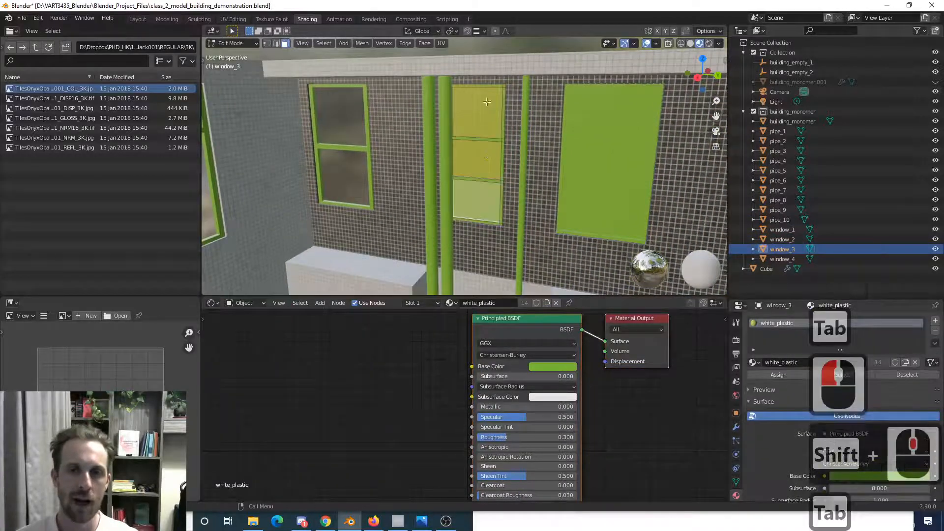
click(484, 127)
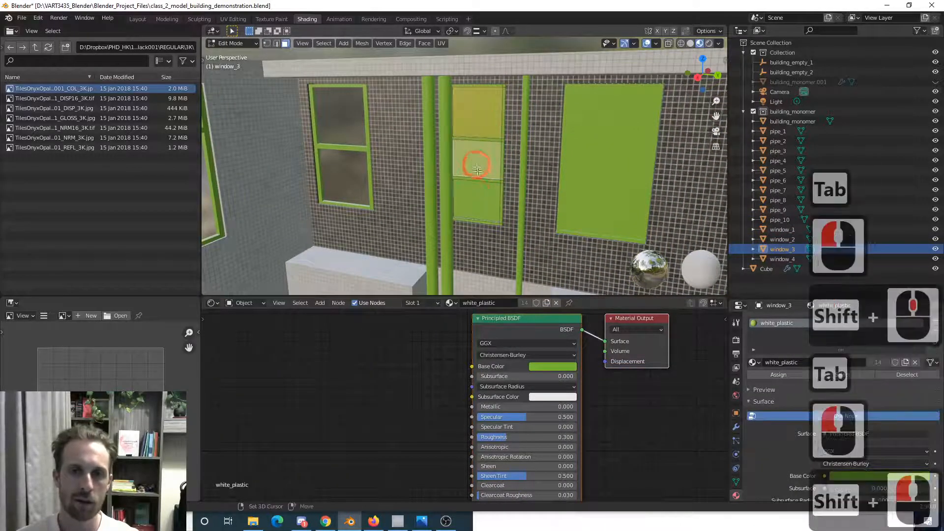
shift+click(473, 206)
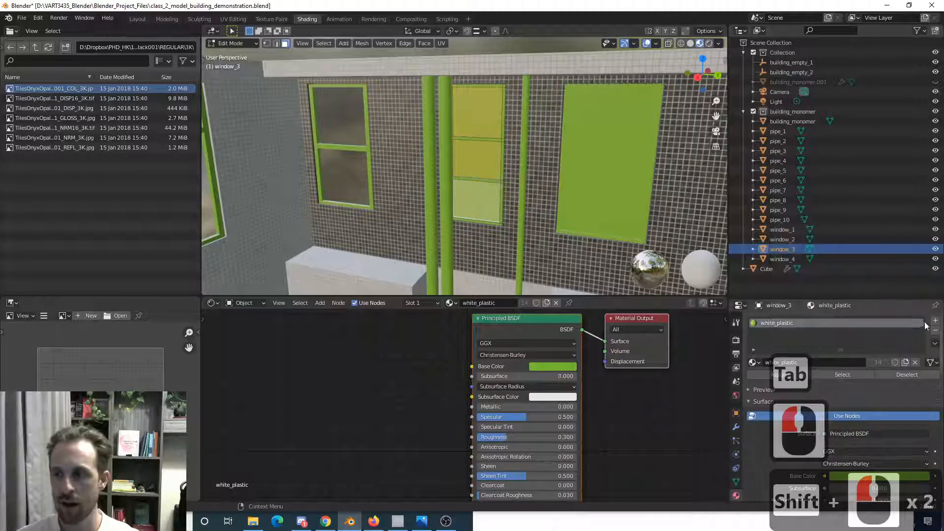
- Give window_3 a second slot with the existing glass material, assign it to the three selected panes and leave Edit Mode
click(935, 322)
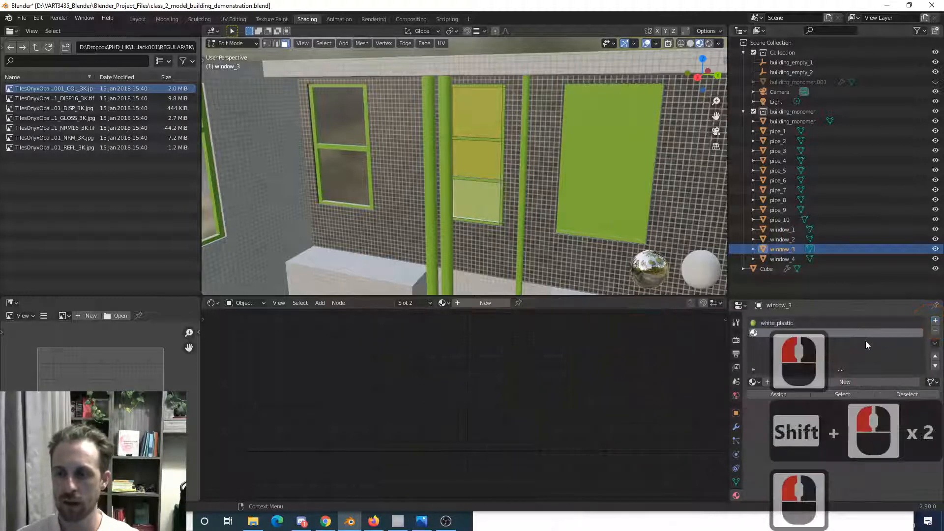
click(753, 382)
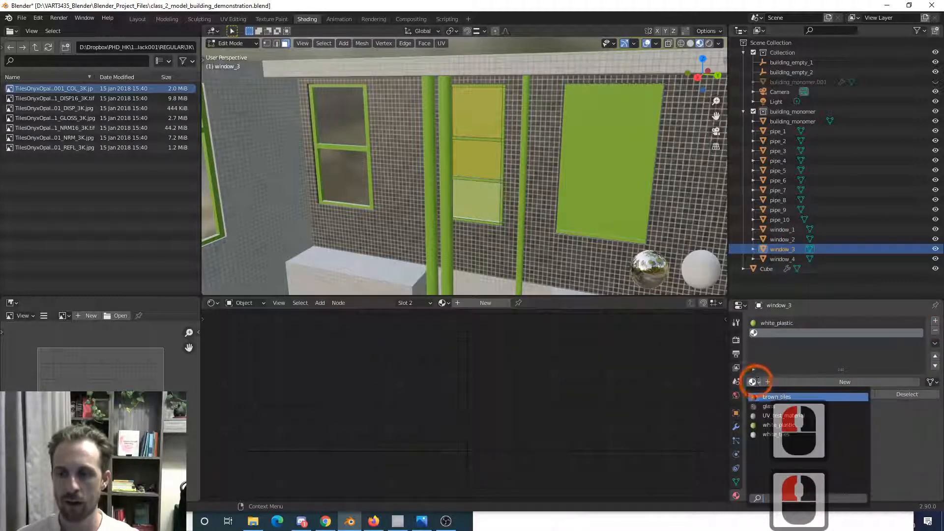
click(766, 406)
click(772, 394)
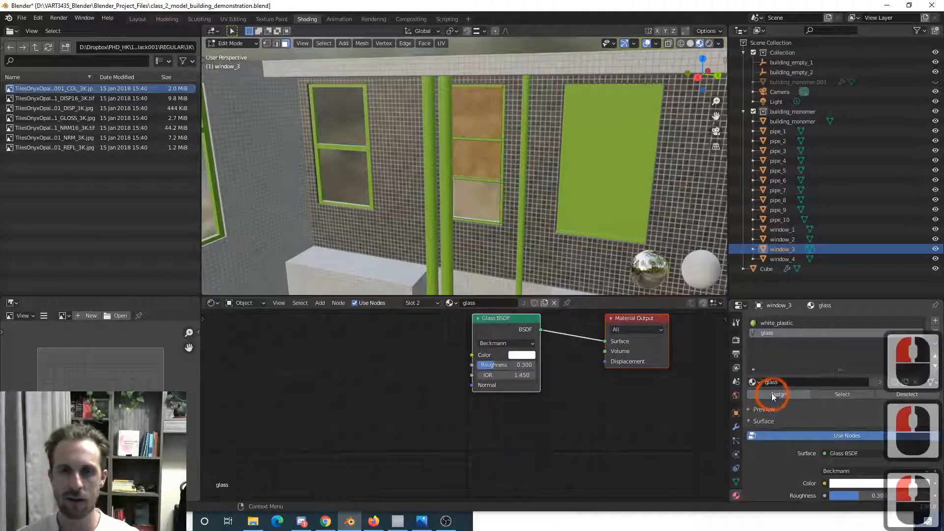
key(Tab)
- Open window_1 in Edit Mode and select its four pane faces
click(597, 163)
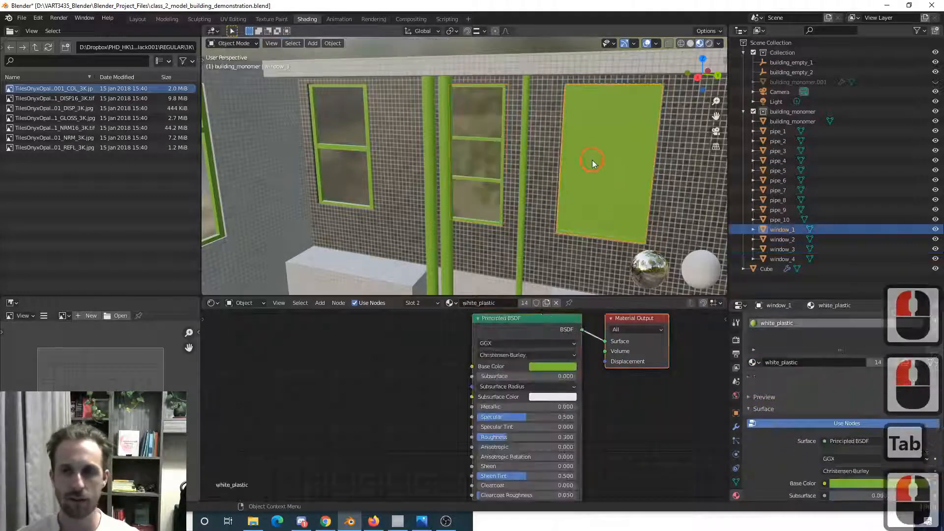
key(Tab)
click(623, 98)
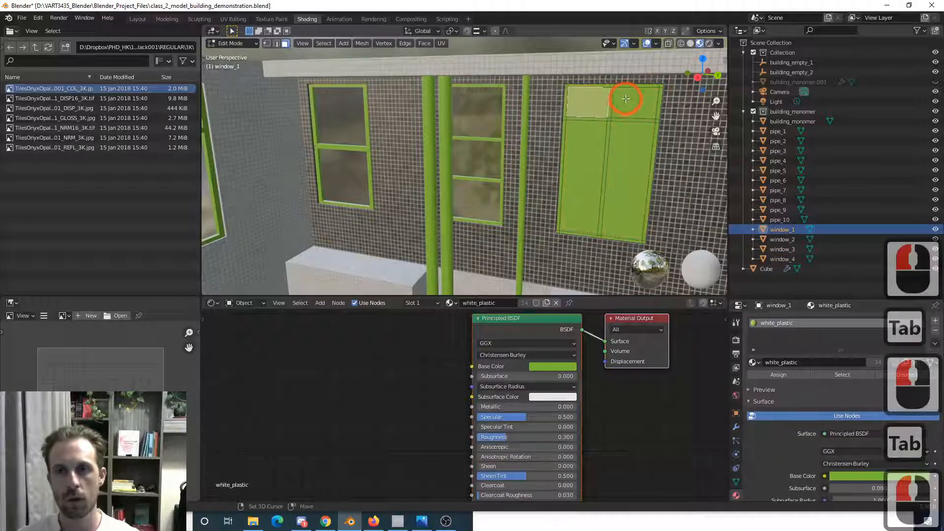
shift+click(623, 106)
shift+click(623, 109)
click(628, 104)
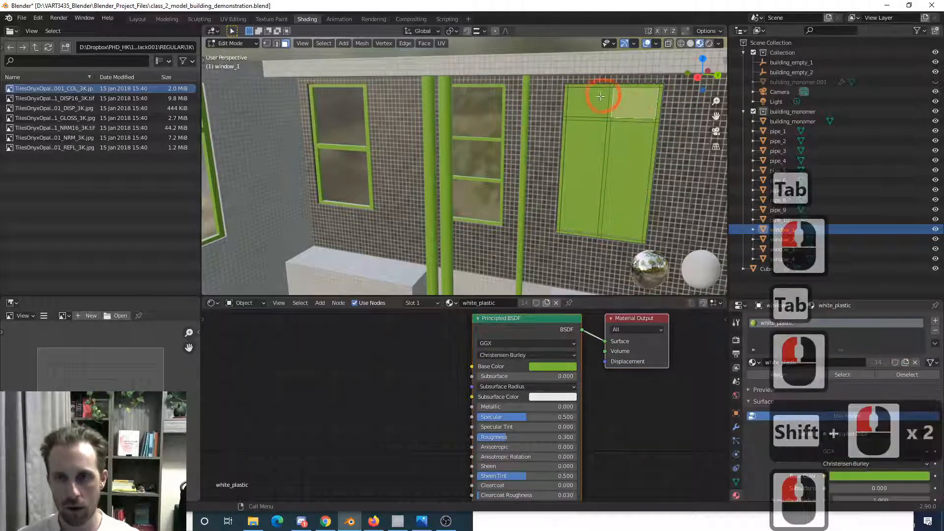
shift+click(591, 147)
shift+click(593, 147)
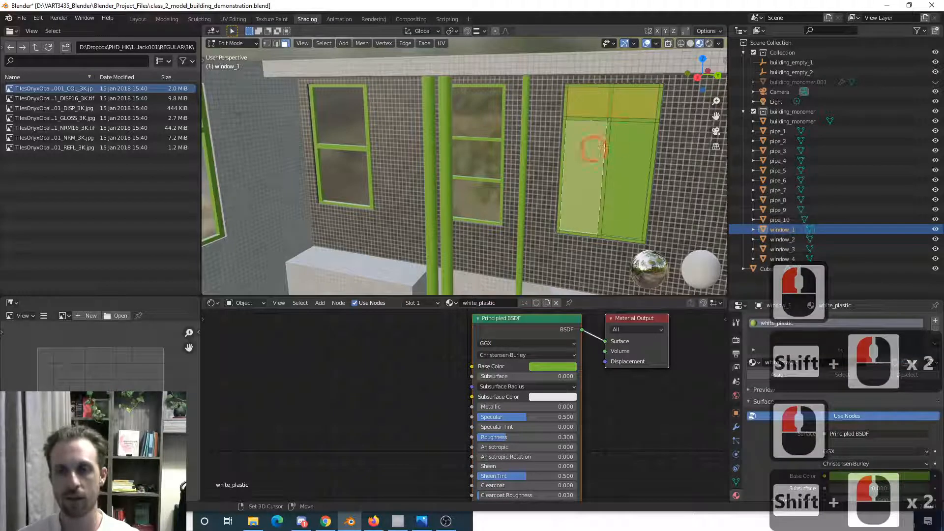
shift+click(630, 140)
- Add a second slot with the existing glass material to window_1, assign it to the selected panes and leave Edit Mode
click(934, 320)
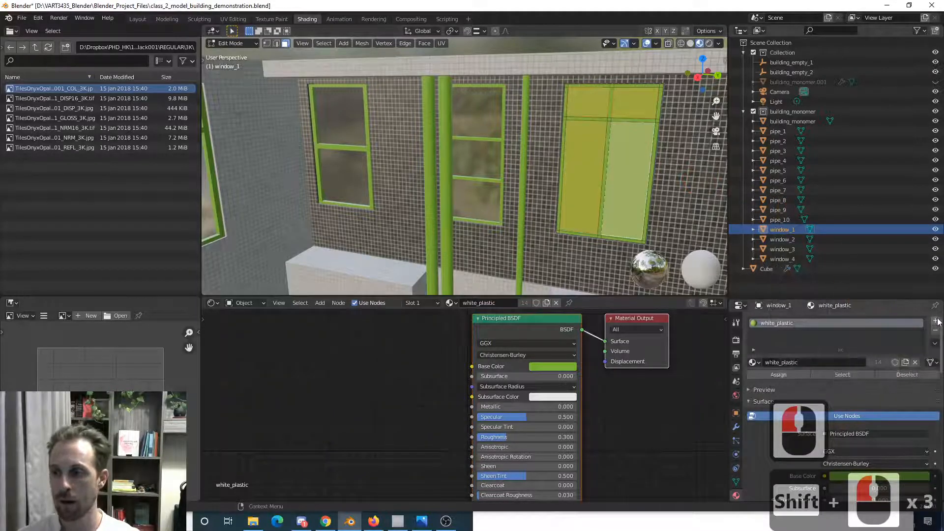
click(752, 382)
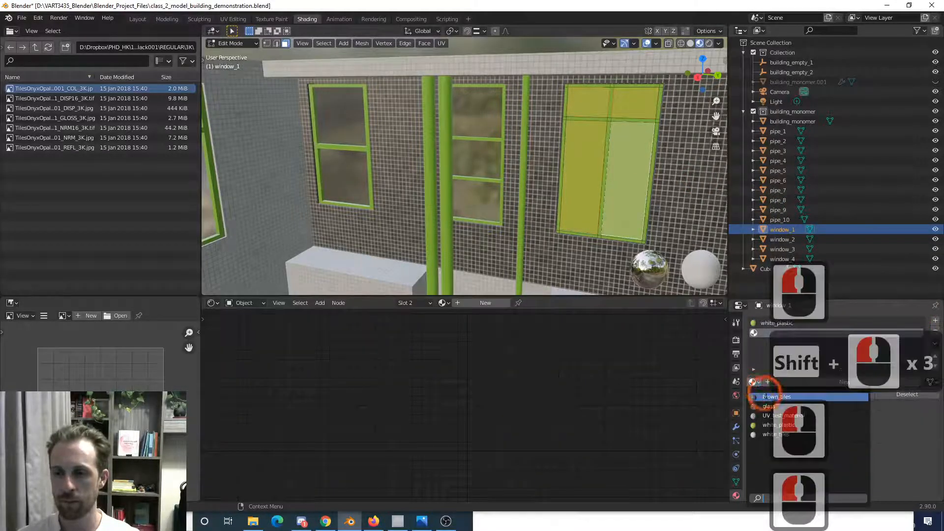
click(767, 404)
click(778, 394)
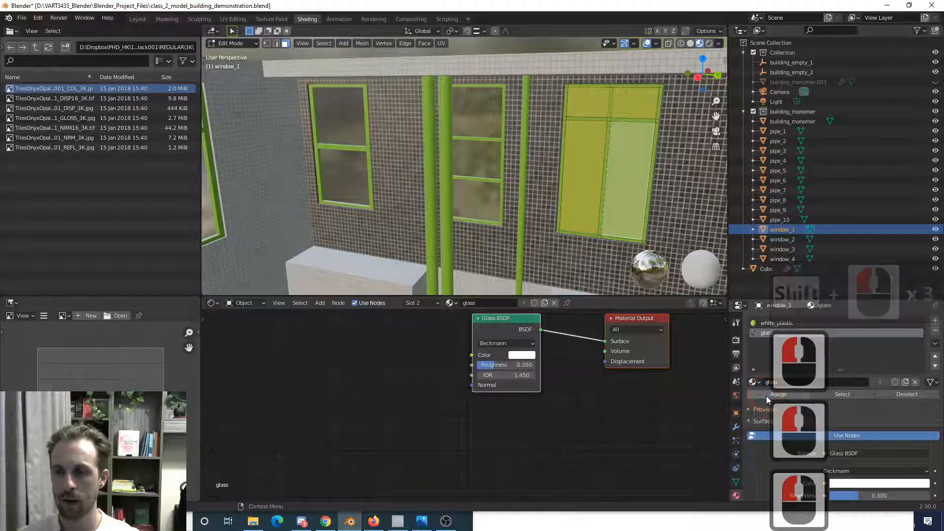
key(Tab)
- Change the base color of the shared white_plastic material from green to near-neutral light grey, with hue 0.750 and saturation 0.014
scroll(568, 220, down, 4)
middle_drag(568, 220, 521, 222)
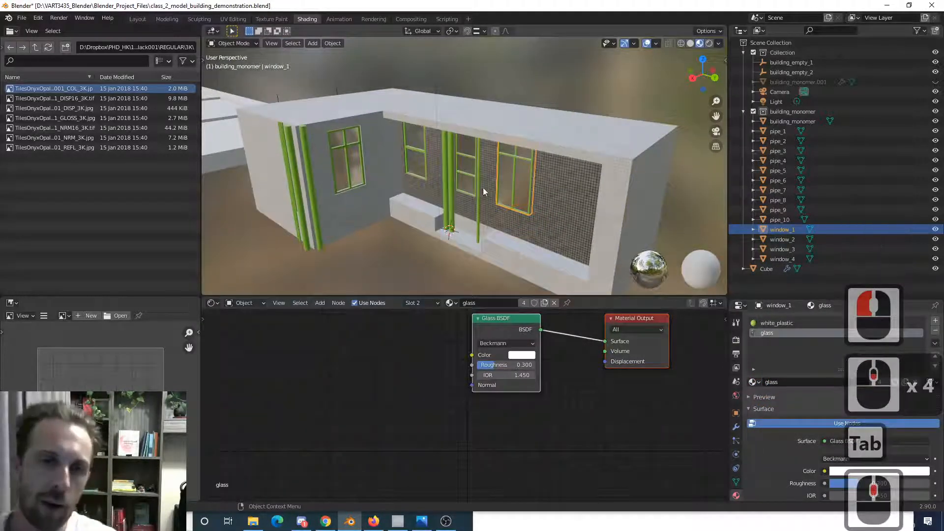
click(450, 188)
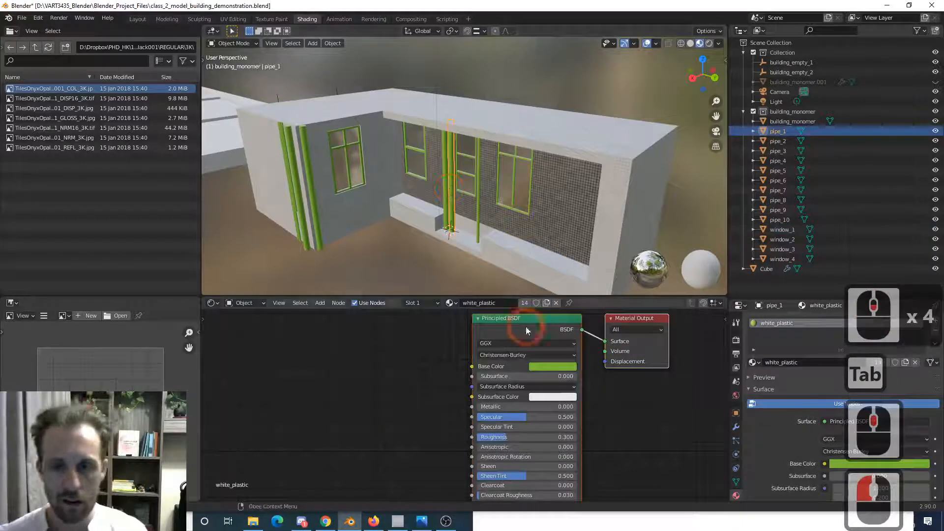
click(443, 180)
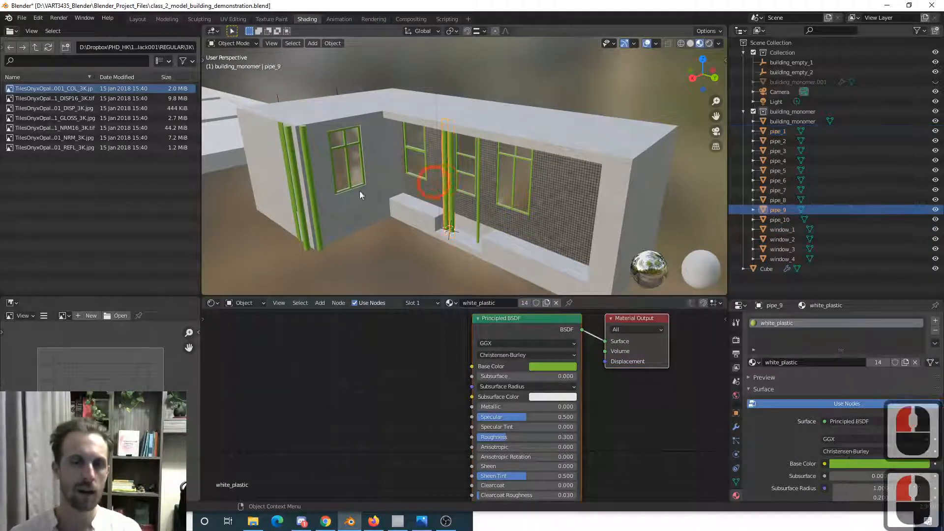
click(311, 196)
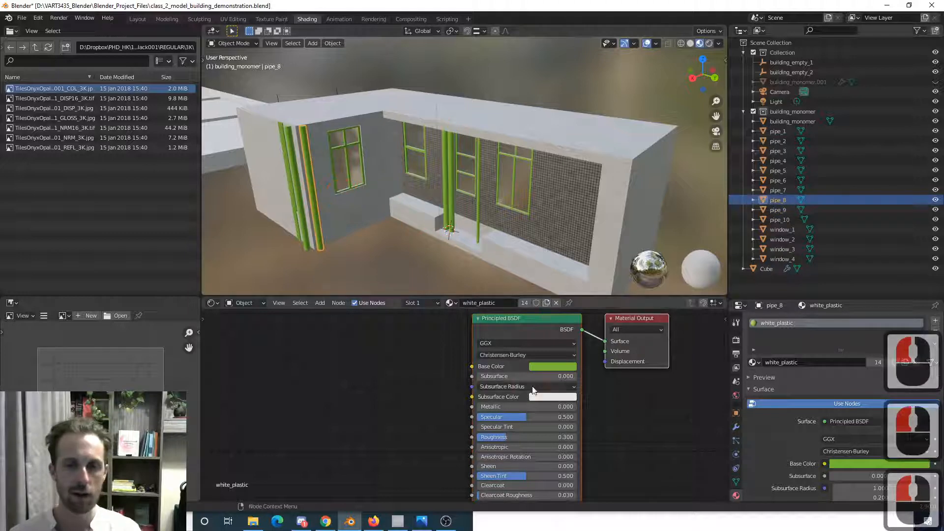
click(541, 365)
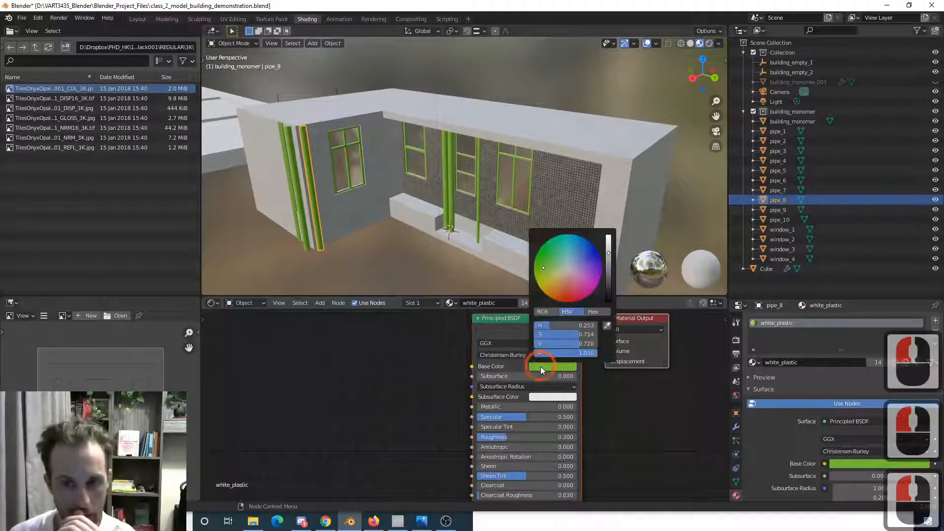
click(564, 267)
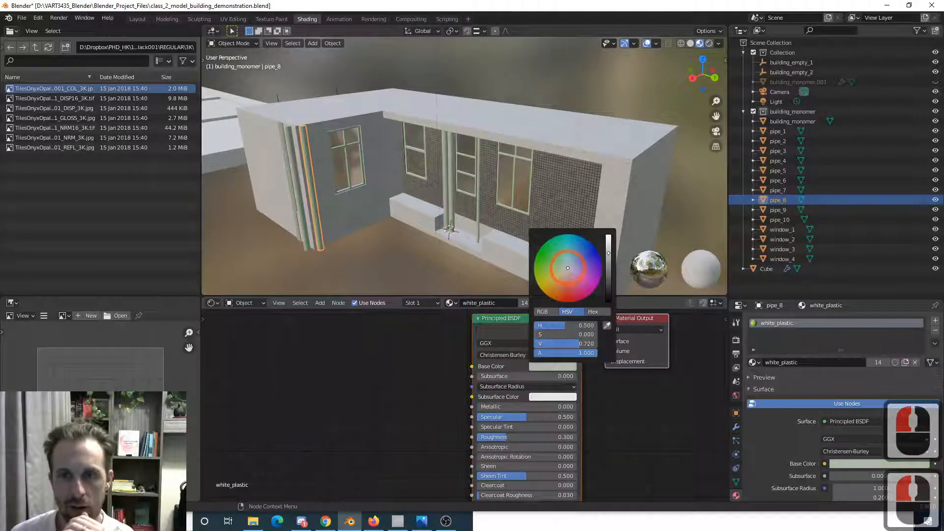
drag(567, 268, 568, 268)
click(568, 268)
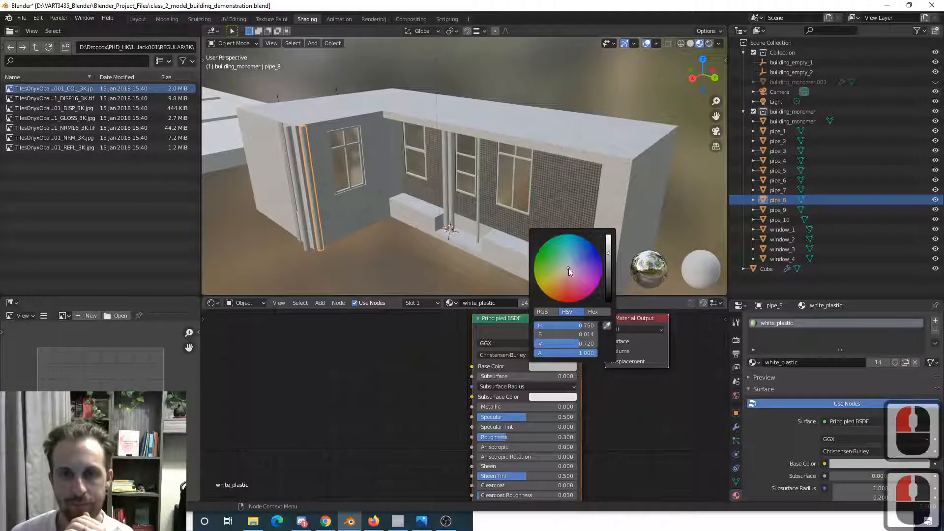
click(412, 254)
- Inspect the textured building and the pipes in the building_monomer collection, then collapse the collection
scroll(393, 250, down, 1)
middle_drag(394, 251, 398, 193)
scroll(395, 247, up, 3)
scroll(373, 213, down, 2)
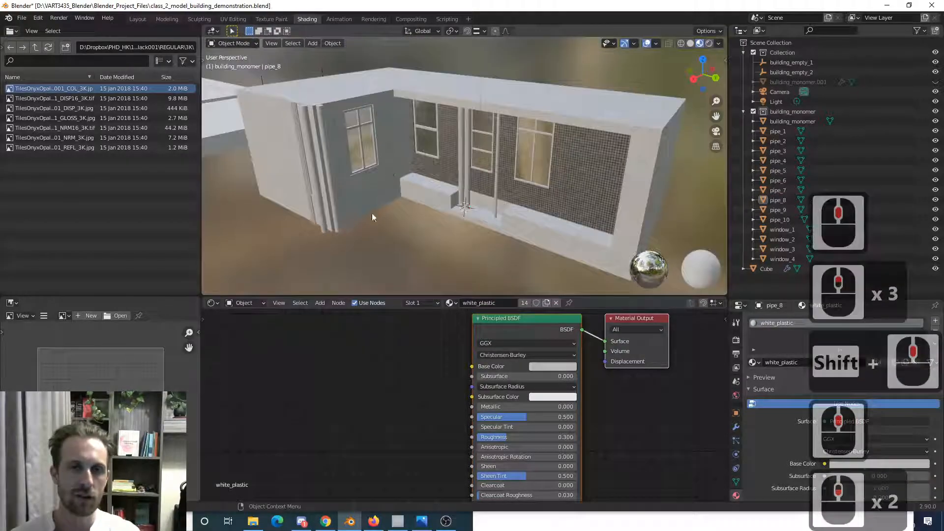
click(753, 112)
click(753, 112)
click(772, 131)
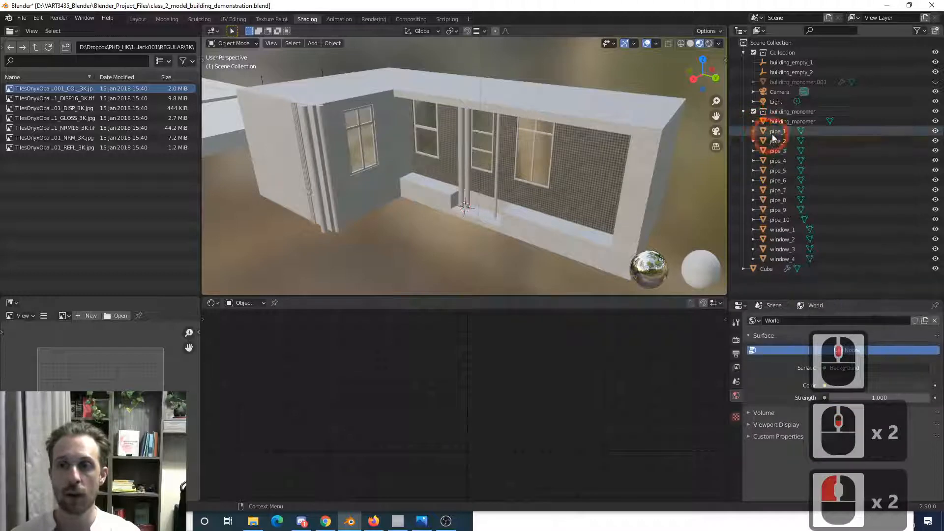
click(775, 151)
click(779, 162)
click(778, 182)
click(780, 210)
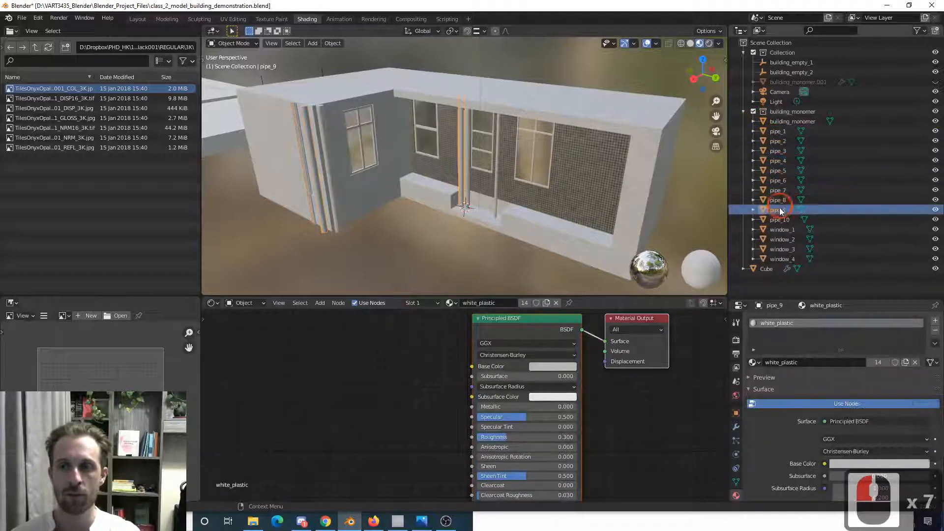
click(742, 111)
middle_drag(526, 199, 482, 193)
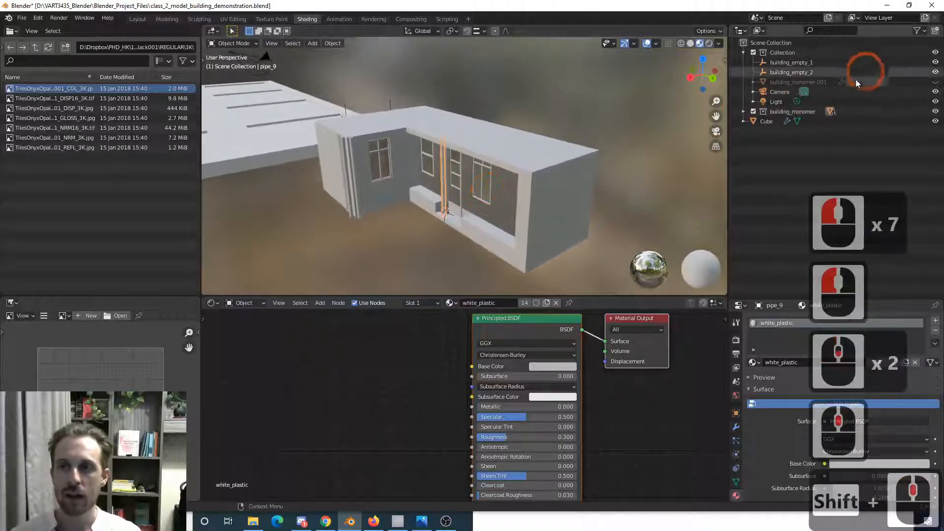
- Exclude the building_monomer collection, show building_monomer.001 and examine the arrayed towers with the UV test material
click(754, 112)
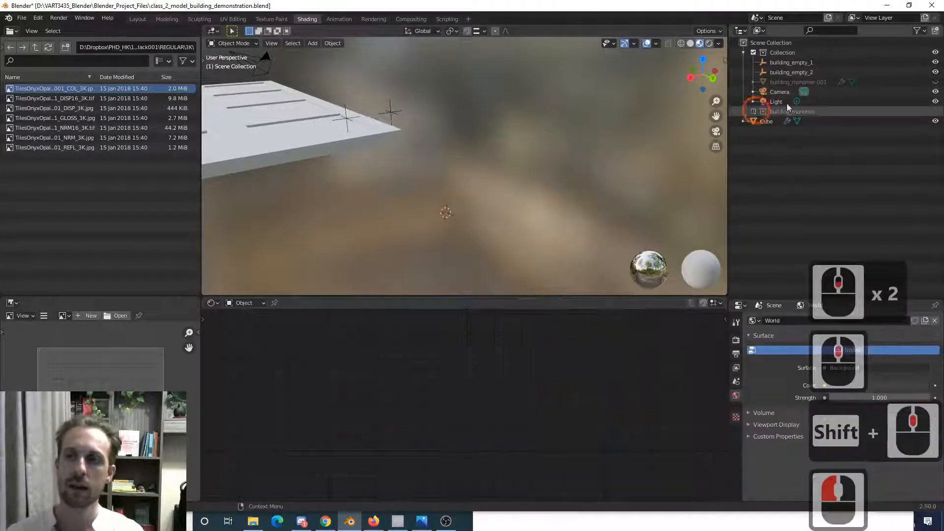
click(935, 82)
scroll(492, 131, down, 13)
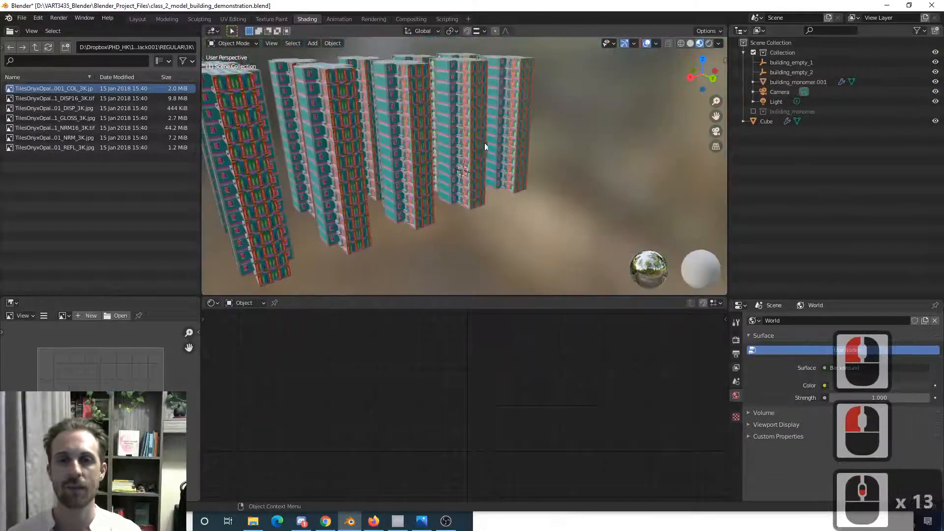
mouse_move(485, 146)
middle_down()
mouse_move(473, 169)
mouse_move(502, 164)
mouse_move(473, 169)
mouse_move(498, 122)
mouse_move(485, 142)
middle_up()
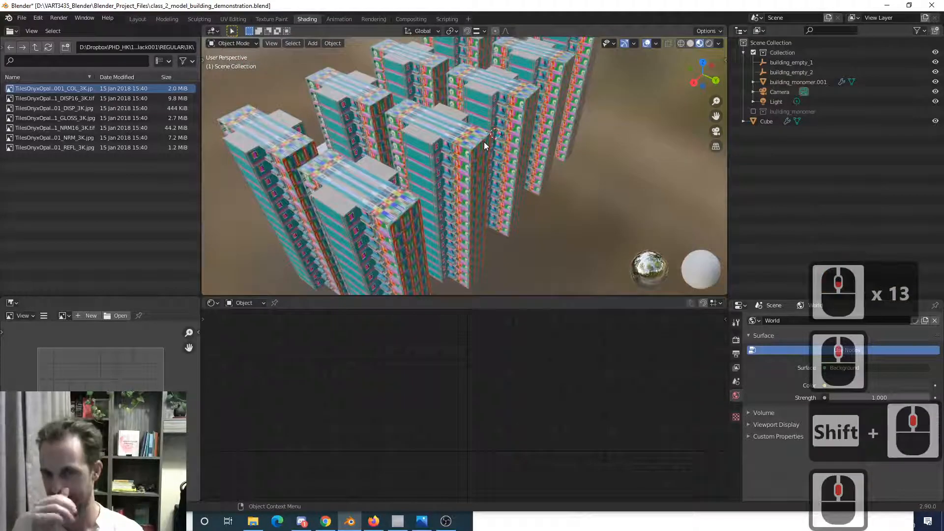
scroll(484, 142, up, 2)
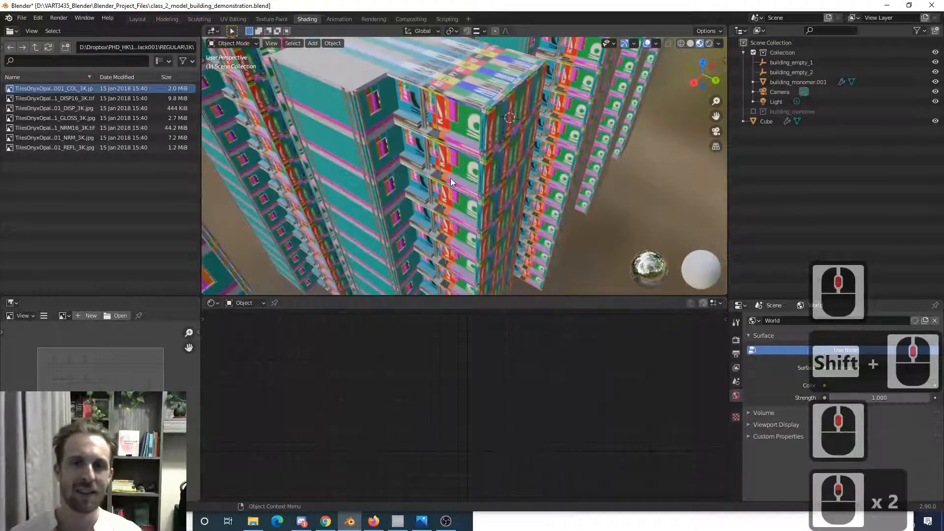
click(462, 147)
scroll(522, 155, down, 2)
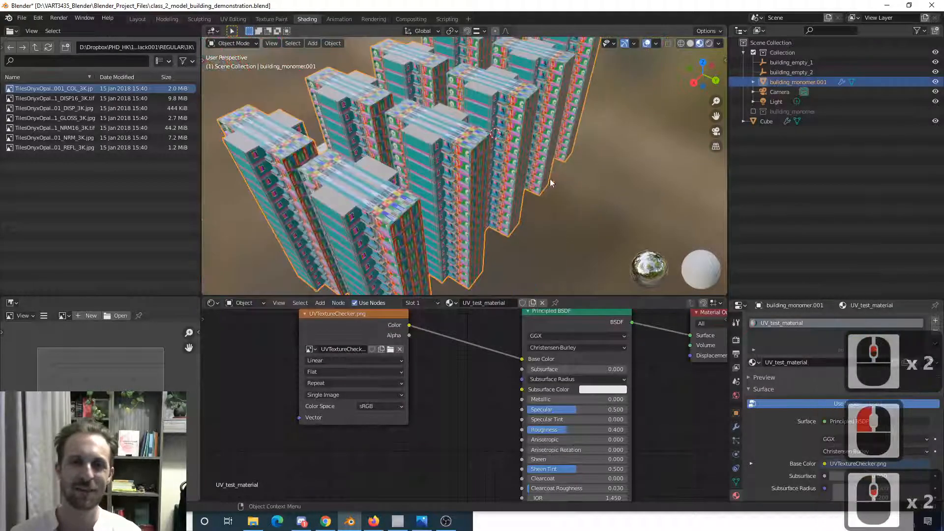
click(582, 175)
mouse_move(526, 164)
middle_down()
mouse_move(517, 139)
mouse_move(514, 163)
middle_up()
scroll(405, 152, up, 1)
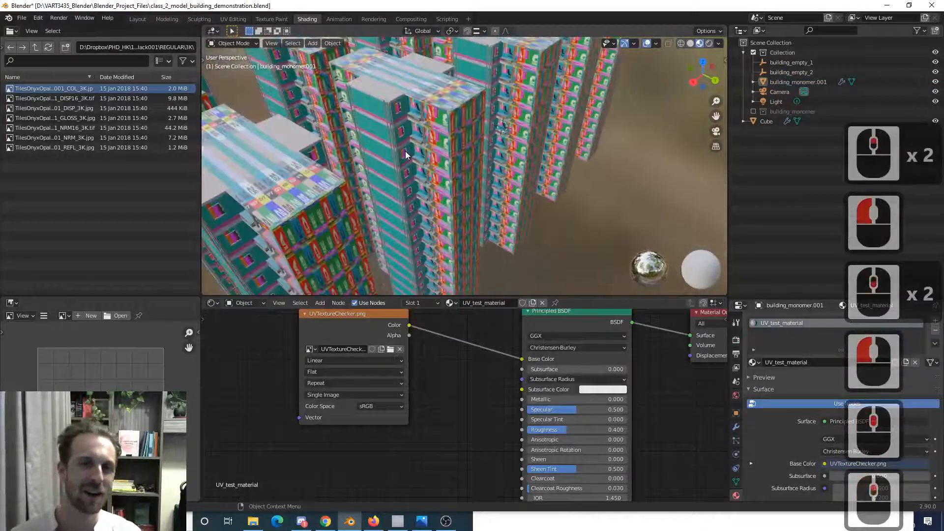
shift+middle_drag(405, 152, 545, 140)
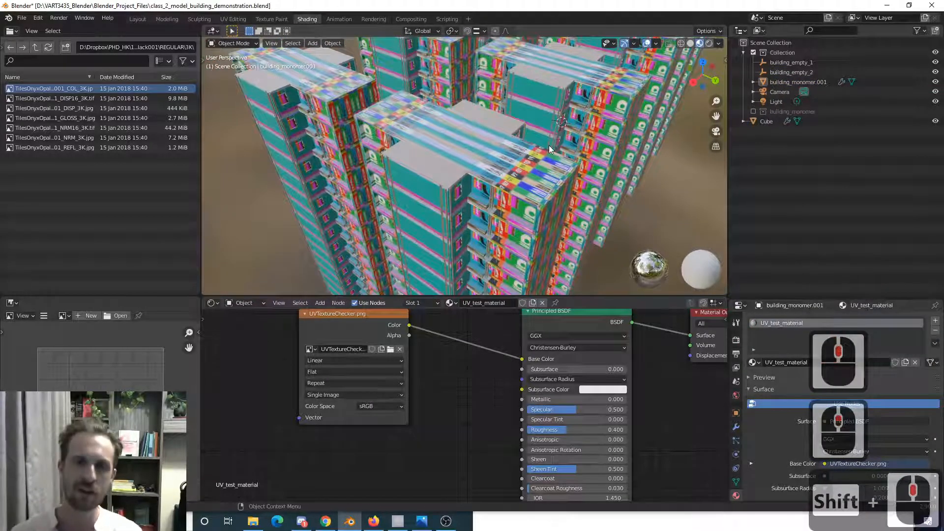
scroll(475, 245, up, 2)
scroll(475, 245, down, 2)
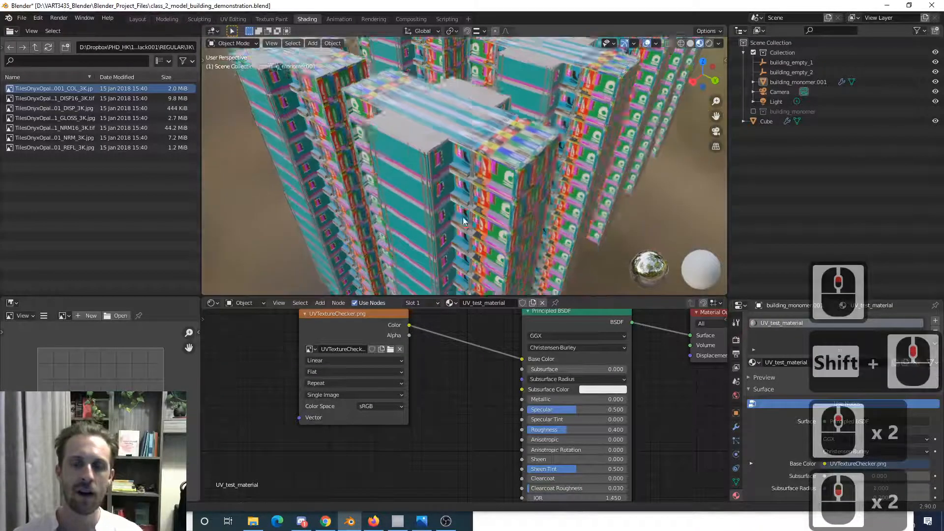
scroll(492, 199, up, 1)
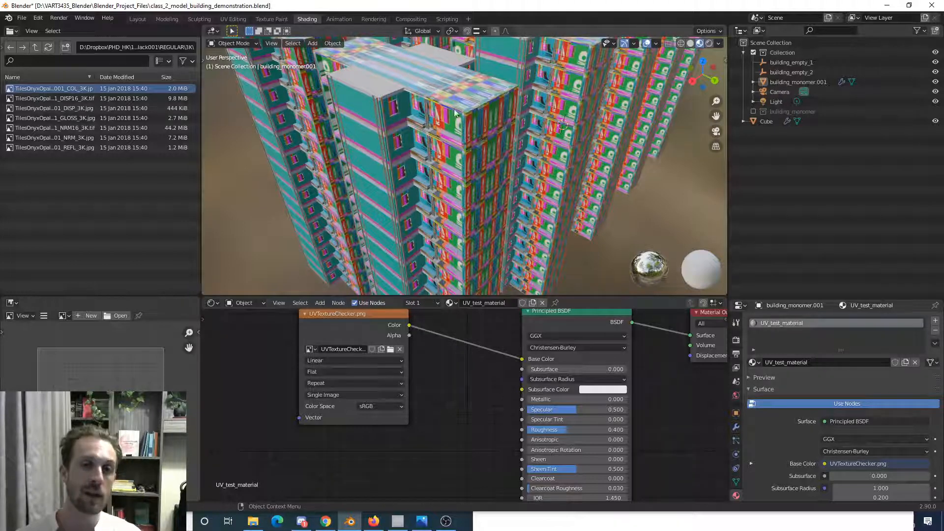
- Select building_monomer.001, review its stack of Array modifiers and deselect it
click(407, 166)
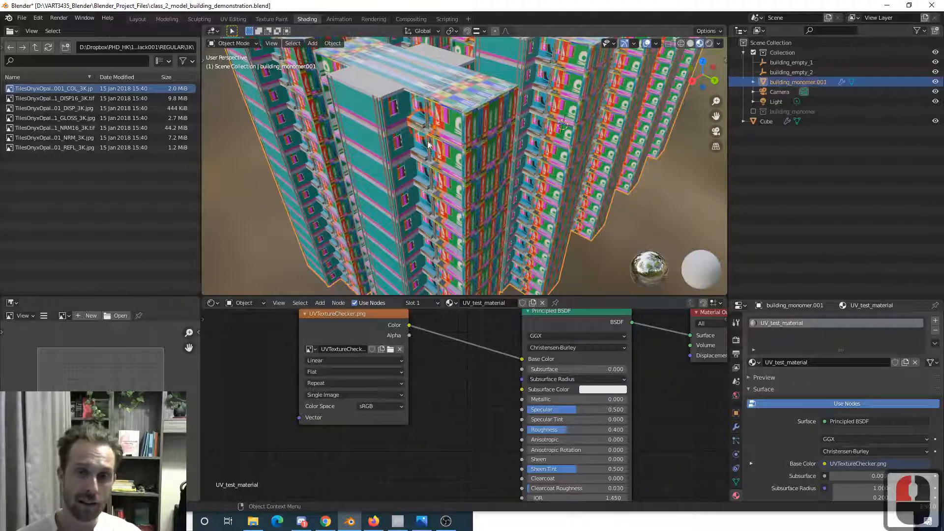
click(736, 427)
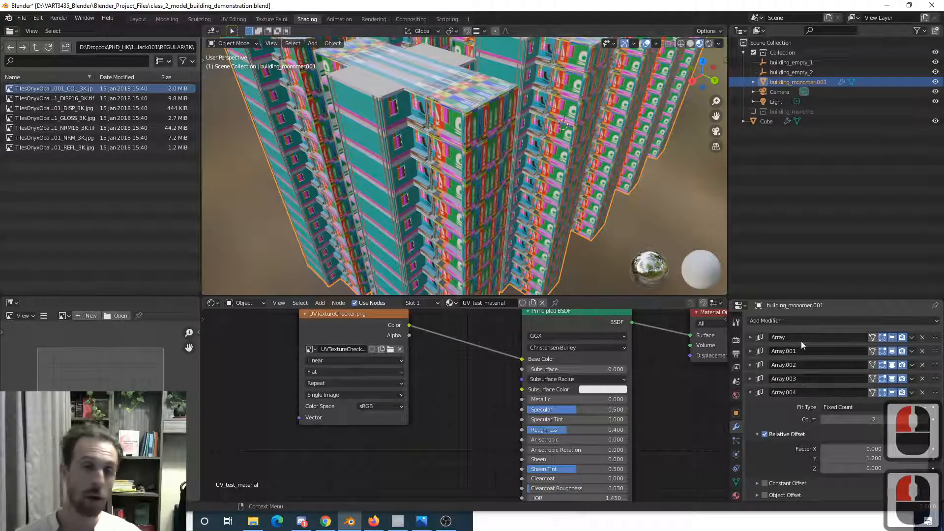
click(584, 252)
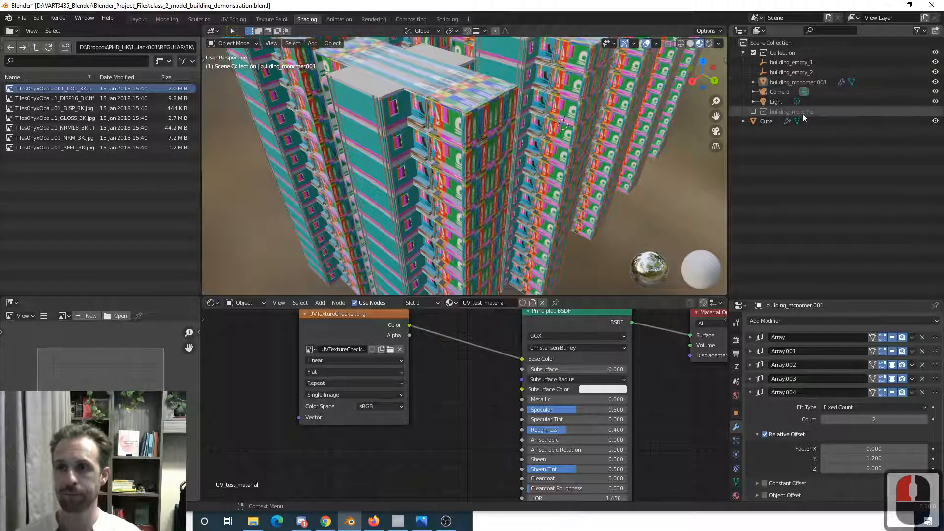
- Hide building_monomer.001 and re-enable the building_monomer collection with the textured building
click(935, 82)
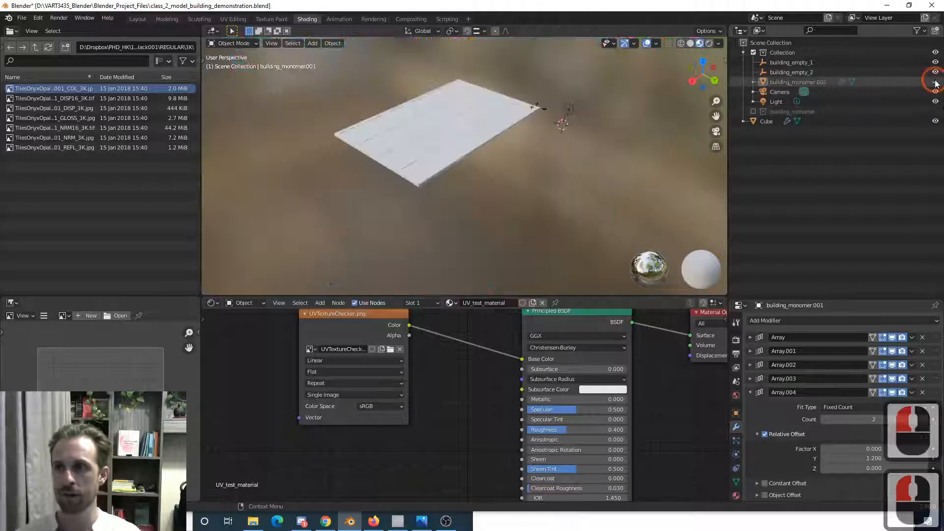
click(753, 112)
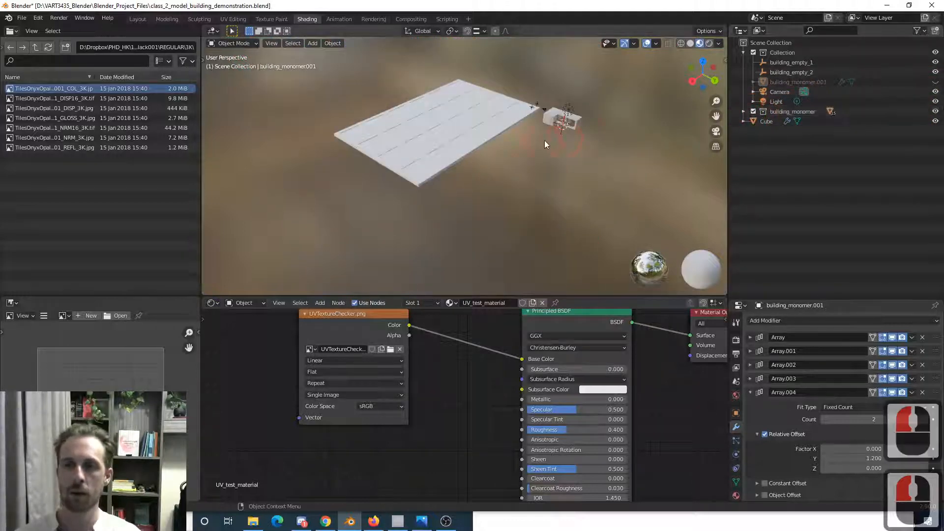
scroll(541, 142, up, 2)
shift+middle_drag(540, 143, 472, 183)
scroll(473, 183, up, 8)
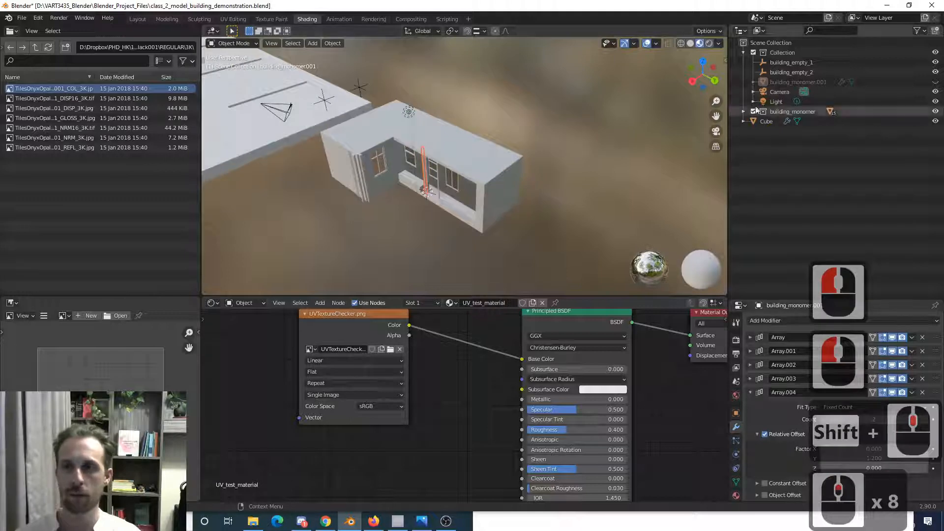
- Duplicate the building_monomer collection and exclude the original collection from the view layer
click(780, 112)
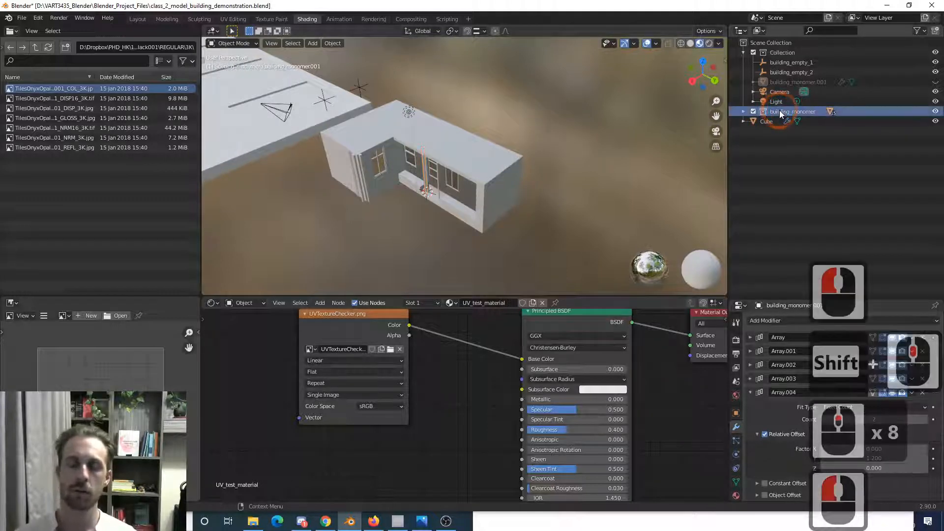
right_click(780, 111)
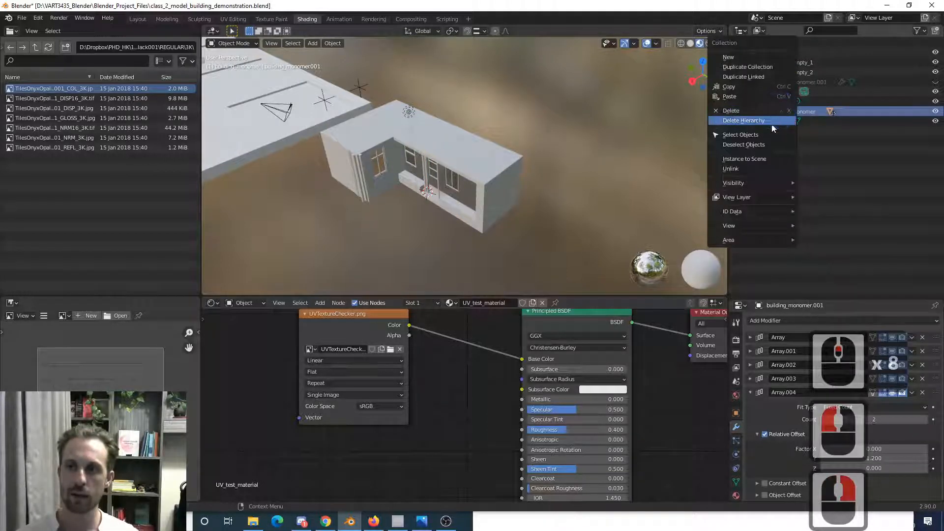
click(770, 67)
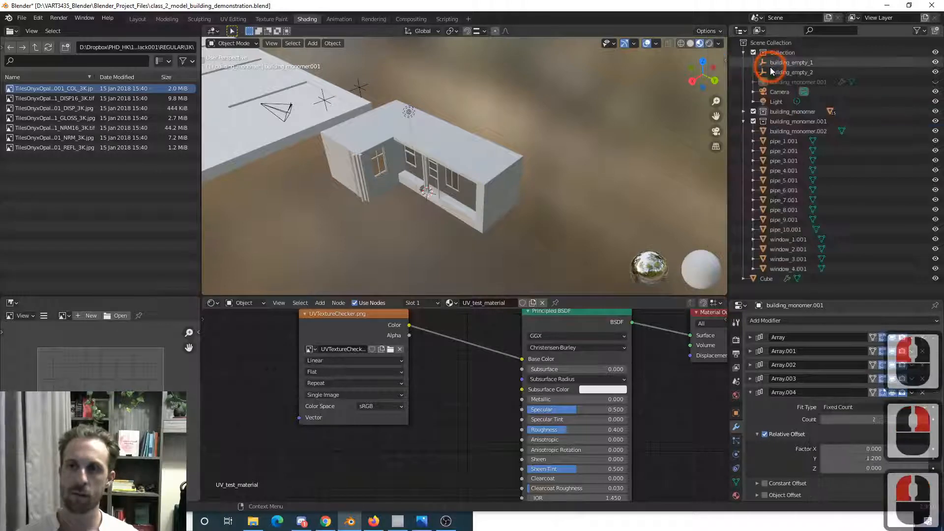
click(754, 111)
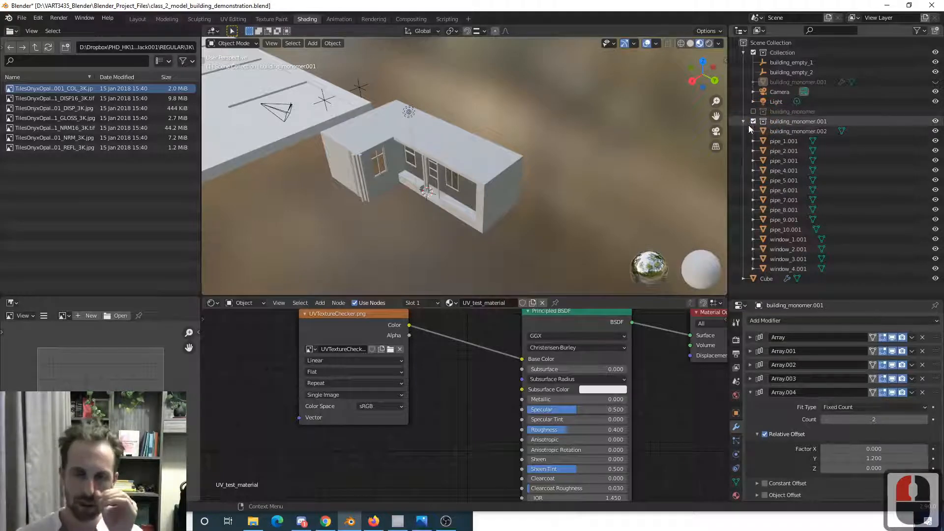
- Hide the Cube and join the building, pipes and windows of the duplicated collection into one object
click(769, 132)
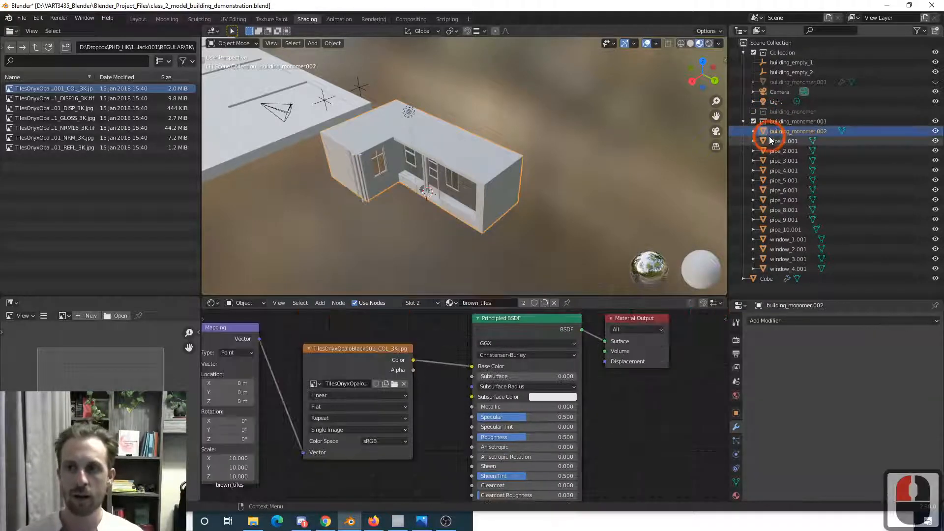
click(770, 140)
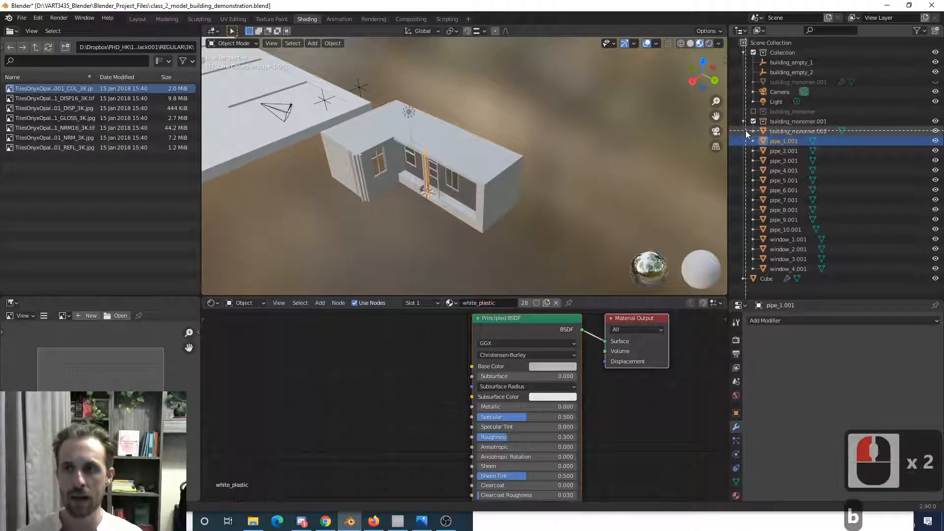
drag(745, 131, 776, 192)
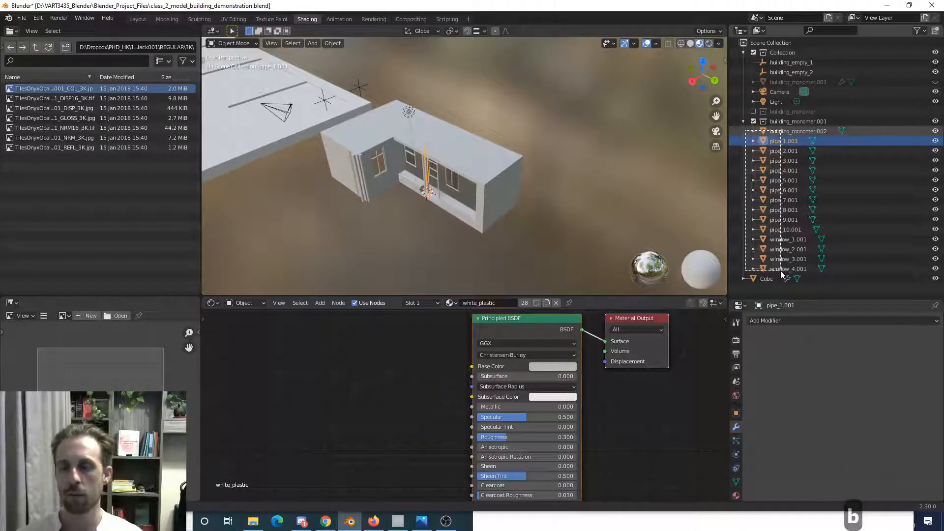
drag(780, 271, 780, 270)
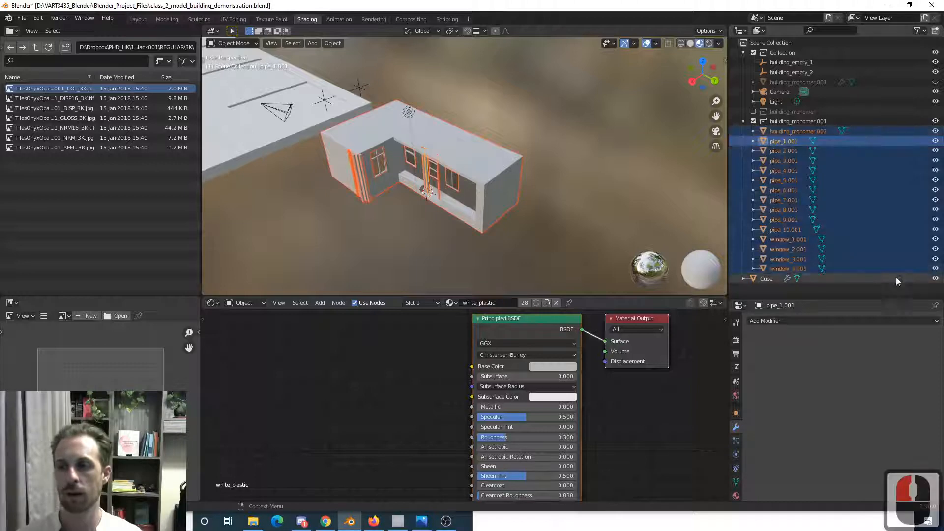
click(935, 279)
click(936, 279)
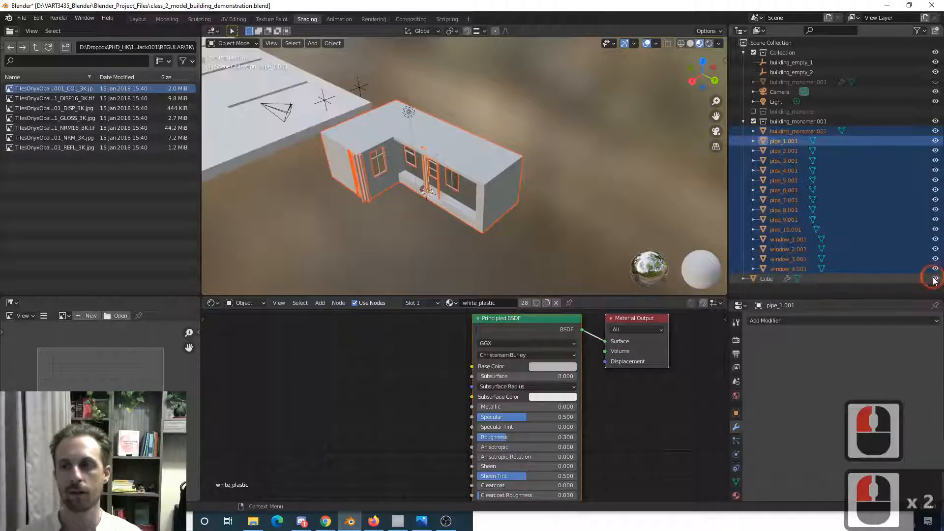
click(936, 279)
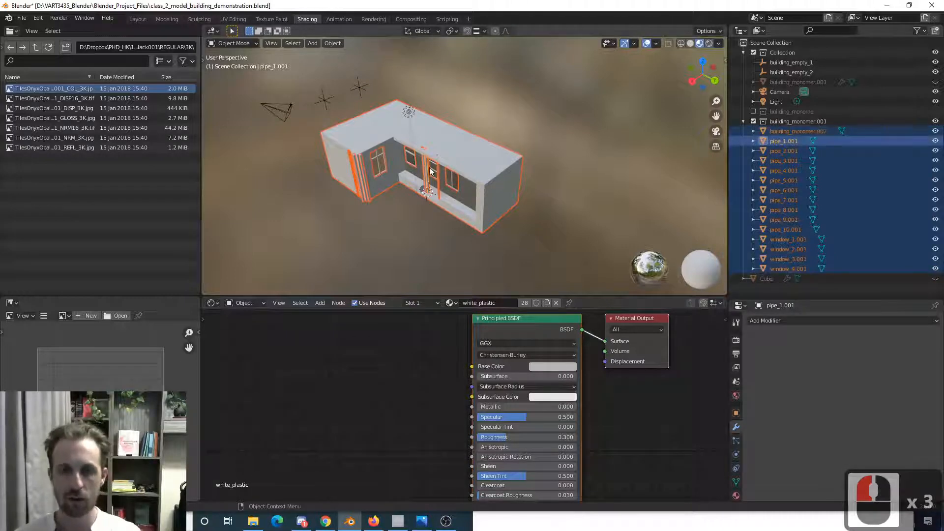
key(ctrl+j)
middle_drag(446, 182, 464, 187)
- Rename the joined building object as building_monomer_unwrapped
double_click(779, 131)
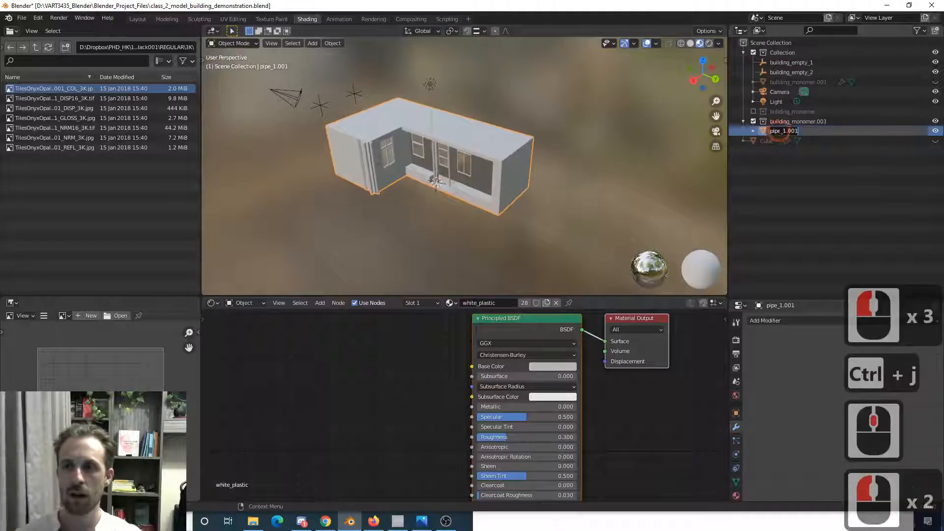
text(building)
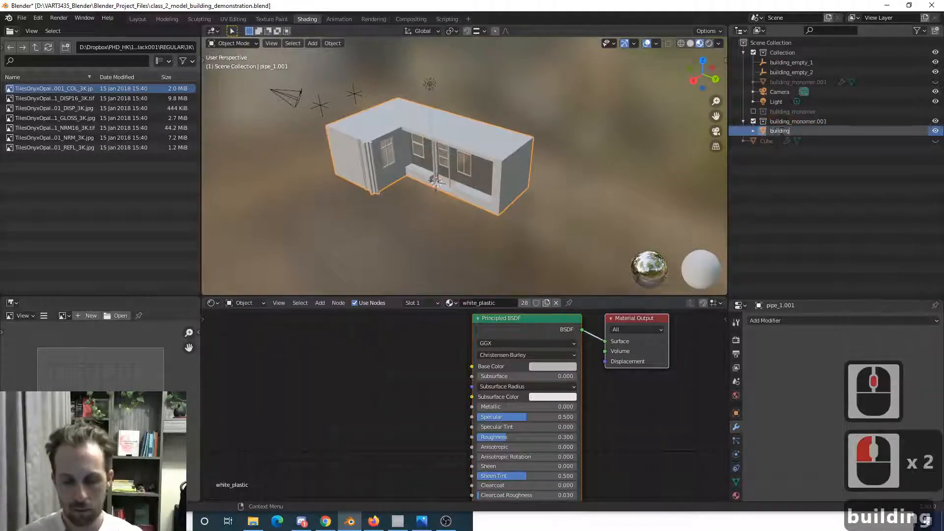
text(_monomer_)
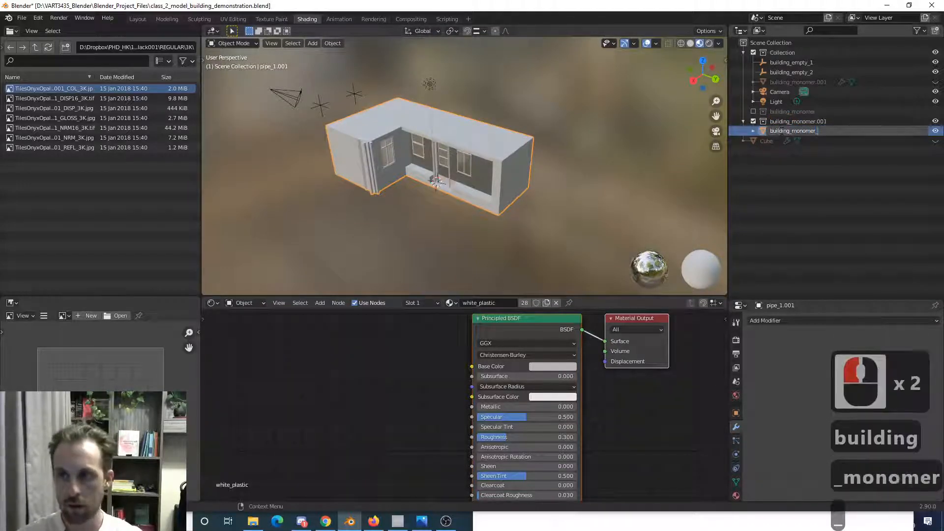
text(un)
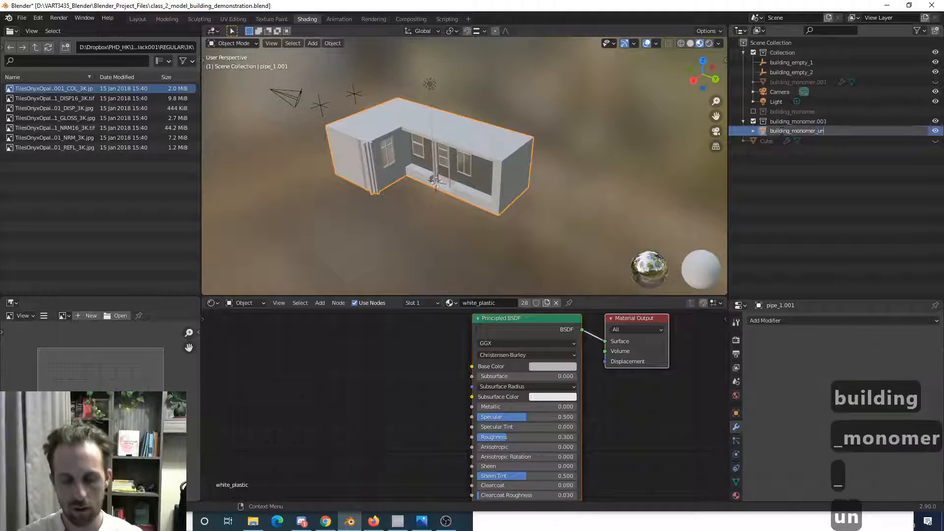
text(wrapped)
click(774, 203)
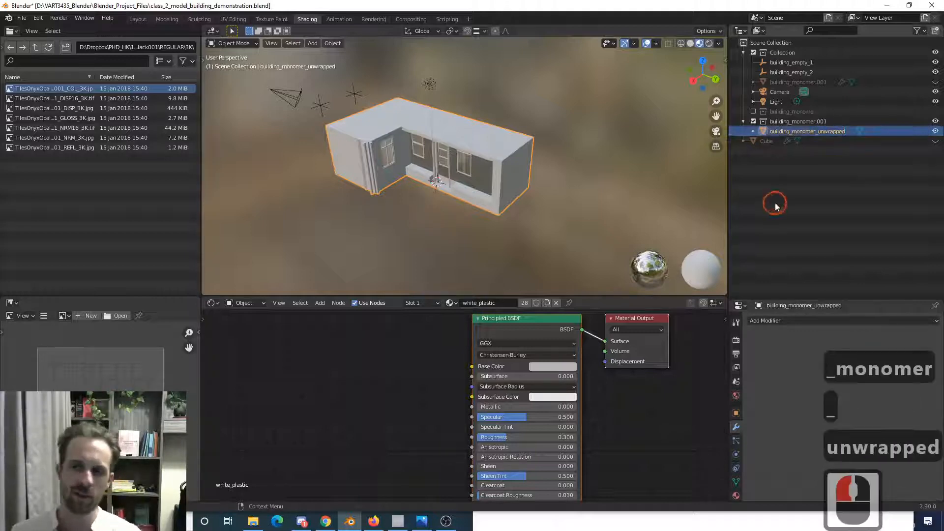
- Move building_monomer_unwrapped out of the building_monomer.001 collection into the main Collection
click(801, 131)
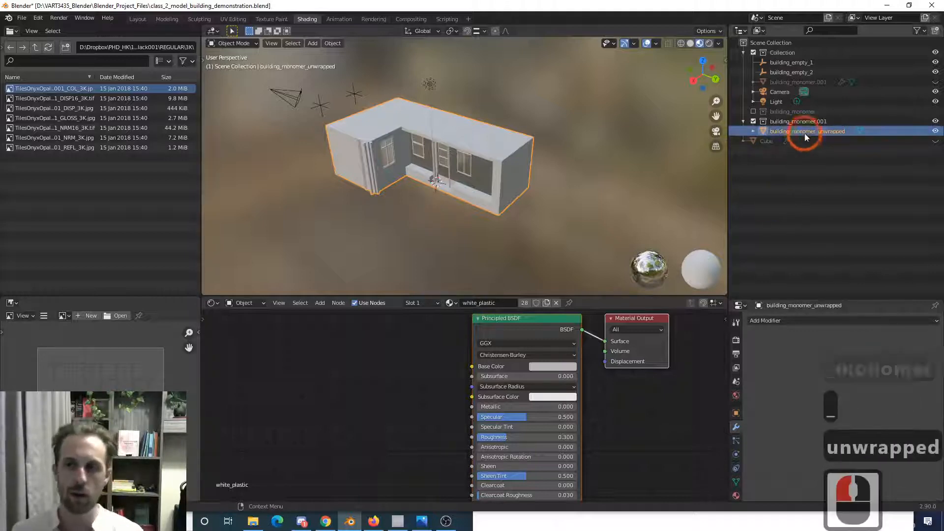
click(779, 120)
drag(775, 131, 775, 61)
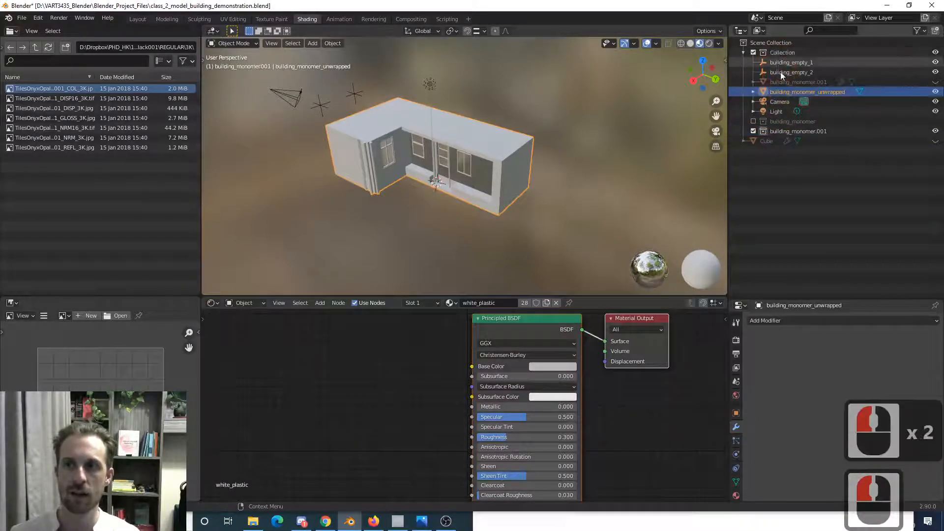
- Delete the emptied building_monomer.001 collection
click(780, 124)
click(755, 130)
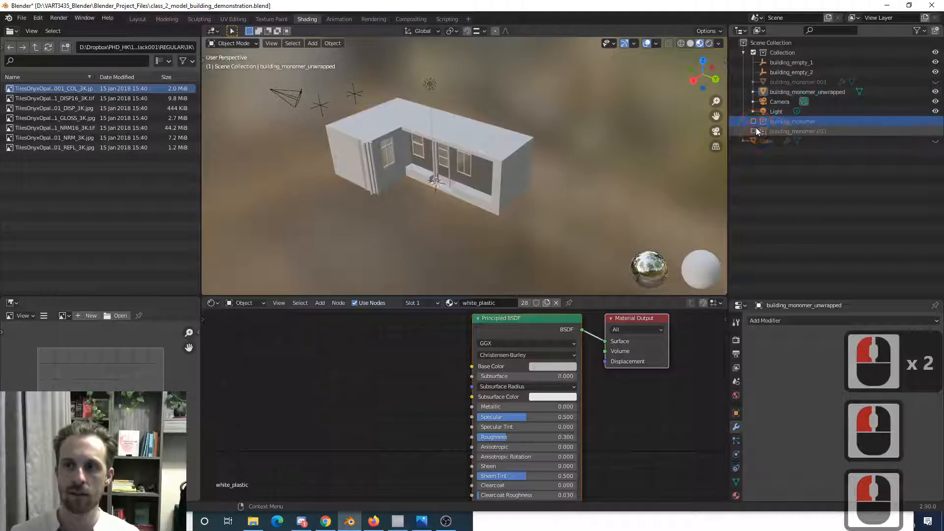
click(754, 131)
click(755, 130)
click(773, 131)
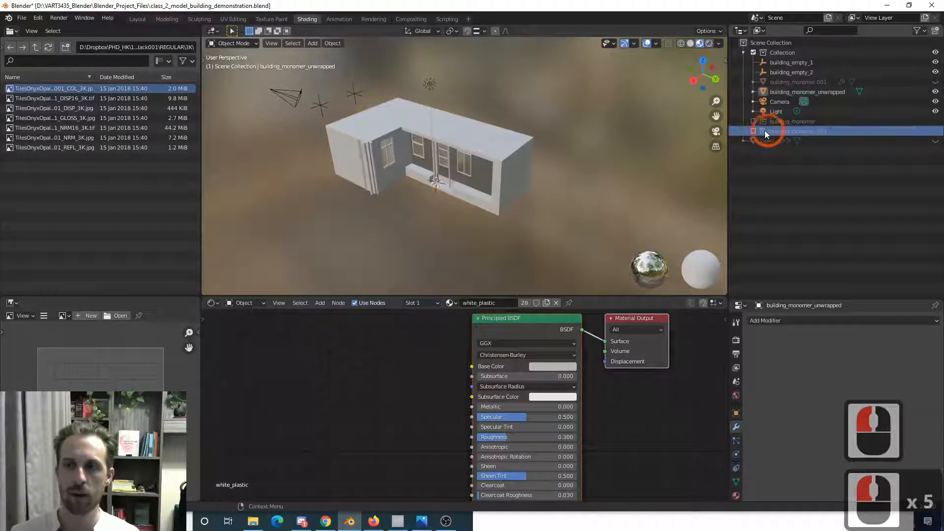
click(756, 131)
click(772, 131)
right_click(771, 130)
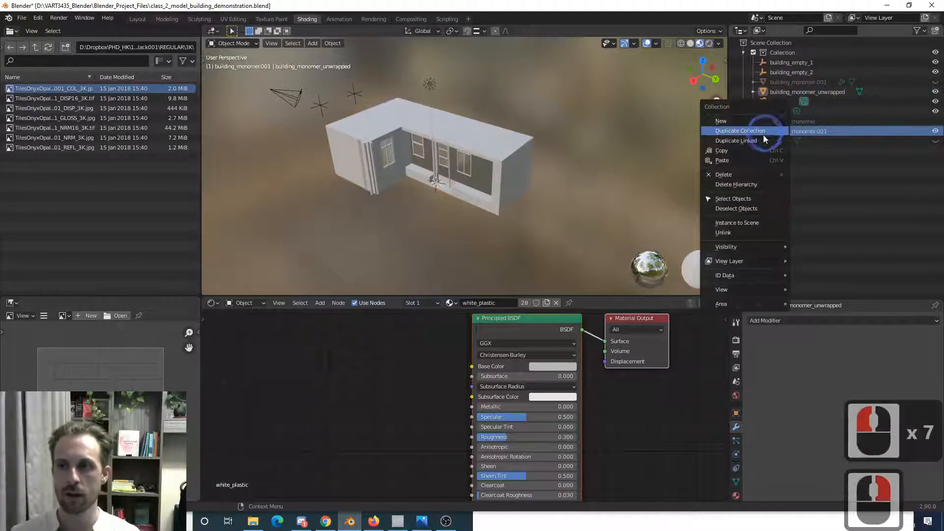
click(752, 173)
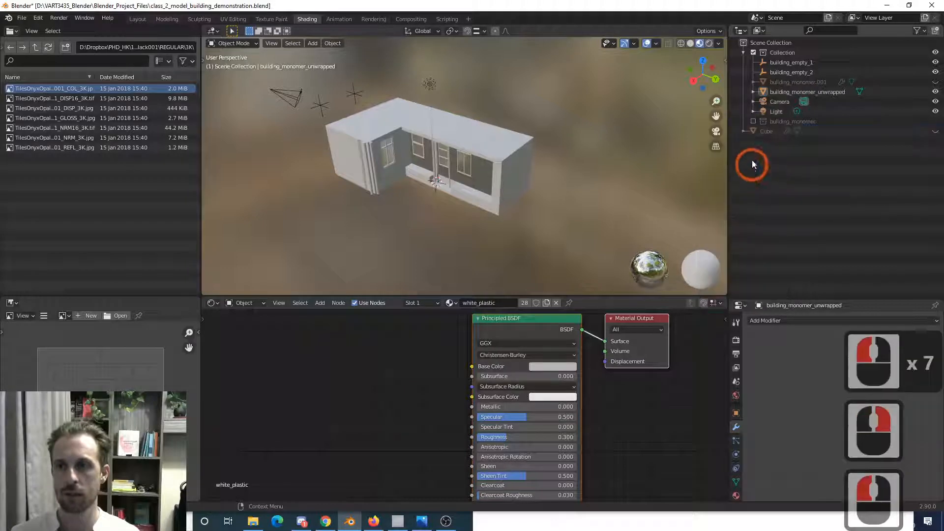
- Compare the original building_monomer collection with building_monomer_unwrapped by toggling their visibility, leaving only the joined object shown
click(935, 91)
click(753, 121)
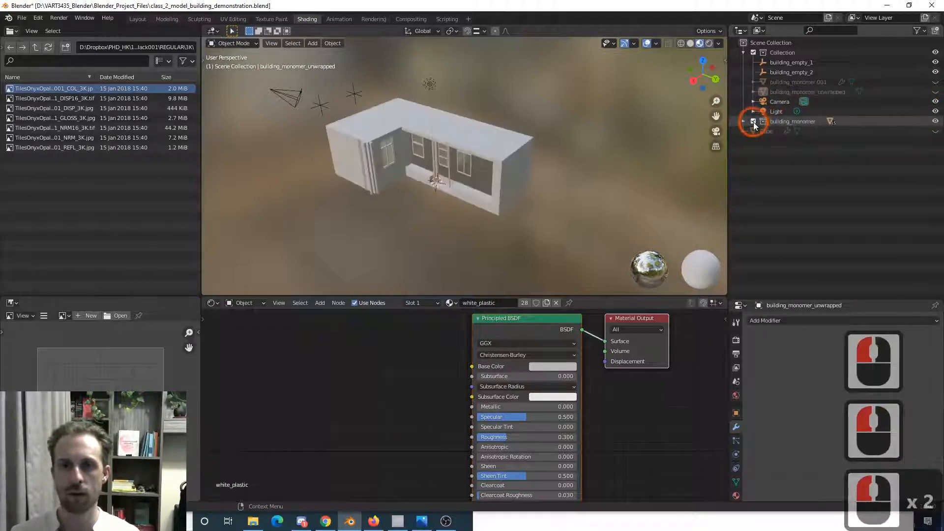
click(753, 122)
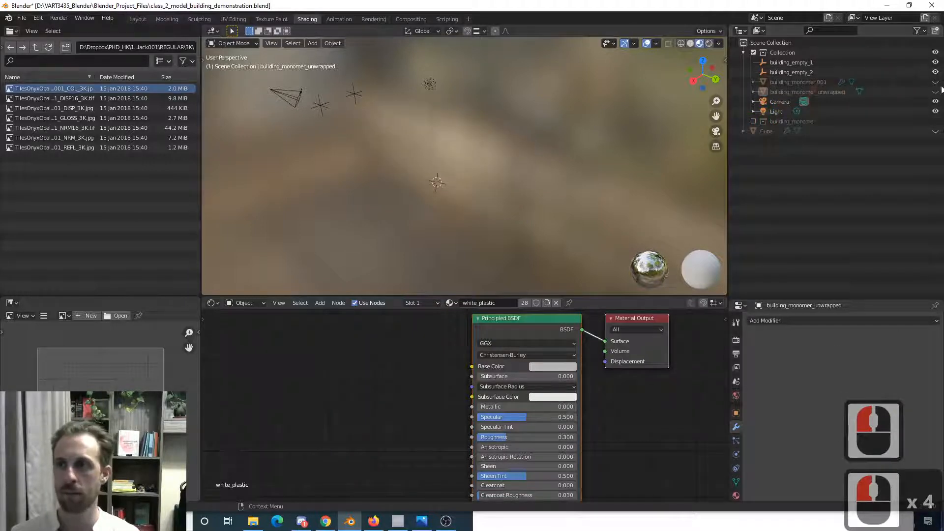
click(935, 91)
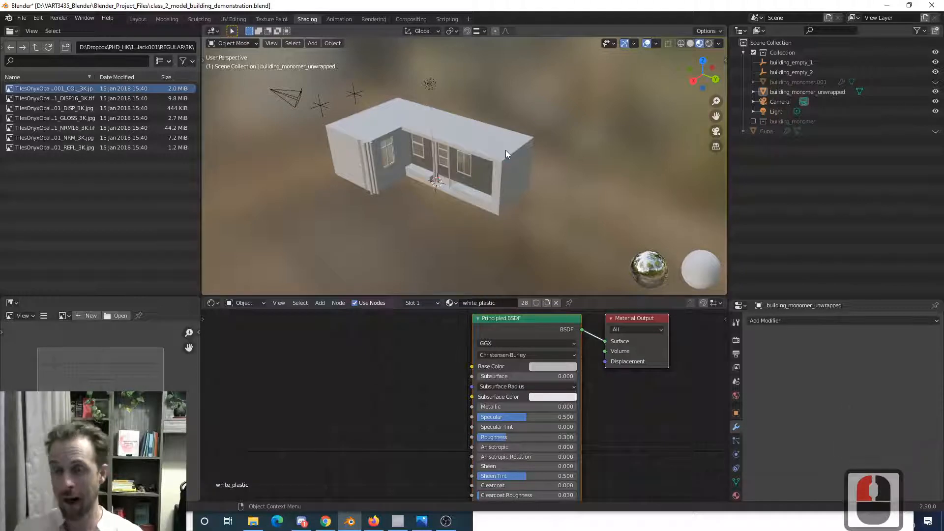
- Show the arrayed building_monomer.001 object, select it and view its towers and Array modifiers
click(936, 82)
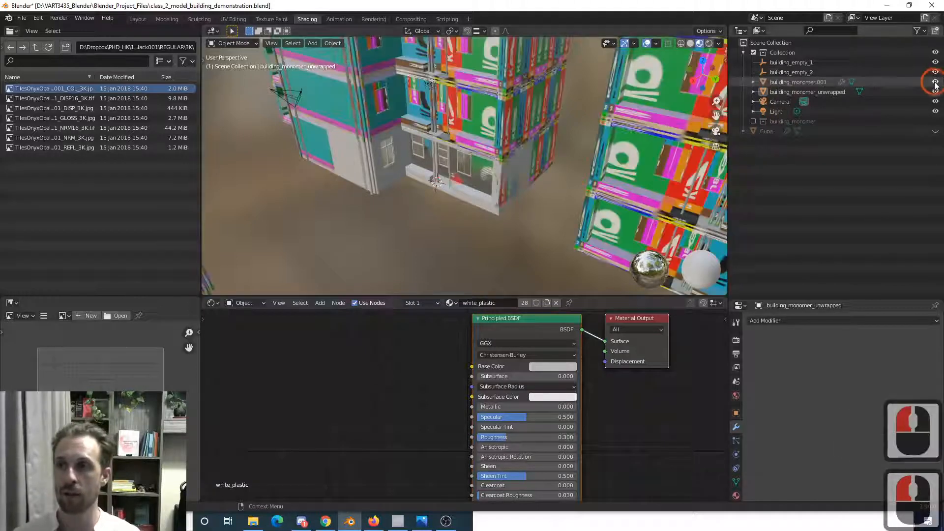
click(811, 83)
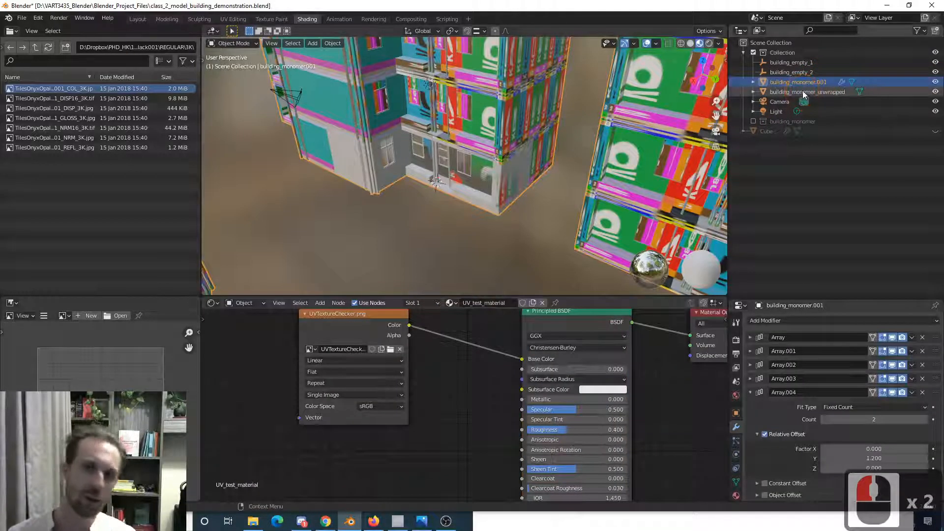
scroll(509, 186, up, 5)
scroll(508, 187, down, 12)
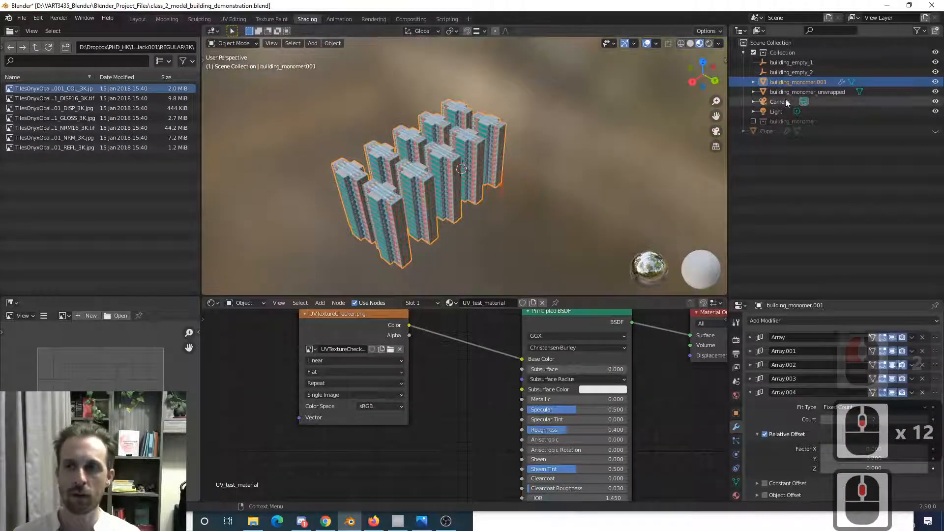
- Try to link the modifiers between building_monomer.001 and building_monomer_unwrapped, with the unwrapped object active, and inspect the building
click(785, 92)
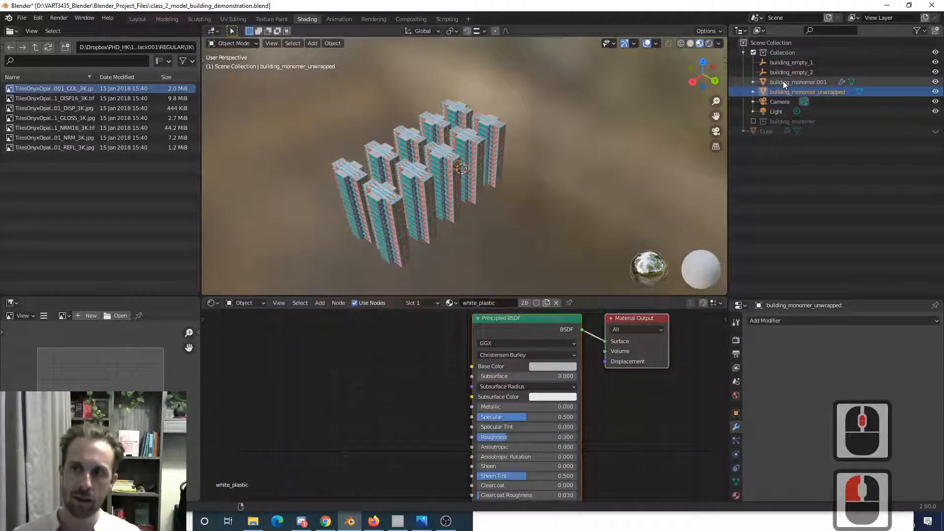
shift+click(783, 81)
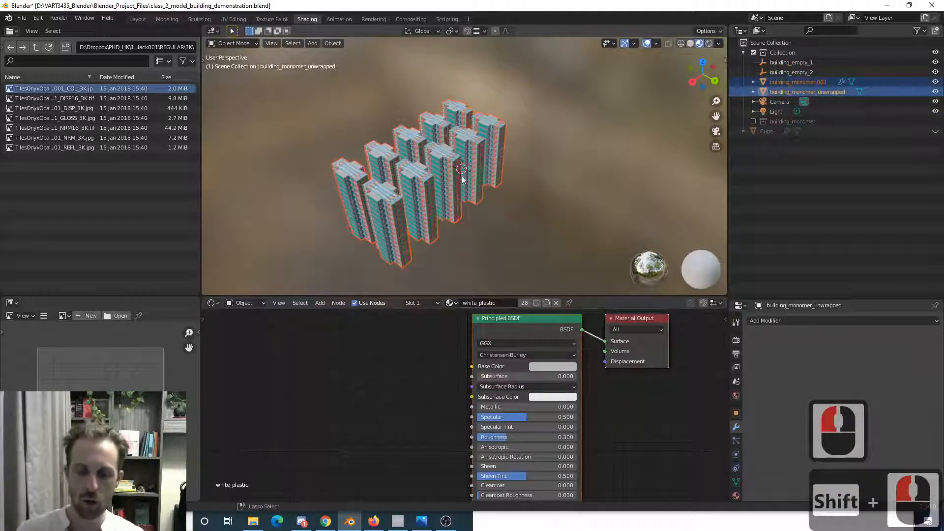
key(ctrl+l)
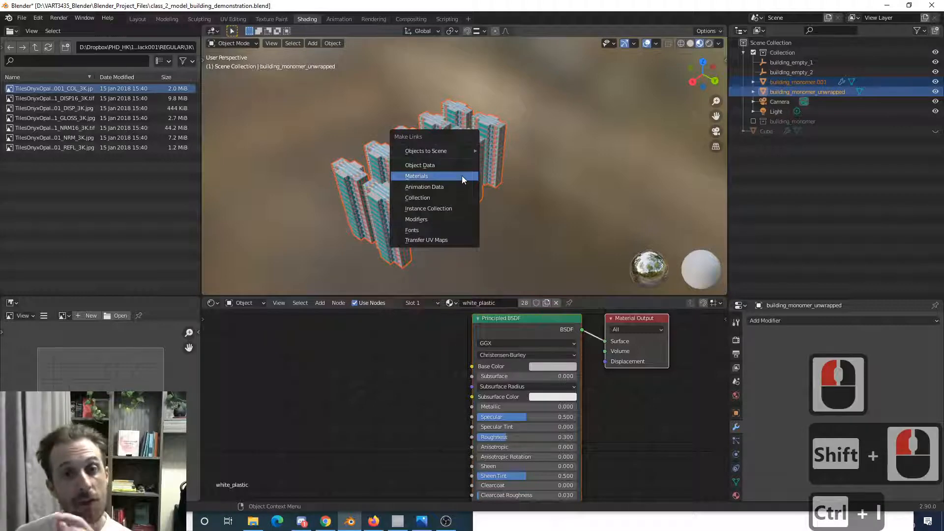
click(440, 218)
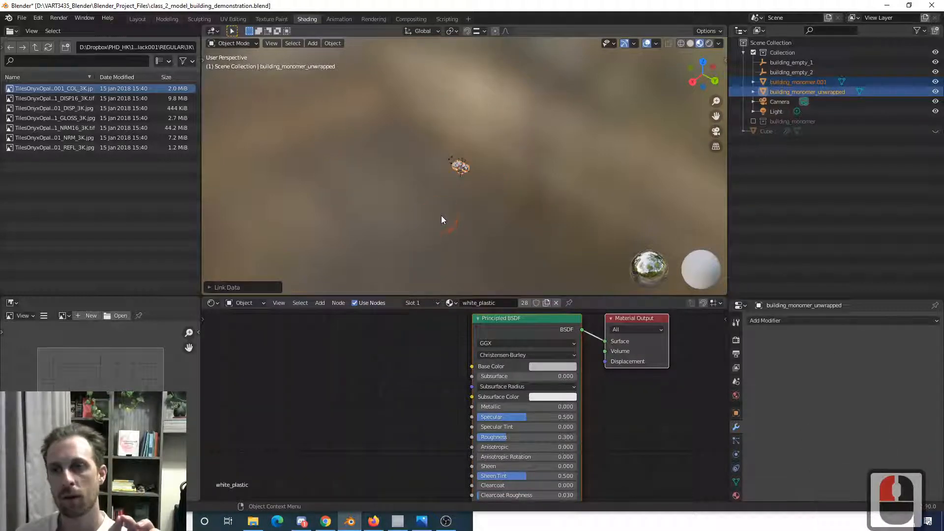
scroll(544, 190, up, 12)
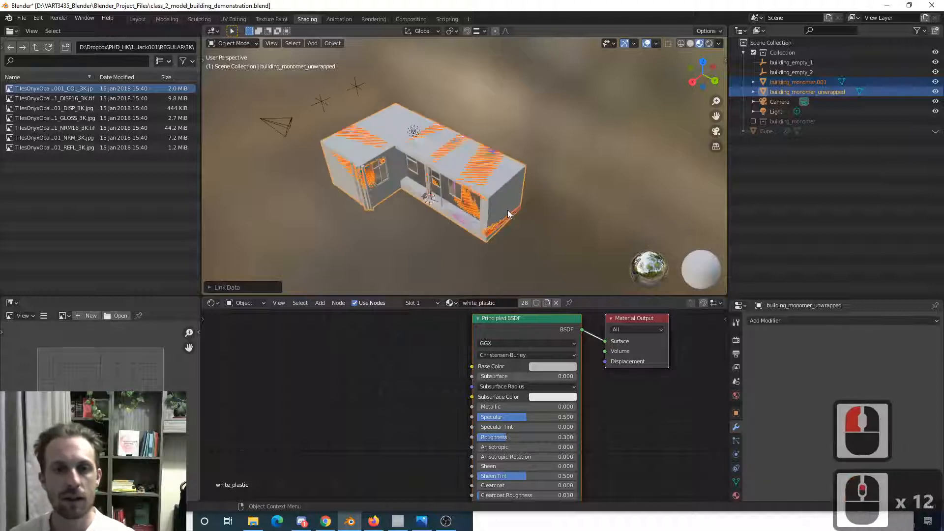
middle_drag(509, 213, 498, 189)
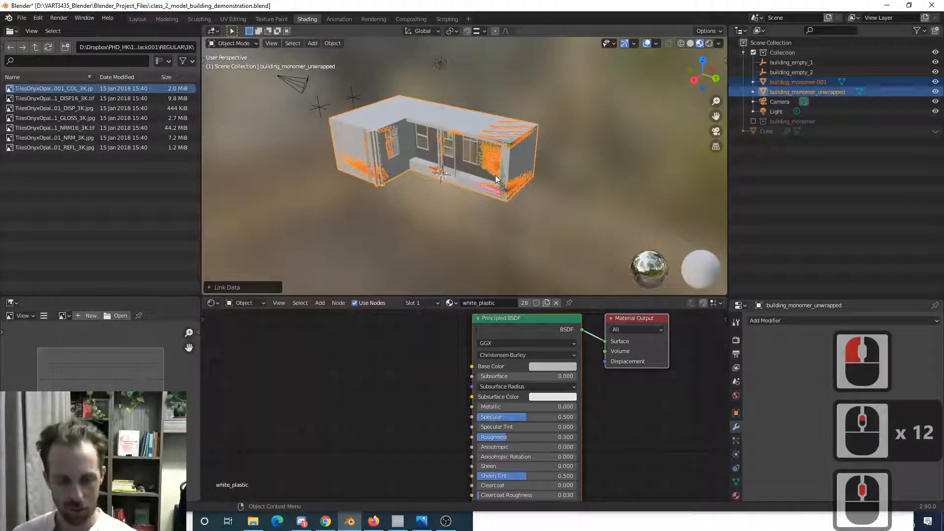
- Undo the modifier link, review the arrayed towers and deselect both building objects
key(ctrl+z)
scroll(496, 175, down, 10)
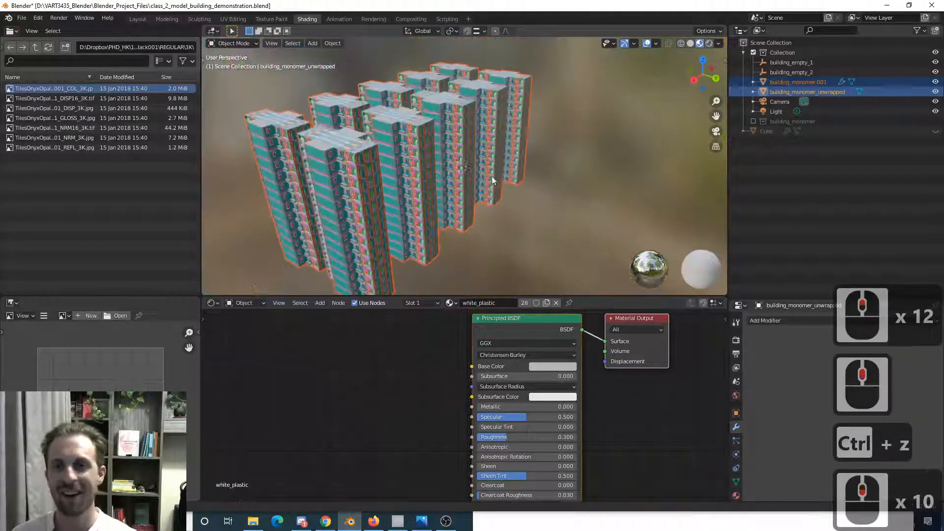
middle_drag(493, 180, 496, 183)
click(560, 167)
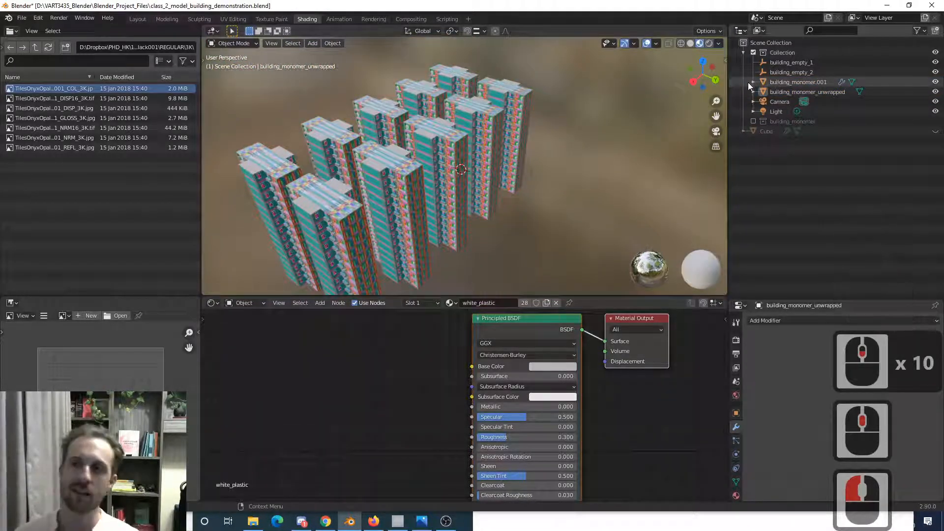
- Copy the Array modifiers from the active building_monomer.001 to building_monomer_unwrapped with Make Links and inspect the arrayed result
click(780, 82)
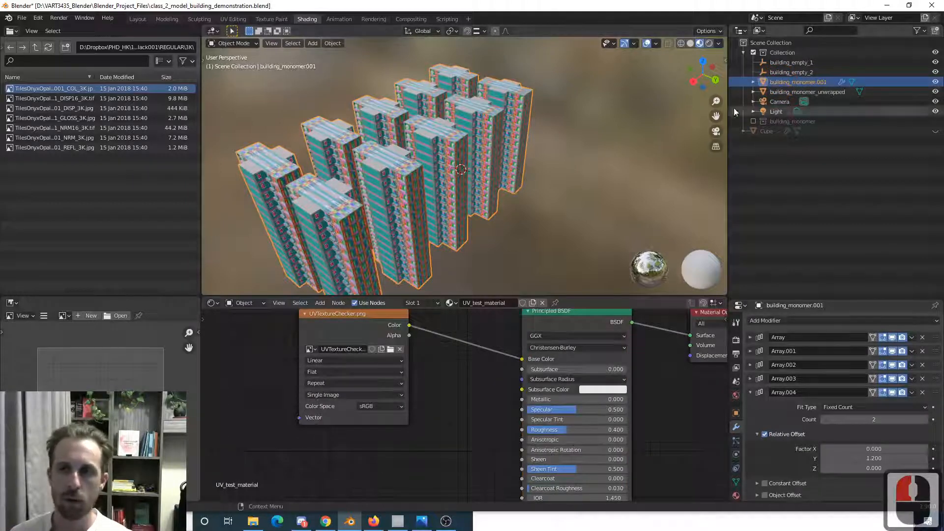
shift+click(781, 93)
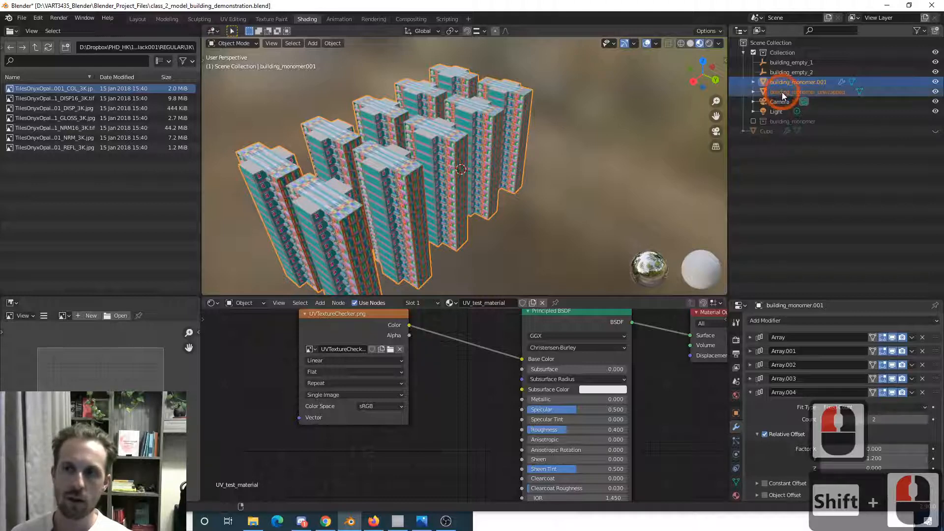
key(ctrl+l)
click(473, 167)
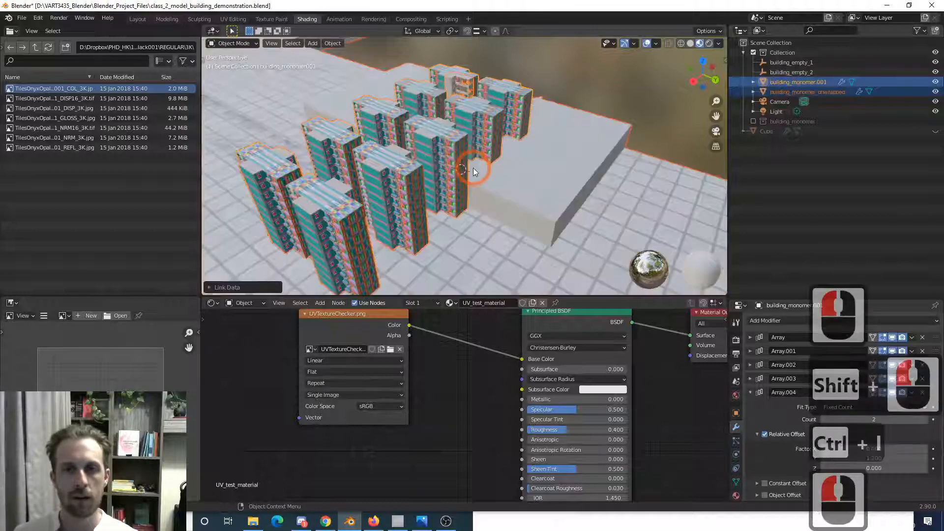
scroll(465, 172, down, 7)
scroll(466, 173, up, 10)
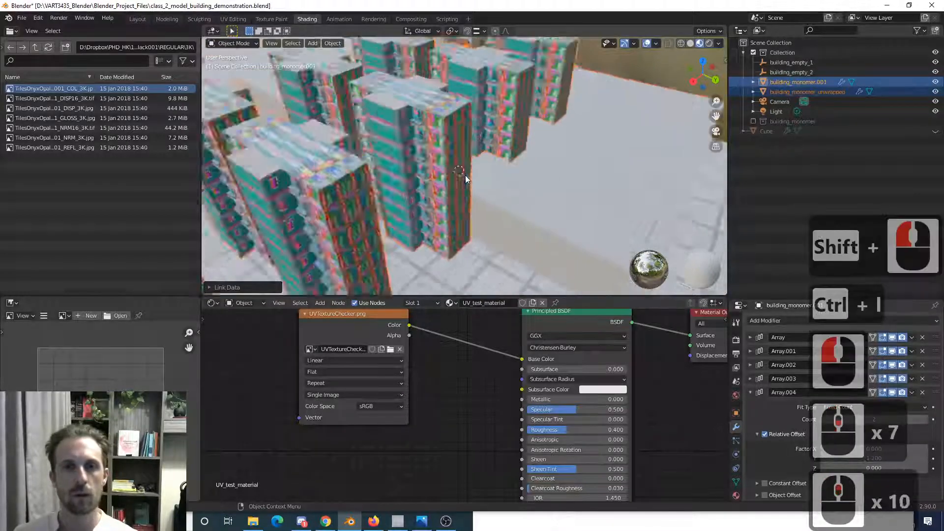
scroll(465, 175, down, 7)
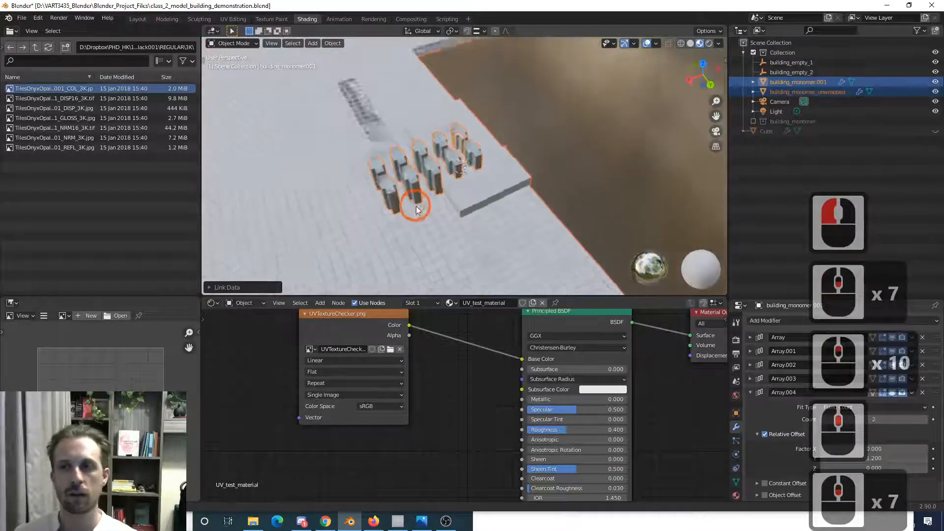
middle_drag(416, 205, 441, 197)
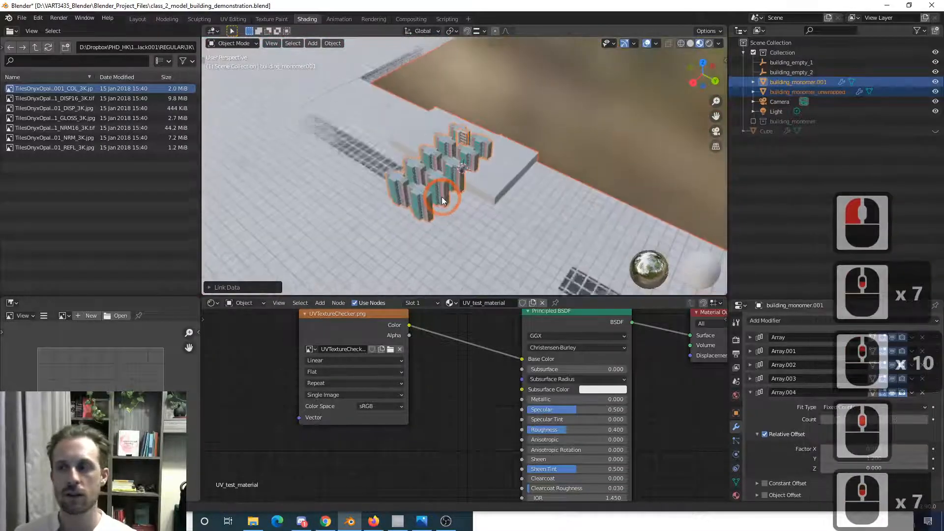
- Hide building_monomer.001, select building_monomer_unwrapped and check its geometry, scale and dimensions
click(935, 81)
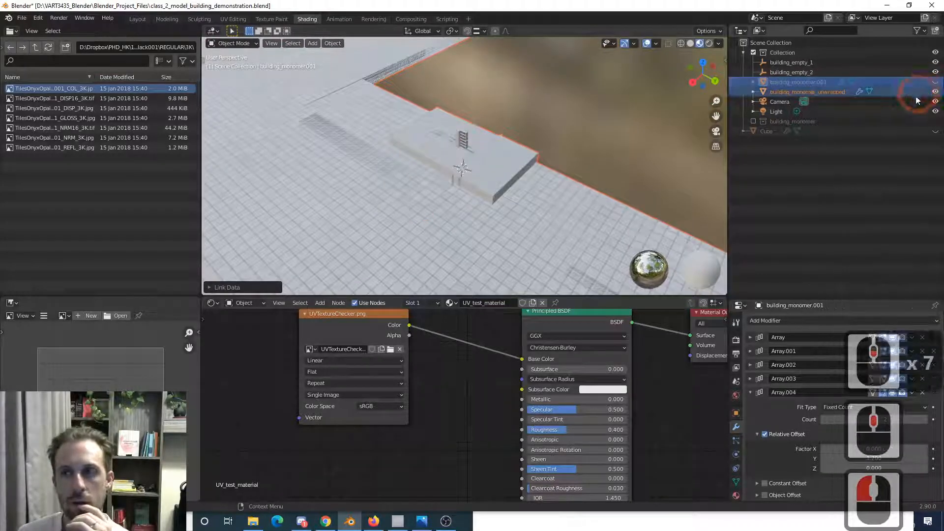
click(801, 85)
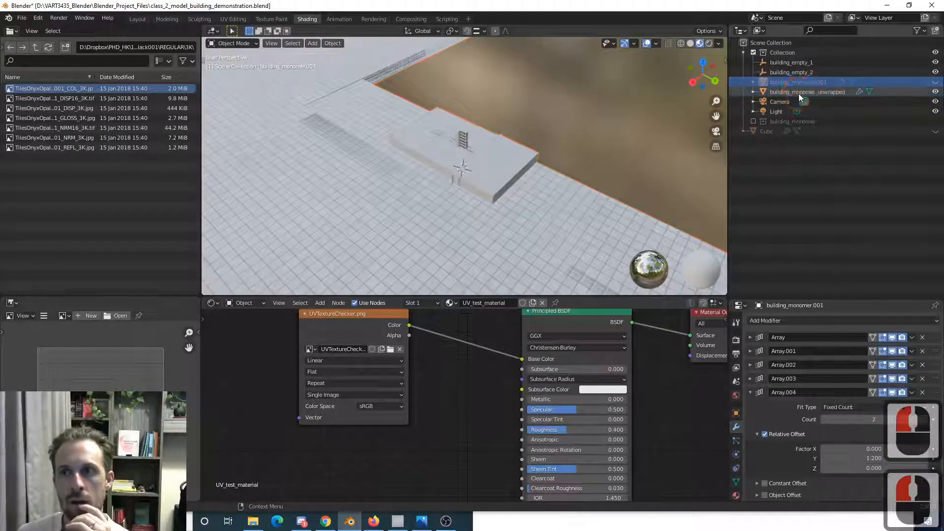
click(798, 93)
scroll(547, 147, down, 5)
middle_drag(546, 146, 427, 181)
scroll(494, 164, up, 5)
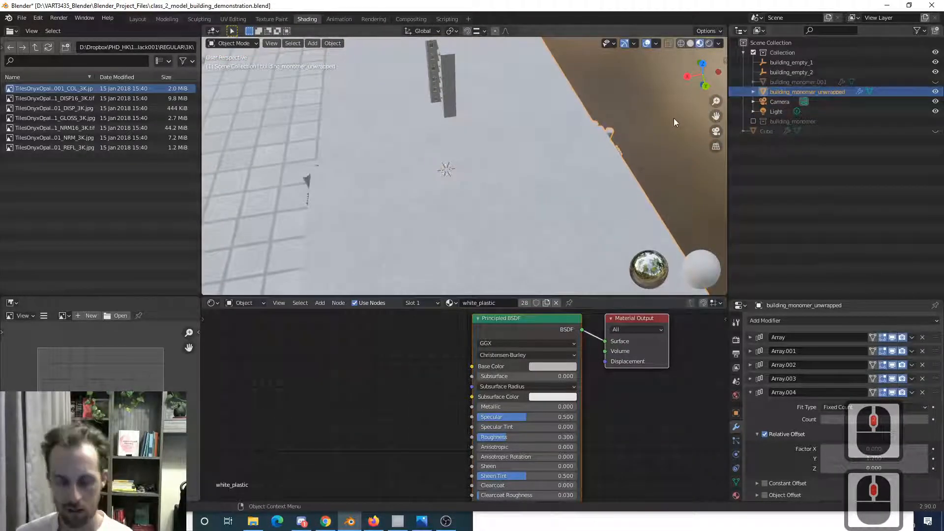
key(n)
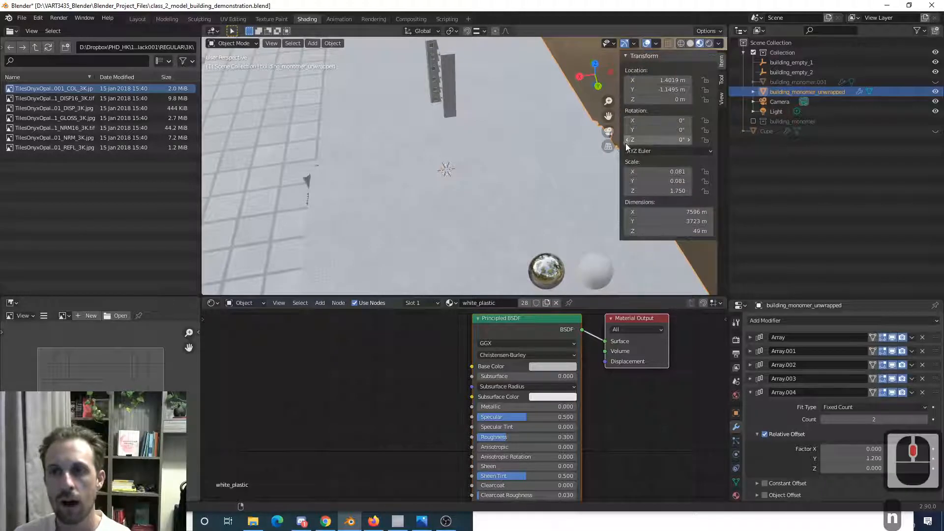
key(n)
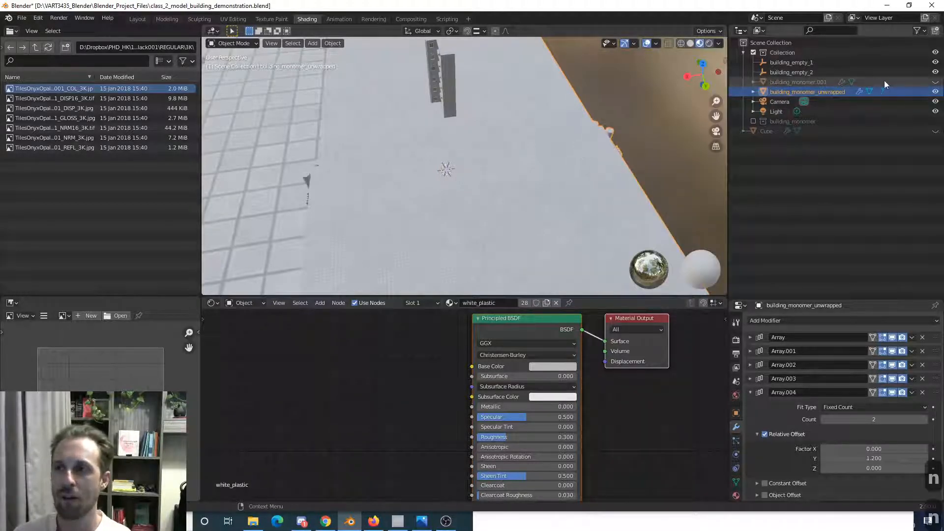
- Show building_monomer.001 again and compare its Array modifiers and extent with those of building_monomer_unwrapped
click(936, 82)
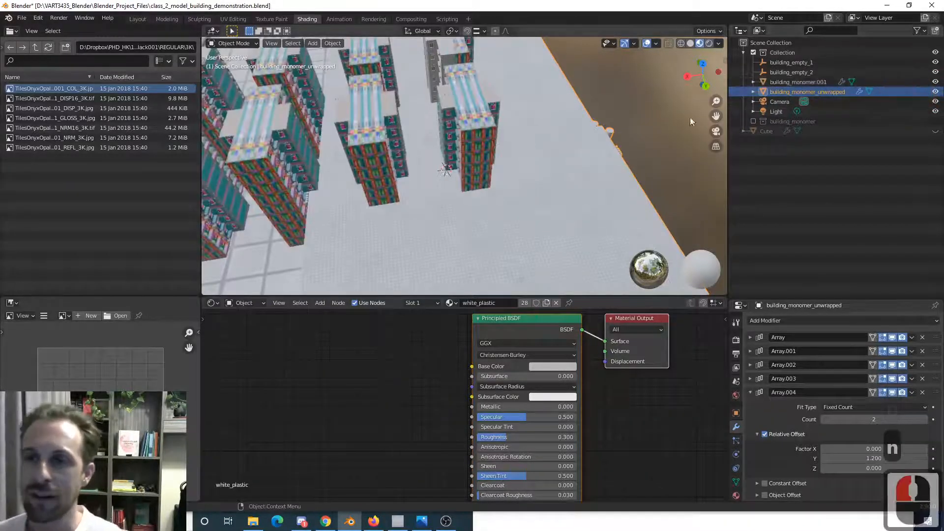
scroll(531, 123, down, 5)
scroll(490, 140, down, 1)
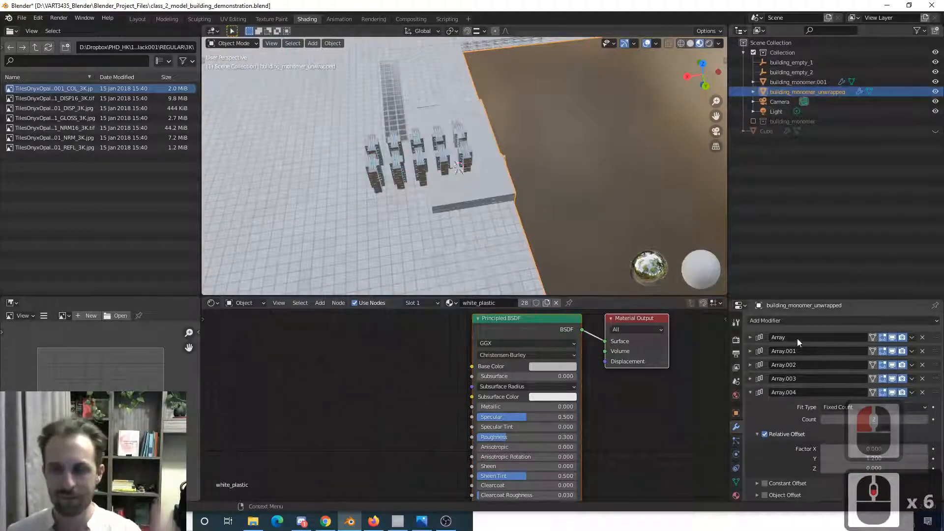
middle_drag(404, 187, 448, 170)
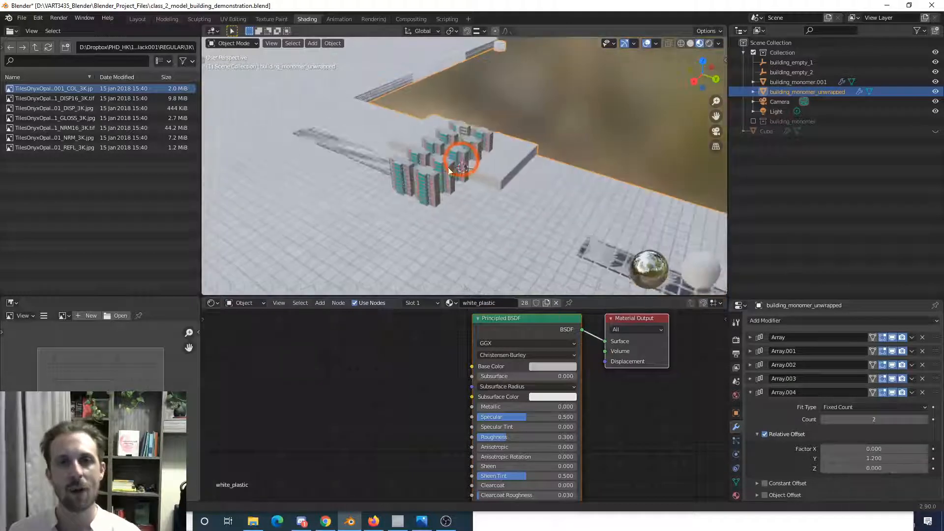
scroll(442, 175, up, 3)
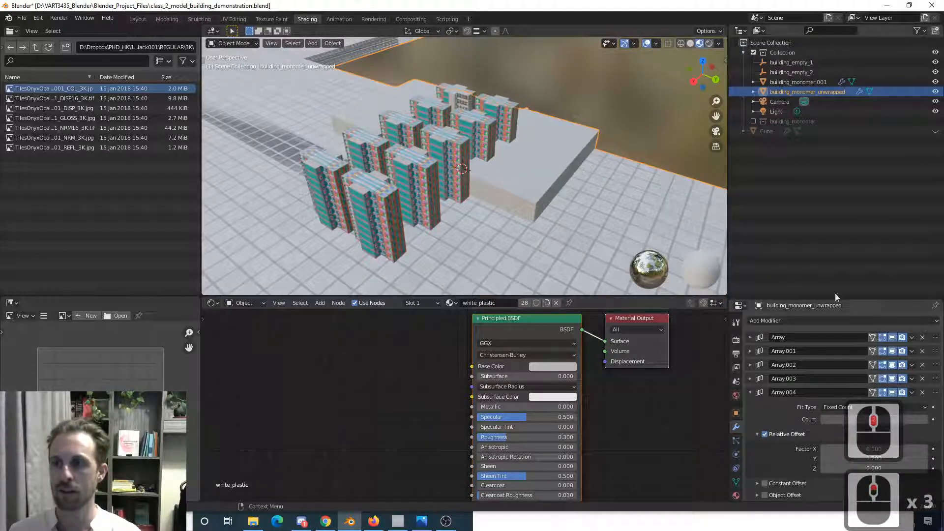
click(783, 82)
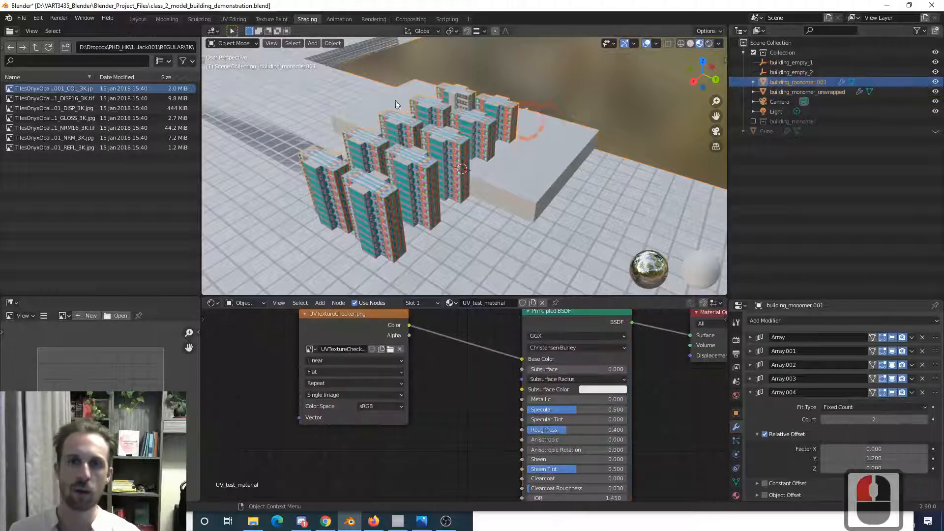
click(778, 92)
click(610, 140)
mouse_move(576, 129)
middle_down()
mouse_move(474, 96)
mouse_move(518, 125)
mouse_move(563, 131)
middle_up()
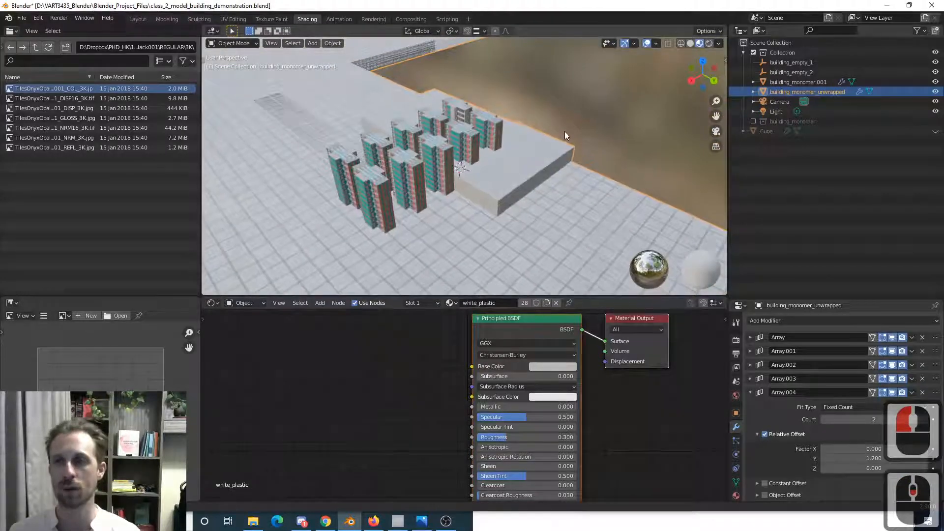
- Remove all five Array modifiers from building_monomer_unwrapped
click(922, 337)
click(922, 338)
click(922, 338)
click(922, 338)
click(922, 338)
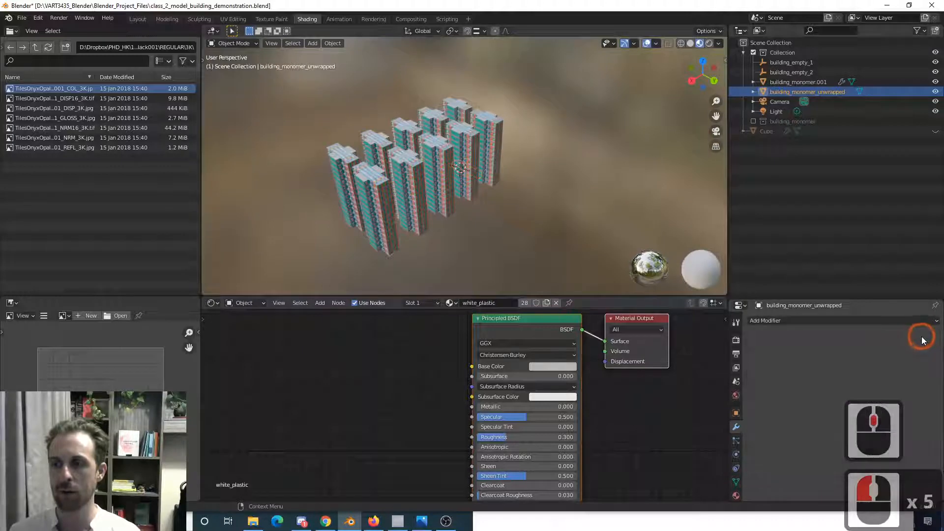
- Inspect the transform values of building_monomer_unwrapped and apply the object's scale
middle_drag(548, 110, 529, 155)
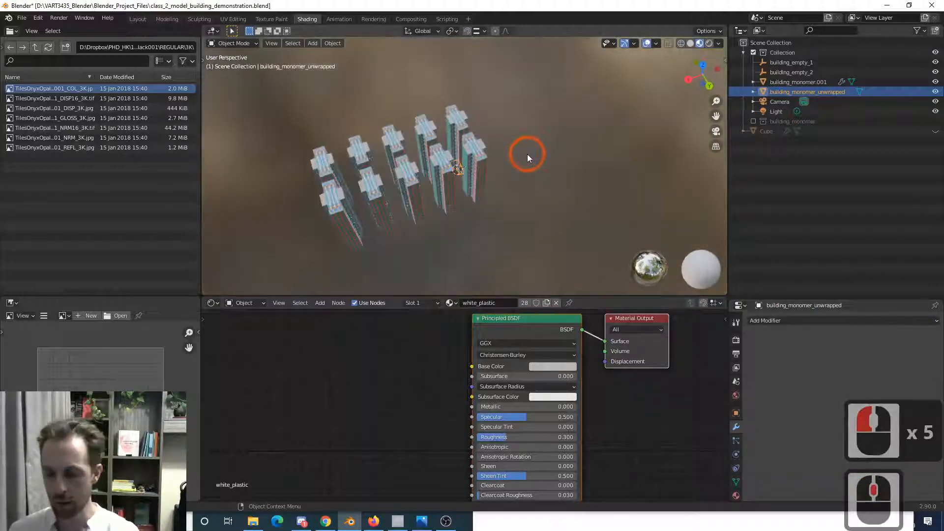
scroll(471, 193, up, 5)
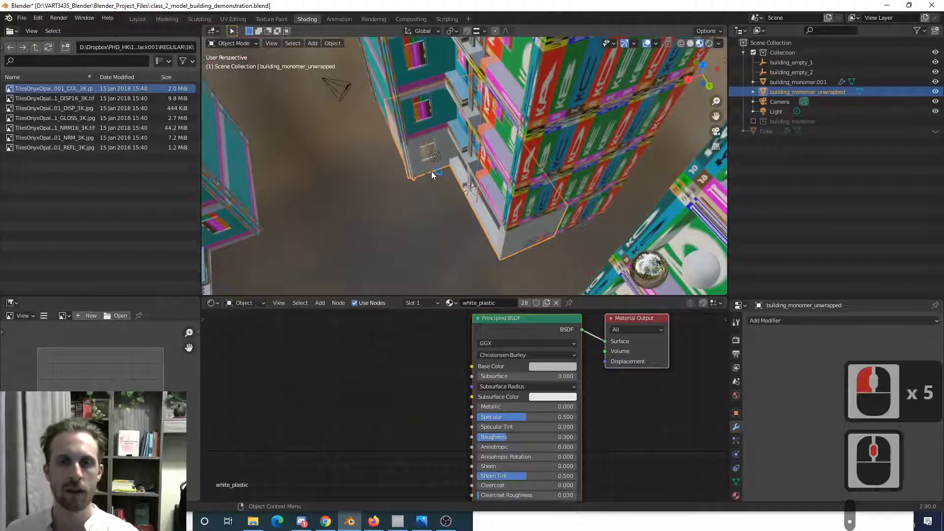
middle_drag(432, 171, 450, 132)
scroll(451, 134, up, 4)
shift+middle_drag(400, 163, 431, 121)
key(n)
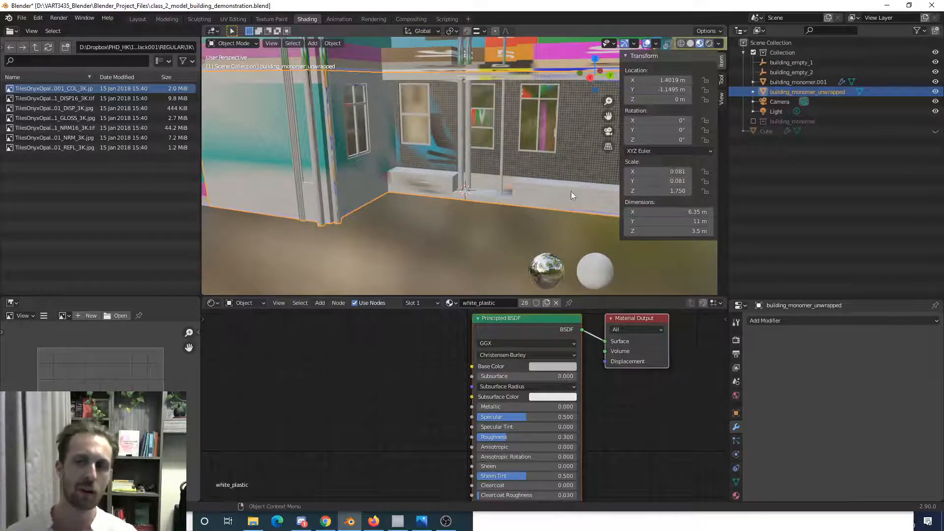
middle_drag(541, 202, 426, 224)
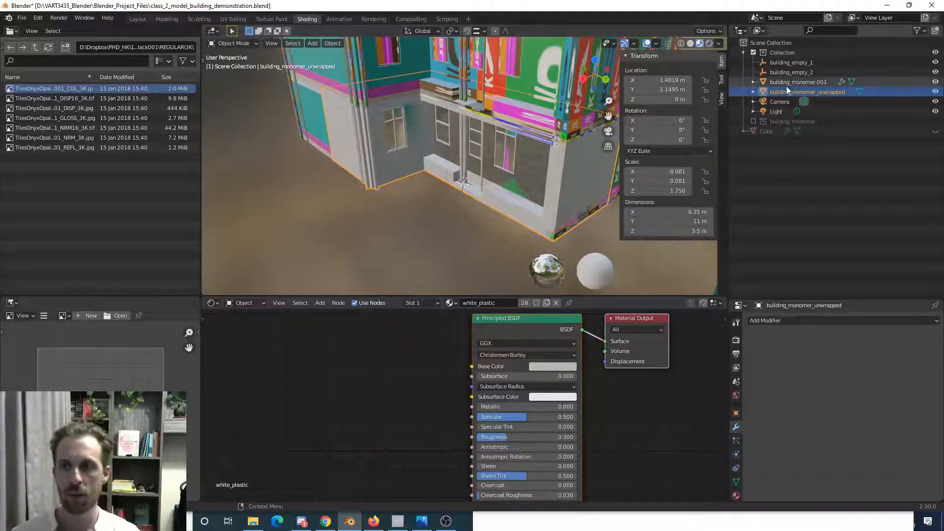
key(ctrl+a)
click(526, 161)
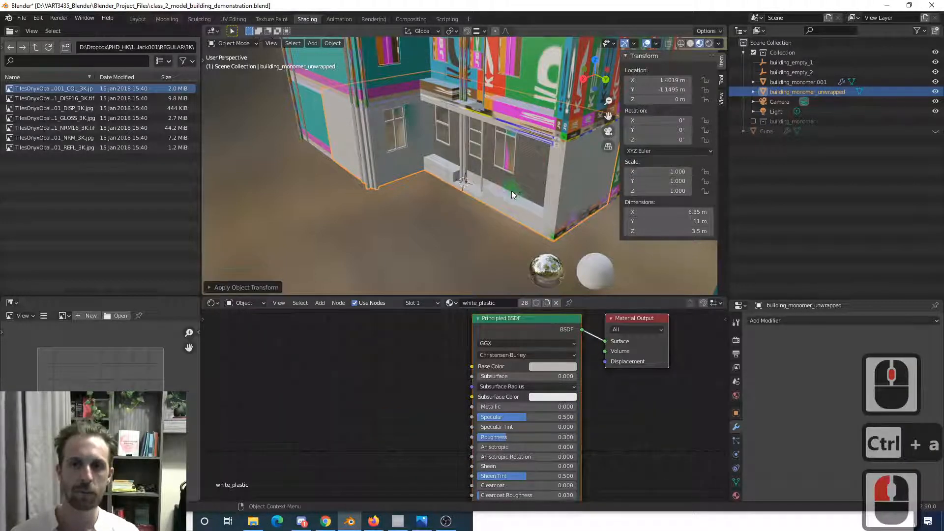
- Try to link modifiers between both building objects with building_monomer_unwrapped active, and undo the link
scroll(510, 192, down, 13)
scroll(455, 194, down, 4)
middle_drag(468, 207, 463, 187)
scroll(463, 187, up, 2)
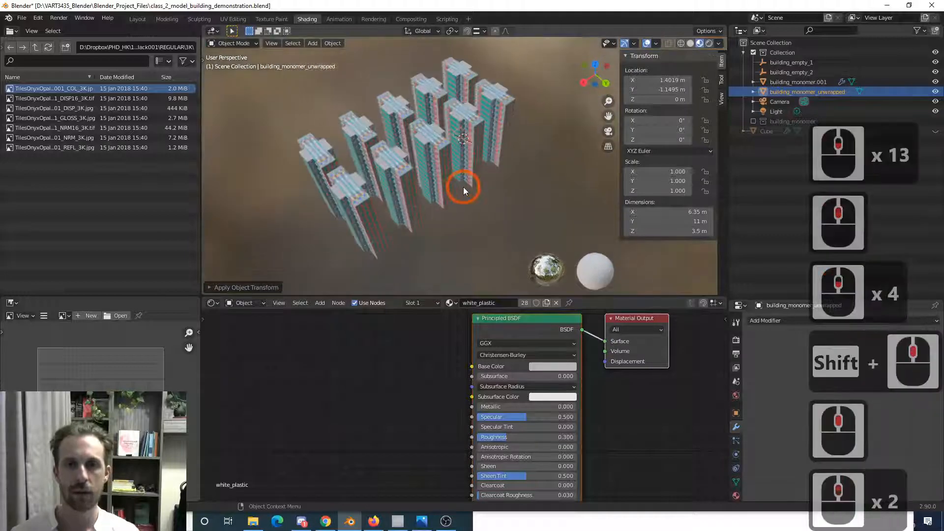
click(781, 81)
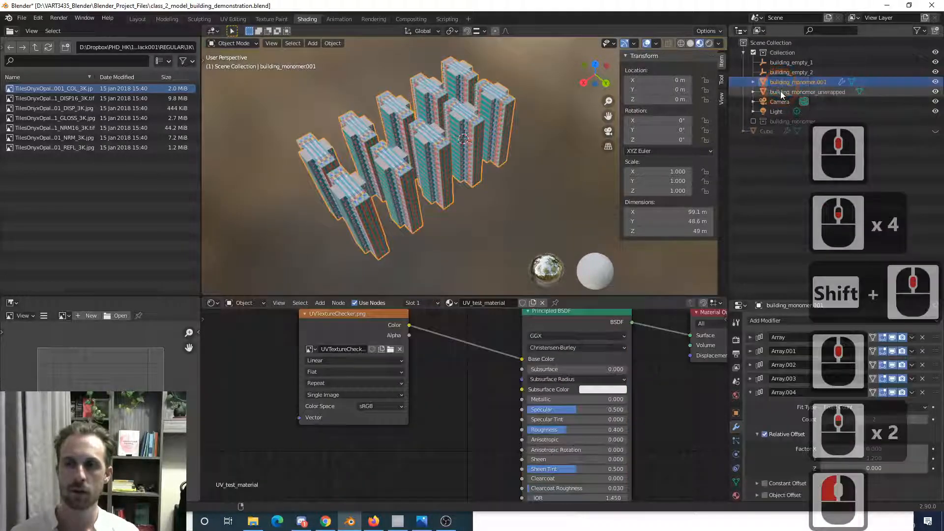
ctrl+click(782, 92)
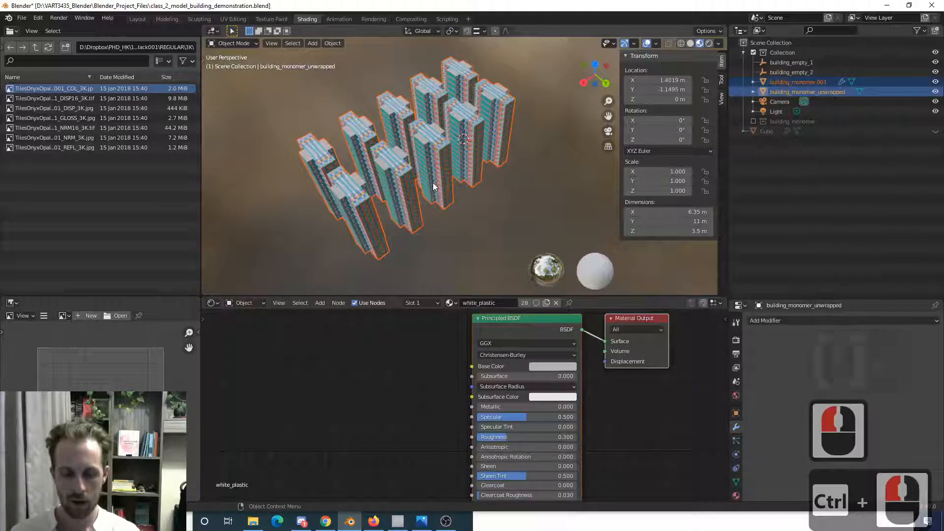
key(ctrl+l)
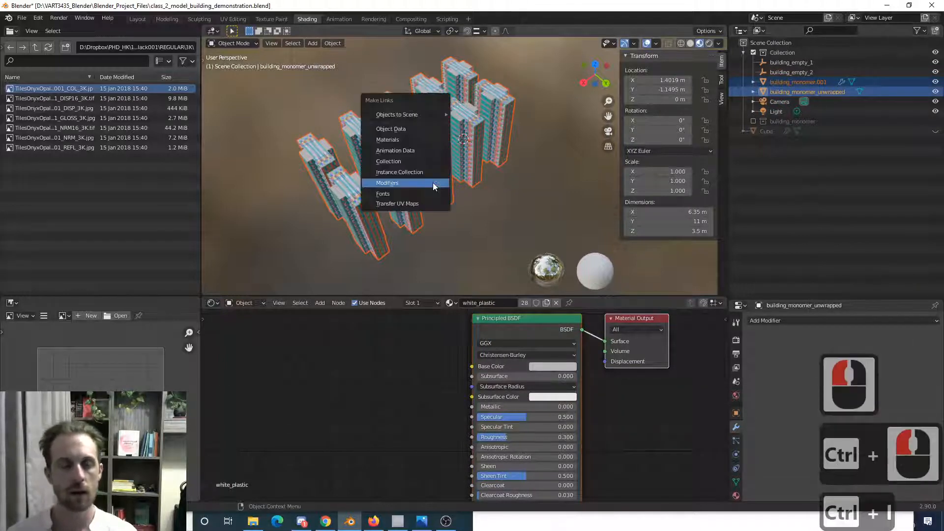
click(432, 183)
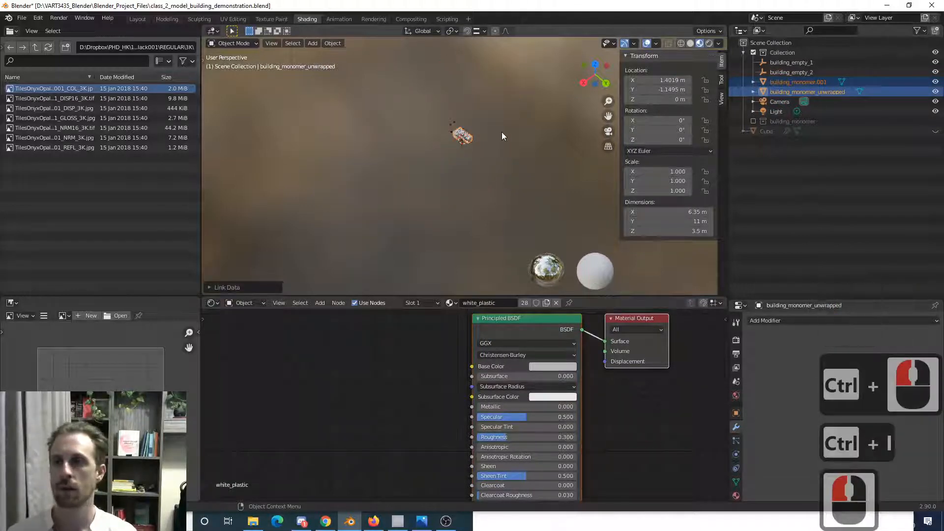
key(ctrl+z)
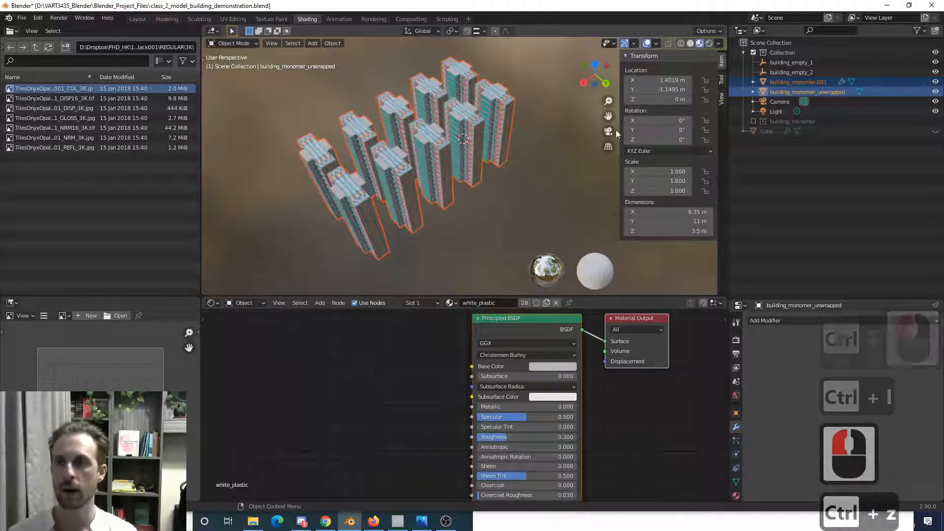
- Reselect building_monomer_unwrapped and building_monomer.001, retry linking modifiers with the unwrapped object still active, and undo it
click(822, 94)
click(815, 84)
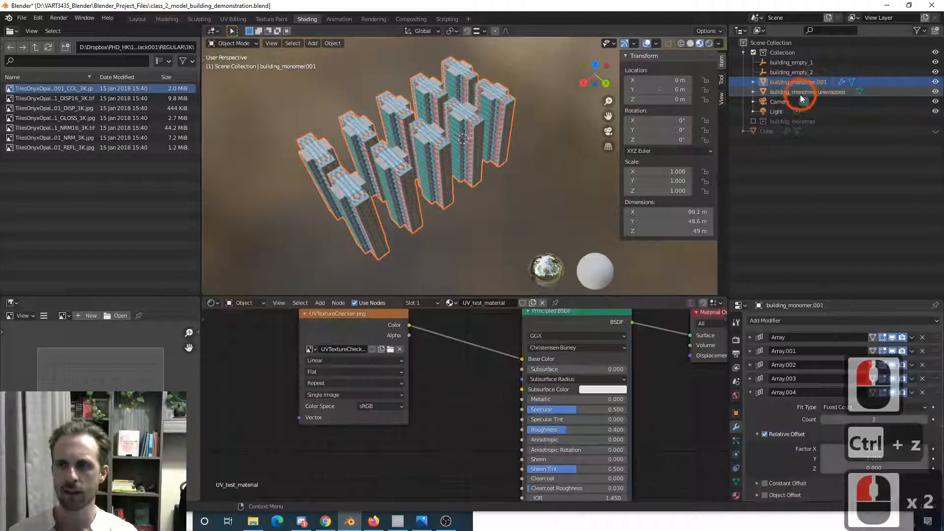
click(800, 93)
shift+click(796, 81)
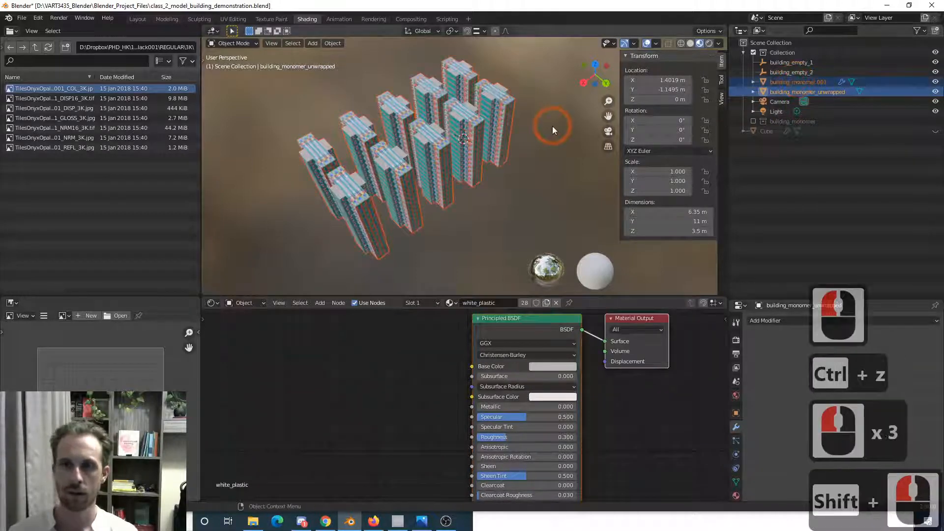
key(ctrl+l)
click(540, 131)
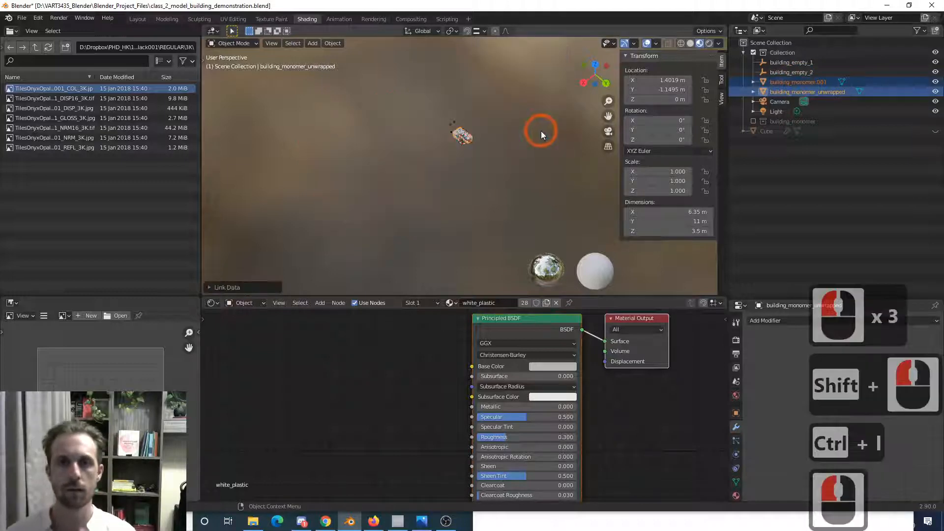
key(ctrl+z)
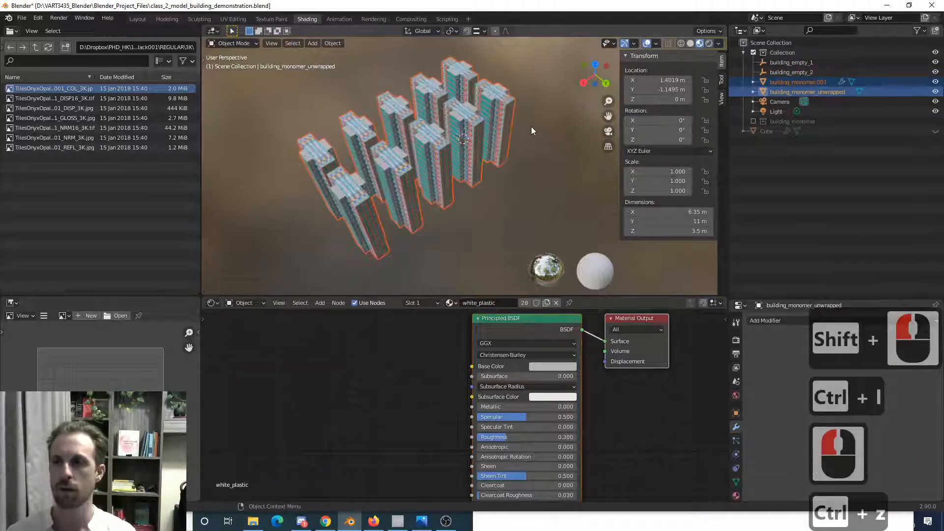
- Link the modifiers of building_monomer.001 to building_monomer_unwrapped, with building_monomer.001 as the active object
click(538, 122)
click(773, 82)
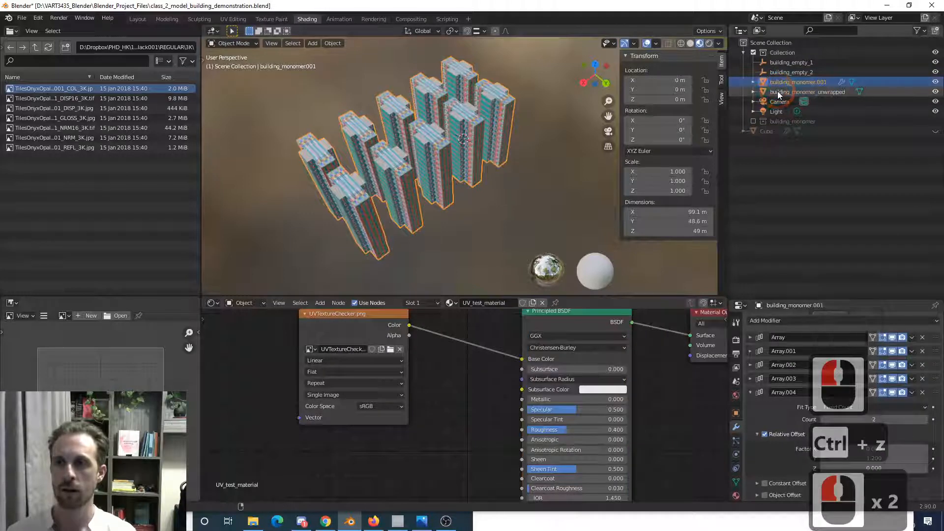
shift+click(778, 91)
key(ctrl+l)
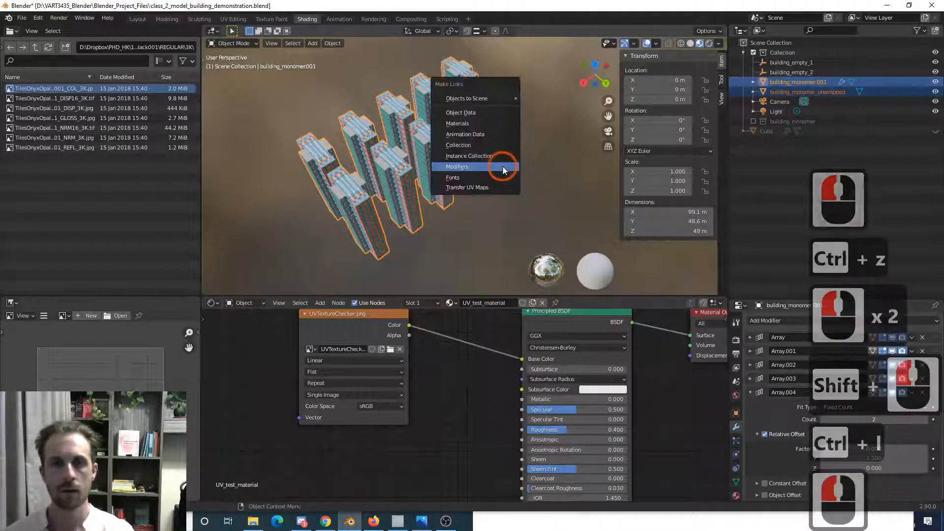
click(502, 166)
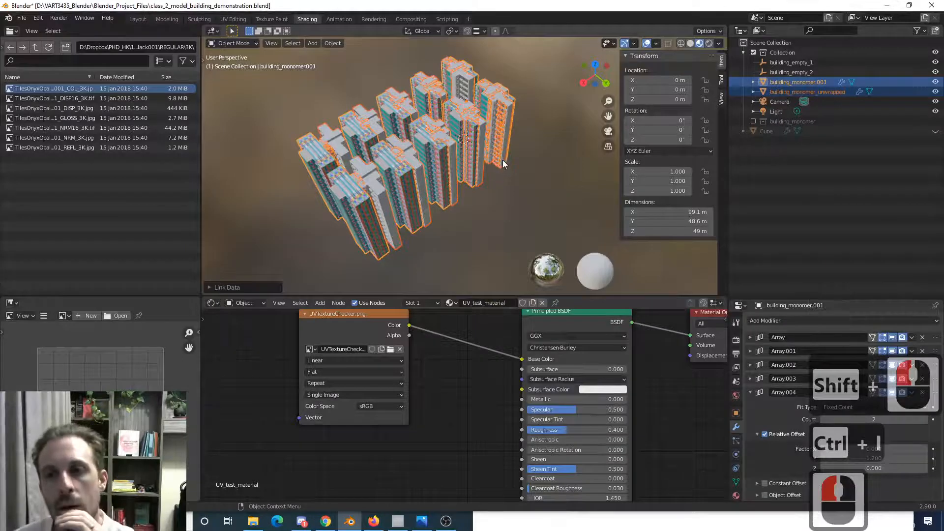
- Check the spacing of the building_monomer_unwrapped towers against building_monomer.001, and remove all five Array modifiers from the unwrapped object
click(821, 83)
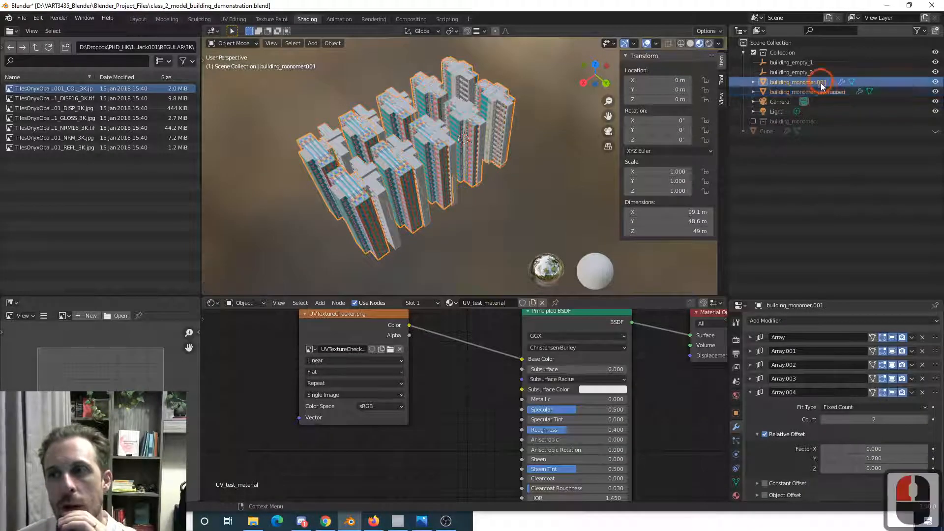
click(821, 92)
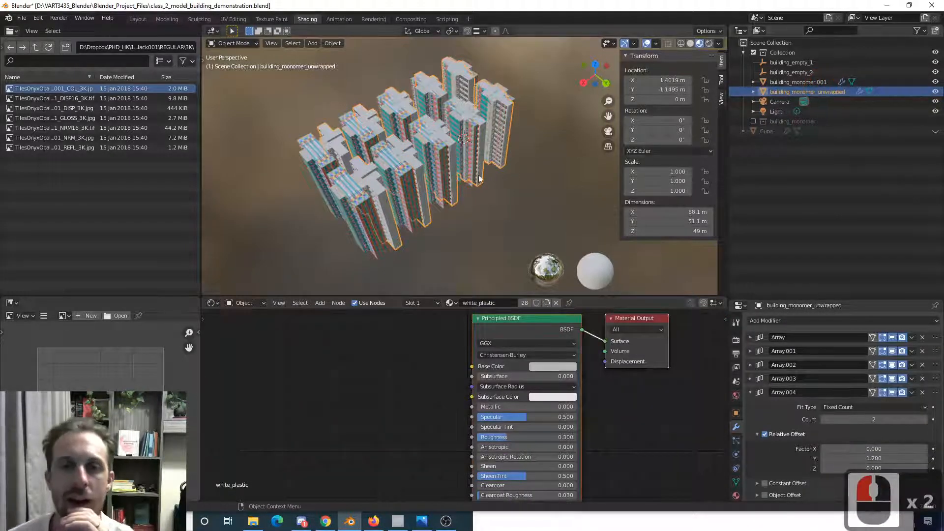
scroll(480, 180, up, 2)
scroll(442, 156, up, 2)
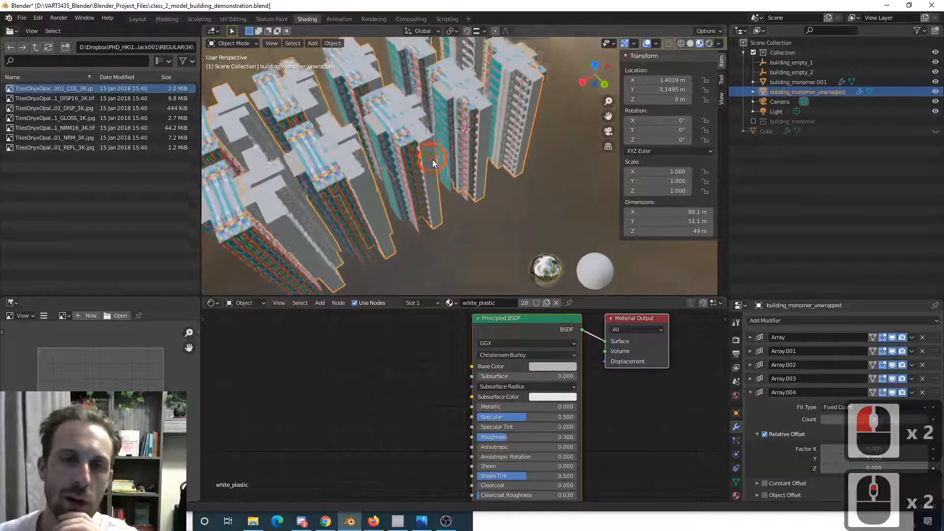
mouse_move(433, 160)
middle_down()
mouse_move(439, 170)
mouse_move(432, 163)
mouse_move(451, 156)
middle_up()
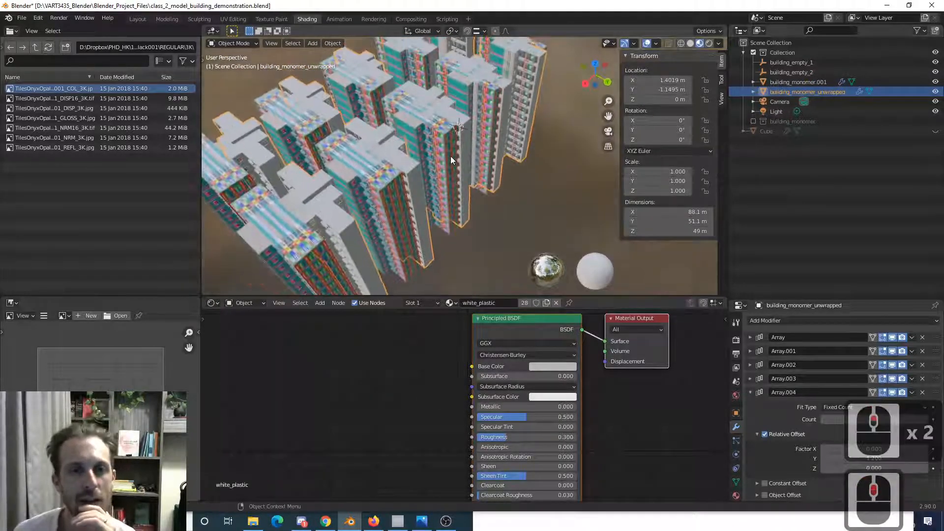
scroll(449, 156, down, 2)
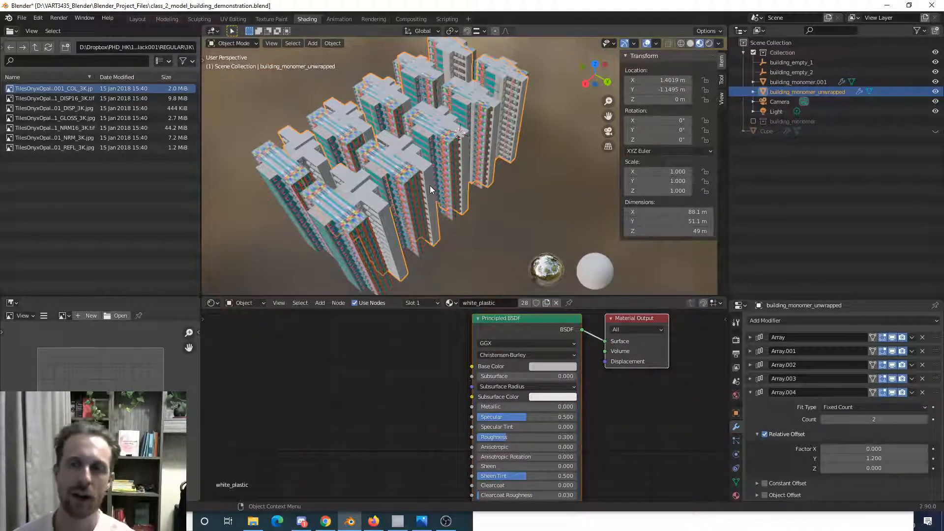
click(923, 338)
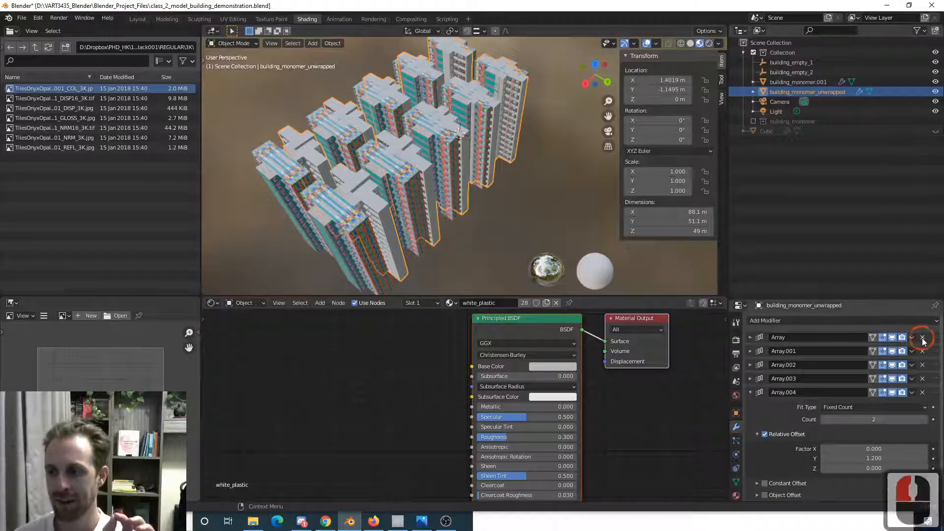
click(923, 338)
click(922, 338)
click(923, 338)
click(922, 337)
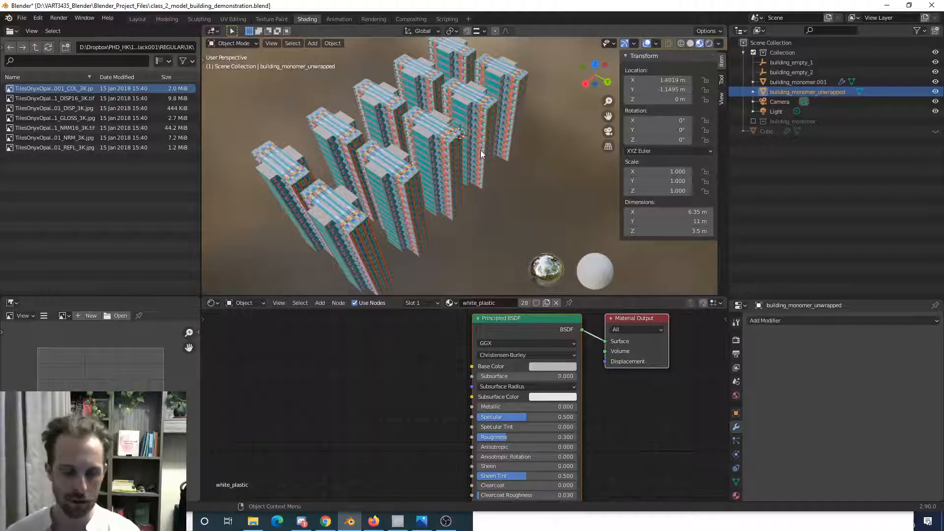
- Apply all transforms to building_monomer_unwrapped
click(781, 87)
click(780, 90)
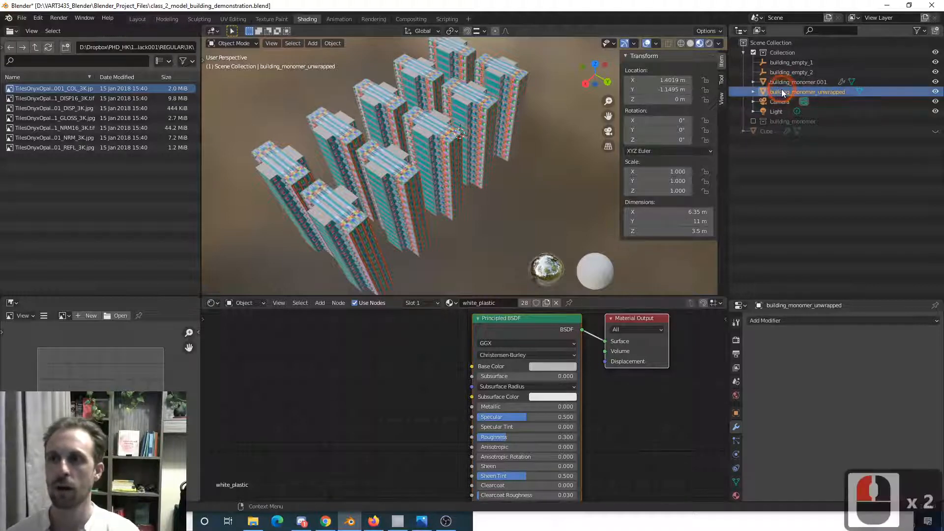
key(ctrl+a)
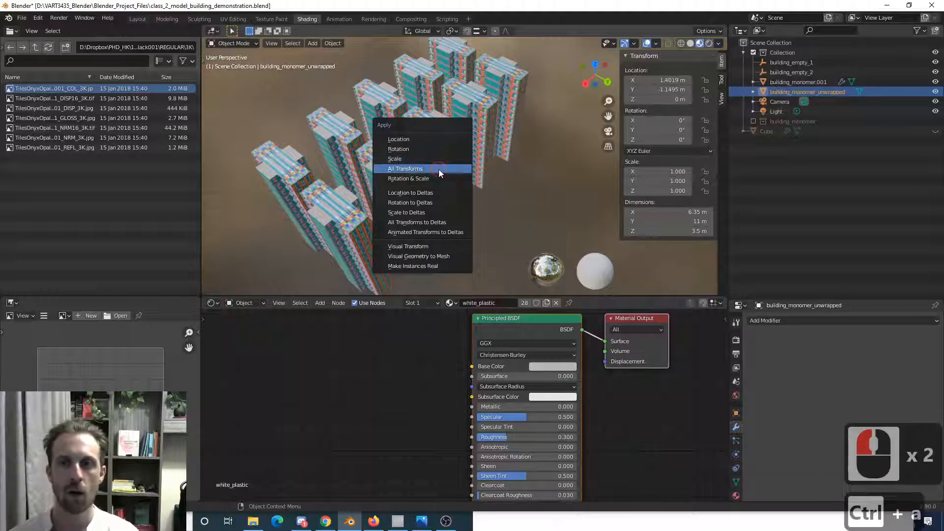
click(439, 169)
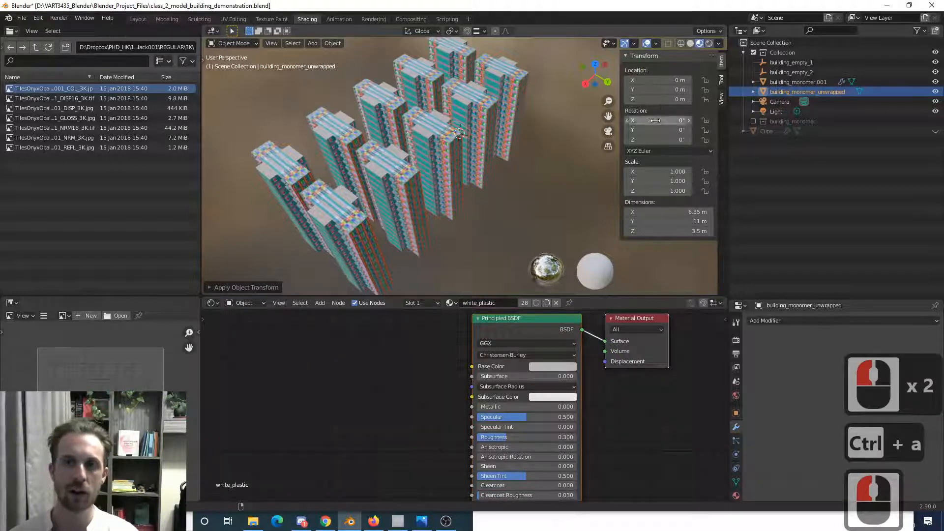
- Try to link modifiers between the two building objects with building_monomer_unwrapped active, and undo the link
shift+click(782, 82)
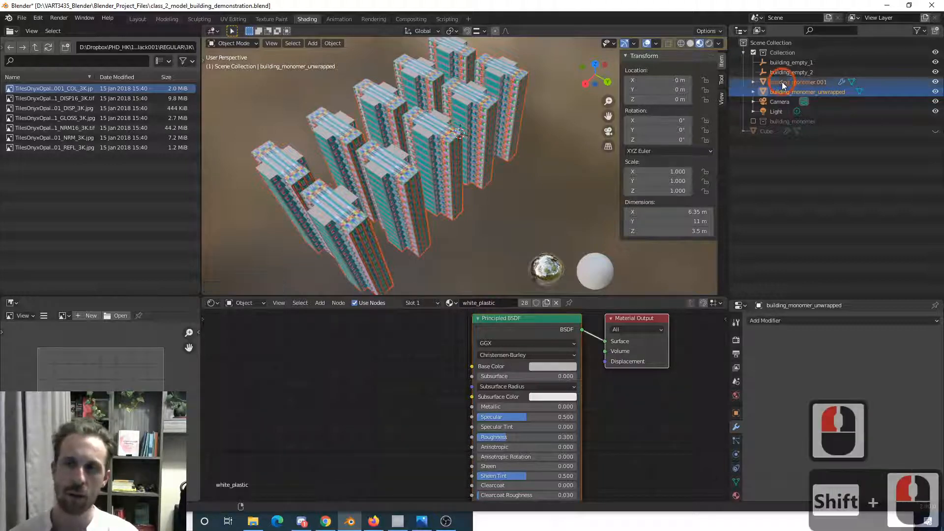
key(ctrl+l)
click(509, 160)
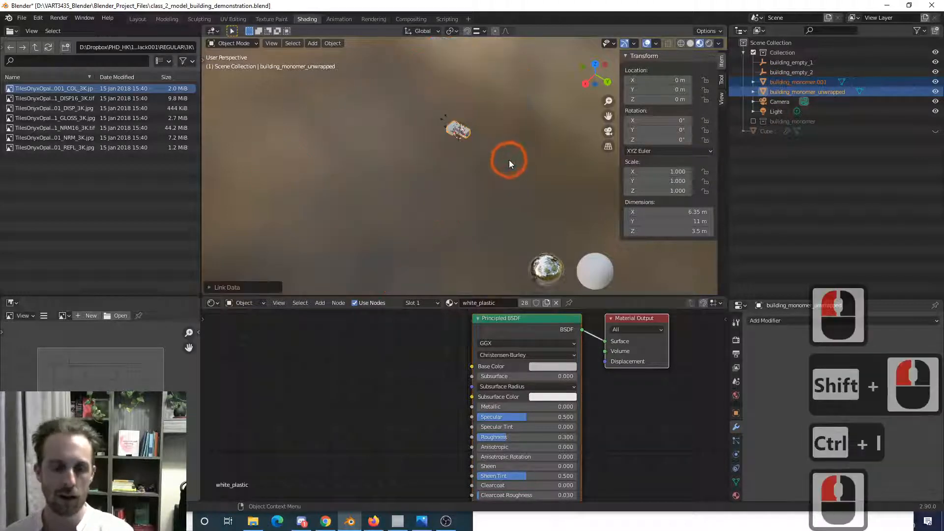
key(ctrl+z)
click(806, 117)
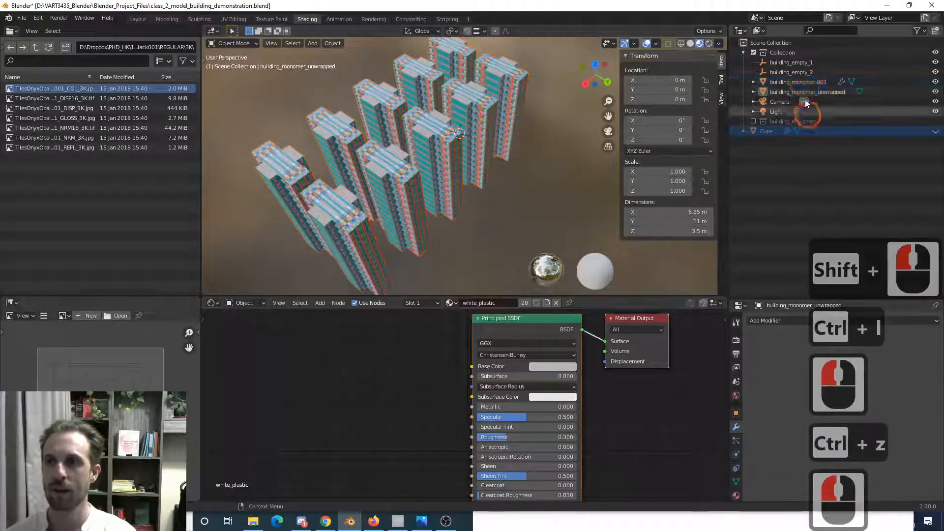
- Select building_monomer_unwrapped together with building_monomer.001 as the active object, and link the modifiers between them
click(765, 83)
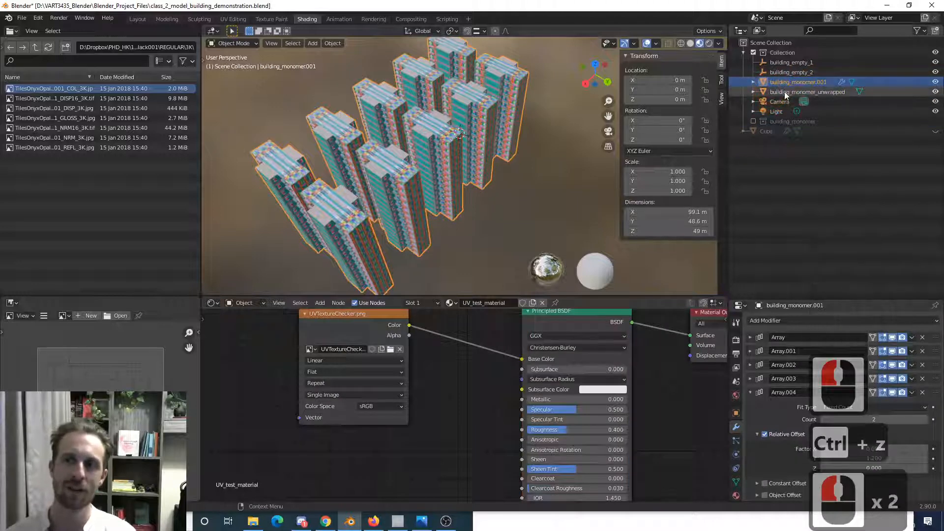
shift+click(773, 92)
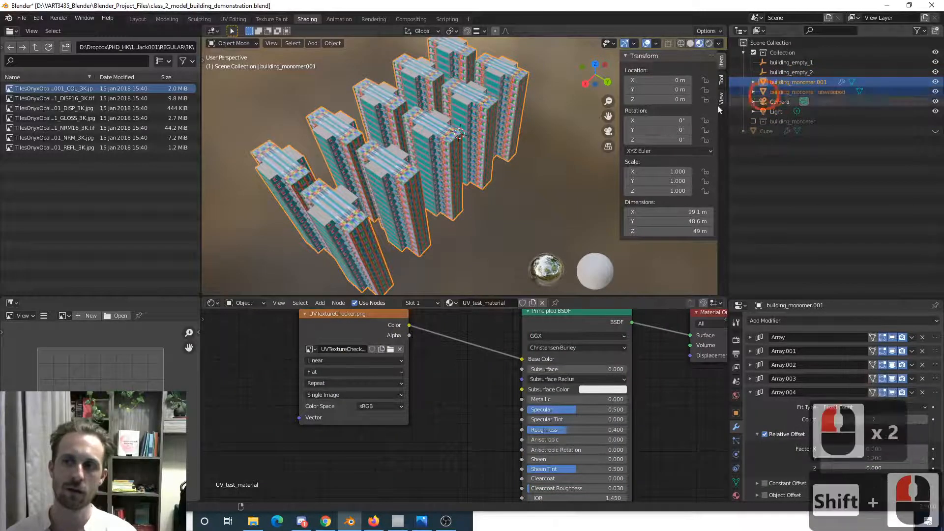
key(ctrl+l)
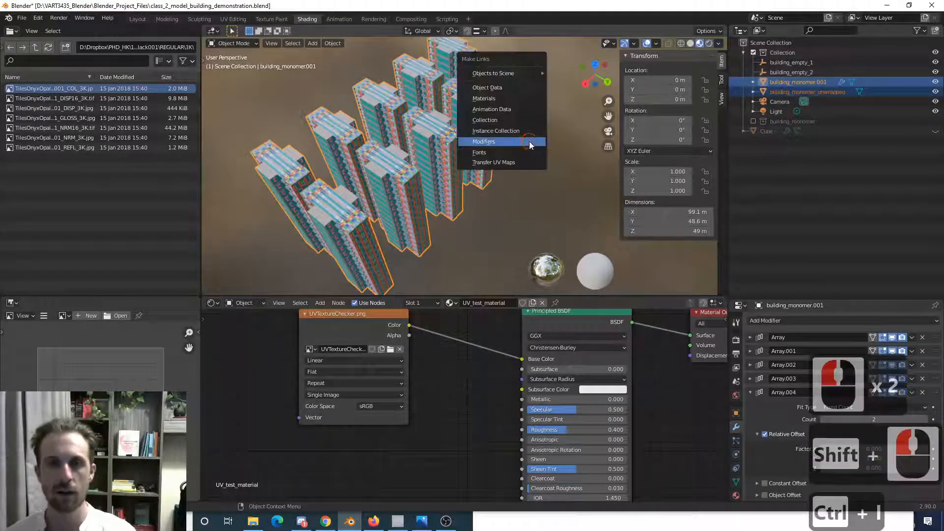
click(529, 141)
- Hide building_monomer.001 so that only the textured towers are displayed
scroll(517, 145, up, 3)
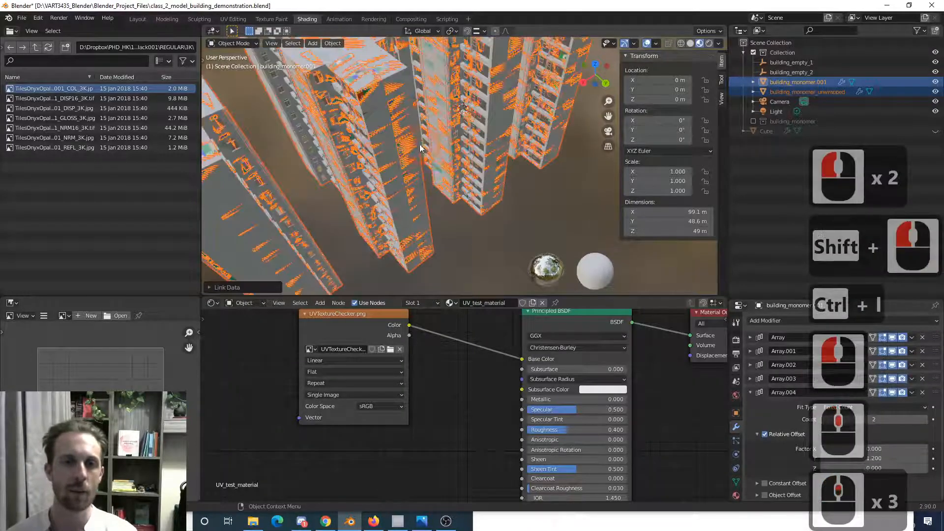
shift+middle_drag(419, 144, 541, 197)
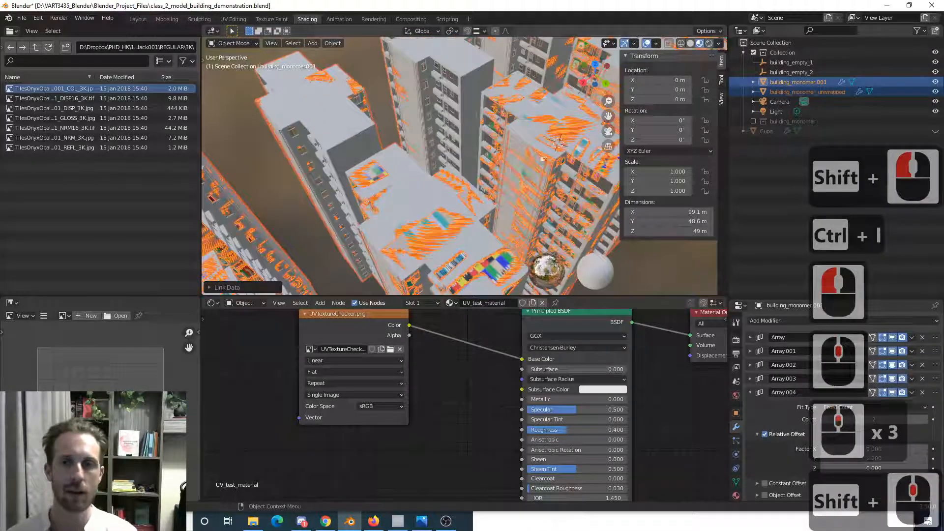
click(935, 82)
- Examine the tiled facade with its windows and balconies up close, and compare it with apartment_photo.jpg in the Photos app
middle_drag(550, 172, 422, 146)
scroll(452, 121, up, 1)
mouse_move(421, 145)
middle_down()
mouse_move(406, 156)
mouse_move(419, 144)
mouse_move(409, 141)
middle_up()
scroll(406, 155, down, 2)
scroll(409, 141, up, 1)
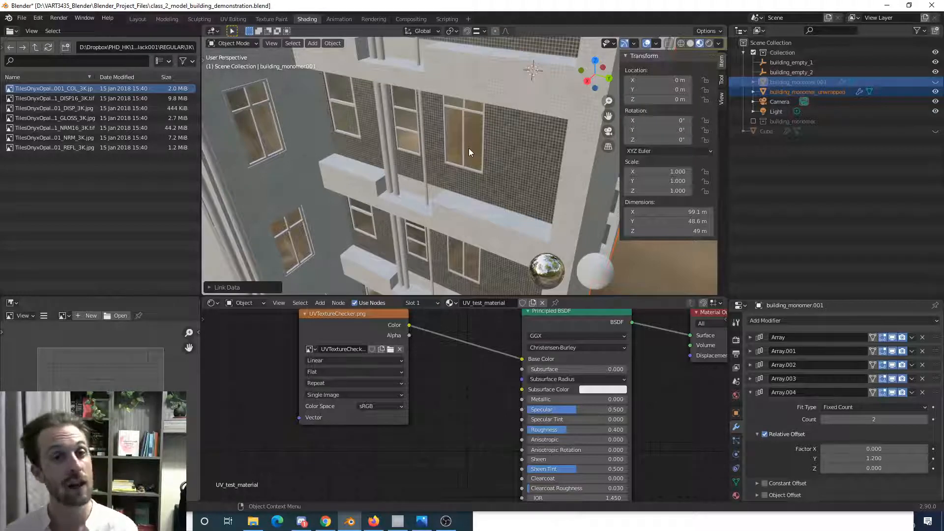
key(alt+Tab)
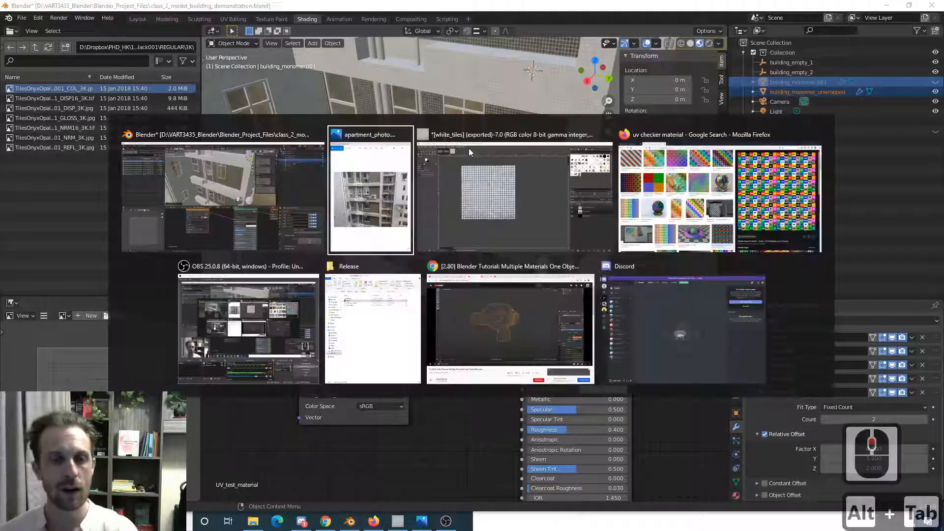
click(293, 197)
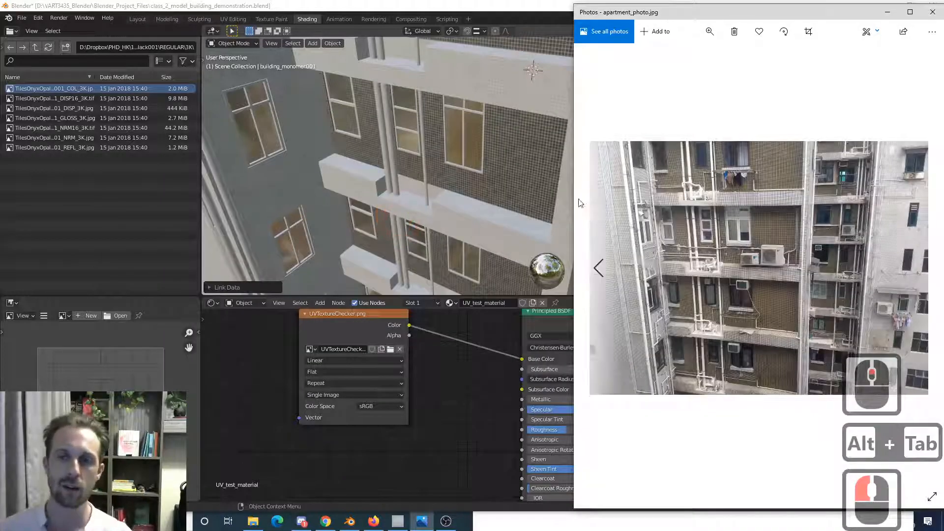